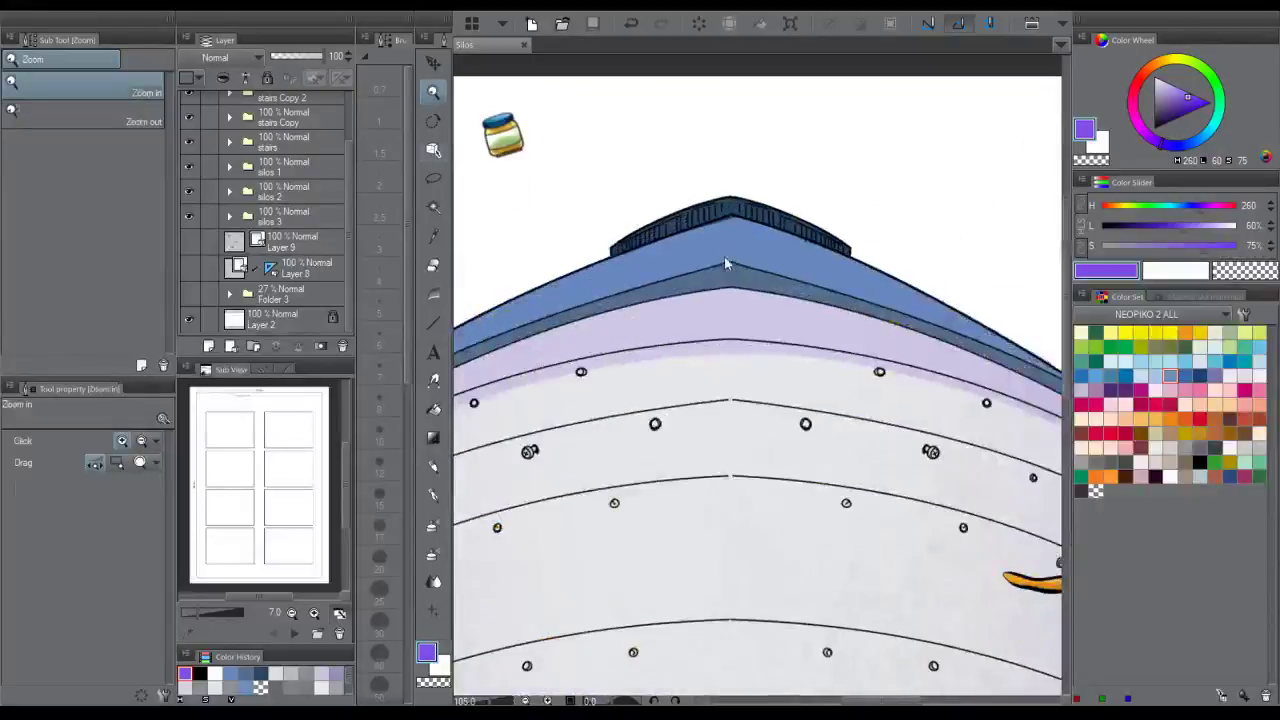
- Activate the symmetry ruler on line-art Layer 11 in the silos 3 folder and choose the Tumpul pen
{"action": "left_click", "coordinate": [728, 263], "text": "ctrl"}
{"action": "left_click_drag", "start_coordinate": [755, 303], "coordinate": [756, 315]}
{"action": "key", "text": "ctrl+z"}
{"action": "left_click_drag", "start_coordinate": [713, 238], "coordinate": [723, 231]}
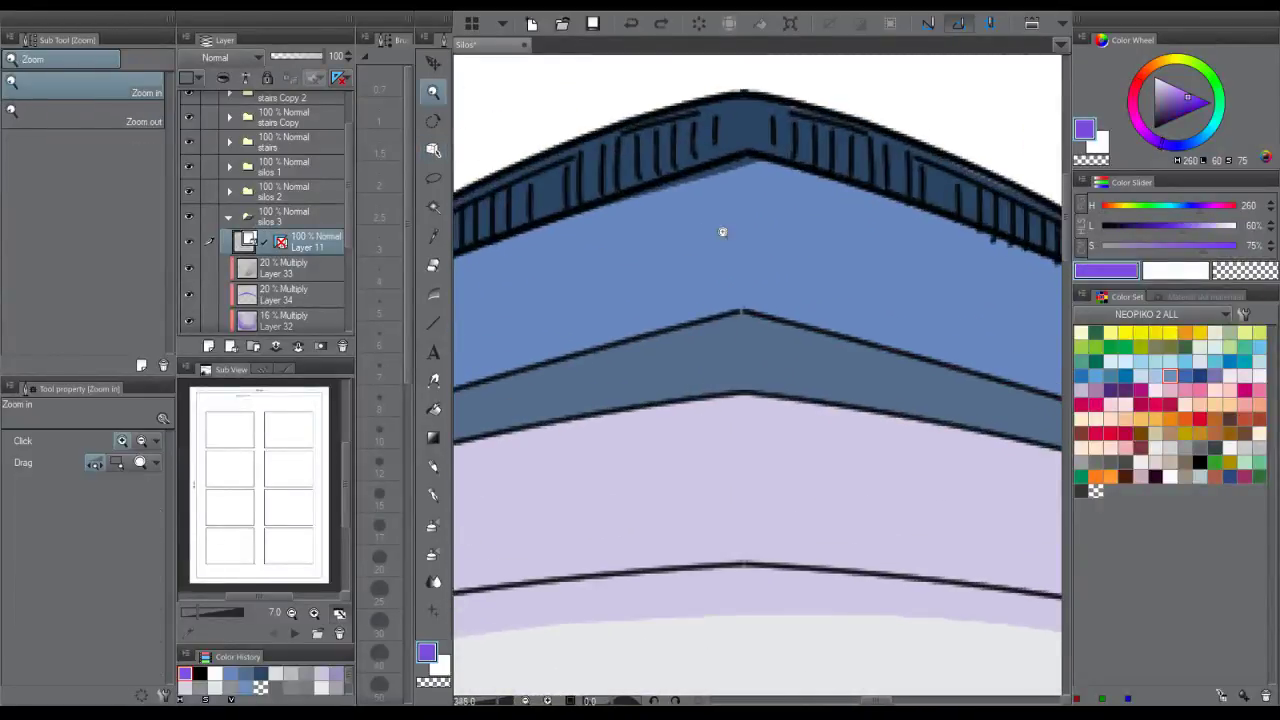
{"action": "left_click", "coordinate": [340, 79]}
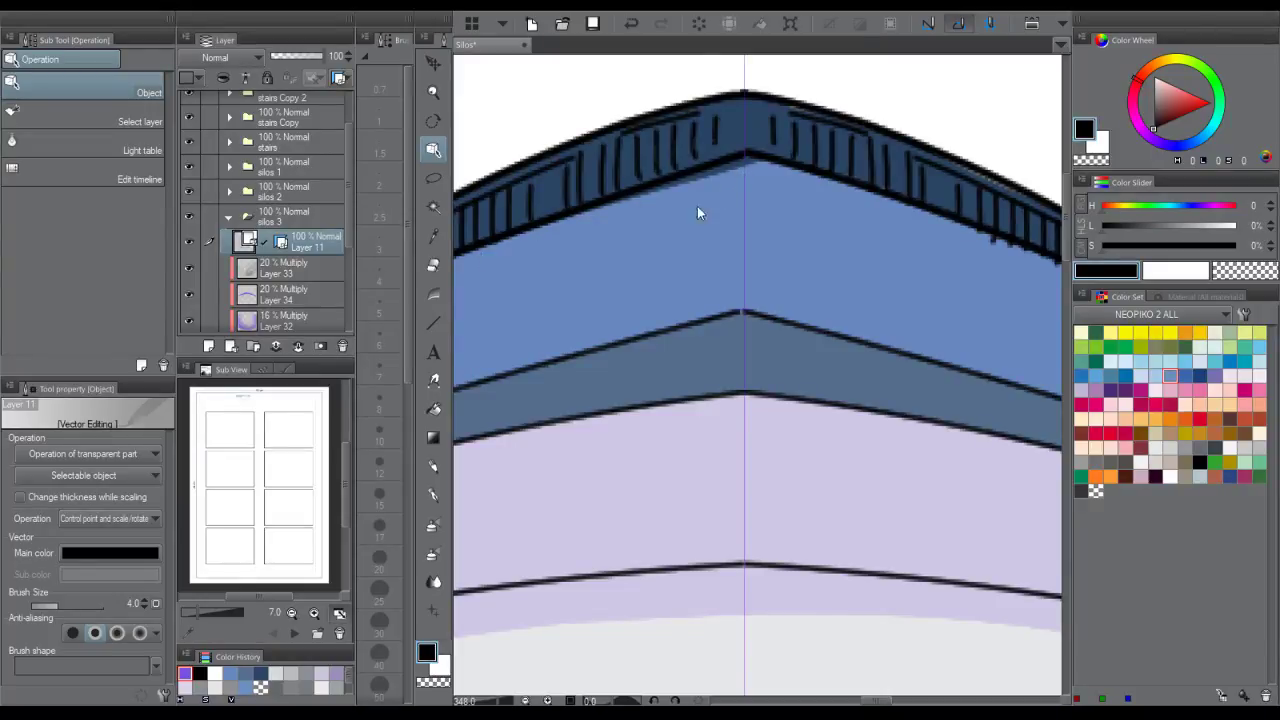
{"action": "key", "text": "p"}
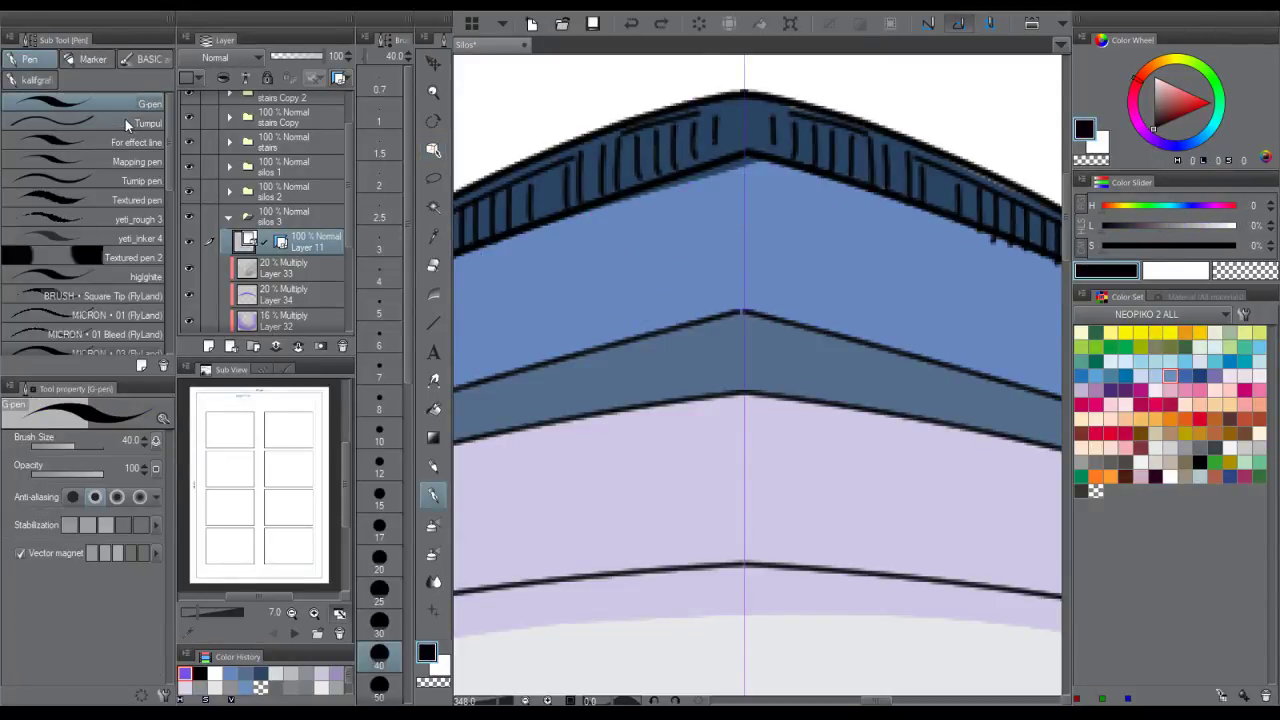
{"action": "left_click", "coordinate": [127, 124]}
- Hide the palettes and draw a mirrored pair of curved seam lines from the cap down the central part of the roof
{"action": "left_click_drag", "start_coordinate": [641, 188], "coordinate": [552, 343]}
{"action": "key", "text": "ctrl+z"}
{"action": "key", "text": "Tab"}
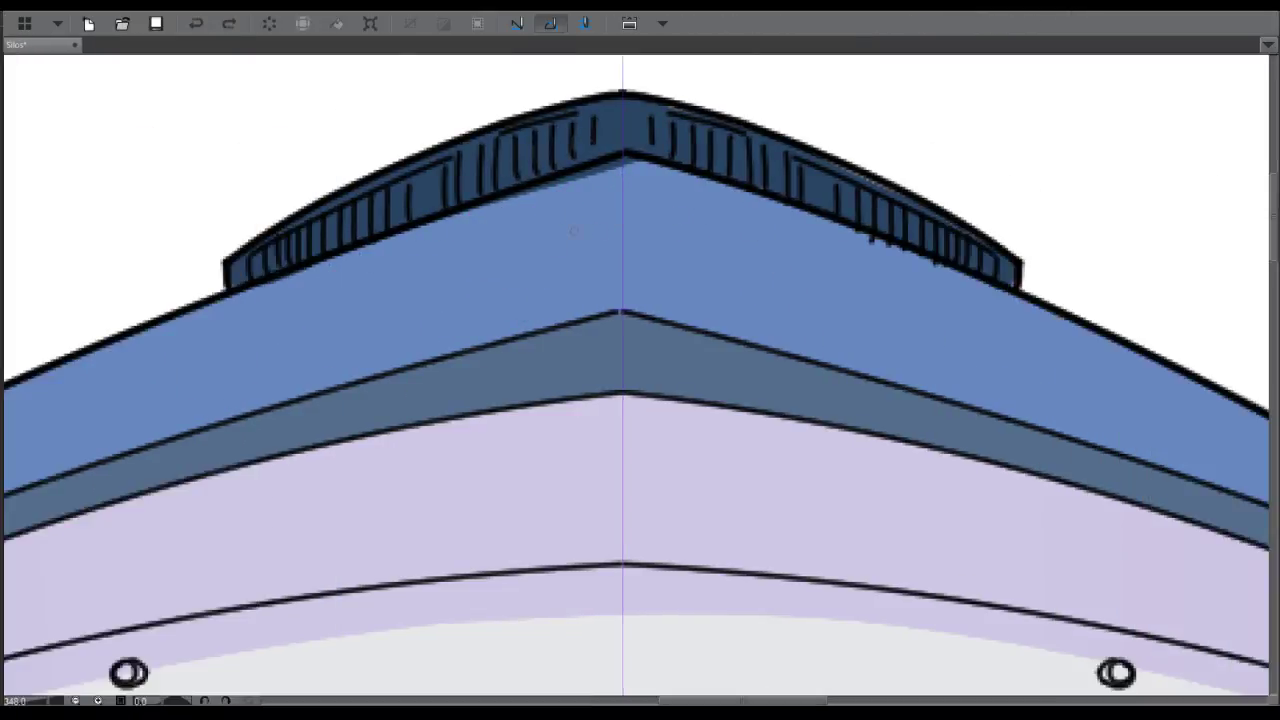
{"action": "left_click_drag", "start_coordinate": [576, 180], "coordinate": [432, 326]}
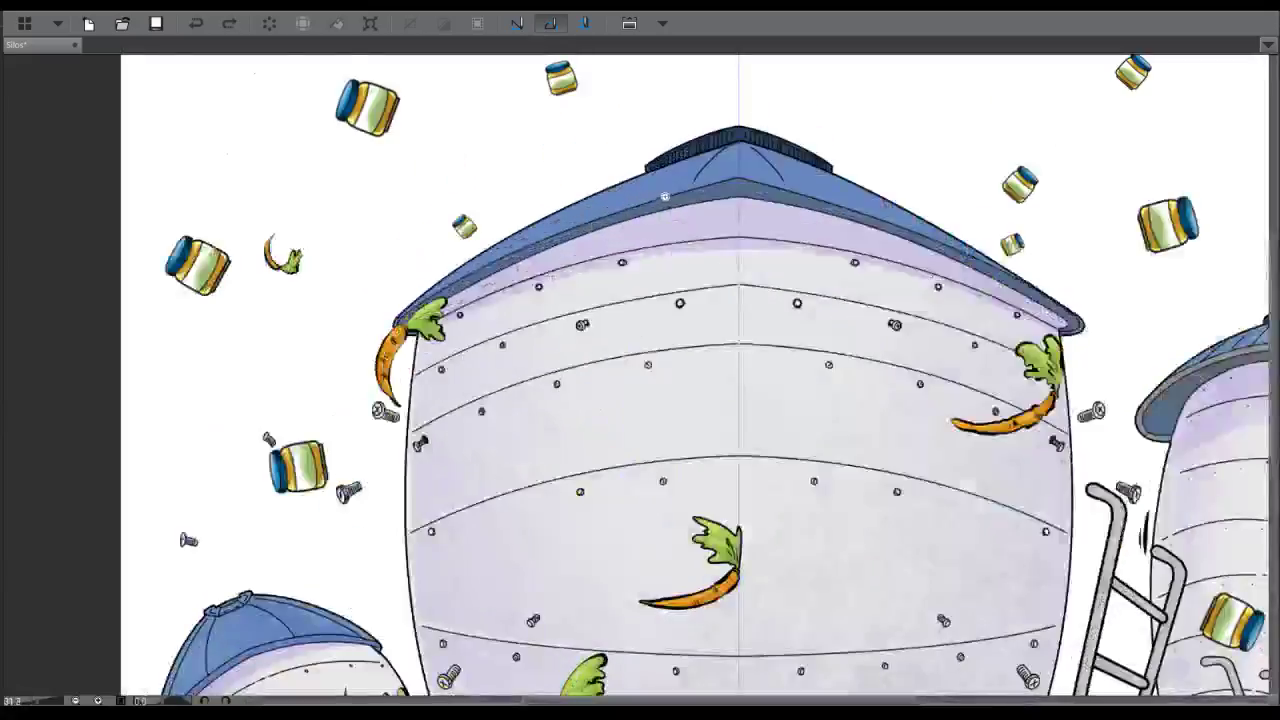
{"action": "key", "text": "ctrl+z"}
{"action": "mouse_move", "coordinate": [665, 197]}
{"action": "left_mouse_down"}
{"action": "mouse_move", "coordinate": [751, 144]}
{"action": "mouse_move", "coordinate": [706, 156]}
{"action": "mouse_move", "coordinate": [657, 203]}
{"action": "left_mouse_up"}
{"action": "key", "text": "ctrl+z"}
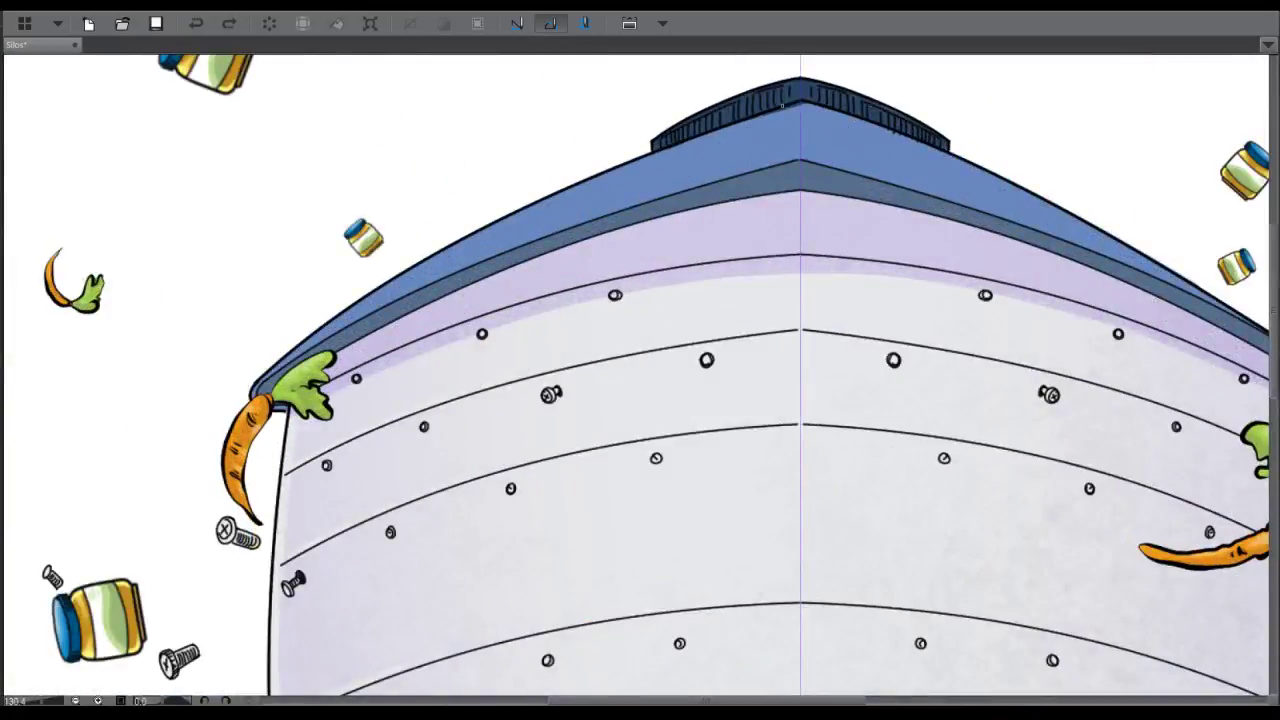
{"action": "left_click_drag", "start_coordinate": [735, 123], "coordinate": [637, 201]}
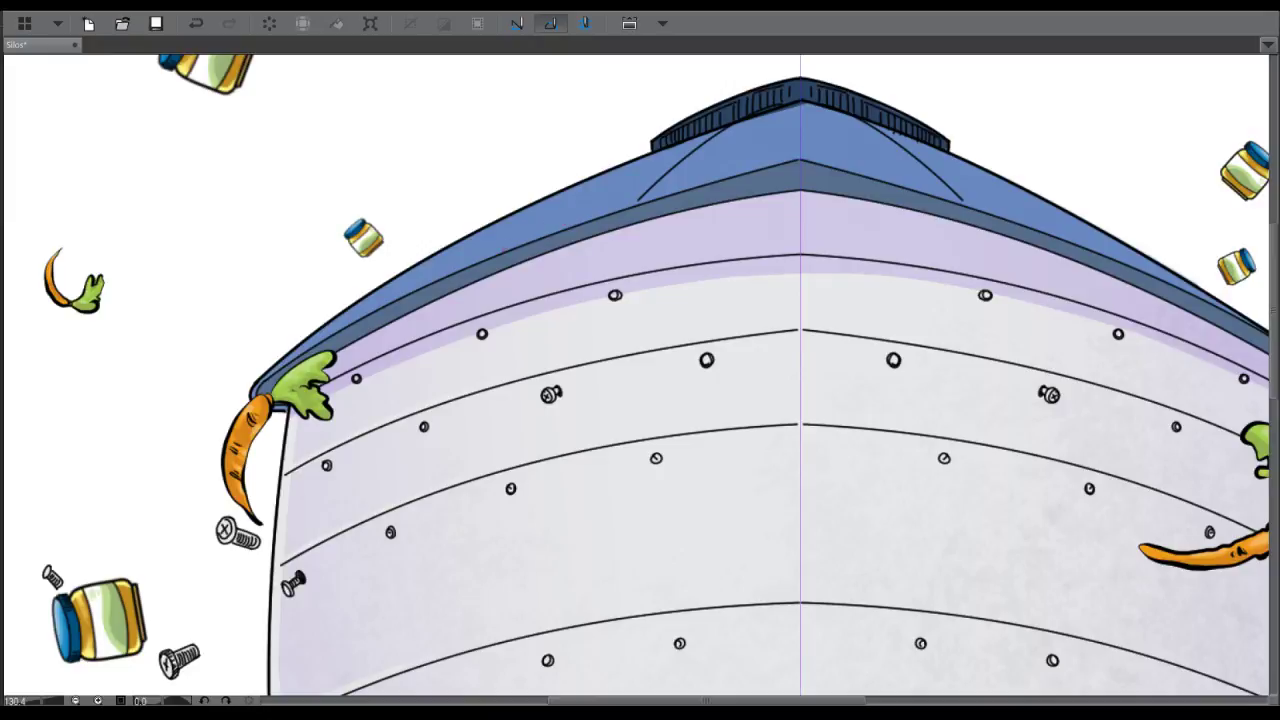
- Draw three more mirrored pairs of curved seam lines across the outer parts of the large silo's roof
{"action": "left_click_drag", "start_coordinate": [498, 257], "coordinate": [694, 140]}
{"action": "key", "text": "ctrl+z"}
{"action": "left_click_drag", "start_coordinate": [497, 252], "coordinate": [680, 146]}
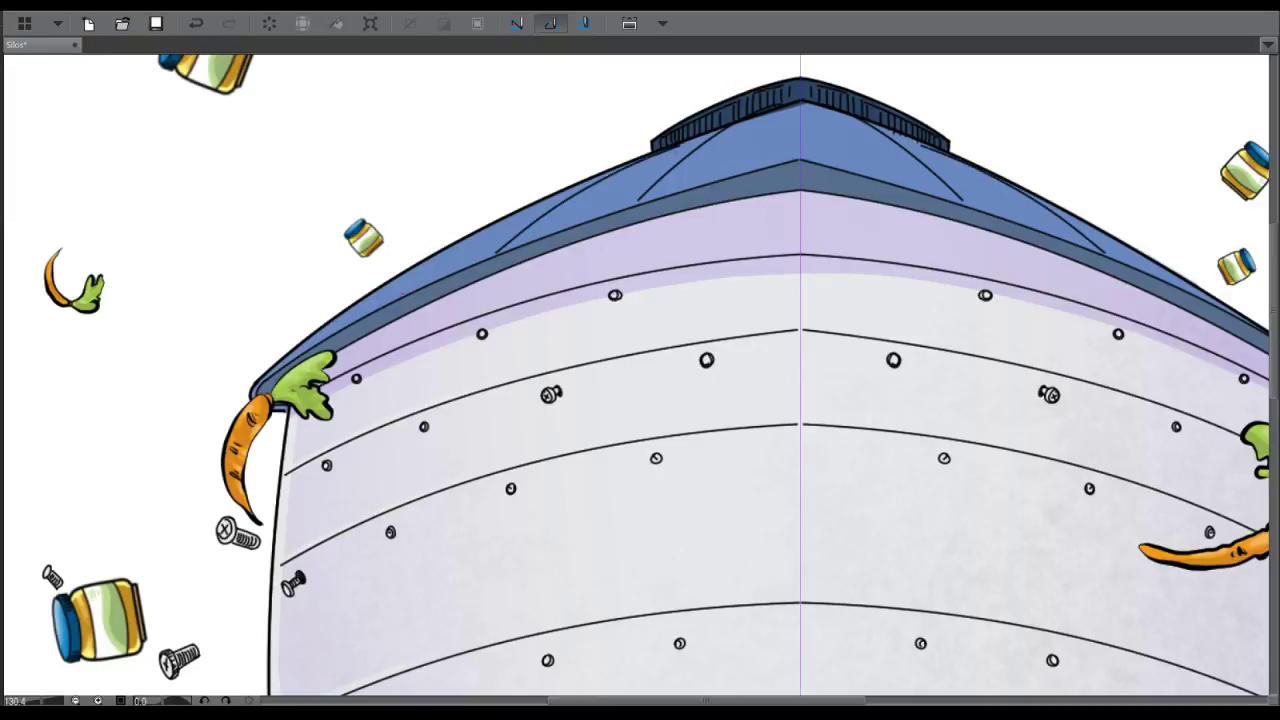
{"action": "left_click_drag", "start_coordinate": [392, 301], "coordinate": [554, 199]}
{"action": "key", "text": "ctrl+z"}
{"action": "left_click_drag", "start_coordinate": [390, 302], "coordinate": [512, 214]}
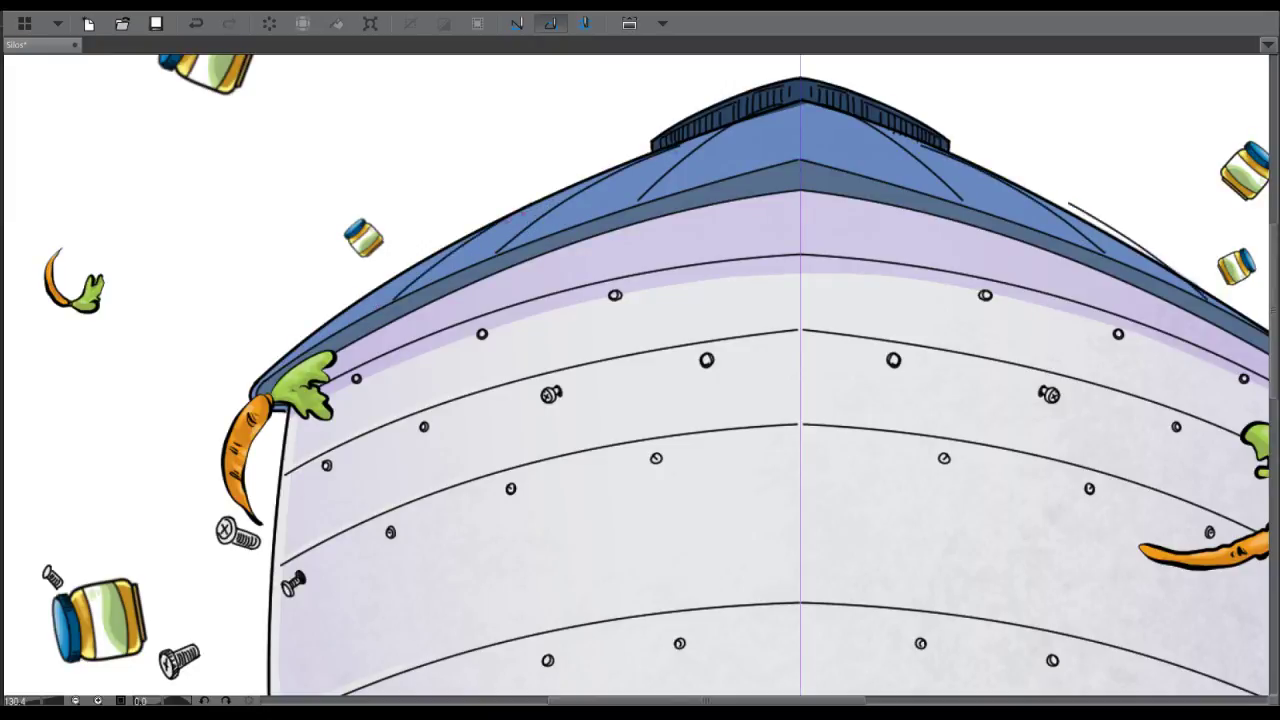
{"action": "left_click_drag", "start_coordinate": [329, 337], "coordinate": [393, 281]}
- Erase the stray seam line ends that stick out beyond the roof's right edge
{"action": "mouse_move", "coordinate": [471, 246]}
{"action": "left_mouse_down"}
{"action": "mouse_move", "coordinate": [220, 250]}
{"action": "mouse_move", "coordinate": [310, 247]}
{"action": "left_mouse_up"}
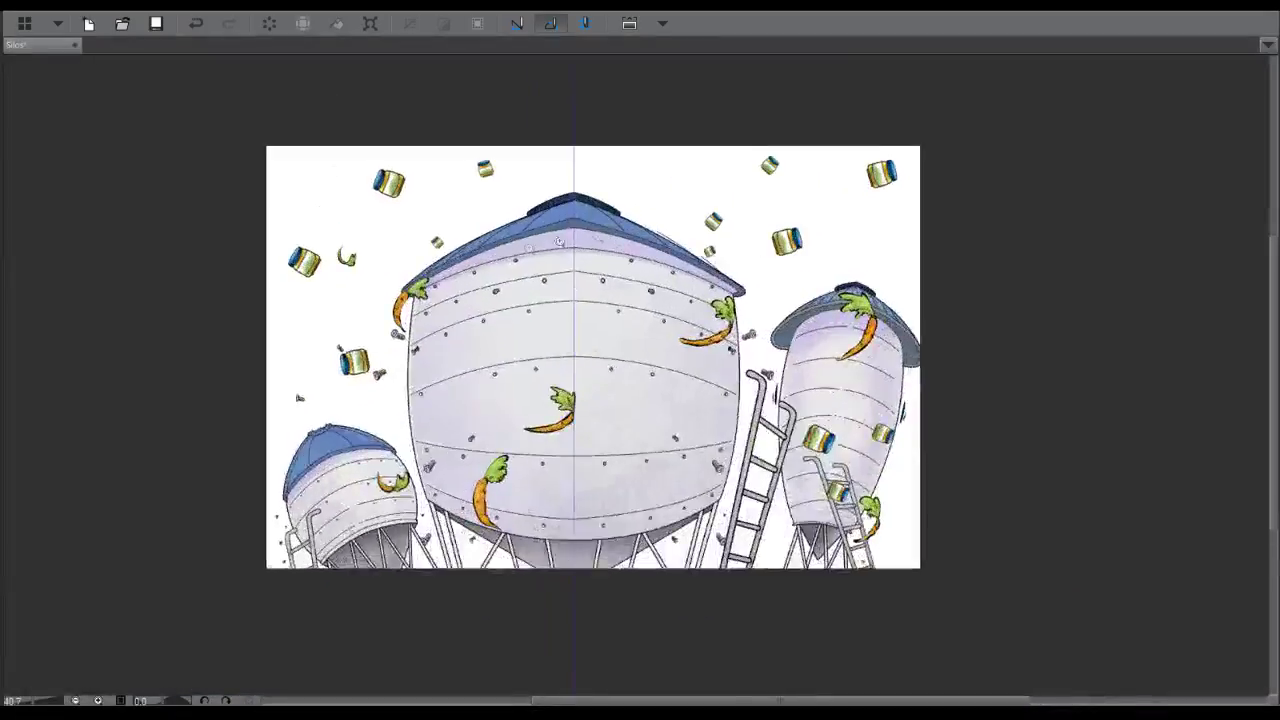
{"action": "scroll", "coordinate": [682, 234], "scroll_direction": "up", "scroll_amount": 5}
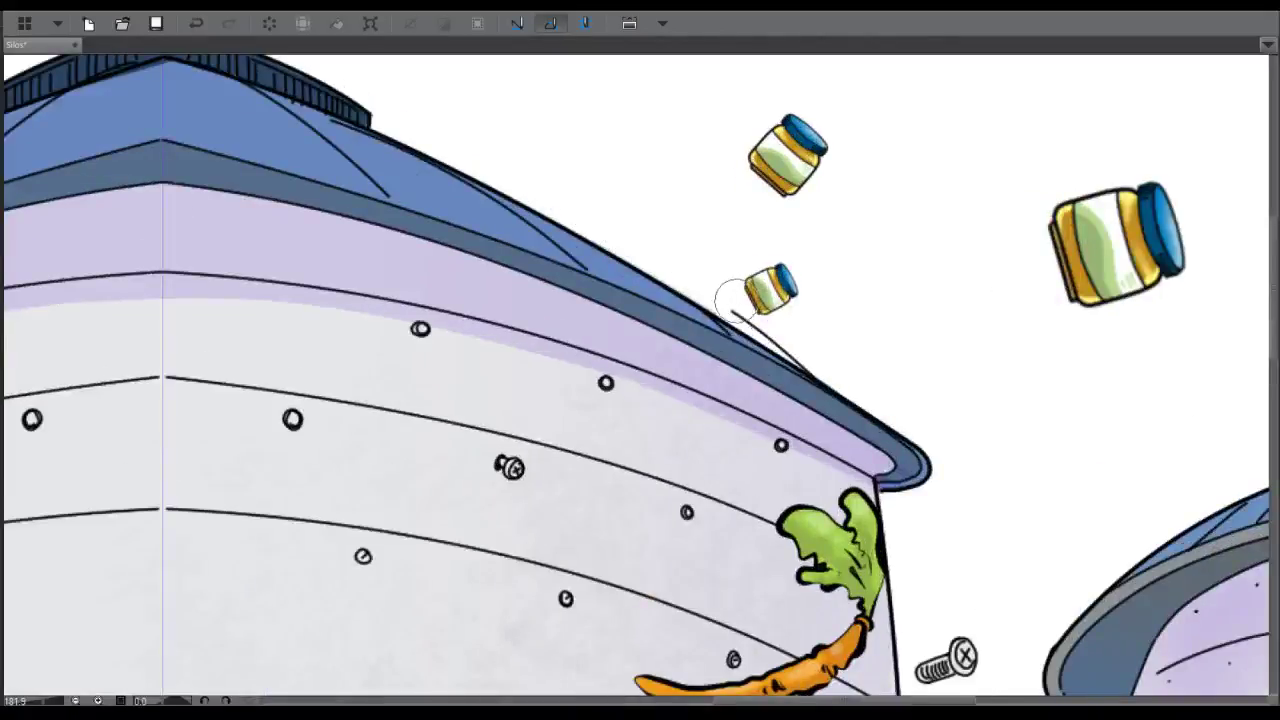
{"action": "key", "text": "ctrl+0"}
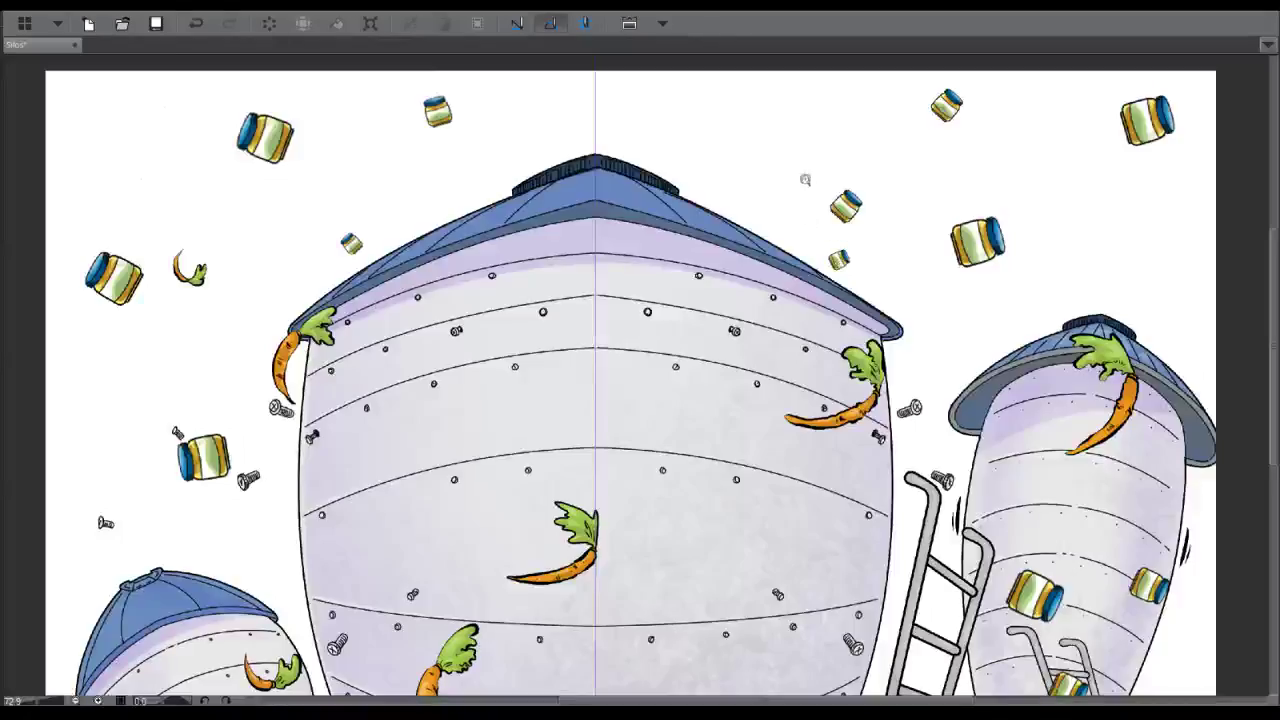
- Touch up the colour beneath the roof cap with the roof's blue on Layer 30 and show the palettes again
{"action": "scroll", "coordinate": [589, 184], "scroll_direction": "up", "scroll_amount": 5}
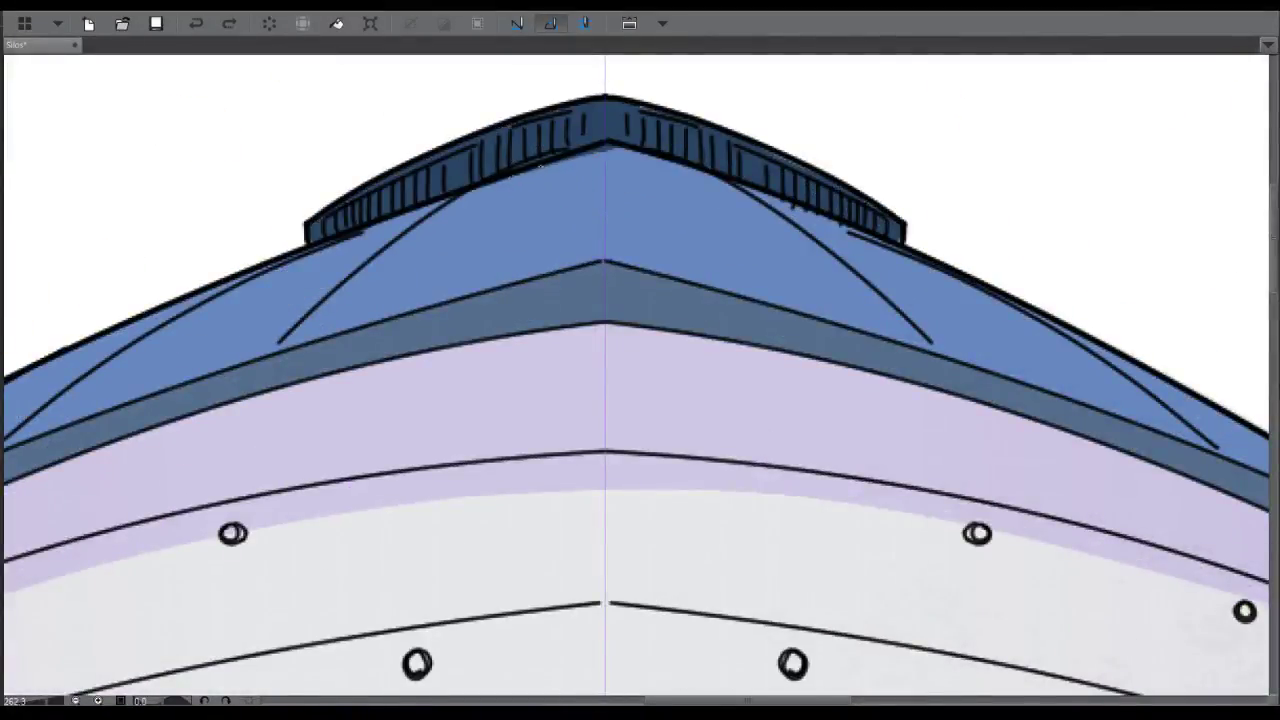
{"action": "left_click_drag", "start_coordinate": [565, 157], "coordinate": [773, 163]}
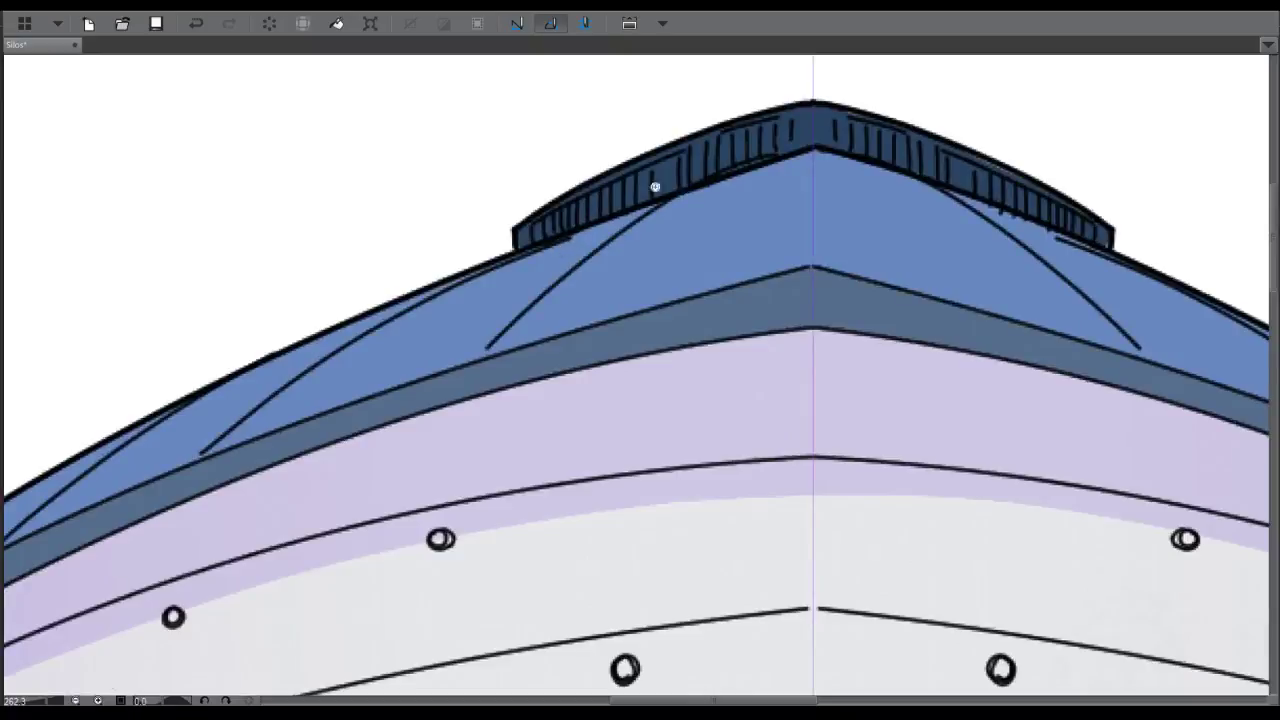
{"action": "left_click_drag", "start_coordinate": [655, 187], "coordinate": [560, 190]}
{"action": "key", "text": "Tab"}
{"action": "left_click_drag", "start_coordinate": [700, 235], "coordinate": [655, 237]}
{"action": "left_click_drag", "start_coordinate": [736, 400], "coordinate": [726, 337]}
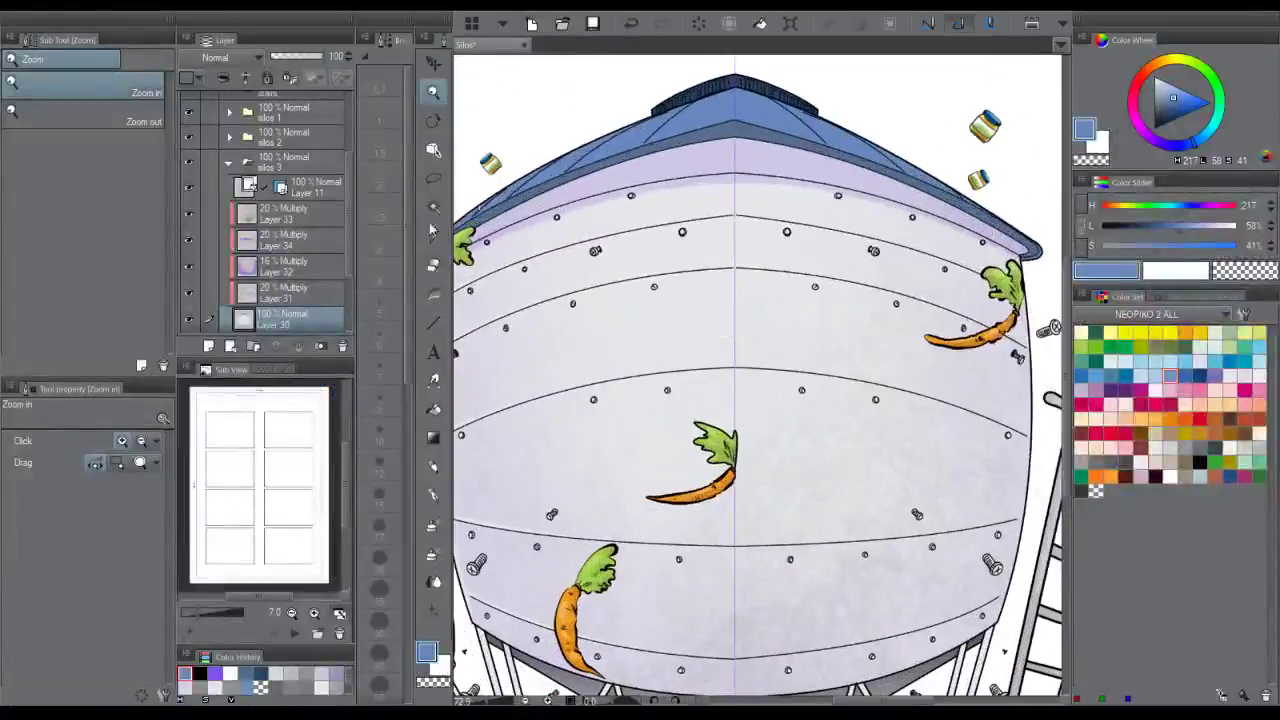
{"action": "scroll", "coordinate": [343, 288], "scroll_direction": "down", "scroll_amount": 2}
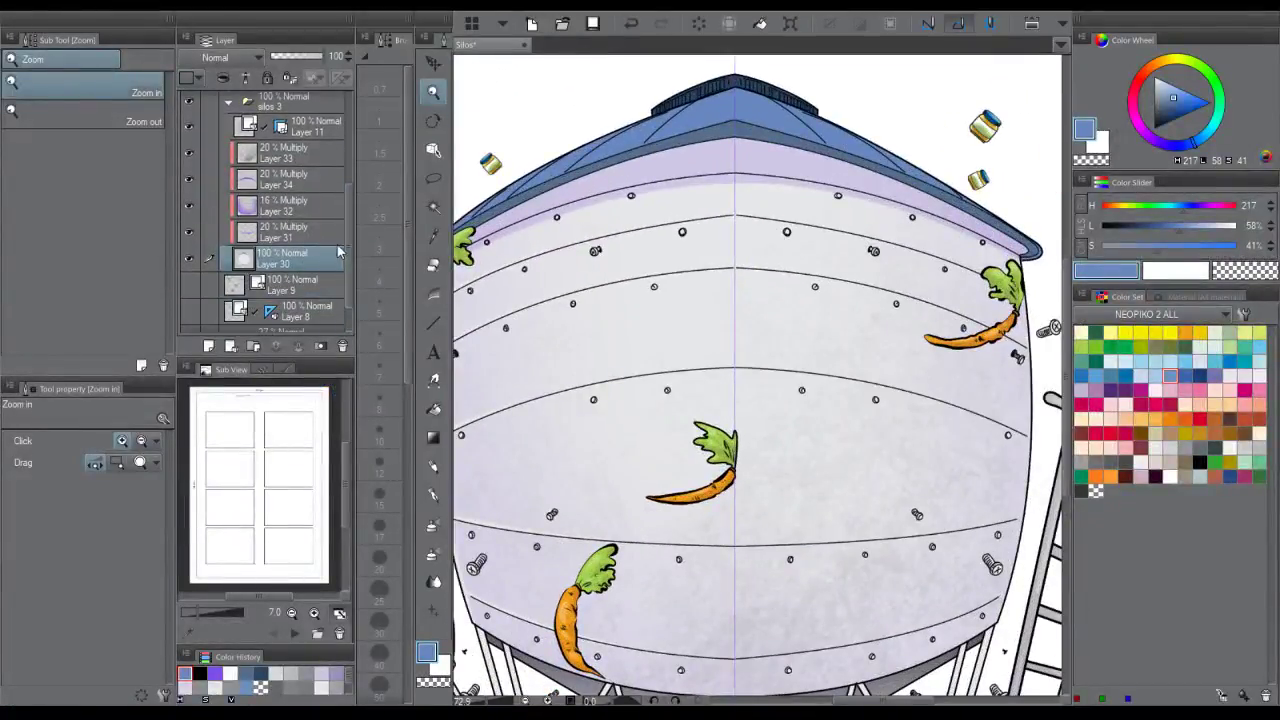
- Add a clipped Multiply shading layer at 20% opacity above Layer 30 and choose the G-pen with purple
{"action": "key", "text": "F1"}
{"action": "left_click_drag", "start_coordinate": [632, 151], "coordinate": [771, 186]}
{"action": "left_click_drag", "start_coordinate": [705, 188], "coordinate": [731, 188]}
{"action": "left_click", "coordinate": [731, 188]}
{"action": "key", "text": "p"}
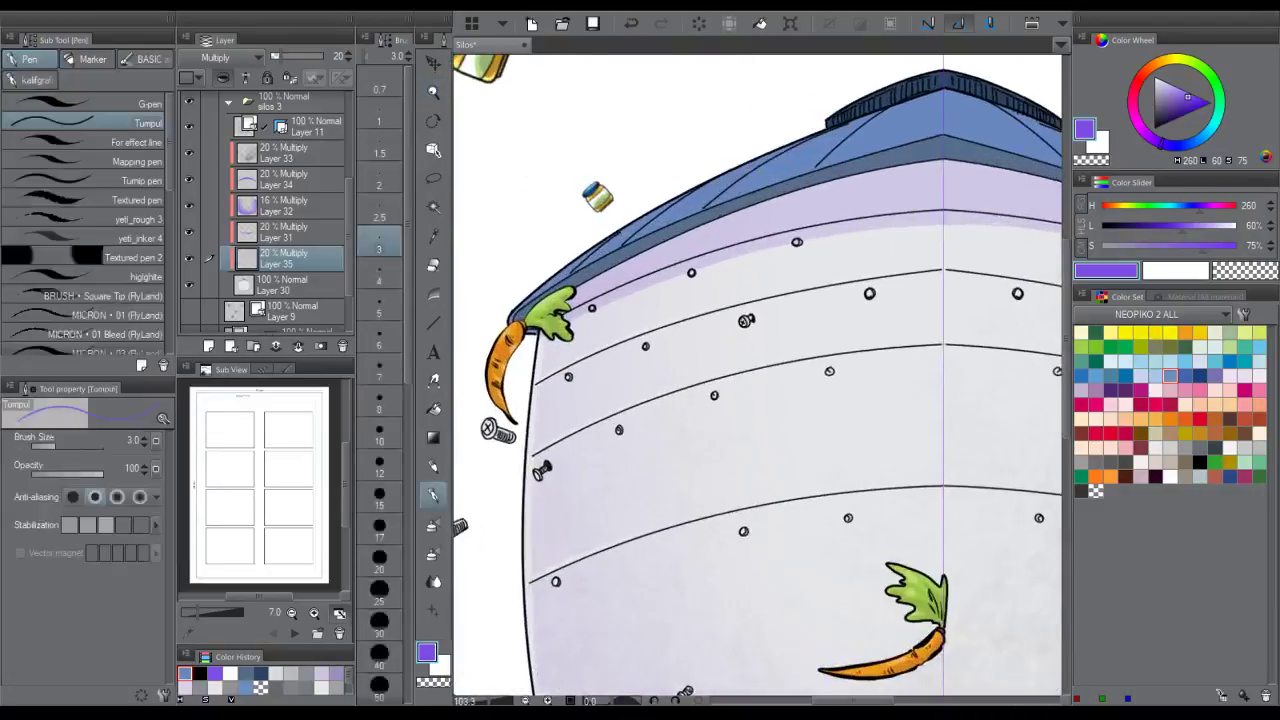
{"action": "left_click", "coordinate": [150, 104]}
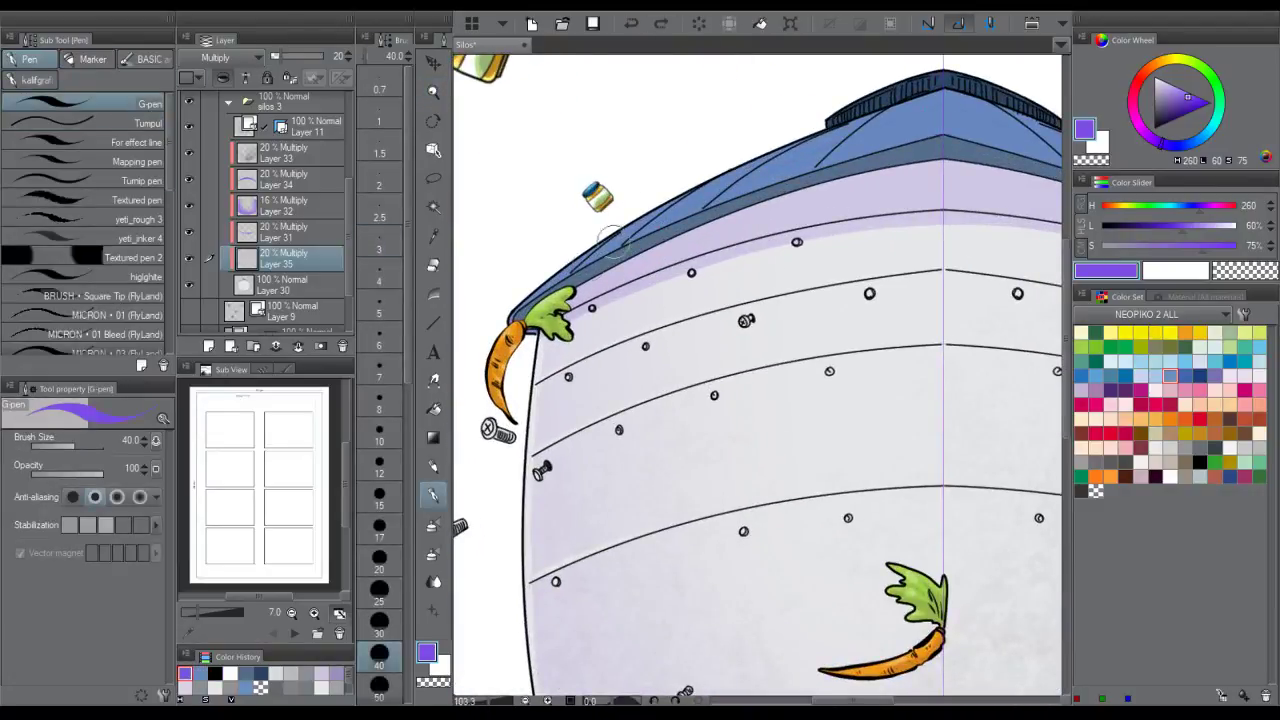
{"action": "left_click_drag", "start_coordinate": [592, 265], "coordinate": [946, 88]}
{"action": "key", "text": "ctrl+z"}
{"action": "left_click_drag", "start_coordinate": [628, 243], "coordinate": [955, 101]}
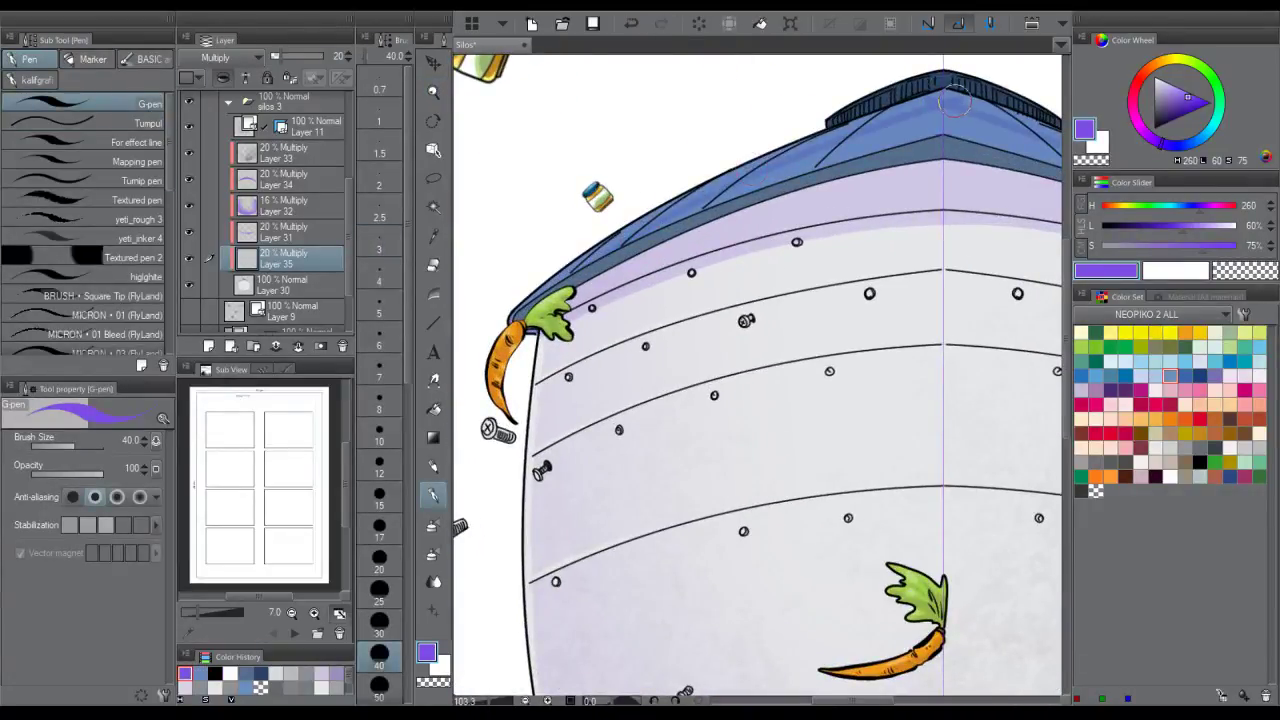
{"action": "key", "text": "ctrl+z"}
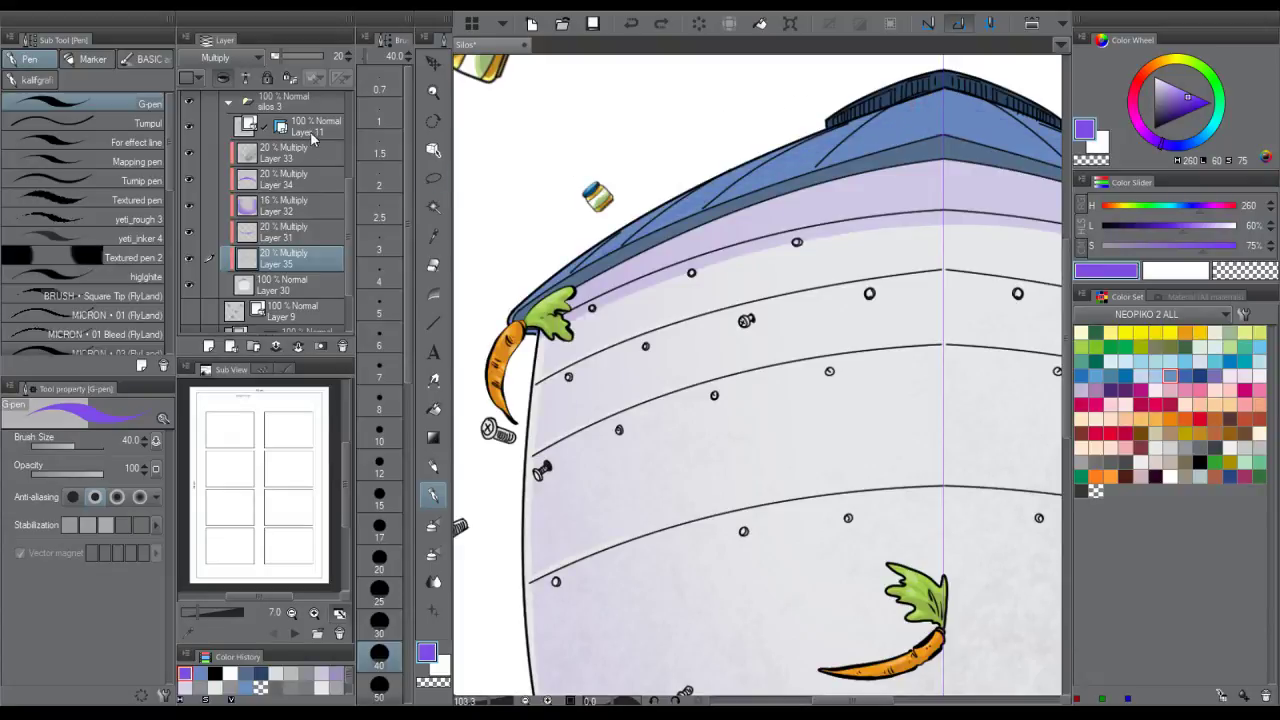
- Turn off the symmetry ruler on Layer 11 and return to the Multiply shading layer
{"action": "left_click", "coordinate": [316, 126]}
{"action": "left_click", "coordinate": [339, 78]}
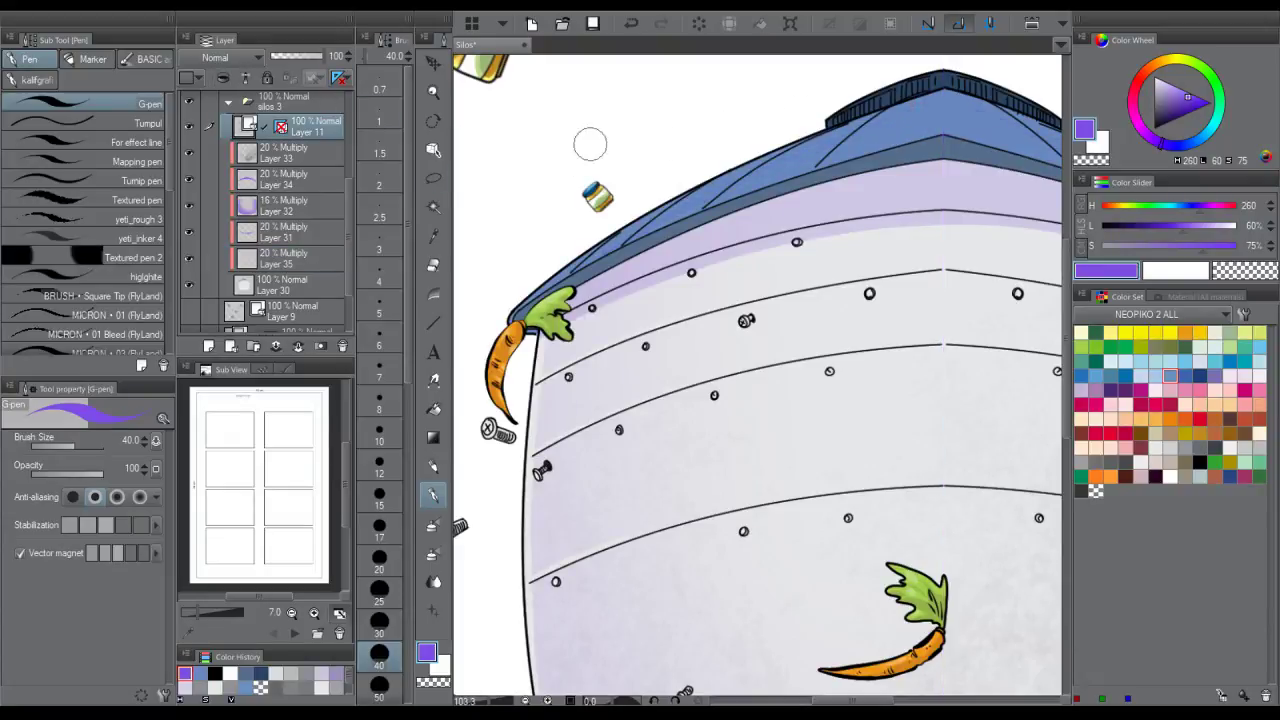
{"action": "left_click_drag", "start_coordinate": [607, 252], "coordinate": [837, 136]}
{"action": "key", "text": "ctrl+z"}
{"action": "key", "text": "ctrl+z"}
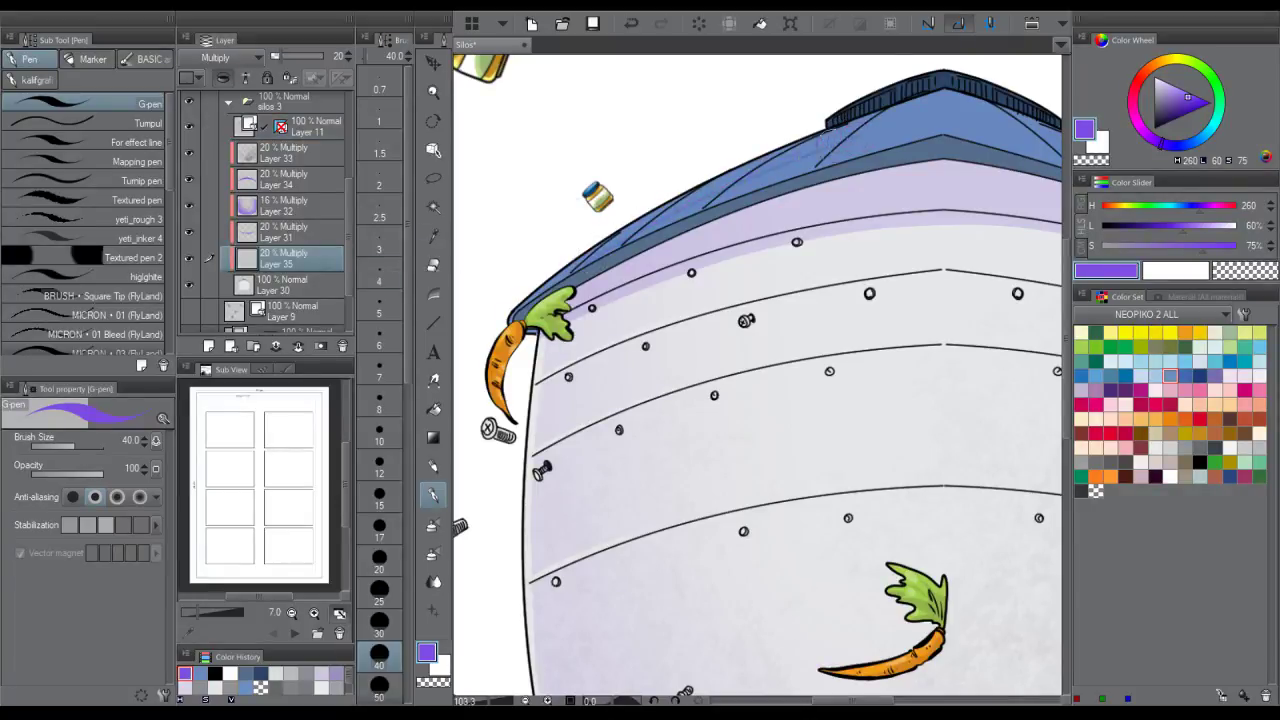
- Outline the shadow area on the roof's left panels with the G-pen and fill it with purple
{"action": "left_click_drag", "start_coordinate": [604, 249], "coordinate": [841, 122]}
{"action": "key", "text": "g"}
{"action": "left_click", "coordinate": [772, 178]}
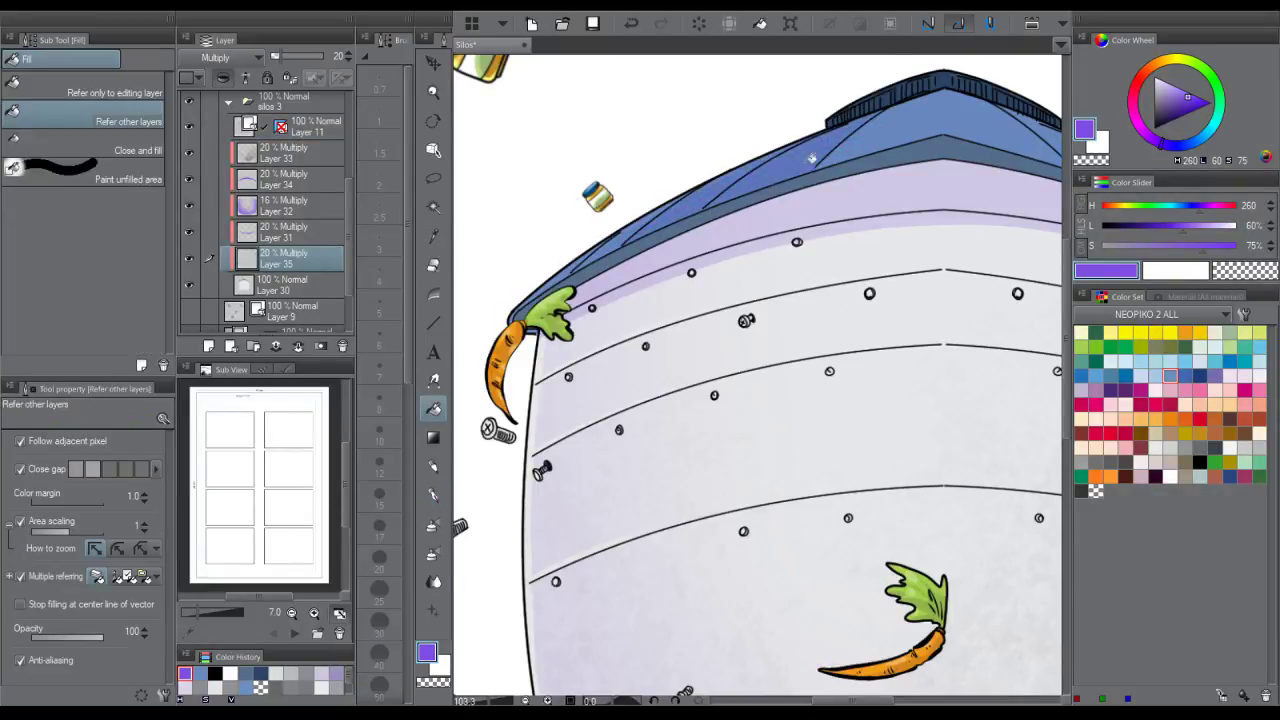
{"action": "key", "text": "ctrl+space"}
{"action": "left_click", "coordinate": [627, 243]}
{"action": "key", "text": "p"}
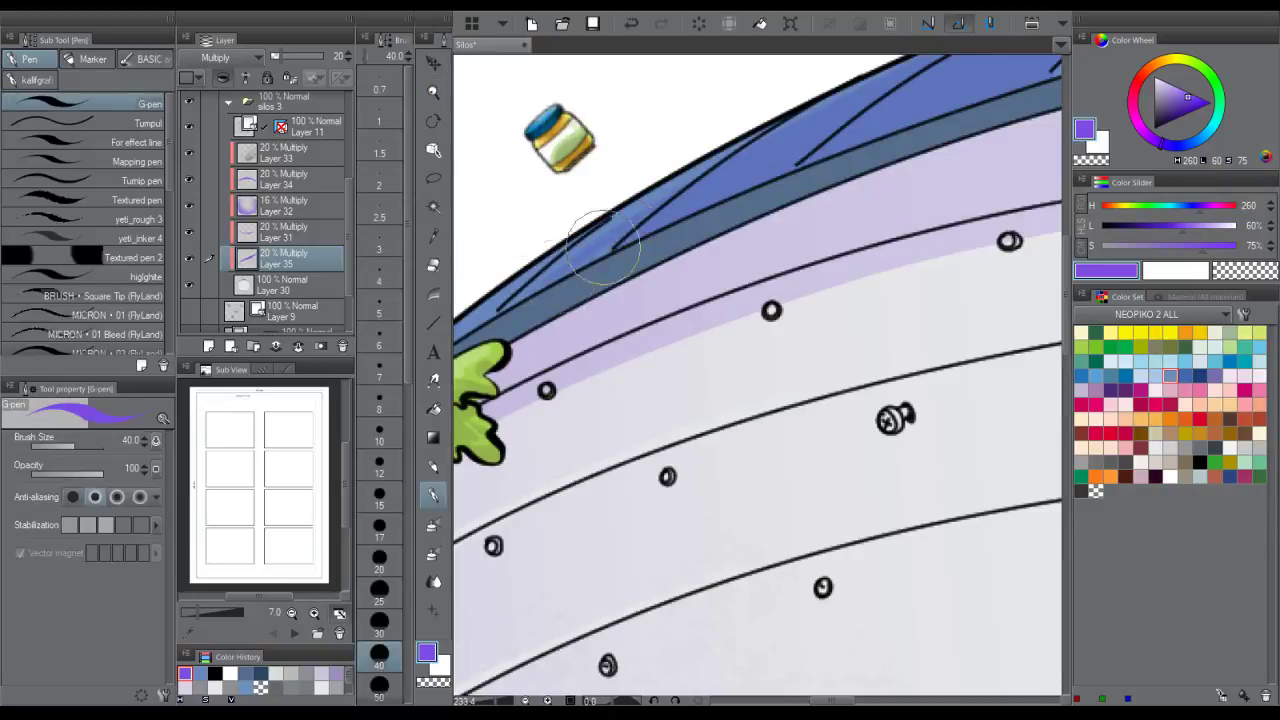
{"action": "key", "text": "ctrl+space"}
{"action": "left_click_drag", "start_coordinate": [840, 138], "coordinate": [775, 139]}
{"action": "left_click_drag", "start_coordinate": [890, 105], "coordinate": [975, 110]}
- Erase shading along the left roof seams with the Hard eraser at size 30 to leave lighter strips
{"action": "key", "text": "e"}
{"action": "left_click_drag", "start_coordinate": [698, 214], "coordinate": [818, 136]}
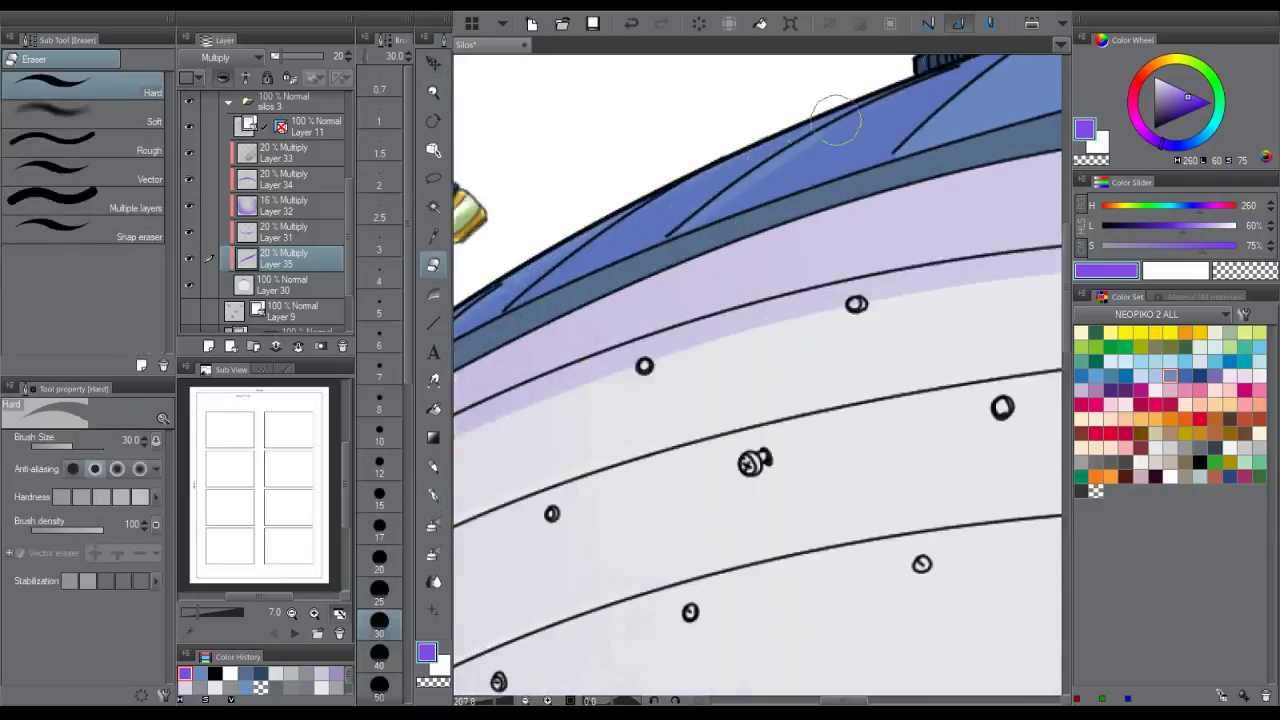
{"action": "key", "text": "ctrl+z"}
{"action": "left_click_drag", "start_coordinate": [683, 228], "coordinate": [931, 70]}
{"action": "mouse_move", "coordinate": [518, 316]}
{"action": "left_mouse_down"}
{"action": "mouse_move", "coordinate": [609, 241]}
{"action": "mouse_move", "coordinate": [722, 176]}
{"action": "left_mouse_up"}
{"action": "key", "text": "ctrl+z"}
{"action": "left_click_drag", "start_coordinate": [538, 288], "coordinate": [722, 174]}
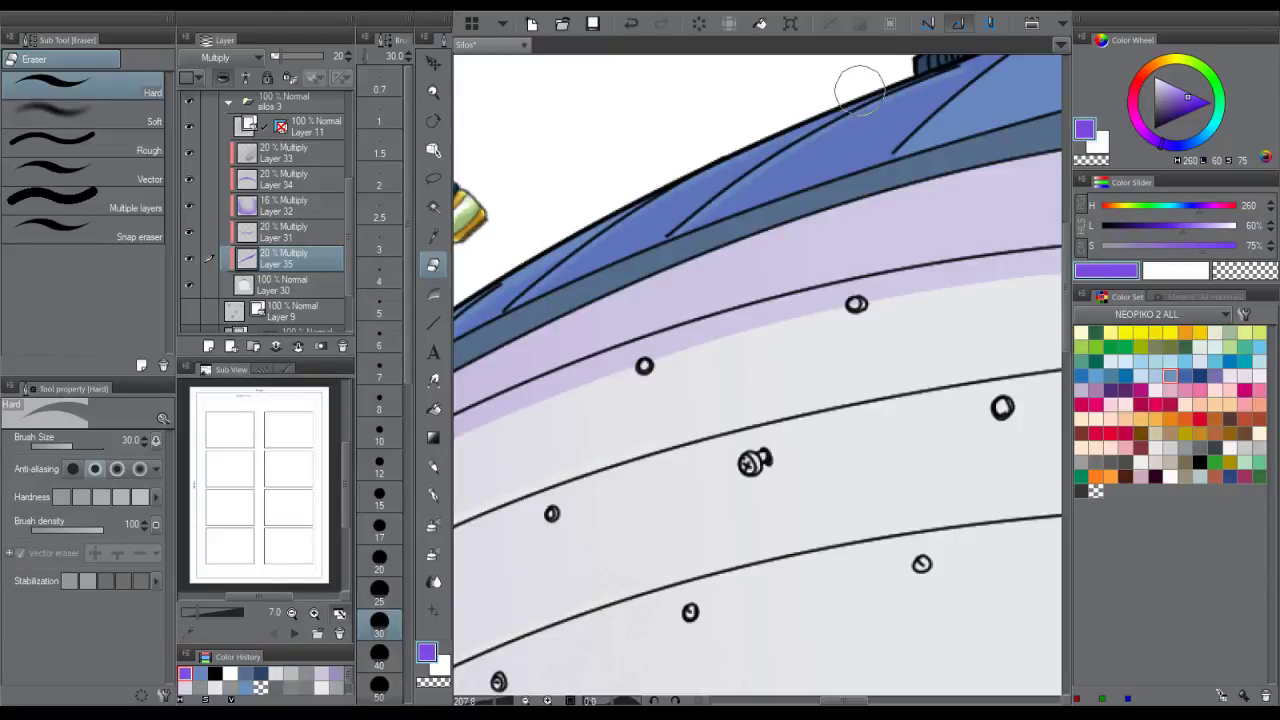
{"action": "mouse_move", "coordinate": [537, 293]}
{"action": "left_mouse_down"}
{"action": "mouse_move", "coordinate": [750, 148]}
{"action": "mouse_move", "coordinate": [654, 219]}
{"action": "mouse_move", "coordinate": [731, 166]}
{"action": "mouse_move", "coordinate": [704, 192]}
{"action": "mouse_move", "coordinate": [621, 233]}
{"action": "left_mouse_up"}
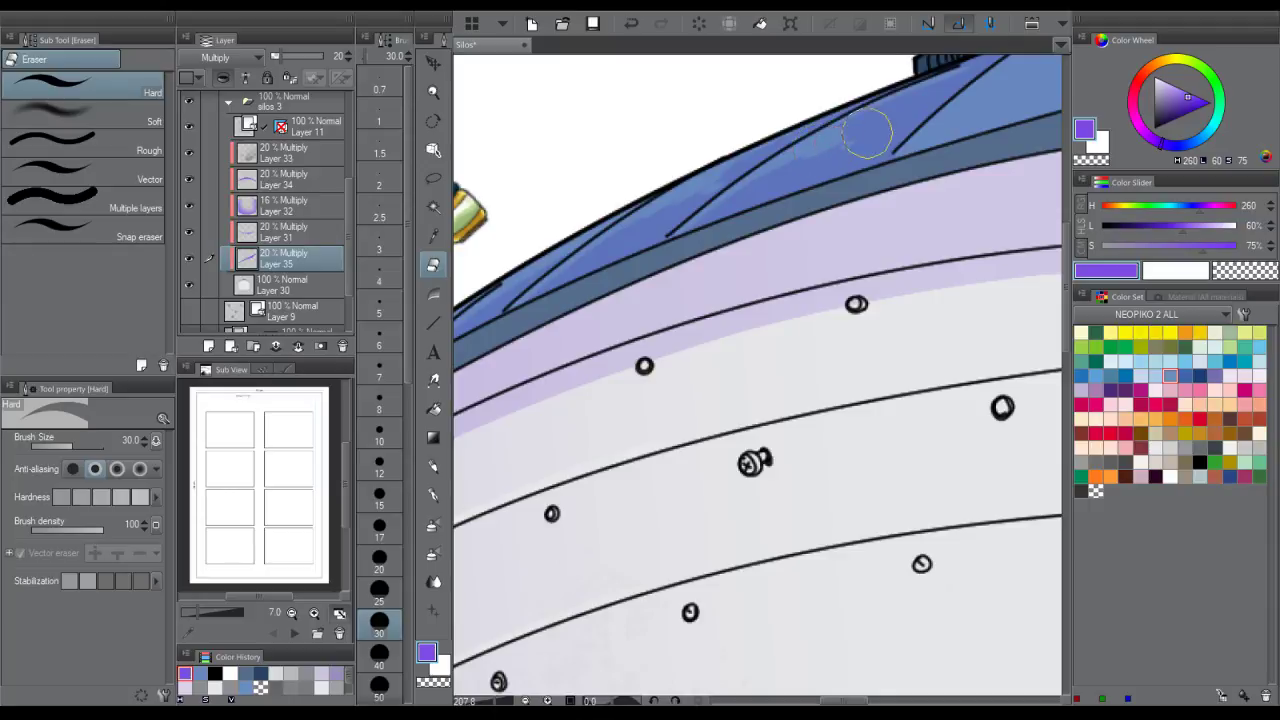
{"action": "left_click_drag", "start_coordinate": [949, 82], "coordinate": [743, 193]}
- Select the central roof panel and shade it from its lower edge upward with a purple foreground-to-transparent gradient
{"action": "left_click_drag", "start_coordinate": [918, 145], "coordinate": [820, 150]}
{"action": "mouse_move", "coordinate": [988, 153]}
{"action": "left_mouse_down"}
{"action": "mouse_move", "coordinate": [871, 210]}
{"action": "mouse_move", "coordinate": [928, 200]}
{"action": "left_mouse_up"}
{"action": "left_click_drag", "start_coordinate": [755, 228], "coordinate": [776, 214]}
{"action": "key", "text": "w"}
{"action": "left_click", "coordinate": [776, 214]}
{"action": "key", "text": "g"}
{"action": "left_click_drag", "start_coordinate": [776, 318], "coordinate": [776, 205]}
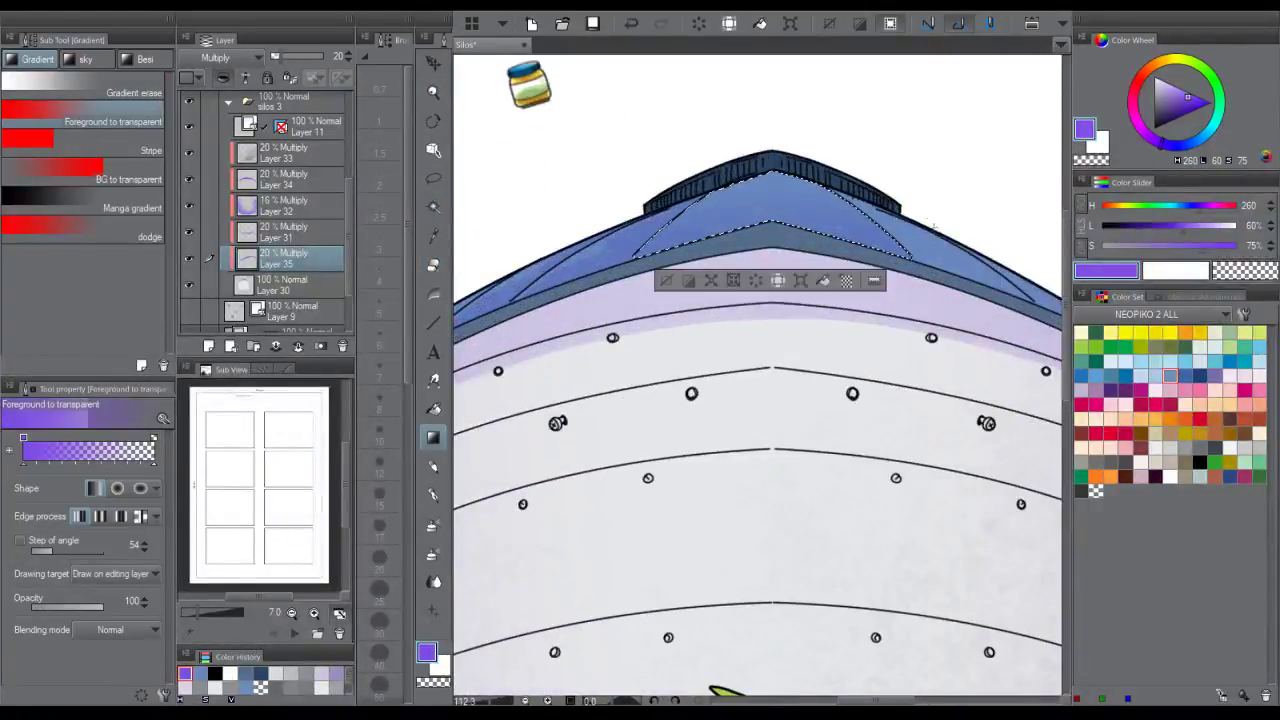
{"action": "key", "text": "ctrl+d"}
- Select the roof panel right of the centre and shade it upward with the same purple gradient
{"action": "key", "text": "w"}
{"action": "left_click", "coordinate": [946, 251]}
{"action": "key", "text": "g"}
{"action": "left_click_drag", "start_coordinate": [990, 352], "coordinate": [982, 228]}
{"action": "left_click_drag", "start_coordinate": [981, 220], "coordinate": [766, 195]}
{"action": "key", "text": "ctrl+d"}
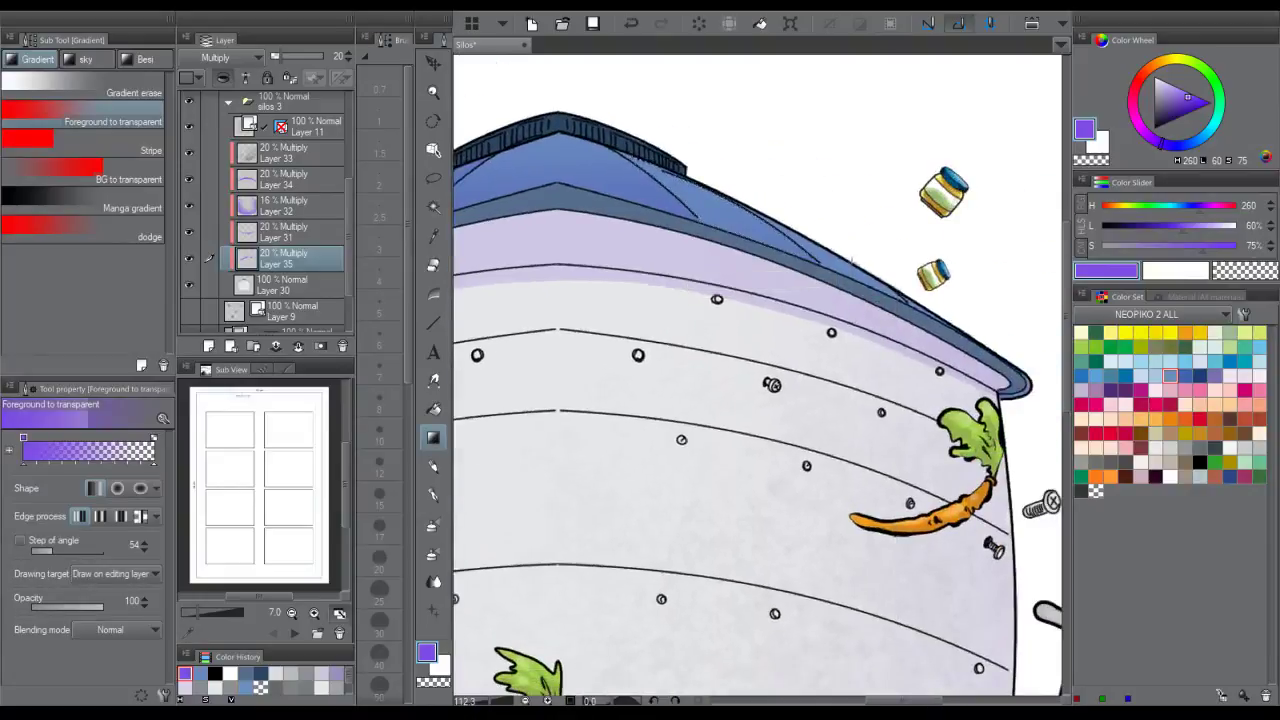
{"action": "left_click_drag", "start_coordinate": [958, 286], "coordinate": [855, 296]}
{"action": "left_click_drag", "start_coordinate": [950, 302], "coordinate": [1032, 301]}
{"action": "key", "text": "g"}
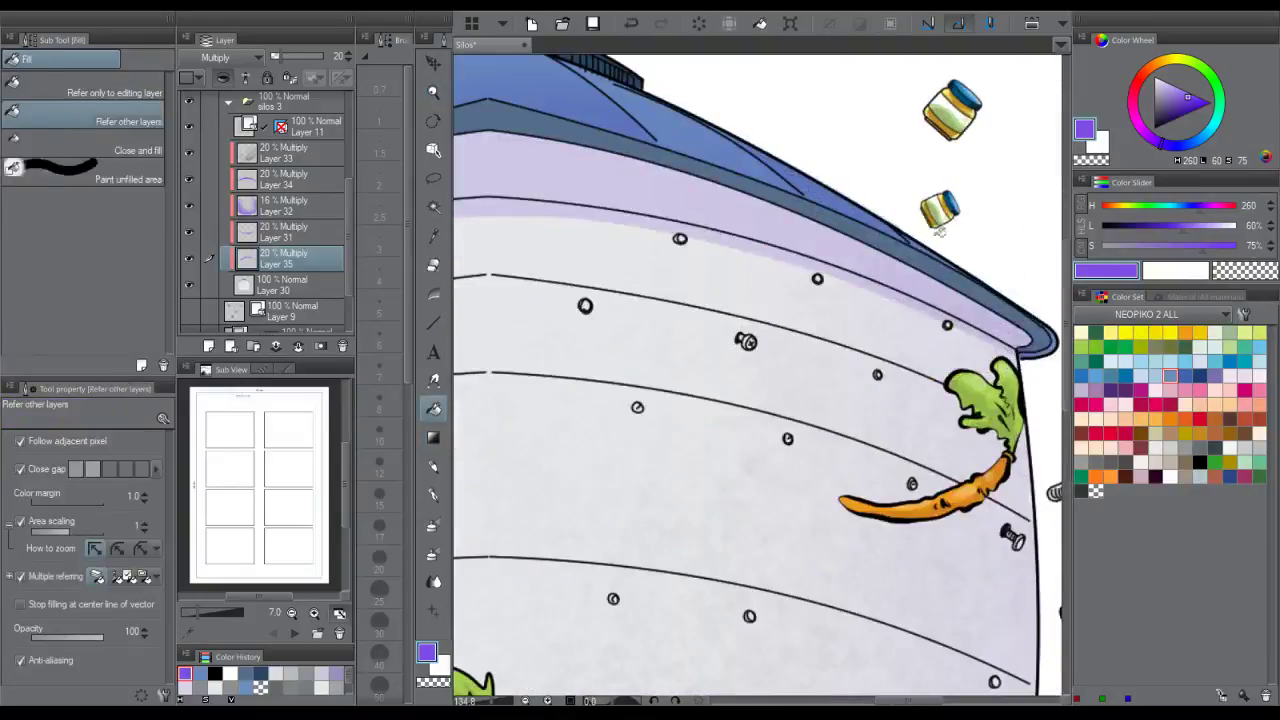
{"action": "key", "text": "ctrl+space"}
{"action": "left_click_drag", "start_coordinate": [960, 228], "coordinate": [919, 228]}
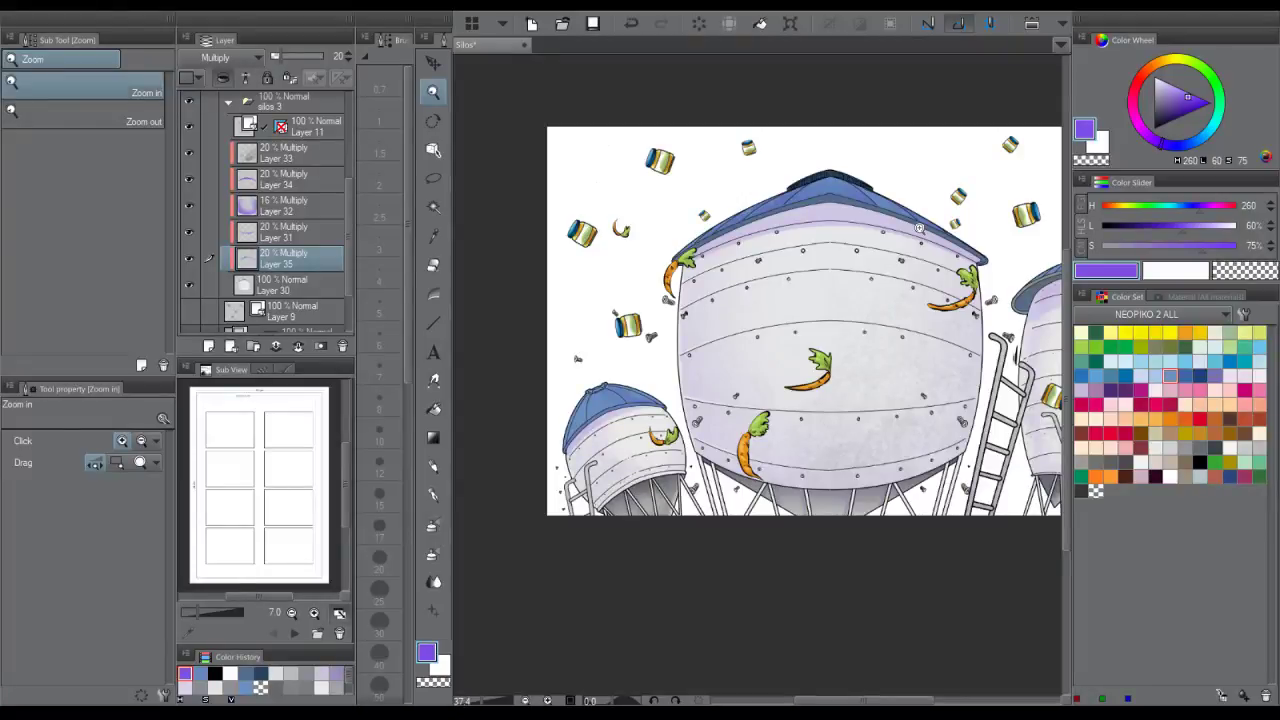
{"action": "left_click", "coordinate": [986, 273]}
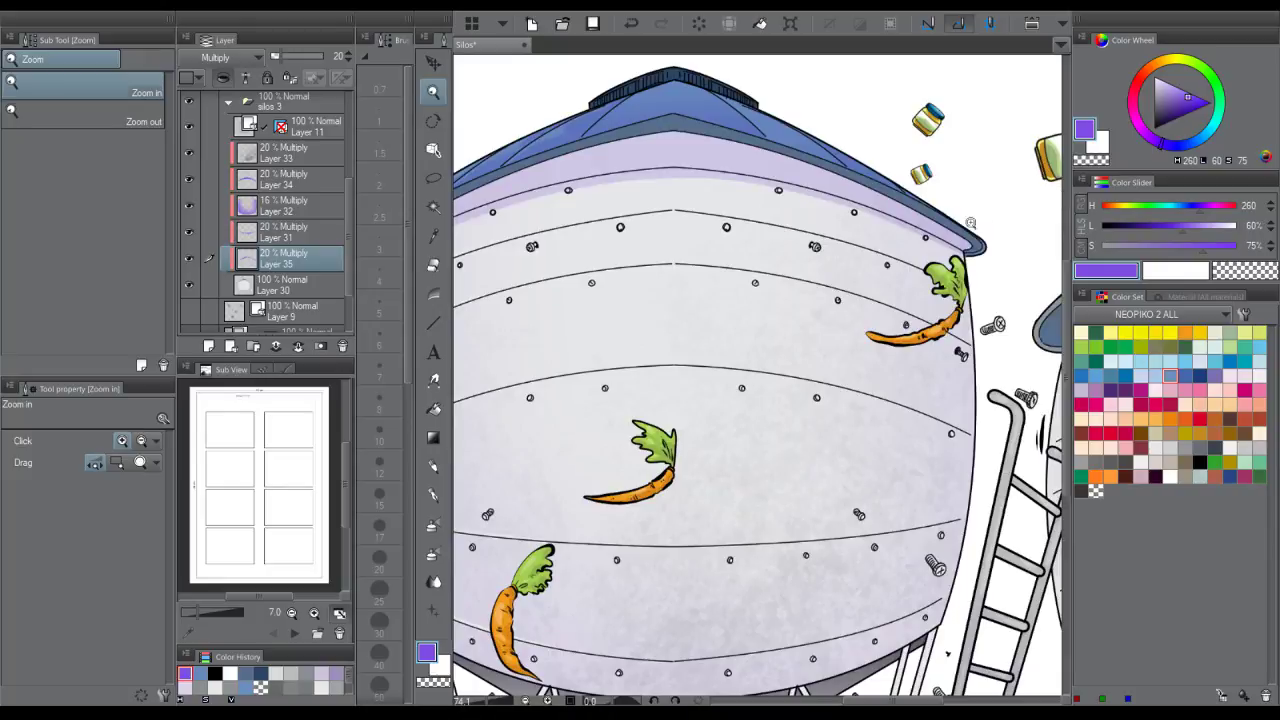
{"action": "left_click_drag", "start_coordinate": [963, 268], "coordinate": [998, 248]}
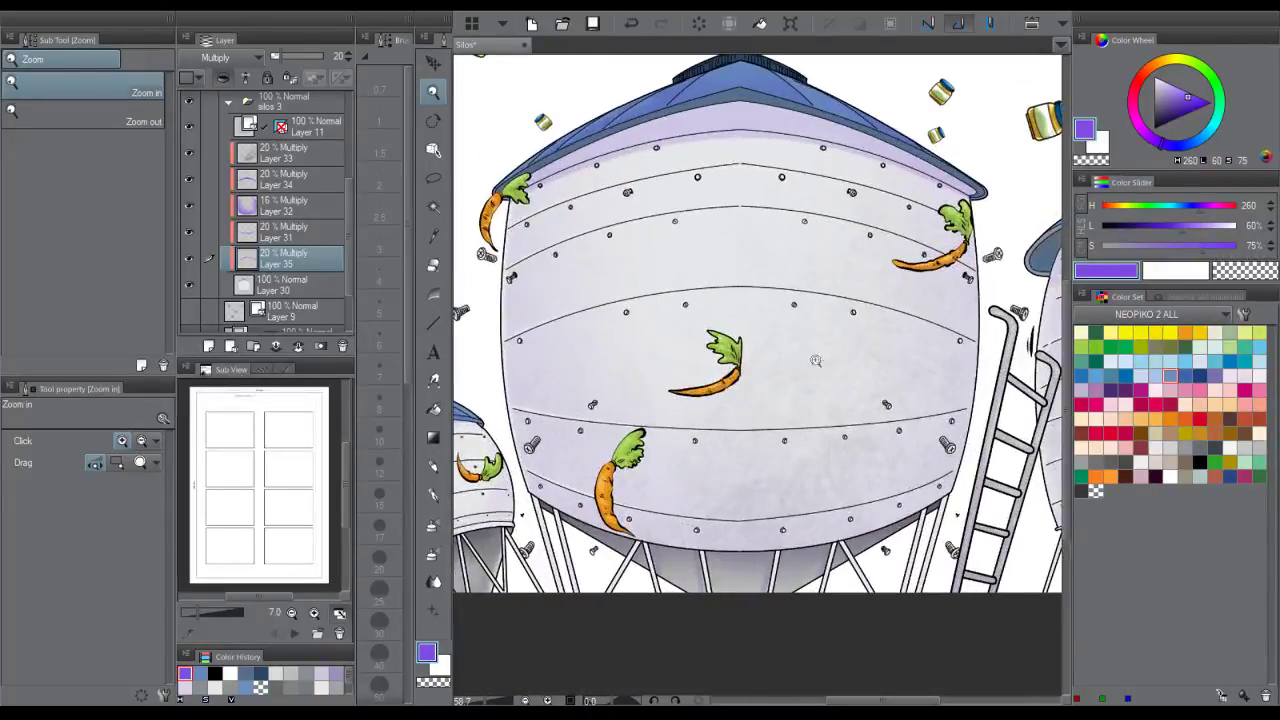
- Collapse the silos 3 folder and hide the stairs, stairs copies, silos 1 and silos 2 folders
{"action": "left_click", "coordinate": [229, 102]}
{"action": "left_click", "coordinate": [189, 218]}
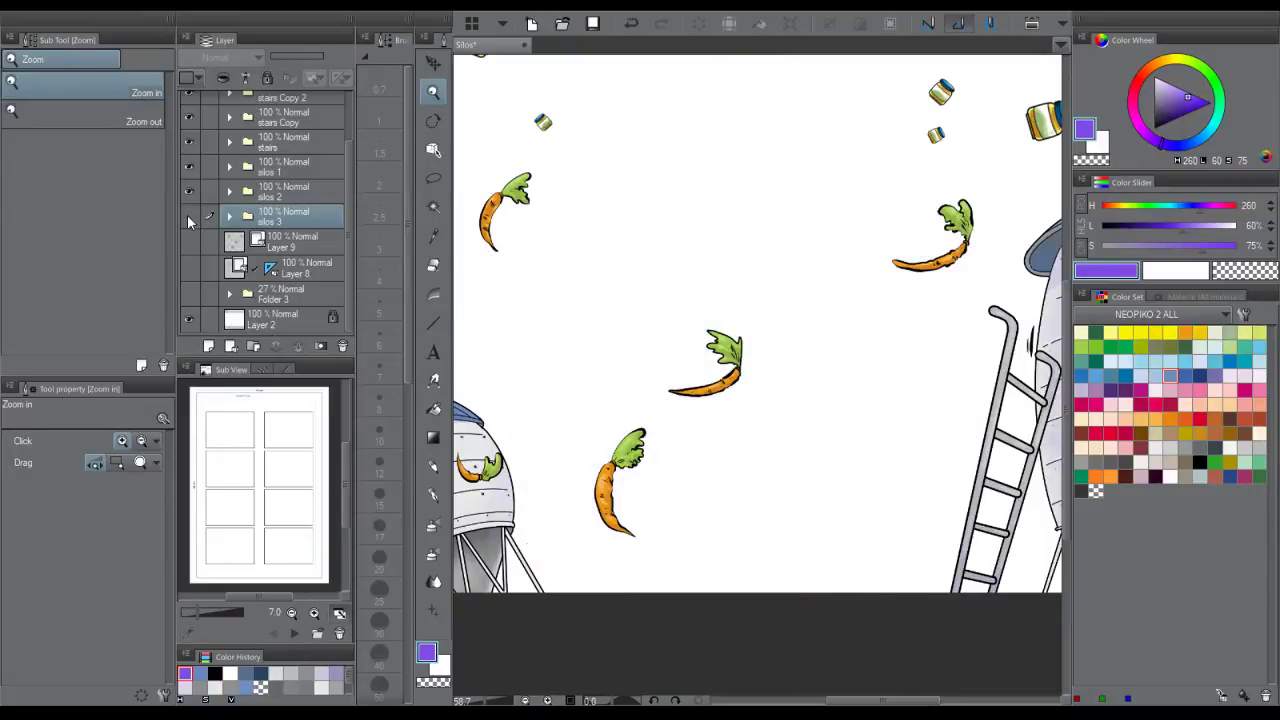
{"action": "left_click", "coordinate": [189, 218]}
{"action": "left_click_drag", "start_coordinate": [190, 158], "coordinate": [190, 98]}
{"action": "left_click", "coordinate": [340, 148]}
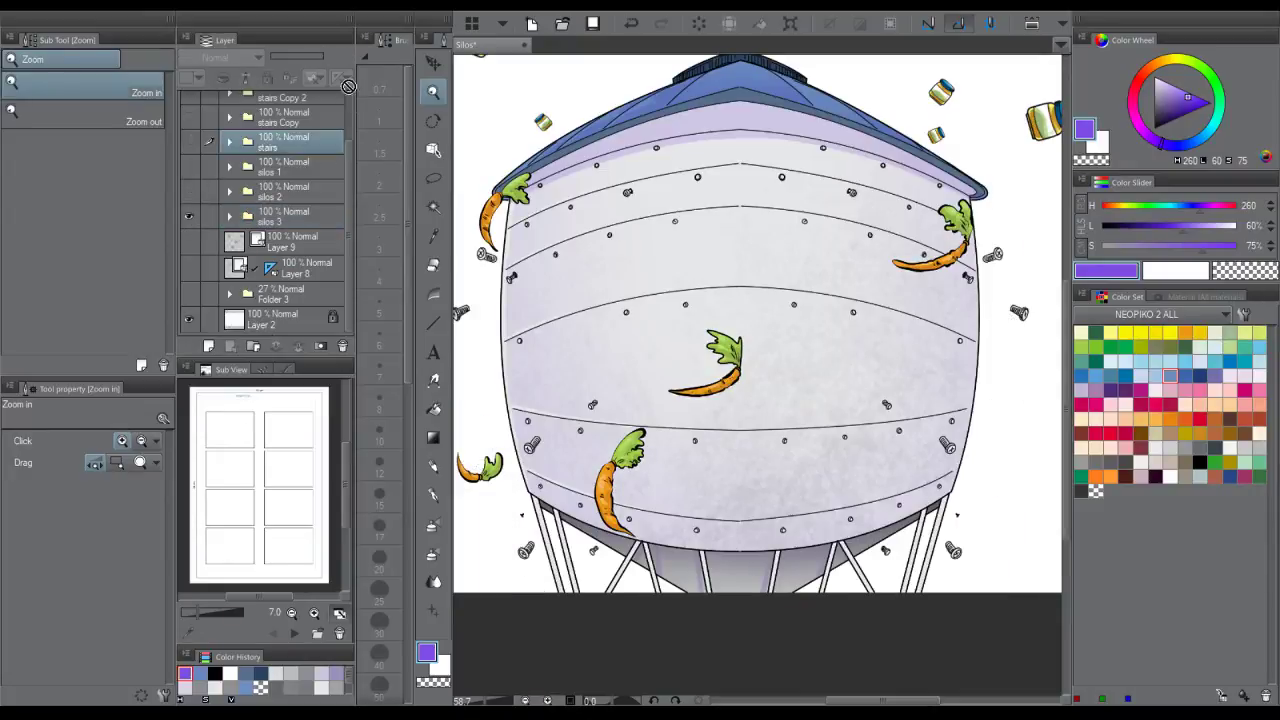
- Hide the Baby Food and carrot folders and make the silos 3 folder active
{"action": "scroll", "coordinate": [300, 140], "scroll_direction": "up", "scroll_amount": 2}
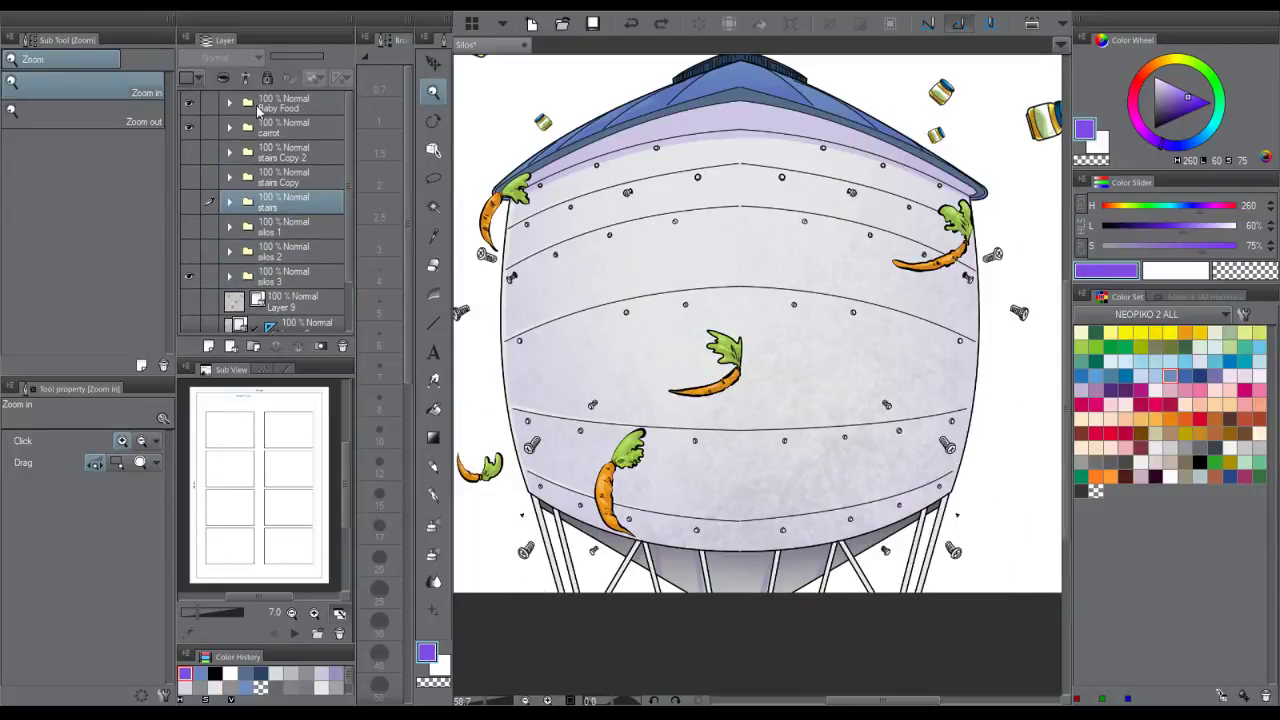
{"action": "left_click_drag", "start_coordinate": [685, 196], "coordinate": [859, 130]}
{"action": "left_click_drag", "start_coordinate": [638, 216], "coordinate": [684, 225]}
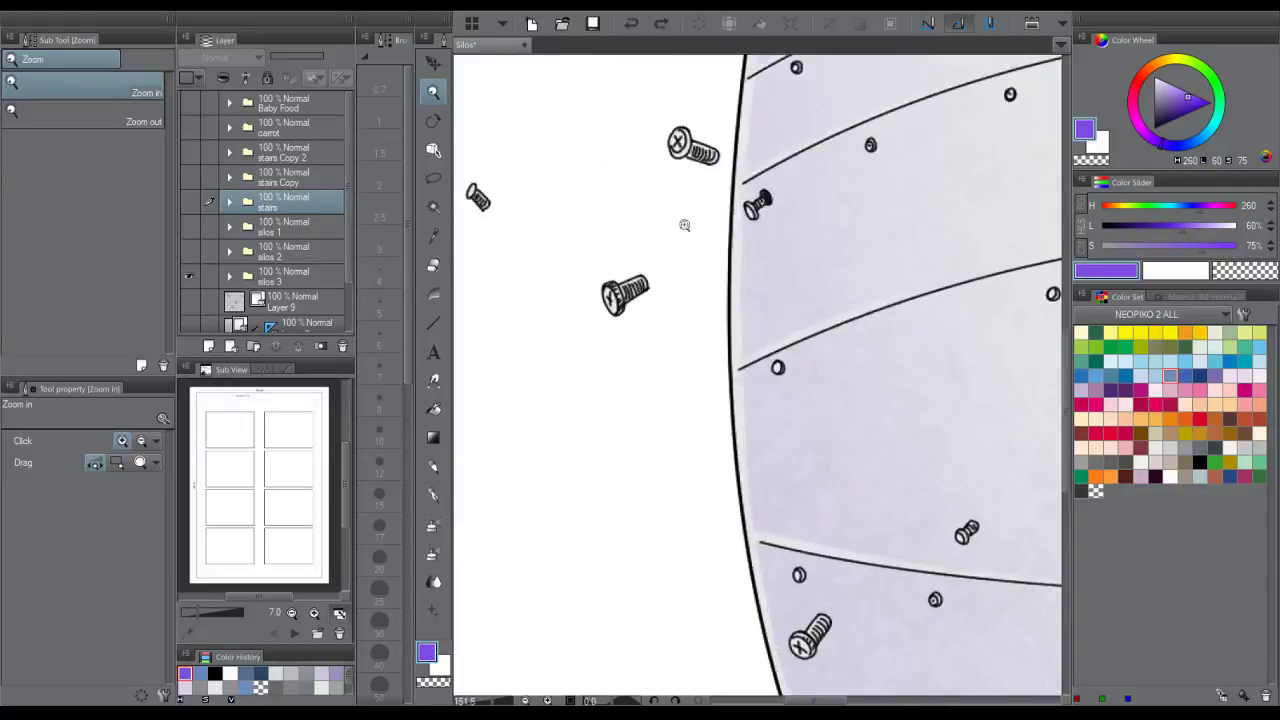
{"action": "left_click", "coordinate": [305, 279]}
- Lasso the loose screws beside the silo's upper left wall, cut them from silos 3 and paste them as a separate folder
{"action": "key", "text": "m"}
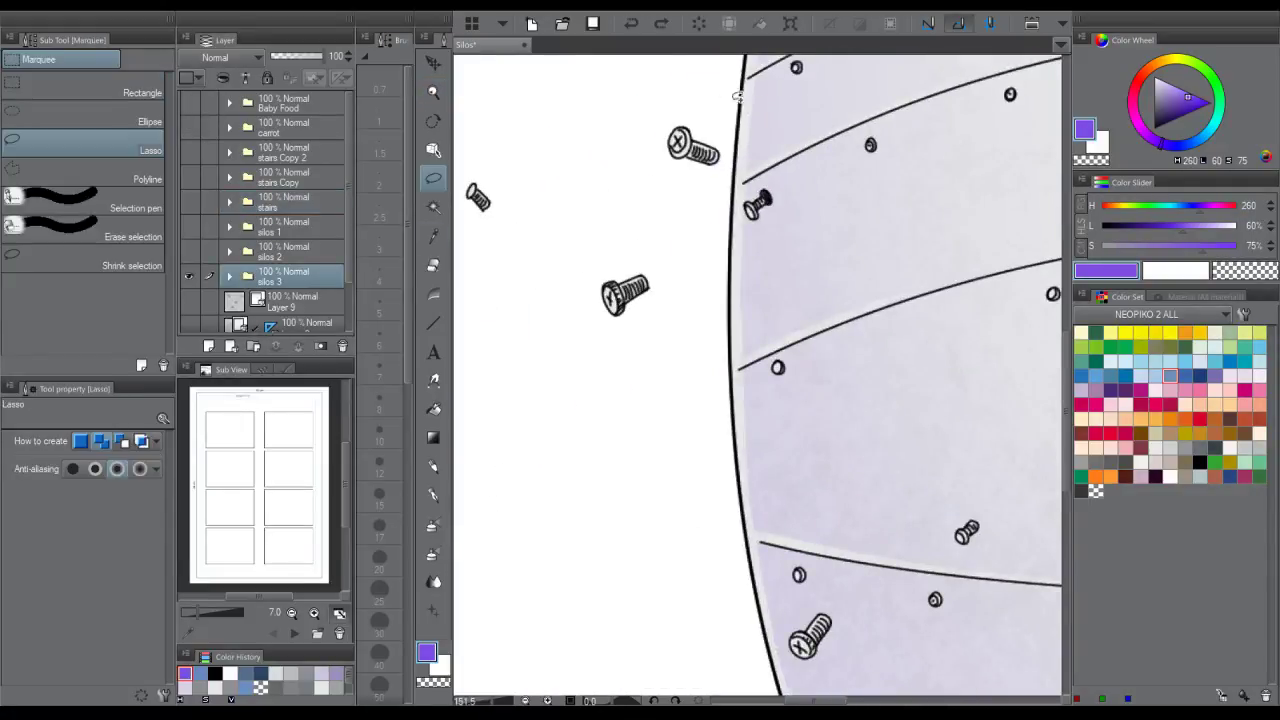
{"action": "mouse_move", "coordinate": [662, 104]}
{"action": "left_mouse_down"}
{"action": "mouse_move", "coordinate": [703, 212]}
{"action": "mouse_move", "coordinate": [554, 322]}
{"action": "mouse_move", "coordinate": [512, 146]}
{"action": "left_mouse_up"}
{"action": "left_click_drag", "start_coordinate": [460, 249], "coordinate": [617, 217]}
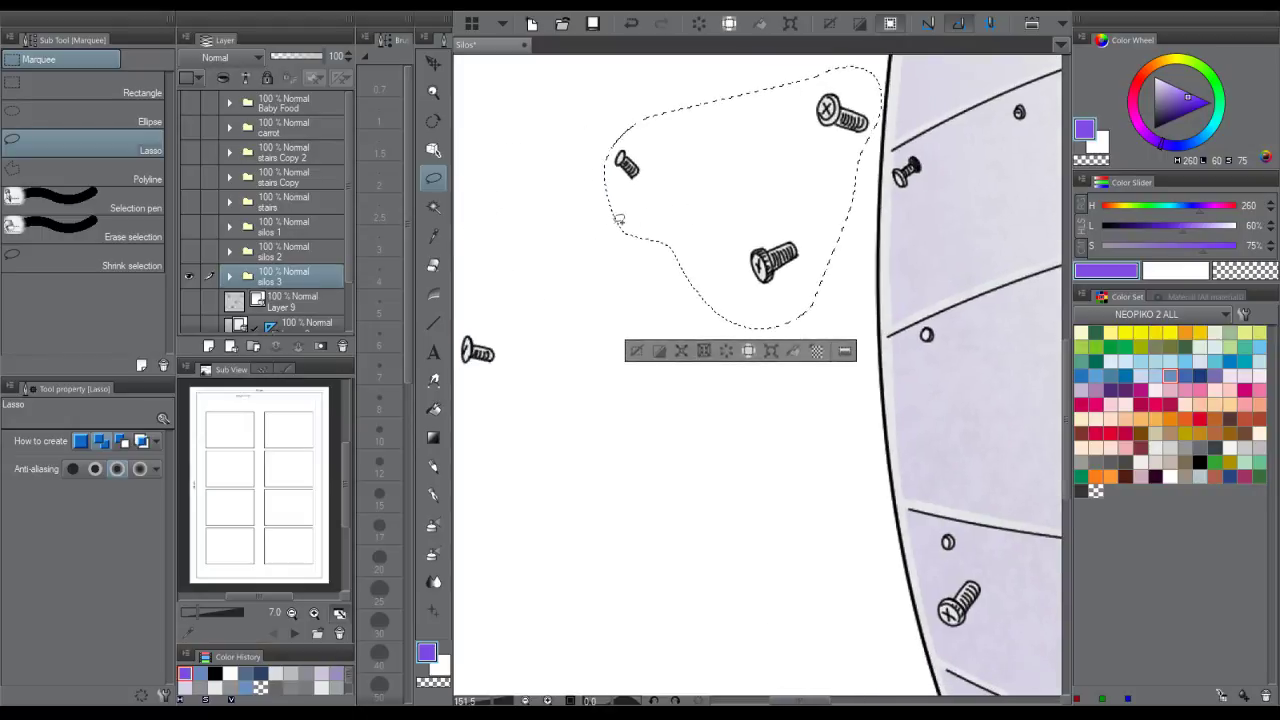
{"action": "mouse_move", "coordinate": [541, 264]}
{"action": "left_mouse_down"}
{"action": "mouse_move", "coordinate": [503, 394]}
{"action": "mouse_move", "coordinate": [575, 322]}
{"action": "left_mouse_up"}
{"action": "key", "text": "Delete"}
{"action": "key", "text": "ctrl+v"}
{"action": "key", "text": "slash"}
{"action": "left_click_drag", "start_coordinate": [876, 285], "coordinate": [640, 229]}
{"action": "key", "text": "ctrl+d"}
- Lasso the loose screws around the canvas's lower-left area, cut them from the silos 3 folder and paste them as a separate folder
{"action": "left_click_drag", "start_coordinate": [700, 408], "coordinate": [735, 405]}
{"action": "scroll", "coordinate": [681, 376], "scroll_direction": "down", "scroll_amount": 1}
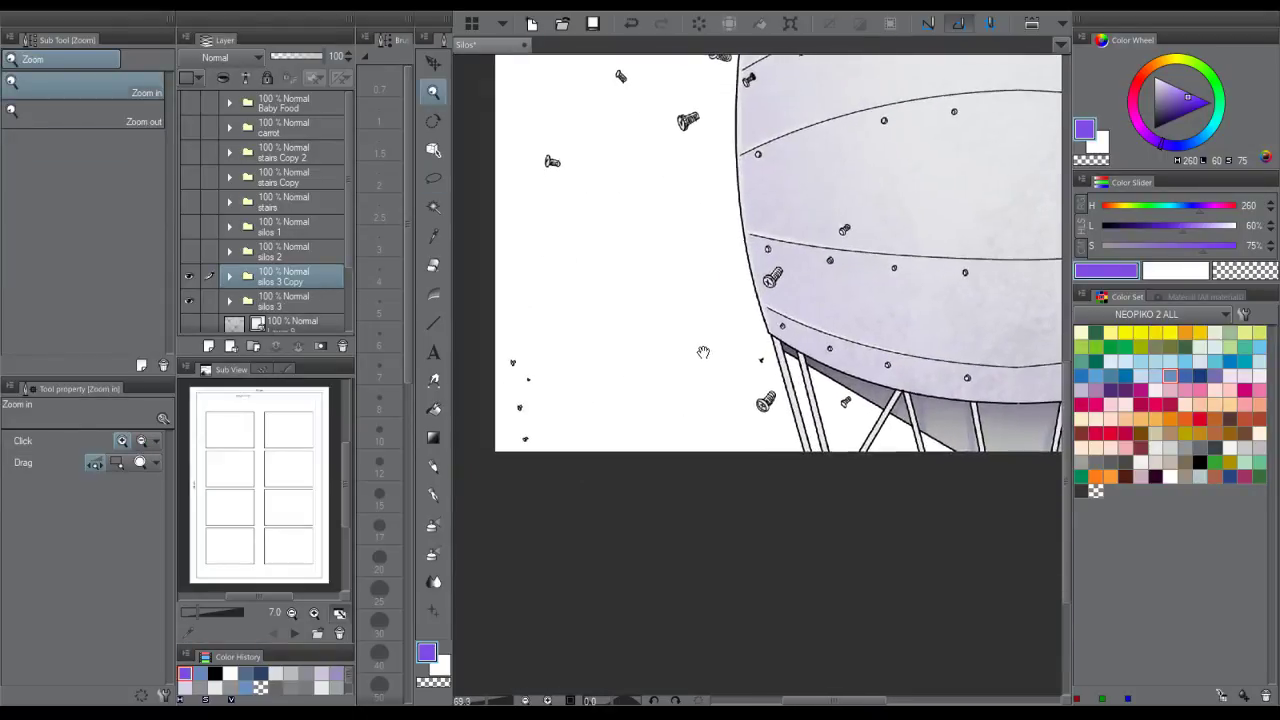
{"action": "key", "text": "m"}
{"action": "left_click", "coordinate": [298, 302]}
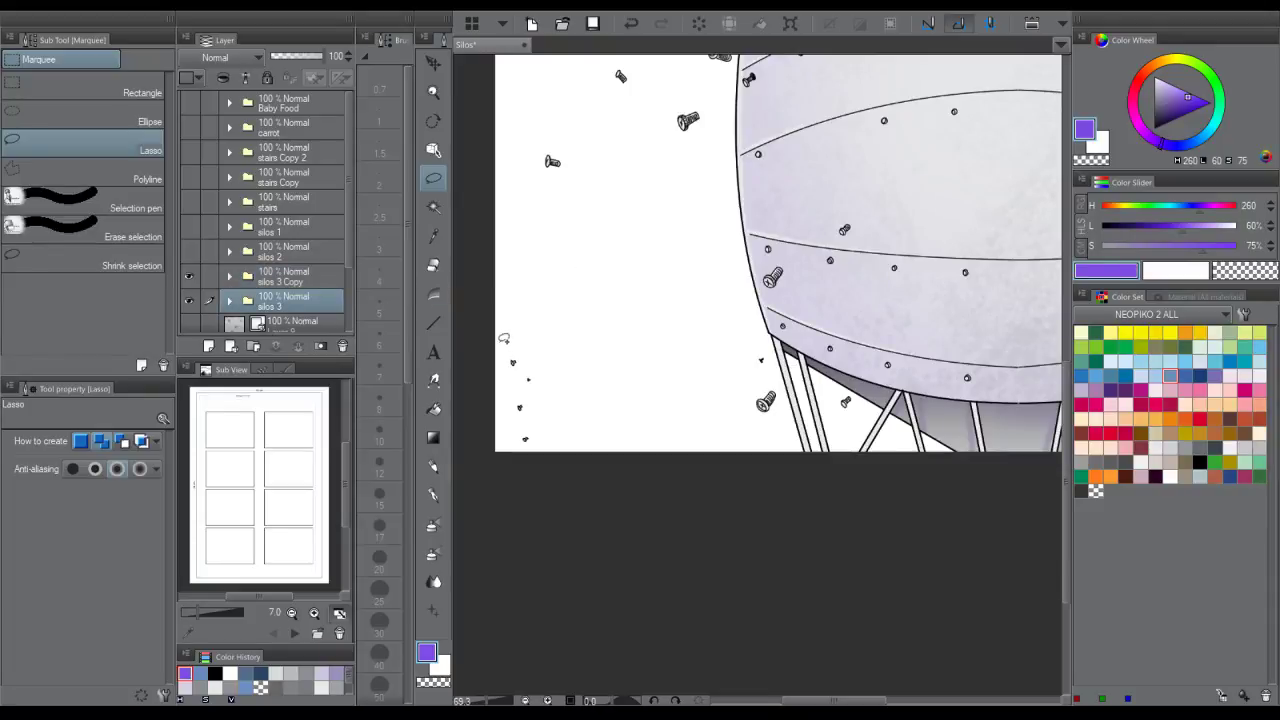
{"action": "mouse_move", "coordinate": [503, 341]}
{"action": "left_mouse_down"}
{"action": "mouse_move", "coordinate": [763, 339]}
{"action": "mouse_move", "coordinate": [782, 394]}
{"action": "mouse_move", "coordinate": [734, 445]}
{"action": "mouse_move", "coordinate": [500, 469]}
{"action": "left_mouse_up"}
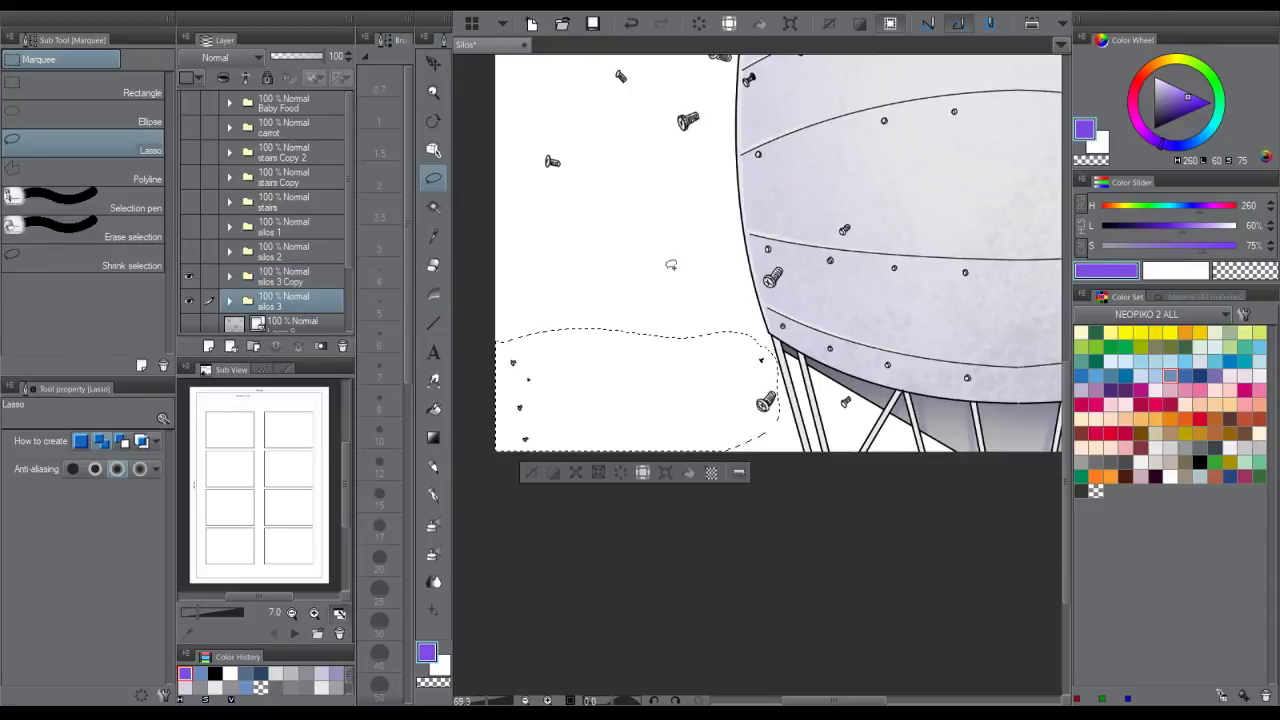
{"action": "key", "text": "ctrl+x"}
{"action": "key", "text": "ctrl+v"}
{"action": "left_click_drag", "start_coordinate": [788, 303], "coordinate": [649, 268]}
{"action": "key", "text": "ctrl+d"}
- Lasso all loose screws in the white area right of the silo, cut them from silos 3 and paste them as a separate folder
{"action": "left_click", "coordinate": [315, 327]}
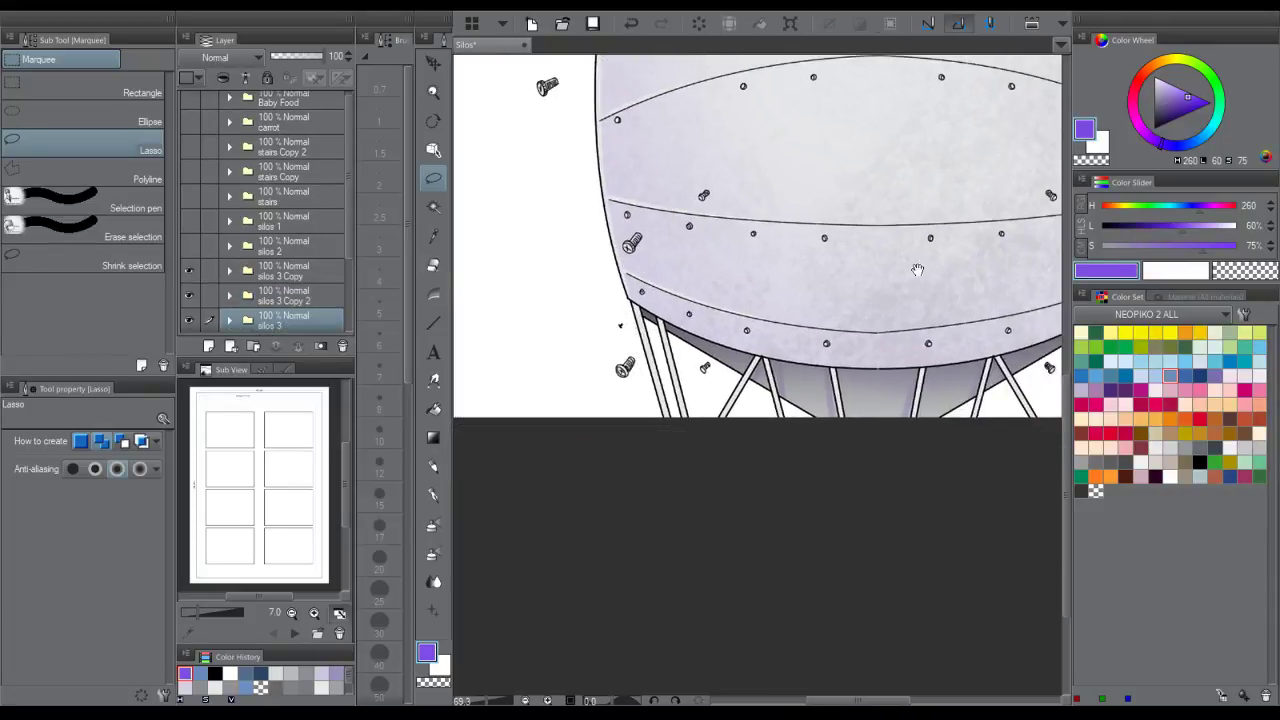
{"action": "left_click_drag", "start_coordinate": [917, 269], "coordinate": [736, 298]}
{"action": "mouse_move", "coordinate": [755, 124]}
{"action": "left_mouse_down"}
{"action": "mouse_move", "coordinate": [729, 214]}
{"action": "mouse_move", "coordinate": [771, 449]}
{"action": "mouse_move", "coordinate": [712, 522]}
{"action": "left_mouse_up"}
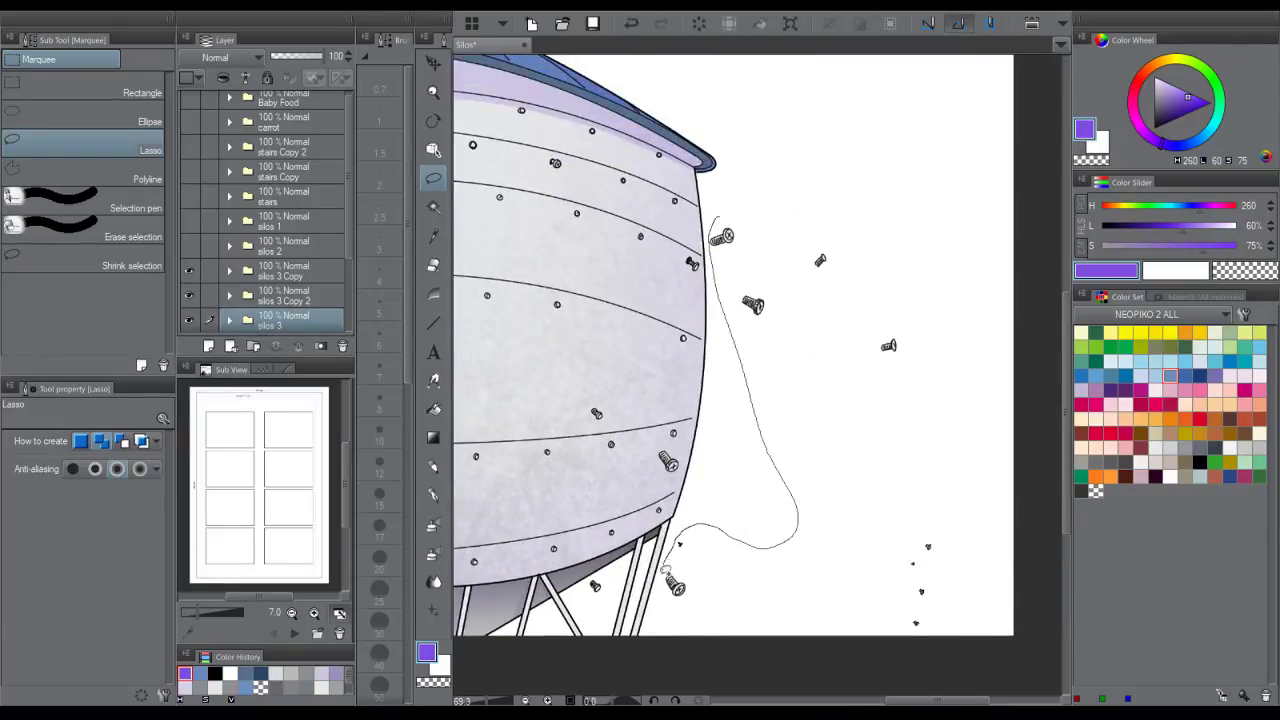
{"action": "mouse_move", "coordinate": [666, 570]}
{"action": "left_mouse_down"}
{"action": "mouse_move", "coordinate": [851, 674]}
{"action": "mouse_move", "coordinate": [940, 211]}
{"action": "mouse_move", "coordinate": [830, 163]}
{"action": "left_mouse_up"}
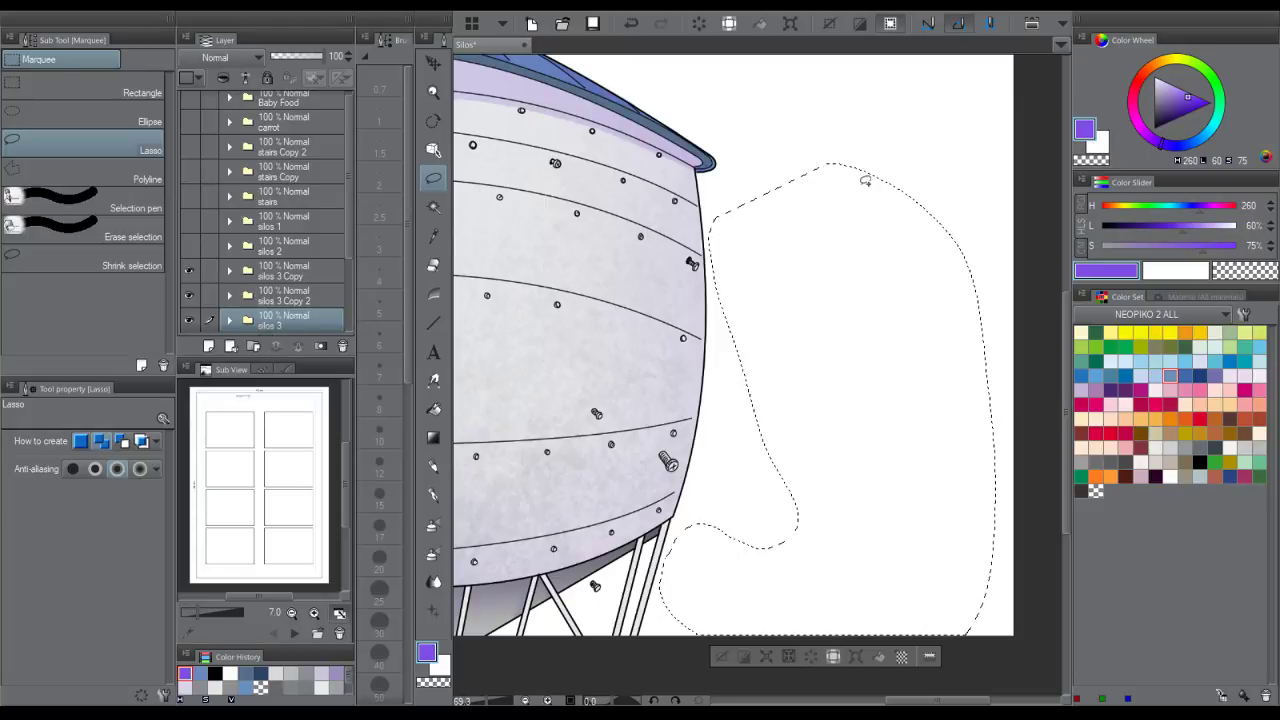
{"action": "key", "text": "ctrl+v"}
- Try to cut the small screw below the silo's lower right edge and the two screws on its wall from the silos 3 folder
{"action": "mouse_move", "coordinate": [594, 578]}
{"action": "left_mouse_down"}
{"action": "mouse_move", "coordinate": [612, 580]}
{"action": "mouse_move", "coordinate": [598, 577]}
{"action": "left_mouse_up"}
{"action": "left_click", "coordinate": [601, 577]}
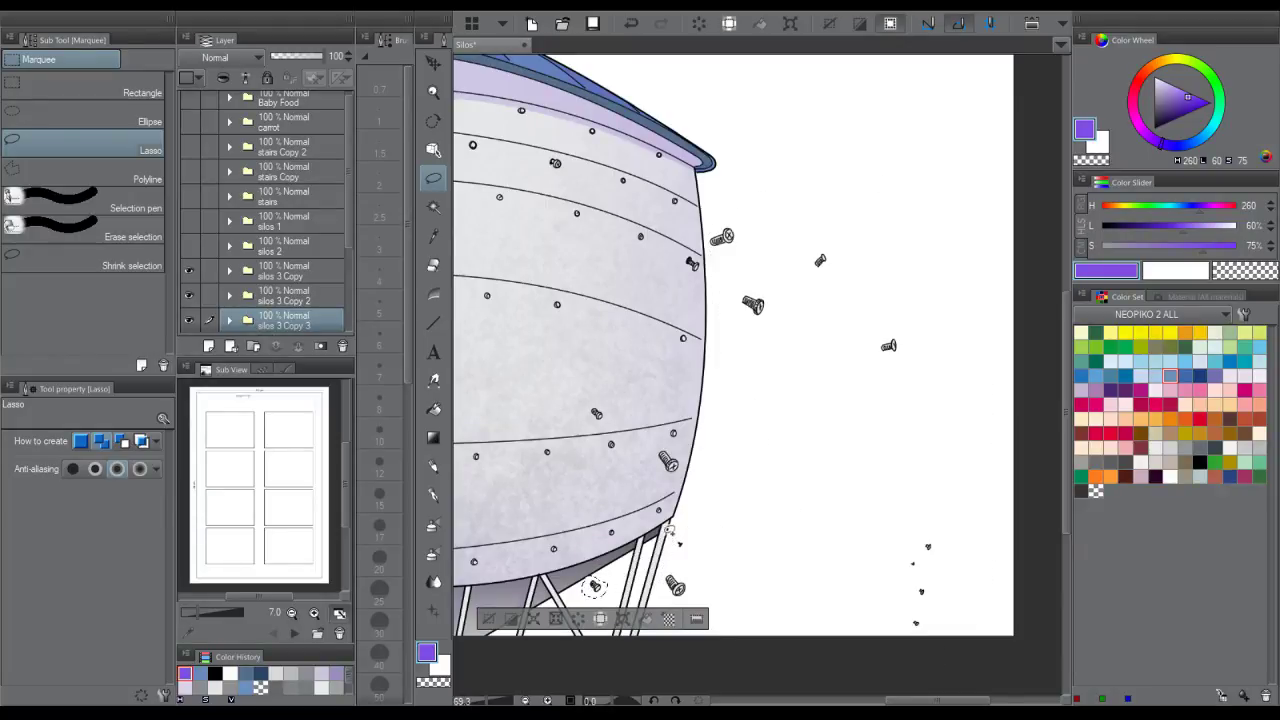
{"action": "left_click_drag", "start_coordinate": [651, 512], "coordinate": [773, 357]}
{"action": "left_click_drag", "start_coordinate": [713, 383], "coordinate": [892, 377]}
{"action": "key", "text": "ctrl+space"}
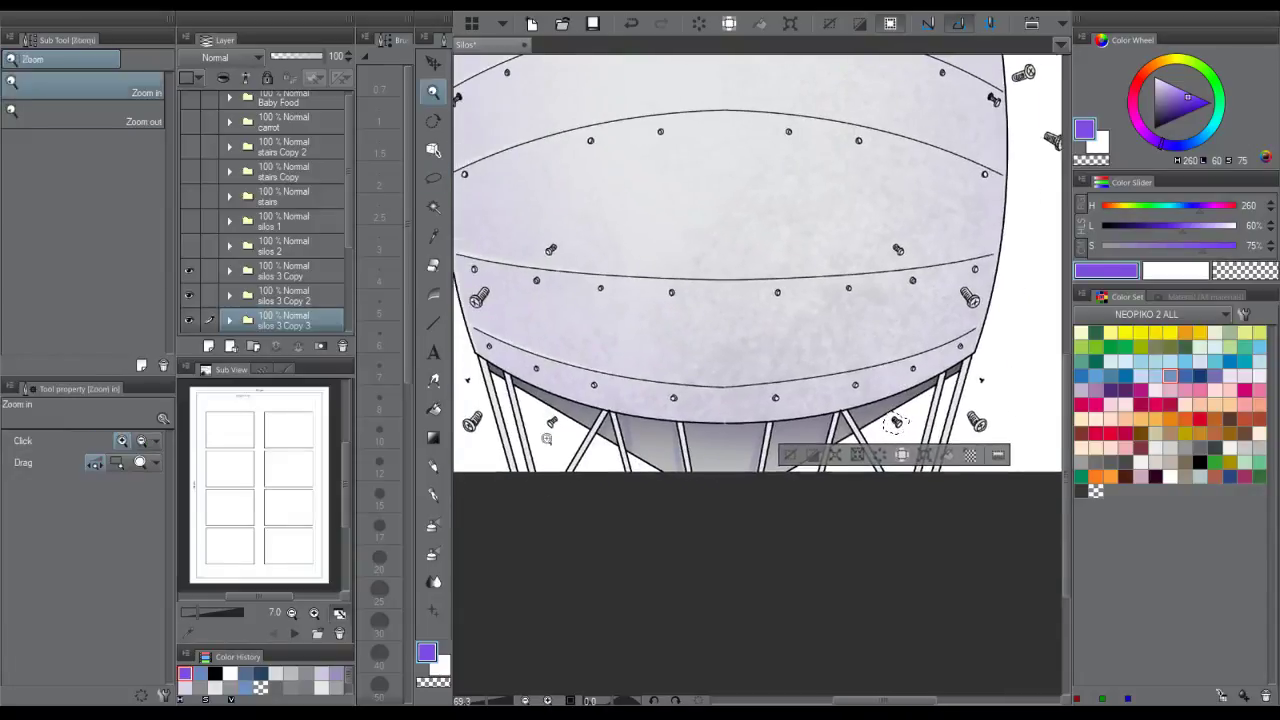
{"action": "mouse_move", "coordinate": [546, 438]}
{"action": "left_mouse_down"}
{"action": "mouse_move", "coordinate": [565, 440]}
{"action": "mouse_move", "coordinate": [572, 420]}
{"action": "mouse_move", "coordinate": [522, 394]}
{"action": "left_mouse_up"}
{"action": "left_click_drag", "start_coordinate": [925, 365], "coordinate": [835, 357]}
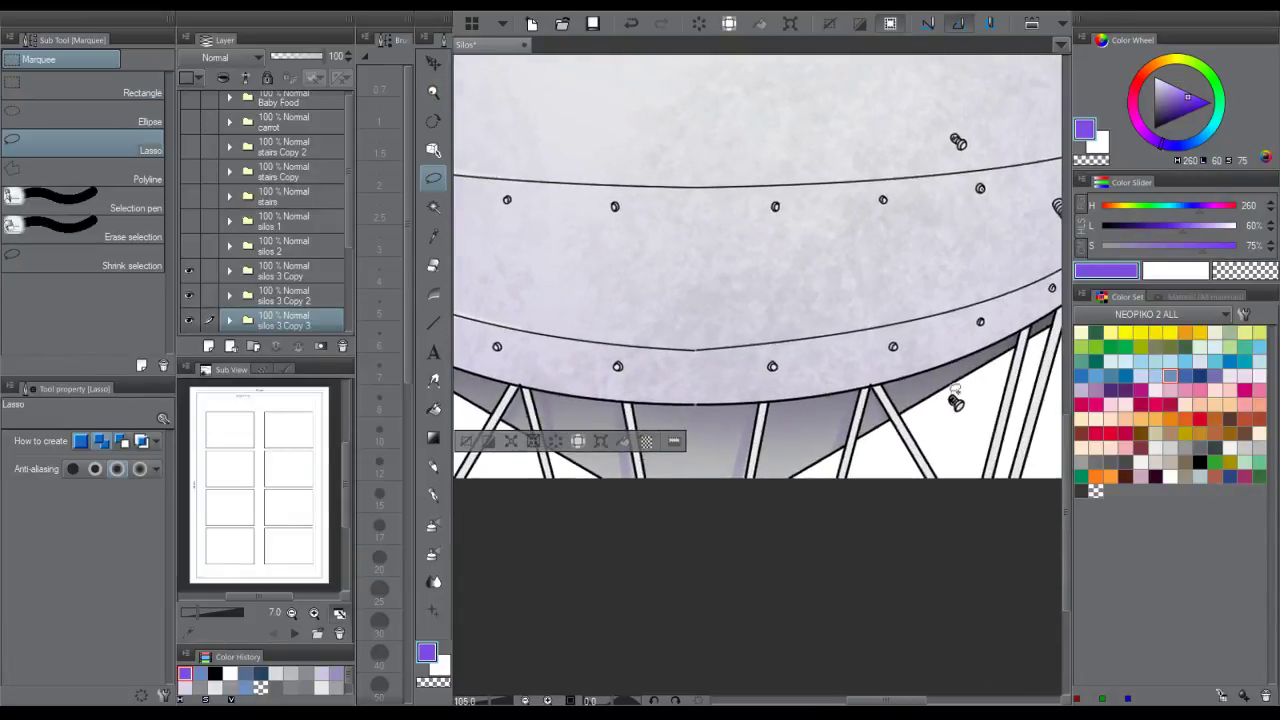
{"action": "mouse_move", "coordinate": [946, 391]}
{"action": "left_mouse_down"}
{"action": "mouse_move", "coordinate": [955, 411]}
{"action": "mouse_move", "coordinate": [946, 393]}
{"action": "left_mouse_up"}
{"action": "left_click_drag", "start_coordinate": [983, 361], "coordinate": [875, 429]}
{"action": "mouse_move", "coordinate": [966, 257]}
{"action": "left_mouse_down"}
{"action": "mouse_move", "coordinate": [990, 280]}
{"action": "mouse_move", "coordinate": [984, 269]}
{"action": "left_mouse_up"}
{"action": "left_click_drag", "start_coordinate": [868, 186], "coordinate": [872, 197]}
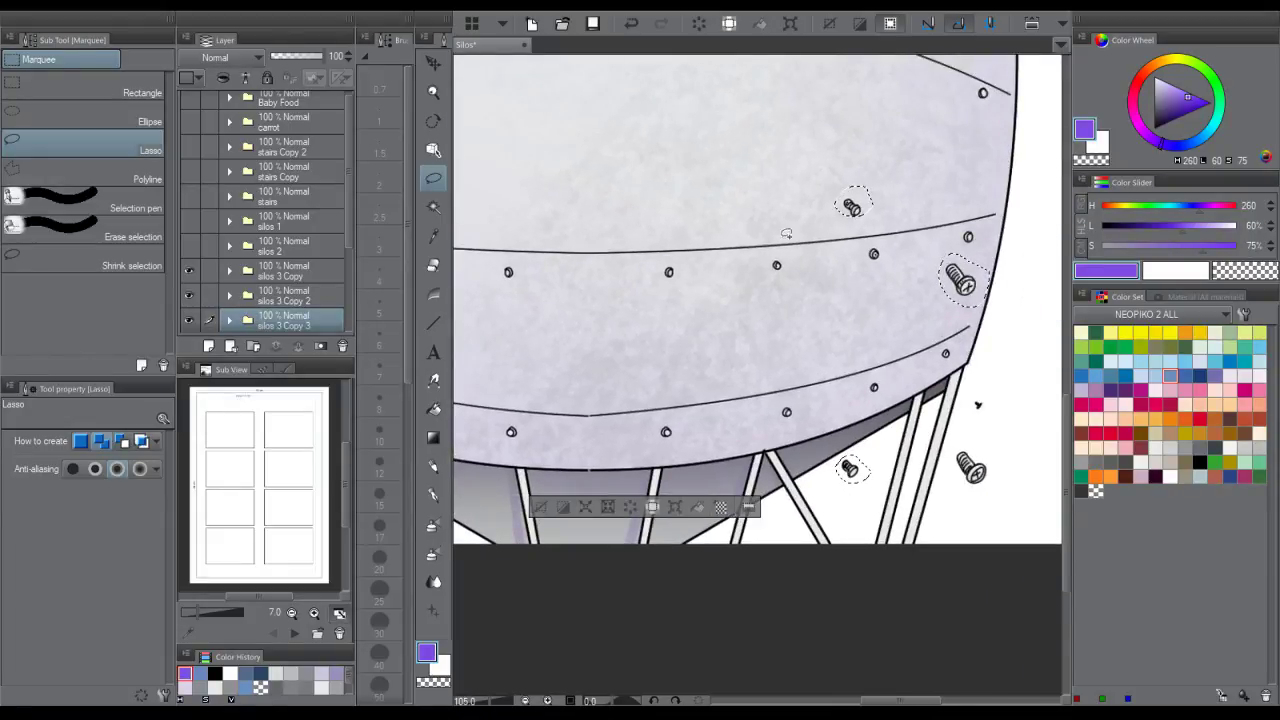
{"action": "left_click_drag", "start_coordinate": [352, 250], "coordinate": [351, 281]}
{"action": "left_click", "coordinate": [325, 291]}
{"action": "key", "text": "Delete"}
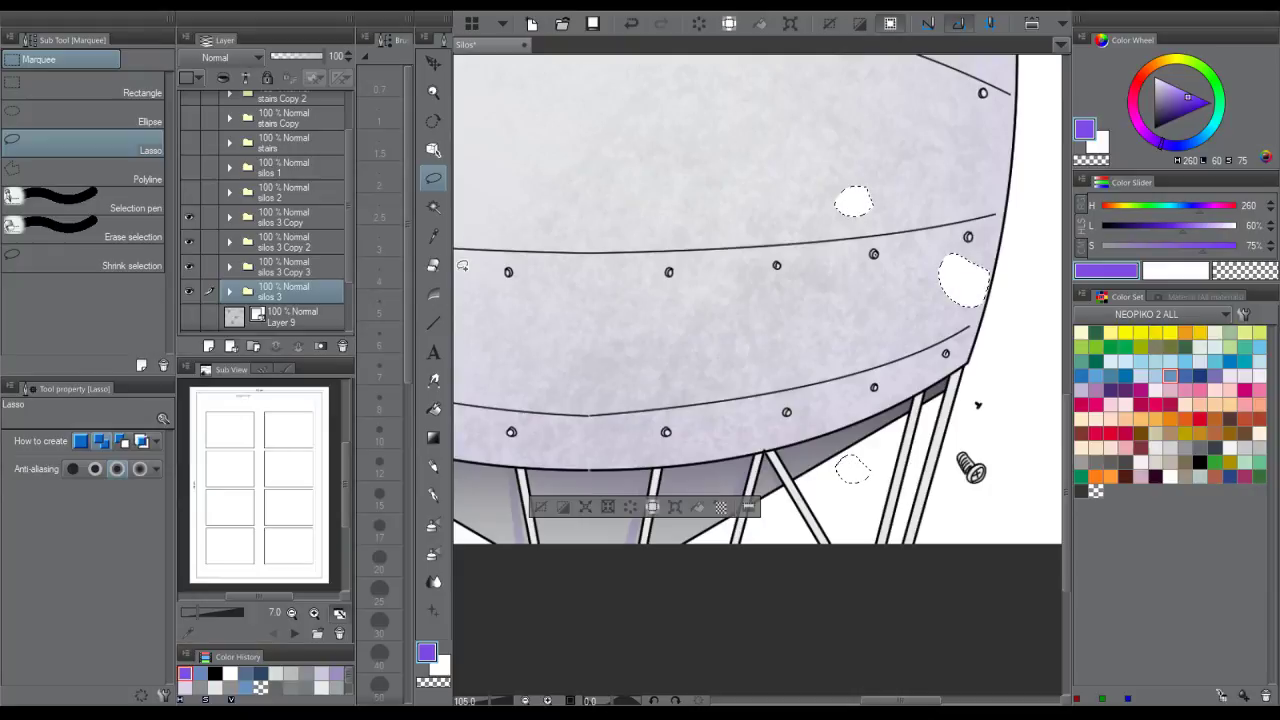
{"action": "key", "text": "ctrl+z"}
{"action": "mouse_move", "coordinate": [844, 415]}
{"action": "left_mouse_down"}
{"action": "mouse_move", "coordinate": [893, 327]}
{"action": "mouse_move", "coordinate": [908, 361]}
{"action": "left_mouse_up"}
{"action": "key", "text": "ctrl+d"}
{"action": "left_click_drag", "start_coordinate": [573, 391], "coordinate": [821, 378]}
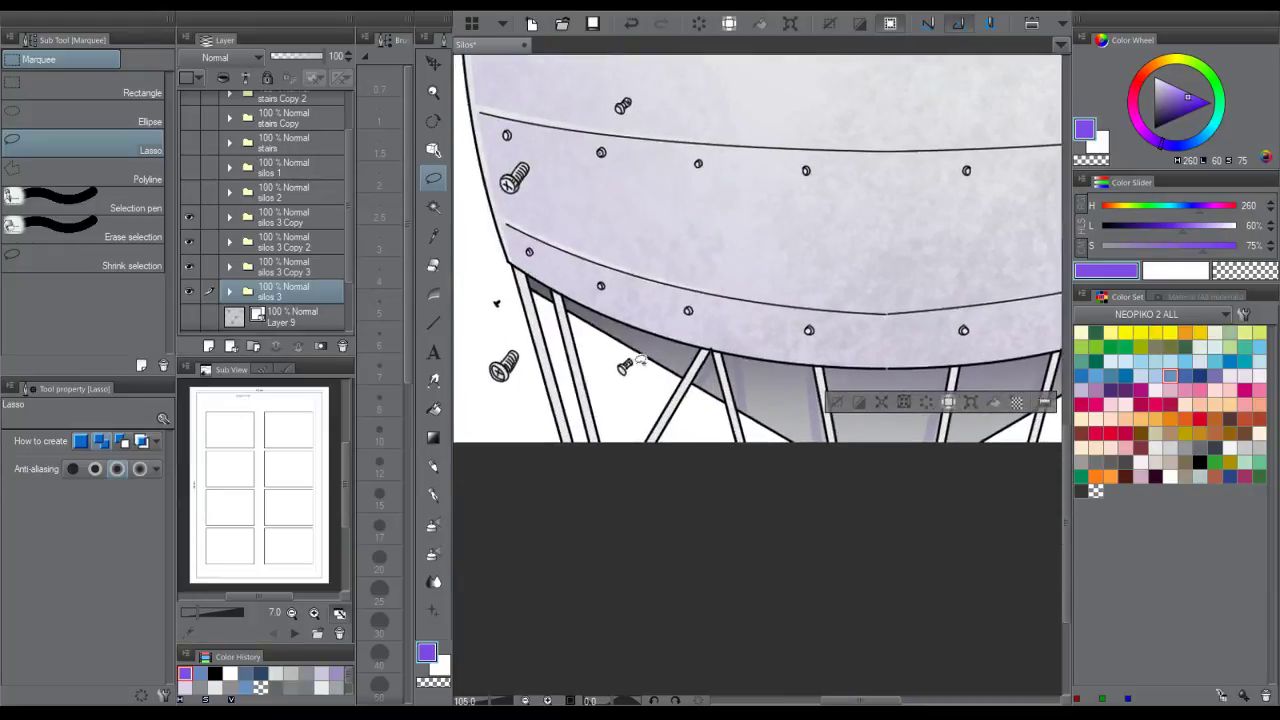
{"action": "left_click_drag", "start_coordinate": [638, 361], "coordinate": [641, 366]}
{"action": "left_click_drag", "start_coordinate": [771, 331], "coordinate": [640, 331]}
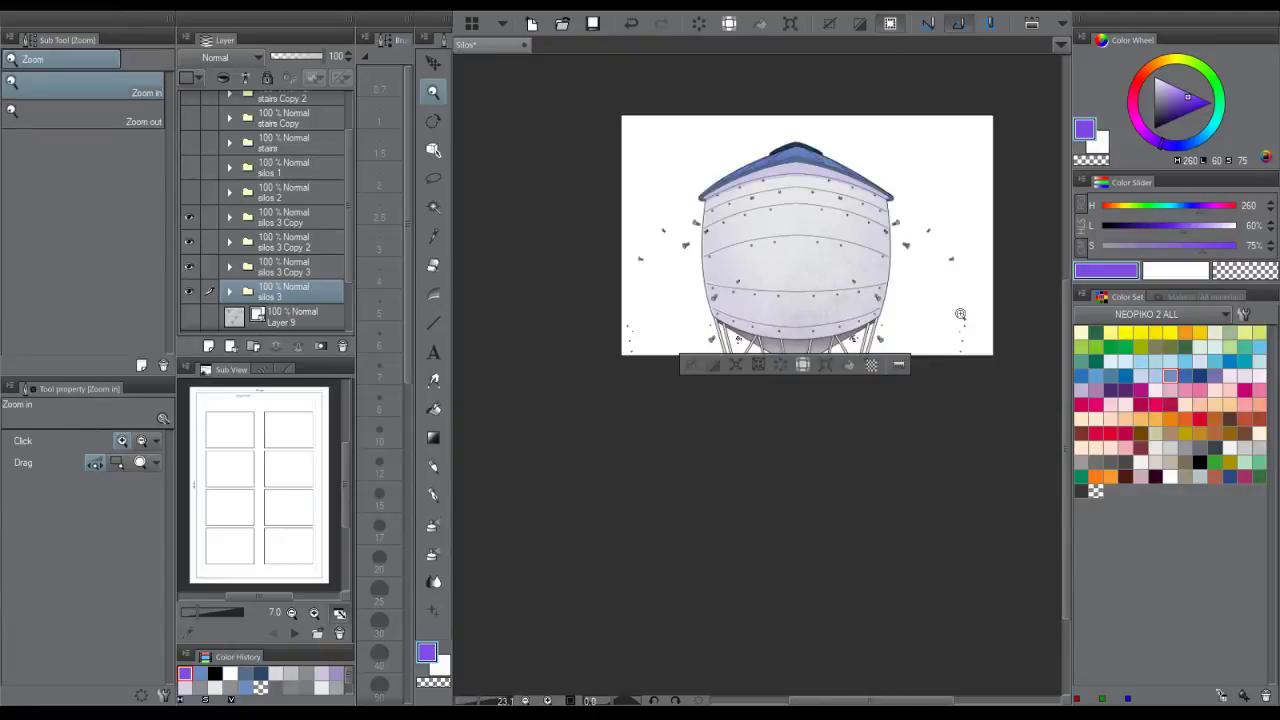
{"action": "key", "text": "ctrl+d"}
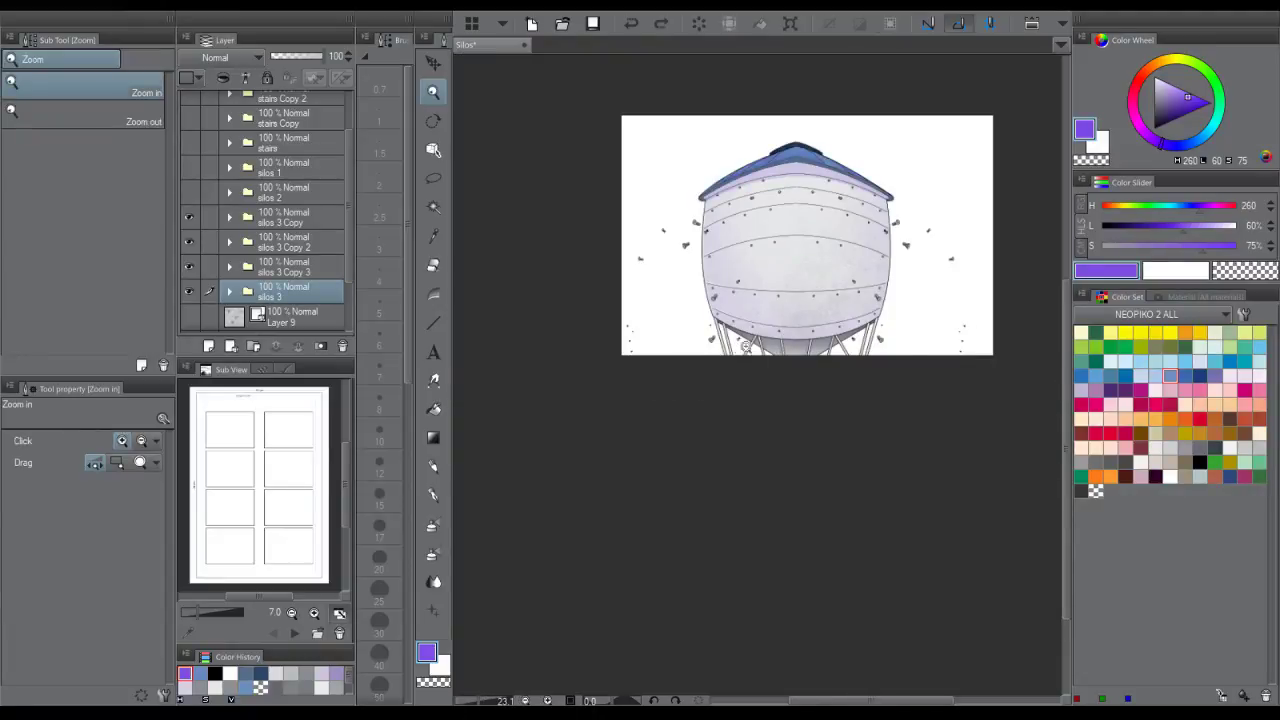
- Lasso the two small screws beneath the silo beside its legs, cut them from silos 3 and paste them as a separate folder
{"action": "scroll", "coordinate": [745, 346], "scroll_direction": "up", "scroll_amount": 4}
{"action": "key", "text": "m"}
{"action": "left_click_drag", "start_coordinate": [734, 300], "coordinate": [555, 320]}
{"action": "mouse_move", "coordinate": [1004, 312]}
{"action": "left_mouse_down"}
{"action": "mouse_move", "coordinate": [990, 328]}
{"action": "mouse_move", "coordinate": [1014, 314]}
{"action": "mouse_move", "coordinate": [875, 320]}
{"action": "left_mouse_up"}
{"action": "key", "text": "ctrl+z"}
{"action": "key", "text": "ctrl+x"}
{"action": "key", "text": "ctrl+v"}
{"action": "key", "text": "ctrl+space"}
{"action": "key", "text": "ctrl+d"}
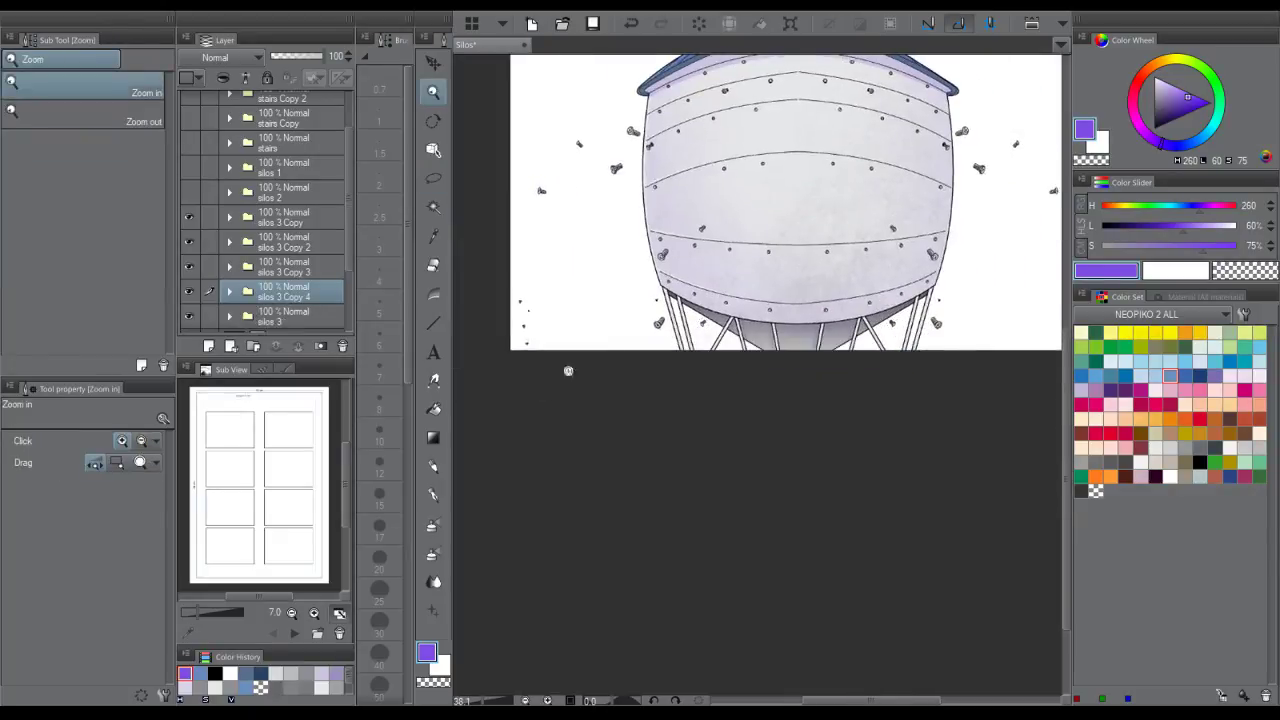
- Toggle the visibility of the four pasted screw folders to check which screws each one holds
{"action": "left_click_drag", "start_coordinate": [918, 232], "coordinate": [806, 341]}
{"action": "left_click_drag", "start_coordinate": [189, 217], "coordinate": [190, 292]}
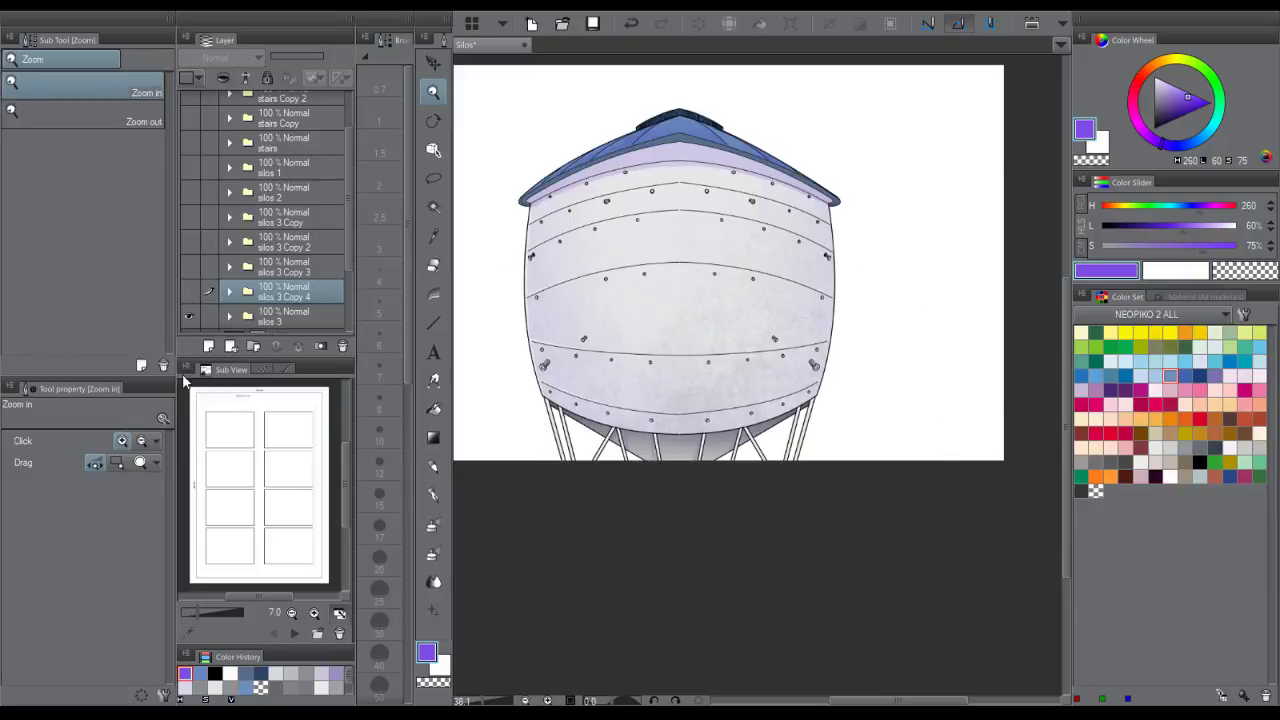
{"action": "left_click_drag", "start_coordinate": [713, 280], "coordinate": [858, 228]}
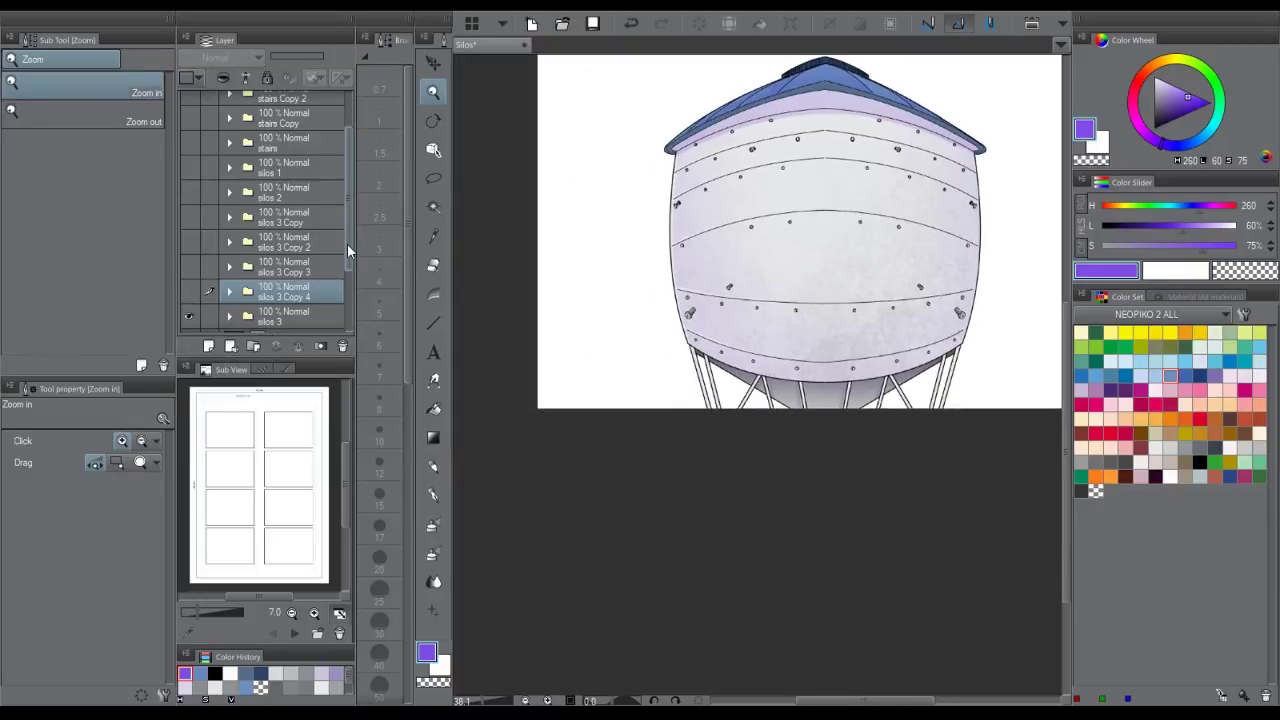
{"action": "scroll", "coordinate": [347, 243], "scroll_direction": "up", "scroll_amount": 1}
{"action": "left_click", "coordinate": [189, 241]}
{"action": "left_click_drag", "start_coordinate": [189, 290], "coordinate": [189, 315]}
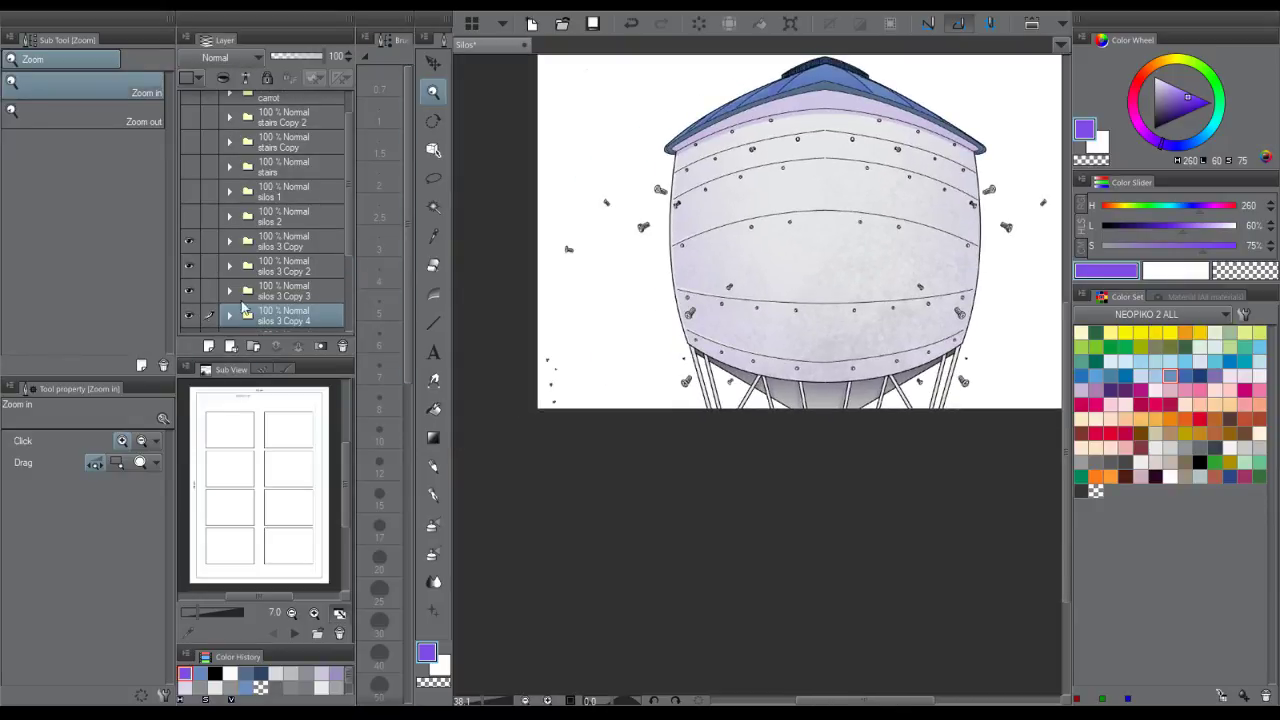
{"action": "scroll", "coordinate": [348, 250], "scroll_direction": "down", "scroll_amount": 2}
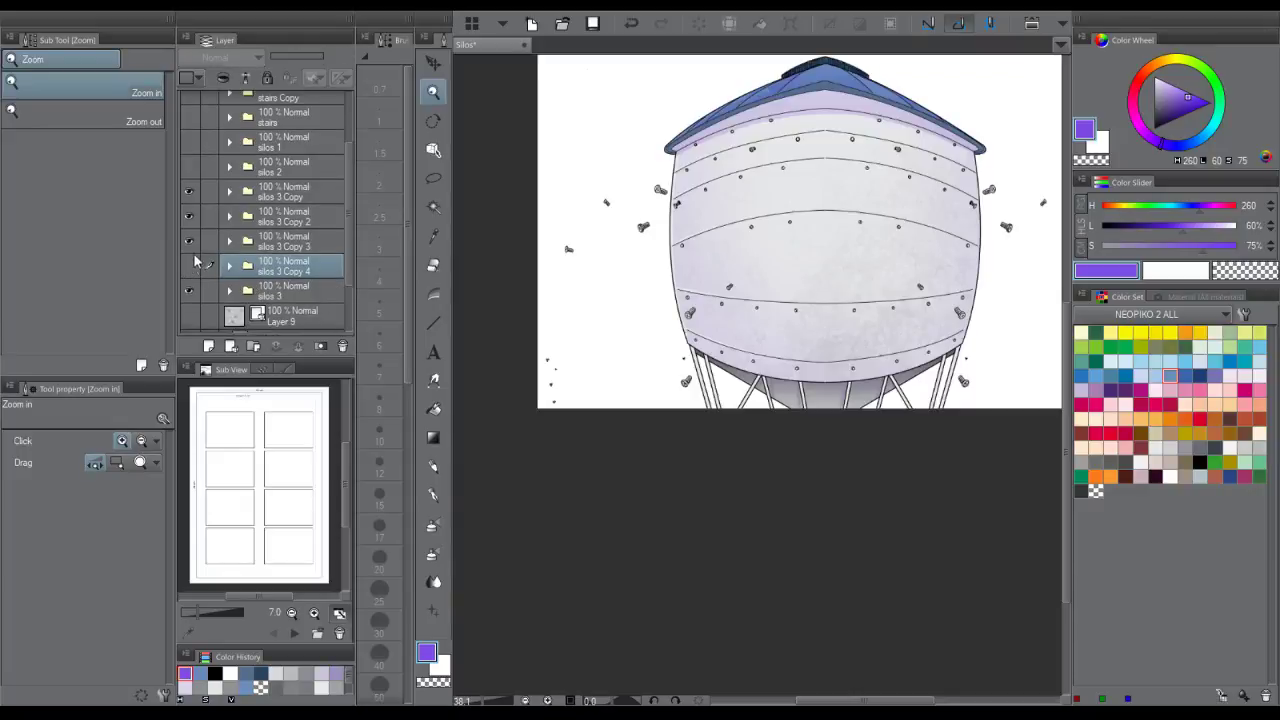
- Group the four screw folders, silos 3 Copy through silos 3 Copy 4, into a folder named rivets
{"action": "left_click", "coordinate": [281, 198], "text": "shift"}
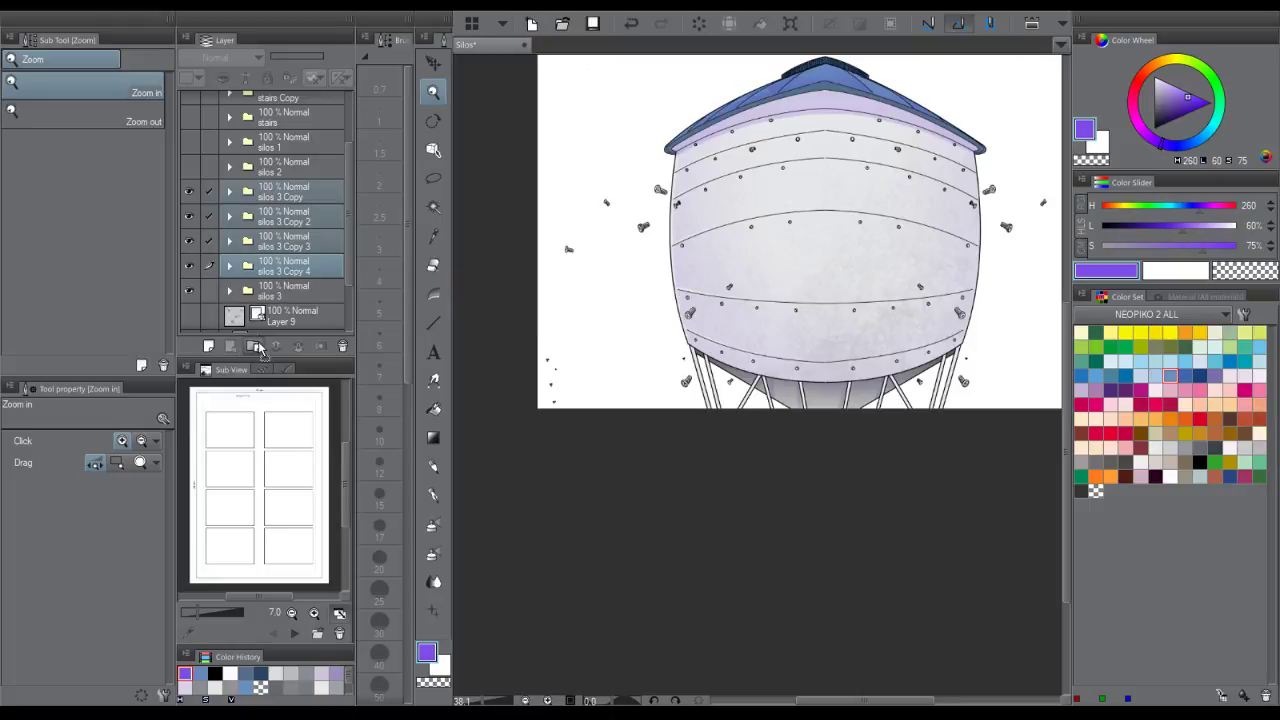
{"action": "key", "text": "ctrl+g"}
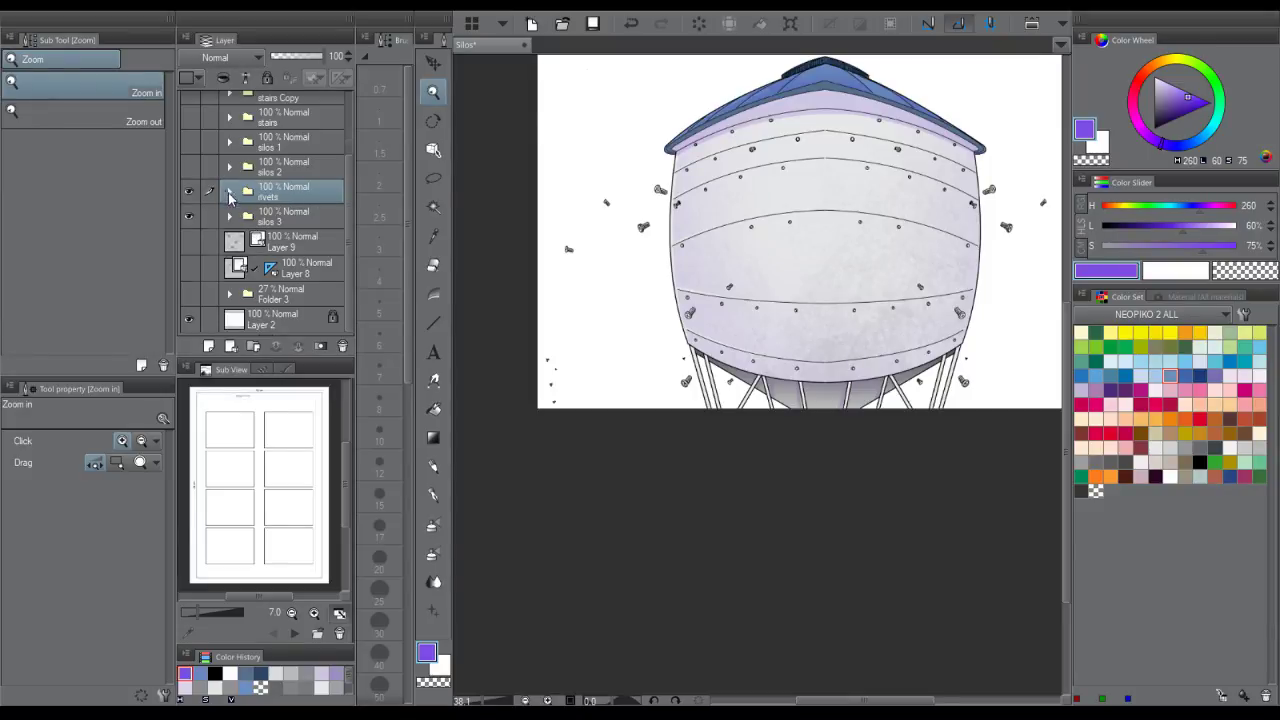
- Expand the rivets folder and move the large screw nearest the silo's upper left wall from silos 3 Copy into its own folder
{"action": "left_click", "coordinate": [229, 192]}
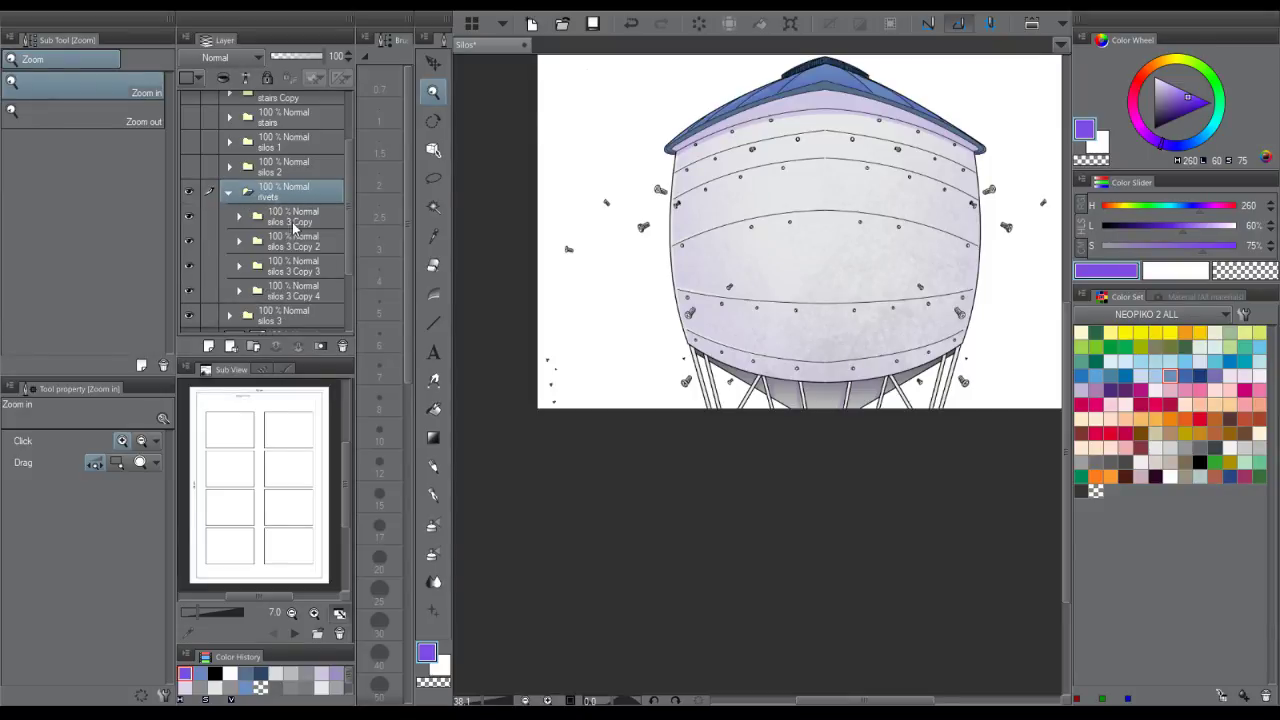
{"action": "left_click", "coordinate": [190, 217]}
{"action": "left_click", "coordinate": [275, 221]}
{"action": "left_click", "coordinate": [680, 198]}
{"action": "left_click", "coordinate": [680, 198]}
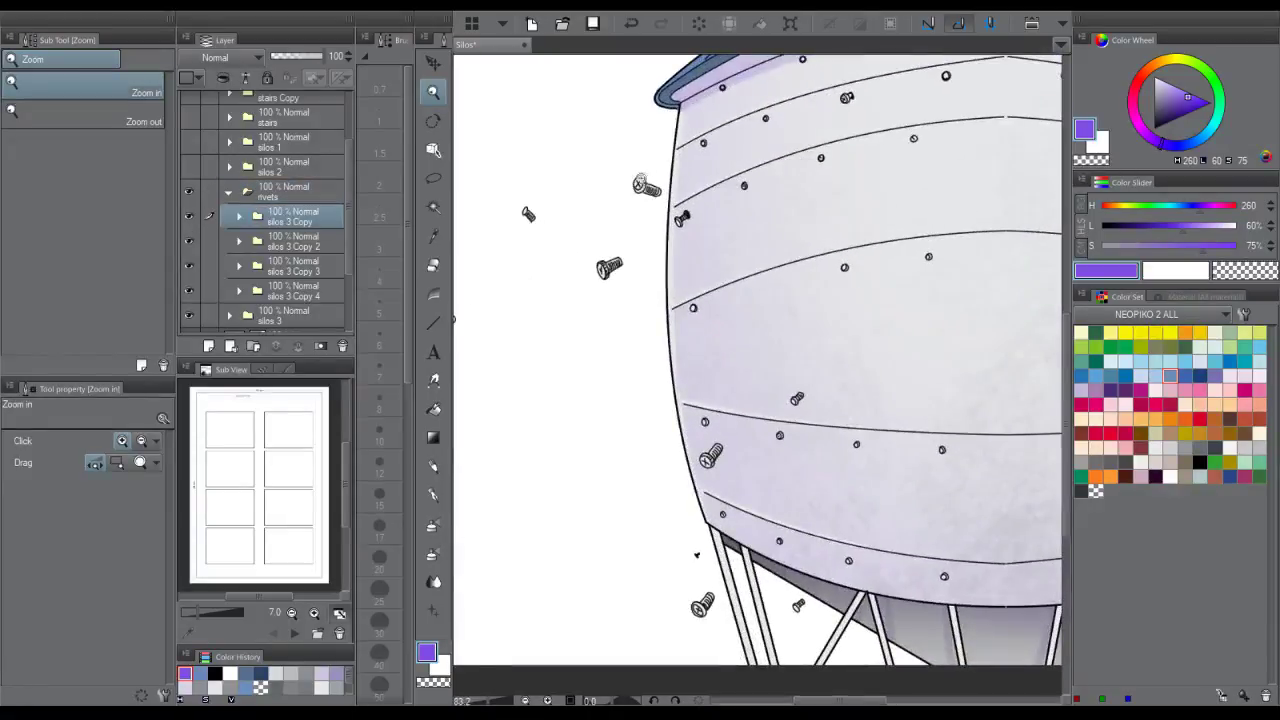
{"action": "key", "text": "m"}
{"action": "mouse_move", "coordinate": [641, 161]}
{"action": "left_mouse_down"}
{"action": "mouse_move", "coordinate": [638, 199]}
{"action": "mouse_move", "coordinate": [650, 207]}
{"action": "left_mouse_up"}
{"action": "key", "text": "Delete"}
{"action": "key", "text": "ctrl+v"}
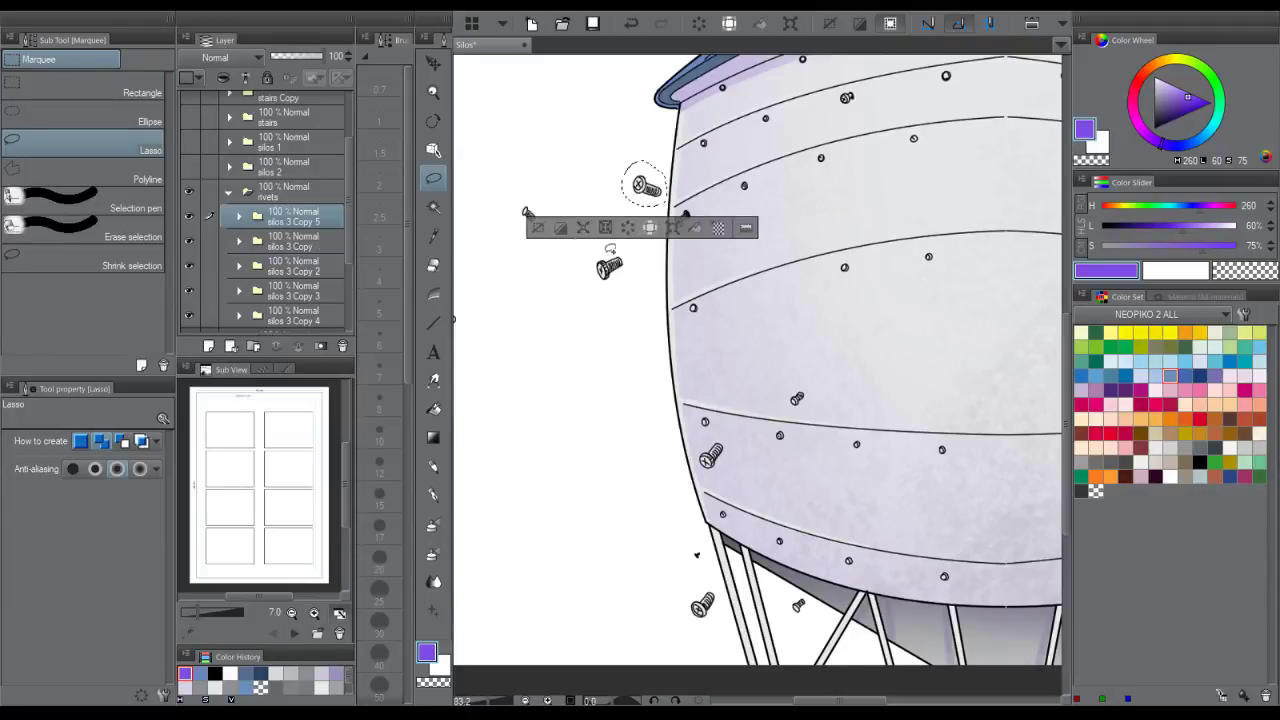
{"action": "key", "text": "ctrl+d"}
- Separate the second large screw and the small upper screw left of the silo from silos 3 Copy into individual folders
{"action": "left_click_drag", "start_coordinate": [621, 241], "coordinate": [624, 244]}
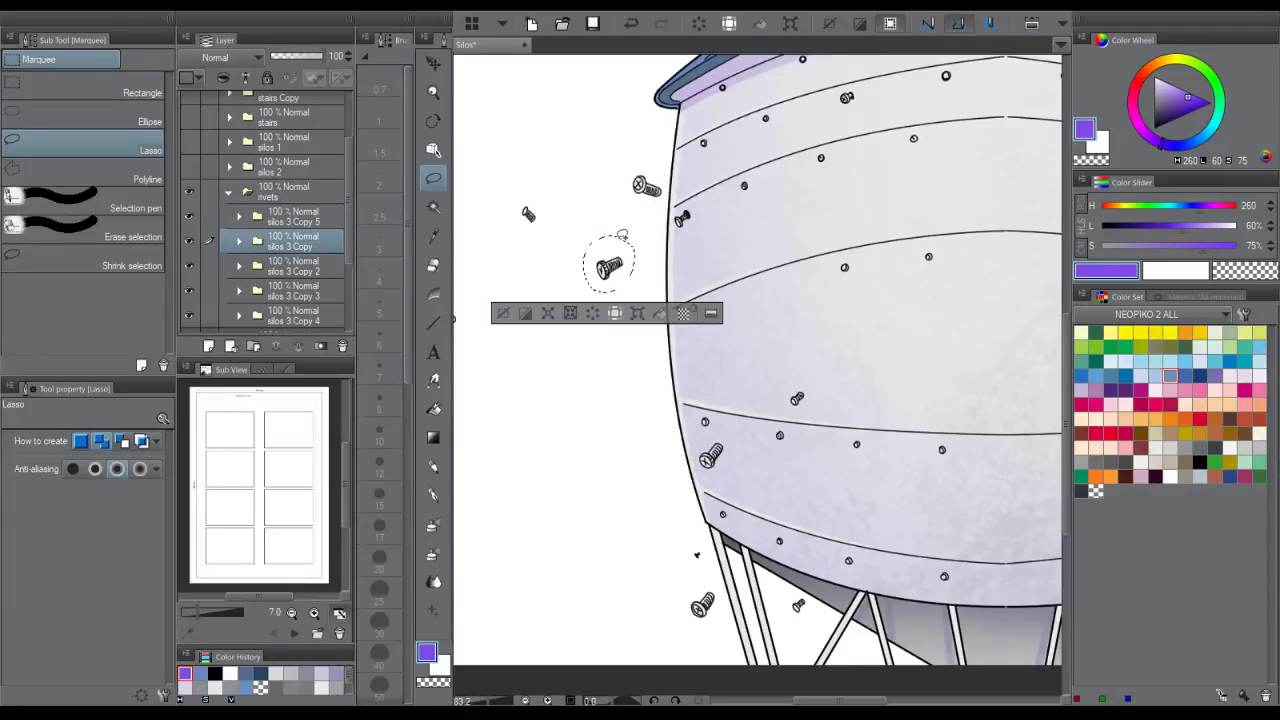
{"action": "left_click", "coordinate": [290, 271]}
{"action": "mouse_move", "coordinate": [530, 193]}
{"action": "left_mouse_down"}
{"action": "mouse_move", "coordinate": [531, 237]}
{"action": "mouse_move", "coordinate": [546, 194]}
{"action": "mouse_move", "coordinate": [653, 167]}
{"action": "left_mouse_up"}
{"action": "key", "text": "ctrl+x"}
{"action": "key", "text": "ctrl+v"}
- Lasso the small screw farthest left of the silo, cut it from silos 3 Copy and paste it as its own folder
{"action": "left_click", "coordinate": [320, 297]}
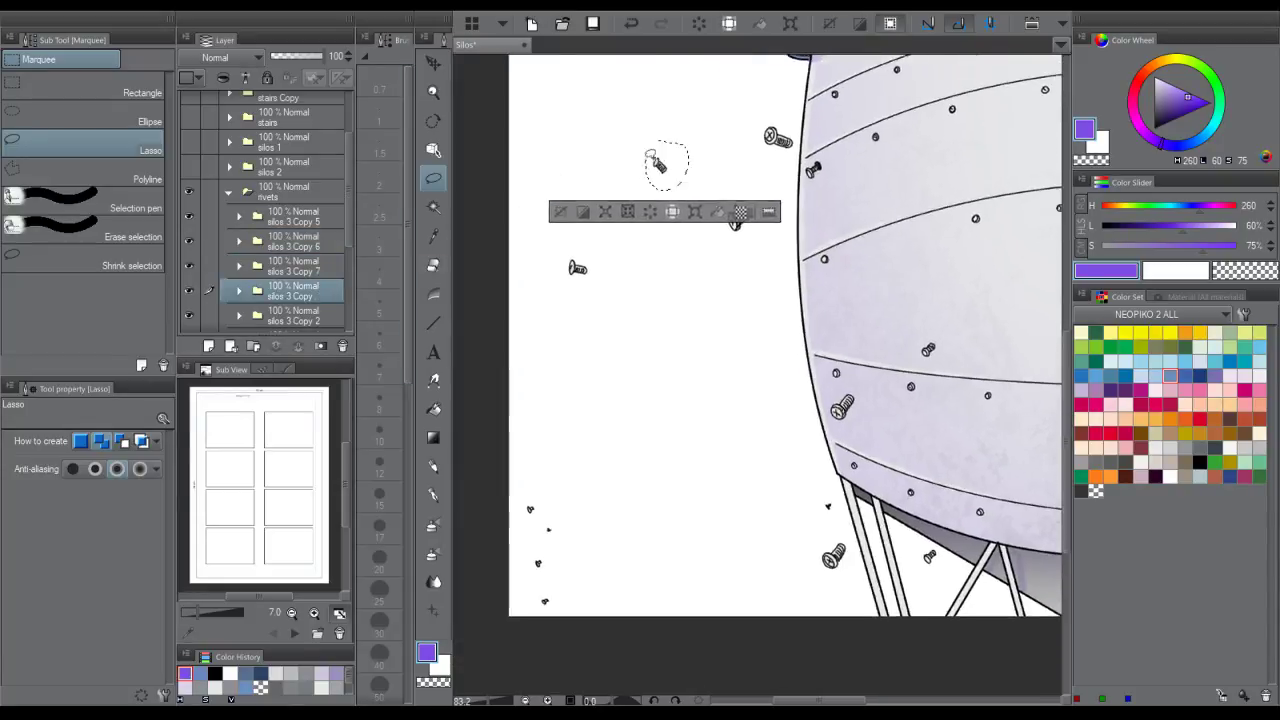
{"action": "mouse_move", "coordinate": [582, 242]}
{"action": "left_mouse_down"}
{"action": "mouse_move", "coordinate": [556, 246]}
{"action": "mouse_move", "coordinate": [596, 238]}
{"action": "left_mouse_up"}
{"action": "key", "text": "ctrl+x"}
{"action": "key", "text": "ctrl+v"}
{"action": "key", "text": "slash"}
{"action": "left_click_drag", "start_coordinate": [716, 229], "coordinate": [694, 237]}
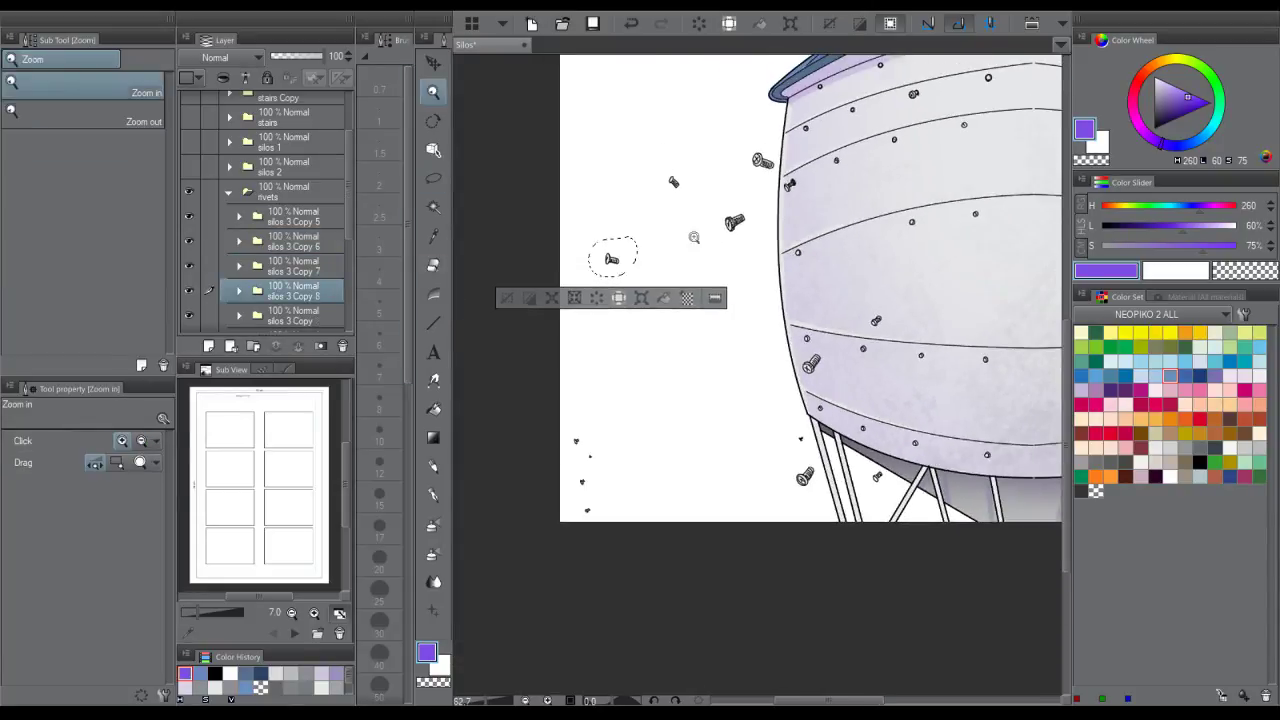
{"action": "key", "text": "ctrl+d"}
- Hide the four single-screw folders, silos 3 Copy 5 through silos 3 Copy 8, within the rivets folder
{"action": "left_click_drag", "start_coordinate": [353, 228], "coordinate": [351, 250]}
{"action": "left_click_drag", "start_coordinate": [347, 227], "coordinate": [383, 254]}
{"action": "left_click_drag", "start_coordinate": [643, 333], "coordinate": [660, 291]}
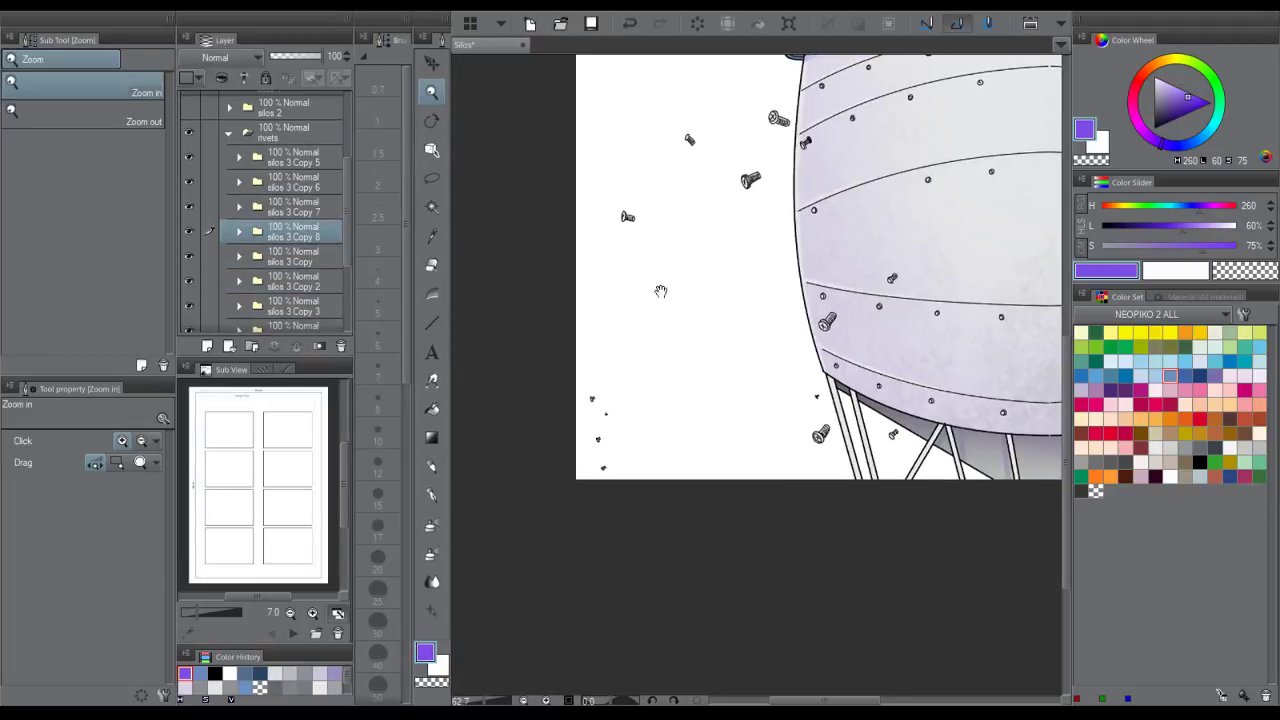
{"action": "left_click_drag", "start_coordinate": [190, 156], "coordinate": [189, 233]}
{"action": "left_click_drag", "start_coordinate": [613, 377], "coordinate": [620, 339]}
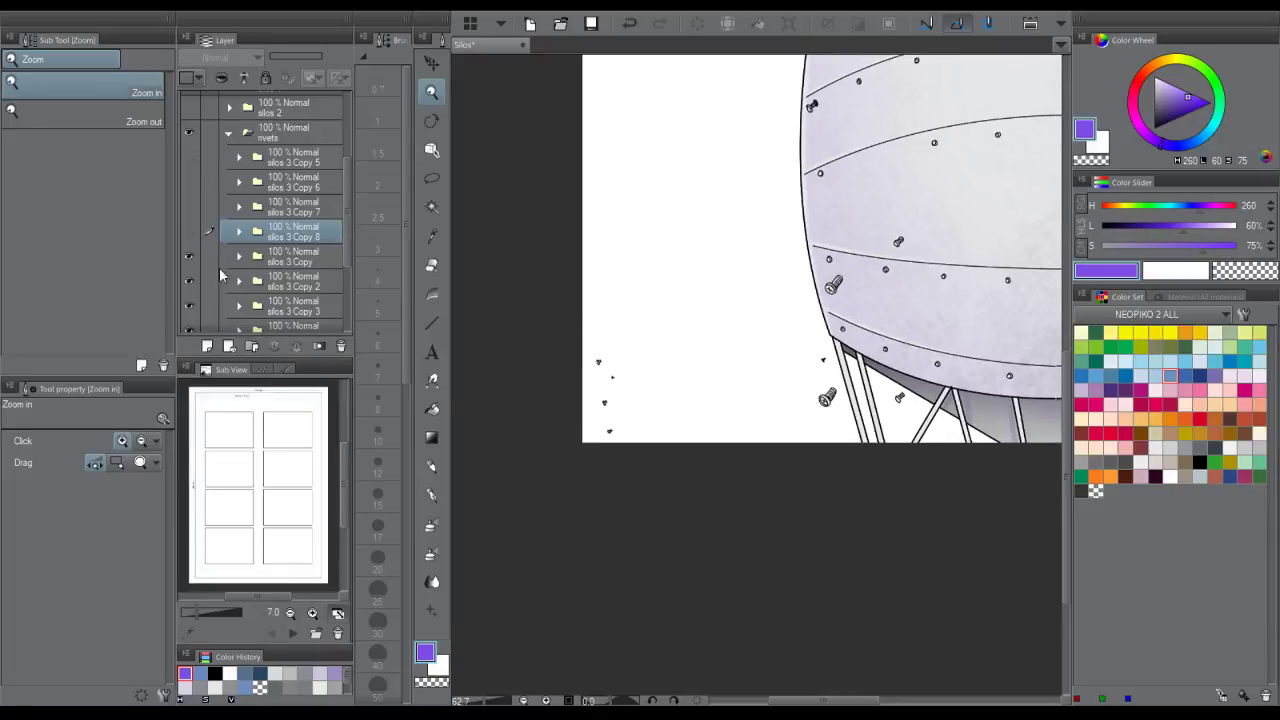
- Lasso the cluster of tiny screws far left of the silo and move it from silos 3 Copy 2 into its own folder
{"action": "left_click", "coordinate": [189, 282]}
{"action": "left_click", "coordinate": [189, 282]}
{"action": "left_click", "coordinate": [255, 280]}
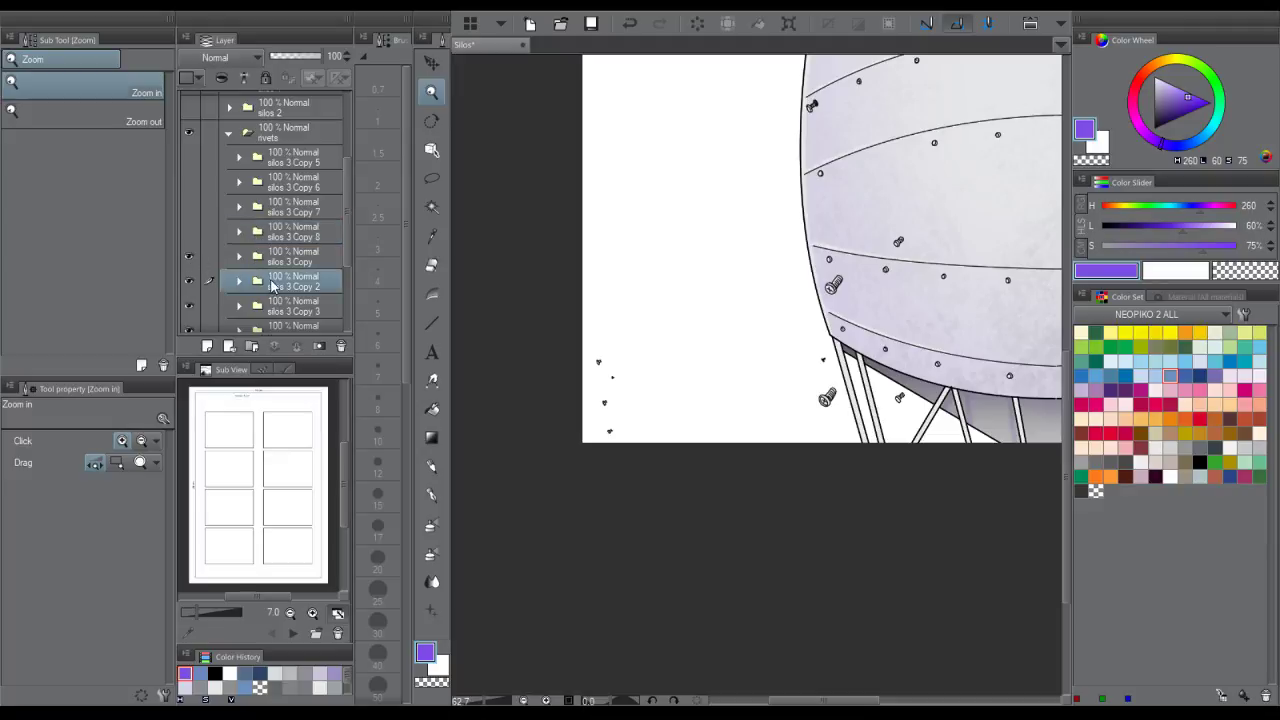
{"action": "left_click_drag", "start_coordinate": [732, 340], "coordinate": [722, 320]}
{"action": "left_click_drag", "start_coordinate": [584, 319], "coordinate": [570, 420]}
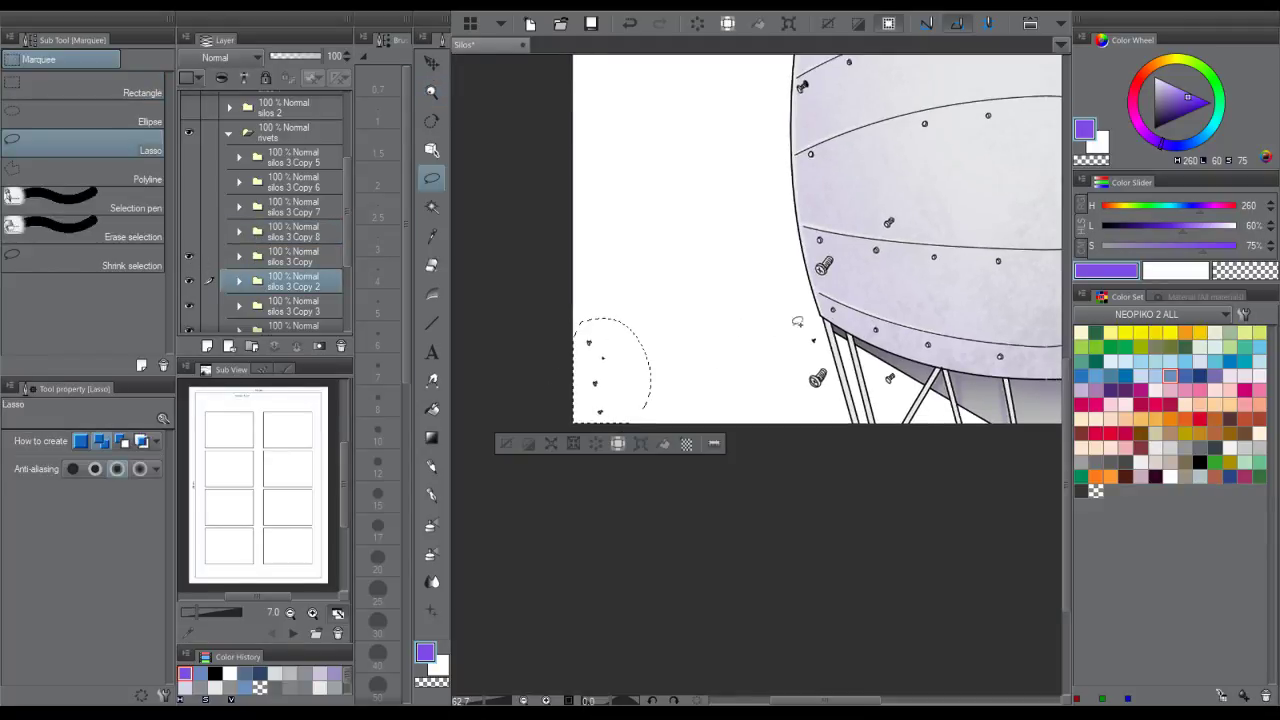
{"action": "key", "text": "ctrl+v"}
{"action": "key", "text": "ctrl+d"}
- Move the large and tiny screws beside the silo's left legs from silos 3 Copy 2 into one folder and hide both newly separated folders
{"action": "left_click", "coordinate": [318, 313]}
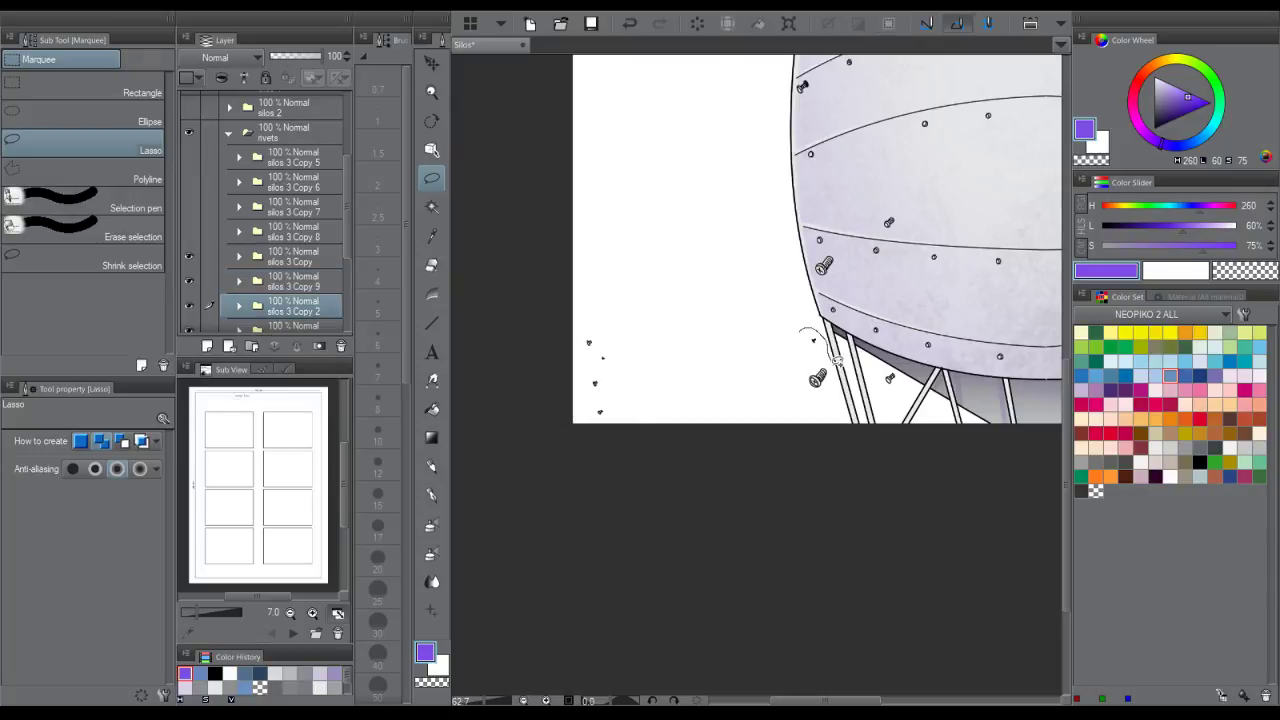
{"action": "left_click_drag", "start_coordinate": [837, 362], "coordinate": [797, 350]}
{"action": "key", "text": "ctrl+x"}
{"action": "key", "text": "ctrl+v"}
{"action": "key", "text": "ctrl+d"}
{"action": "left_click", "coordinate": [188, 308]}
- Check which folder holds the remaining small screw below the silo, toggling the visibility of silos 3 Copy 4
{"action": "left_click_drag", "start_coordinate": [878, 344], "coordinate": [812, 394]}
{"action": "scroll", "coordinate": [300, 230], "scroll_direction": "down", "scroll_amount": 3}
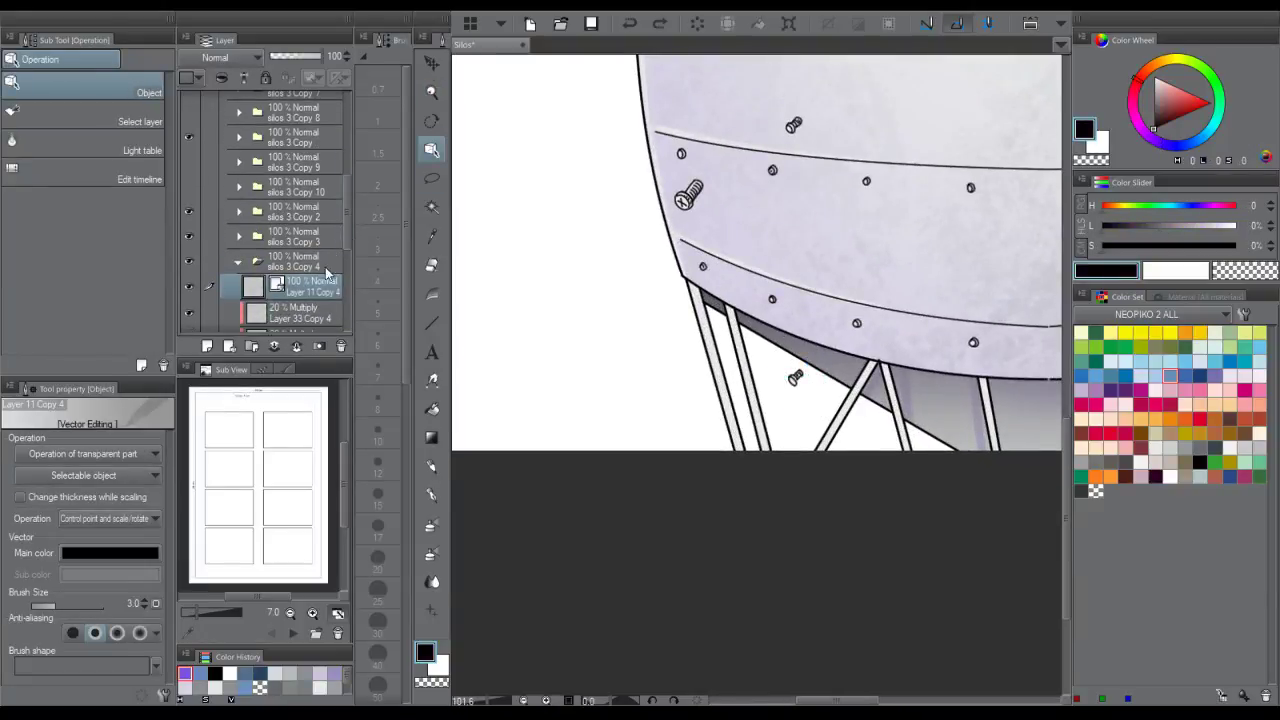
{"action": "left_click", "coordinate": [239, 263]}
{"action": "left_click", "coordinate": [188, 263]}
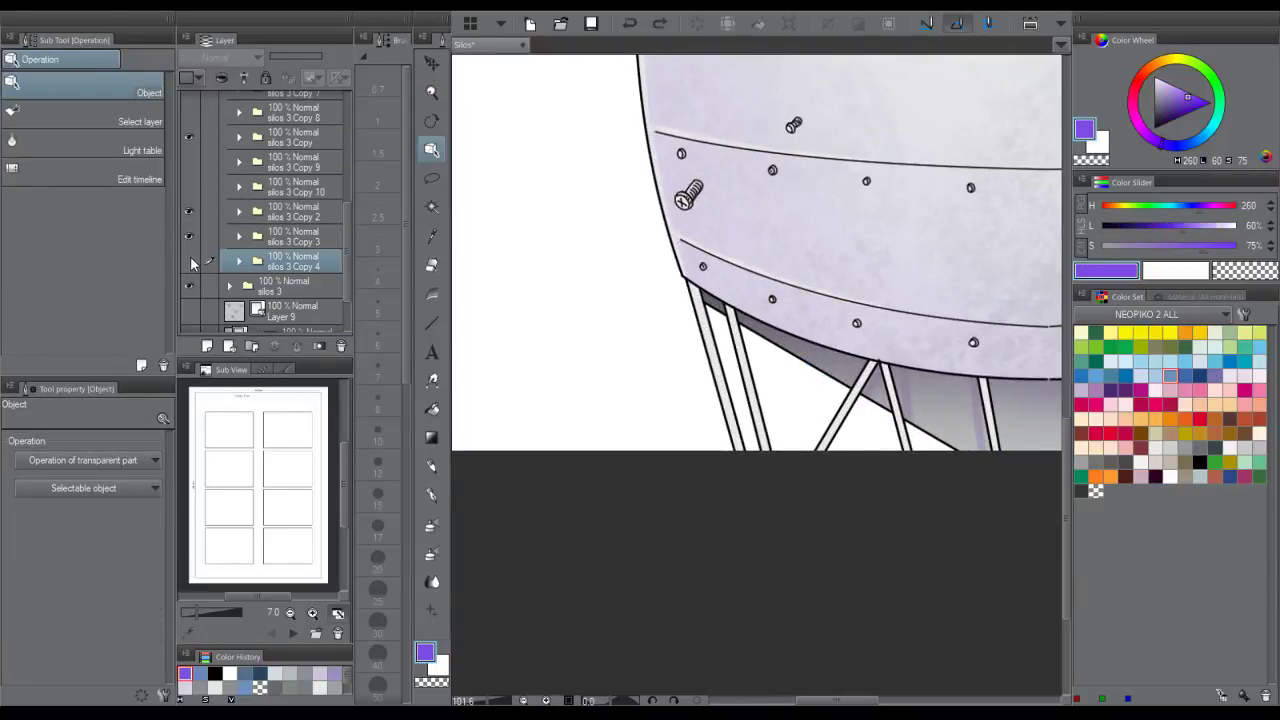
{"action": "left_click", "coordinate": [188, 263]}
{"action": "key", "text": "ctrl+space"}
{"action": "left_click_drag", "start_coordinate": [767, 283], "coordinate": [650, 290]}
{"action": "left_click_drag", "start_coordinate": [939, 272], "coordinate": [824, 353]}
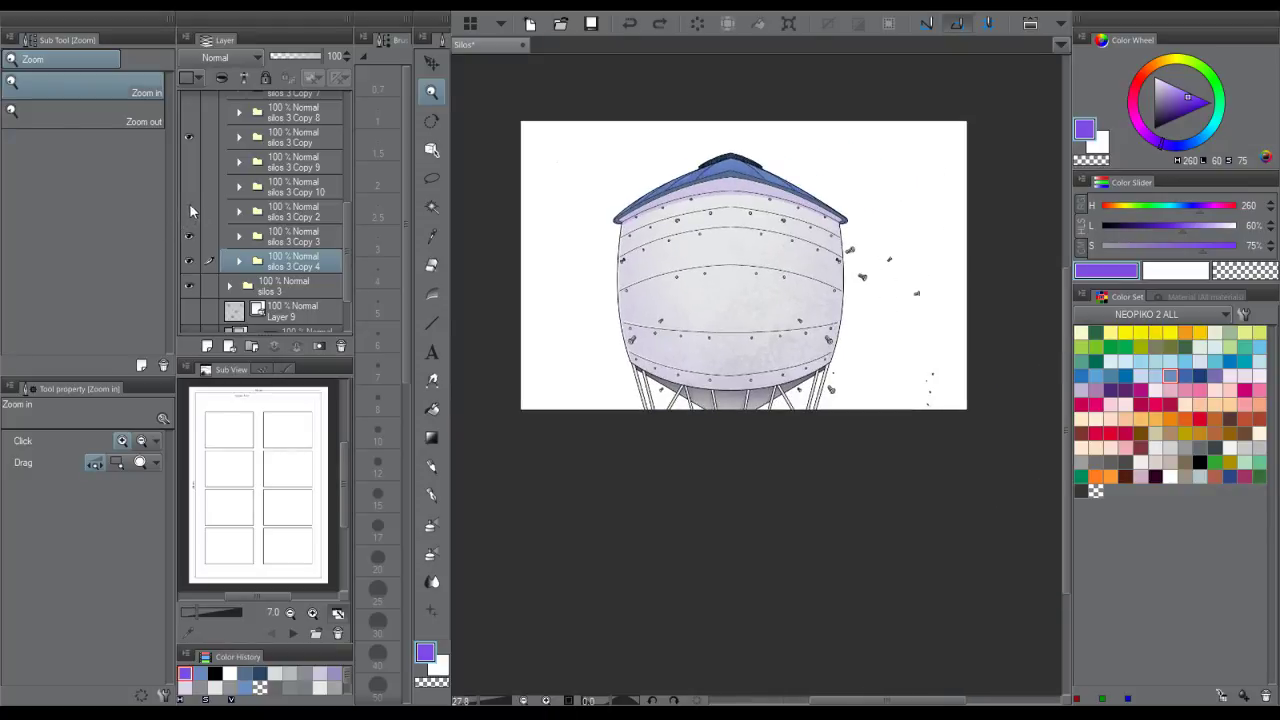
- Expand silos 3 Copy 2 to check its layers, and try deleting the folder
{"action": "left_click", "coordinate": [238, 211]}
{"action": "scroll", "coordinate": [345, 225], "scroll_direction": "down", "scroll_amount": 3}
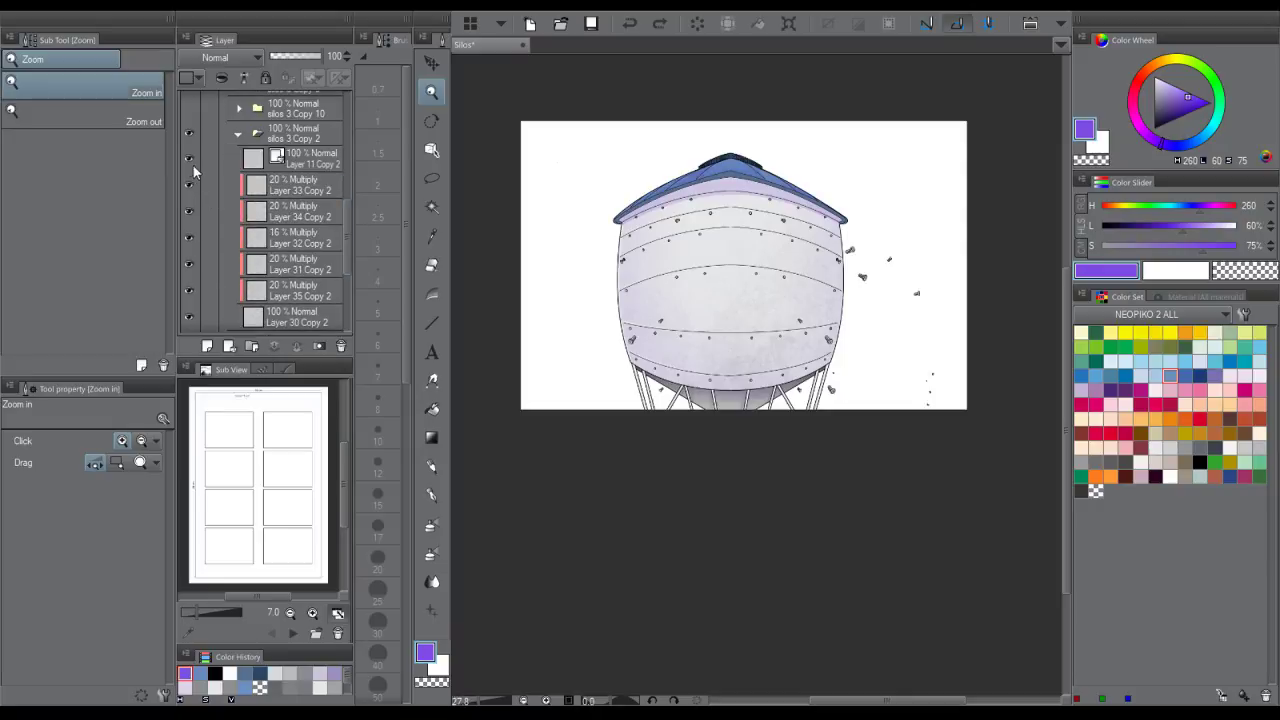
{"action": "left_click", "coordinate": [283, 143]}
{"action": "left_click", "coordinate": [340, 347]}
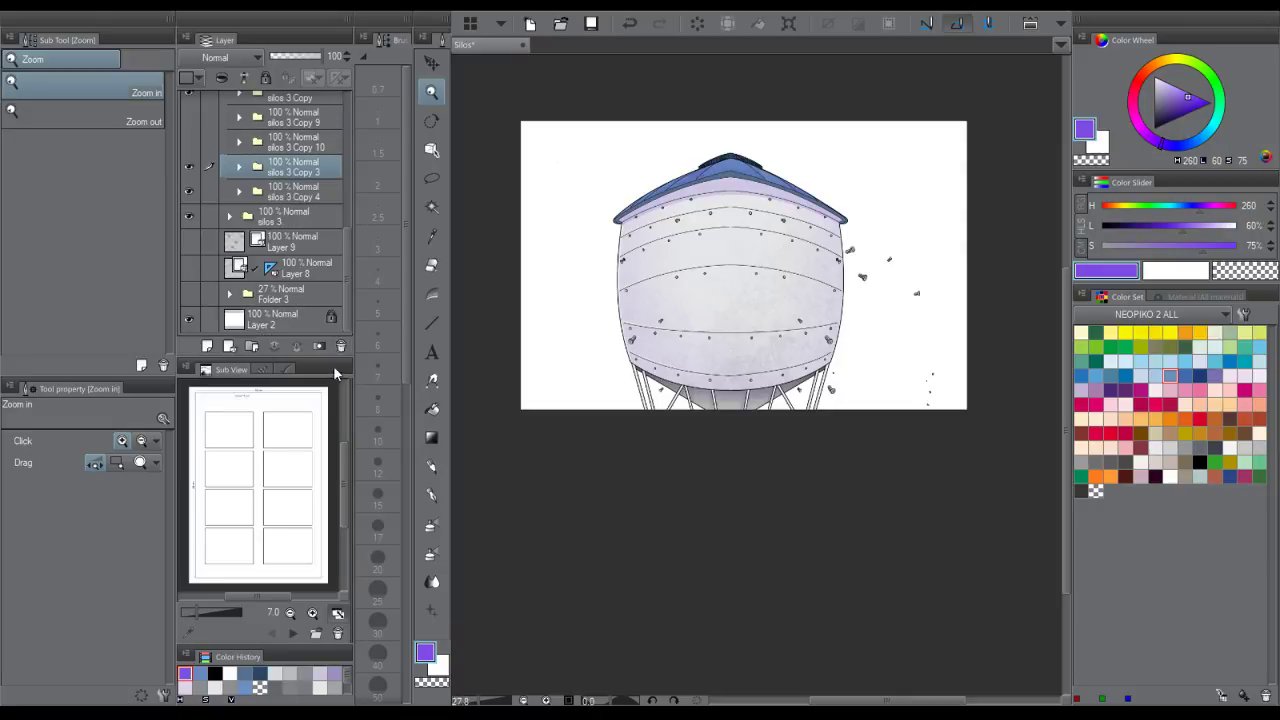
- Try lassoing and removing the upper large screw right of the silo from silos 3 Copy 3, and undo back through the folder deletion
{"action": "left_click", "coordinate": [190, 165]}
{"action": "scroll", "coordinate": [861, 231], "scroll_direction": "up", "scroll_amount": 5}
{"action": "key", "text": "m"}
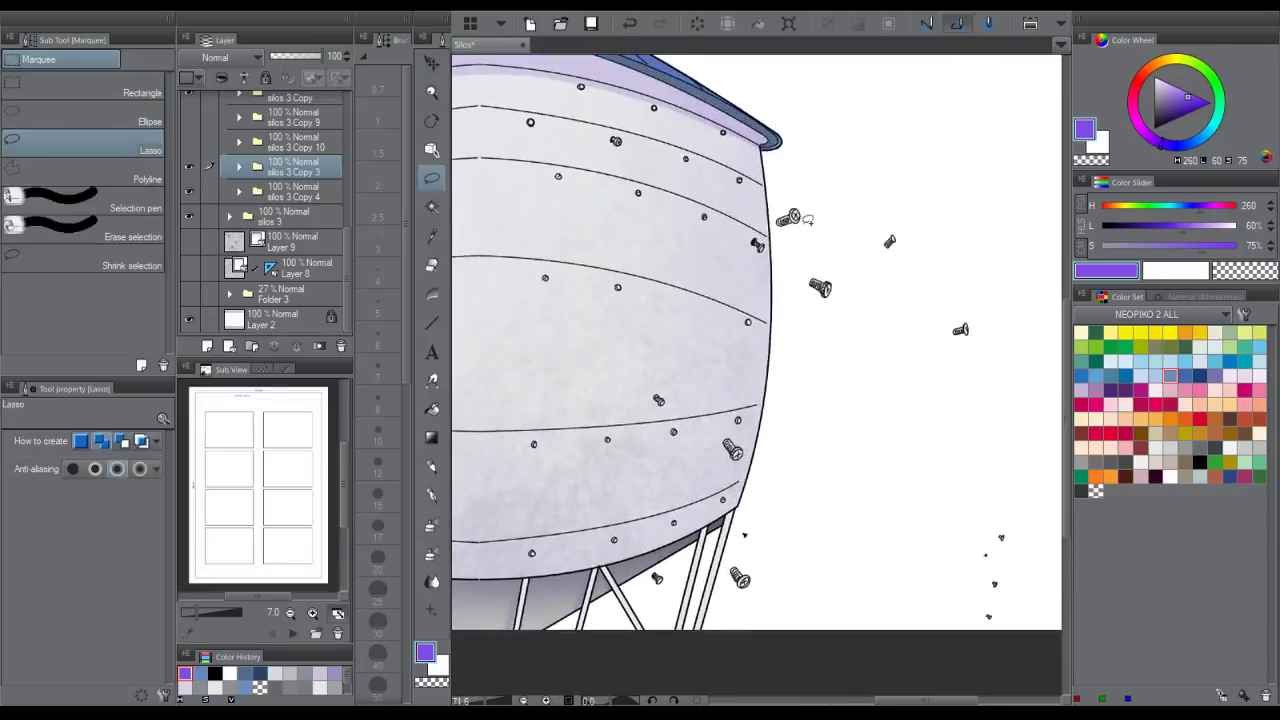
{"action": "left_click_drag", "start_coordinate": [792, 234], "coordinate": [818, 192]}
{"action": "key", "text": "Delete"}
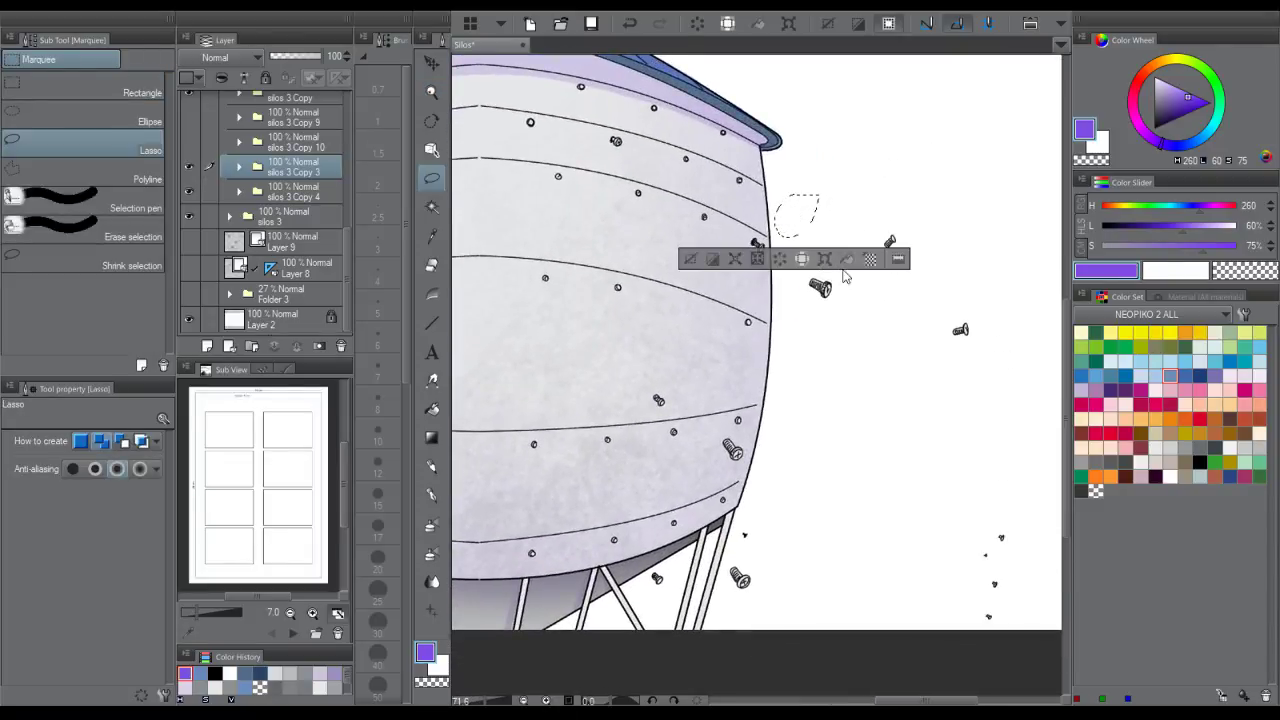
{"action": "key", "text": "ctrl+z"}
- Lasso the lower large screw near the silo's upper right wall and move it from silos 3 Copy 4 into its own folder
{"action": "left_click", "coordinate": [305, 222]}
{"action": "key", "text": "ctrl+d"}
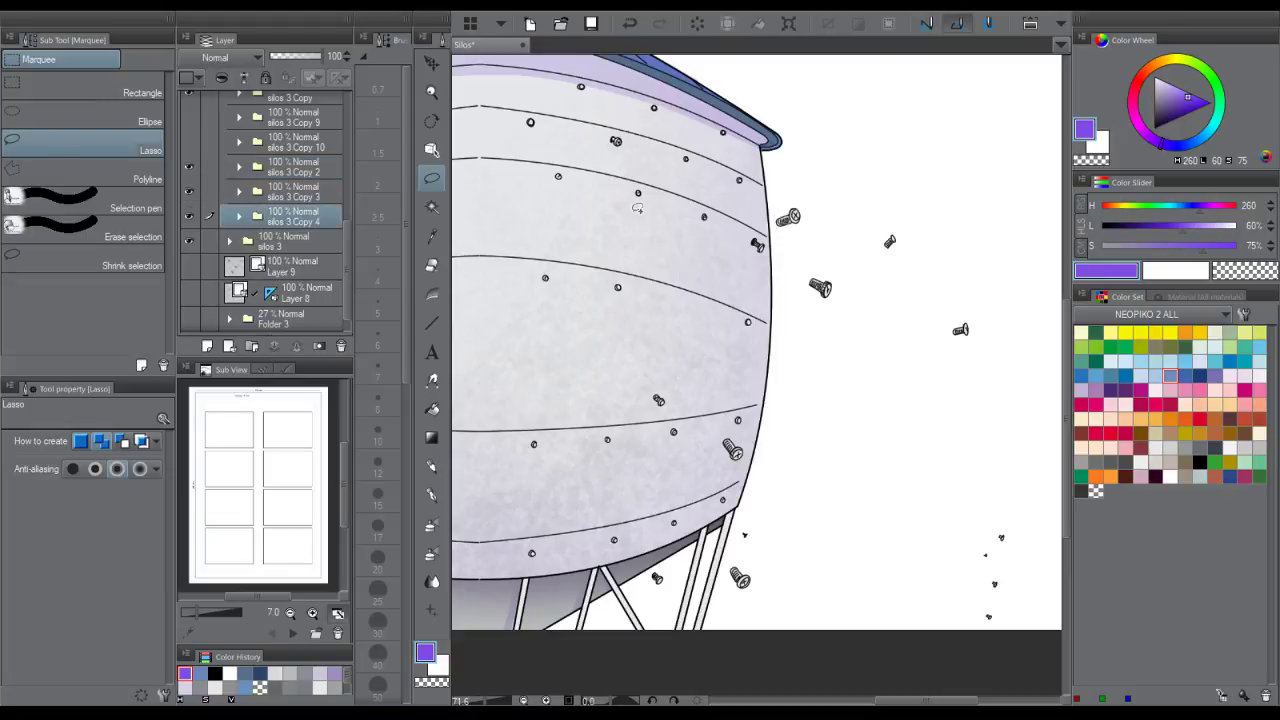
{"action": "left_click_drag", "start_coordinate": [826, 255], "coordinate": [842, 262]}
{"action": "key", "text": "ctrl+v"}
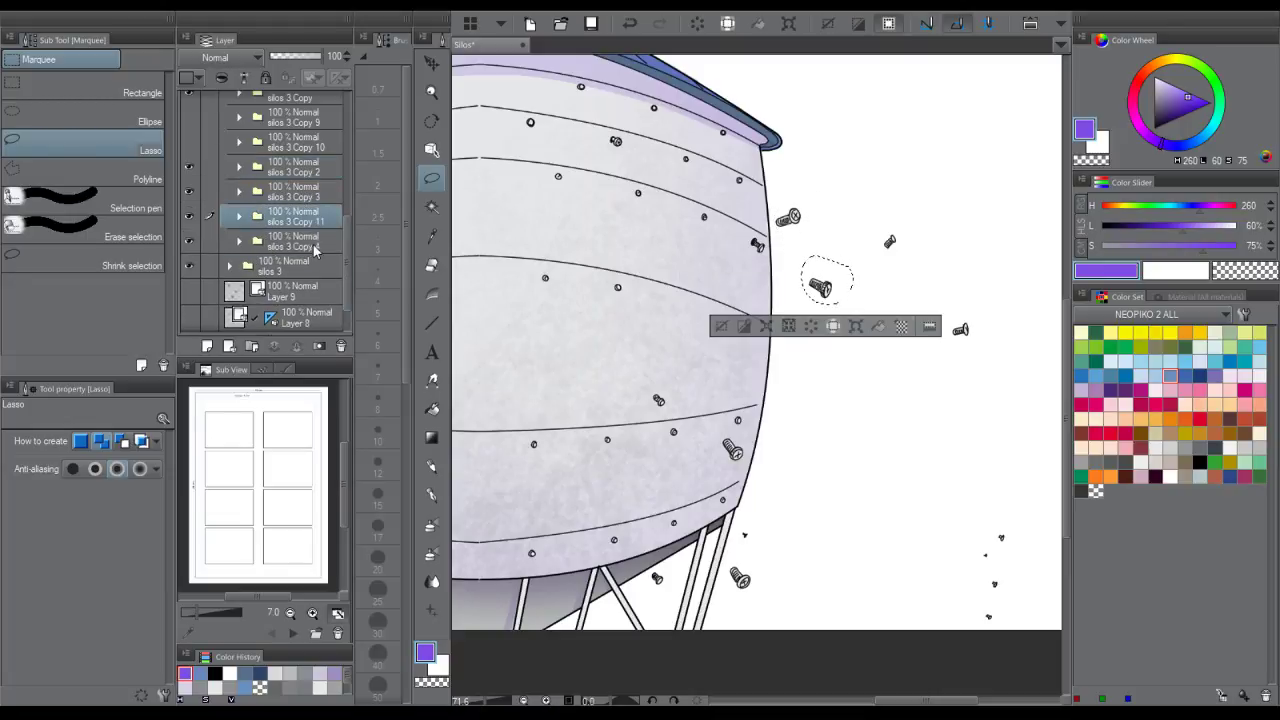
- Separate the two small screws right of the silo's upper wall from silos 3 Copy 4 into individual folders
{"action": "left_click", "coordinate": [314, 248]}
{"action": "key", "text": "ctrl+d"}
{"action": "left_click_drag", "start_coordinate": [877, 207], "coordinate": [912, 208]}
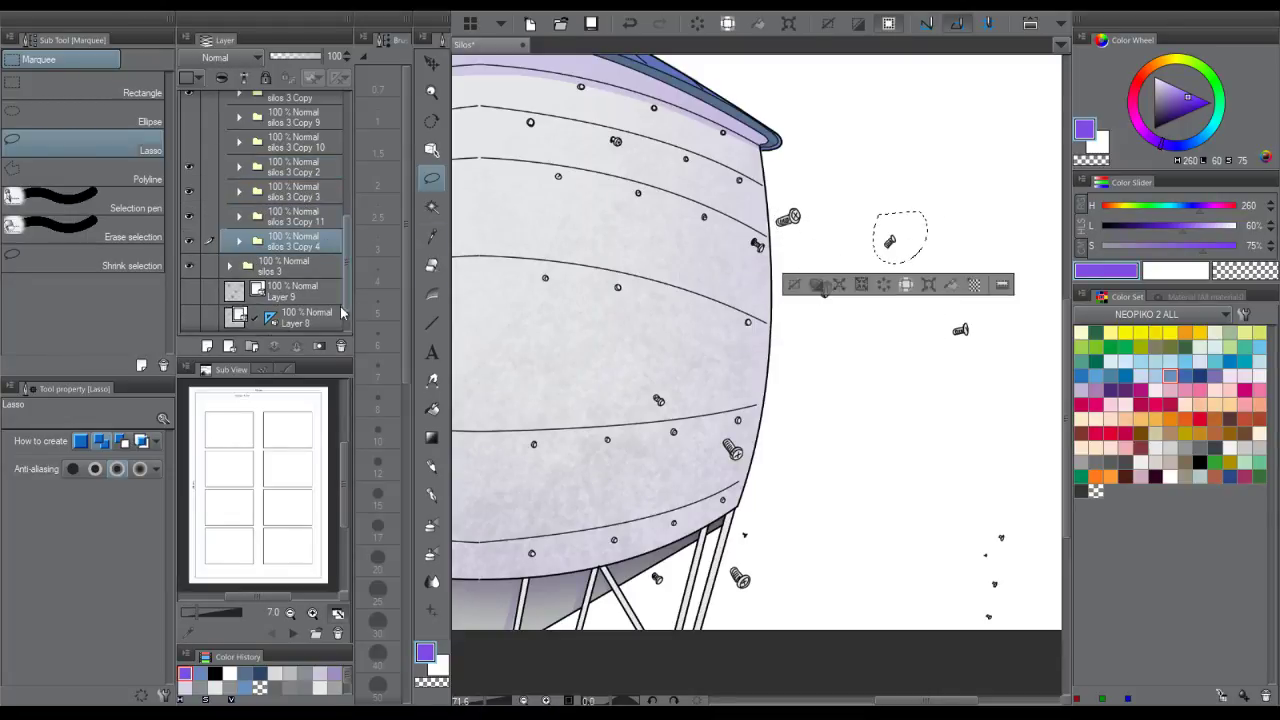
{"action": "key", "text": "ctrl+v"}
{"action": "key", "text": "ctrl+d"}
{"action": "left_click", "coordinate": [300, 266]}
{"action": "mouse_move", "coordinate": [968, 294]}
{"action": "left_mouse_down"}
{"action": "mouse_move", "coordinate": [988, 334]}
{"action": "mouse_move", "coordinate": [990, 312]}
{"action": "left_mouse_up"}
{"action": "key", "text": "ctrl+v"}
{"action": "left_click_drag", "start_coordinate": [972, 449], "coordinate": [868, 282]}
{"action": "key", "text": "ctrl+d"}
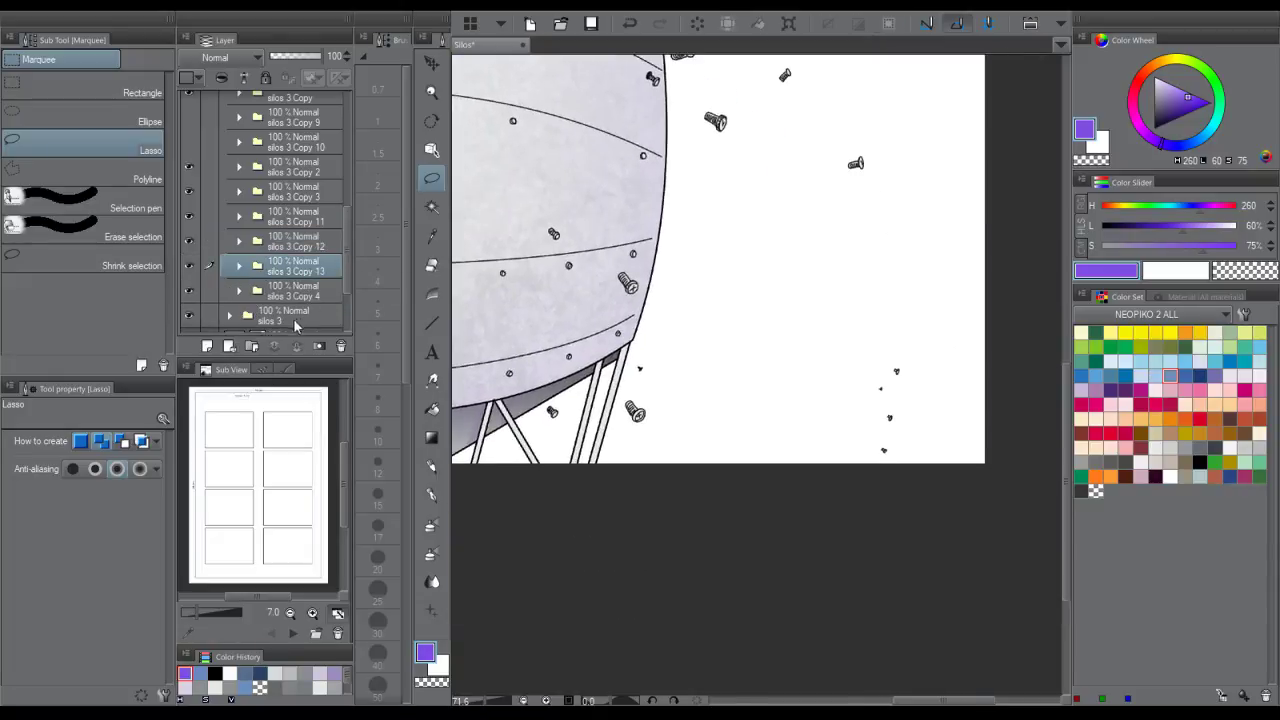
- Check the folders' contents by toggling visibility, and move the cluster of tiny screws far right of the silo from silos 3 Copy 3 into its own folder
{"action": "left_click", "coordinate": [294, 321]}
{"action": "left_click_drag", "start_coordinate": [347, 279], "coordinate": [348, 306]}
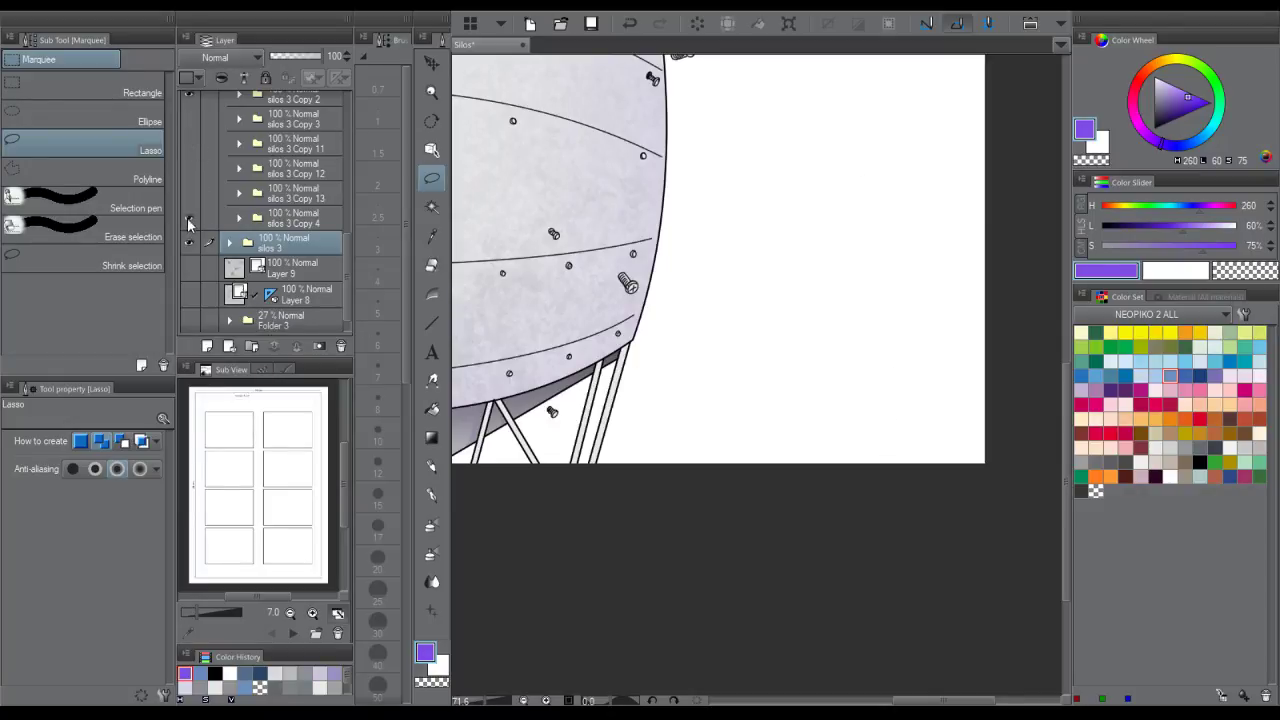
{"action": "left_click", "coordinate": [189, 118]}
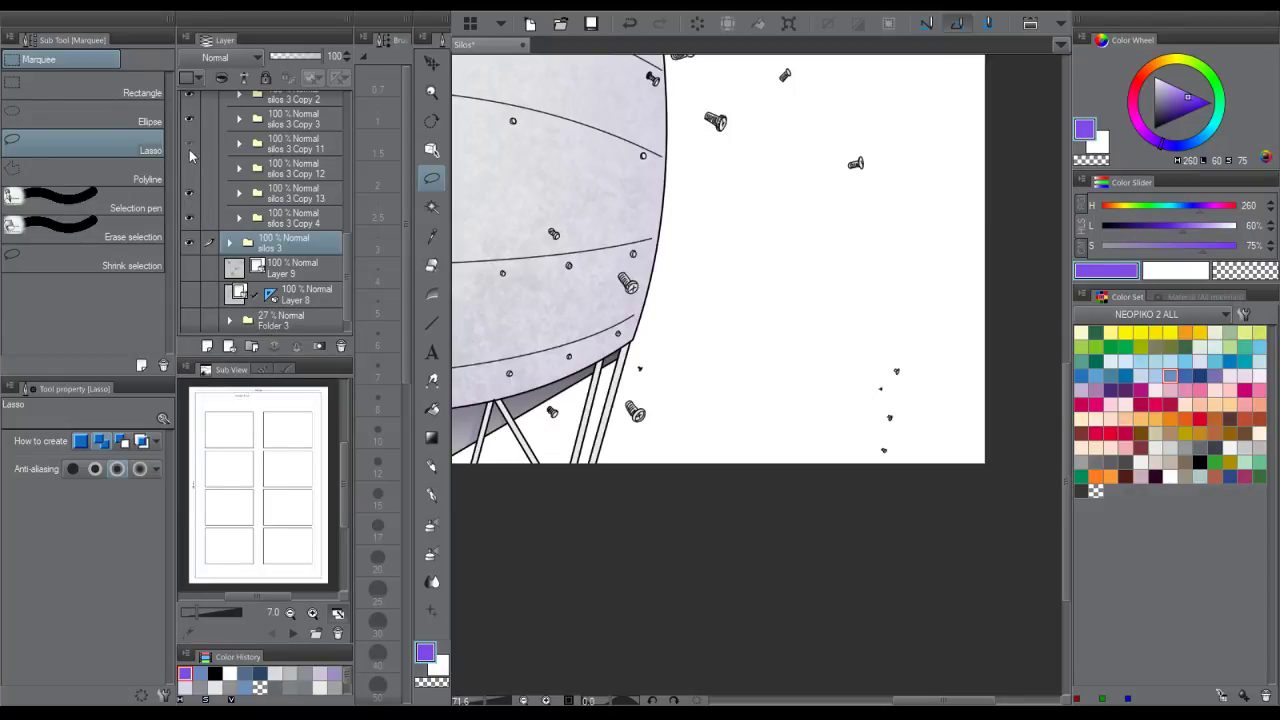
{"action": "left_click", "coordinate": [192, 120]}
{"action": "left_click", "coordinate": [226, 122]}
{"action": "left_click_drag", "start_coordinate": [903, 331], "coordinate": [954, 331]}
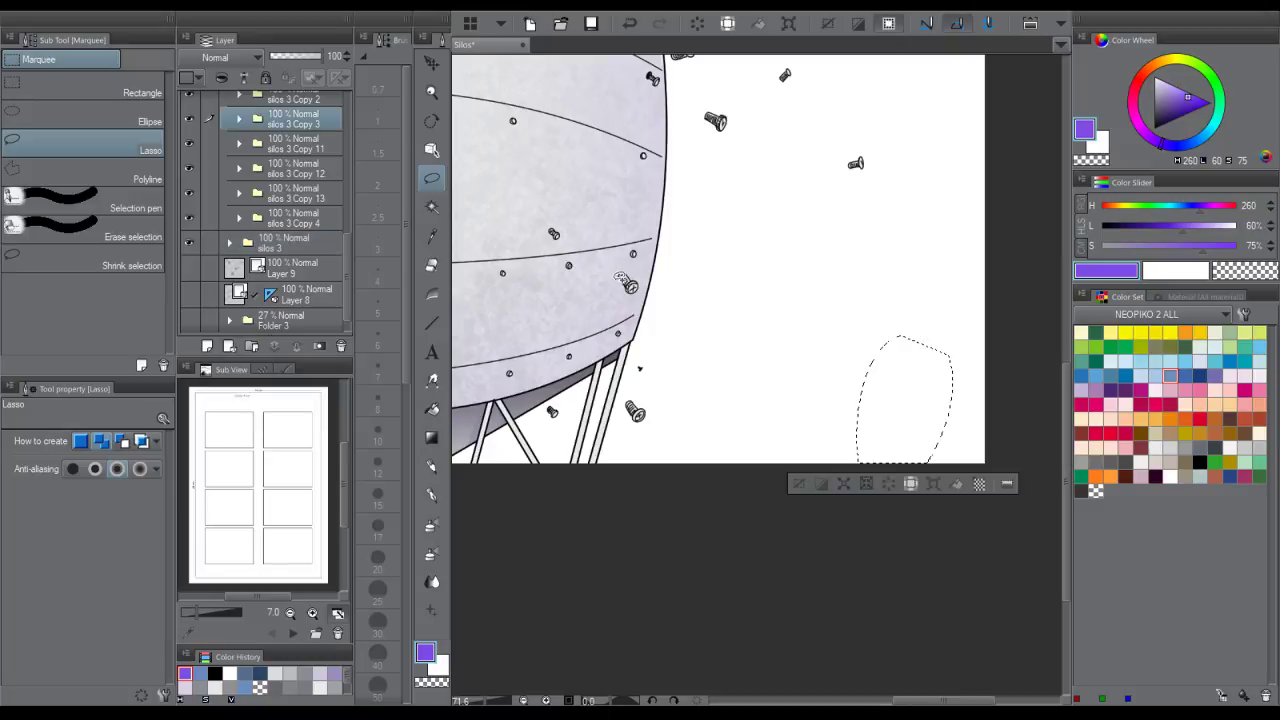
{"action": "key", "text": "ctrl+v"}
- Hide the separated screw folders silos 3 Copy 2, 14, 3, 11, 12 and 13, keeping silos 3 Copy 4 visible
{"action": "left_click_drag", "start_coordinate": [729, 361], "coordinate": [792, 346]}
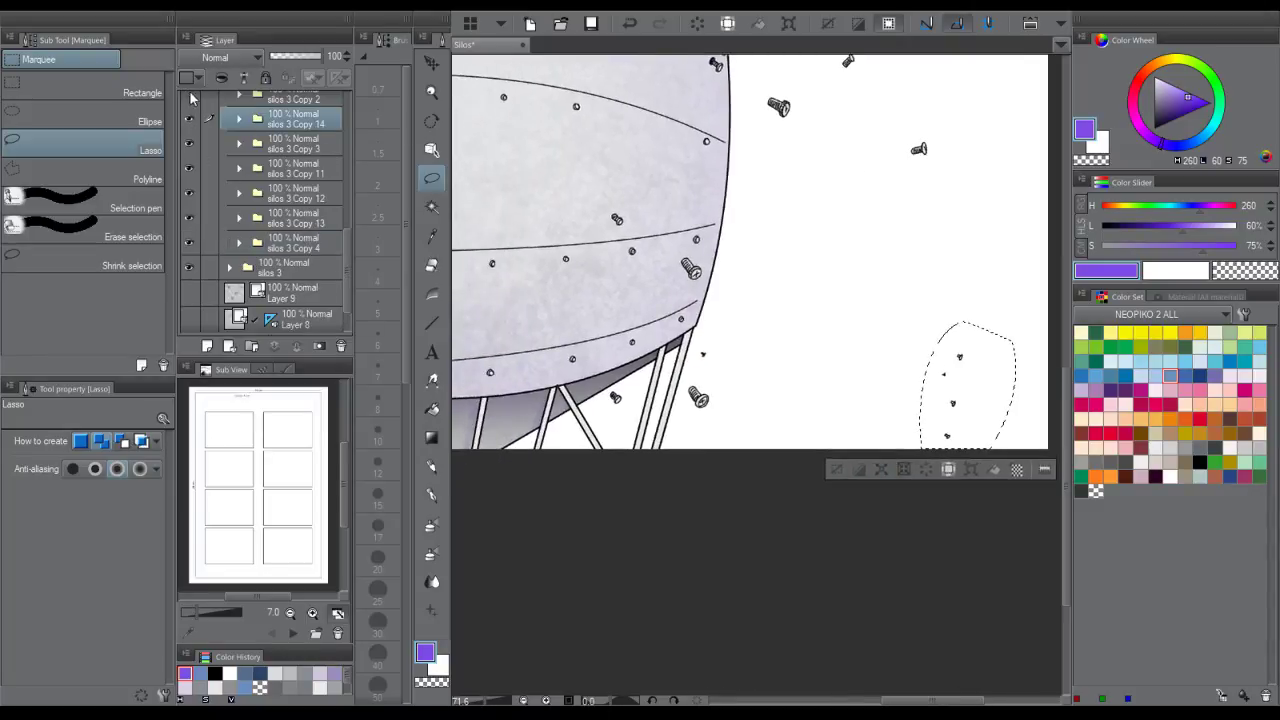
{"action": "left_click_drag", "start_coordinate": [193, 97], "coordinate": [191, 192]}
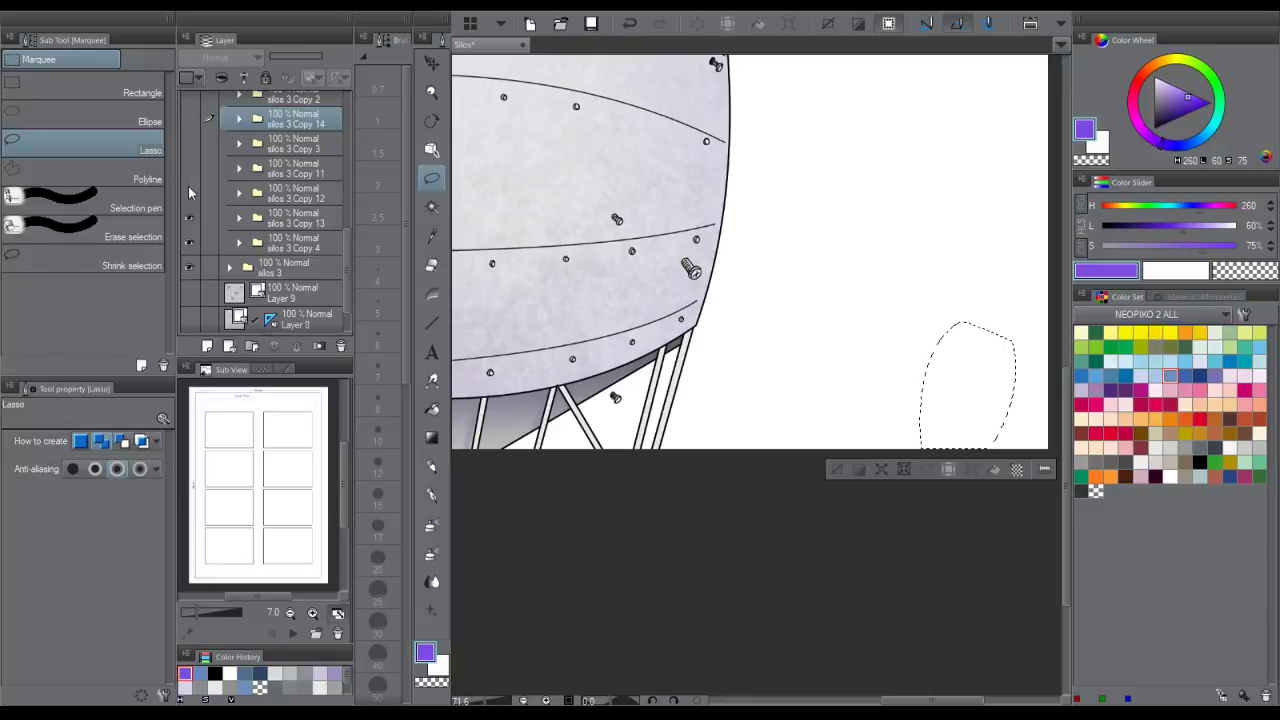
{"action": "left_click", "coordinate": [190, 245]}
- Lasso the small screw beside the silo's right legs and move it from silos 3 Copy 4 into its own folder
{"action": "left_click", "coordinate": [321, 246]}
{"action": "left_click_drag", "start_coordinate": [789, 227], "coordinate": [834, 198]}
{"action": "key", "text": "ctrl+d"}
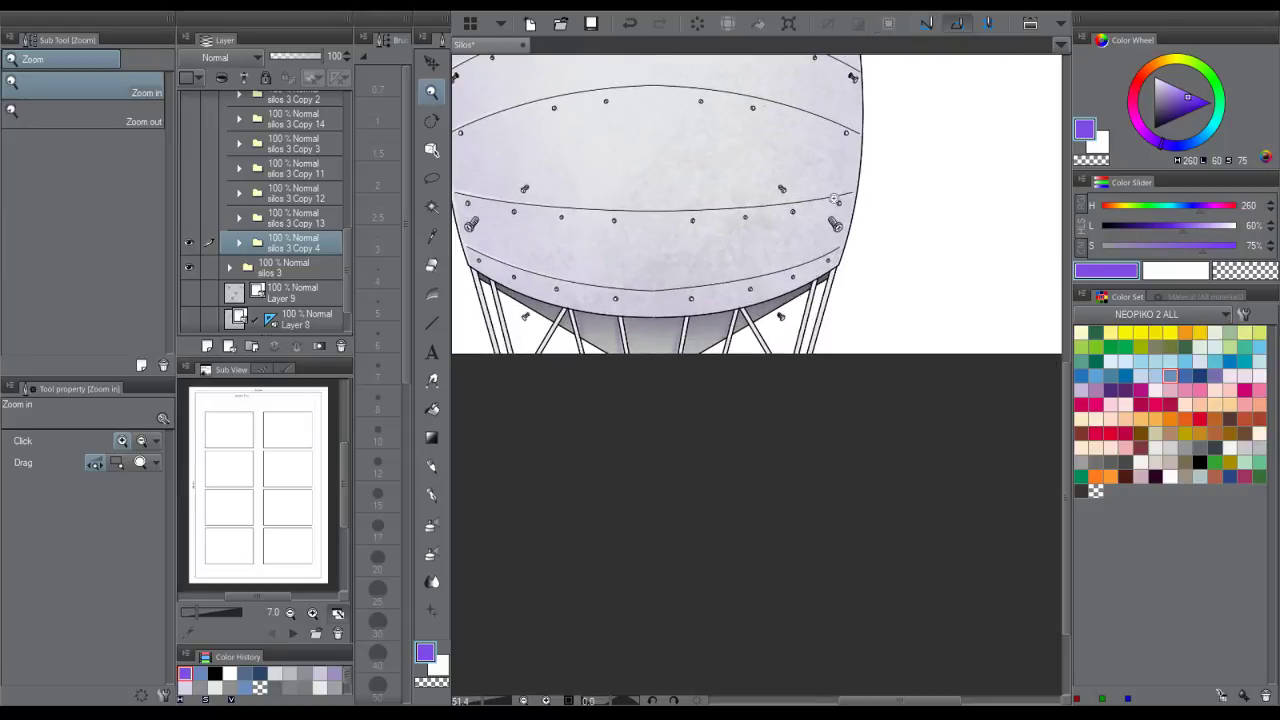
{"action": "key", "text": "m"}
{"action": "mouse_move", "coordinate": [783, 290]}
{"action": "left_mouse_down"}
{"action": "mouse_move", "coordinate": [774, 306]}
{"action": "mouse_move", "coordinate": [813, 288]}
{"action": "left_mouse_up"}
{"action": "key", "text": "ctrl+c"}
{"action": "key", "text": "ctrl+v"}
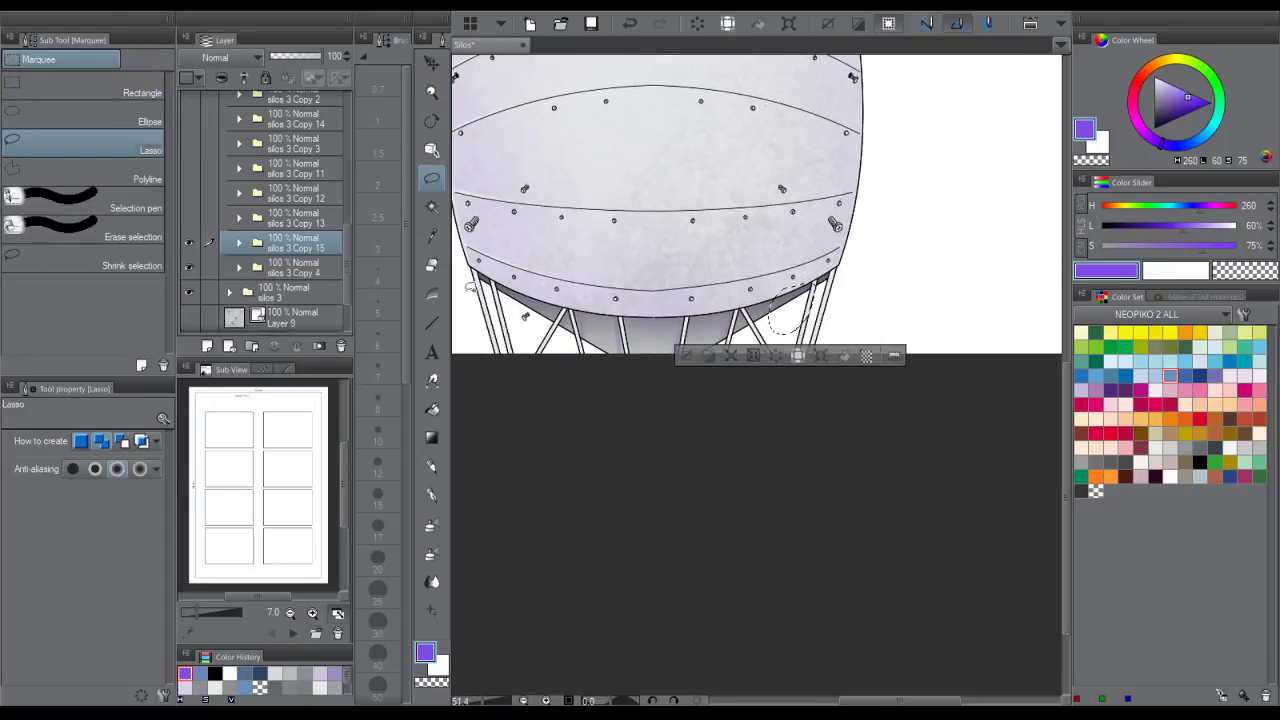
- Clear the selection and hide the silos 3 Copy 4 and silos 3 Copy 15 folders
{"action": "left_click", "coordinate": [265, 272]}
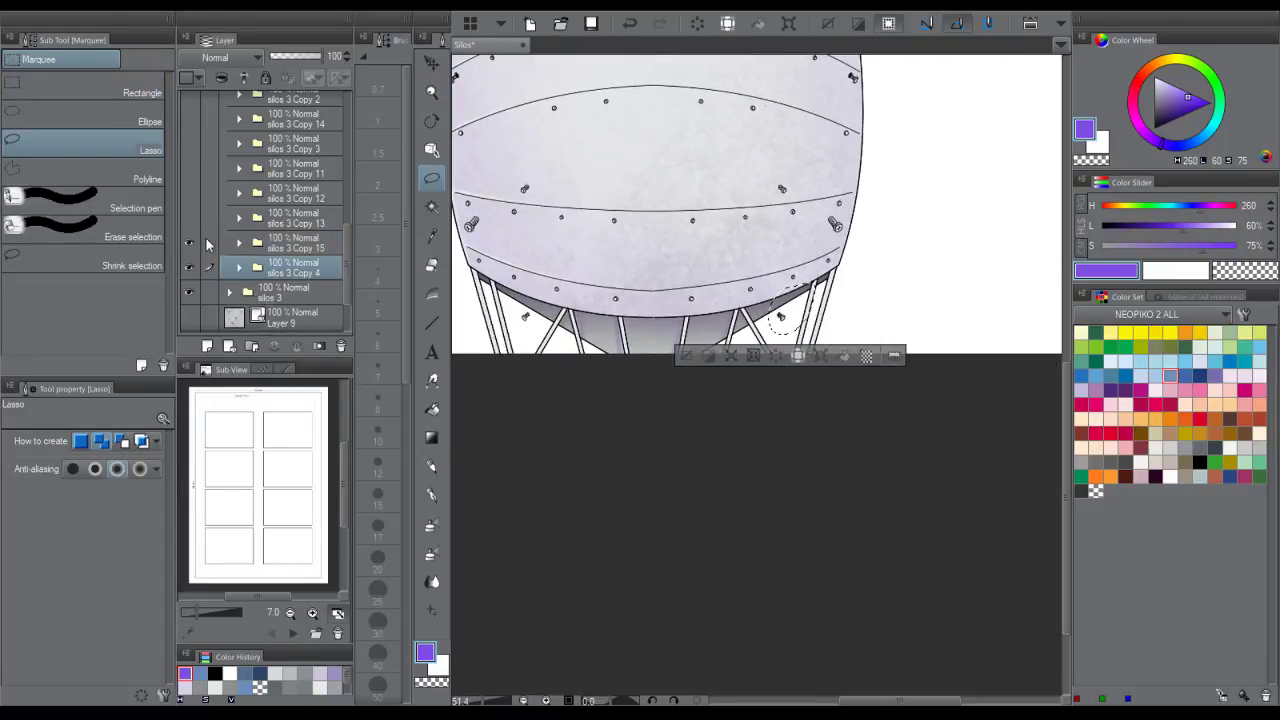
{"action": "key", "text": "ctrl+d"}
{"action": "left_click_drag", "start_coordinate": [917, 236], "coordinate": [903, 164]}
{"action": "left_click_drag", "start_coordinate": [903, 164], "coordinate": [860, 317]}
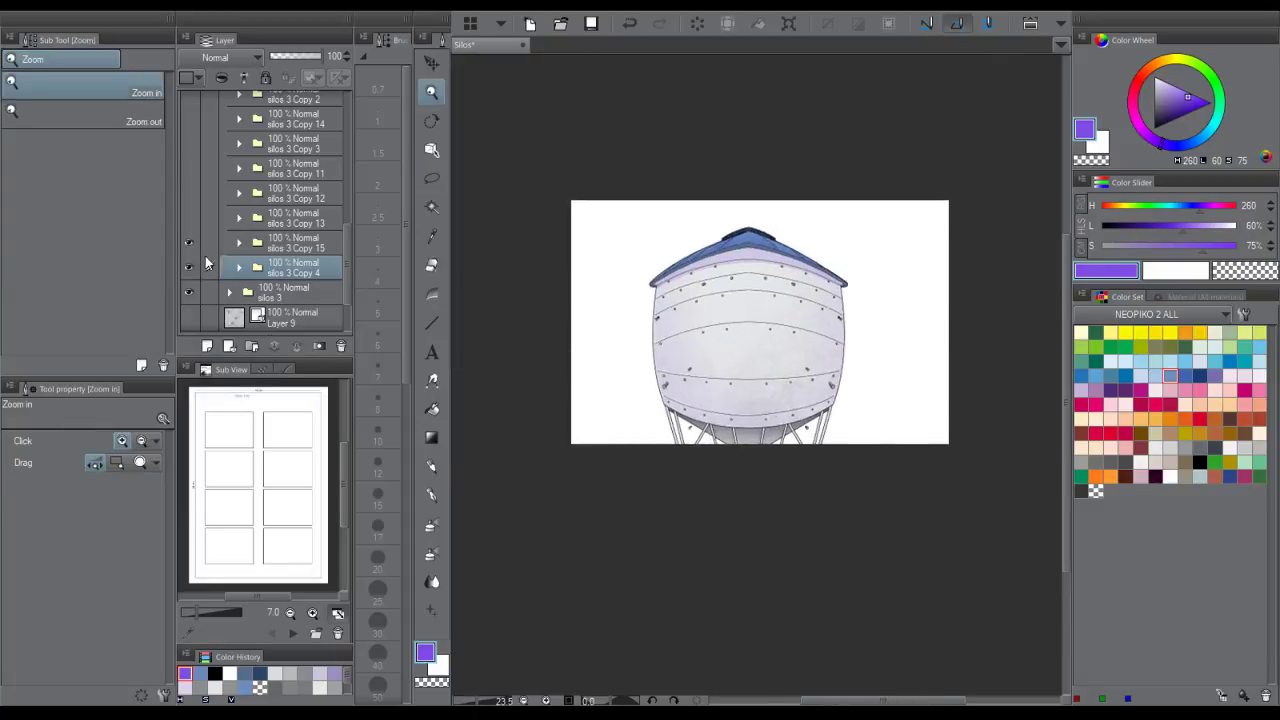
{"action": "left_click_drag", "start_coordinate": [189, 266], "coordinate": [192, 241]}
- Check the silos 3 Copy folder by toggling its visibility and delete it from the rivets folder
{"action": "left_click_drag", "start_coordinate": [345, 243], "coordinate": [351, 131]}
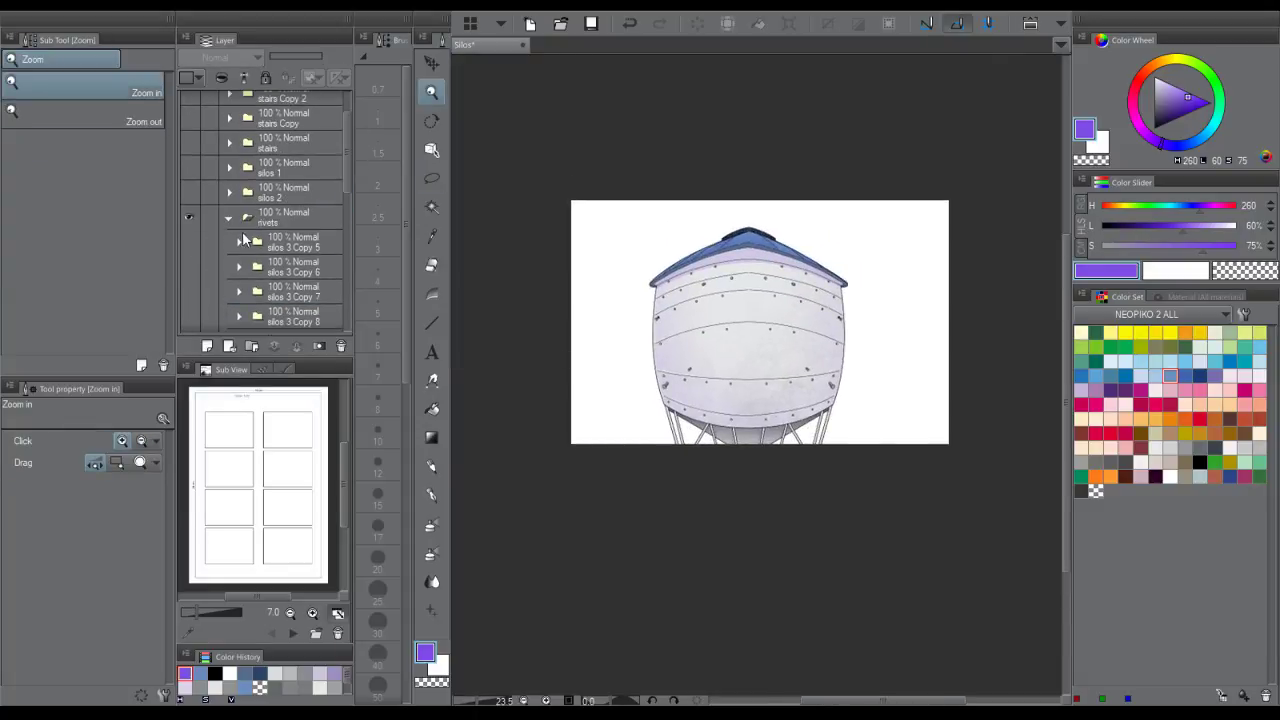
{"action": "left_click_drag", "start_coordinate": [347, 195], "coordinate": [326, 223]}
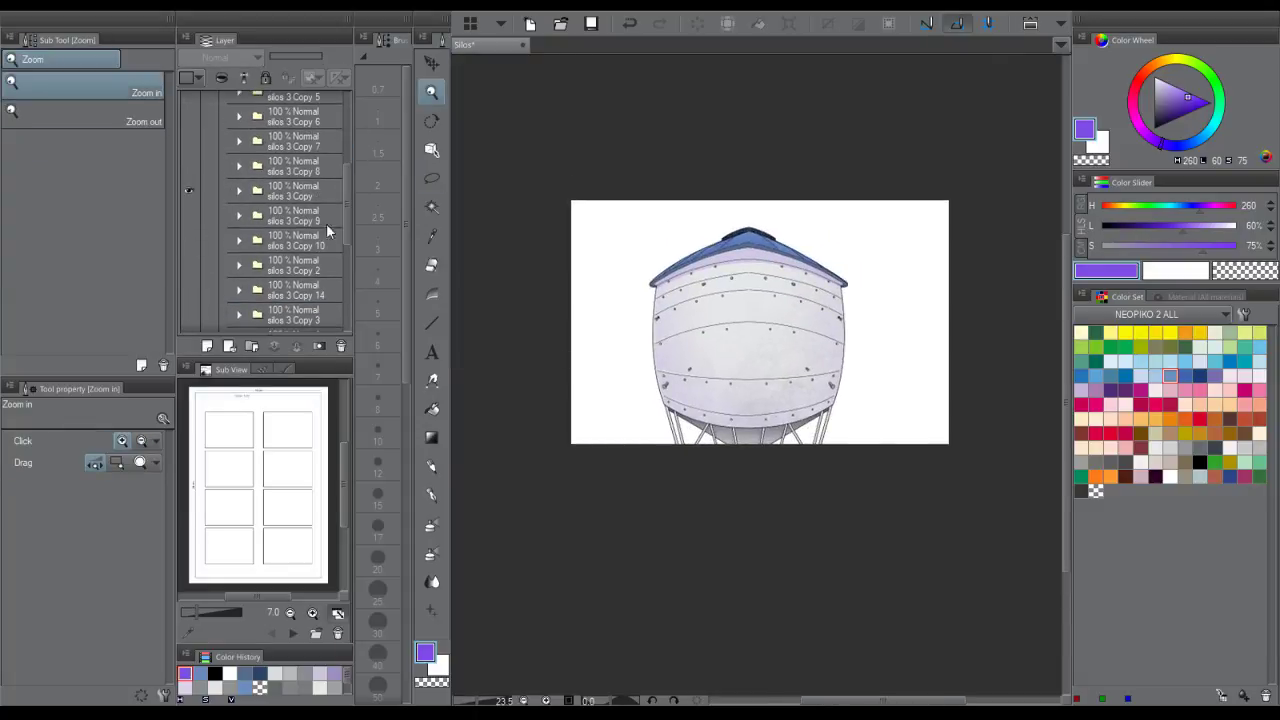
{"action": "left_click", "coordinate": [189, 190]}
{"action": "left_click", "coordinate": [270, 201]}
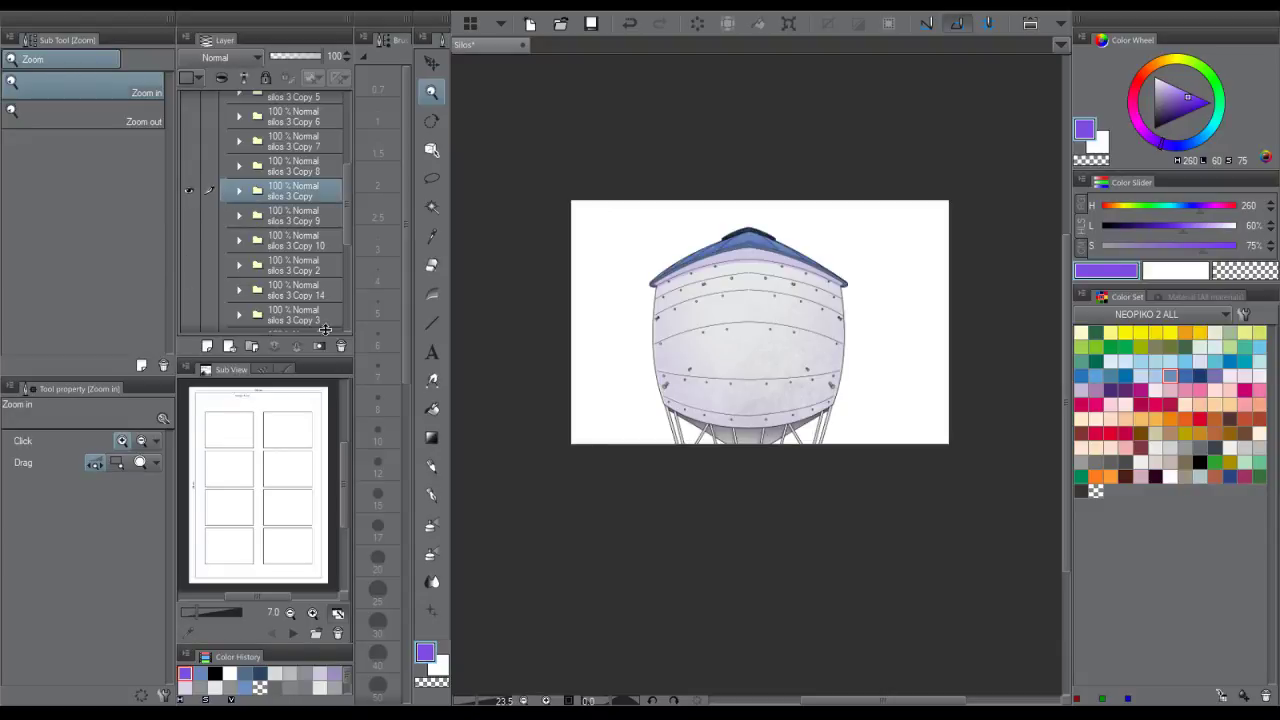
{"action": "left_click", "coordinate": [341, 346]}
- Make all the screw folders inside the rivets folder visible and collapse the rivets folder
{"action": "left_click_drag", "start_coordinate": [346, 186], "coordinate": [346, 148]}
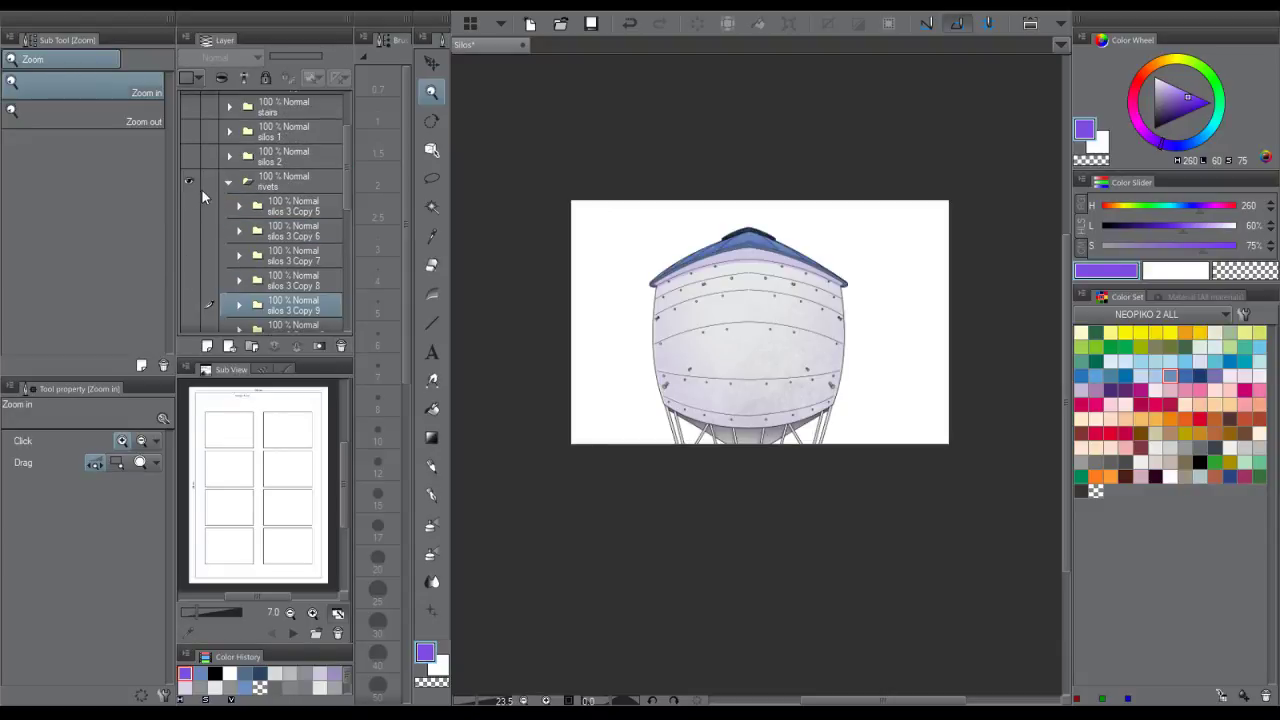
{"action": "left_click", "coordinate": [228, 182]}
{"action": "left_click", "coordinate": [227, 192]}
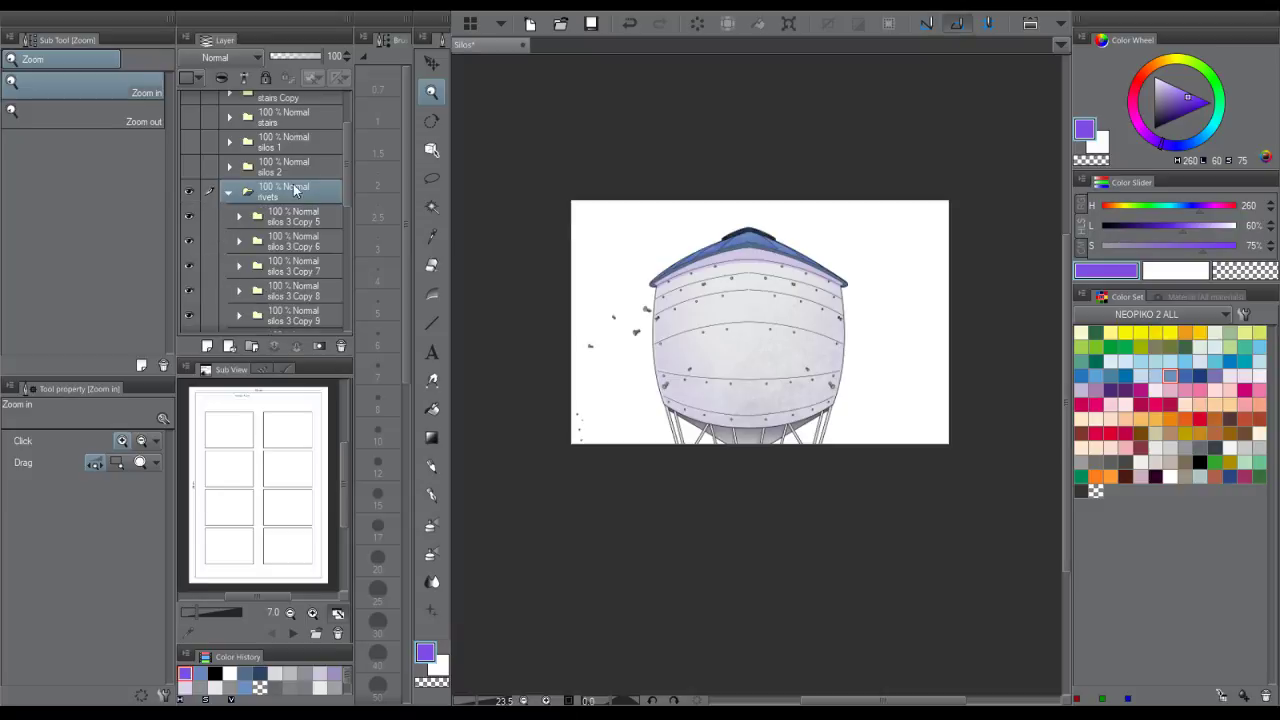
{"action": "left_click_drag", "start_coordinate": [346, 187], "coordinate": [345, 120]}
{"action": "scroll", "coordinate": [321, 249], "scroll_direction": "down", "scroll_amount": 3}
{"action": "left_click", "coordinate": [230, 252]}
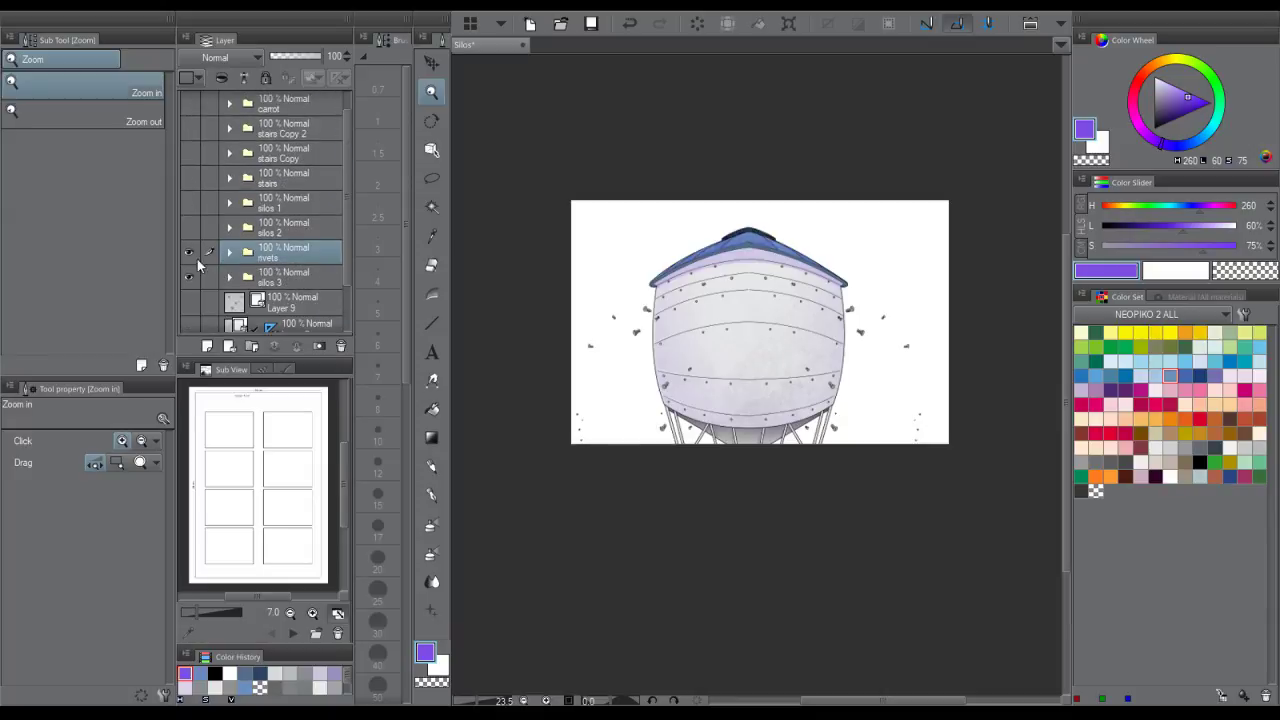
- Toggle the rivets folder to check the loose screws, leave it hidden and select the silos 3 folder
{"action": "left_click", "coordinate": [189, 251]}
{"action": "left_click", "coordinate": [190, 252]}
{"action": "left_click", "coordinate": [190, 251]}
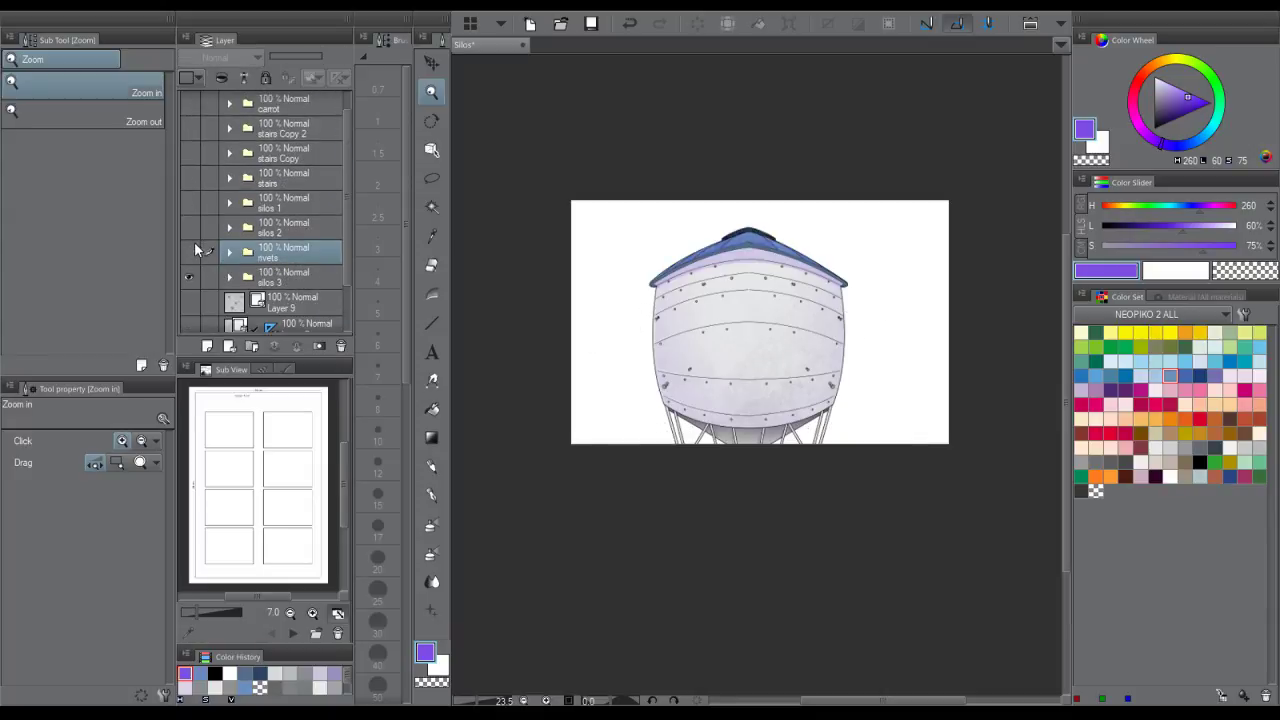
{"action": "left_click", "coordinate": [191, 276]}
{"action": "left_click", "coordinate": [271, 277]}
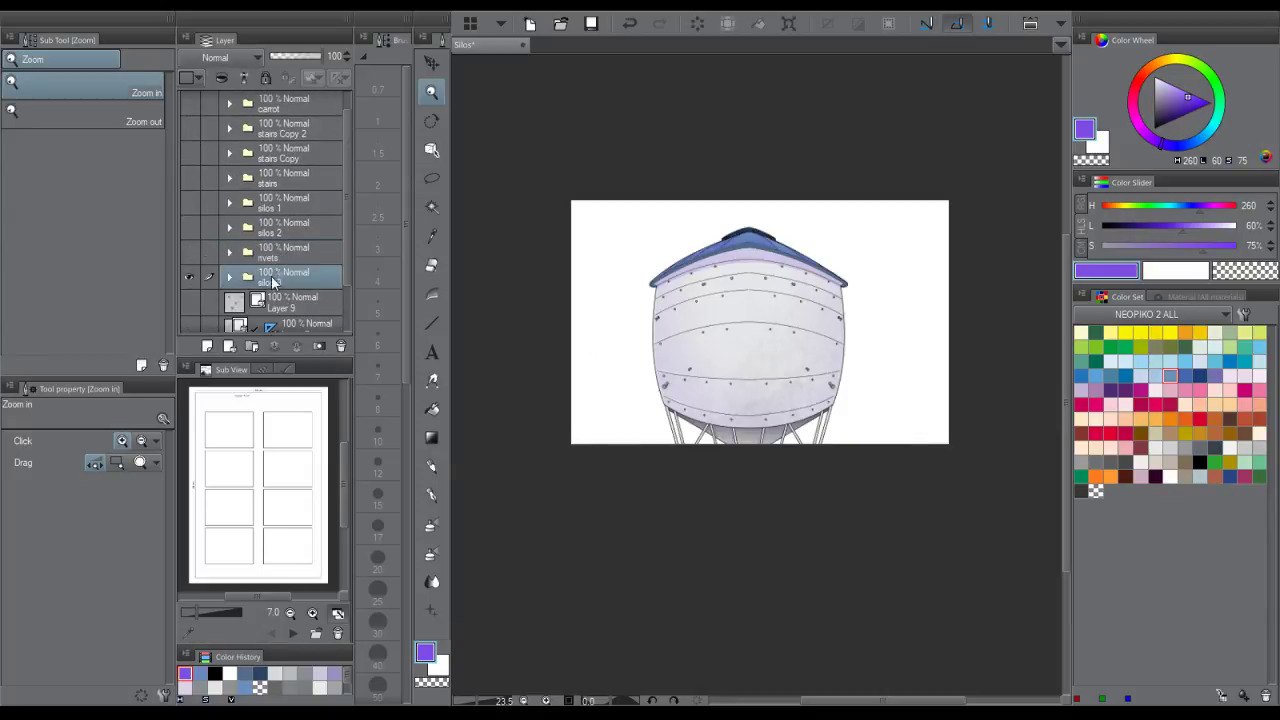
- Hide the silos 3 folder, and show and select the Layer 9 sketch
{"action": "left_click_drag", "start_coordinate": [345, 223], "coordinate": [345, 254]}
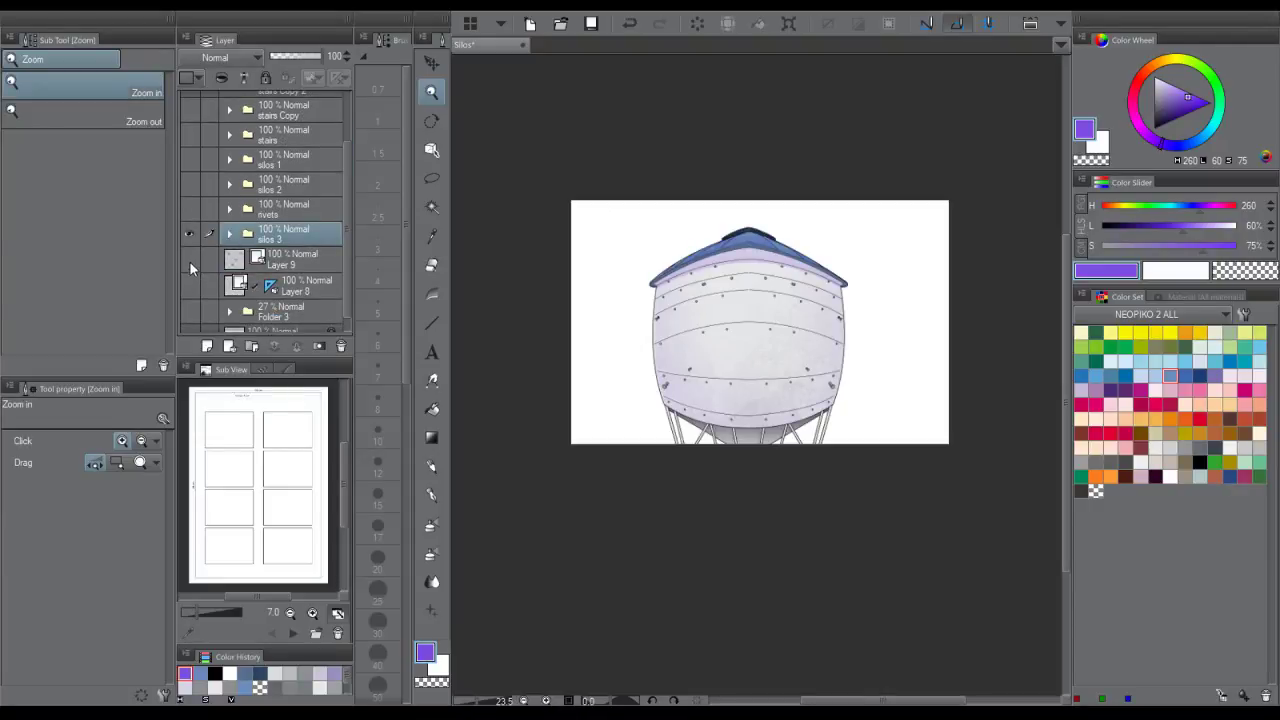
{"action": "left_click", "coordinate": [190, 260]}
{"action": "left_click", "coordinate": [193, 239]}
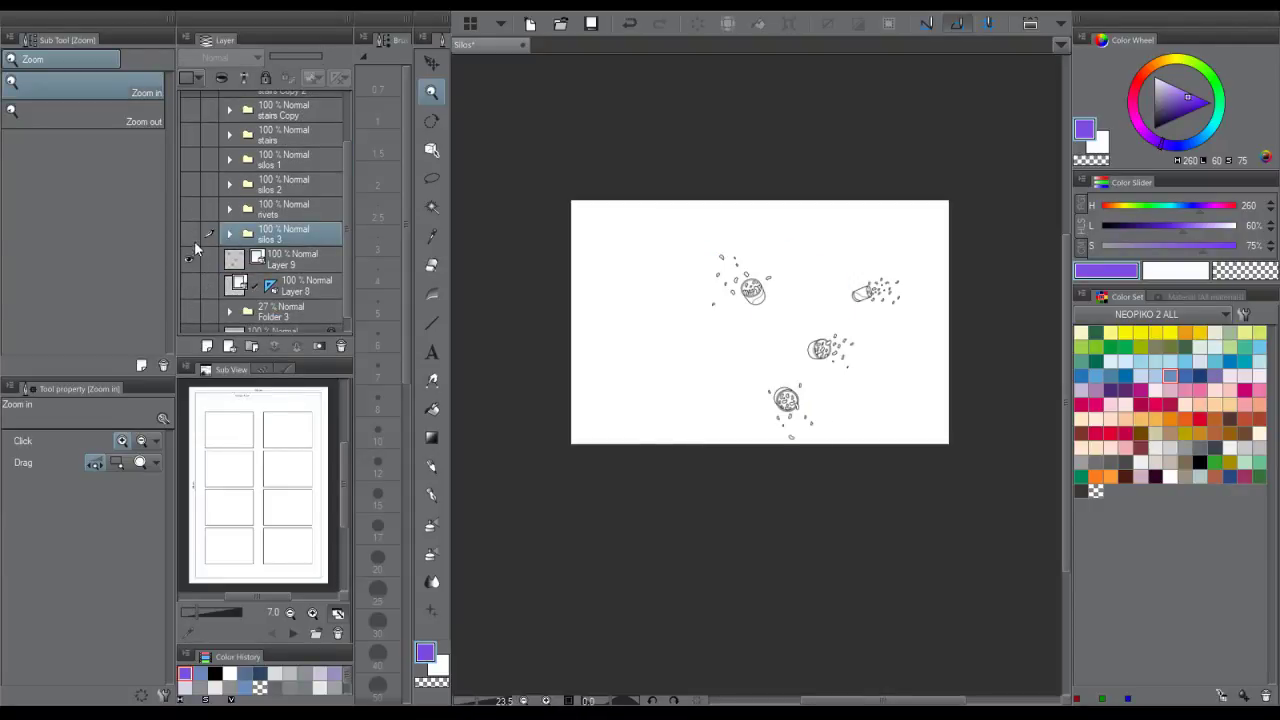
{"action": "left_click", "coordinate": [188, 260]}
{"action": "left_click", "coordinate": [188, 260]}
{"action": "left_click", "coordinate": [273, 260]}
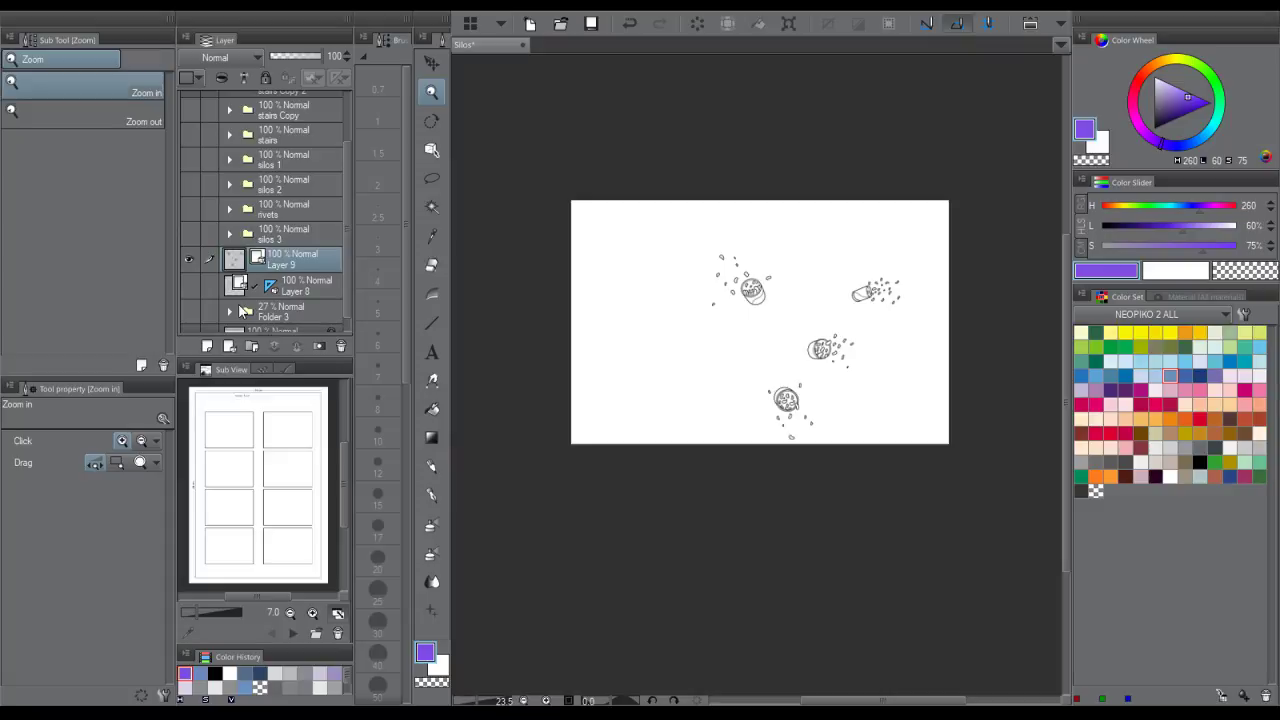
{"action": "left_click_drag", "start_coordinate": [346, 168], "coordinate": [351, 121]}
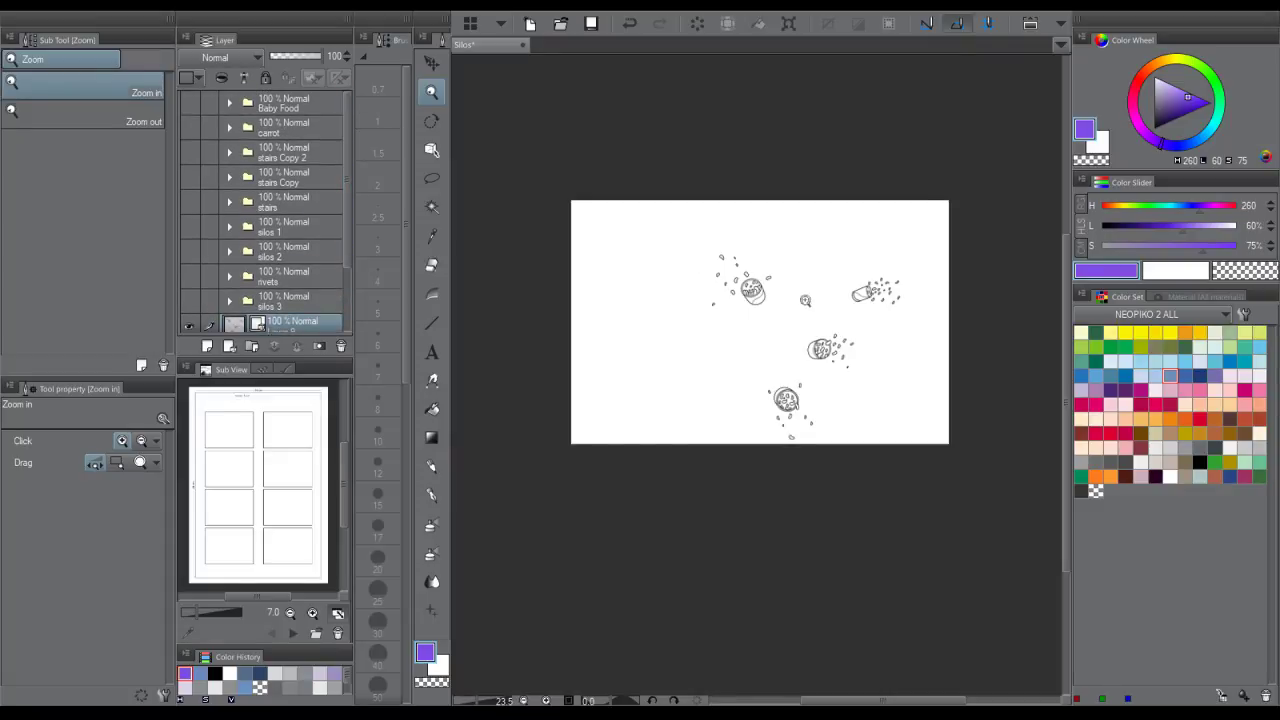
- Check the Layer 8 and Layer 9 contents by toggling their visibility, leaving the Layer 9 sketch shown
{"action": "left_click_drag", "start_coordinate": [800, 304], "coordinate": [834, 314]}
{"action": "scroll", "coordinate": [348, 255], "scroll_direction": "down", "scroll_amount": 2}
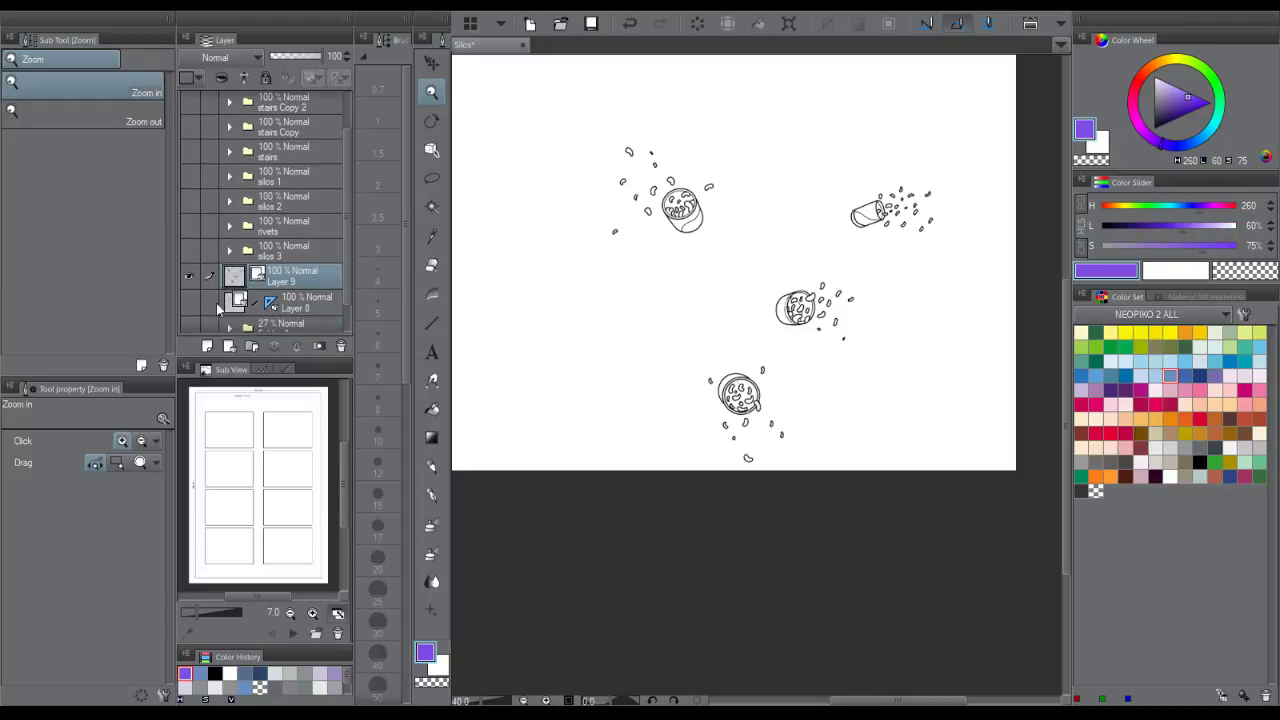
{"action": "left_click", "coordinate": [183, 304]}
{"action": "left_click", "coordinate": [189, 304]}
{"action": "left_click", "coordinate": [186, 275]}
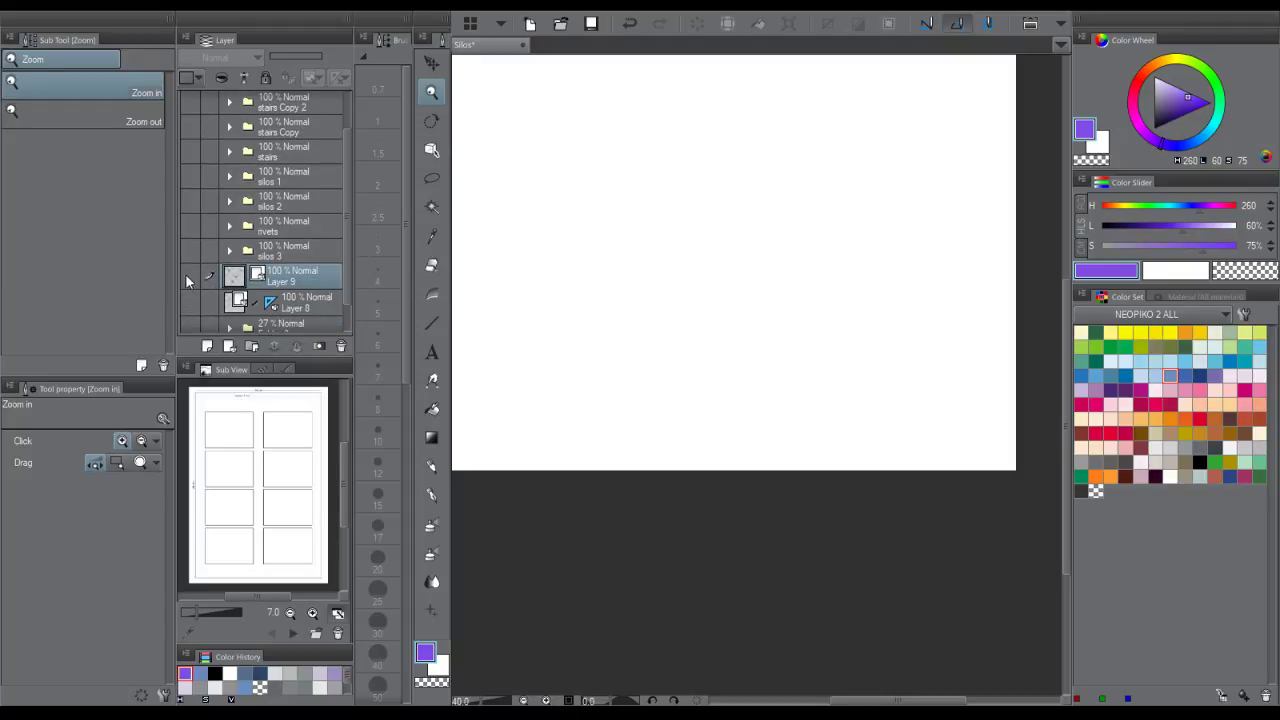
{"action": "left_click", "coordinate": [188, 277]}
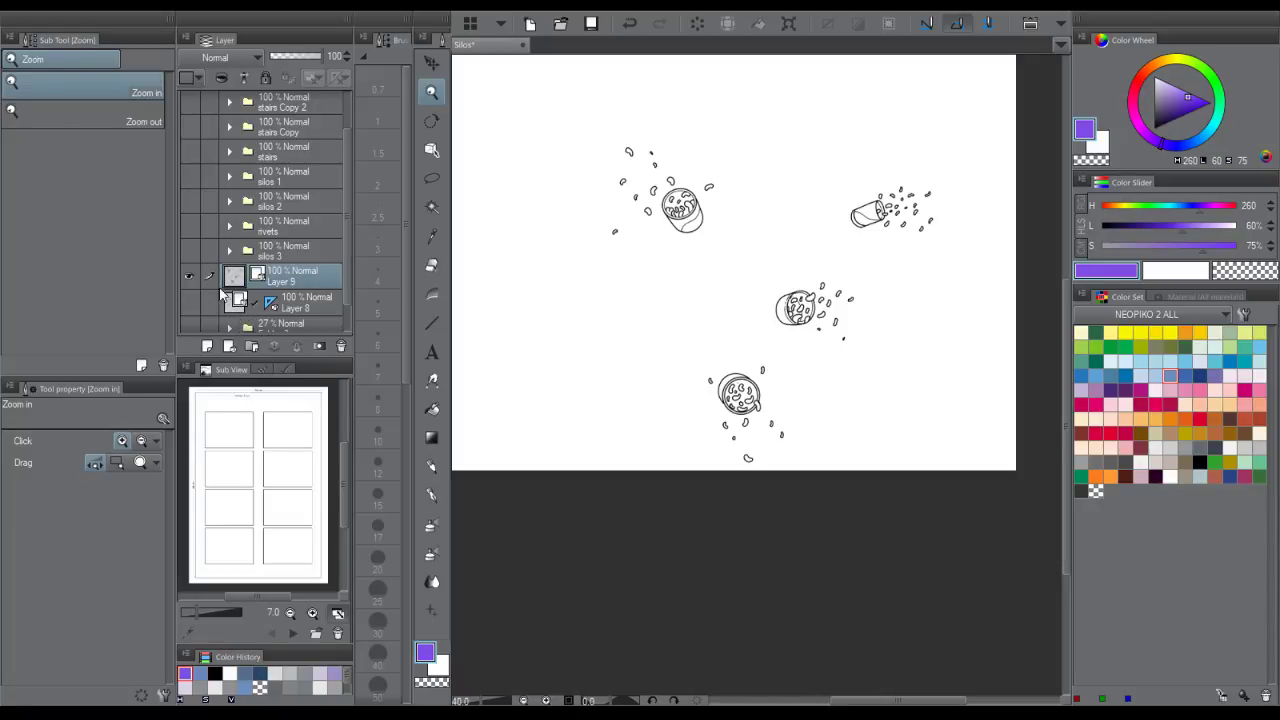
{"action": "left_click", "coordinate": [189, 275]}
{"action": "left_click", "coordinate": [189, 276]}
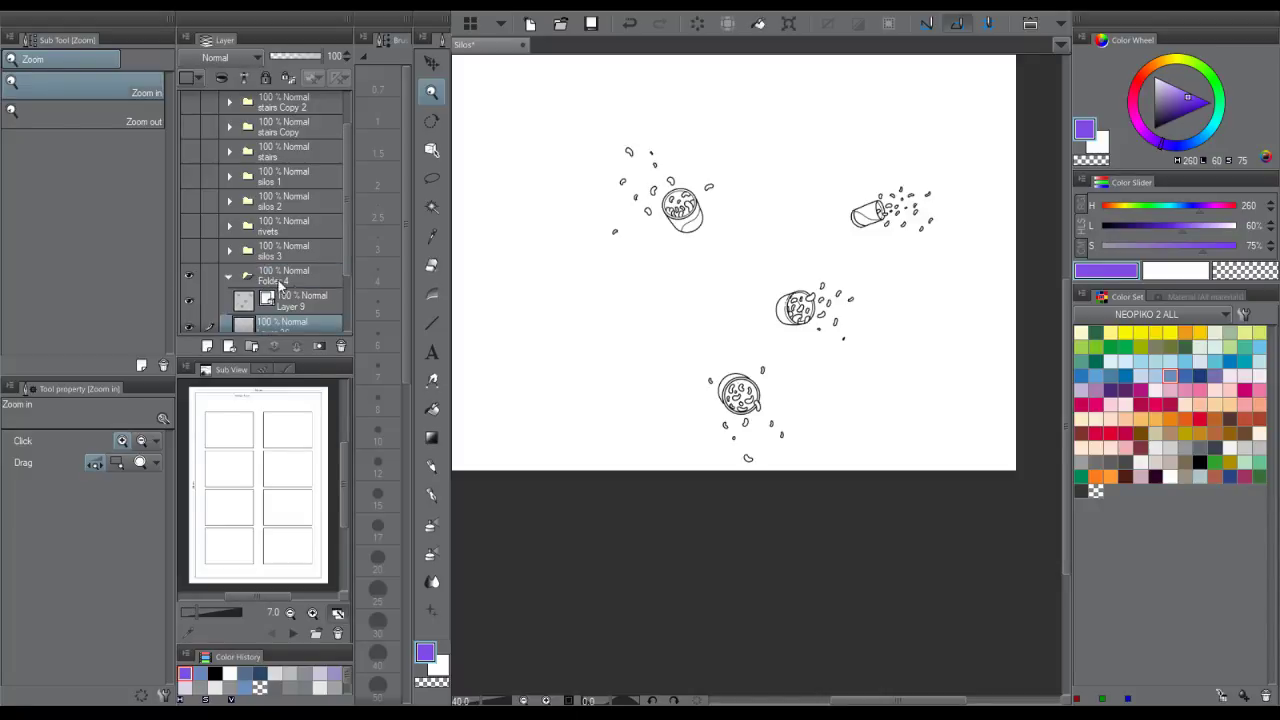
- Name the folder that holds Layer 9 and the new layer beneath it "pees"
{"action": "left_click", "coordinate": [270, 284]}
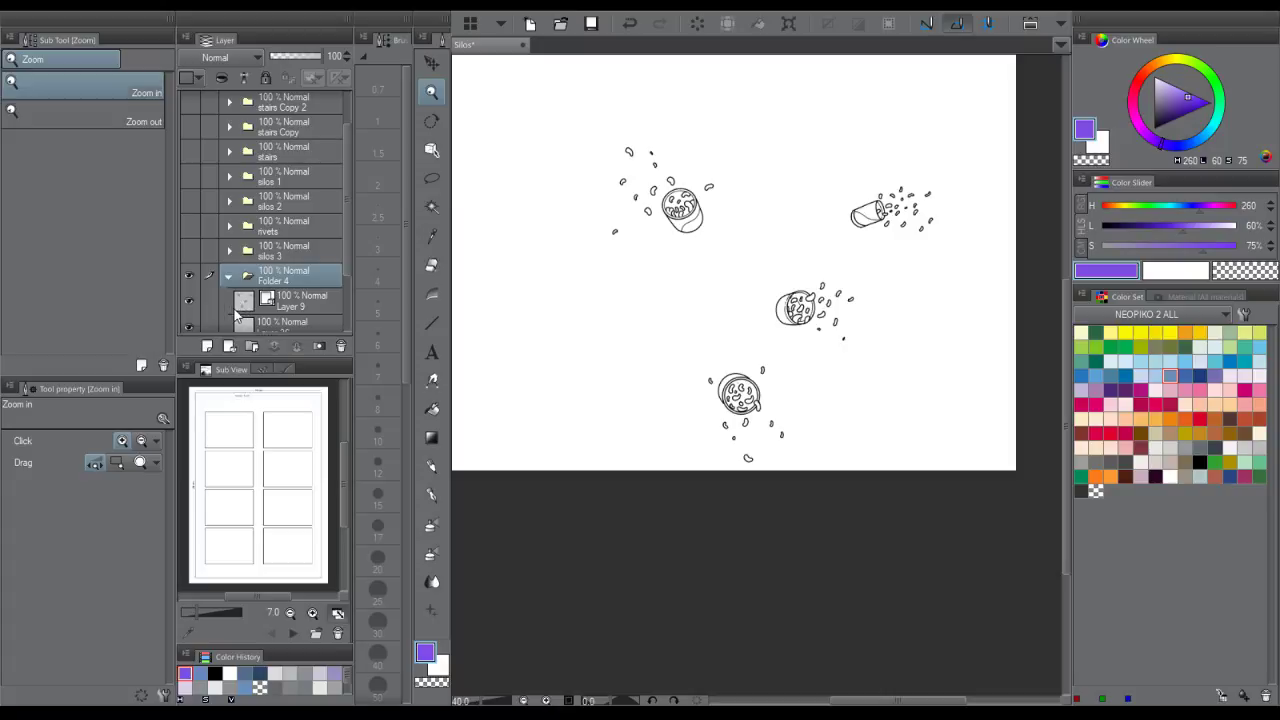
{"action": "left_click", "coordinate": [297, 312]}
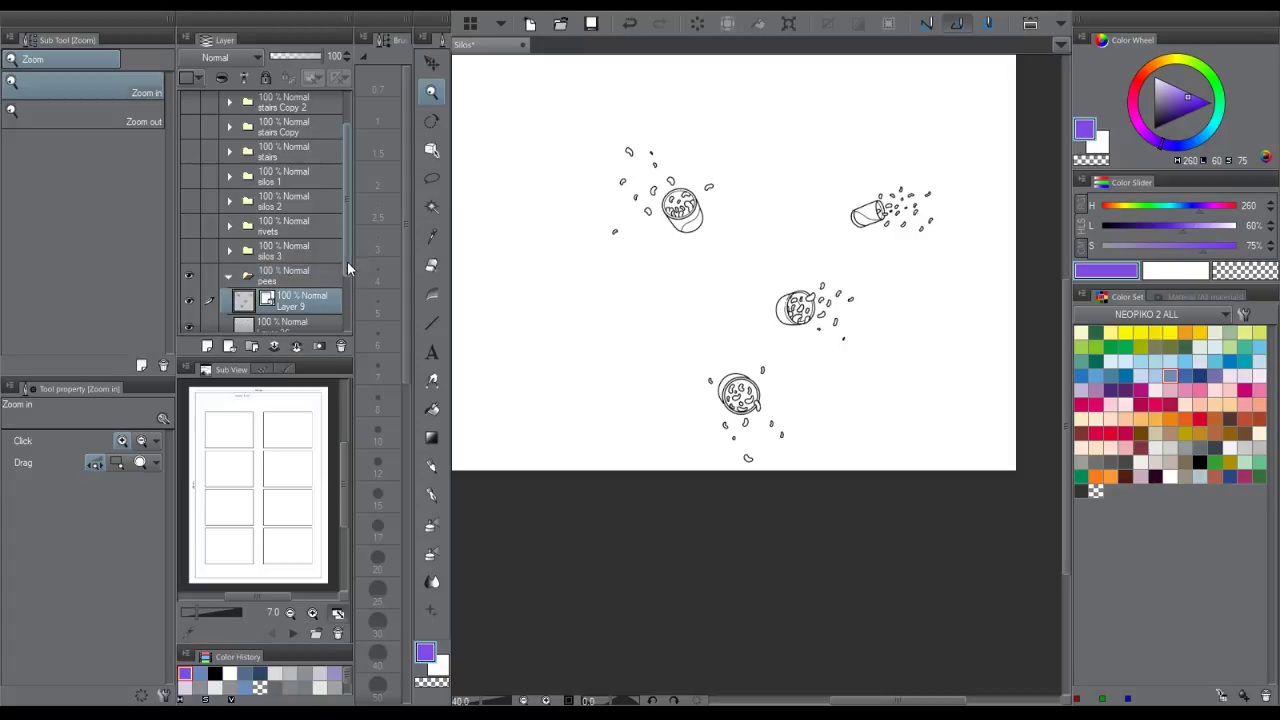
{"action": "left_click_drag", "start_coordinate": [347, 261], "coordinate": [347, 283]}
- On Layer 36, auto-select the cans and peas via their background, fill them with light green and deselect
{"action": "key", "text": "w"}
{"action": "left_click", "coordinate": [297, 294]}
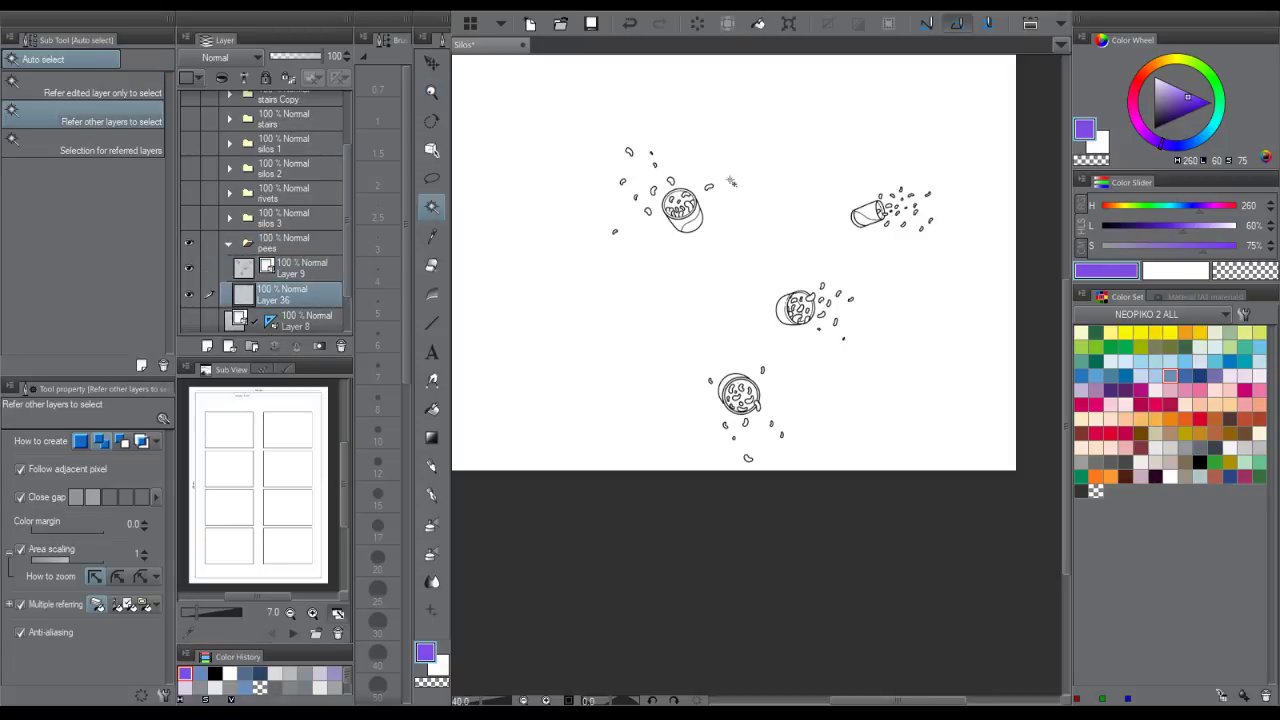
{"action": "left_click", "coordinate": [812, 141]}
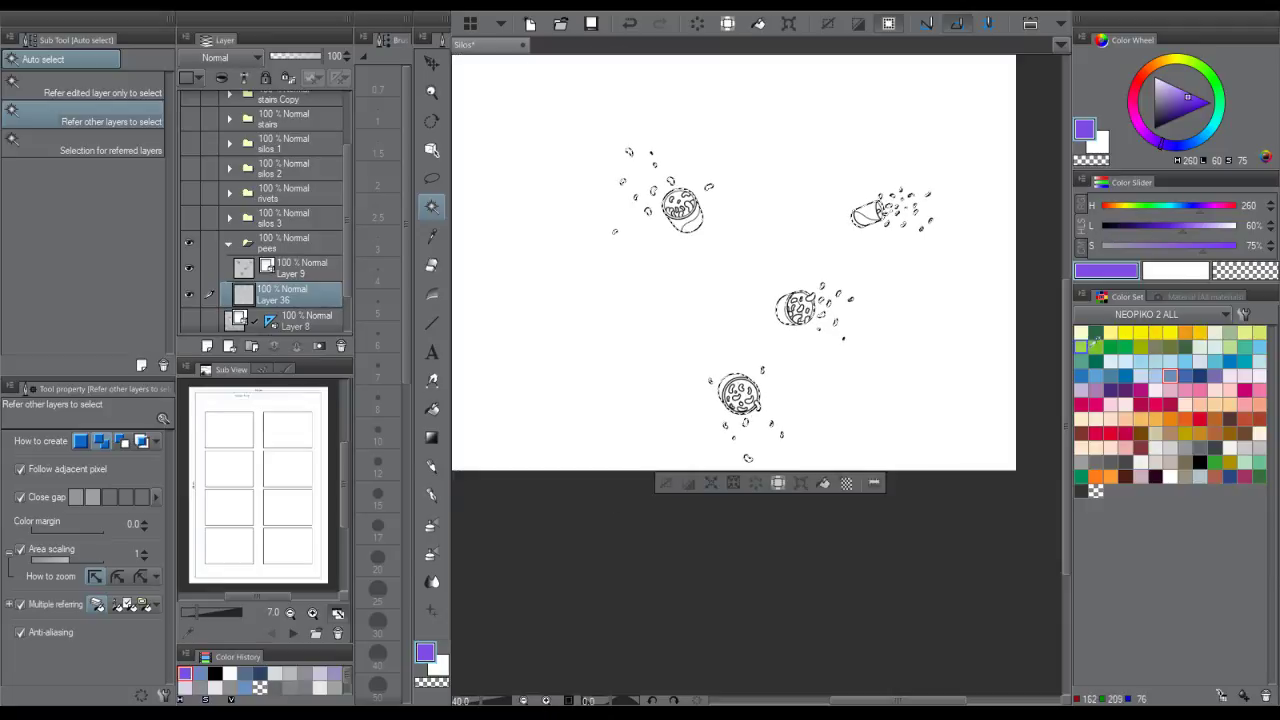
{"action": "left_click", "coordinate": [1082, 347]}
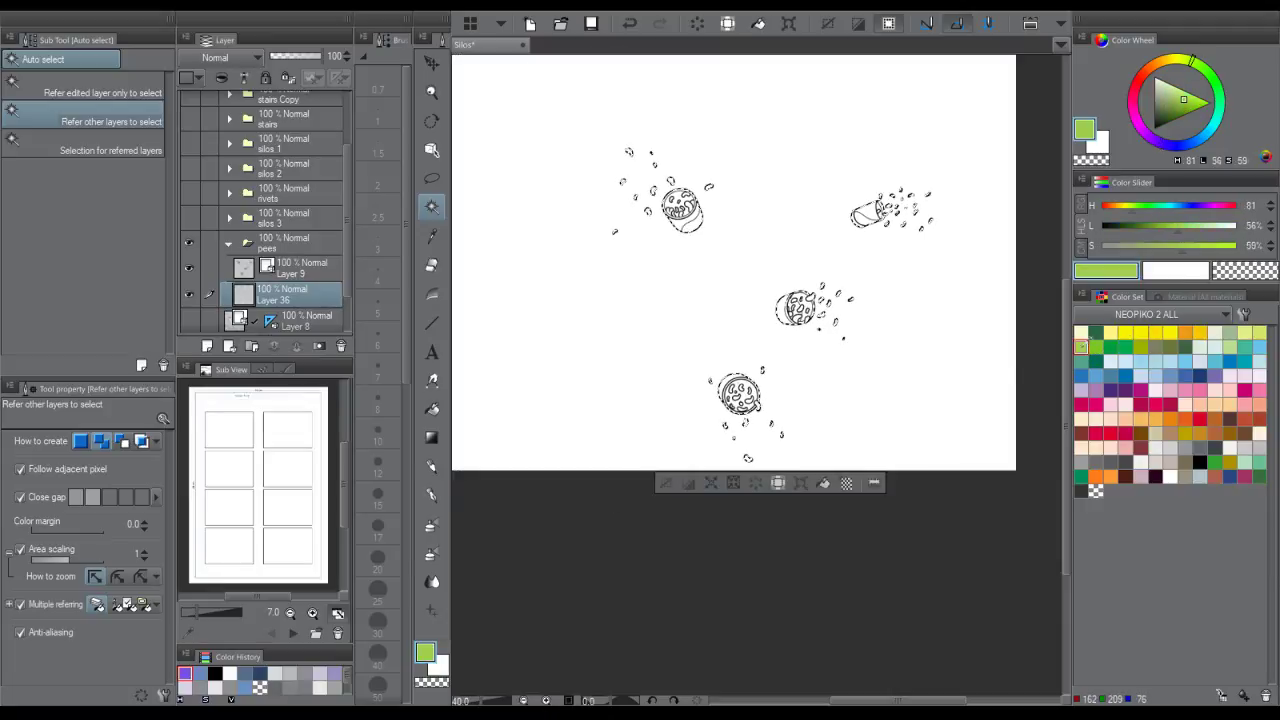
{"action": "left_click", "coordinate": [822, 483]}
{"action": "key", "text": "ctrl+space"}
{"action": "mouse_move", "coordinate": [863, 383]}
{"action": "left_mouse_down"}
{"action": "mouse_move", "coordinate": [880, 372]}
{"action": "mouse_move", "coordinate": [864, 367]}
{"action": "left_mouse_up"}
{"action": "key", "text": "ctrl+d"}
- Fill the rim and the lower curved label area of the upper-left can with pale cream
{"action": "left_click_drag", "start_coordinate": [687, 240], "coordinate": [711, 302]}
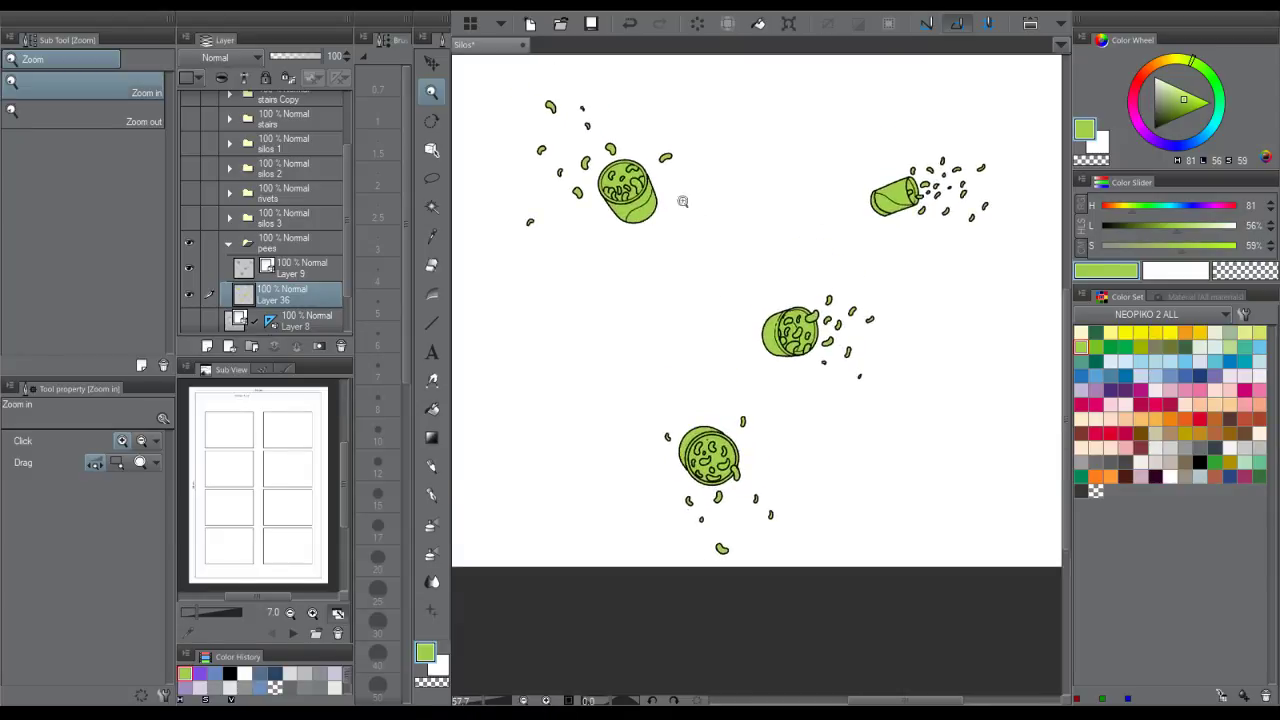
{"action": "left_click_drag", "start_coordinate": [622, 178], "coordinate": [678, 143]}
{"action": "scroll", "coordinate": [677, 191], "scroll_direction": "down", "scroll_amount": 3}
{"action": "scroll", "coordinate": [680, 200], "scroll_direction": "up", "scroll_amount": 6}
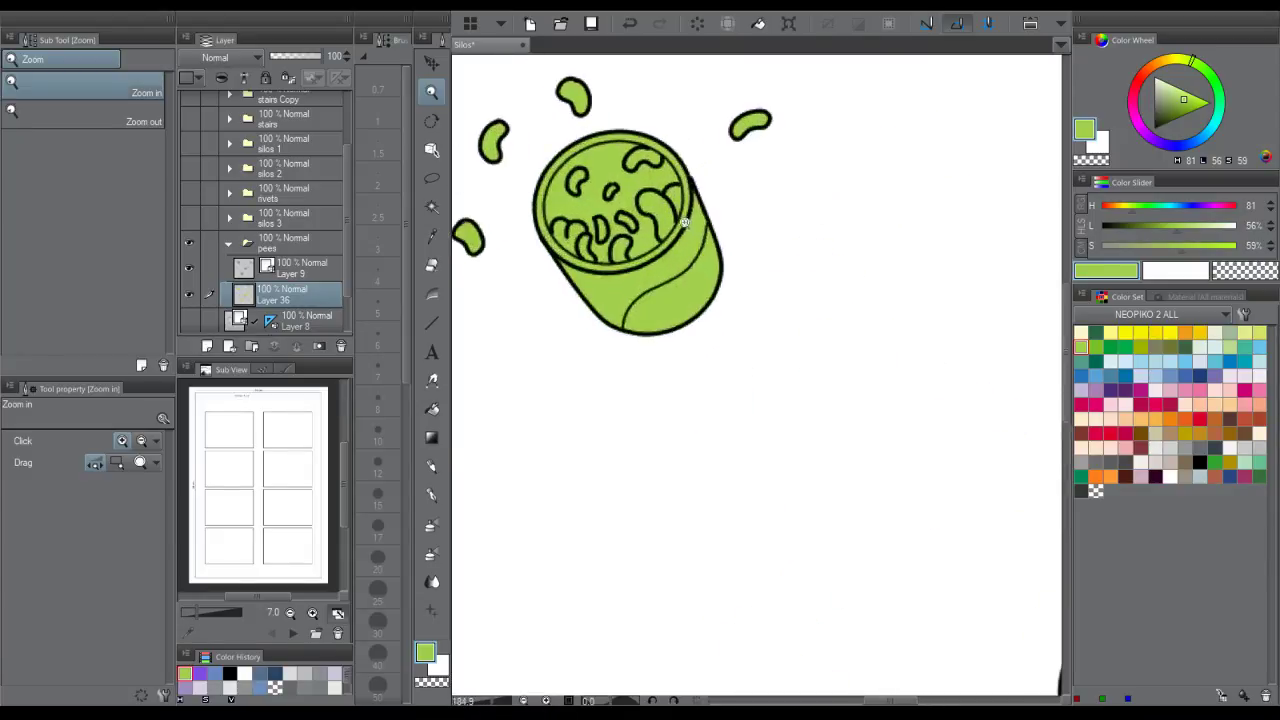
{"action": "key", "text": "g"}
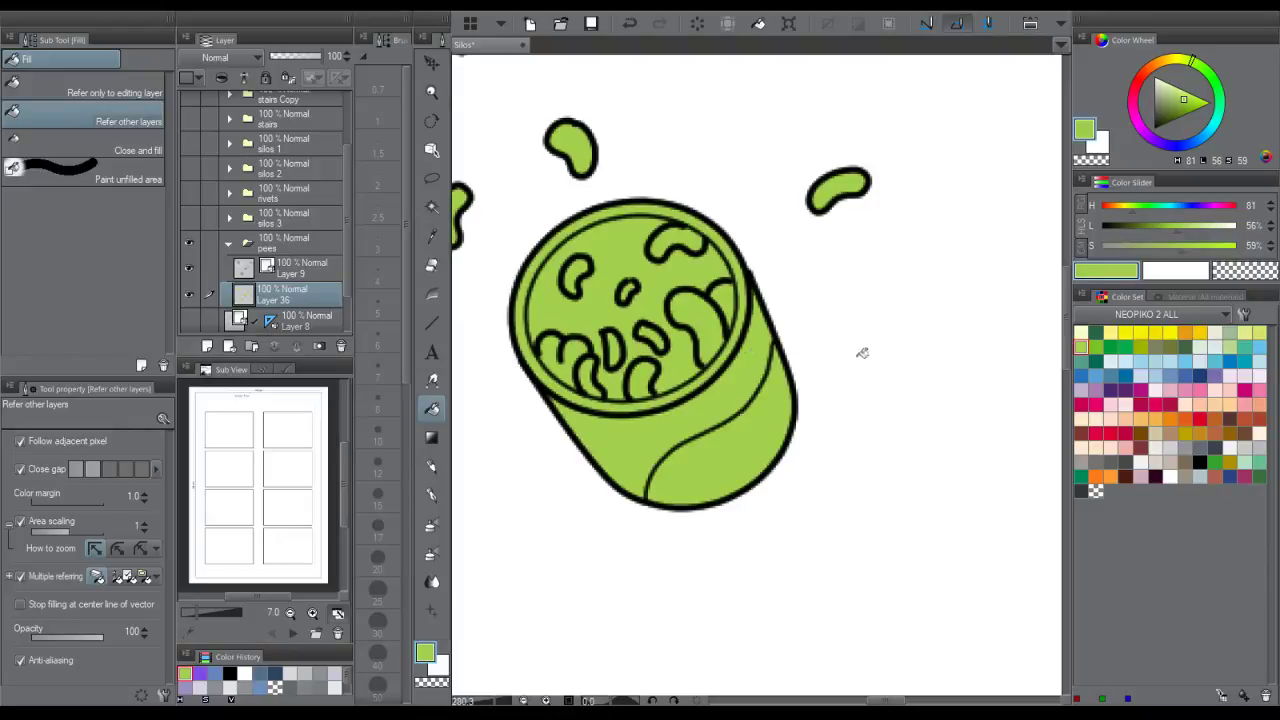
{"action": "left_click", "coordinate": [1081, 332]}
{"action": "left_click", "coordinate": [750, 265]}
{"action": "left_click", "coordinate": [721, 208]}
{"action": "left_click", "coordinate": [578, 223]}
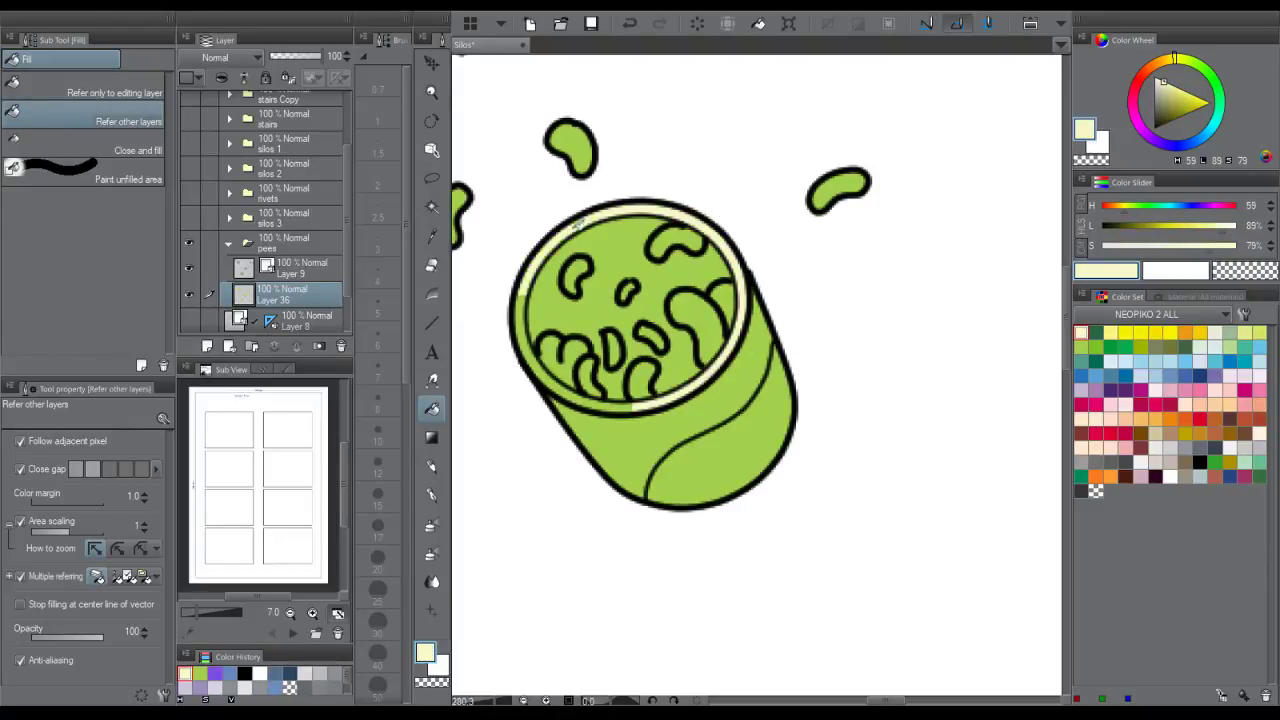
{"action": "left_click", "coordinate": [532, 346]}
{"action": "left_click", "coordinate": [613, 407]}
{"action": "key", "text": "ctrl+space"}
{"action": "left_click_drag", "start_coordinate": [734, 430], "coordinate": [713, 460]}
{"action": "left_click", "coordinate": [729, 443]}
- Darken the can's green to 32% luminosity and fill the interior of the upper-left can between the peas
{"action": "key", "text": "ctrl+space"}
{"action": "left_click_drag", "start_coordinate": [812, 322], "coordinate": [840, 288]}
{"action": "left_click", "coordinate": [700, 372], "text": "alt"}
{"action": "left_click_drag", "start_coordinate": [1181, 230], "coordinate": [1145, 231]}
{"action": "left_click", "coordinate": [632, 284]}
{"action": "key", "text": "ctrl+space"}
{"action": "left_click_drag", "start_coordinate": [738, 243], "coordinate": [752, 272]}
{"action": "left_click", "coordinate": [681, 330]}
{"action": "left_click", "coordinate": [679, 328]}
{"action": "left_click", "coordinate": [625, 365]}
{"action": "key", "text": "p"}
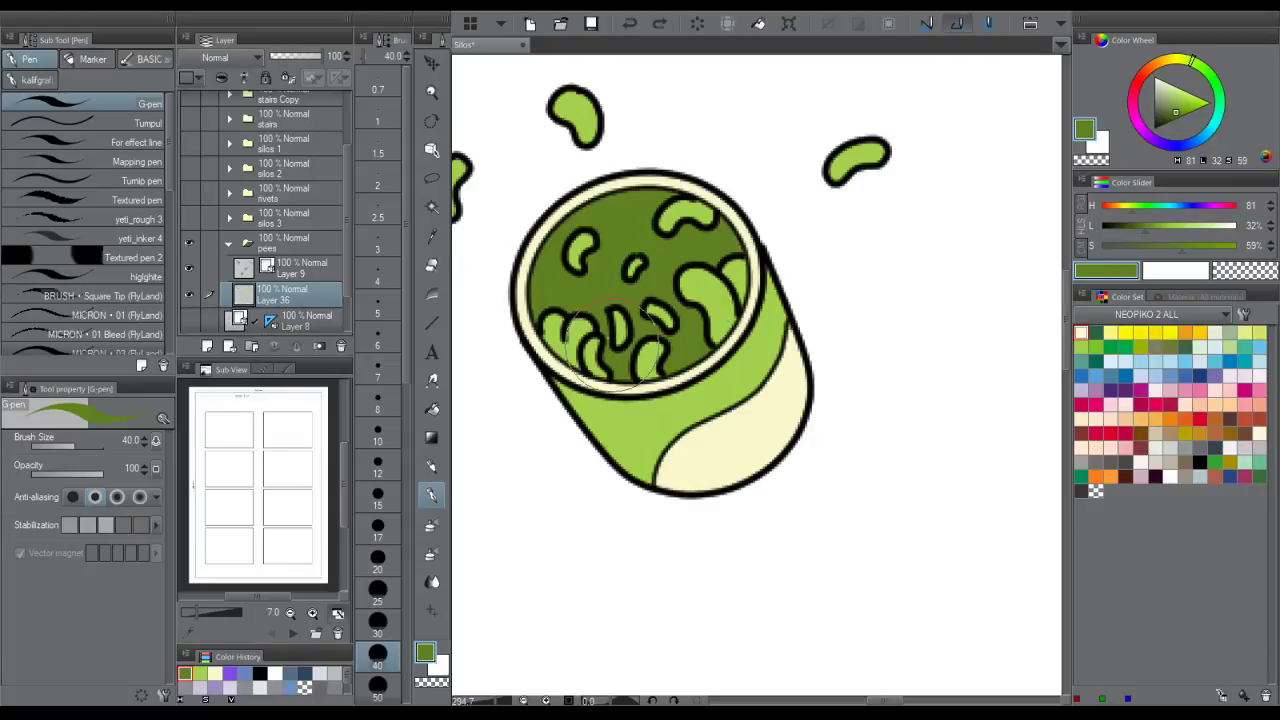
- Fill the upper part of the opening of the tipped can at the drawing's right with dark green
{"action": "key", "text": "ctrl+space"}
{"action": "left_click_drag", "start_coordinate": [715, 290], "coordinate": [690, 325]}
{"action": "key", "text": "space"}
{"action": "left_click_drag", "start_coordinate": [962, 294], "coordinate": [832, 263]}
{"action": "left_click", "coordinate": [835, 262]}
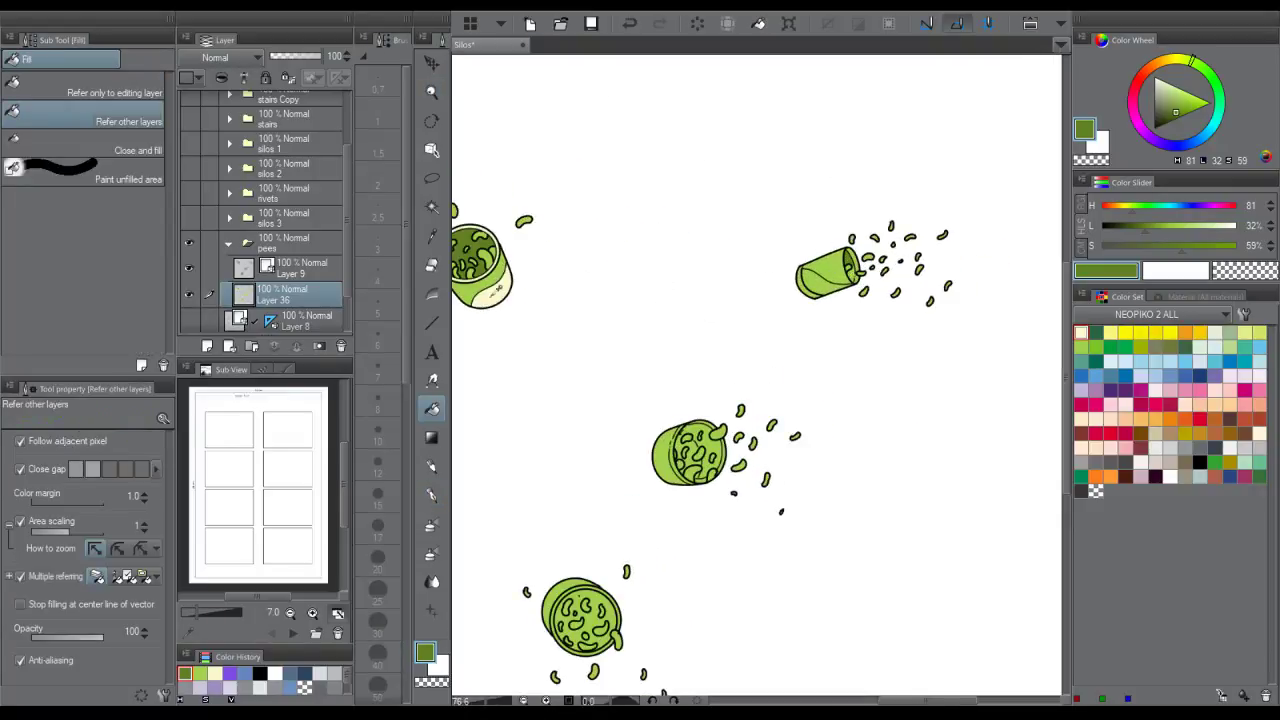
- Pick the pale cream from the first can and fill the tipped can's curved label area and rim
{"action": "left_click", "coordinate": [496, 292], "text": "alt"}
{"action": "key", "text": "ctrl+space"}
{"action": "mouse_move", "coordinate": [868, 288]}
{"action": "left_mouse_down"}
{"action": "mouse_move", "coordinate": [885, 235]}
{"action": "mouse_move", "coordinate": [847, 187]}
{"action": "left_mouse_up"}
{"action": "left_click", "coordinate": [757, 270]}
{"action": "key", "text": "ctrl+space"}
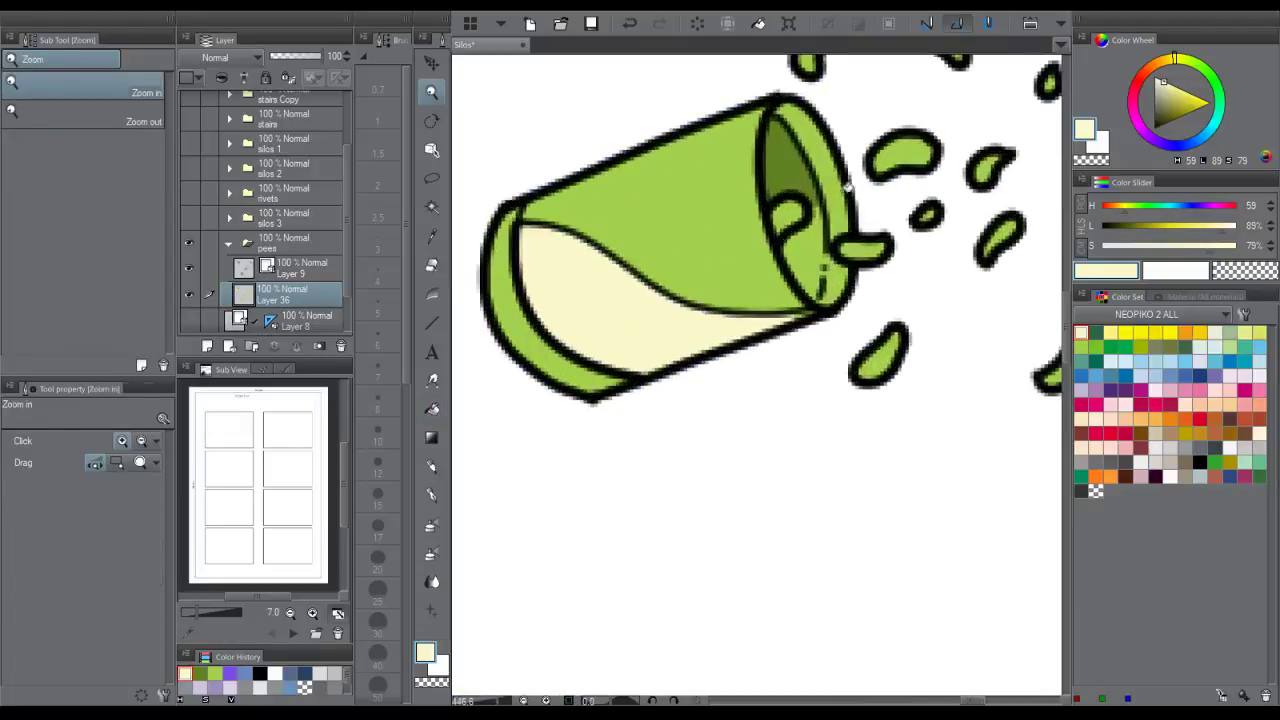
{"action": "left_click", "coordinate": [848, 186]}
{"action": "left_click", "coordinate": [838, 278]}
- Pick the dark green and fill the remaining interior of the tipped can
{"action": "key", "text": "p"}
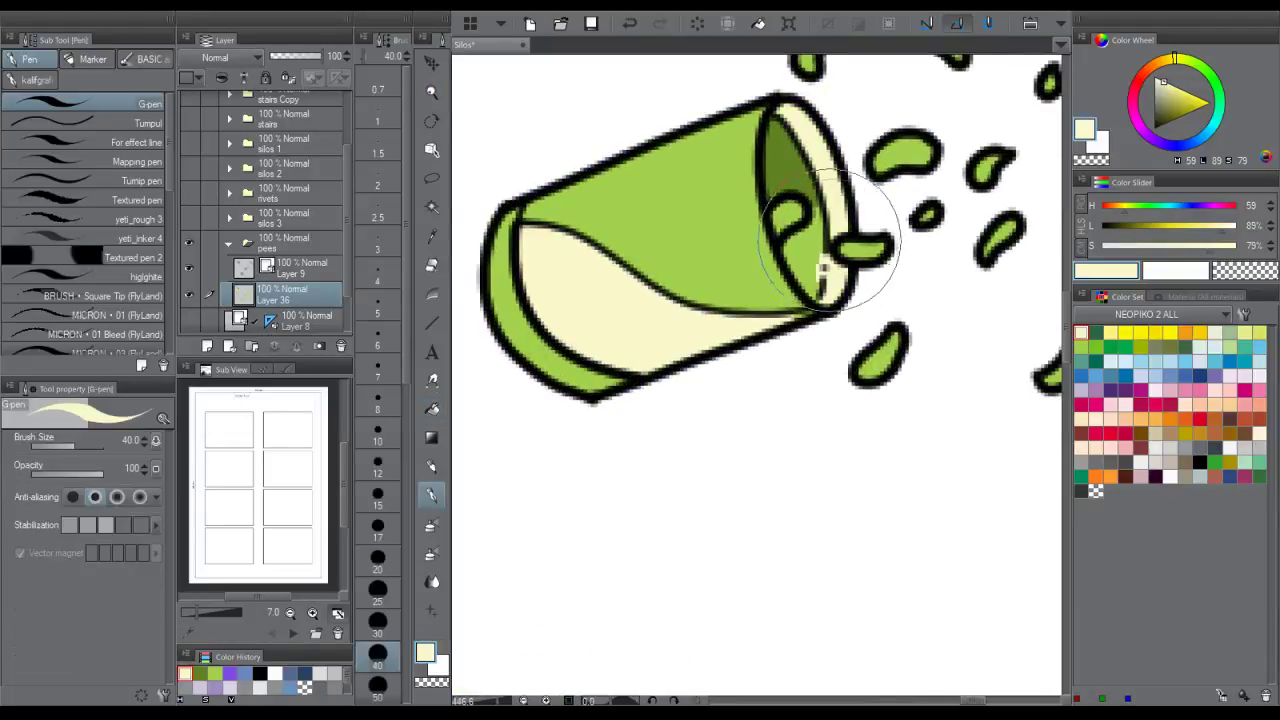
{"action": "left_click", "coordinate": [807, 274], "text": "alt"}
{"action": "left_click", "coordinate": [805, 190], "text": "alt"}
{"action": "key", "text": "g"}
{"action": "left_click", "coordinate": [809, 238]}
{"action": "key", "text": "p"}
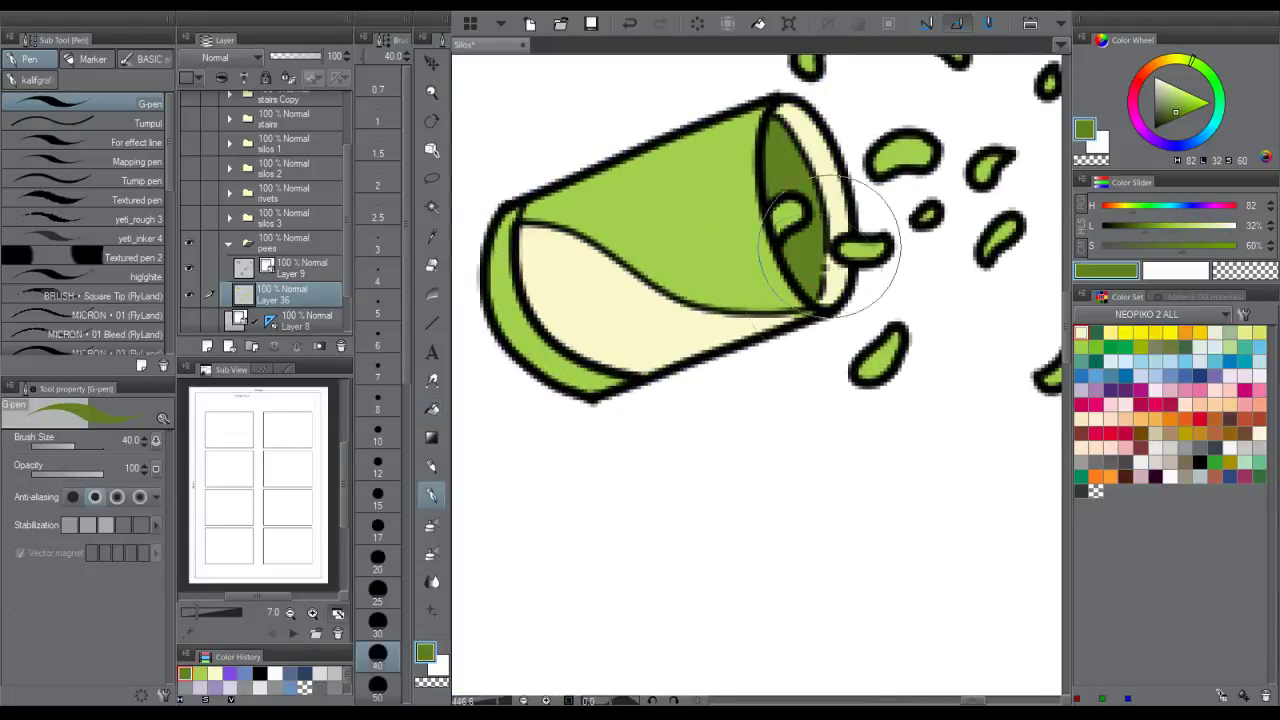
{"action": "key", "text": "ctrl+space"}
{"action": "mouse_move", "coordinate": [874, 198]}
{"action": "left_mouse_down"}
{"action": "mouse_move", "coordinate": [838, 226]}
{"action": "mouse_move", "coordinate": [857, 181]}
{"action": "left_mouse_up"}
- Fill all rim sections of the middle can with pale cream from the recent colors
{"action": "key", "text": "g"}
{"action": "left_click", "coordinate": [826, 259], "text": "alt"}
{"action": "key", "text": "space"}
{"action": "left_click_drag", "start_coordinate": [806, 325], "coordinate": [897, 99]}
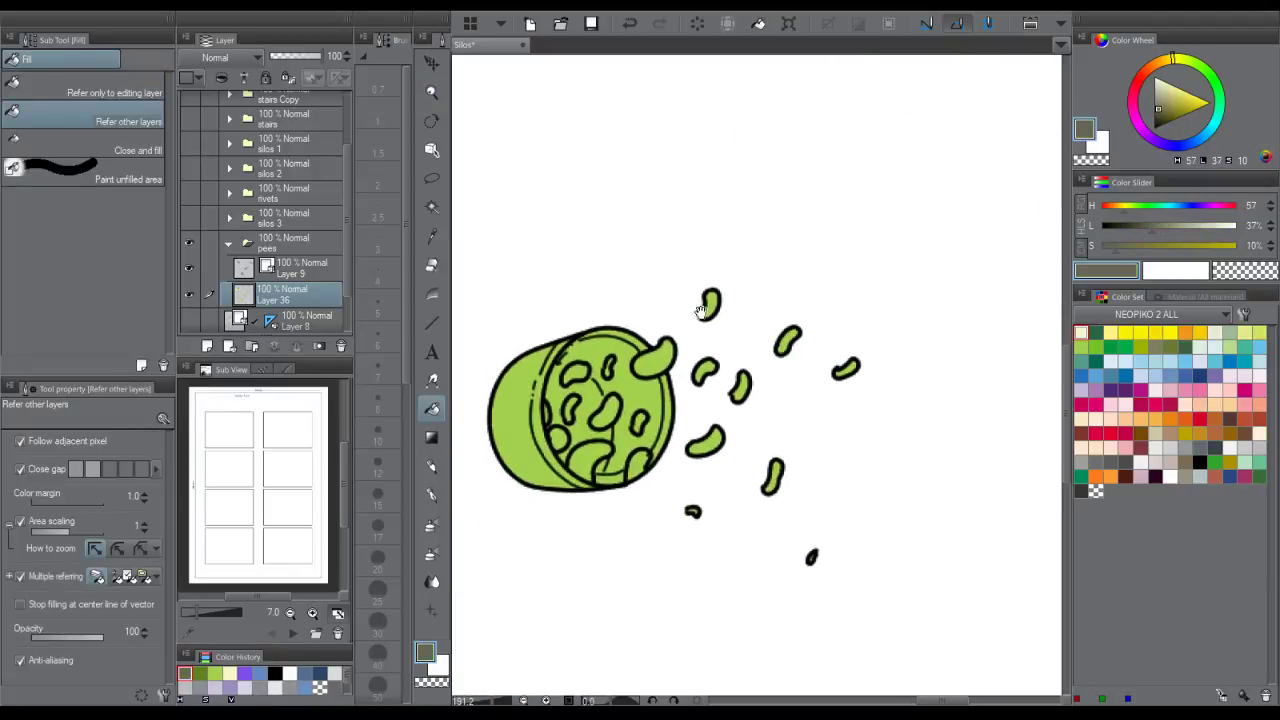
{"action": "scroll", "coordinate": [673, 341], "scroll_direction": "up", "scroll_amount": 2}
{"action": "key", "text": "ctrl+space"}
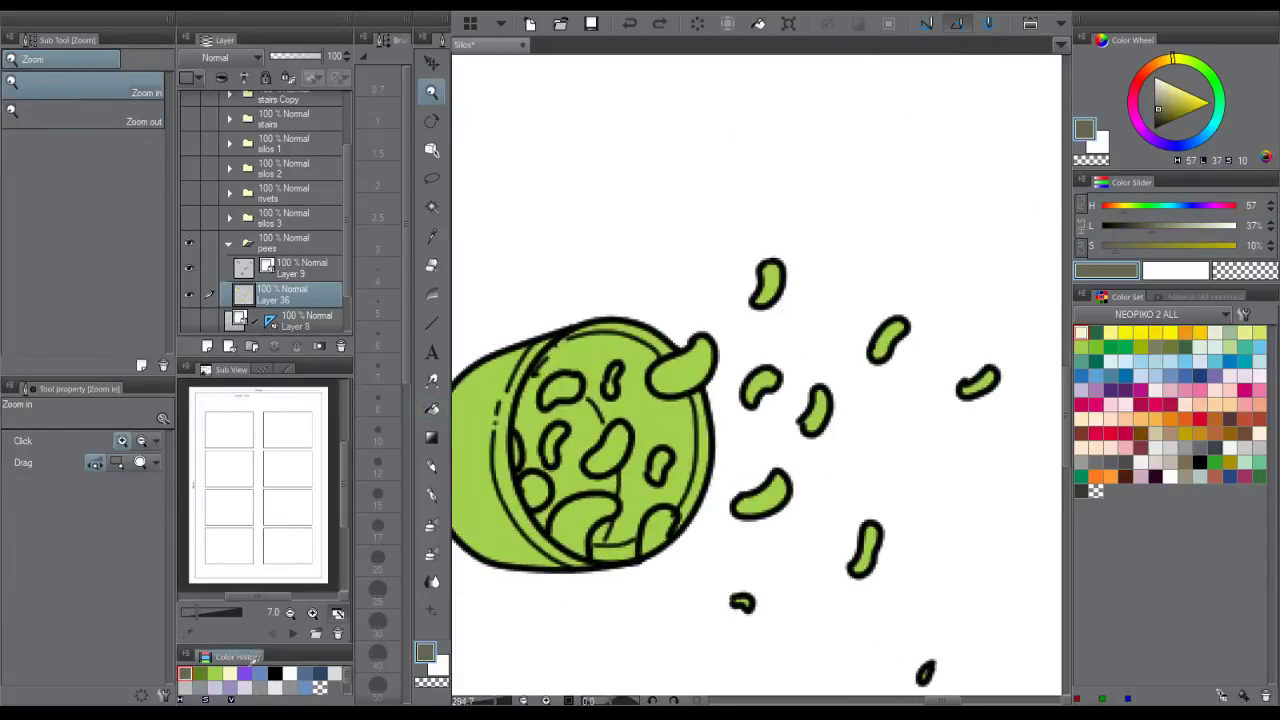
{"action": "left_click", "coordinate": [230, 674]}
{"action": "left_click_drag", "start_coordinate": [546, 480], "coordinate": [564, 473]}
{"action": "left_click", "coordinate": [504, 385]}
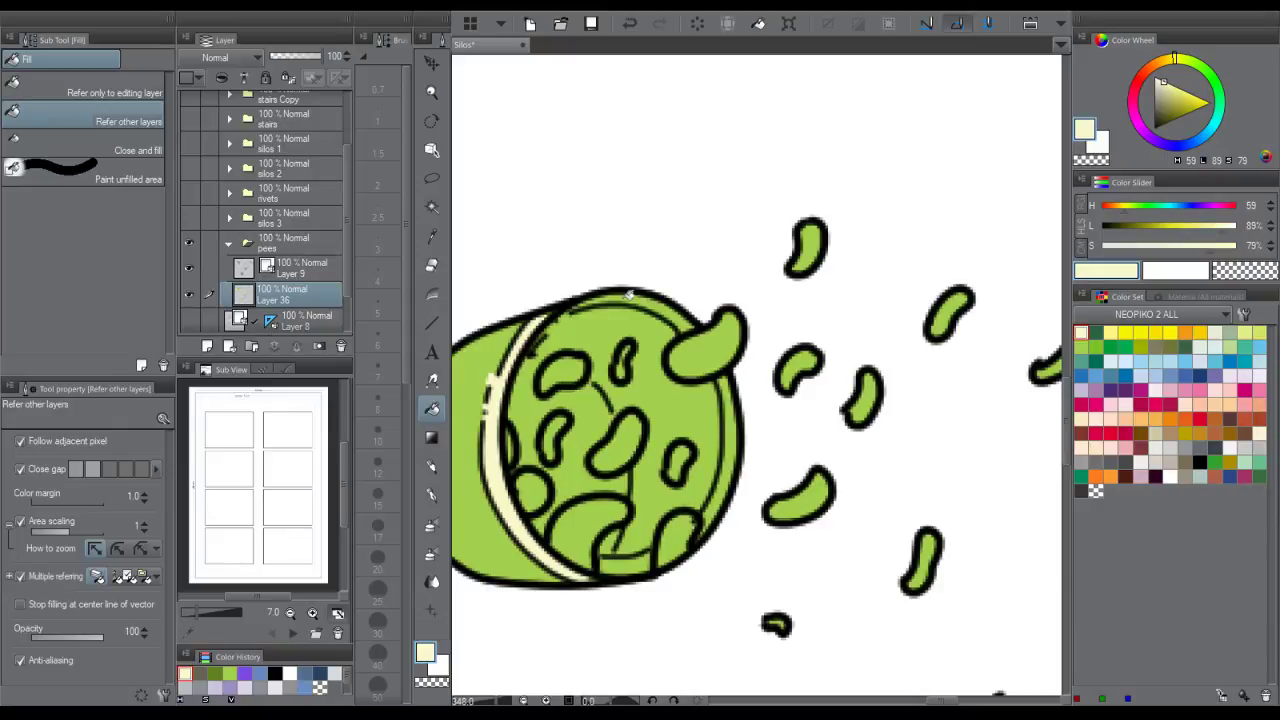
{"action": "left_click", "coordinate": [629, 295]}
{"action": "left_click", "coordinate": [735, 428]}
- Retouch the middle can's body beside the broken rim outline with light green using the G-pen at size 25
{"action": "key", "text": "p"}
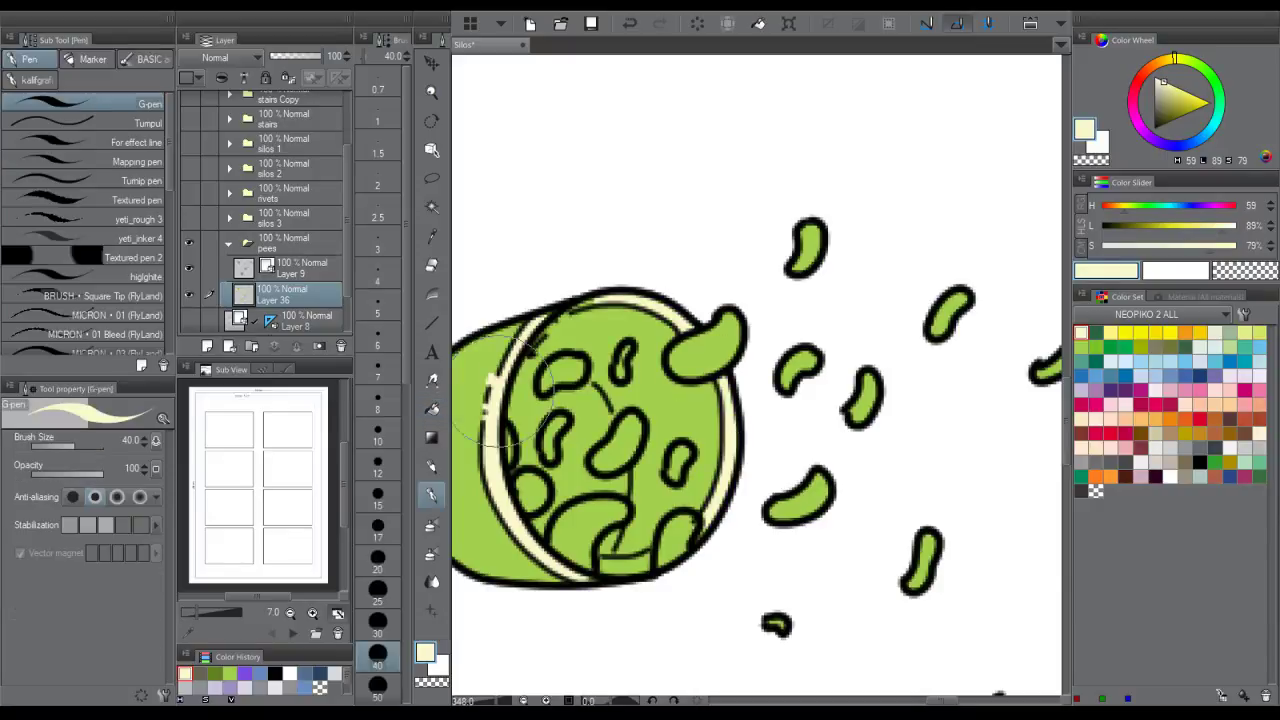
{"action": "left_click", "coordinate": [482, 389], "text": "alt"}
{"action": "left_click_drag", "start_coordinate": [492, 388], "coordinate": [502, 357]}
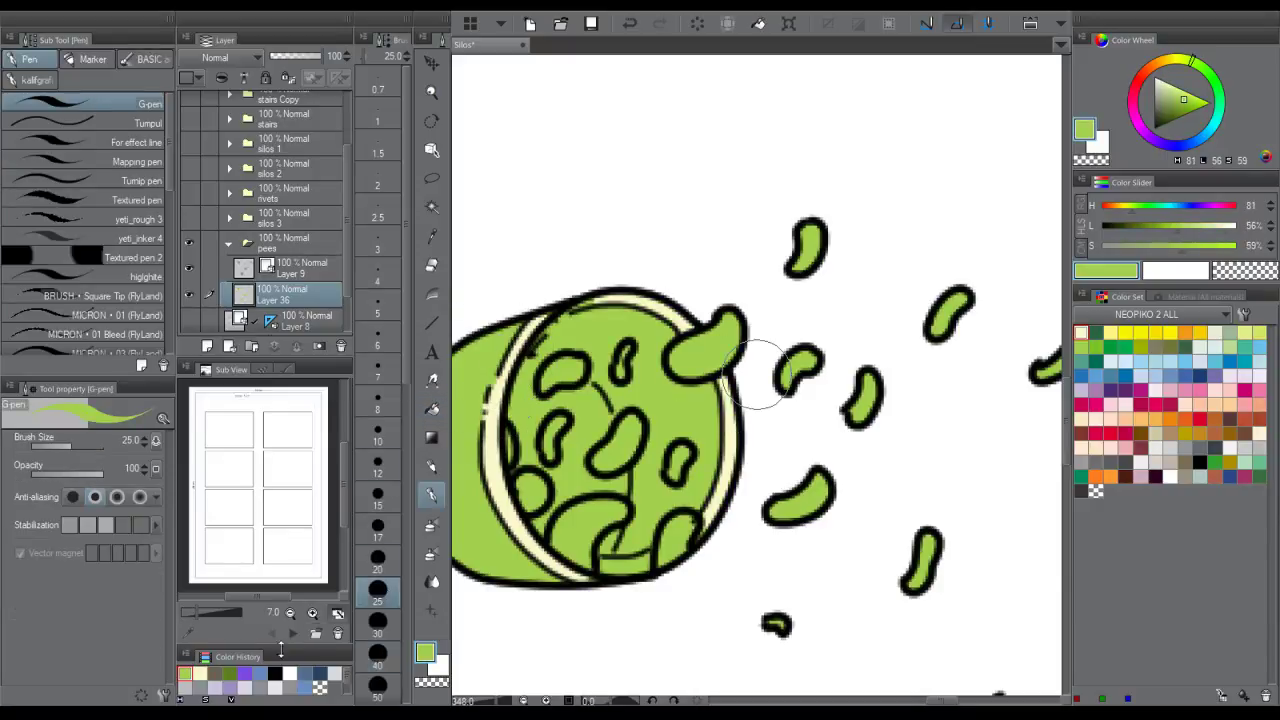
- Fill the interior of the middle can between the peas with the recent dark green
{"action": "left_click", "coordinate": [230, 674]}
{"action": "key", "text": "g"}
{"action": "left_click", "coordinate": [547, 426]}
{"action": "left_click", "coordinate": [609, 406]}
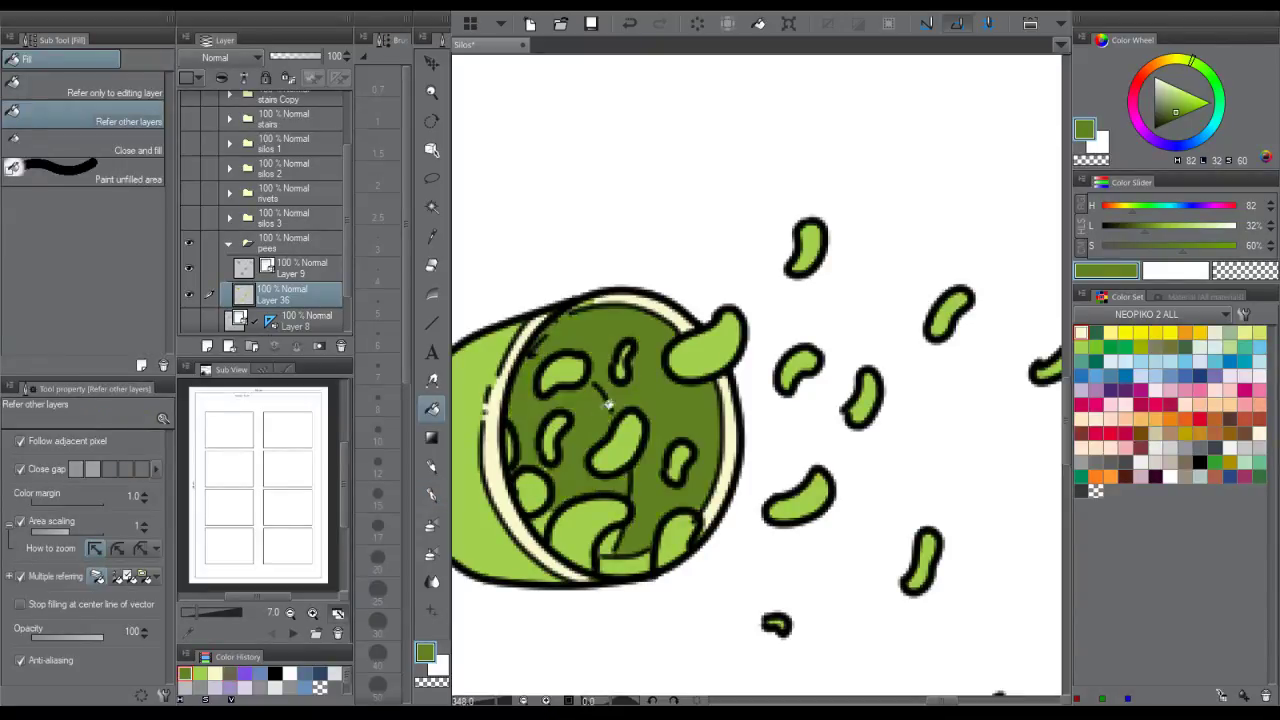
{"action": "key", "text": "p"}
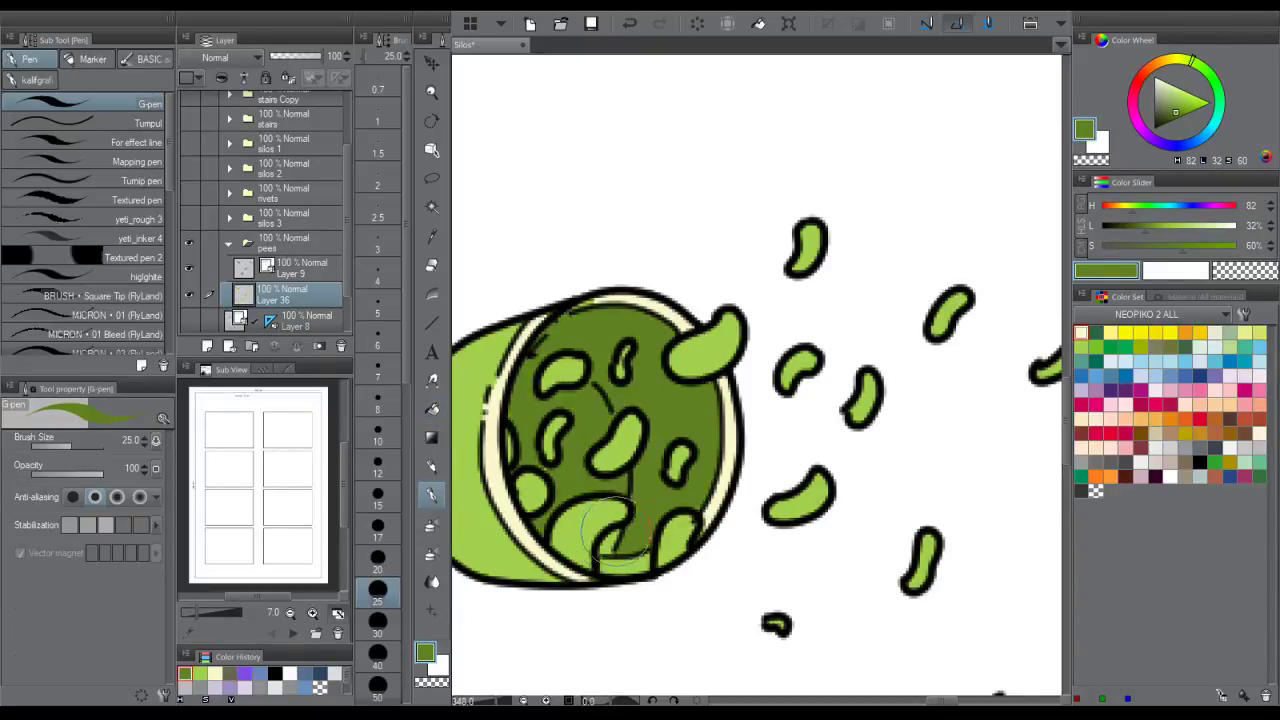
- Fill the interior of the lowest can with dark green
{"action": "key", "text": "ctrl+space"}
{"action": "left_click_drag", "start_coordinate": [715, 423], "coordinate": [731, 436]}
{"action": "left_click_drag", "start_coordinate": [620, 547], "coordinate": [655, 520]}
{"action": "key", "text": "g"}
{"action": "left_click", "coordinate": [669, 451]}
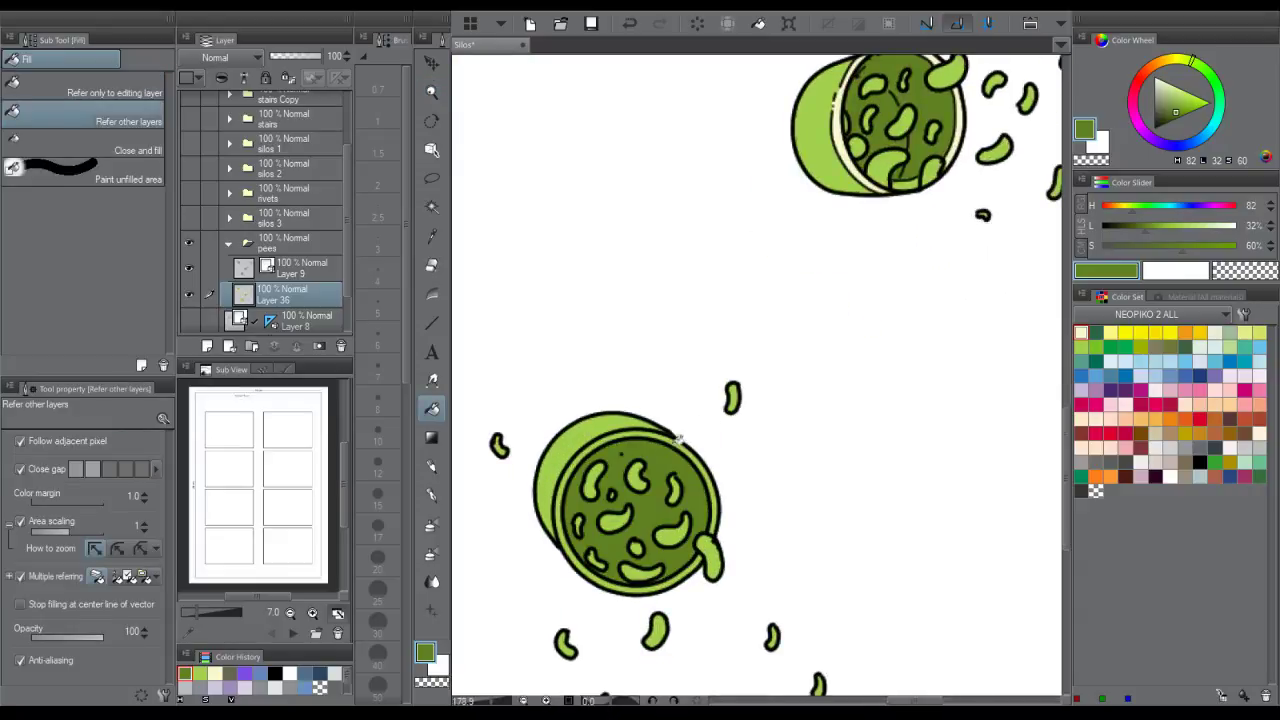
- Fill all rim sections of the lowest can with pale cream
{"action": "key", "text": "ctrl+space"}
{"action": "left_click_drag", "start_coordinate": [653, 466], "coordinate": [617, 478]}
{"action": "left_click", "coordinate": [215, 673]}
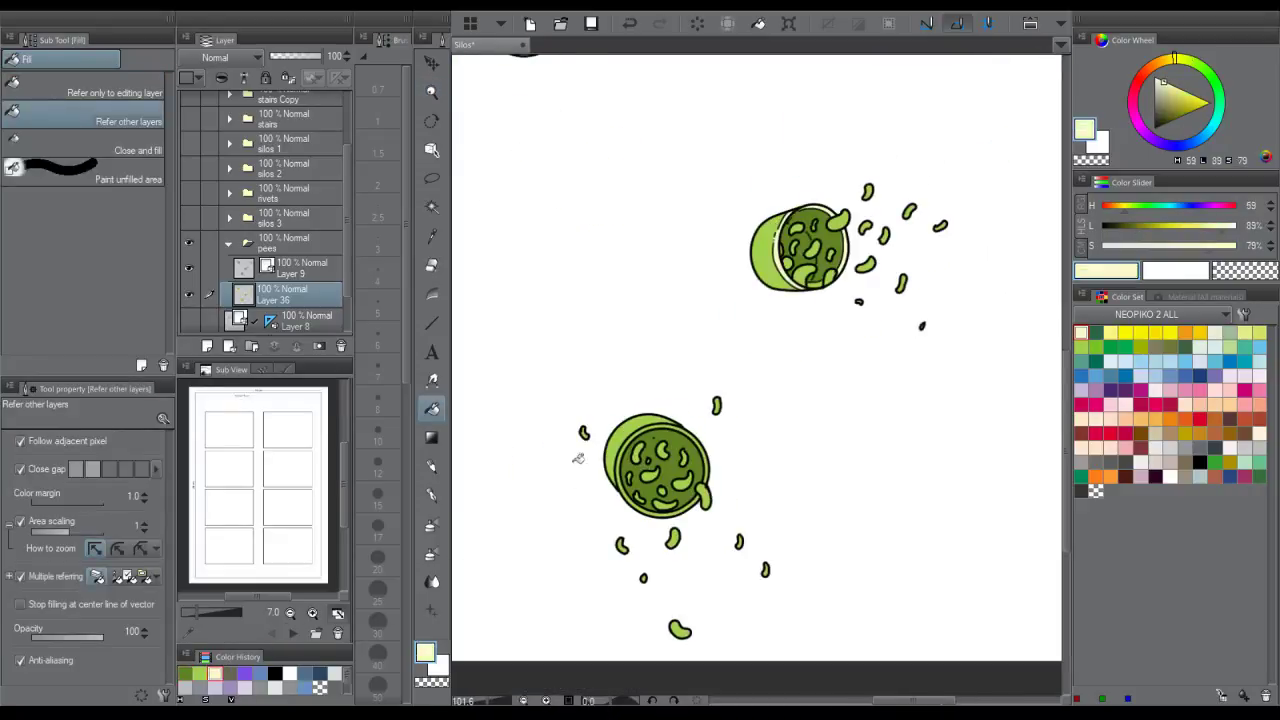
{"action": "scroll", "coordinate": [674, 438], "scroll_direction": "up", "scroll_amount": 3}
{"action": "left_click", "coordinate": [757, 493]}
{"action": "left_click", "coordinate": [721, 578]}
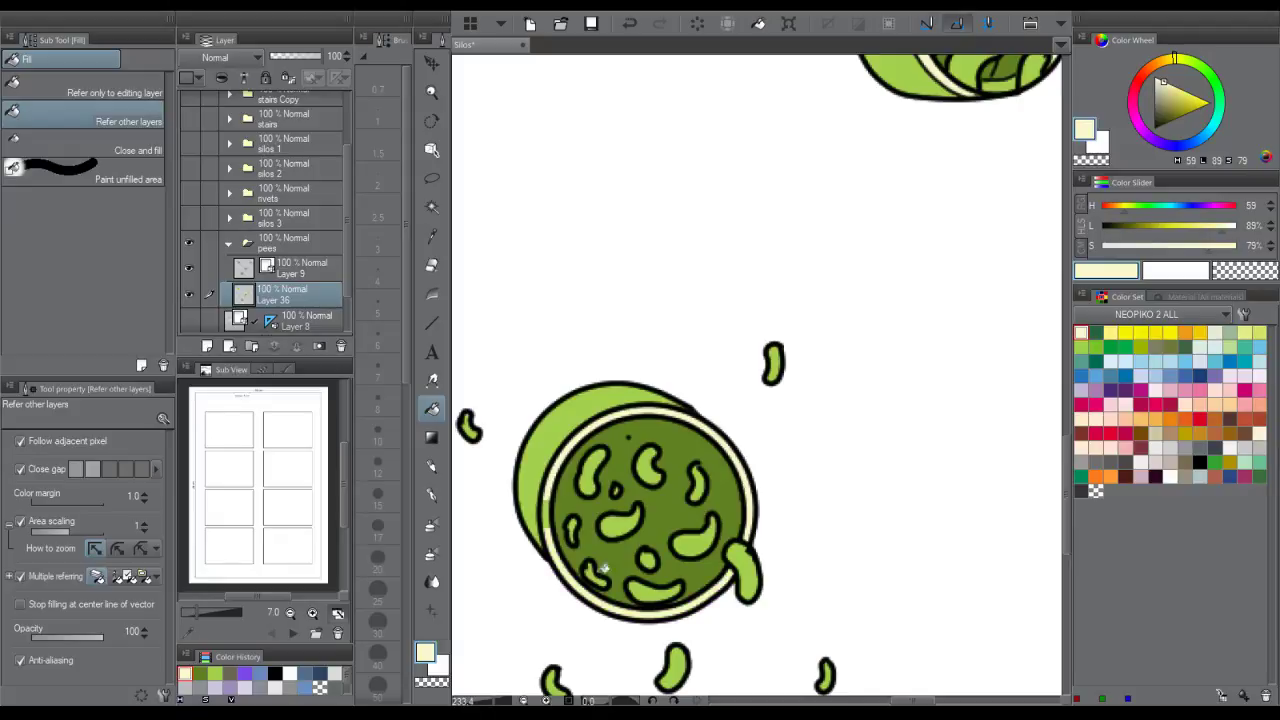
{"action": "left_click", "coordinate": [550, 519]}
- Draw a curved pale cream label edge across the middle can's body and fill the area below it
{"action": "key", "text": "ctrl+space"}
{"action": "left_click_drag", "start_coordinate": [777, 361], "coordinate": [746, 387]}
{"action": "left_click_drag", "start_coordinate": [804, 346], "coordinate": [768, 447]}
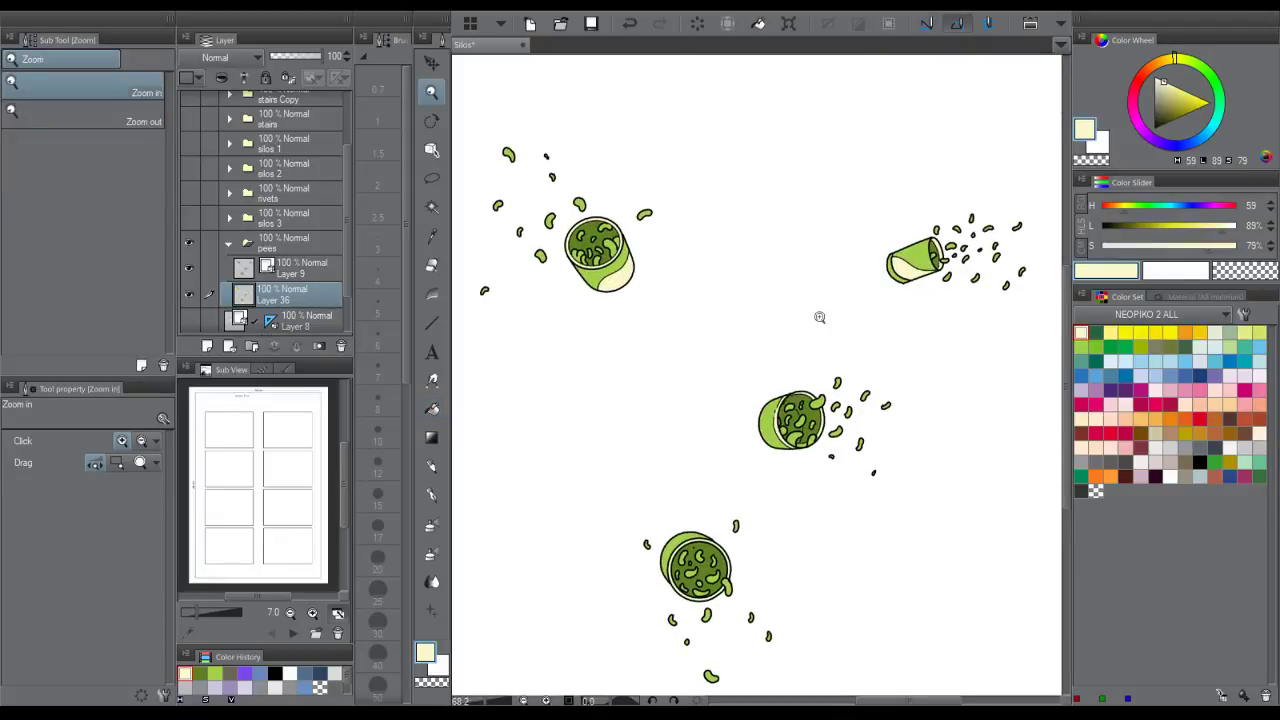
{"action": "left_click_drag", "start_coordinate": [829, 350], "coordinate": [940, 245]}
{"action": "key", "text": "ctrl+space"}
{"action": "left_click_drag", "start_coordinate": [752, 472], "coordinate": [870, 410]}
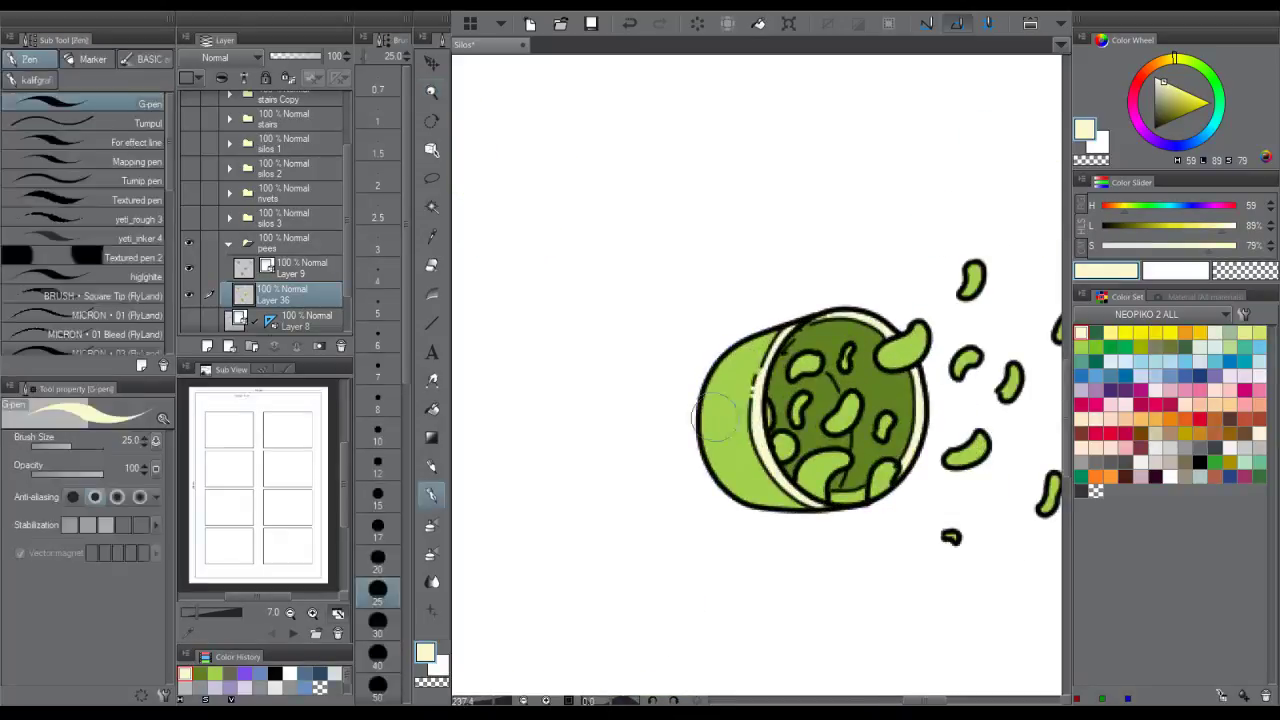
{"action": "left_click_drag", "start_coordinate": [702, 412], "coordinate": [767, 463]}
{"action": "key", "text": "g"}
{"action": "left_click", "coordinate": [738, 483]}
- Add a matching pale cream label area to the side of the lowest can
{"action": "key", "text": "ctrl+space"}
{"action": "left_click_drag", "start_coordinate": [847, 388], "coordinate": [774, 461]}
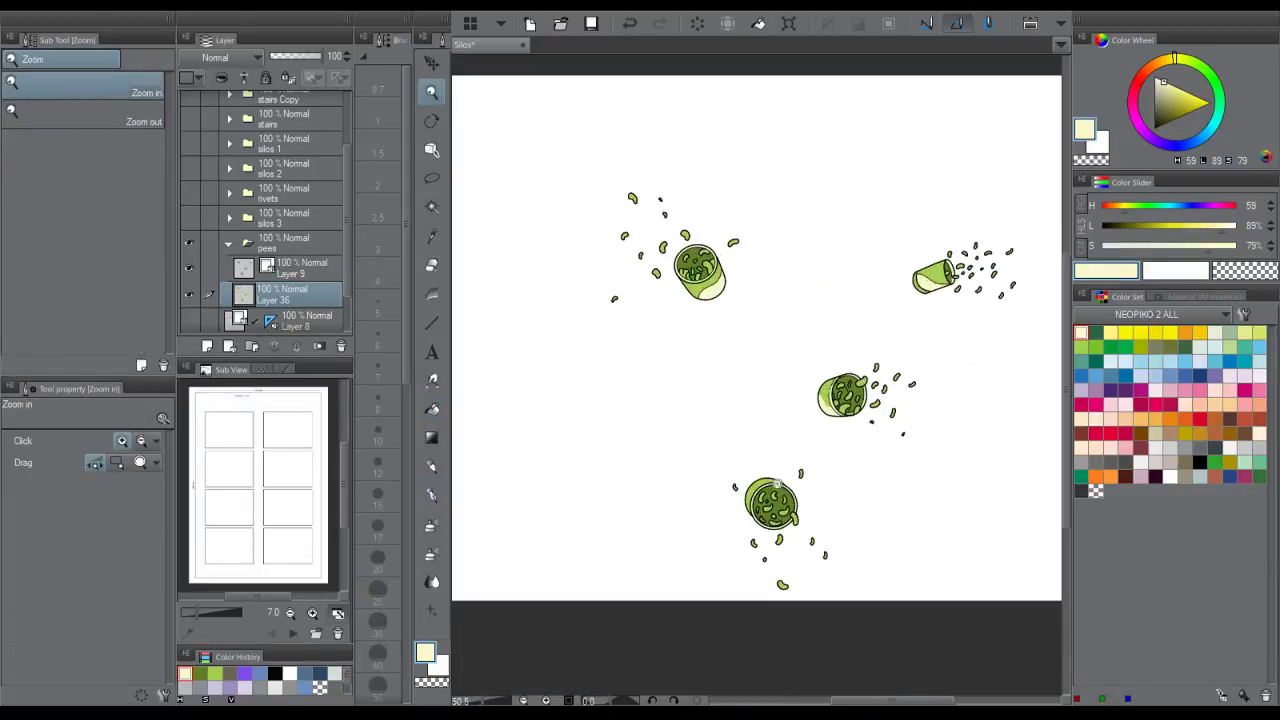
{"action": "left_click_drag", "start_coordinate": [751, 519], "coordinate": [775, 474]}
{"action": "left_click_drag", "start_coordinate": [750, 378], "coordinate": [728, 432]}
{"action": "key", "text": "ctrl+space"}
{"action": "left_click_drag", "start_coordinate": [834, 341], "coordinate": [751, 414]}
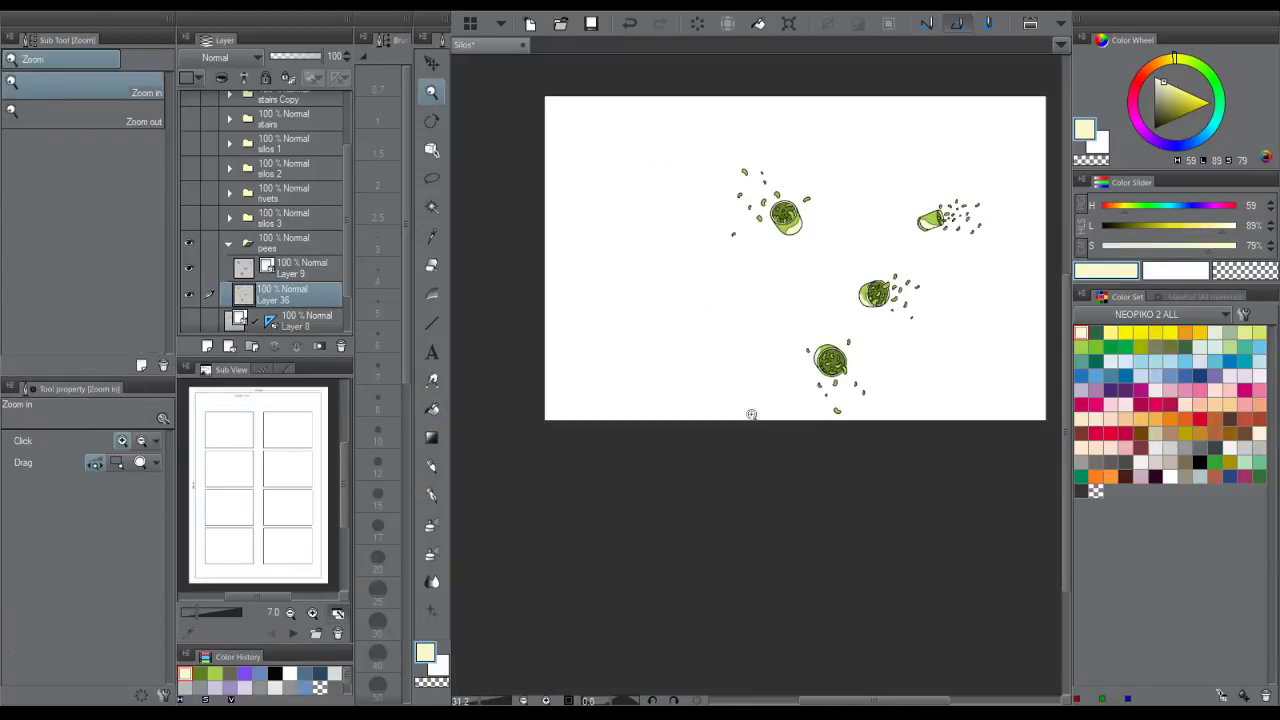
{"action": "key", "text": "space"}
{"action": "left_click_drag", "start_coordinate": [840, 290], "coordinate": [747, 418]}
- Dab pale cream highlights with the G-pen onto the loose peas above and left of the upper-left can
{"action": "key", "text": "ctrl+space"}
{"action": "left_click_drag", "start_coordinate": [662, 304], "coordinate": [792, 262]}
{"action": "left_click", "coordinate": [588, 279]}
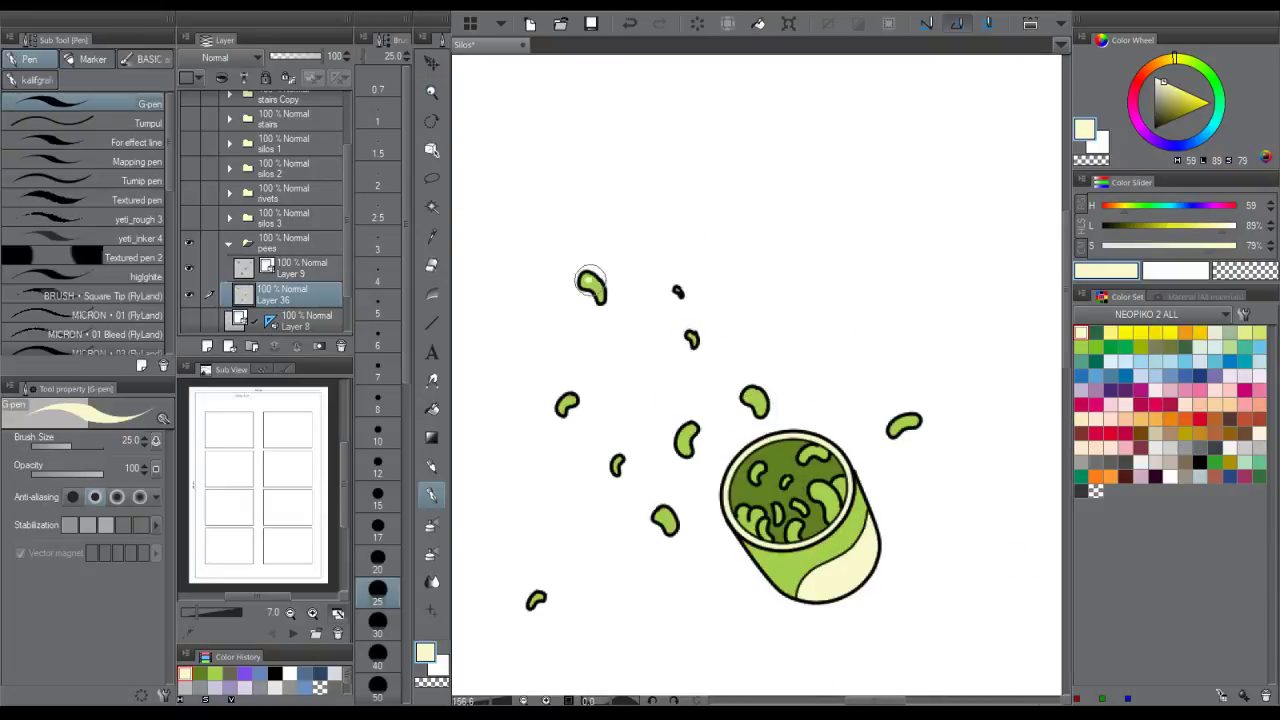
{"action": "key", "text": "ctrl+space"}
{"action": "left_click_drag", "start_coordinate": [573, 399], "coordinate": [593, 395]}
{"action": "left_click", "coordinate": [593, 395]}
{"action": "key", "text": "p"}
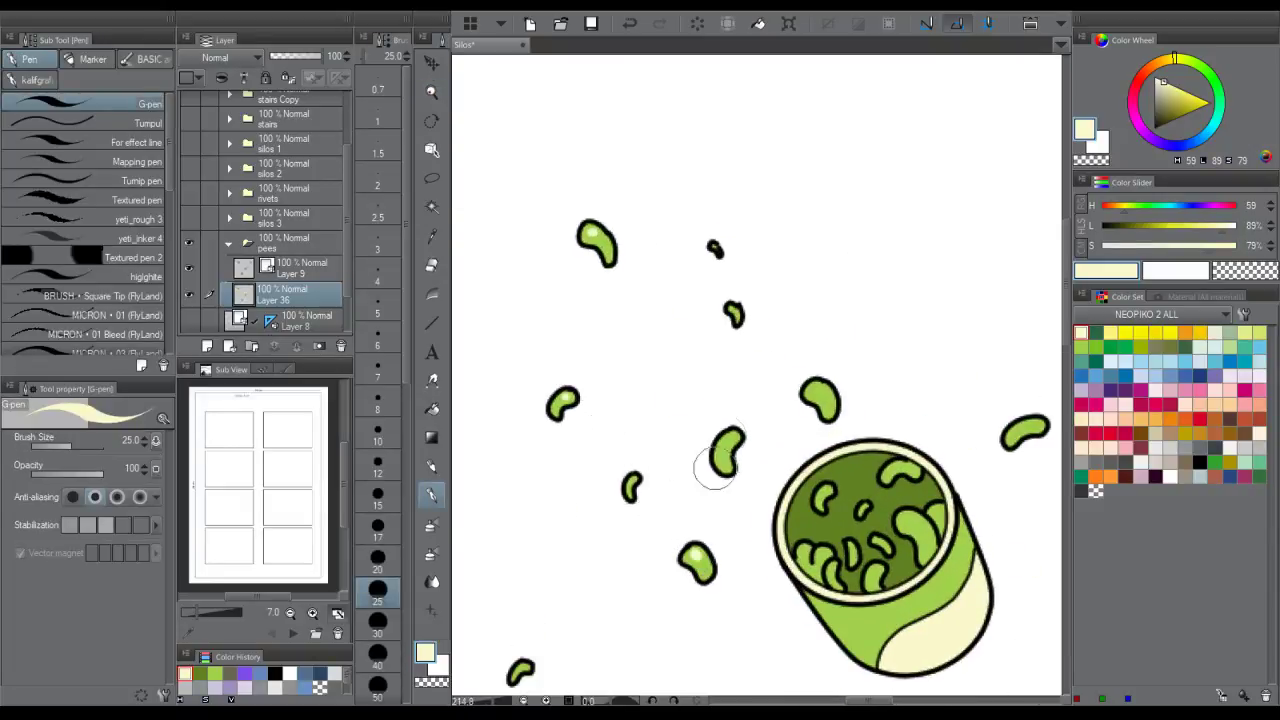
{"action": "left_click", "coordinate": [814, 390]}
- Add pale cream highlights to the outlying peas on the right and lower left of the upper-left can
{"action": "key", "text": "space"}
{"action": "left_click_drag", "start_coordinate": [934, 407], "coordinate": [866, 398]}
{"action": "left_click", "coordinate": [967, 418]}
{"action": "key", "text": "space"}
{"action": "mouse_move", "coordinate": [548, 606]}
{"action": "left_mouse_down"}
{"action": "mouse_move", "coordinate": [559, 563]}
{"action": "mouse_move", "coordinate": [689, 432]}
{"action": "left_mouse_up"}
{"action": "left_click", "coordinate": [598, 488]}
{"action": "key", "text": "ctrl+space"}
{"action": "mouse_move", "coordinate": [968, 387]}
{"action": "left_mouse_down"}
{"action": "mouse_move", "coordinate": [962, 408]}
{"action": "mouse_move", "coordinate": [863, 319]}
{"action": "left_mouse_up"}
{"action": "key", "text": "space"}
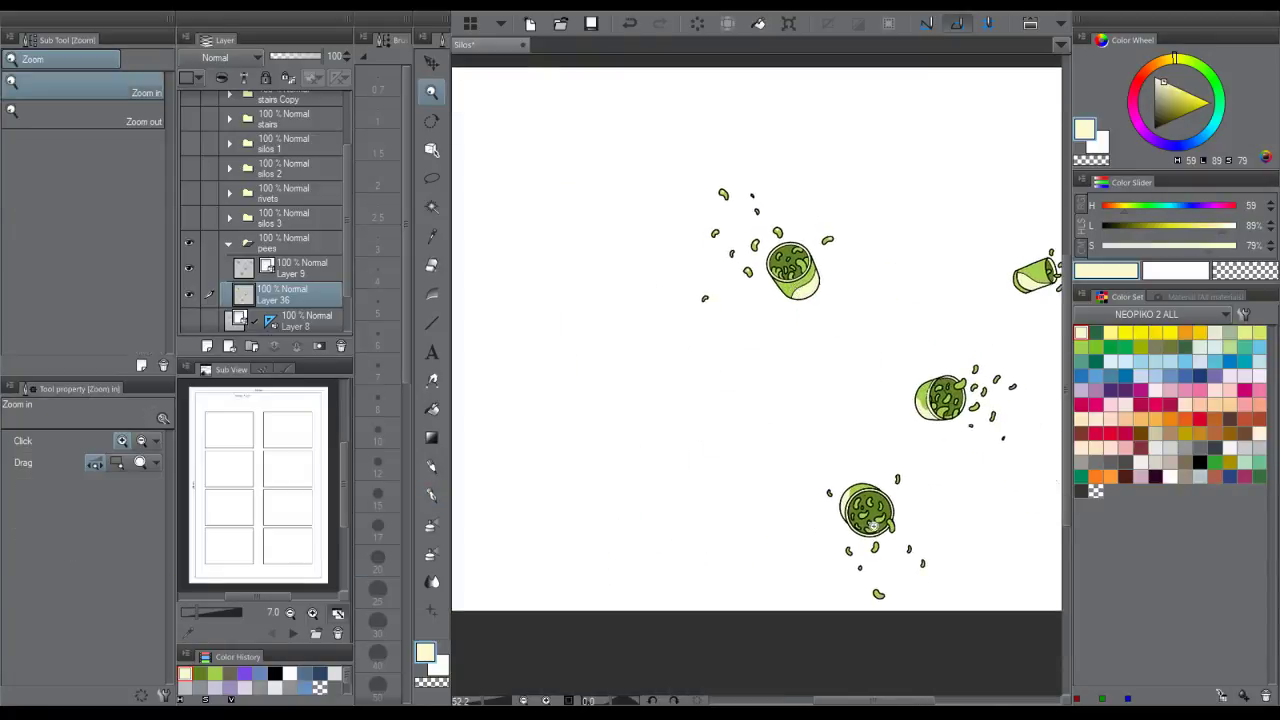
- Dab pale cream highlights with the G-pen onto the peas of the lowest and middle cans
{"action": "left_click_drag", "start_coordinate": [873, 526], "coordinate": [871, 510]}
{"action": "key", "text": "p"}
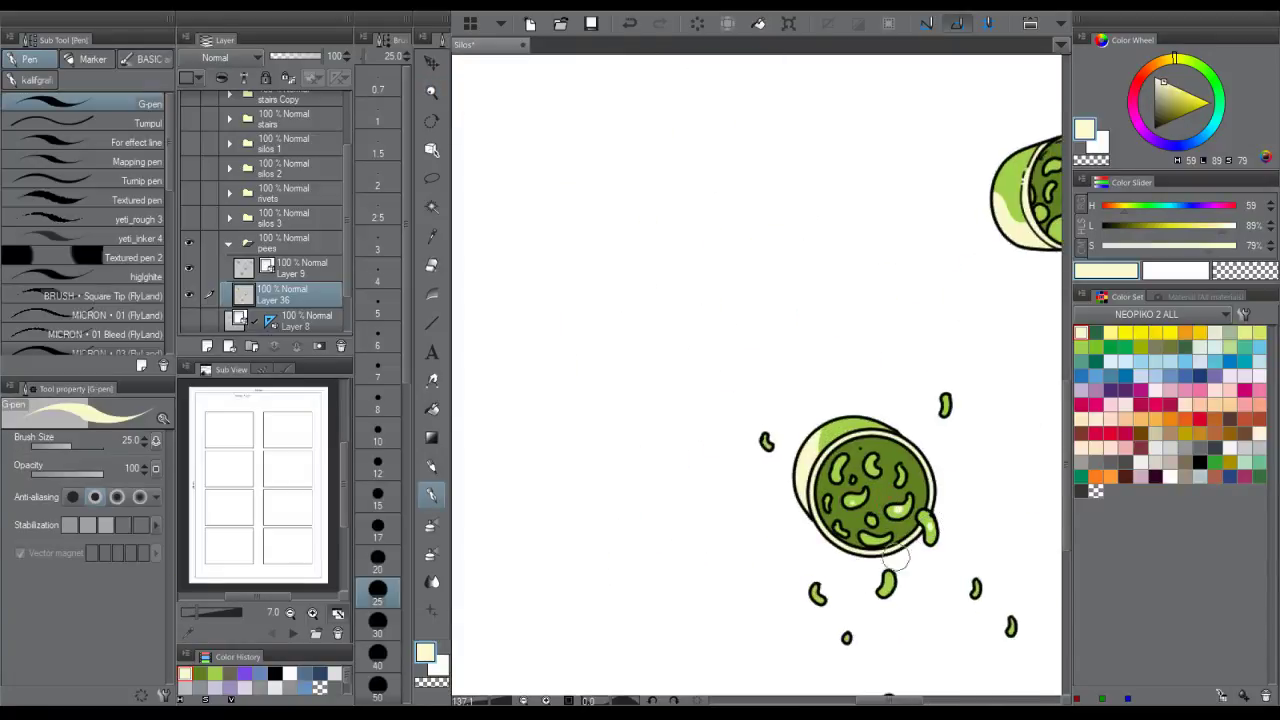
{"action": "left_click_drag", "start_coordinate": [903, 407], "coordinate": [651, 528]}
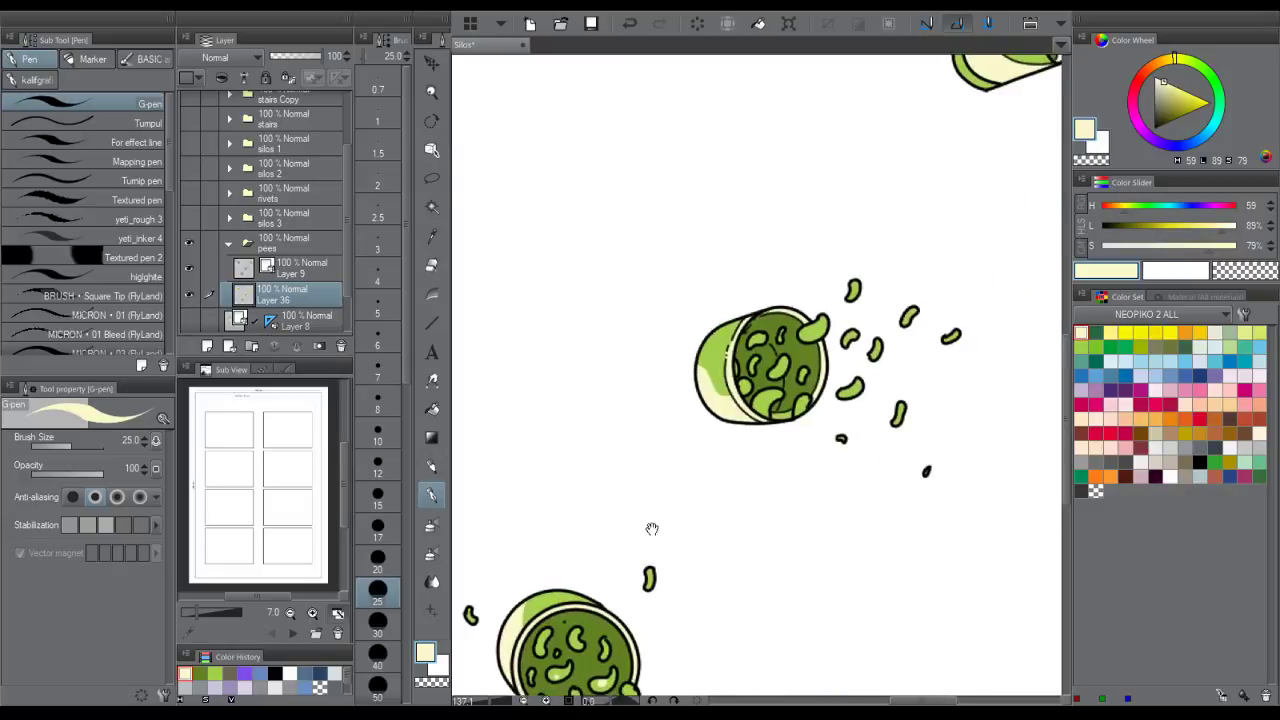
{"action": "left_click_drag", "start_coordinate": [813, 331], "coordinate": [821, 325]}
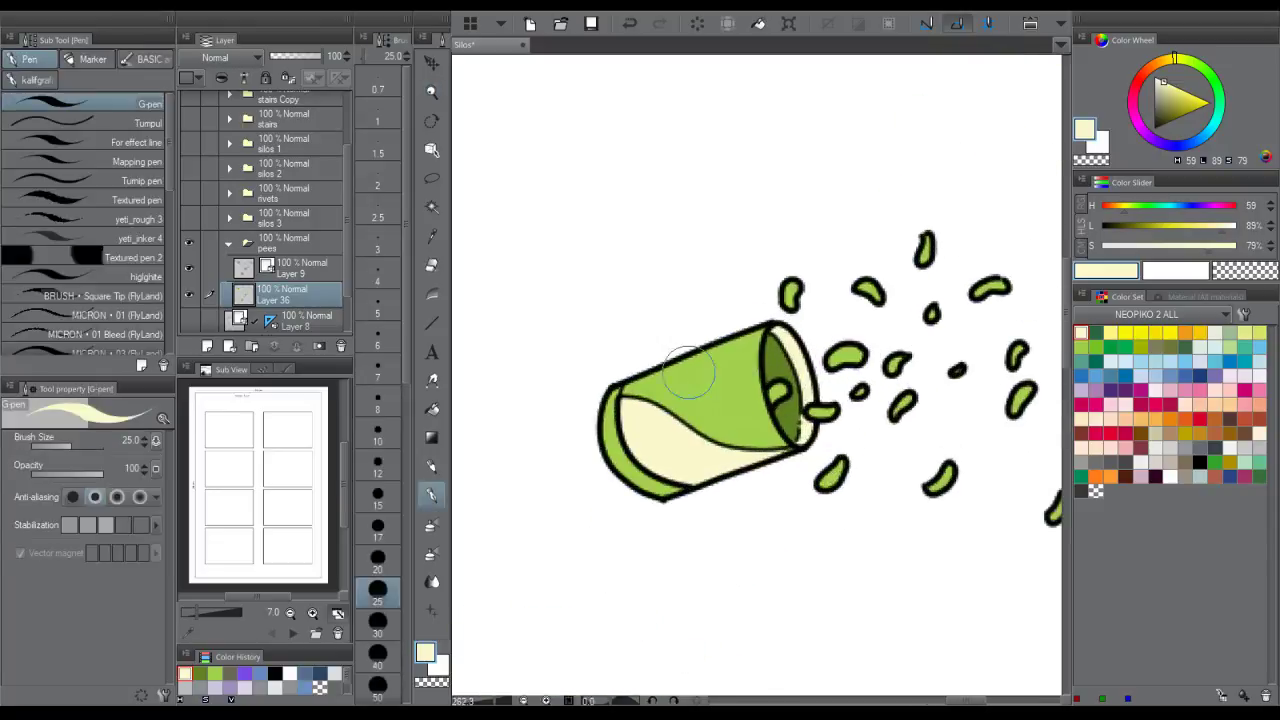
- Paint a long pale cream highlight on the right can's green side and small ones on its scattered peas
{"action": "left_click_drag", "start_coordinate": [688, 375], "coordinate": [745, 346]}
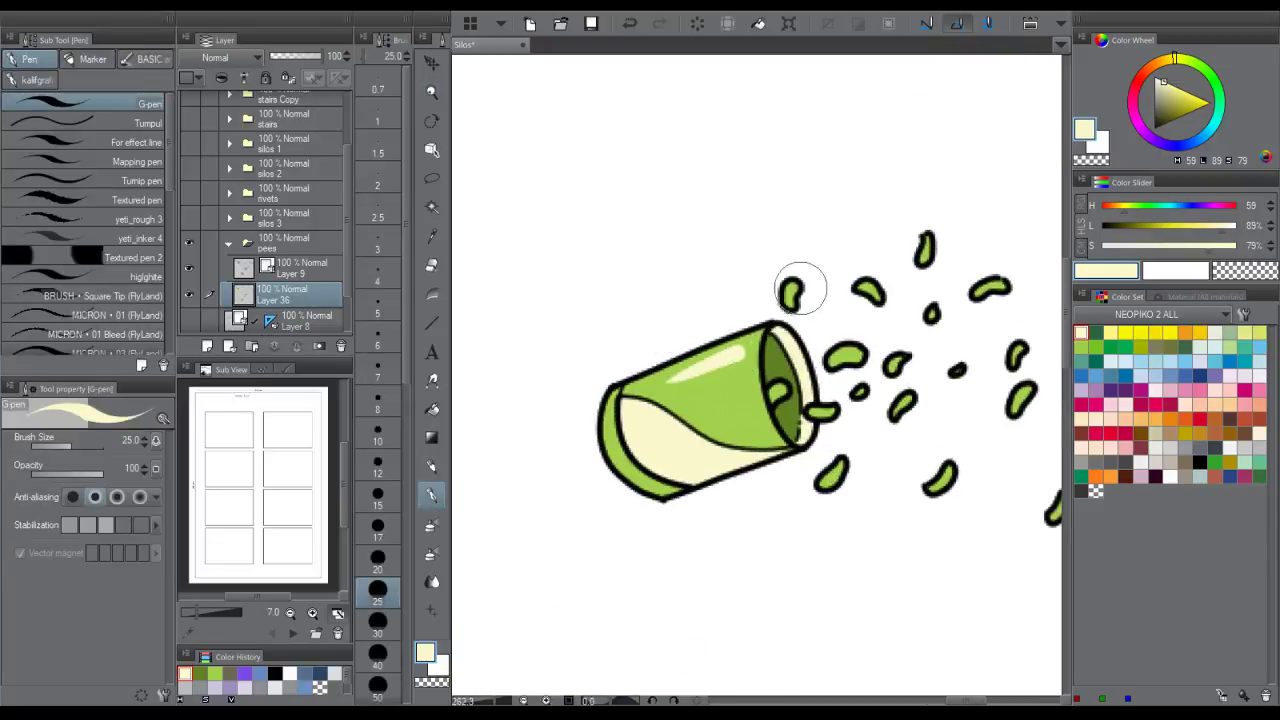
{"action": "left_click_drag", "start_coordinate": [994, 305], "coordinate": [919, 315]}
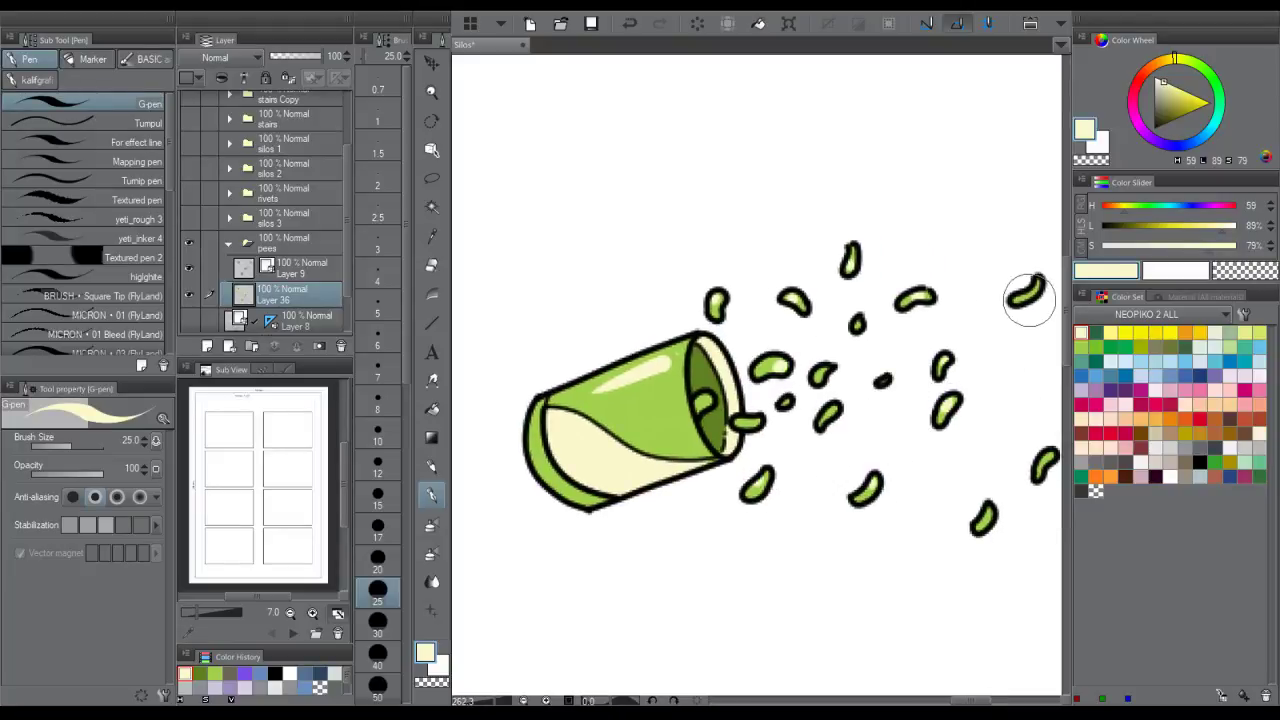
- Examine the colored cans and loose peas across the whole page
{"action": "key", "text": "ctrl+space"}
{"action": "mouse_move", "coordinate": [1011, 475]}
{"action": "left_mouse_down"}
{"action": "mouse_move", "coordinate": [981, 499]}
{"action": "mouse_move", "coordinate": [857, 393]}
{"action": "left_mouse_up"}
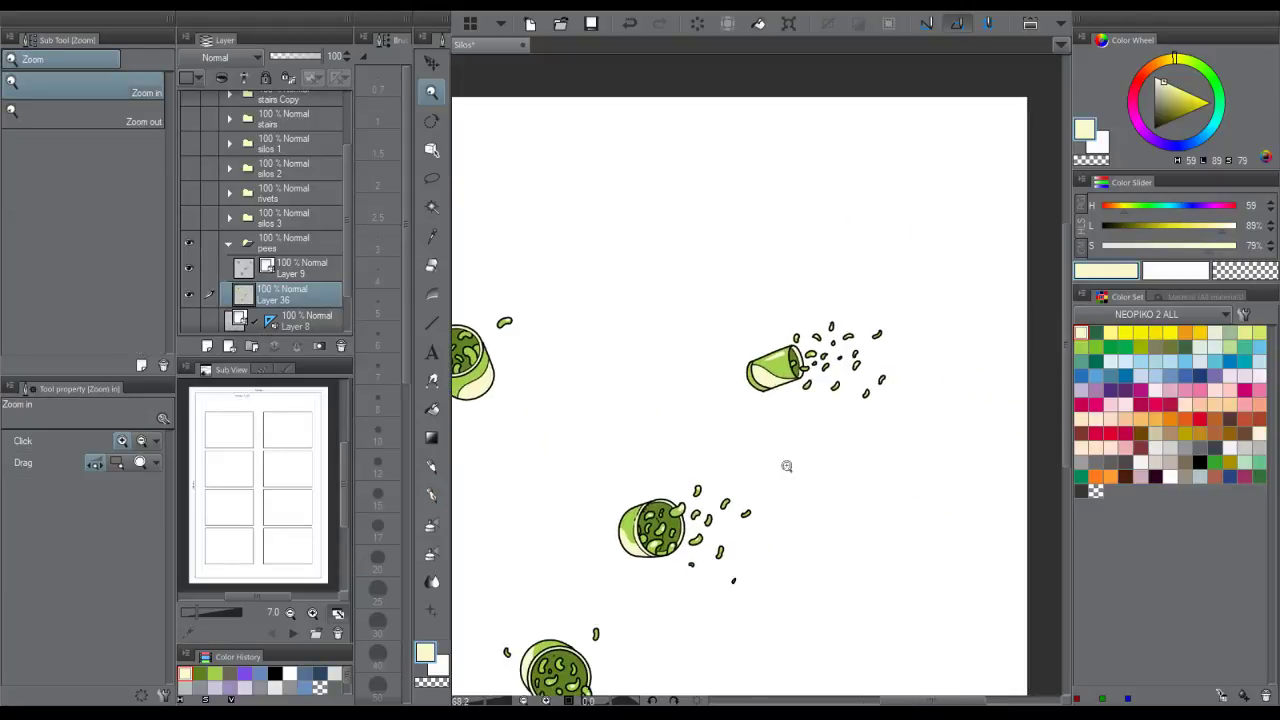
{"action": "mouse_move", "coordinate": [706, 545]}
{"action": "left_mouse_down"}
{"action": "mouse_move", "coordinate": [760, 483]}
{"action": "mouse_move", "coordinate": [744, 570]}
{"action": "mouse_move", "coordinate": [770, 540]}
{"action": "left_mouse_up"}
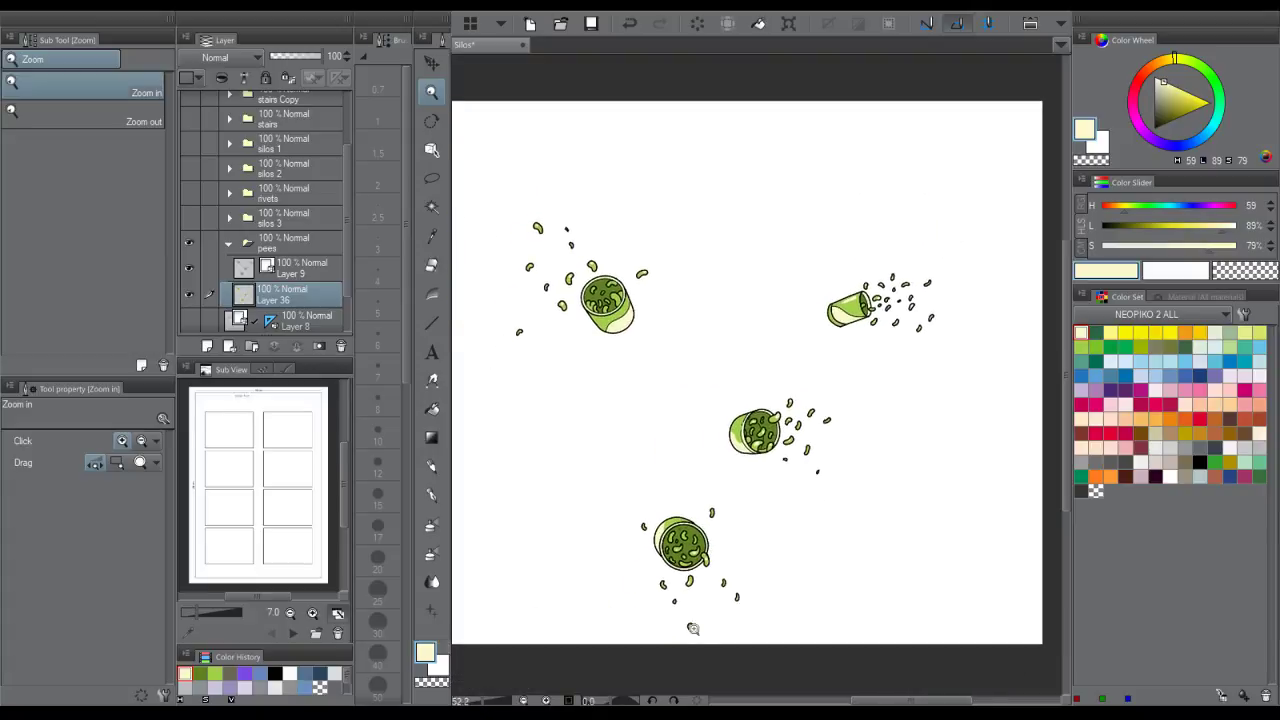
{"action": "left_click_drag", "start_coordinate": [694, 632], "coordinate": [726, 615]}
{"action": "key", "text": "ctrl+space"}
{"action": "left_click_drag", "start_coordinate": [822, 441], "coordinate": [795, 430]}
{"action": "left_click_drag", "start_coordinate": [832, 255], "coordinate": [818, 302]}
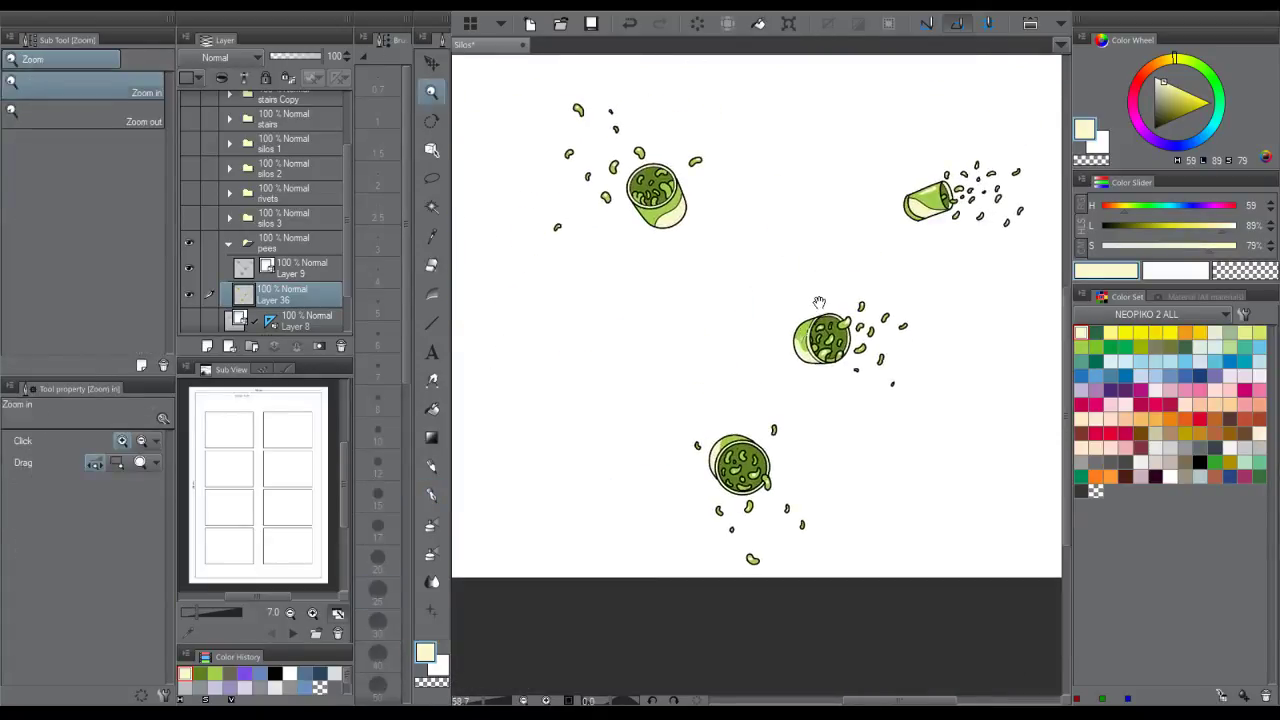
{"action": "scroll", "coordinate": [888, 188], "scroll_direction": "down", "scroll_amount": 2}
{"action": "scroll", "coordinate": [860, 149], "scroll_direction": "up", "scroll_amount": 1}
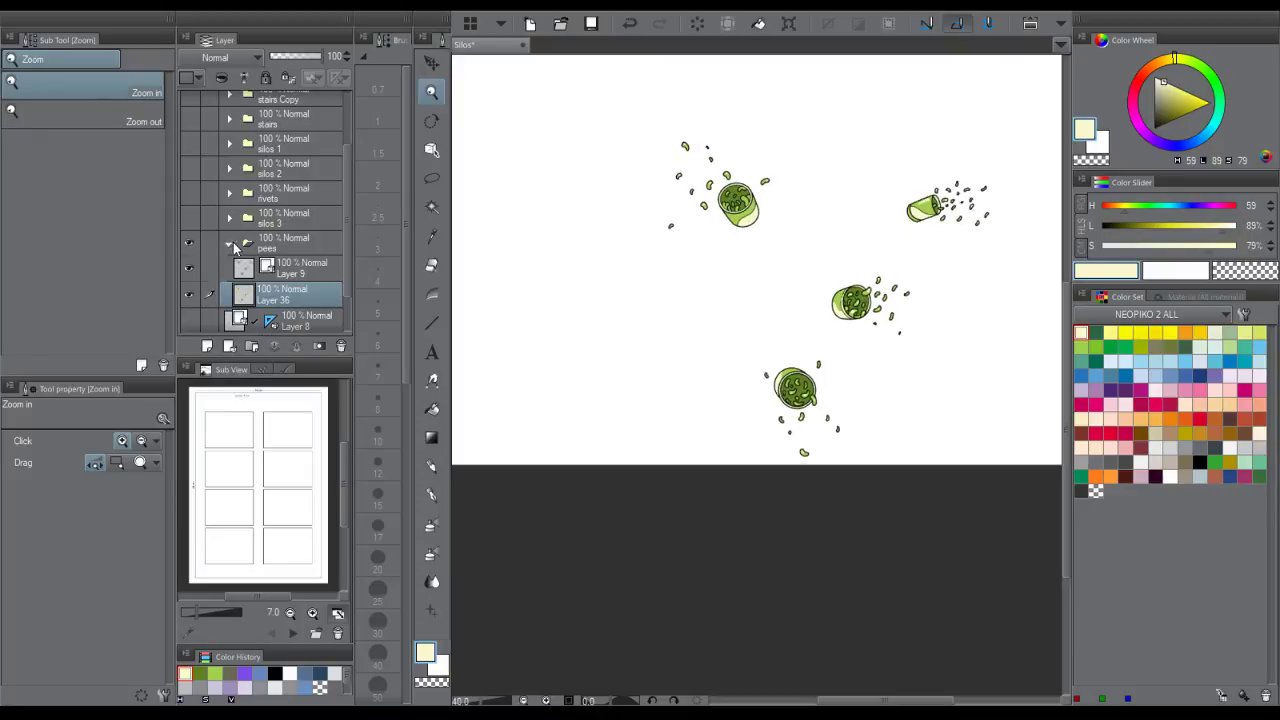
- Collapse the pees folder, then lasso the upper-left can with its peas and move it into its own folder copy
{"action": "left_click", "coordinate": [231, 245]}
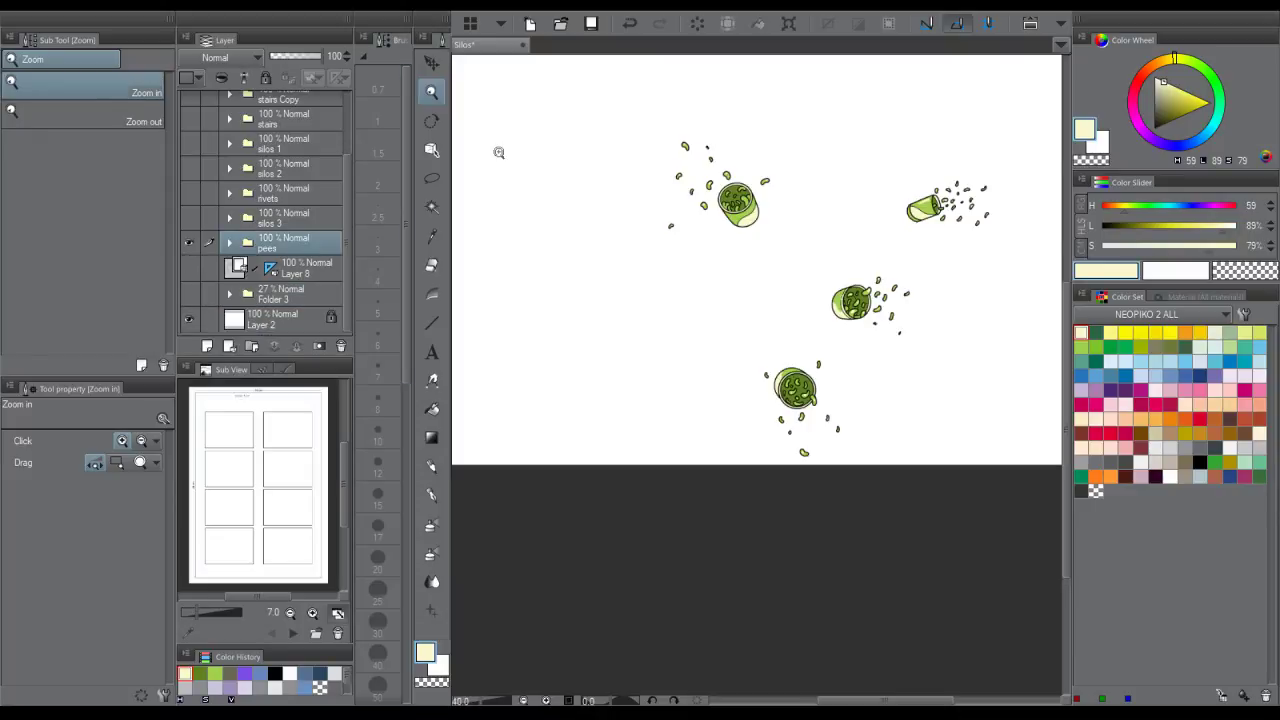
{"action": "key", "text": "m"}
{"action": "left_click_drag", "start_coordinate": [646, 148], "coordinate": [652, 135]}
{"action": "key", "text": "ctrl+x"}
{"action": "key", "text": "ctrl+v"}
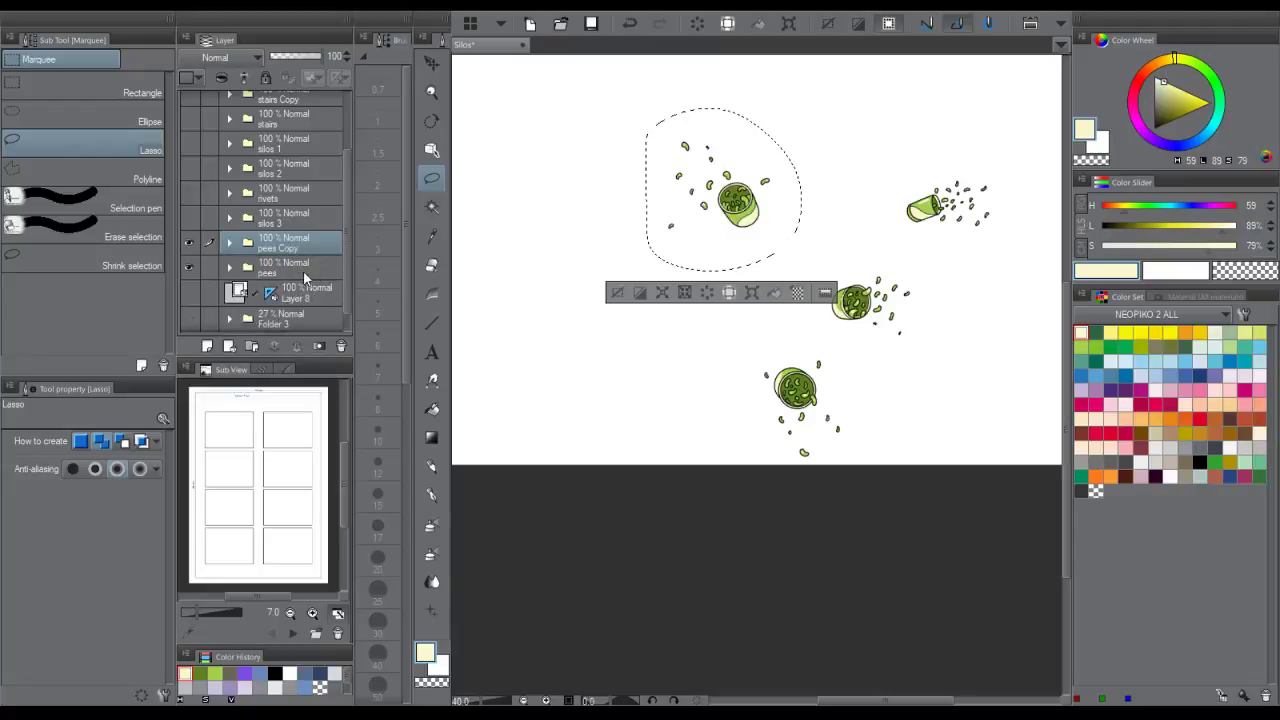
- Lasso the right can with its scattered peas and cut and paste it into a separate folder copy
{"action": "key", "text": "ctrl+d"}
{"action": "mouse_move", "coordinate": [963, 140]}
{"action": "left_mouse_down"}
{"action": "mouse_move", "coordinate": [1024, 182]}
{"action": "mouse_move", "coordinate": [952, 138]}
{"action": "left_mouse_up"}
{"action": "key", "text": "ctrl+x"}
{"action": "key", "text": "ctrl+v"}
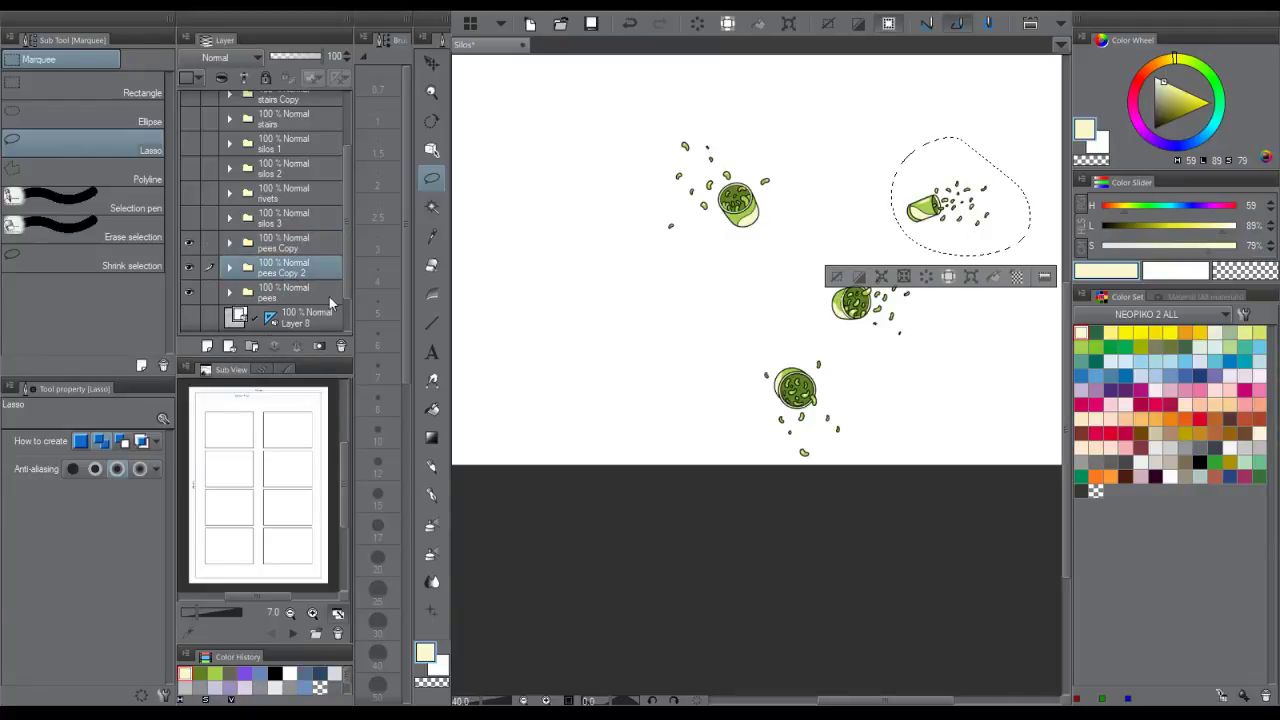
- Separate the middle can and its surrounding peas into a third folder copy, then clear the selection
{"action": "key", "text": "ctrl+d"}
{"action": "mouse_move", "coordinate": [878, 249]}
{"action": "left_mouse_down"}
{"action": "mouse_move", "coordinate": [906, 343]}
{"action": "mouse_move", "coordinate": [882, 250]}
{"action": "left_mouse_up"}
{"action": "key", "text": "ctrl+x"}
{"action": "key", "text": "ctrl+v"}
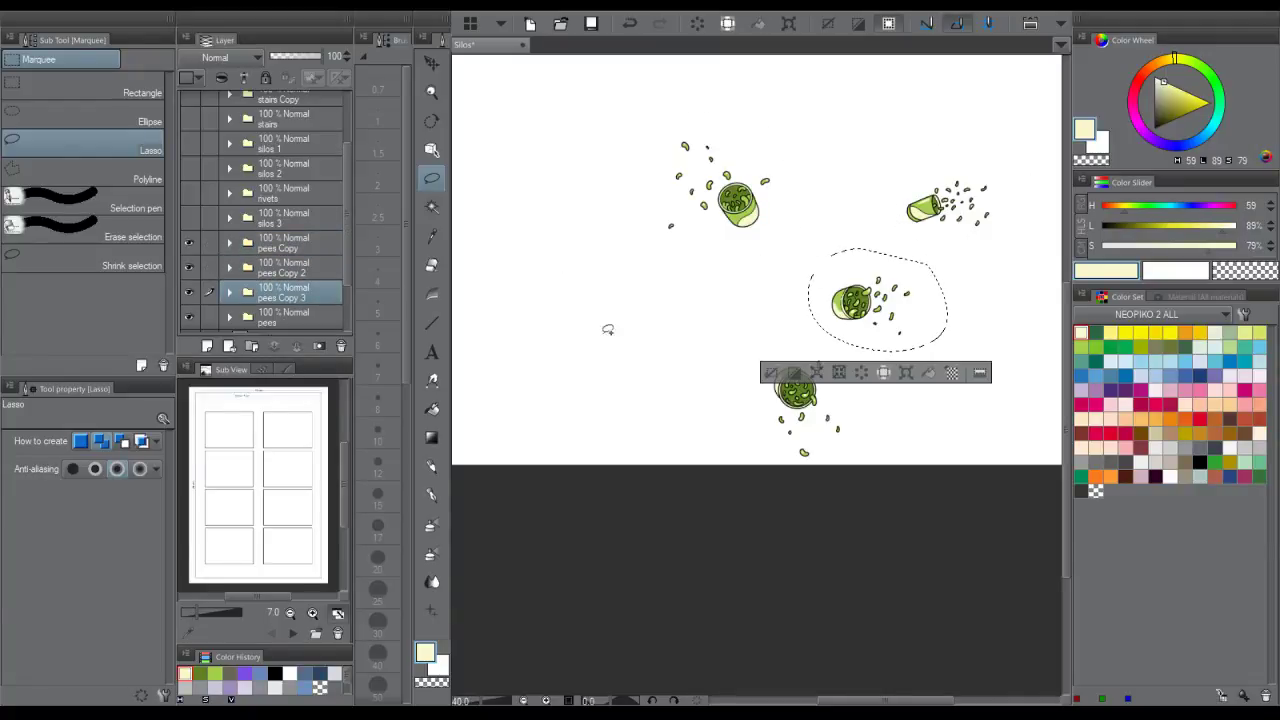
{"action": "key", "text": "ctrl+d"}
- Rename the four can folders pees 1, pees 1, pees 3 and pees 4, and check the last one by toggling its visibility
{"action": "left_click", "coordinate": [290, 245]}
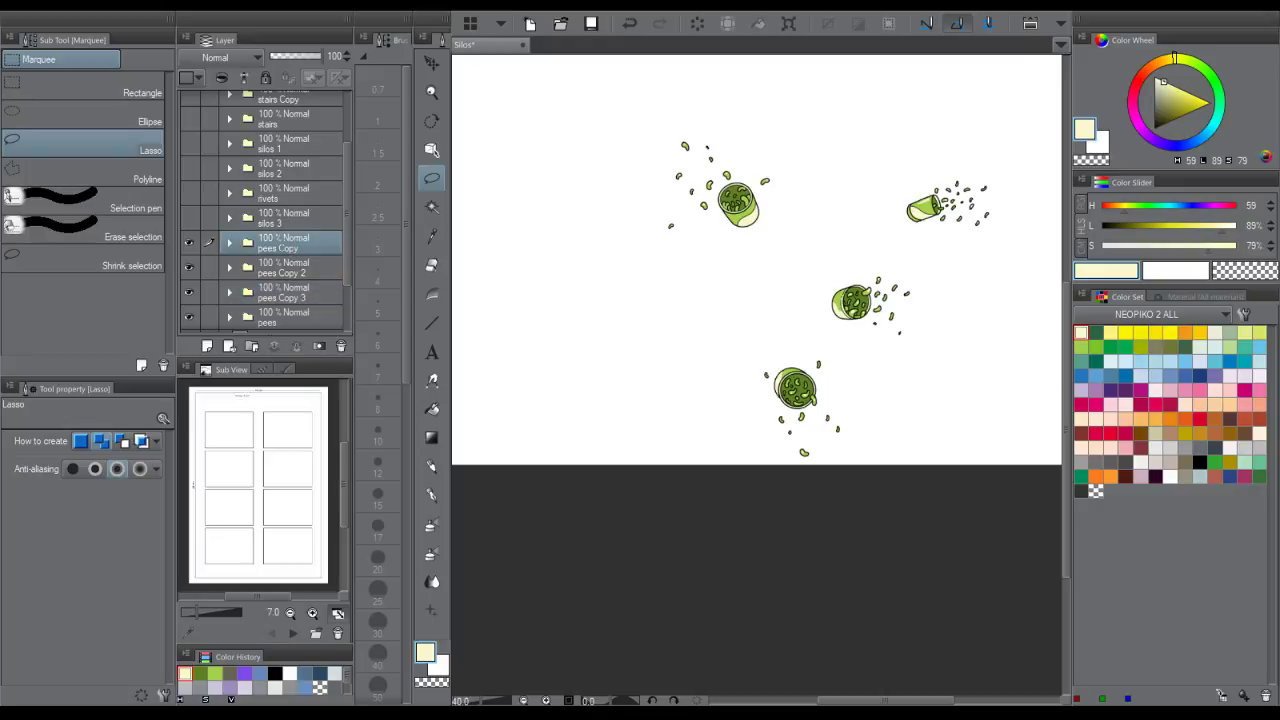
{"action": "left_click", "coordinate": [298, 270]}
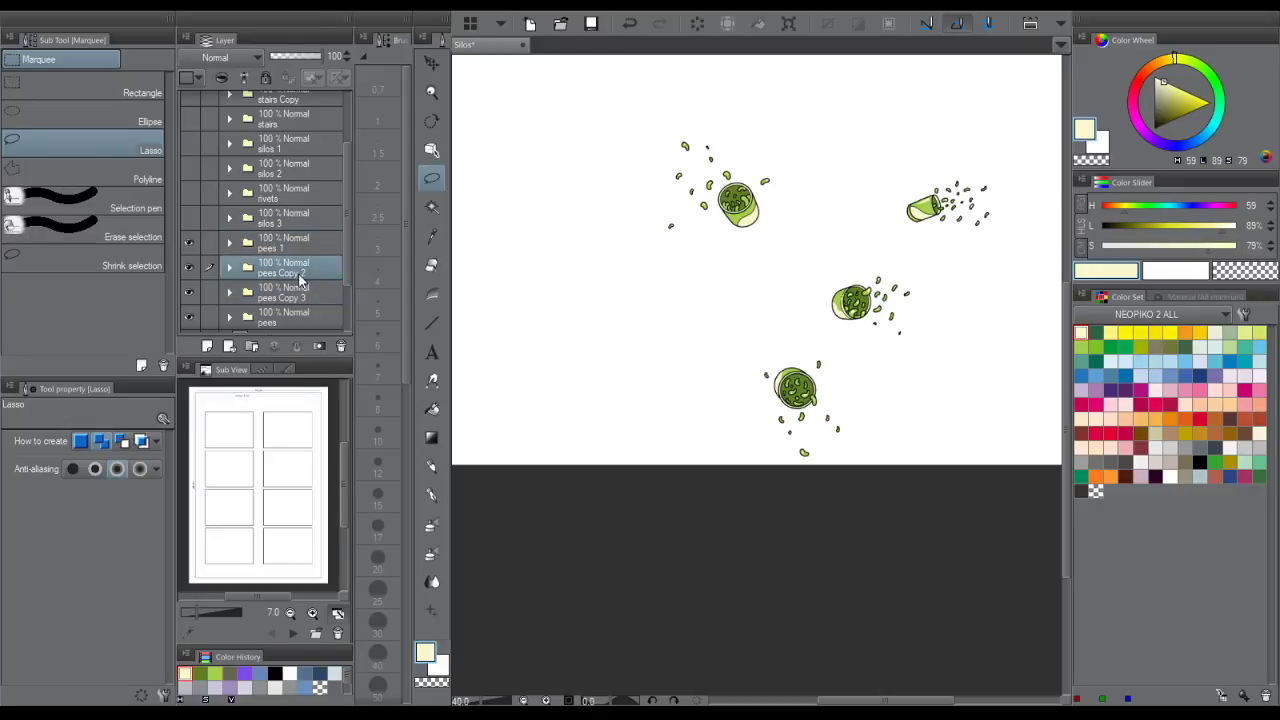
{"action": "key", "text": "Return"}
{"action": "left_click", "coordinate": [287, 316]}
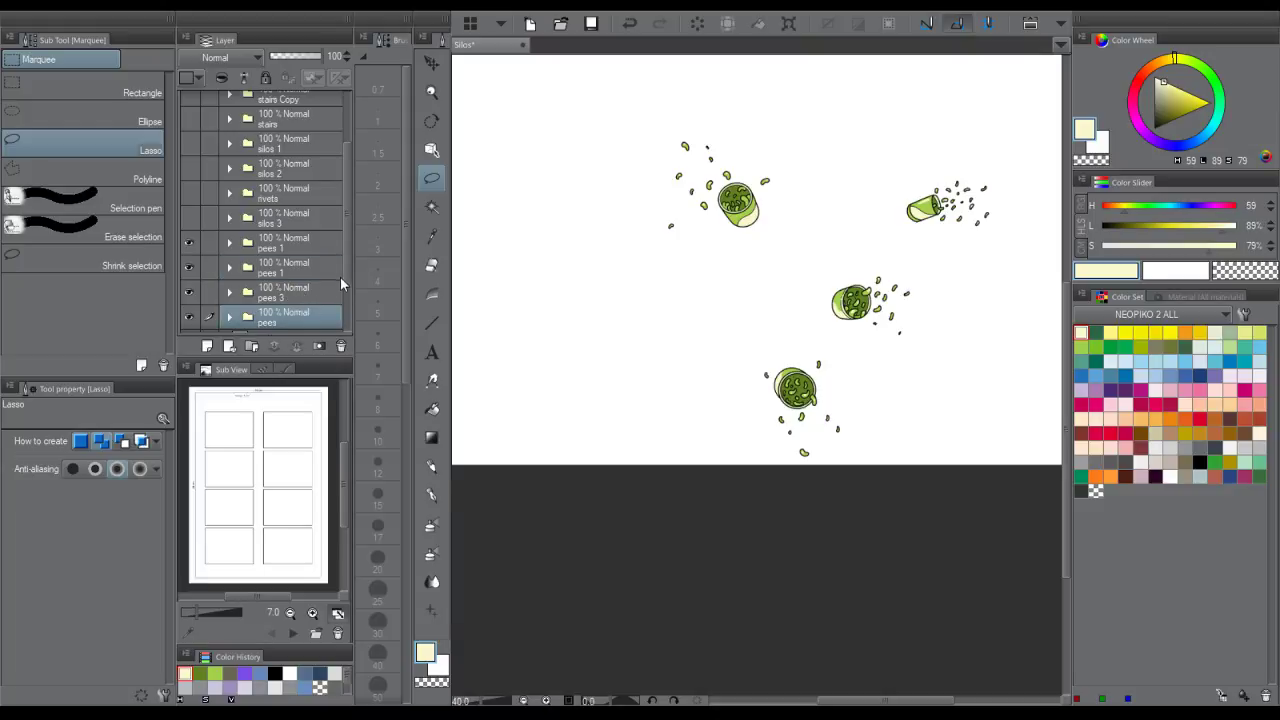
{"action": "scroll", "coordinate": [345, 280], "scroll_direction": "down", "scroll_amount": 1}
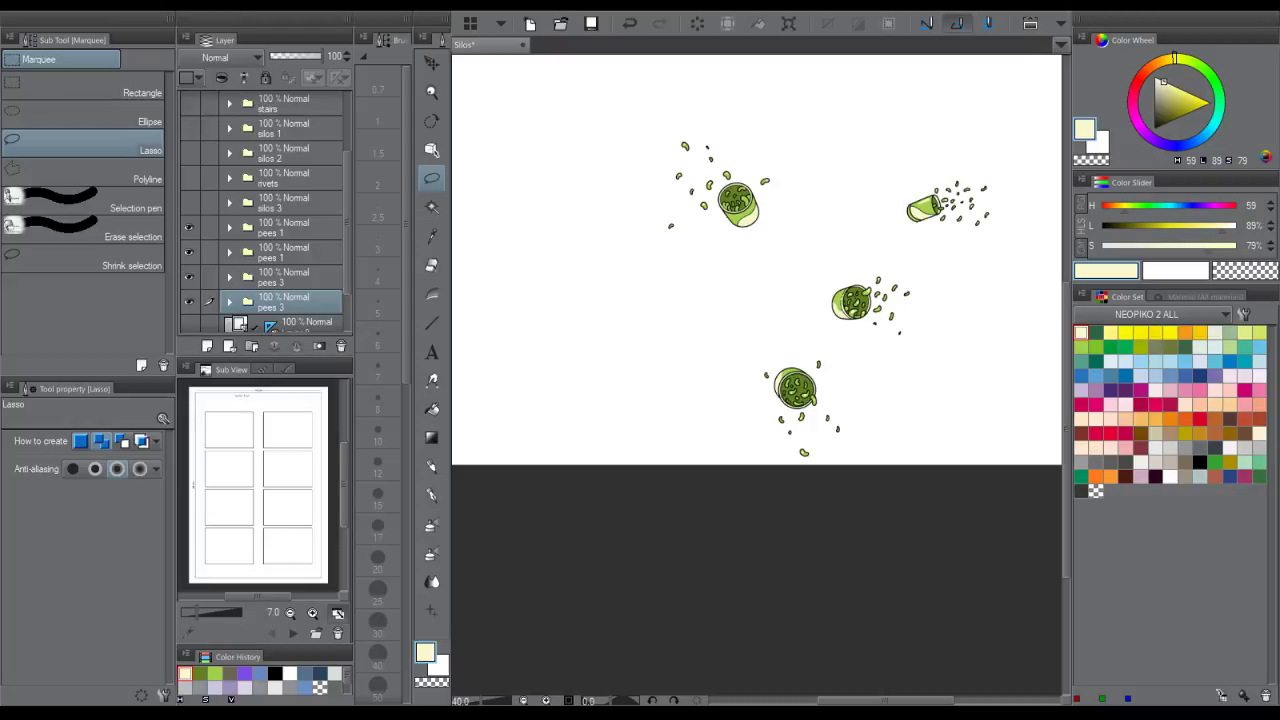
{"action": "left_click", "coordinate": [189, 302]}
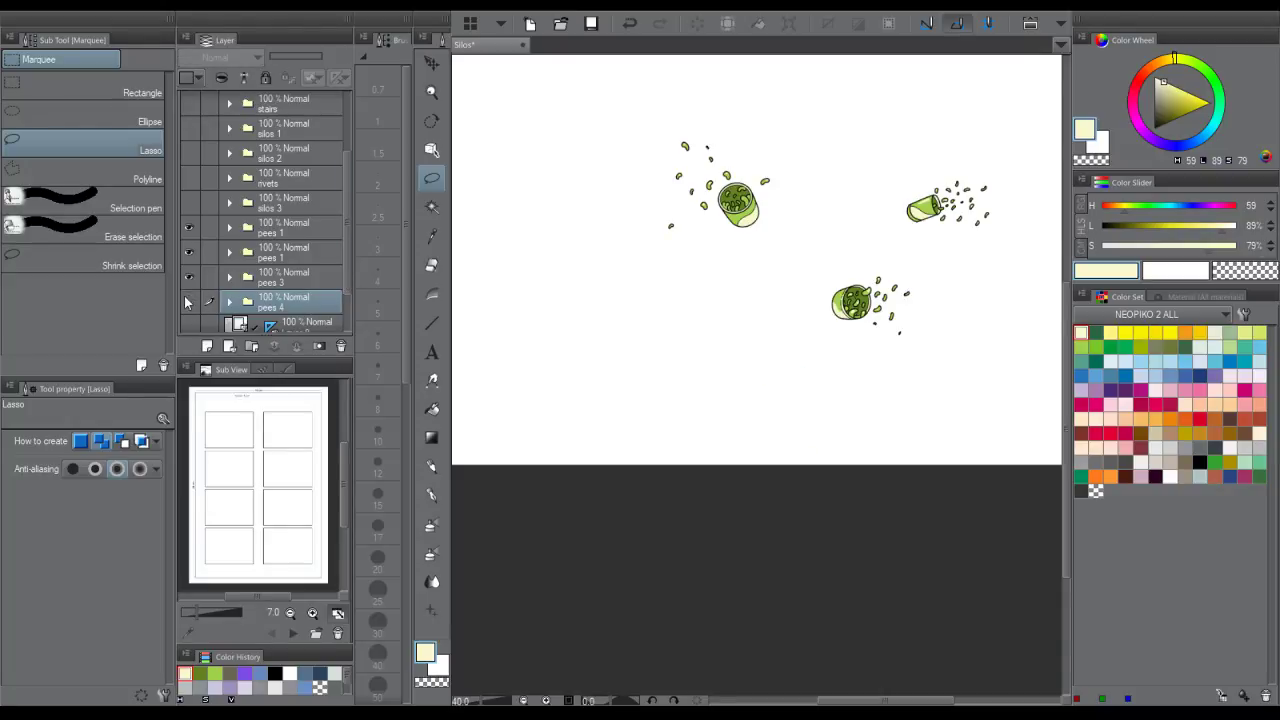
{"action": "left_click", "coordinate": [189, 302]}
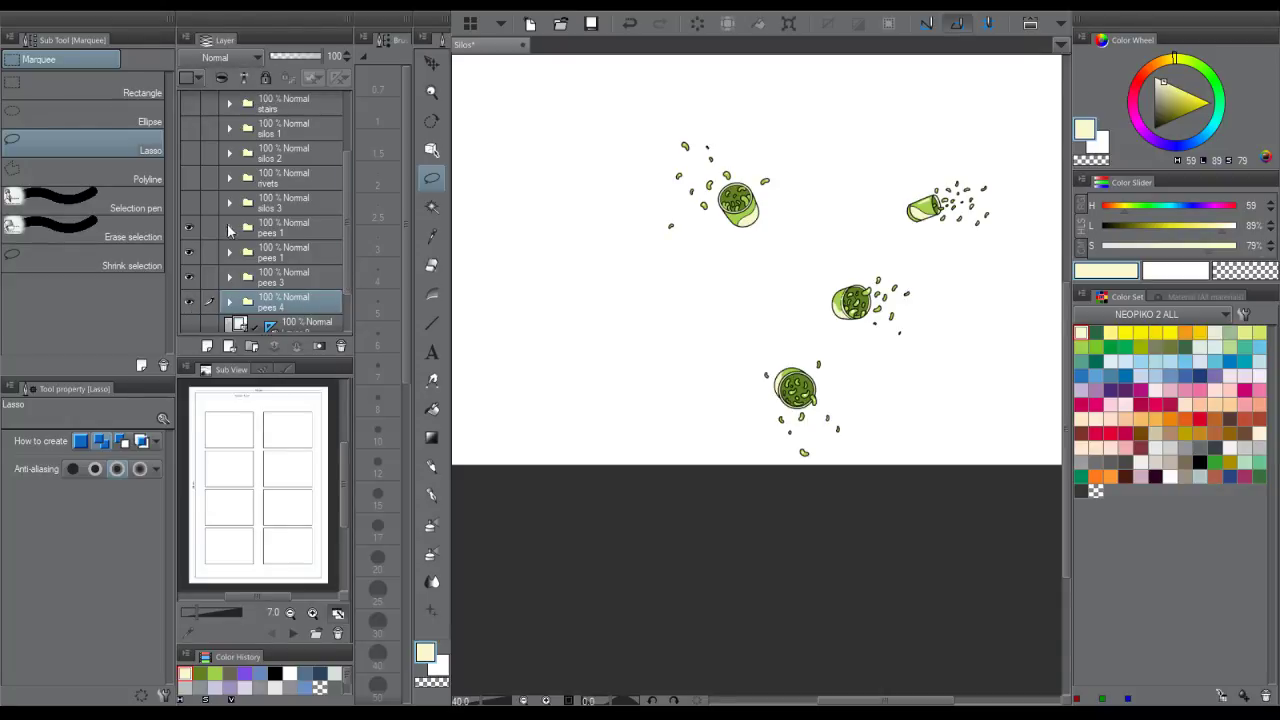
- Group the four can folders into one collapsed folder named pees
{"action": "left_click", "coordinate": [294, 230]}
{"action": "left_click", "coordinate": [297, 302], "text": "shift"}
{"action": "key", "text": "ctrl+g"}
{"action": "left_click", "coordinate": [230, 235]}
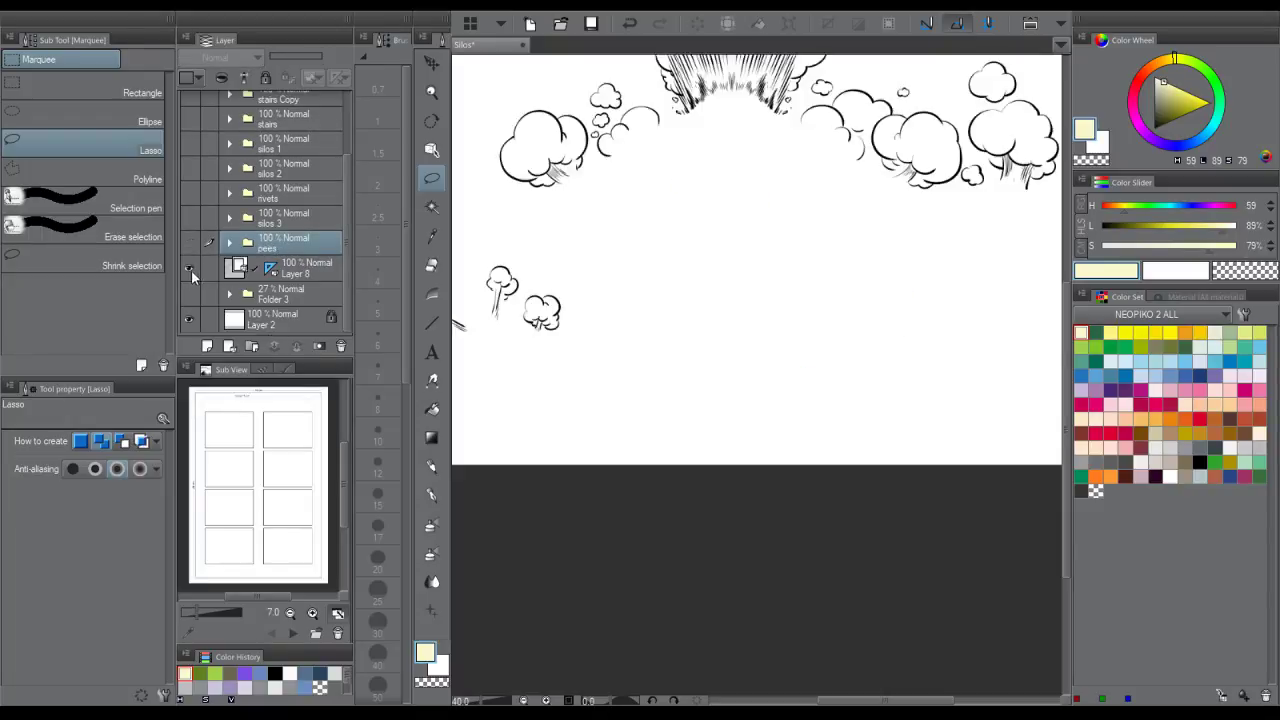
- Compare the explosion line art with the Folder 3 sketch, then group Layer 8 in a new folder with an empty layer beneath it
{"action": "left_click", "coordinate": [189, 294]}
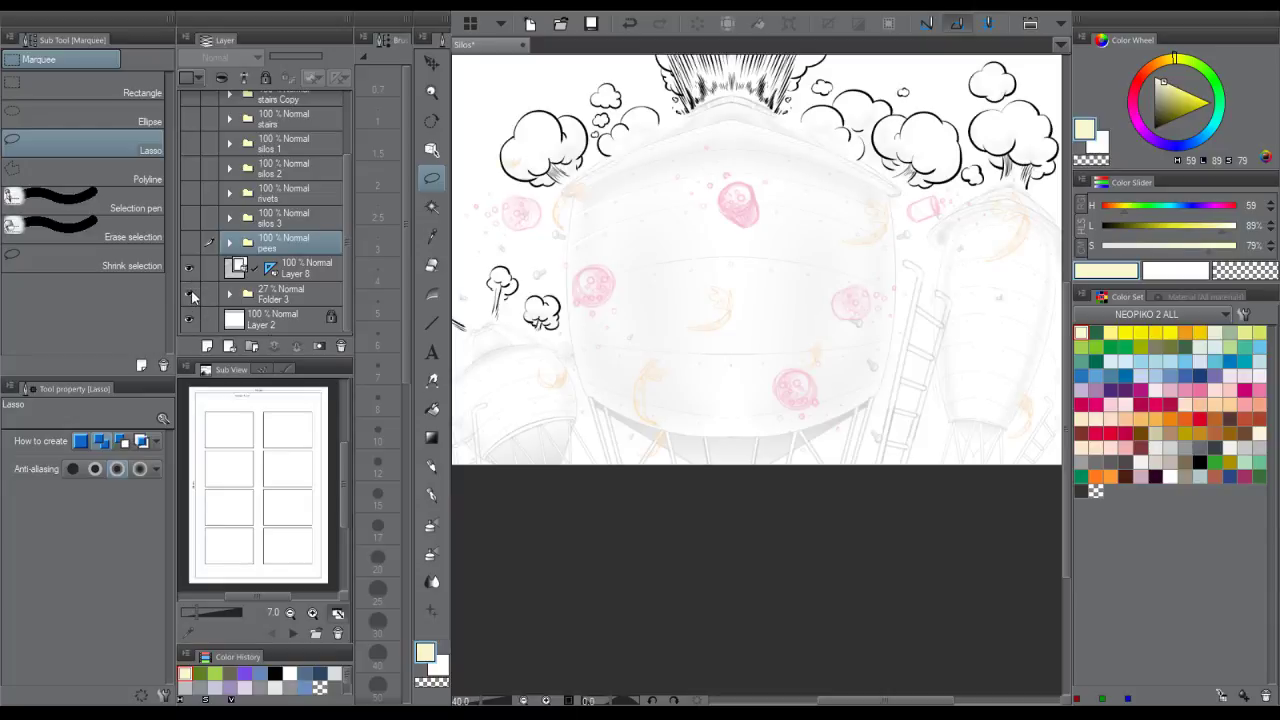
{"action": "left_click", "coordinate": [189, 294]}
{"action": "left_click_drag", "start_coordinate": [641, 217], "coordinate": [660, 234]}
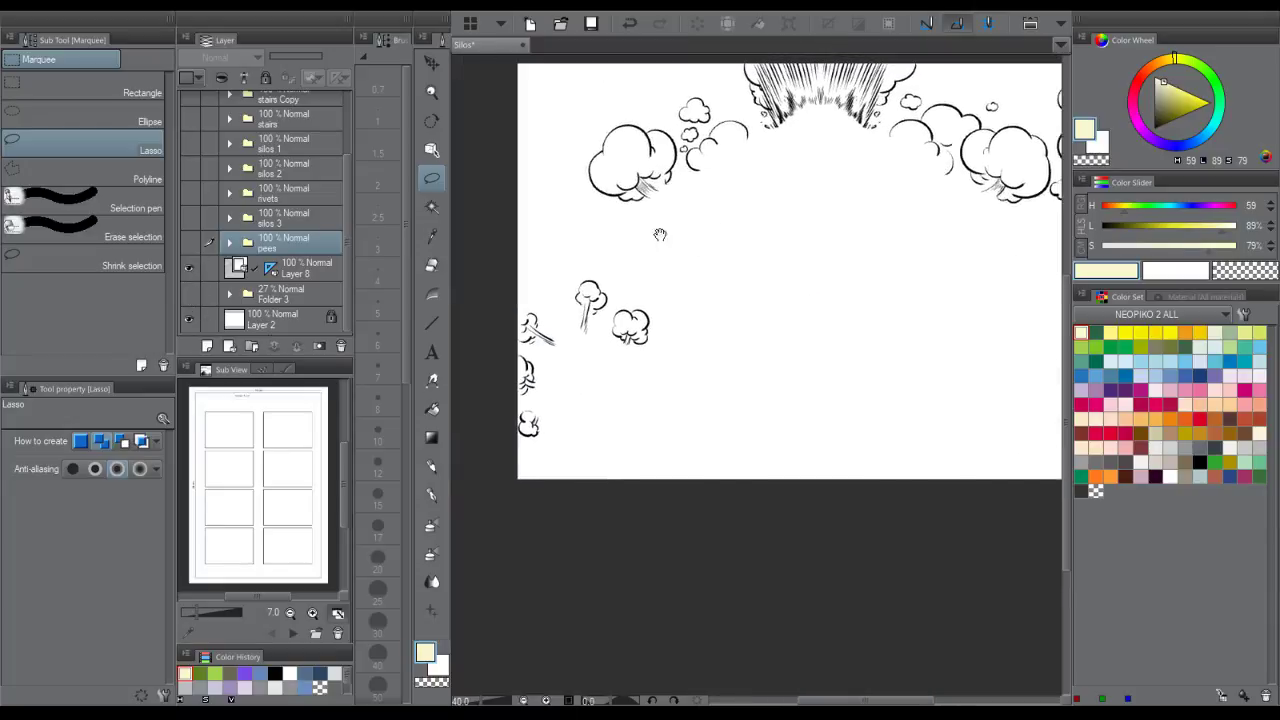
{"action": "left_click", "coordinate": [312, 274]}
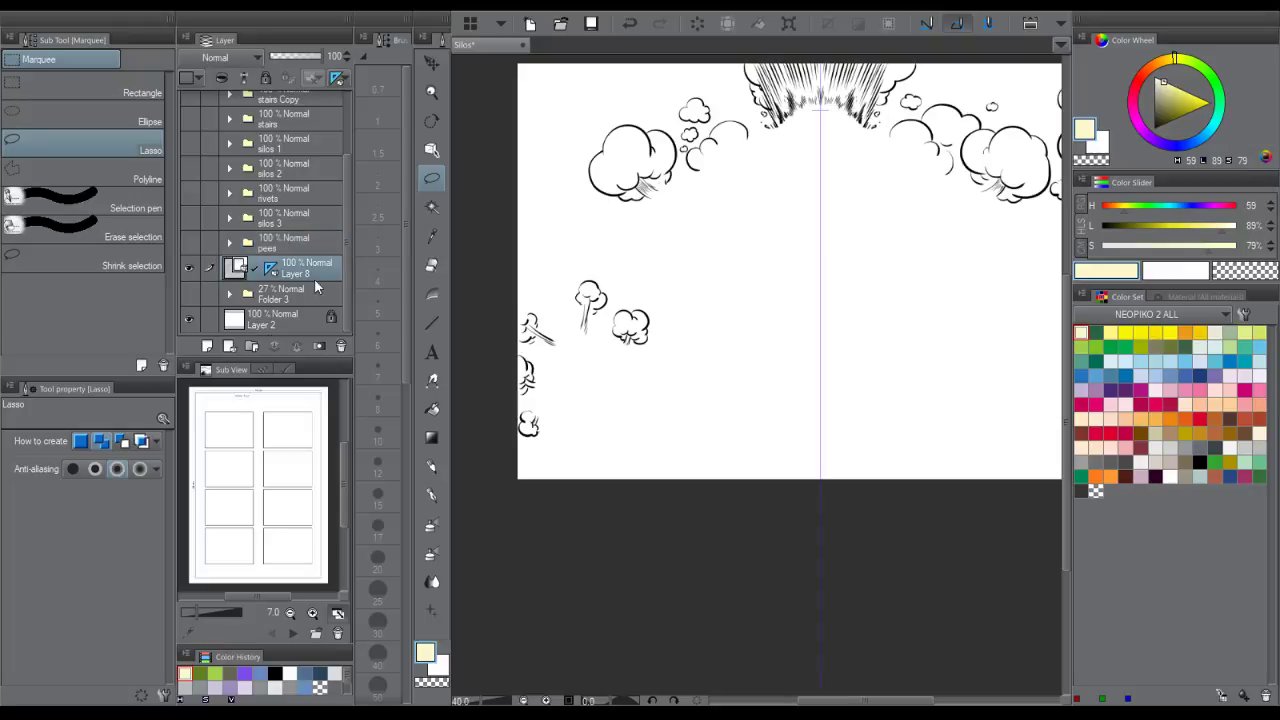
{"action": "key", "text": "ctrl+g"}
{"action": "mouse_move", "coordinate": [811, 239]}
{"action": "left_mouse_down"}
{"action": "mouse_move", "coordinate": [737, 303]}
{"action": "mouse_move", "coordinate": [700, 302]}
{"action": "left_mouse_up"}
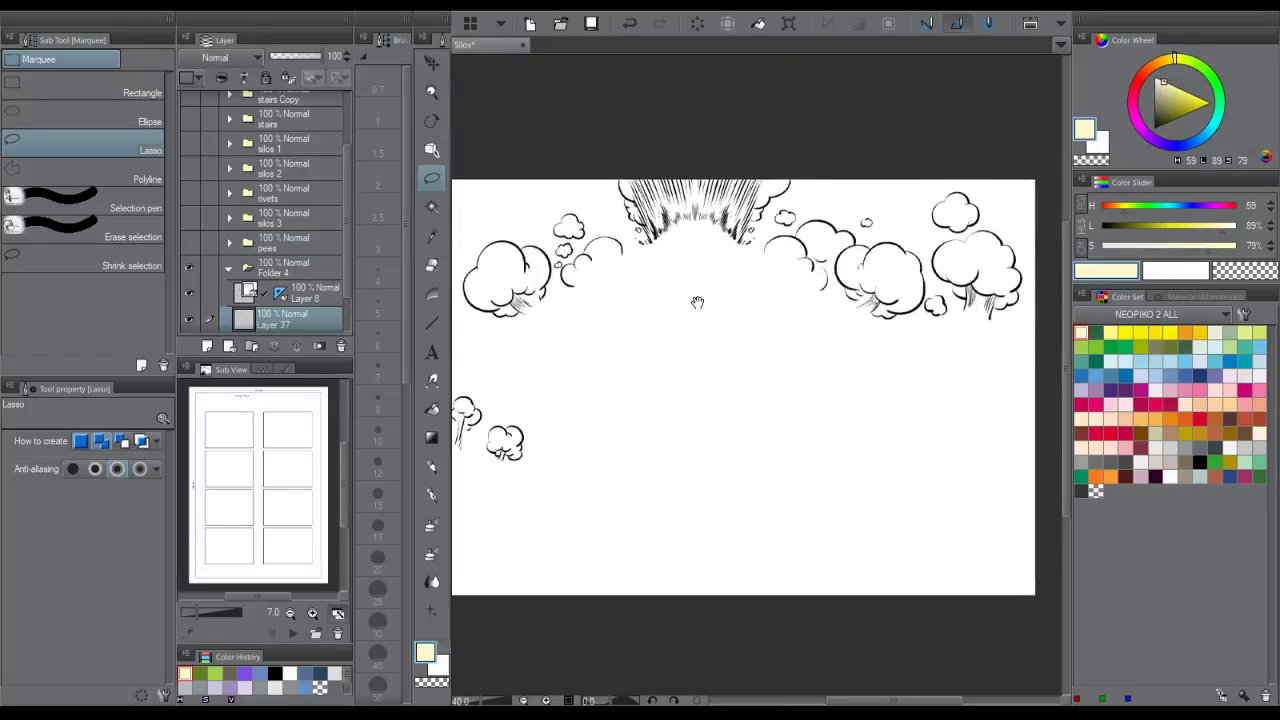
- Rename the new explosion folder as explode
{"action": "left_click", "coordinate": [283, 272]}
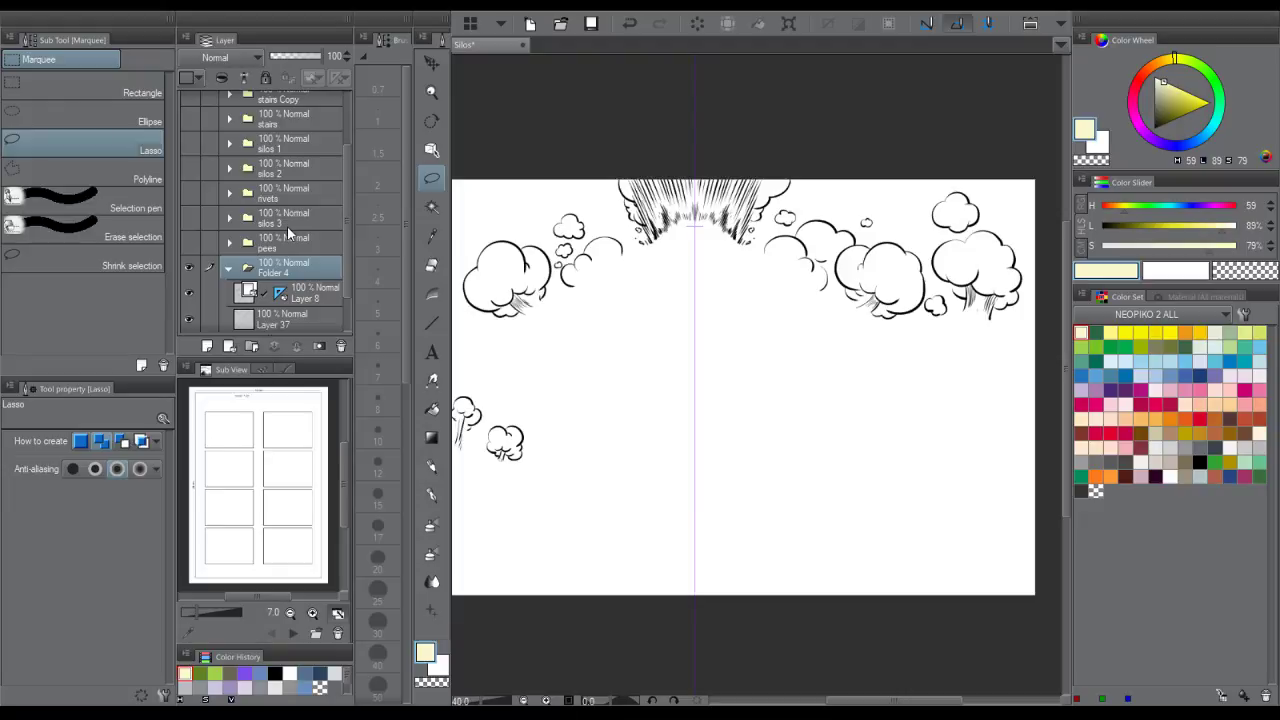
{"action": "type", "text": "explode"}
{"action": "key", "text": "Return"}
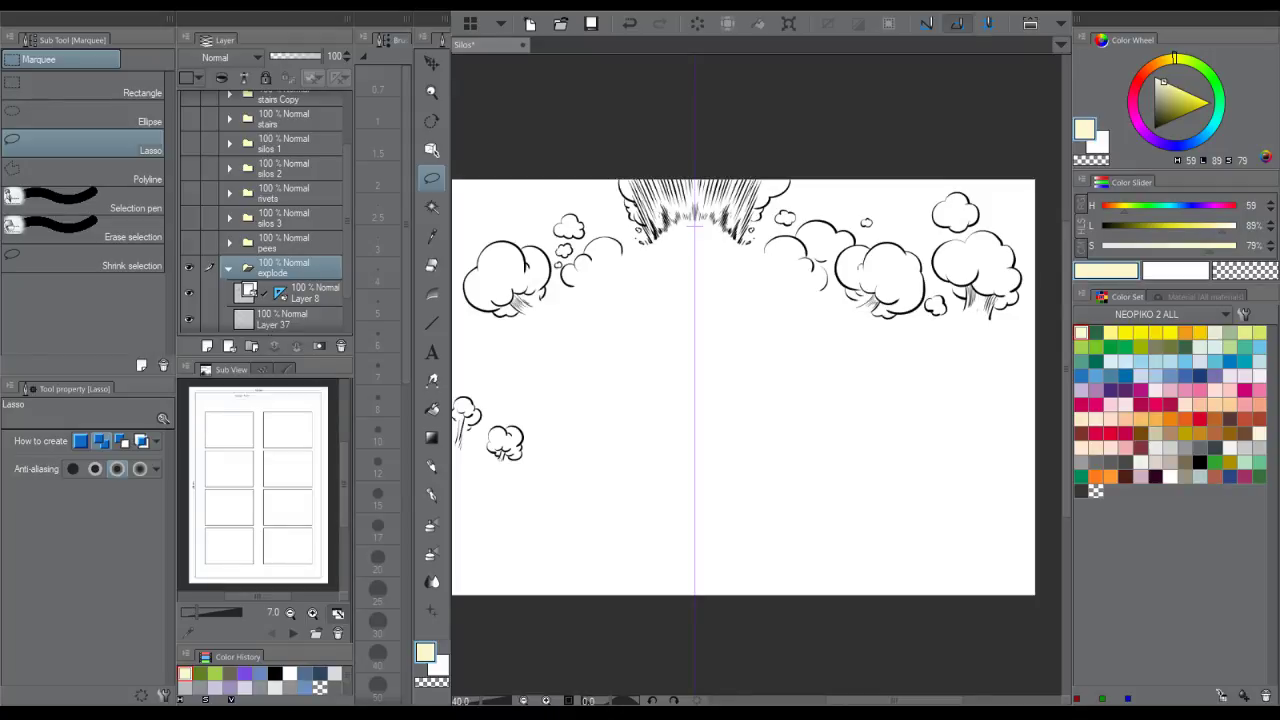
- Select the empty Layer 37 in the explode folder for painting with the G-pen in light lavender
{"action": "key", "text": "ctrl+space"}
{"action": "left_click_drag", "start_coordinate": [504, 331], "coordinate": [506, 326]}
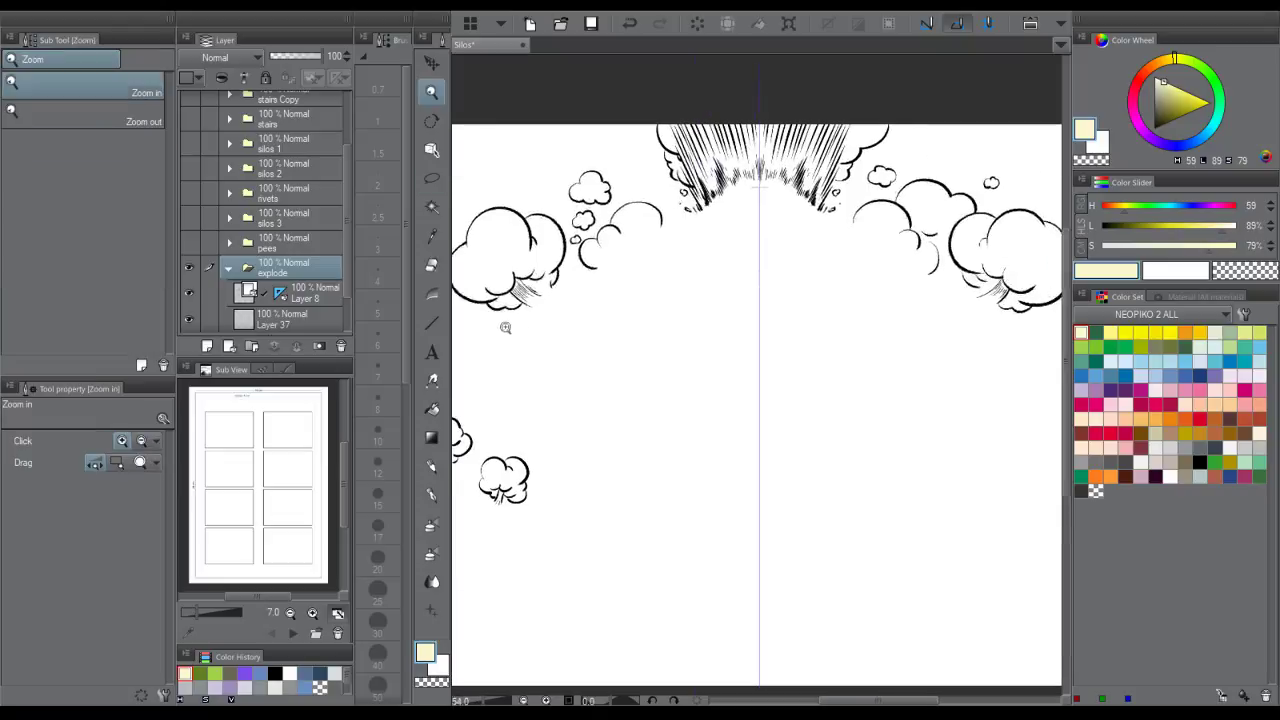
{"action": "left_click_drag", "start_coordinate": [528, 279], "coordinate": [553, 302]}
{"action": "key", "text": "p"}
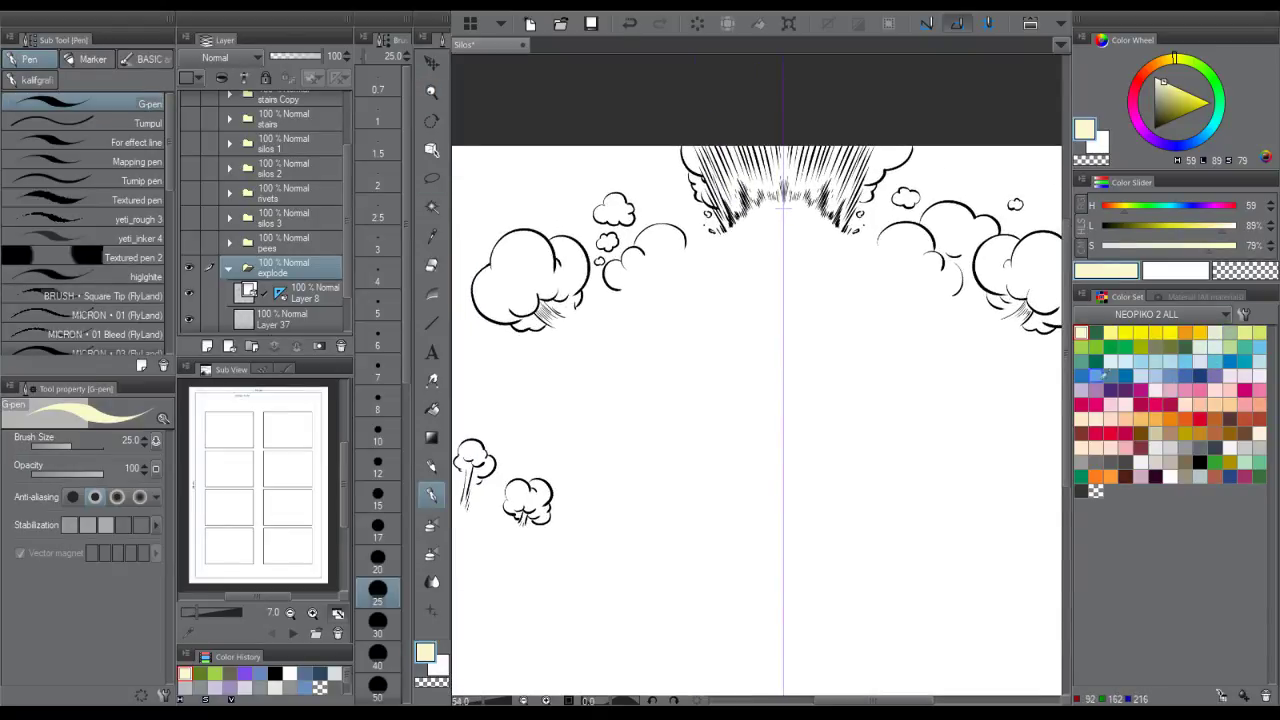
{"action": "left_click", "coordinate": [1081, 390]}
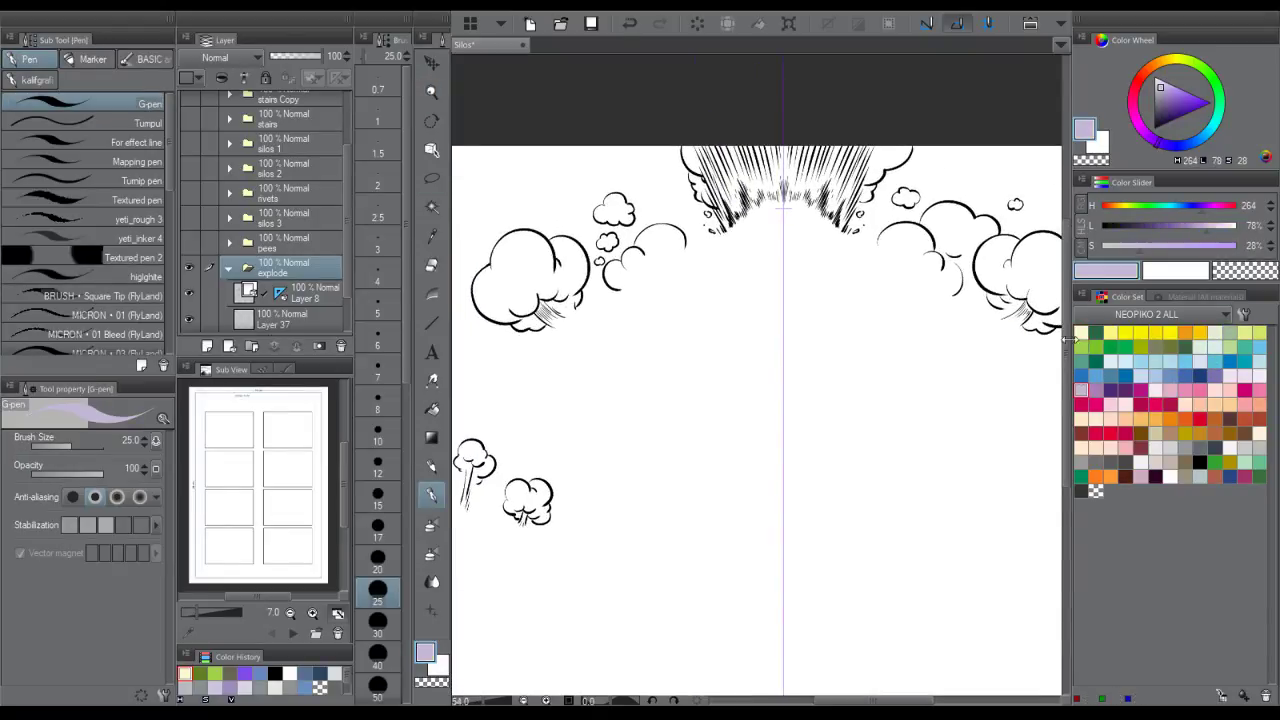
{"action": "left_click", "coordinate": [291, 317]}
- Try a lavender stroke along the clouds' open lower edge on Layer 37
{"action": "mouse_move", "coordinate": [541, 314]}
{"action": "left_mouse_down"}
{"action": "mouse_move", "coordinate": [554, 326]}
{"action": "mouse_move", "coordinate": [622, 305]}
{"action": "mouse_move", "coordinate": [572, 337]}
{"action": "left_mouse_up"}
{"action": "key", "text": "ctrl+space"}
{"action": "key", "text": "ctrl+space"}
{"action": "left_click_drag", "start_coordinate": [667, 260], "coordinate": [618, 319]}
{"action": "key", "text": "ctrl+z"}
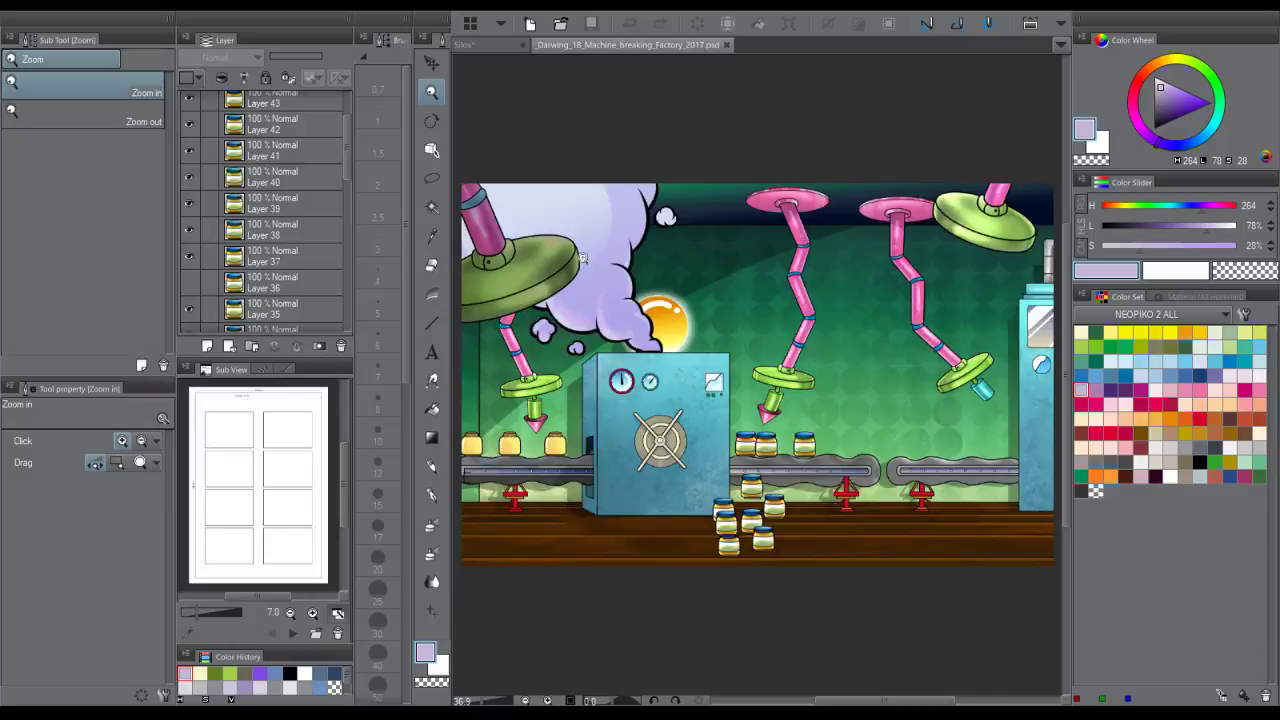
- Sample the pale blue-lavender smoke color from Darwing_18_Machine_breaking_Factory_2017.psd and return to the Silos document
{"action": "left_click", "coordinate": [583, 258]}
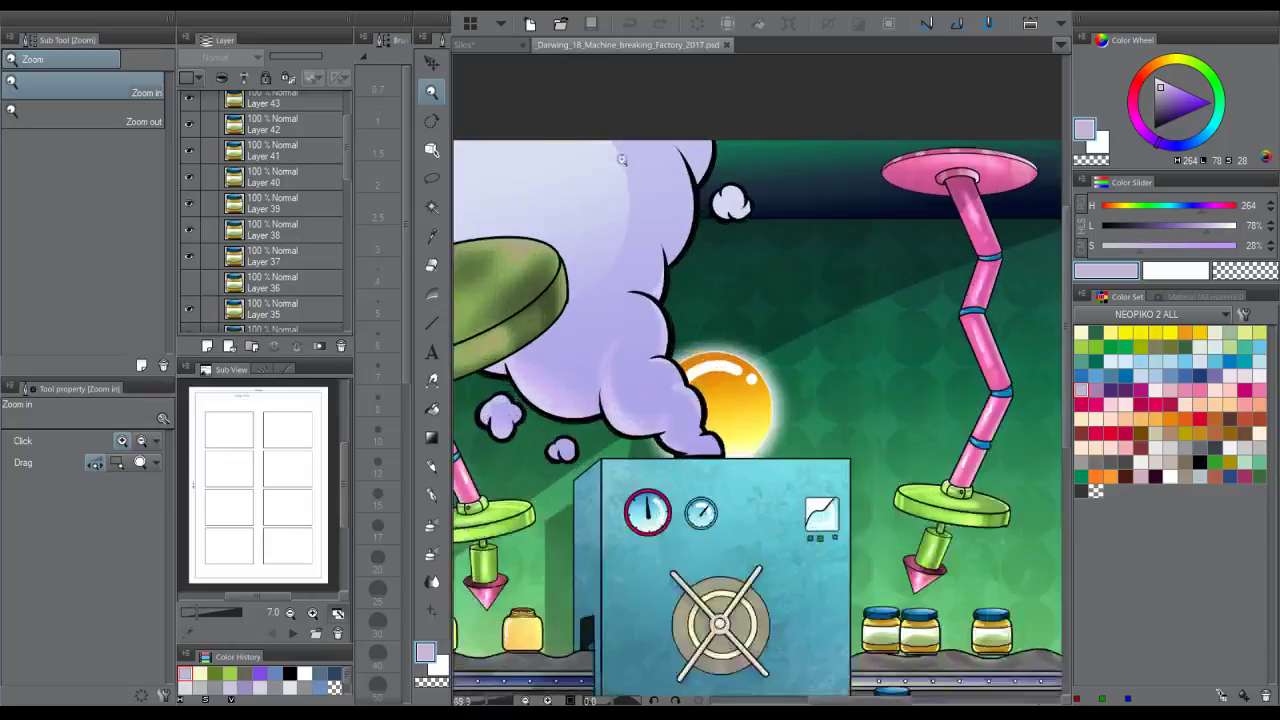
{"action": "key", "text": "o"}
{"action": "left_click", "coordinate": [502, 45]}
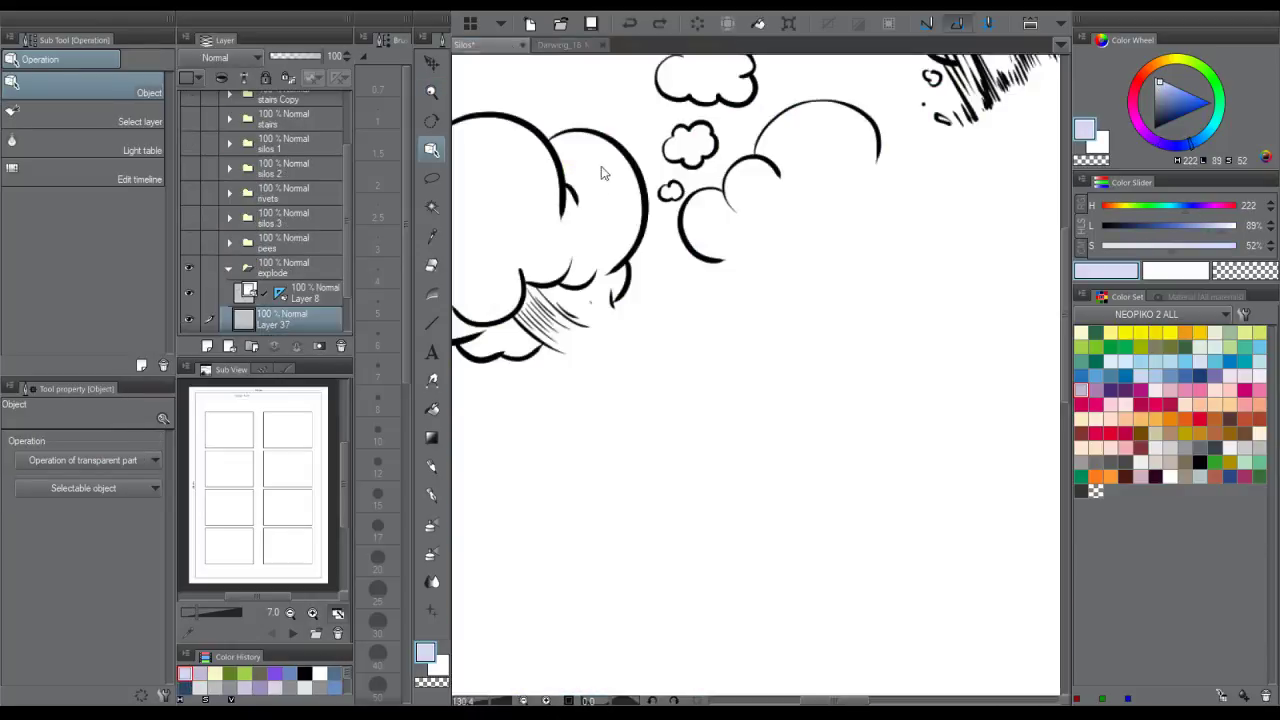
- Close the open lower-right edge of the large left cloud with a scalloped G-pen line in the sampled color
{"action": "key", "text": "p"}
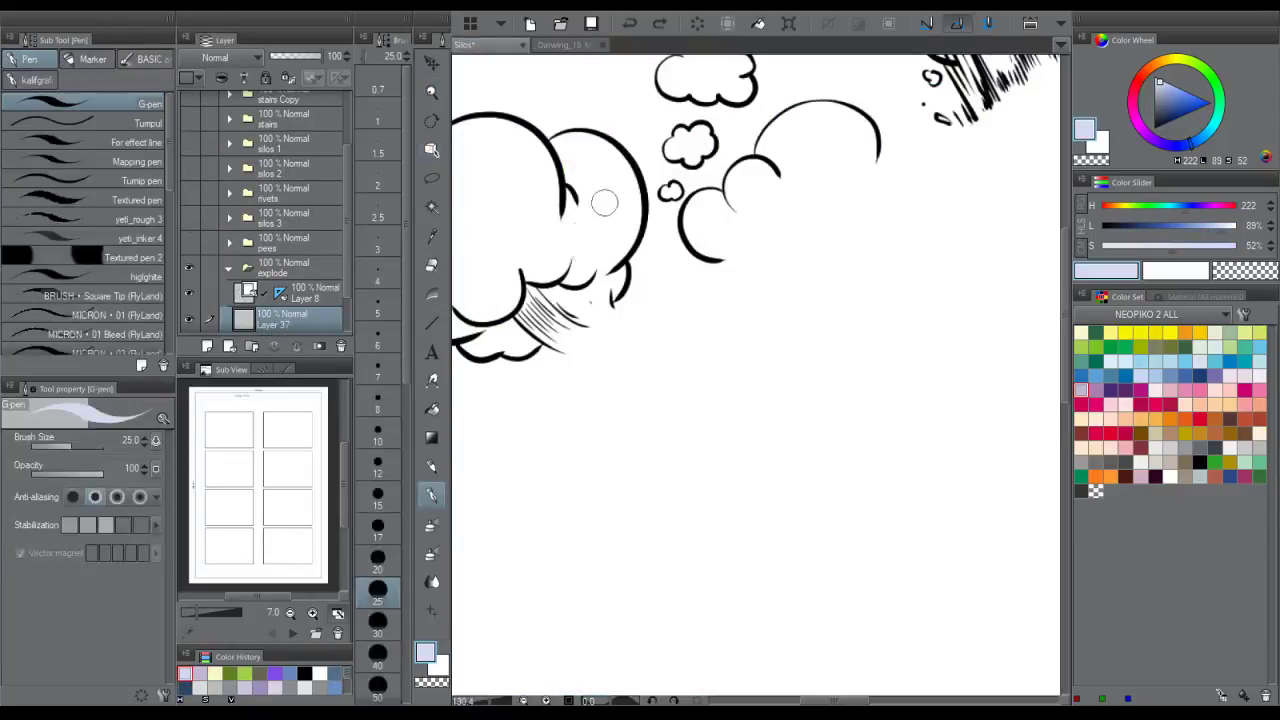
{"action": "left_click_drag", "start_coordinate": [605, 203], "coordinate": [613, 268]}
{"action": "key", "text": "ctrl+z"}
{"action": "mouse_move", "coordinate": [543, 356]}
{"action": "left_mouse_down"}
{"action": "mouse_move", "coordinate": [602, 338]}
{"action": "mouse_move", "coordinate": [631, 290]}
{"action": "left_mouse_up"}
{"action": "scroll", "coordinate": [661, 250], "scroll_direction": "down", "scroll_amount": 4}
- Try filling the large left cloud with the sampled pale blue-lavender, referring to other layers
{"action": "key", "text": "g"}
{"action": "left_click", "coordinate": [630, 277]}
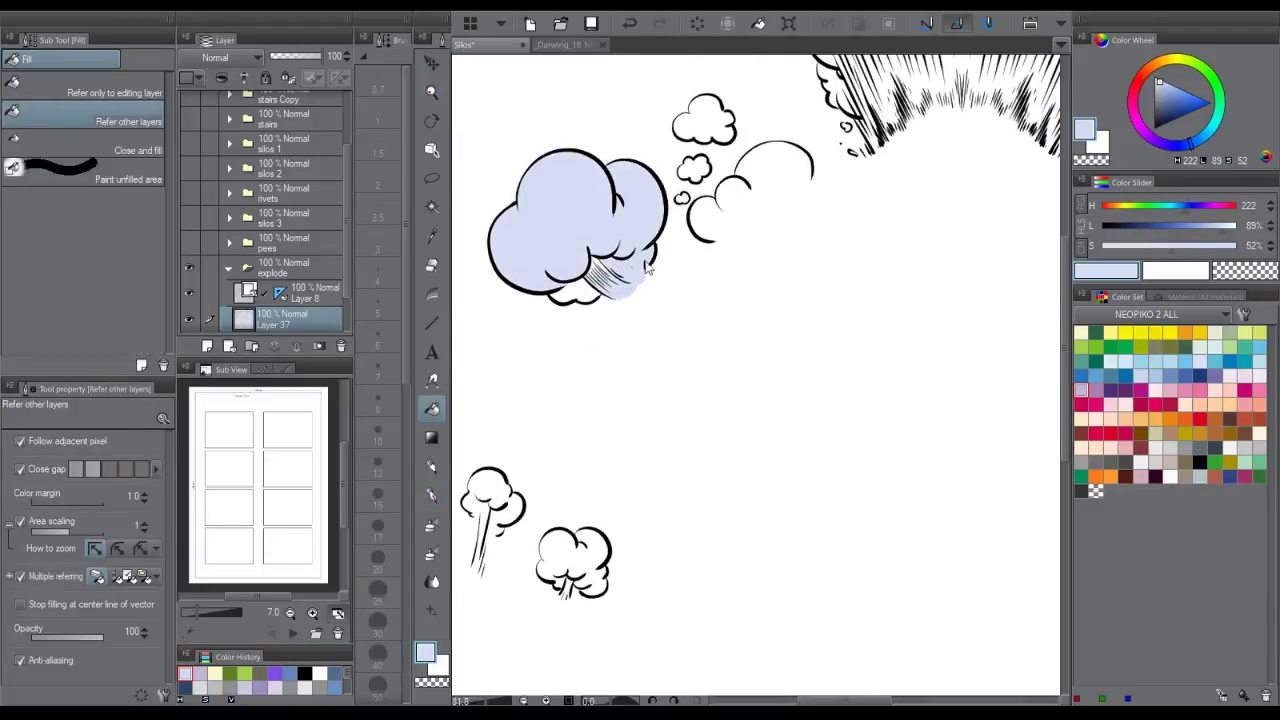
{"action": "key", "text": "ctrl+z"}
- Draw a scalloped pale blue-lavender edge closing the underside of the open cloud between the large left cloud and the explosion
{"action": "scroll", "coordinate": [728, 228], "scroll_direction": "up", "scroll_amount": 2}
{"action": "key", "text": "p"}
{"action": "mouse_move", "coordinate": [723, 229]}
{"action": "left_mouse_down"}
{"action": "mouse_move", "coordinate": [829, 189]}
{"action": "mouse_move", "coordinate": [875, 125]}
{"action": "mouse_move", "coordinate": [803, 234]}
{"action": "left_mouse_up"}
{"action": "key", "text": "g"}
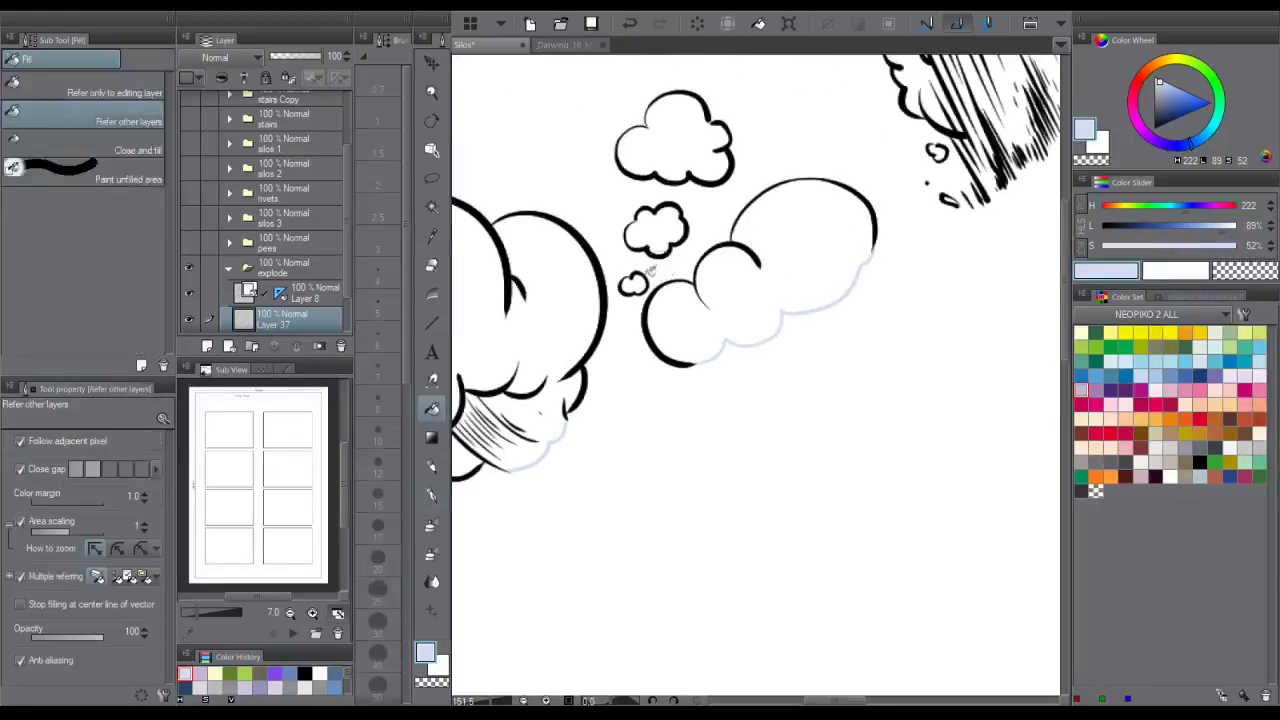
- Draw scalloped pale blue-lavender G-pen edges closing the undersides of the open clouds just right of the explosion
{"action": "key", "text": "ctrl+space"}
{"action": "left_click_drag", "start_coordinate": [706, 226], "coordinate": [831, 216]}
{"action": "scroll", "coordinate": [830, 216], "scroll_direction": "up", "scroll_amount": 4}
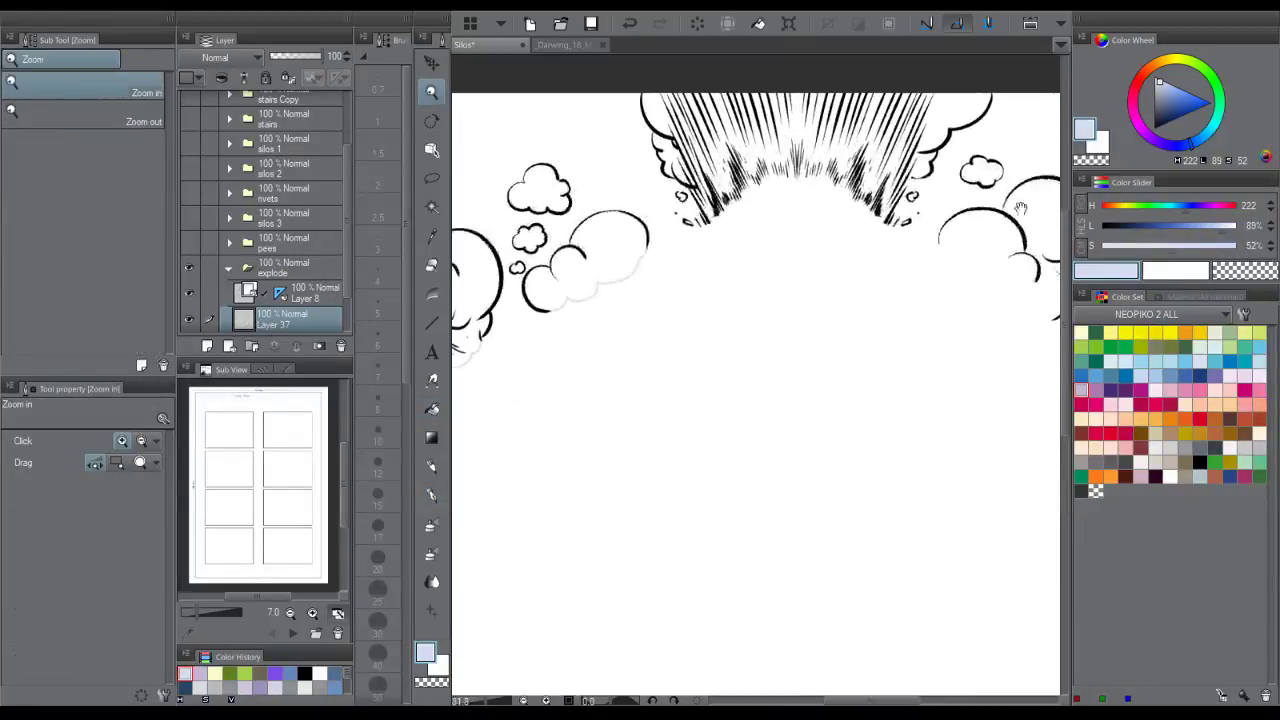
{"action": "key", "text": "p"}
{"action": "left_click_drag", "start_coordinate": [812, 335], "coordinate": [826, 340]}
{"action": "mouse_move", "coordinate": [826, 342]}
{"action": "left_mouse_down"}
{"action": "mouse_move", "coordinate": [886, 409]}
{"action": "mouse_move", "coordinate": [903, 410]}
{"action": "left_mouse_up"}
{"action": "left_click_drag", "start_coordinate": [1011, 451], "coordinate": [849, 457]}
{"action": "mouse_move", "coordinate": [735, 436]}
{"action": "left_mouse_down"}
{"action": "mouse_move", "coordinate": [795, 437]}
{"action": "mouse_move", "coordinate": [807, 452]}
{"action": "mouse_move", "coordinate": [883, 450]}
{"action": "mouse_move", "coordinate": [901, 432]}
{"action": "mouse_move", "coordinate": [955, 450]}
{"action": "mouse_move", "coordinate": [831, 432]}
{"action": "mouse_move", "coordinate": [904, 448]}
{"action": "left_mouse_up"}
- Close the open stem of the far-right mushroom-shaped cloud with a curved pale blue-lavender G-pen line
{"action": "key", "text": "ctrl+space"}
{"action": "mouse_move", "coordinate": [973, 416]}
{"action": "left_mouse_down"}
{"action": "mouse_move", "coordinate": [933, 496]}
{"action": "mouse_move", "coordinate": [829, 423]}
{"action": "mouse_move", "coordinate": [972, 384]}
{"action": "left_mouse_up"}
{"action": "scroll", "coordinate": [970, 383], "scroll_direction": "up", "scroll_amount": 3}
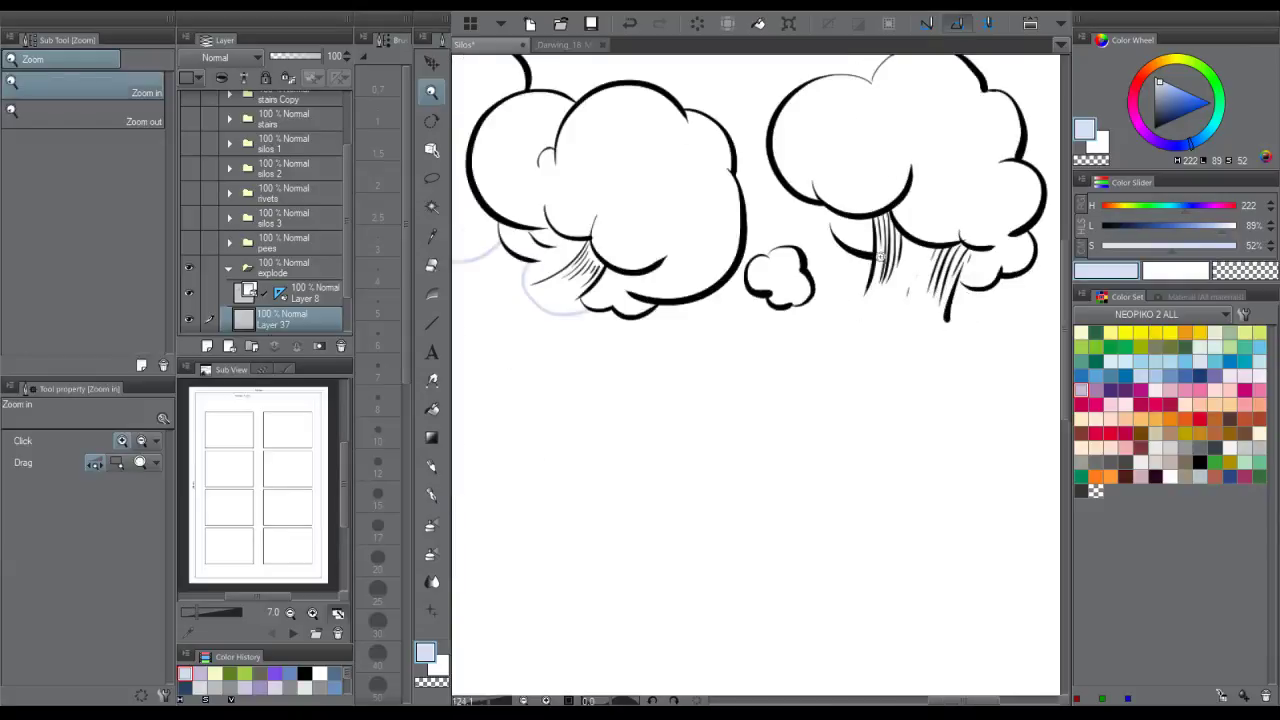
{"action": "key", "text": "p"}
{"action": "left_click_drag", "start_coordinate": [868, 290], "coordinate": [946, 322]}
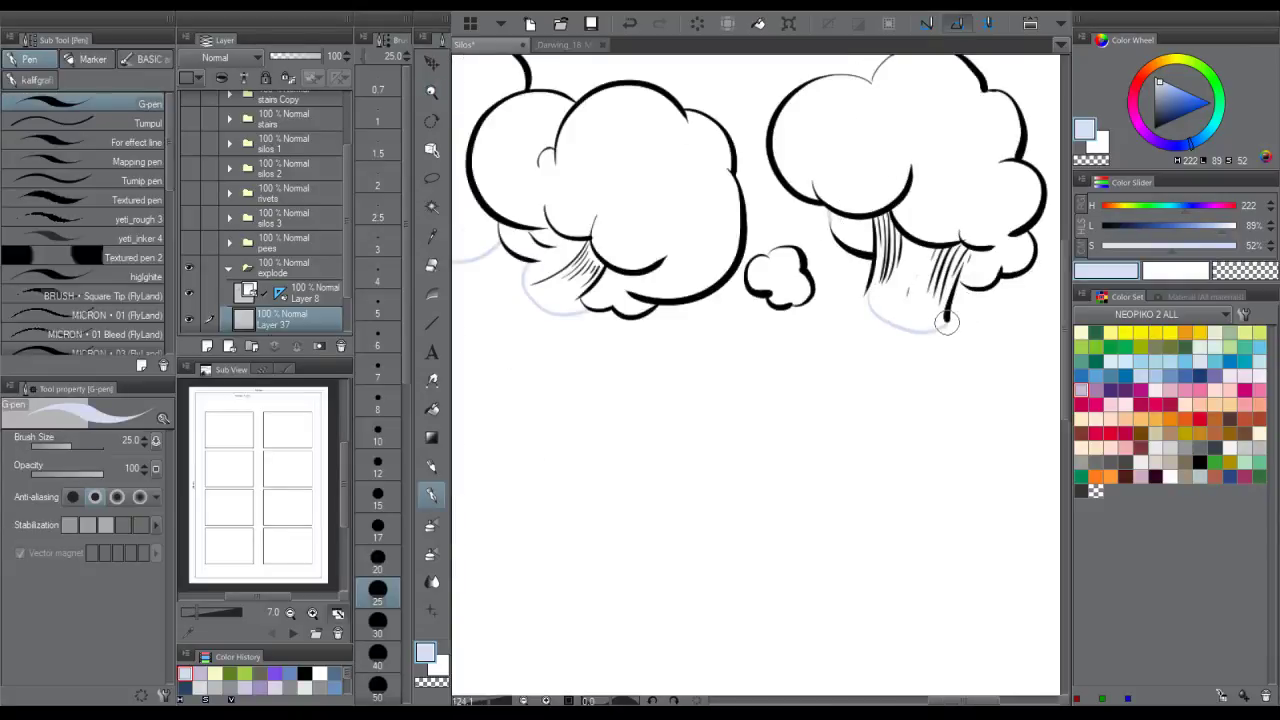
{"action": "key", "text": "ctrl+z"}
{"action": "left_click_drag", "start_coordinate": [867, 292], "coordinate": [945, 321]}
- Close the open edges and stems of the small smoke puffs near the canvas's left edge with size 25 G-pen strokes
{"action": "key", "text": "/"}
{"action": "scroll", "coordinate": [760, 330], "scroll_direction": "down", "scroll_amount": 4}
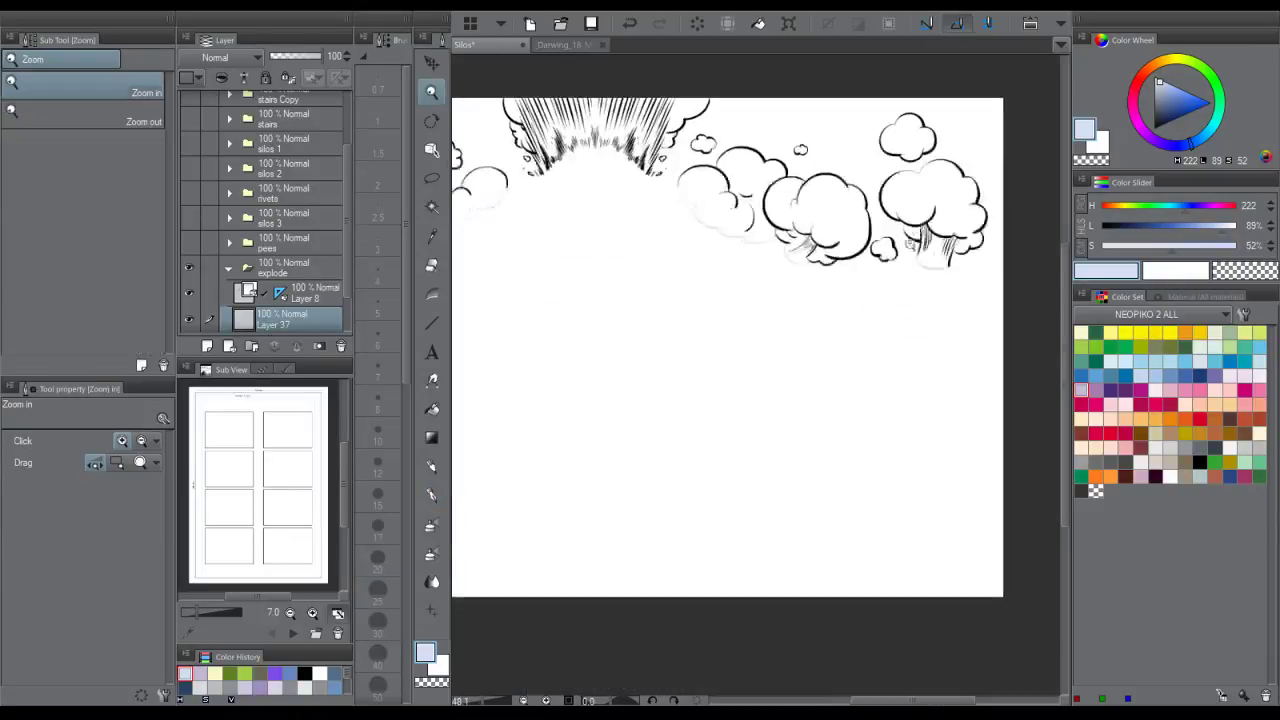
{"action": "scroll", "coordinate": [690, 320], "scroll_direction": "up", "scroll_amount": 4}
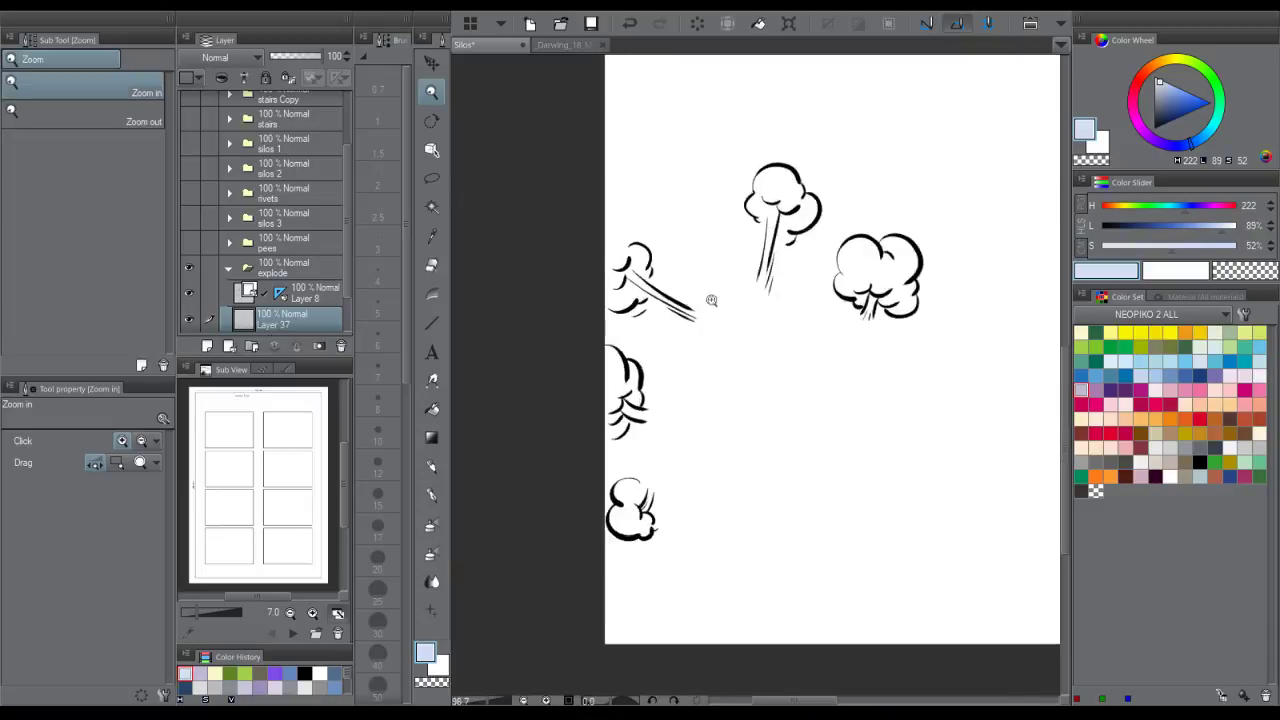
{"action": "key", "text": "p"}
{"action": "mouse_move", "coordinate": [563, 306]}
{"action": "left_mouse_down"}
{"action": "mouse_move", "coordinate": [605, 311]}
{"action": "mouse_move", "coordinate": [604, 325]}
{"action": "mouse_move", "coordinate": [641, 301]}
{"action": "left_mouse_up"}
{"action": "left_click_drag", "start_coordinate": [638, 253], "coordinate": [656, 269]}
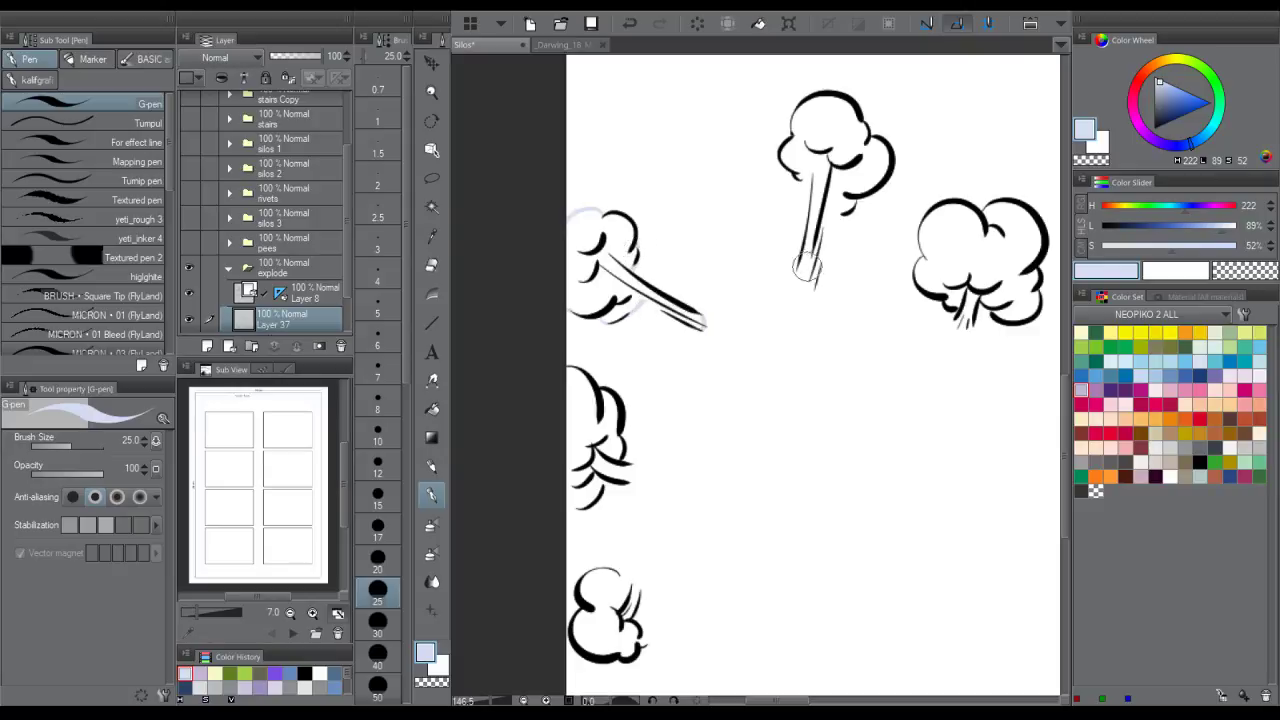
{"action": "mouse_move", "coordinate": [796, 268]}
{"action": "left_mouse_down"}
{"action": "mouse_move", "coordinate": [810, 290]}
{"action": "mouse_move", "coordinate": [838, 212]}
{"action": "mouse_move", "coordinate": [814, 185]}
{"action": "left_mouse_up"}
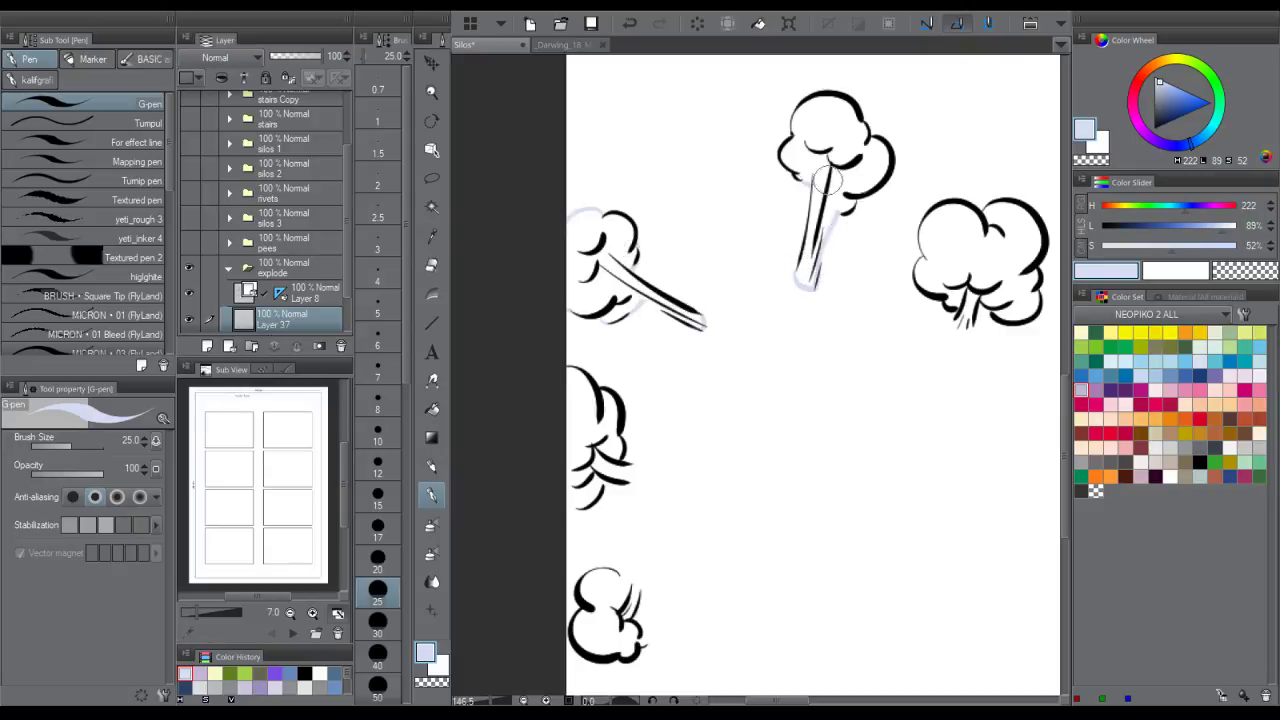
{"action": "mouse_move", "coordinate": [957, 314]}
{"action": "left_mouse_down"}
{"action": "mouse_move", "coordinate": [961, 328]}
{"action": "mouse_move", "coordinate": [989, 314]}
{"action": "left_mouse_up"}
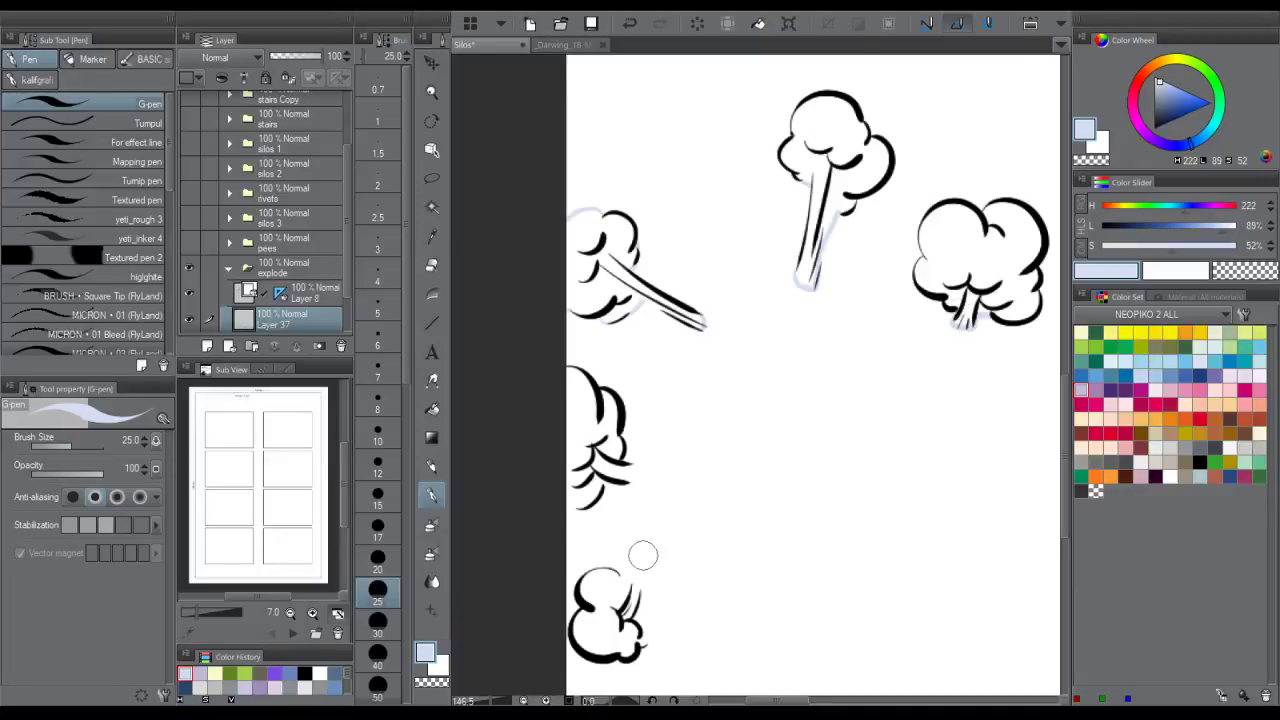
{"action": "mouse_move", "coordinate": [640, 551]}
{"action": "left_mouse_down"}
{"action": "mouse_move", "coordinate": [615, 572]}
{"action": "mouse_move", "coordinate": [634, 582]}
{"action": "mouse_move", "coordinate": [644, 644]}
{"action": "left_mouse_up"}
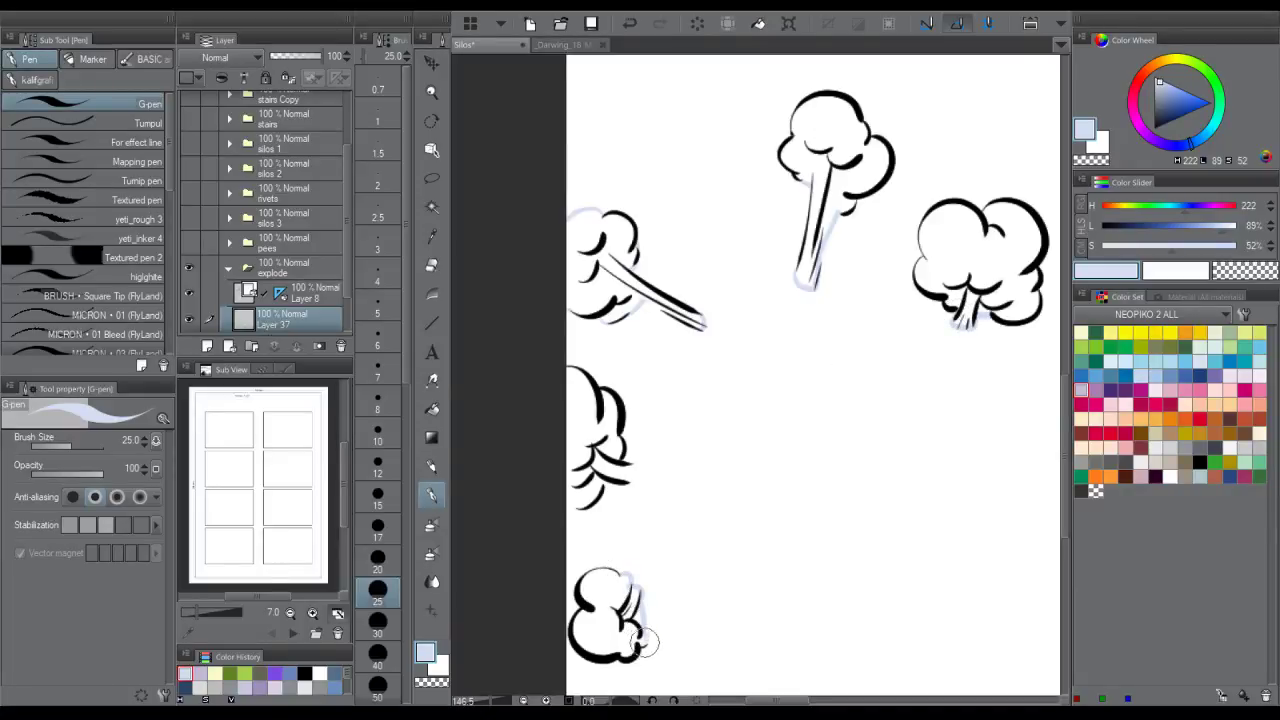
{"action": "mouse_move", "coordinate": [590, 499]}
{"action": "left_mouse_down"}
{"action": "mouse_move", "coordinate": [569, 505]}
{"action": "mouse_move", "coordinate": [634, 473]}
{"action": "mouse_move", "coordinate": [632, 459]}
{"action": "left_mouse_up"}
- Auto-select the empty background referring to other layers, invert the selection, fill the smoke shapes with pale blue-lavender, and deselect
{"action": "key", "text": "ctrl+space"}
{"action": "left_click_drag", "start_coordinate": [722, 408], "coordinate": [646, 428]}
{"action": "key", "text": "w"}
{"action": "left_click", "coordinate": [898, 302]}
{"action": "left_click_drag", "start_coordinate": [898, 303], "coordinate": [794, 306]}
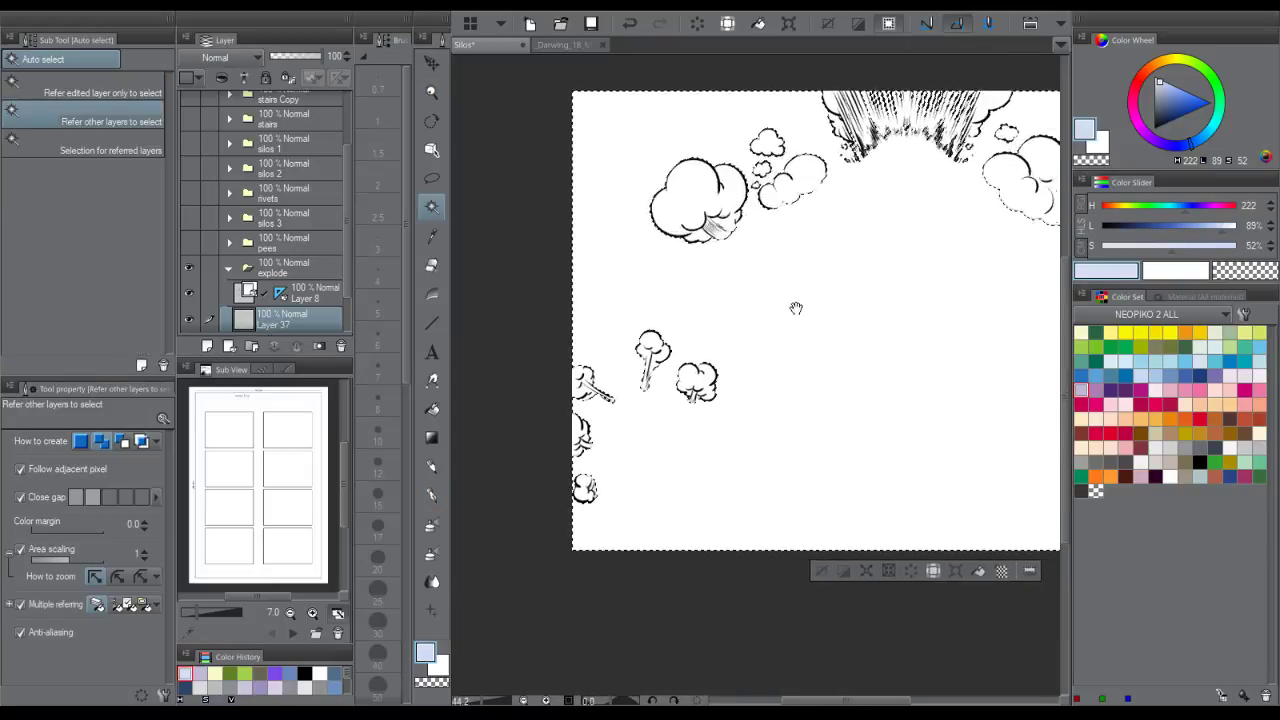
{"action": "left_click", "coordinate": [846, 577]}
{"action": "left_click", "coordinate": [970, 525]}
{"action": "left_click_drag", "start_coordinate": [871, 394], "coordinate": [732, 470]}
{"action": "key", "text": "ctrl+d"}
- Draw a pale blue-lavender G-pen arc closing the underside of the explosion burst, redoing the first attempts
{"action": "key", "text": "ctrl+space"}
{"action": "left_click_drag", "start_coordinate": [803, 192], "coordinate": [822, 191]}
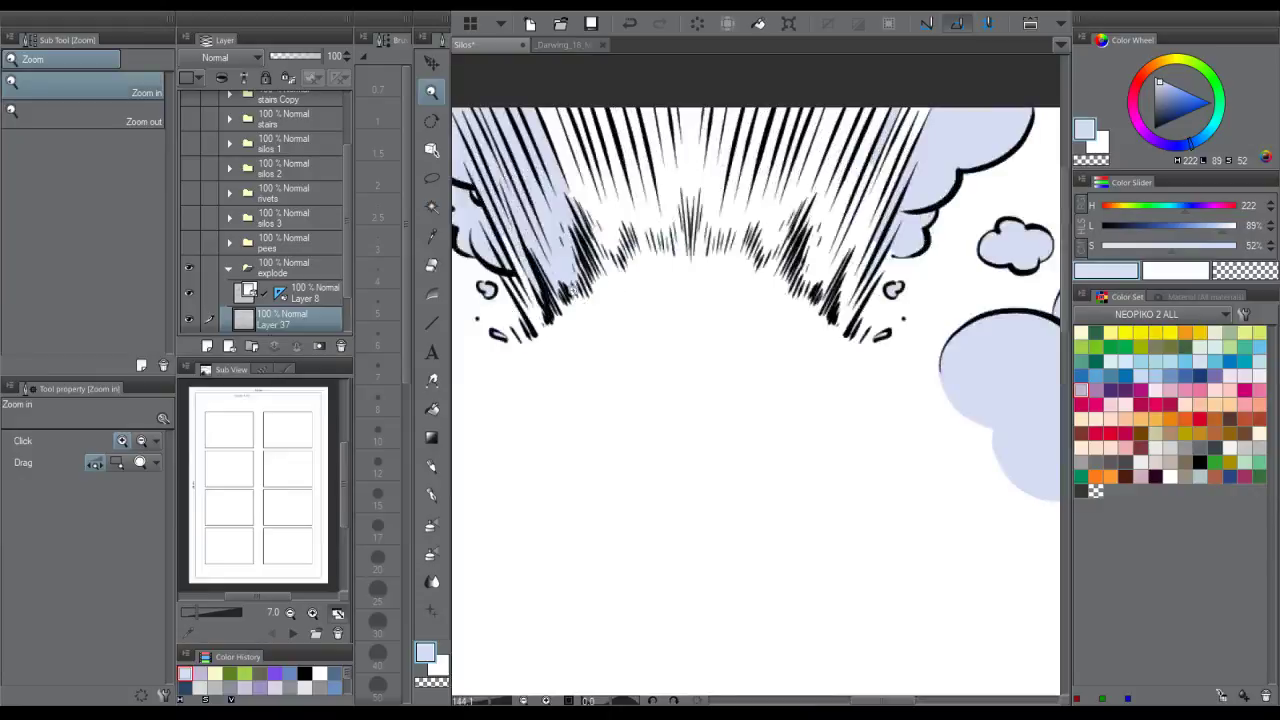
{"action": "key", "text": "p"}
{"action": "mouse_move", "coordinate": [493, 261]}
{"action": "left_mouse_down"}
{"action": "mouse_move", "coordinate": [514, 305]}
{"action": "mouse_move", "coordinate": [712, 252]}
{"action": "left_mouse_up"}
{"action": "key", "text": "ctrl+z"}
{"action": "key", "text": "ctrl+z"}
{"action": "mouse_move", "coordinate": [558, 312]}
{"action": "left_mouse_down"}
{"action": "mouse_move", "coordinate": [785, 274]}
{"action": "mouse_move", "coordinate": [850, 322]}
{"action": "left_mouse_up"}
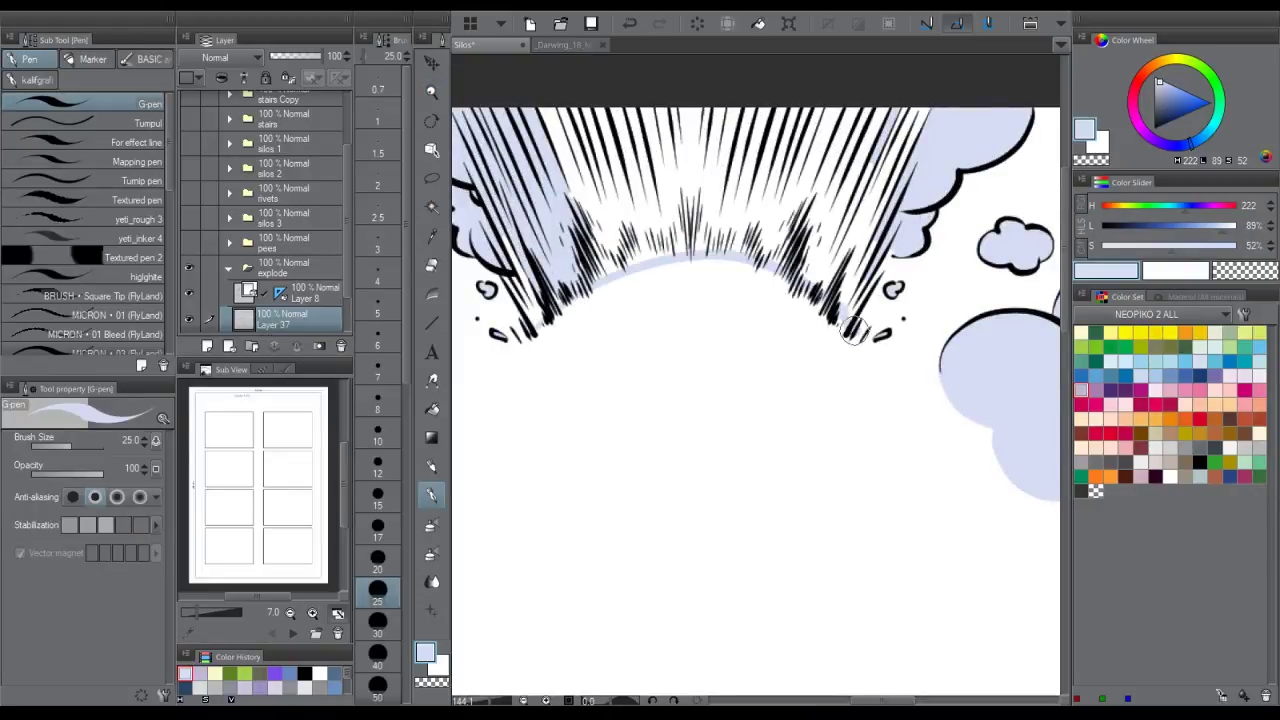
- Fill the unpainted areas of the explosion burst with pale blue-lavender and touch up the remaining gaps with the G-pen
{"action": "key", "text": "g"}
{"action": "left_click", "coordinate": [860, 237]}
{"action": "left_click", "coordinate": [610, 253]}
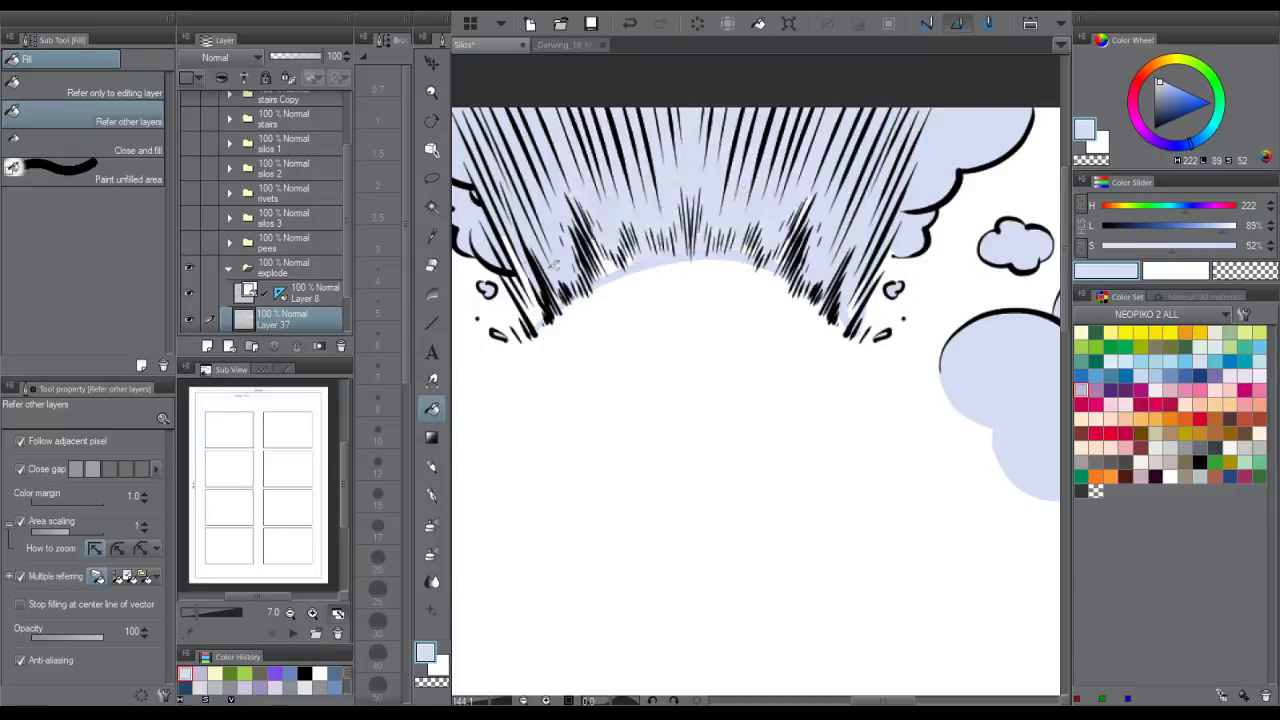
{"action": "key", "text": "p"}
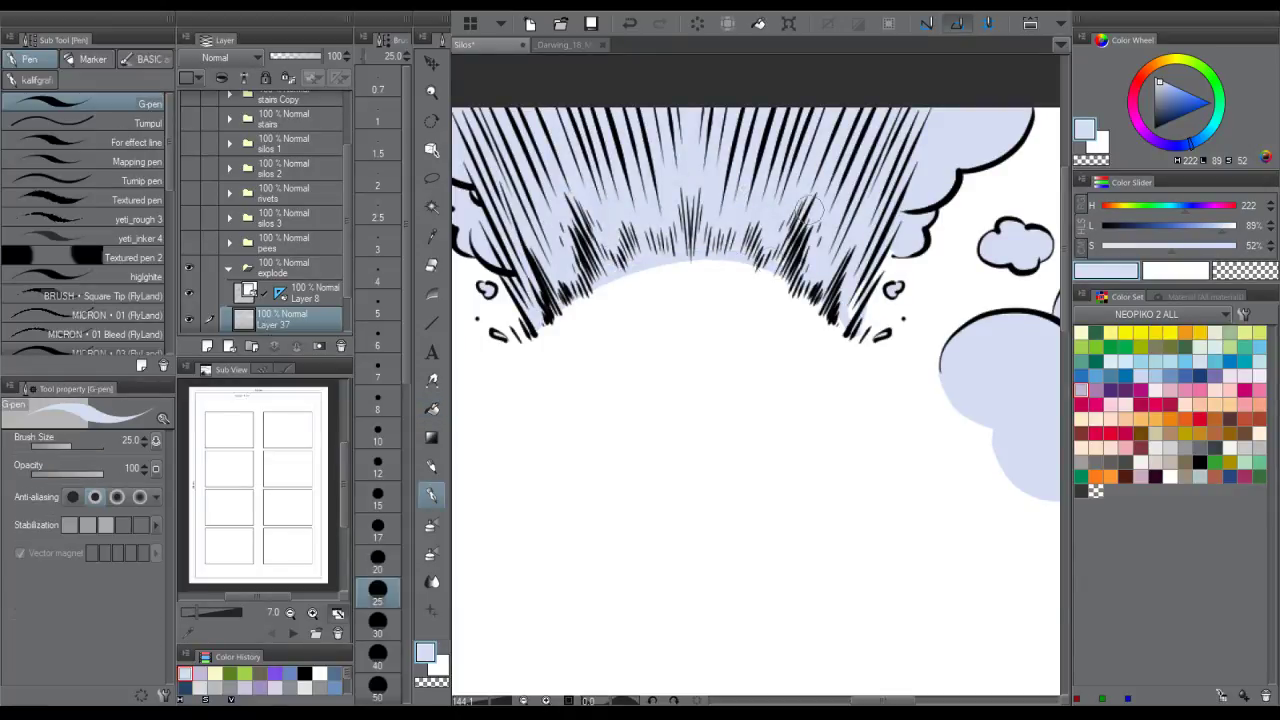
{"action": "left_click_drag", "start_coordinate": [850, 306], "coordinate": [859, 282]}
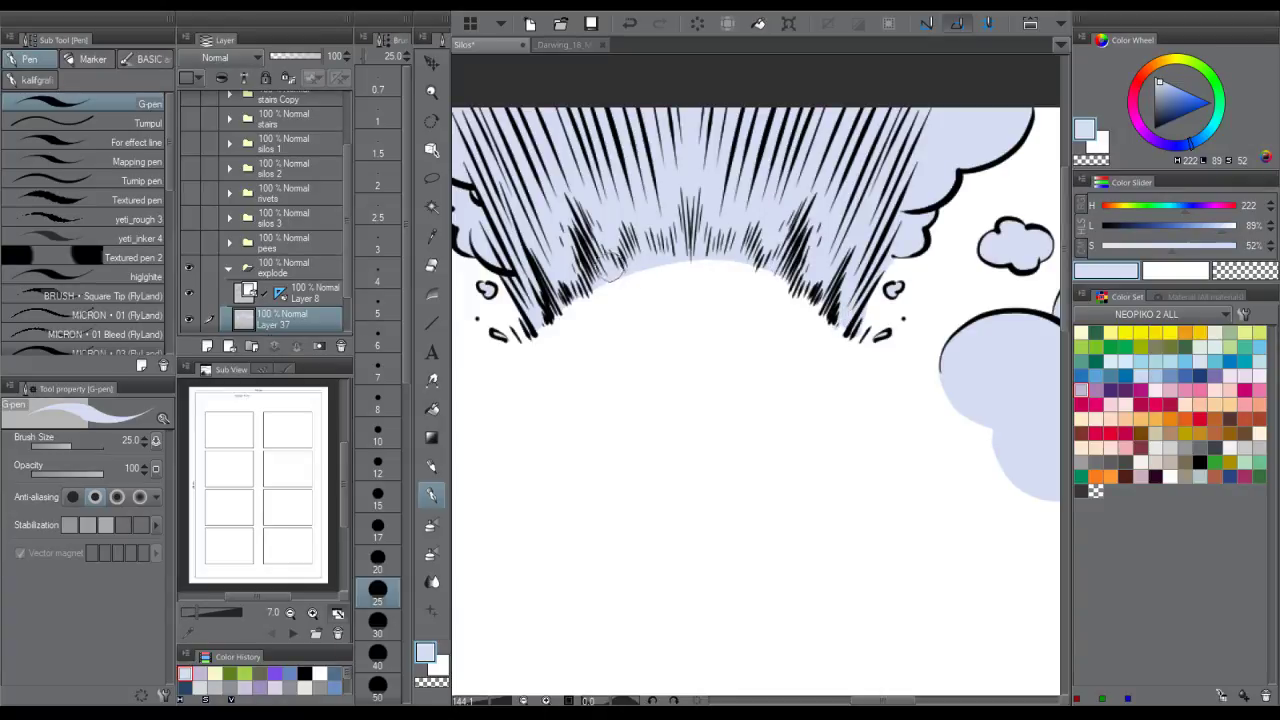
- Soften the lower edge of the explosion burst with the Hard airbrush at size 80 in pale blue-lavender
{"action": "key", "text": "b"}
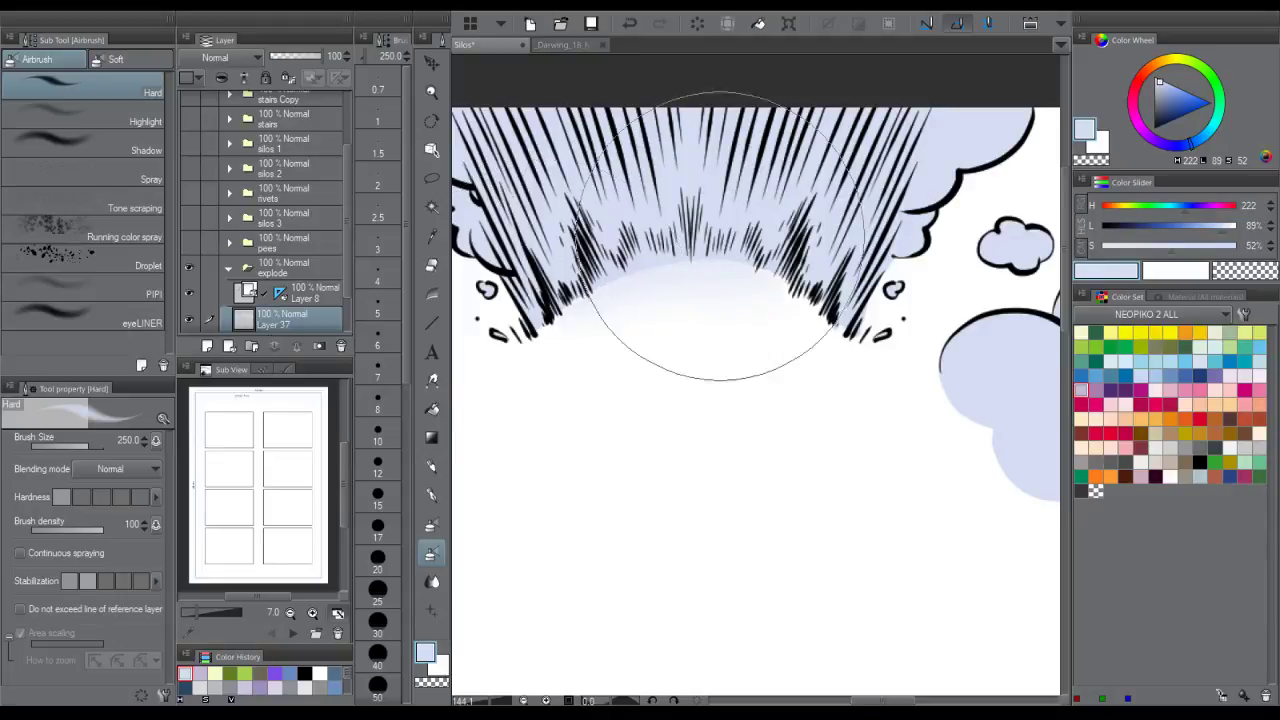
{"action": "left_click_drag", "start_coordinate": [626, 275], "coordinate": [768, 272]}
{"action": "key", "text": "ctrl+z"}
{"action": "key", "text": "bracketleft"}
{"action": "key", "text": "bracketleft"}
{"action": "key", "text": "bracketleft"}
{"action": "key", "text": "bracketleft"}
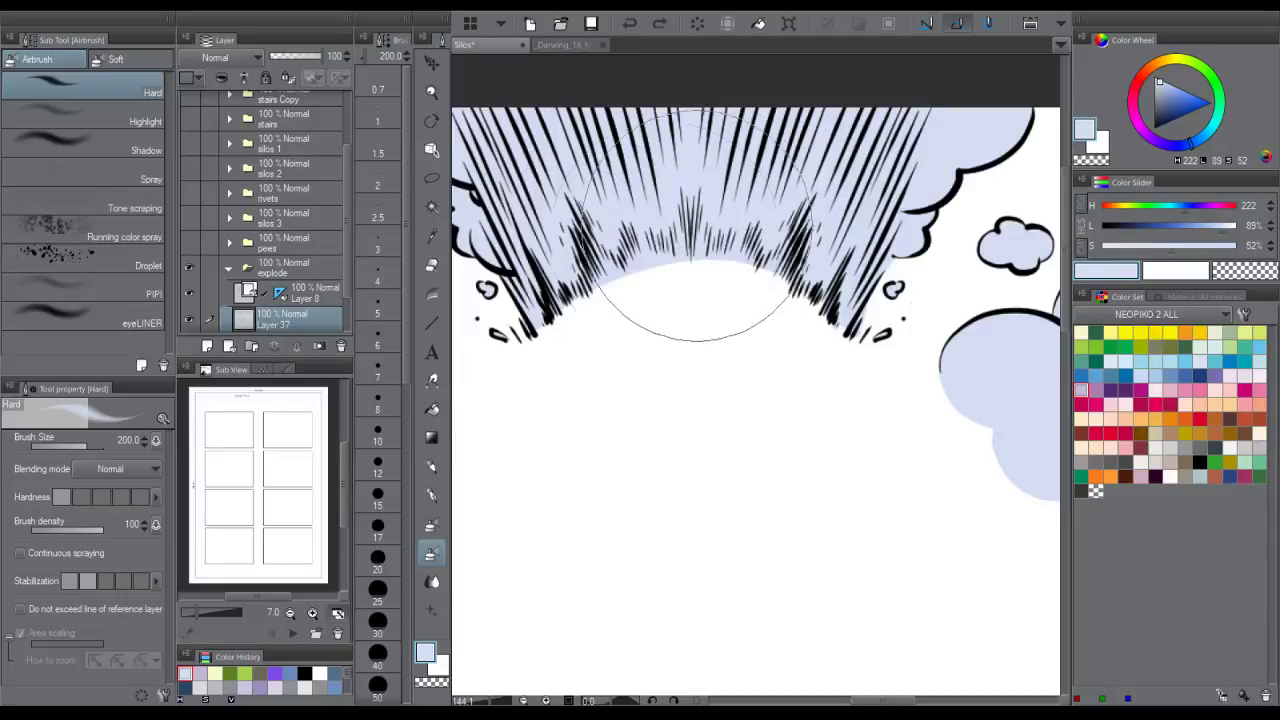
{"action": "key", "text": "bracketleft"}
{"action": "key", "text": "bracketleft"}
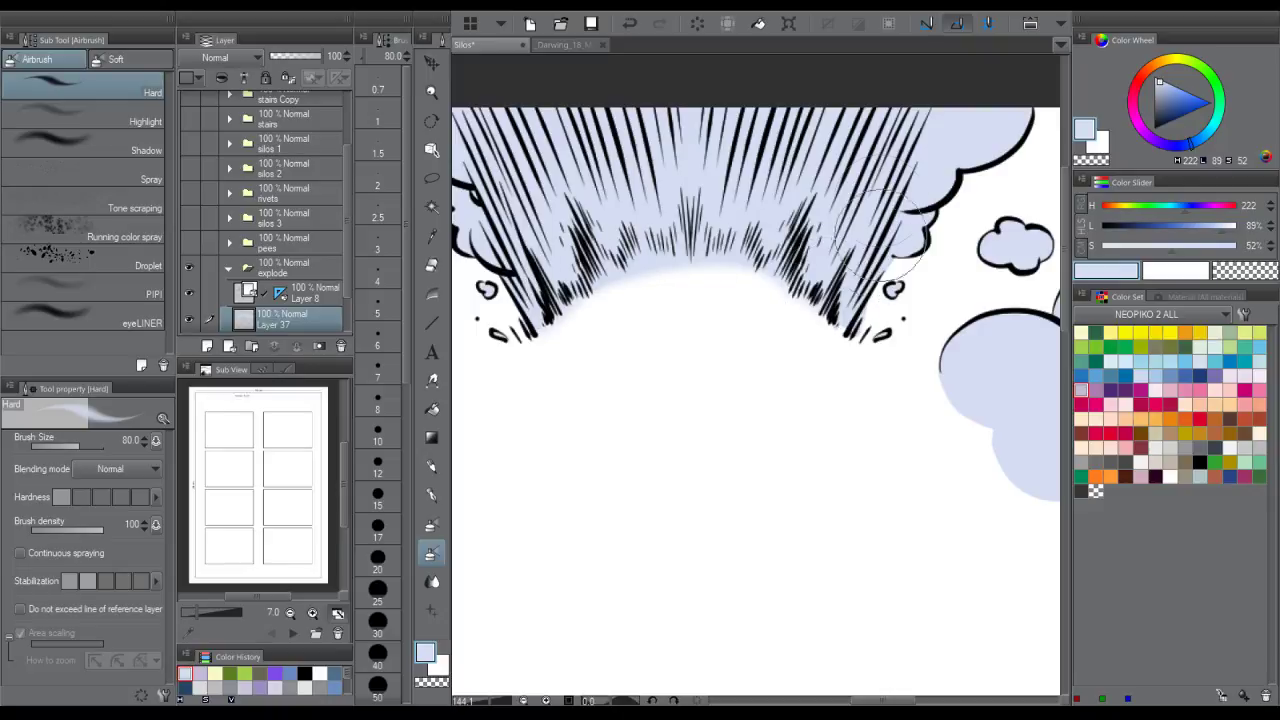
- Make the pees folder visible alongside the smoke and collapse the explode folder
{"action": "left_click_drag", "start_coordinate": [922, 219], "coordinate": [768, 249], "text": "ctrl"}
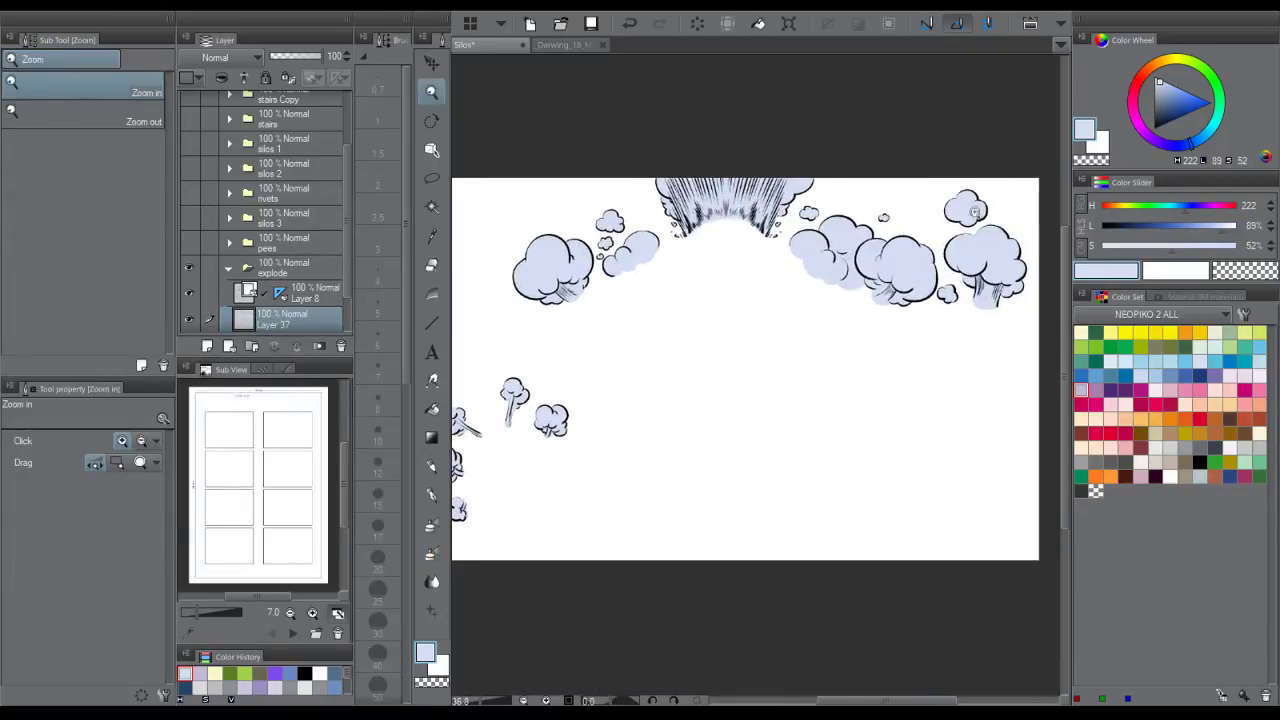
{"action": "scroll", "coordinate": [900, 213], "scroll_direction": "down", "scroll_amount": 1}
{"action": "left_click_drag", "start_coordinate": [346, 218], "coordinate": [348, 284]}
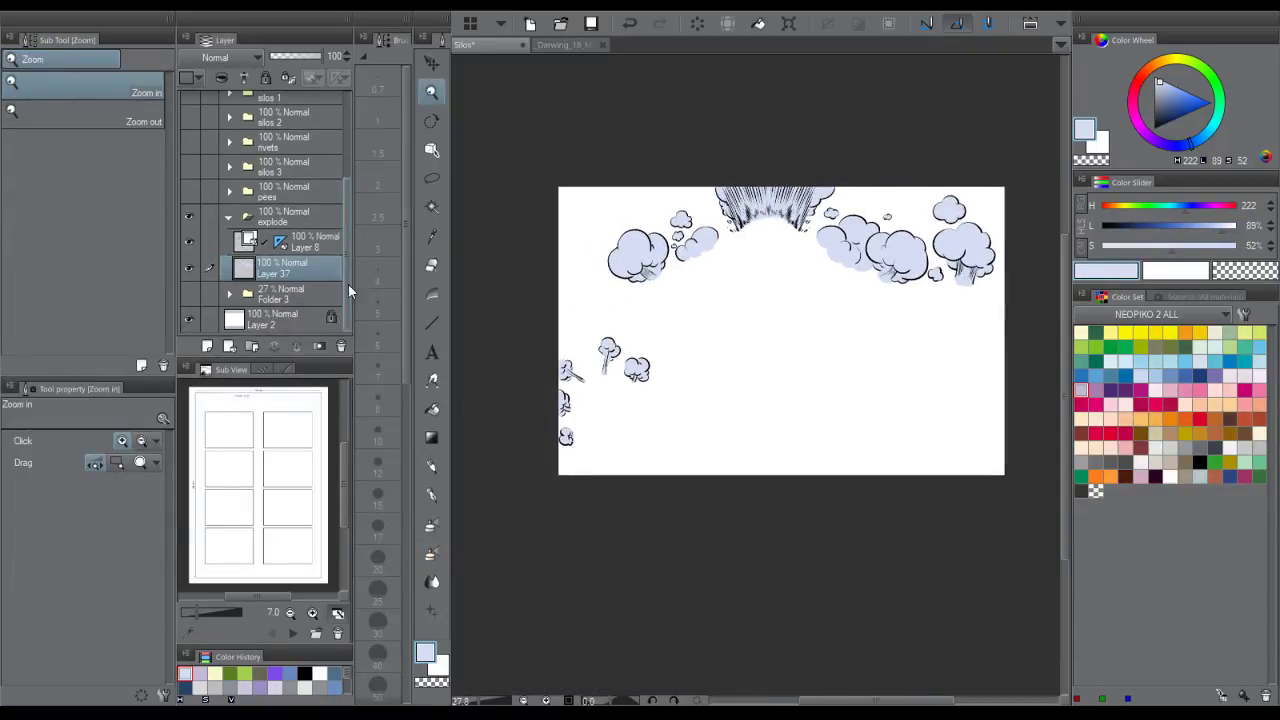
{"action": "left_click", "coordinate": [189, 293]}
{"action": "left_click", "coordinate": [189, 293]}
{"action": "left_click", "coordinate": [189, 192]}
{"action": "left_click", "coordinate": [229, 217]}
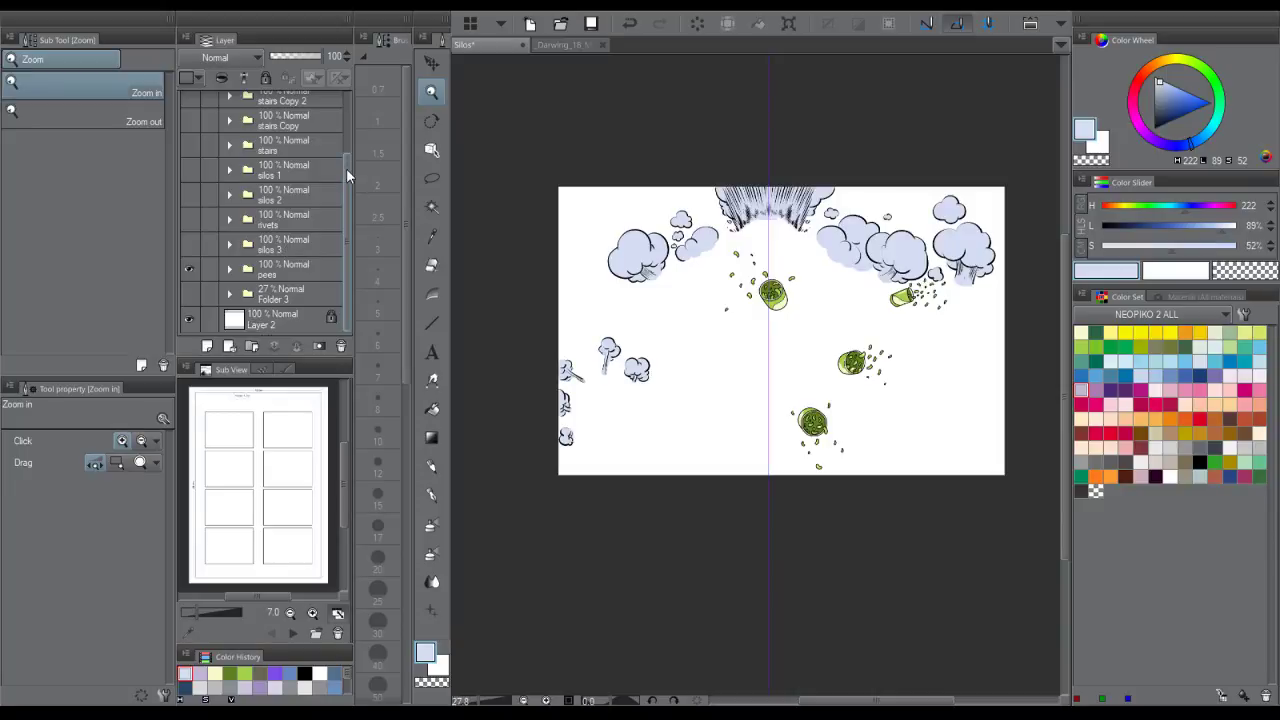
- Show the silos, rivets, stairs, carrot and Baby Food folders and place the explode folder between silos 3 and pees
{"action": "scroll", "coordinate": [262, 203], "scroll_direction": "up", "scroll_amount": 2}
{"action": "left_click_drag", "start_coordinate": [194, 156], "coordinate": [190, 108]}
{"action": "left_click_drag", "start_coordinate": [347, 154], "coordinate": [346, 112]}
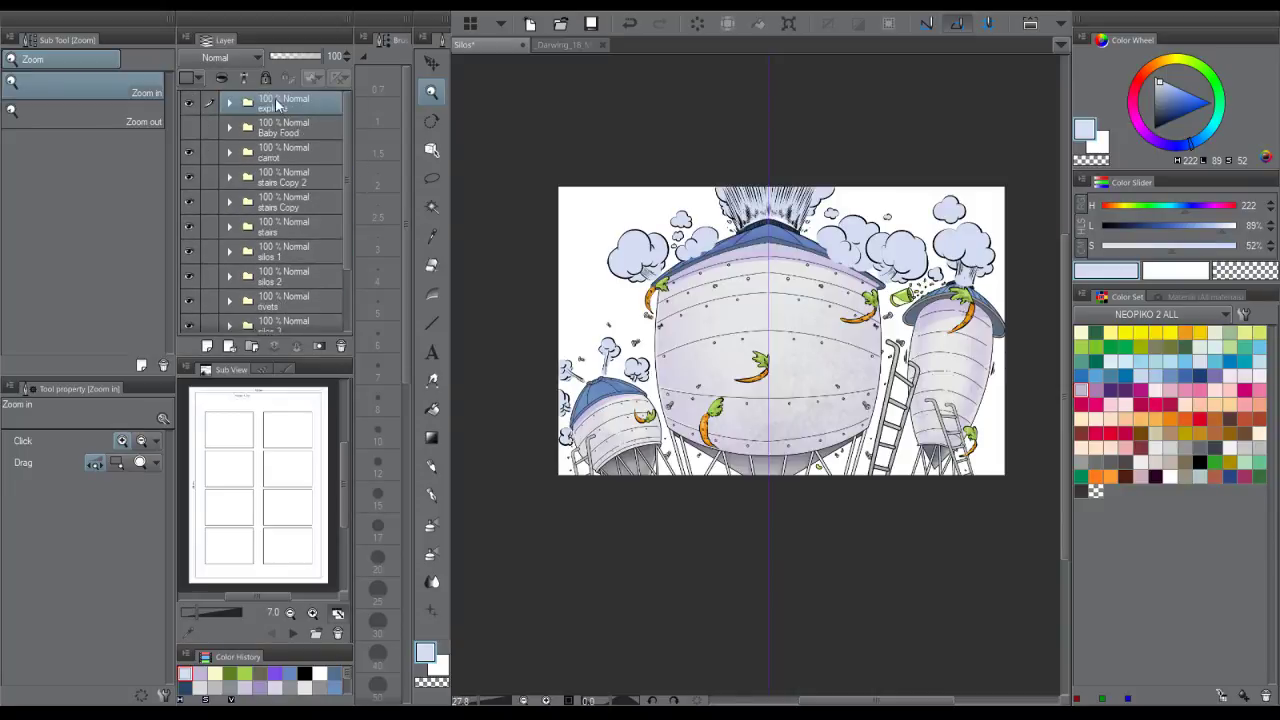
{"action": "left_click", "coordinate": [189, 127]}
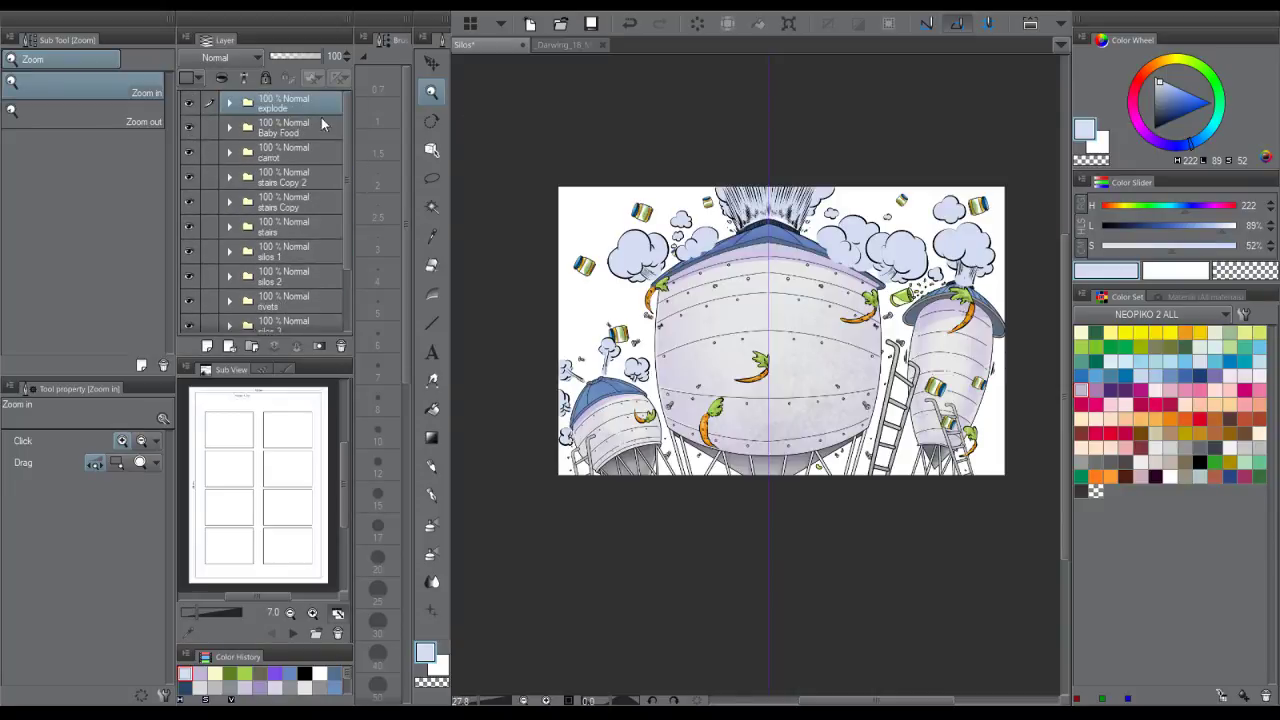
{"action": "mouse_move", "coordinate": [310, 300]}
{"action": "left_mouse_down"}
{"action": "mouse_move", "coordinate": [318, 320]}
{"action": "mouse_move", "coordinate": [322, 303]}
{"action": "left_mouse_up"}
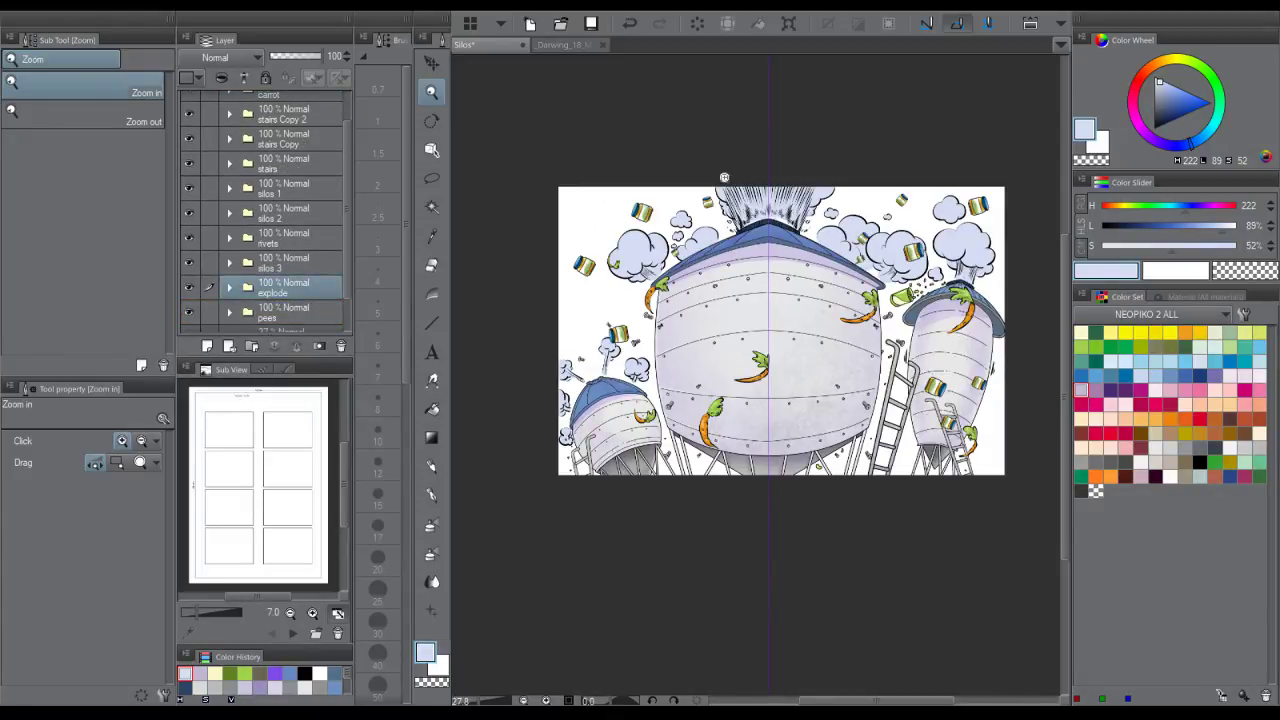
- Hide all the artwork folders except explode, including the pees folder
{"action": "left_click_drag", "start_coordinate": [724, 177], "coordinate": [775, 129]}
{"action": "left_click_drag", "start_coordinate": [349, 139], "coordinate": [348, 78]}
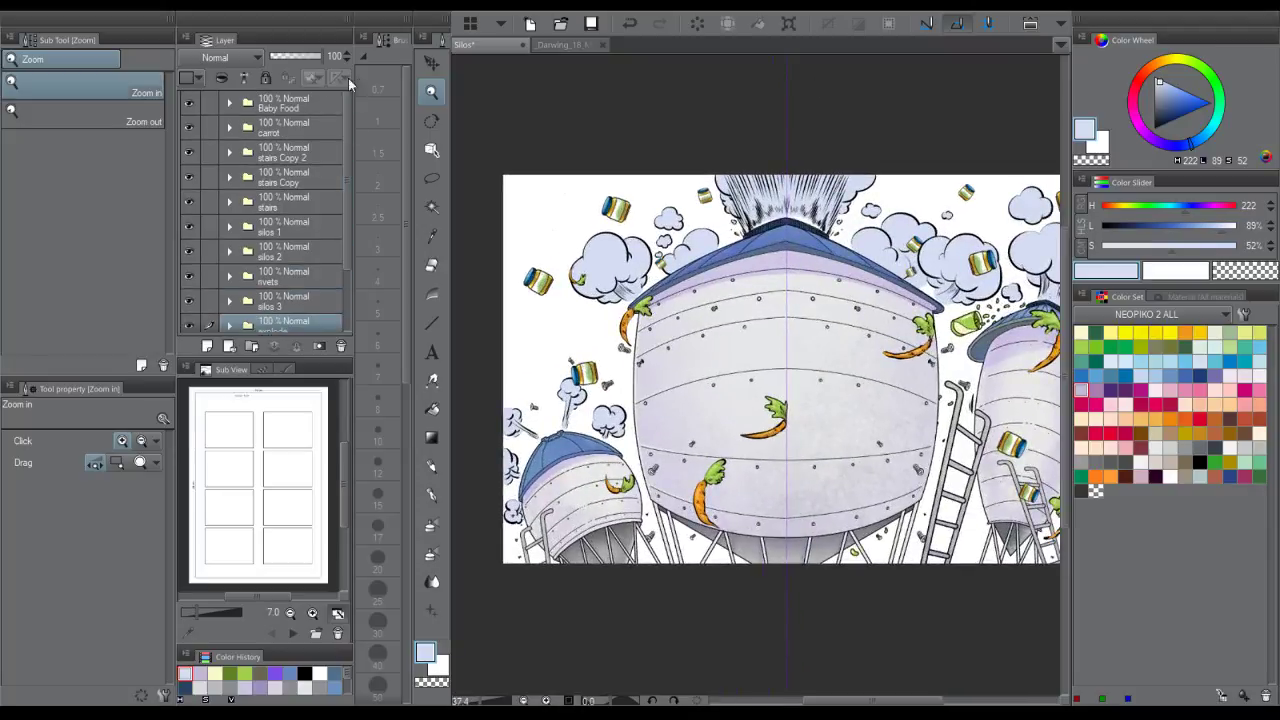
{"action": "left_click", "coordinate": [189, 299]}
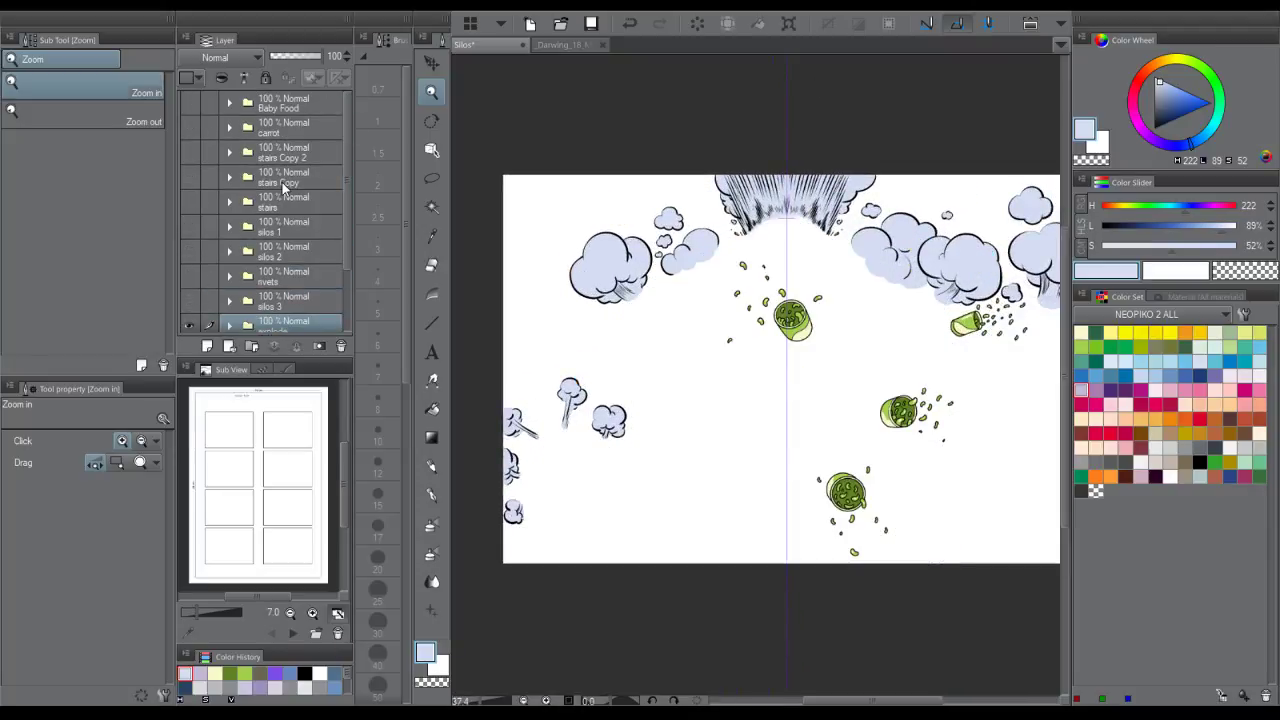
{"action": "scroll", "coordinate": [343, 213], "scroll_direction": "down", "scroll_amount": 2}
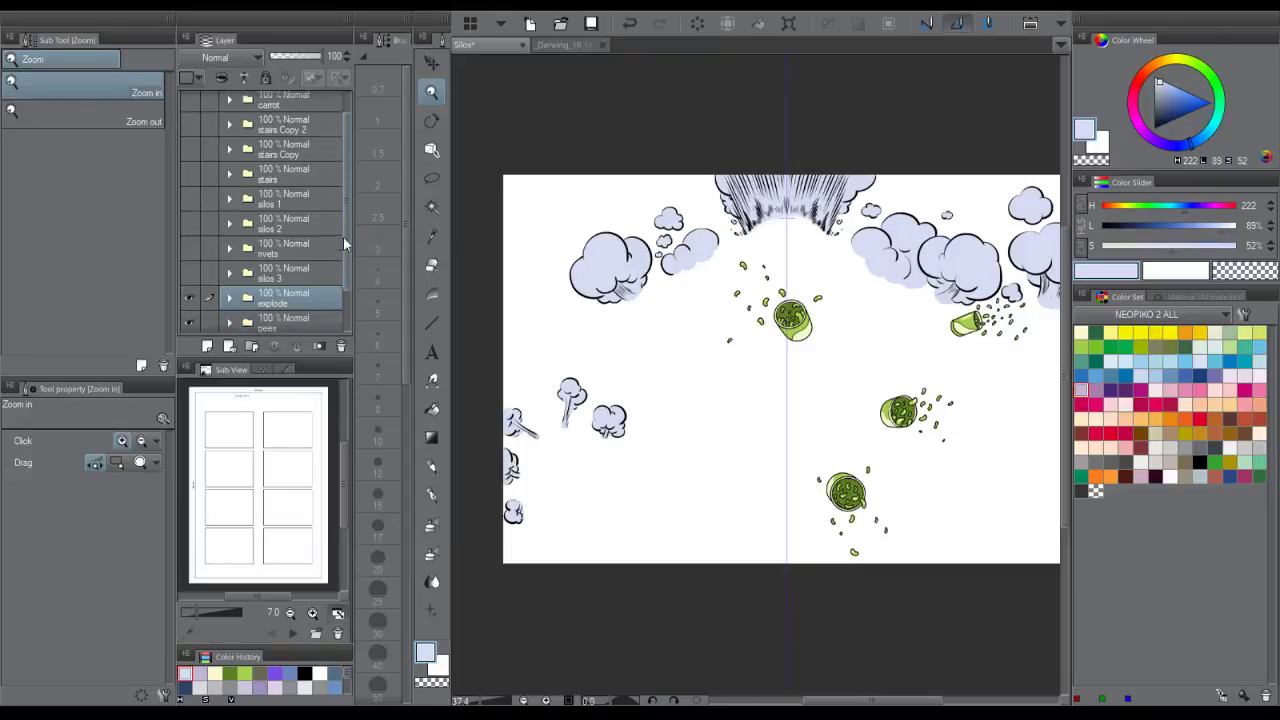
{"action": "left_click", "coordinate": [189, 287]}
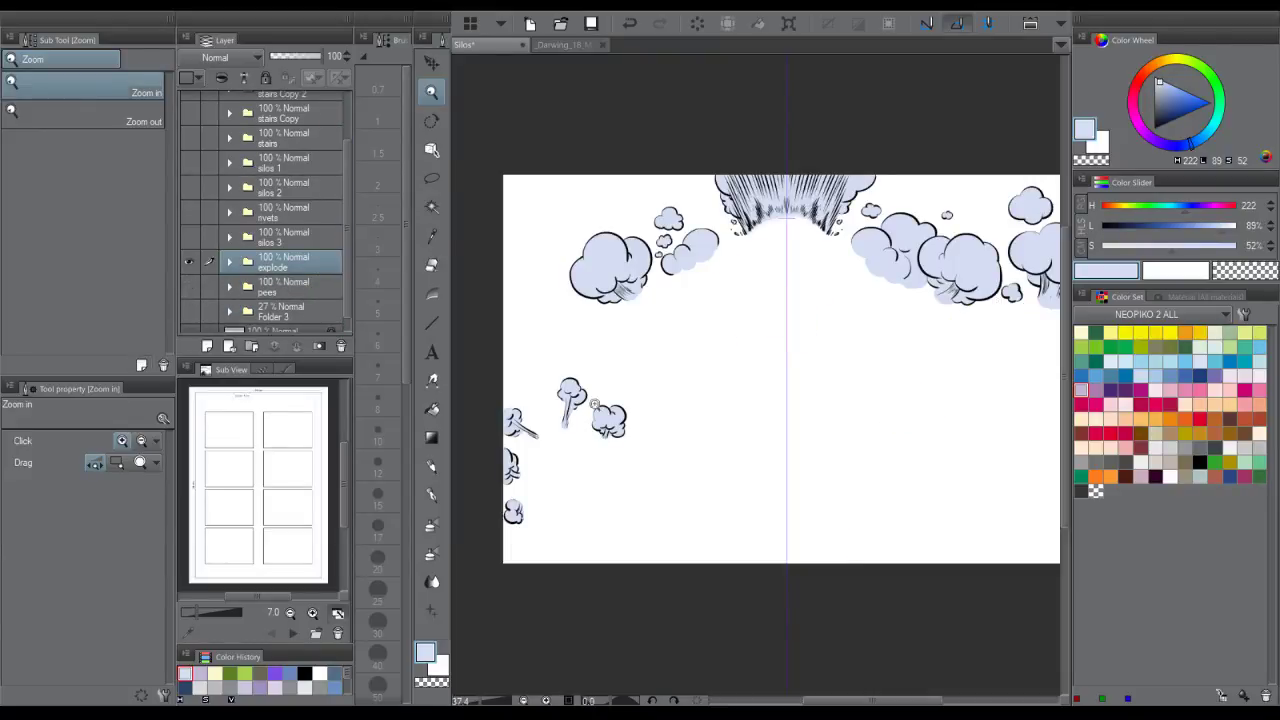
- Expand the explode folder and add a clipped 20% Multiply layer above Layer 37 with violet as the drawing color
{"action": "left_click_drag", "start_coordinate": [594, 404], "coordinate": [618, 290]}
{"action": "left_click_drag", "start_coordinate": [348, 258], "coordinate": [347, 270]}
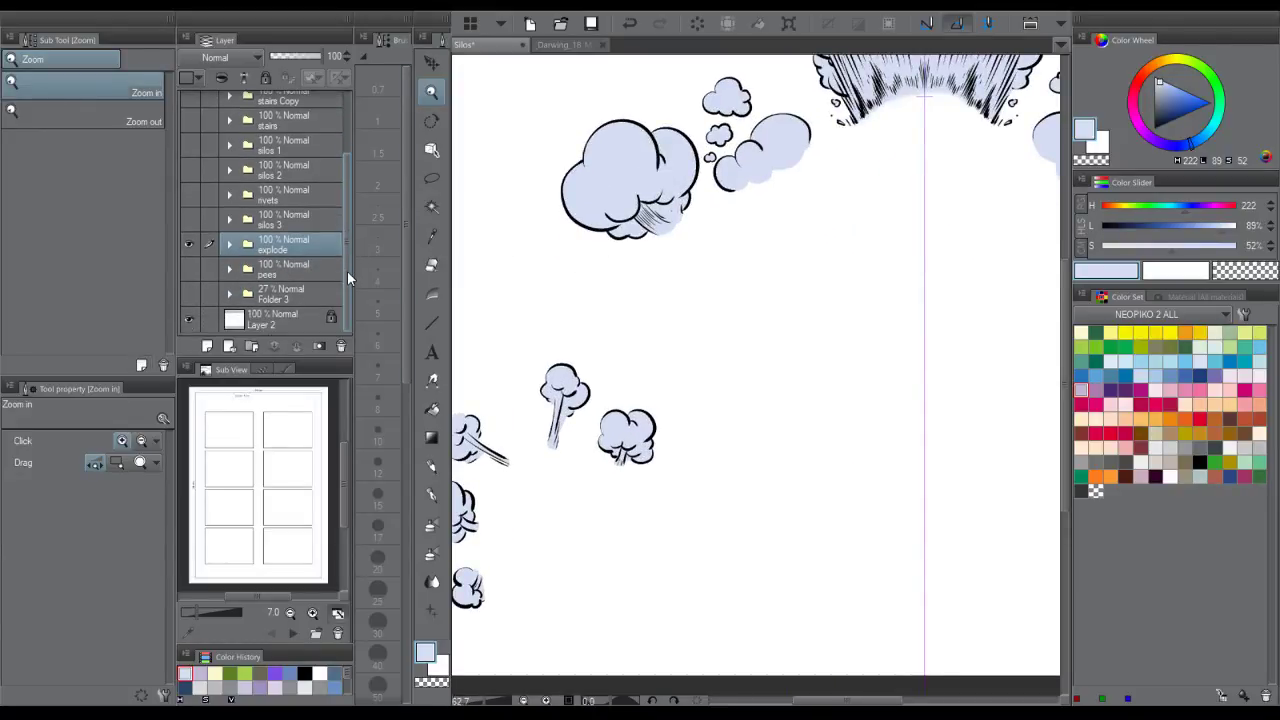
{"action": "left_click", "coordinate": [276, 245]}
{"action": "left_click", "coordinate": [298, 296]}
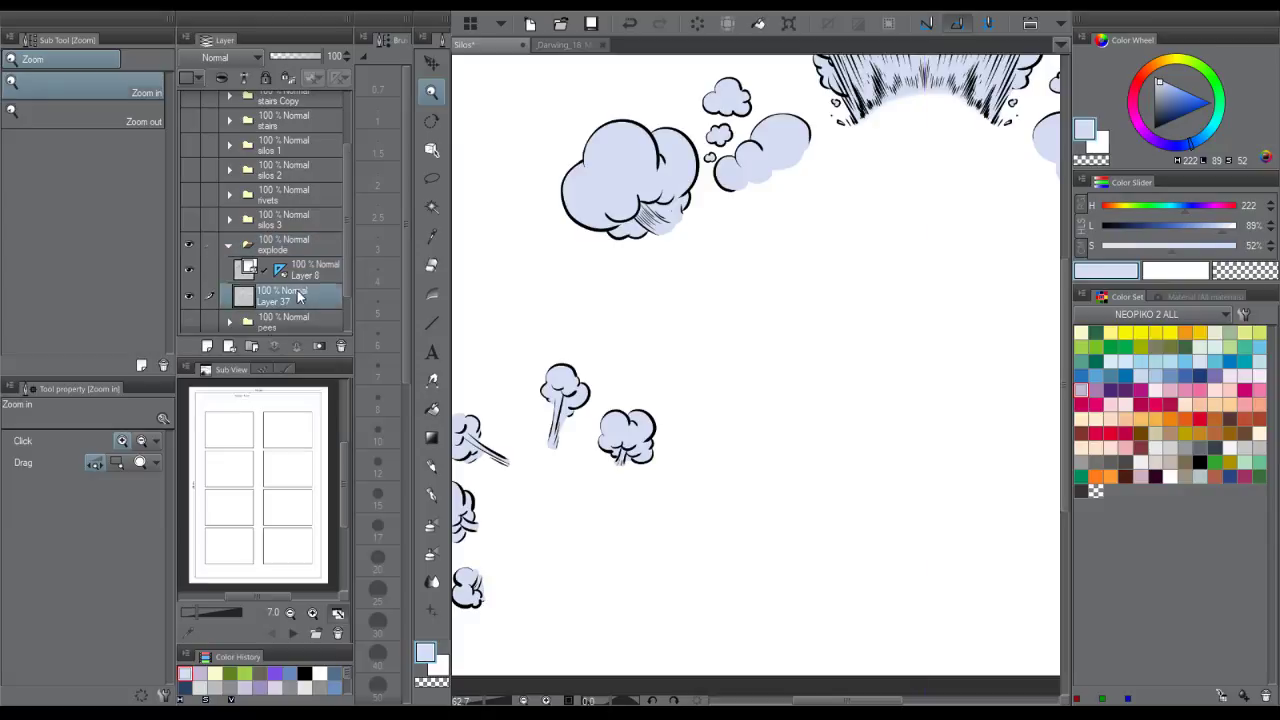
{"action": "key", "text": "F1"}
{"action": "left_click_drag", "start_coordinate": [554, 188], "coordinate": [643, 201]}
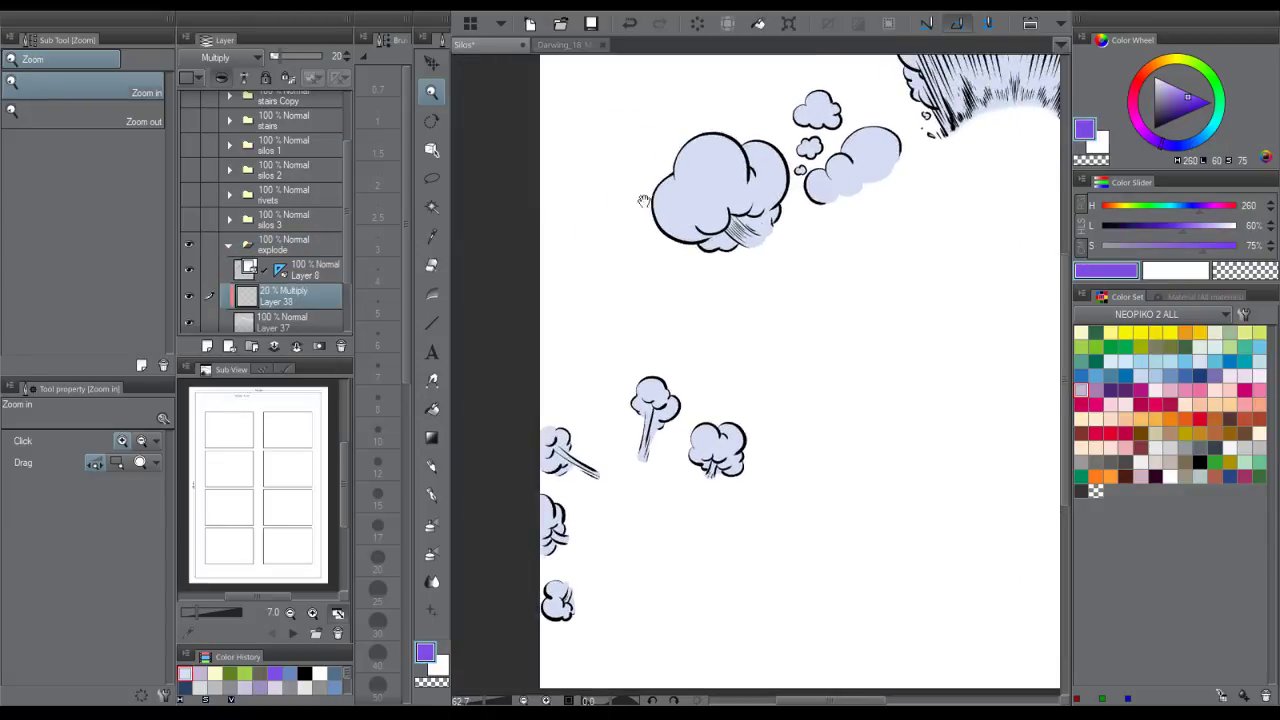
{"action": "left_click", "coordinate": [316, 316]}
{"action": "left_click_drag", "start_coordinate": [663, 271], "coordinate": [718, 231]}
{"action": "mouse_move", "coordinate": [757, 148]}
{"action": "left_mouse_down"}
{"action": "mouse_move", "coordinate": [790, 156]}
{"action": "mouse_move", "coordinate": [720, 199]}
{"action": "left_mouse_up"}
{"action": "left_click", "coordinate": [319, 292]}
{"action": "key", "text": "b"}
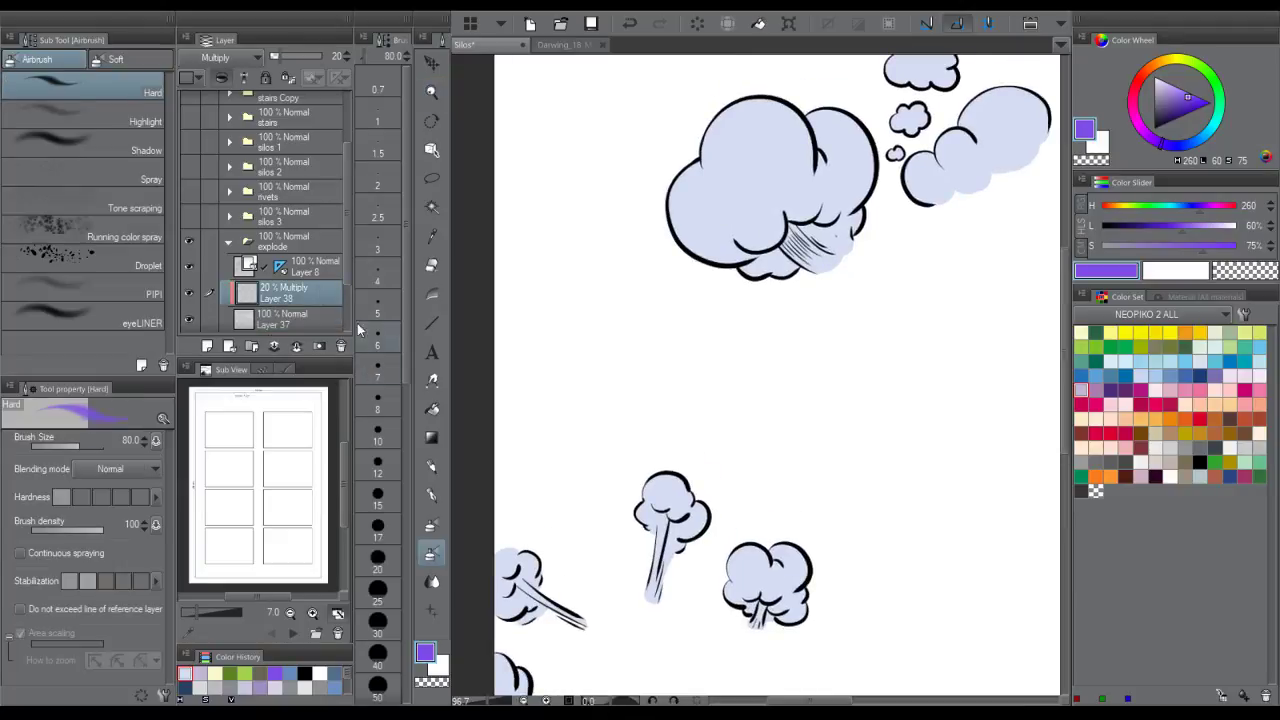
{"action": "left_click", "coordinate": [341, 346]}
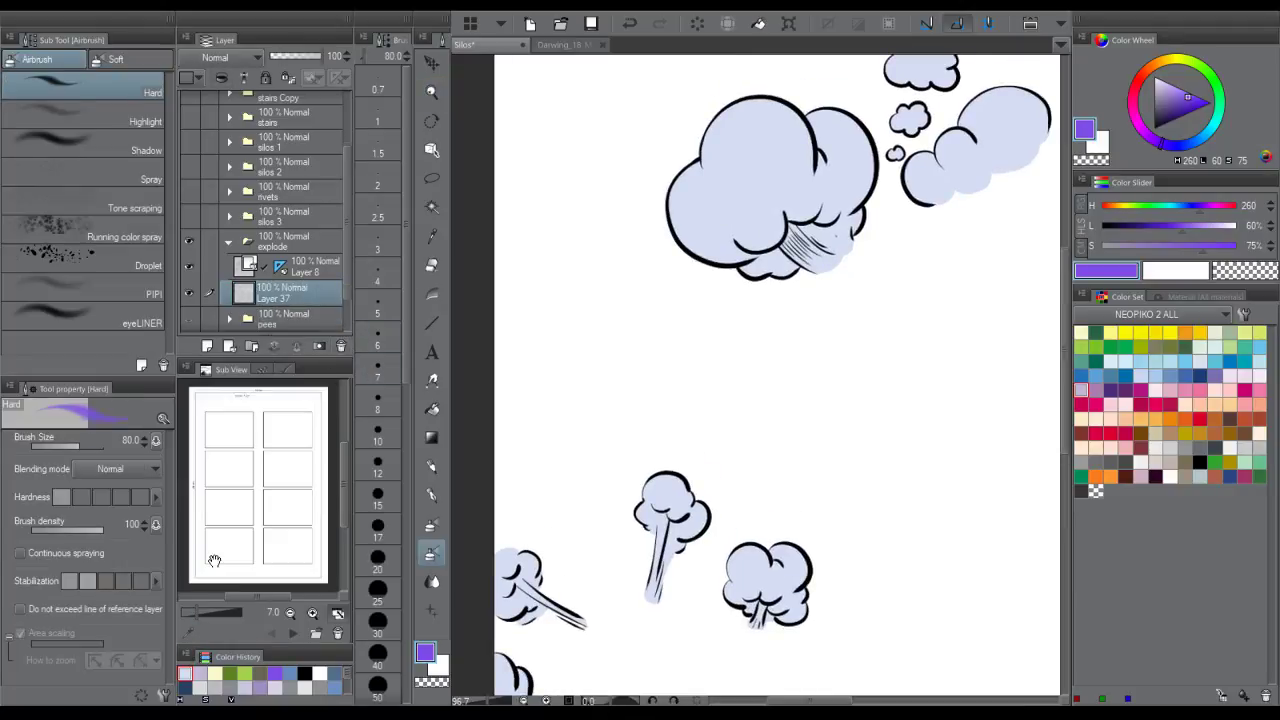
{"action": "key", "text": "ctrl+z"}
- Shade the large left cloud's lobes and underside in violet on the Multiply layer with the Hard airbrush, enlarging it to 150
{"action": "key", "text": "/"}
{"action": "left_click", "coordinate": [707, 213]}
{"action": "key", "text": "b"}
{"action": "mouse_move", "coordinate": [672, 212]}
{"action": "left_mouse_down"}
{"action": "mouse_move", "coordinate": [701, 263]}
{"action": "mouse_move", "coordinate": [745, 255]}
{"action": "mouse_move", "coordinate": [768, 222]}
{"action": "left_mouse_up"}
{"action": "mouse_move", "coordinate": [697, 185]}
{"action": "left_mouse_down"}
{"action": "mouse_move", "coordinate": [770, 245]}
{"action": "mouse_move", "coordinate": [791, 218]}
{"action": "mouse_move", "coordinate": [788, 152]}
{"action": "mouse_move", "coordinate": [815, 145]}
{"action": "mouse_move", "coordinate": [787, 149]}
{"action": "mouse_move", "coordinate": [795, 220]}
{"action": "mouse_move", "coordinate": [767, 225]}
{"action": "mouse_move", "coordinate": [699, 183]}
{"action": "mouse_move", "coordinate": [780, 228]}
{"action": "mouse_move", "coordinate": [805, 181]}
{"action": "mouse_move", "coordinate": [845, 198]}
{"action": "mouse_move", "coordinate": [875, 140]}
{"action": "mouse_move", "coordinate": [857, 135]}
{"action": "mouse_move", "coordinate": [818, 213]}
{"action": "mouse_move", "coordinate": [901, 142]}
{"action": "mouse_move", "coordinate": [861, 214]}
{"action": "mouse_move", "coordinate": [900, 101]}
{"action": "mouse_move", "coordinate": [932, 148]}
{"action": "left_mouse_up"}
{"action": "key", "text": "]"}
{"action": "key", "text": "ctrl+z"}
{"action": "mouse_move", "coordinate": [906, 103]}
{"action": "left_mouse_down"}
{"action": "mouse_move", "coordinate": [828, 262]}
{"action": "mouse_move", "coordinate": [832, 300]}
{"action": "mouse_move", "coordinate": [849, 304]}
{"action": "mouse_move", "coordinate": [782, 314]}
{"action": "mouse_move", "coordinate": [854, 303]}
{"action": "mouse_move", "coordinate": [748, 352]}
{"action": "mouse_move", "coordinate": [737, 379]}
{"action": "mouse_move", "coordinate": [774, 364]}
{"action": "mouse_move", "coordinate": [636, 265]}
{"action": "mouse_move", "coordinate": [635, 222]}
{"action": "mouse_move", "coordinate": [610, 283]}
{"action": "mouse_move", "coordinate": [719, 226]}
{"action": "mouse_move", "coordinate": [669, 170]}
{"action": "mouse_move", "coordinate": [647, 230]}
{"action": "mouse_move", "coordinate": [749, 257]}
{"action": "mouse_move", "coordinate": [662, 172]}
{"action": "left_mouse_up"}
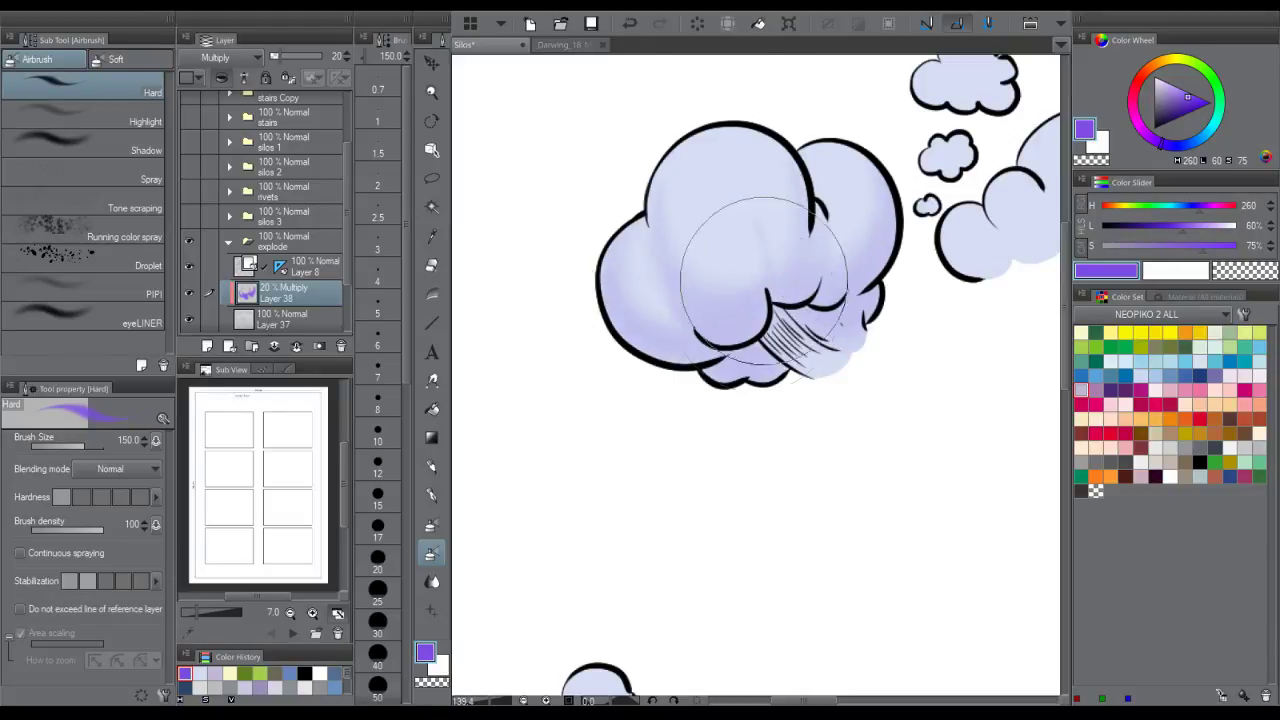
- Airbrush soft violet shading onto the long-stemmed small cloud near the canvas's left side at brush size 80
{"action": "mouse_move", "coordinate": [971, 72]}
{"action": "left_mouse_down"}
{"action": "mouse_move", "coordinate": [771, 214]}
{"action": "mouse_move", "coordinate": [843, 257]}
{"action": "mouse_move", "coordinate": [758, 312]}
{"action": "mouse_move", "coordinate": [777, 371]}
{"action": "mouse_move", "coordinate": [820, 400]}
{"action": "mouse_move", "coordinate": [810, 330]}
{"action": "mouse_move", "coordinate": [854, 378]}
{"action": "mouse_move", "coordinate": [957, 266]}
{"action": "mouse_move", "coordinate": [923, 314]}
{"action": "left_mouse_up"}
{"action": "mouse_move", "coordinate": [852, 405]}
{"action": "left_mouse_down"}
{"action": "mouse_move", "coordinate": [899, 259]}
{"action": "mouse_move", "coordinate": [849, 294]}
{"action": "left_mouse_up"}
{"action": "left_click_drag", "start_coordinate": [598, 596], "coordinate": [764, 343]}
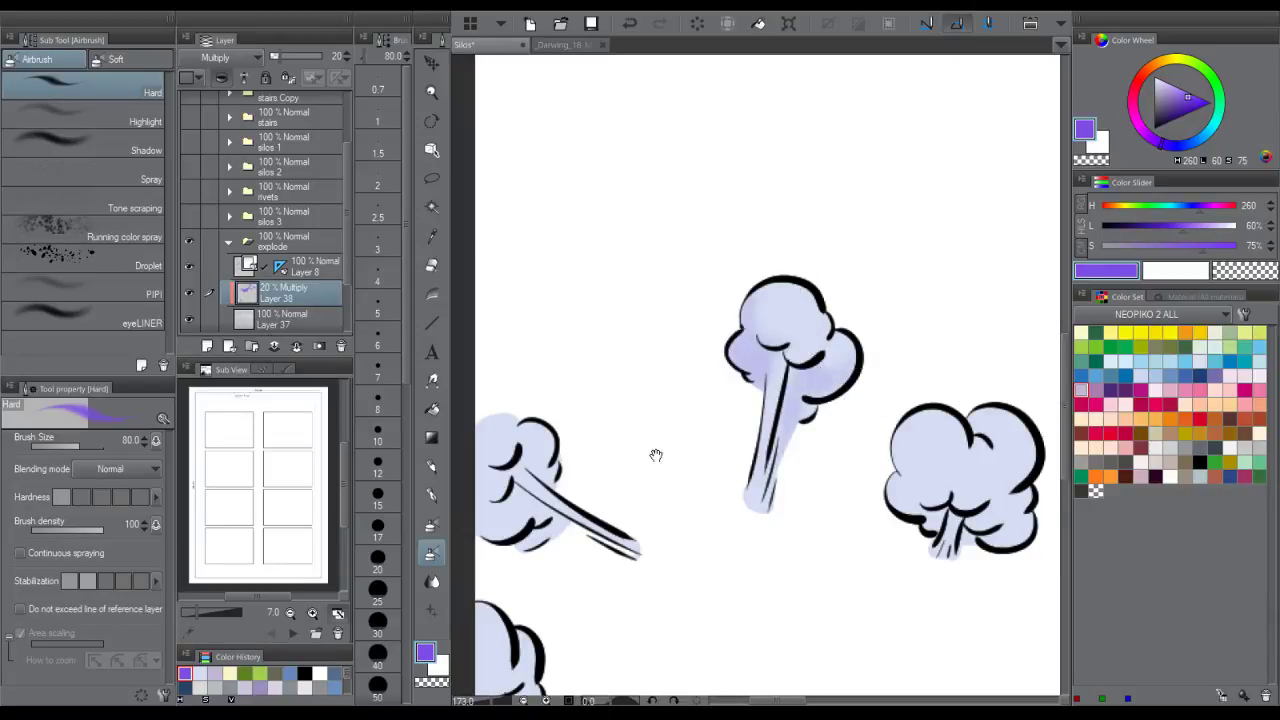
- Airbrush soft violet shading onto the lower cloud cut off by the canvas's left edge and the two small stemmed clouds beside it
{"action": "left_click_drag", "start_coordinate": [655, 455], "coordinate": [825, 335]}
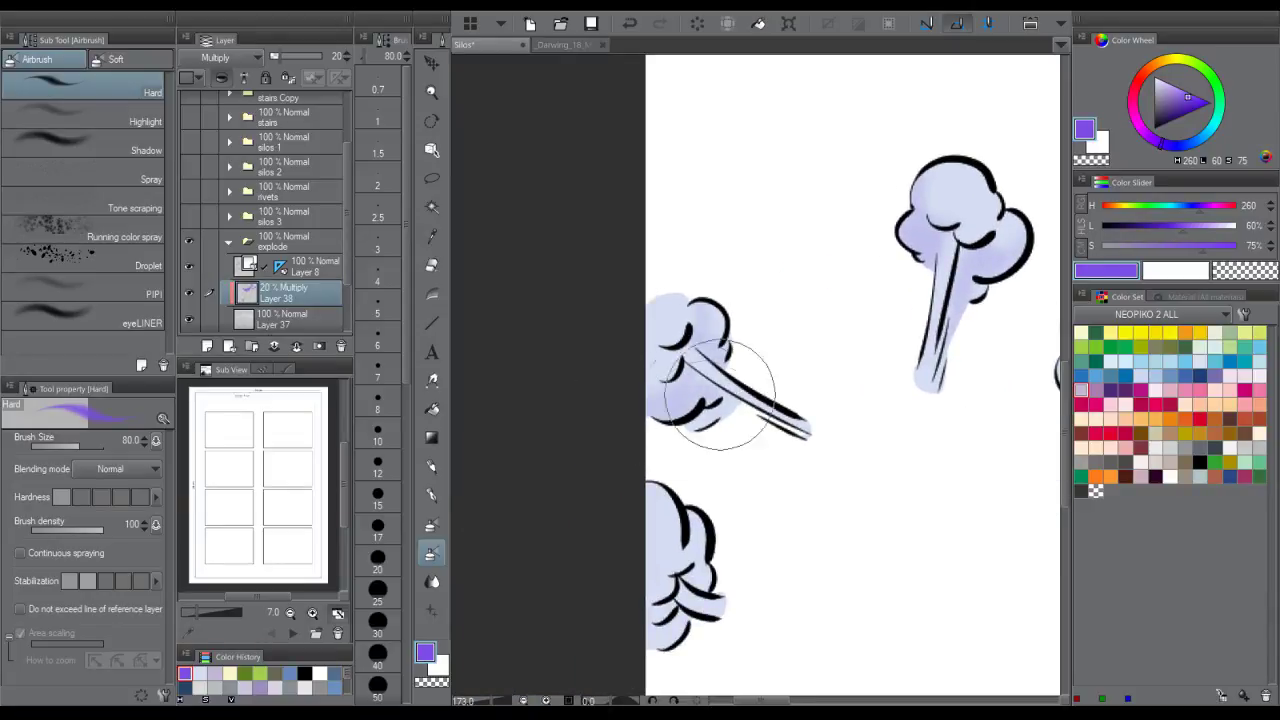
{"action": "mouse_move", "coordinate": [698, 540]}
{"action": "left_mouse_down"}
{"action": "mouse_move", "coordinate": [698, 592]}
{"action": "mouse_move", "coordinate": [672, 595]}
{"action": "mouse_move", "coordinate": [651, 629]}
{"action": "left_mouse_up"}
{"action": "left_click_drag", "start_coordinate": [825, 446], "coordinate": [470, 468]}
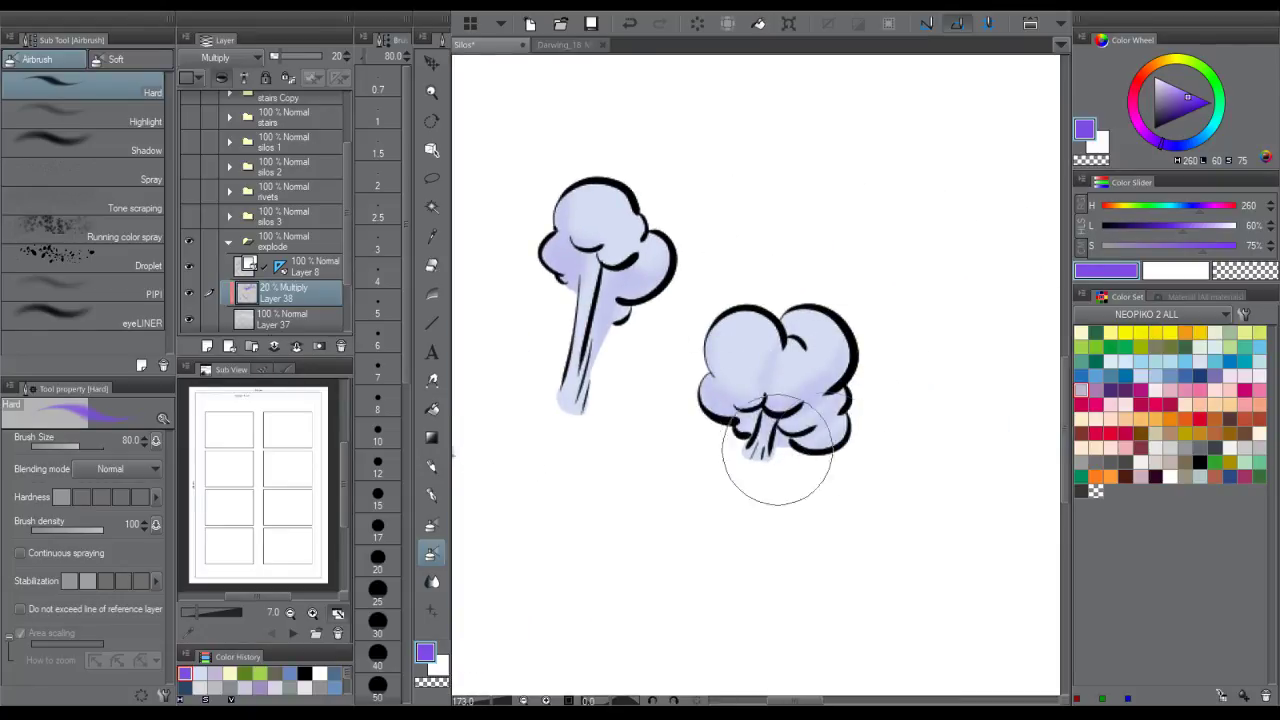
{"action": "left_click_drag", "start_coordinate": [611, 277], "coordinate": [580, 395]}
- Shade the lower rim of the speed-line smoke burst and the small detached puff beside it in soft violet
{"action": "left_click_drag", "start_coordinate": [816, 162], "coordinate": [566, 420]}
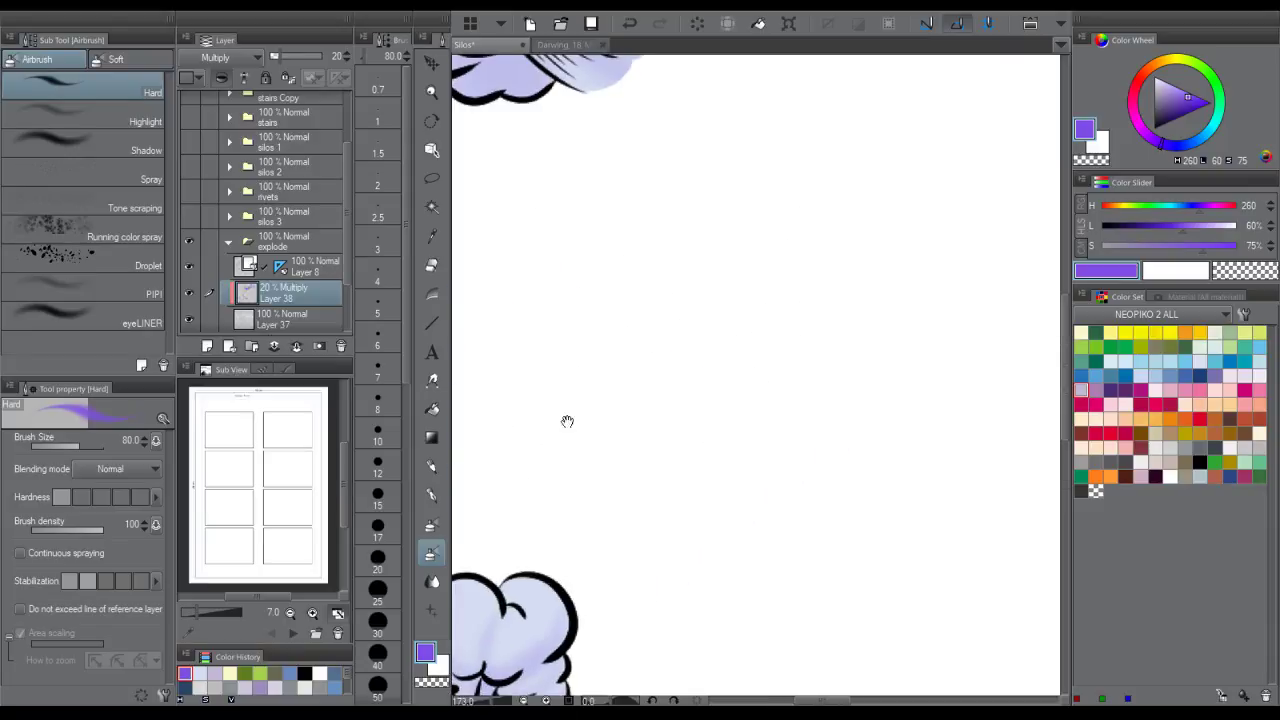
{"action": "mouse_move", "coordinate": [762, 112]}
{"action": "left_mouse_down"}
{"action": "mouse_move", "coordinate": [655, 335]}
{"action": "mouse_move", "coordinate": [707, 532]}
{"action": "left_mouse_up"}
{"action": "scroll", "coordinate": [850, 288], "scroll_direction": "up", "scroll_amount": 8}
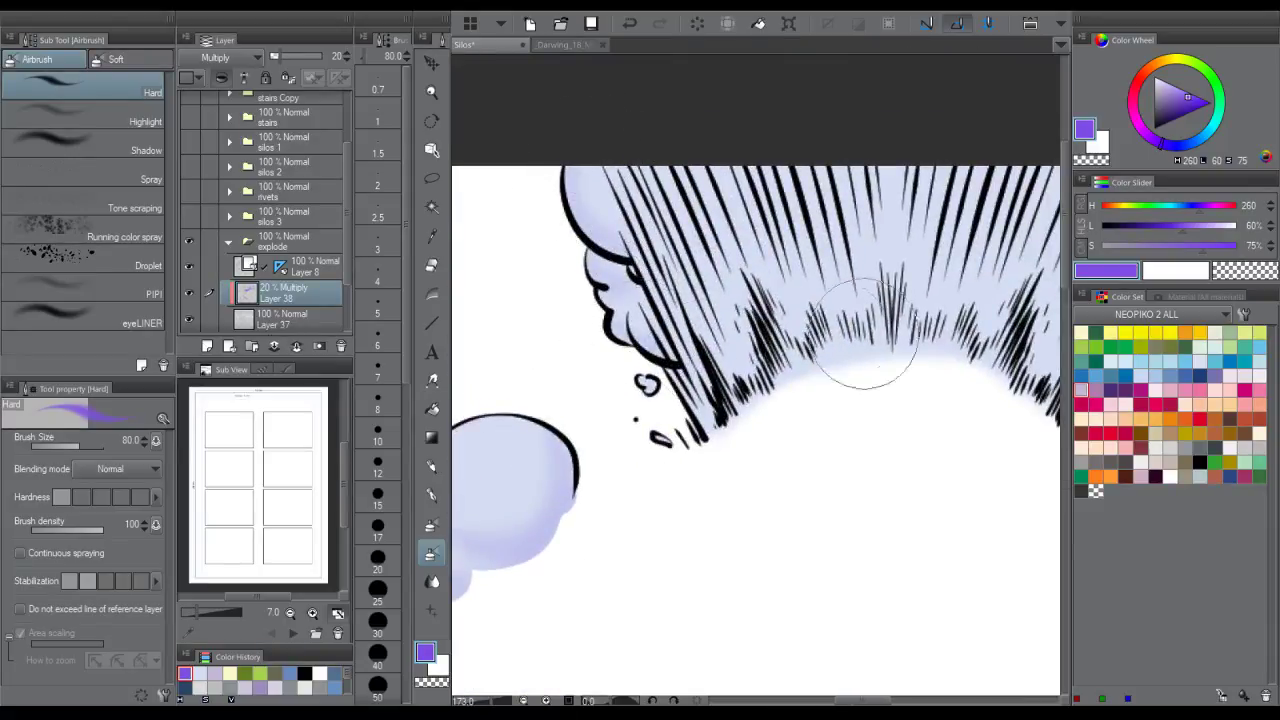
{"action": "left_click_drag", "start_coordinate": [1040, 240], "coordinate": [757, 290]}
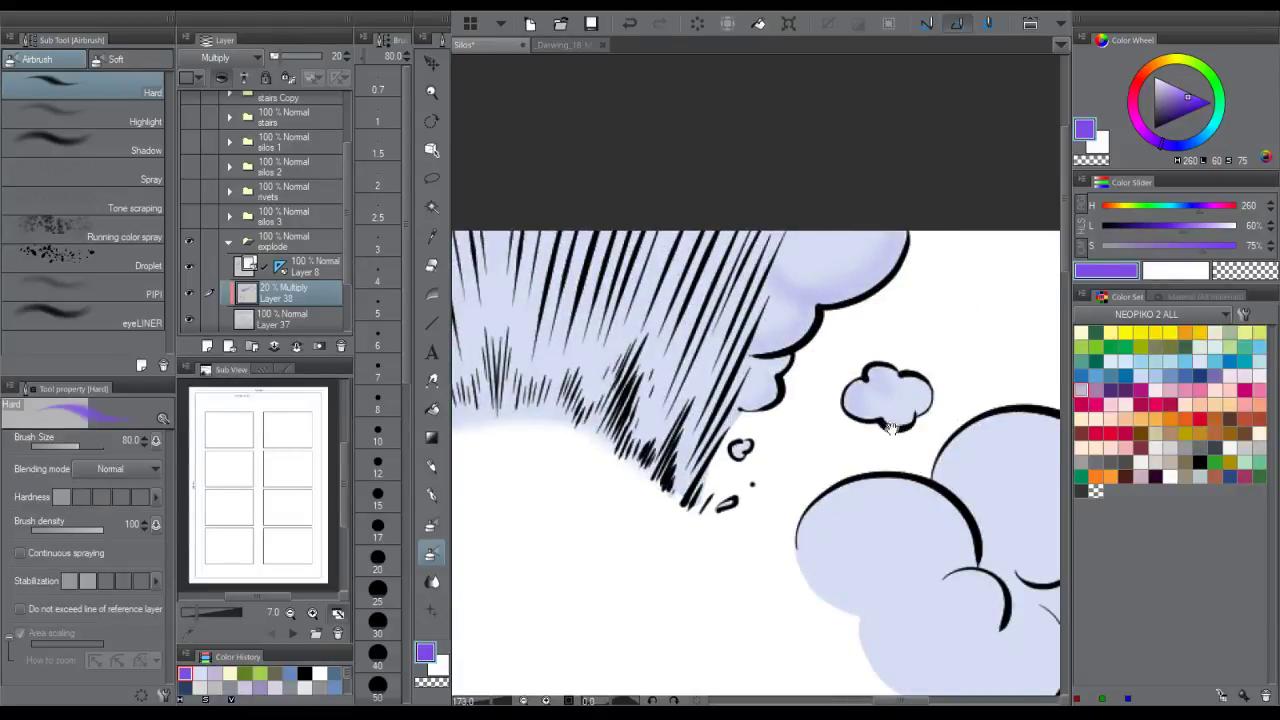
- Airbrush violet shading along the lower-left lobes and inner folds of the large cloud beside the speed-line burst
{"action": "left_click_drag", "start_coordinate": [891, 428], "coordinate": [773, 224]}
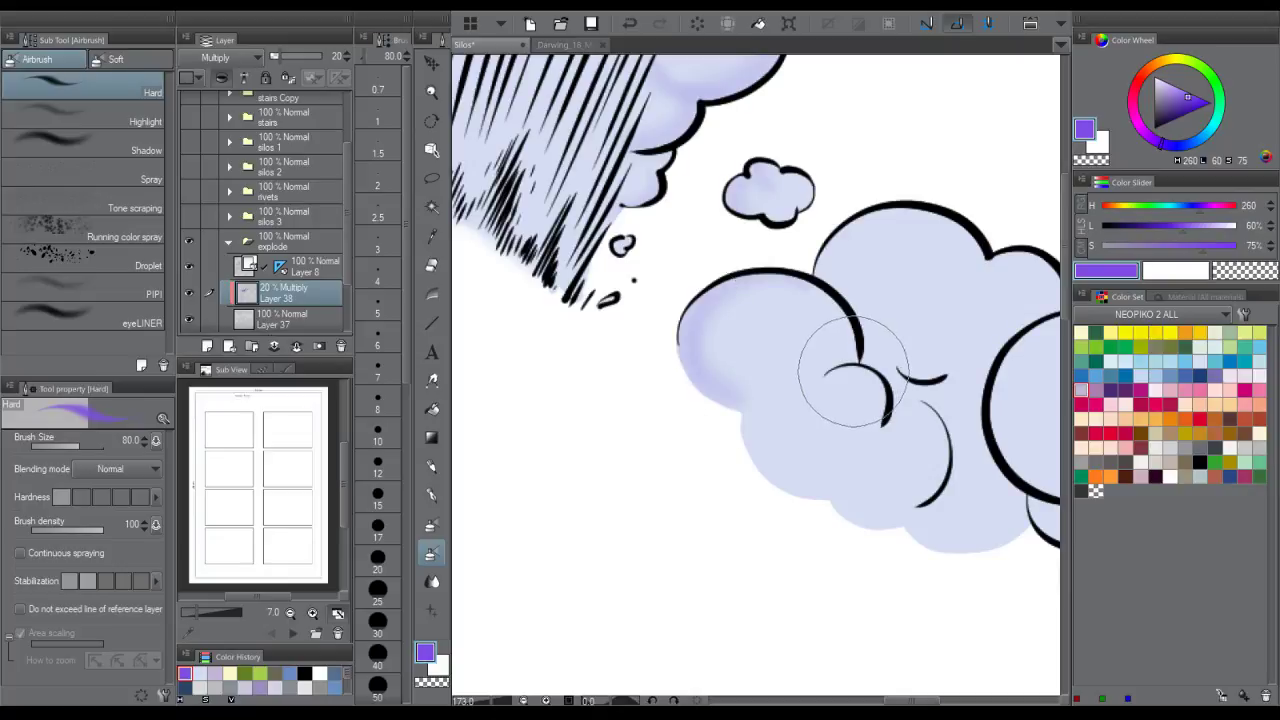
{"action": "scroll", "coordinate": [850, 437], "scroll_direction": "down", "scroll_amount": 2}
{"action": "scroll", "coordinate": [832, 345], "scroll_direction": "right", "scroll_amount": 1}
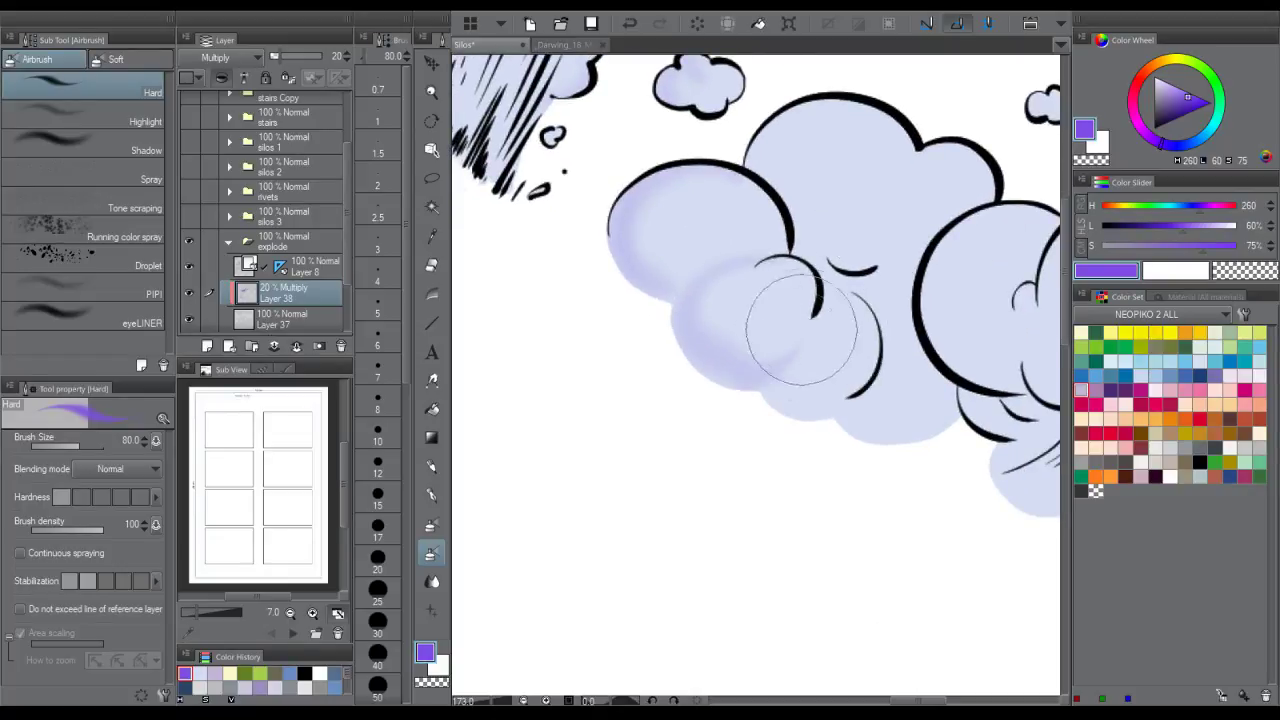
{"action": "left_click_drag", "start_coordinate": [852, 383], "coordinate": [839, 433]}
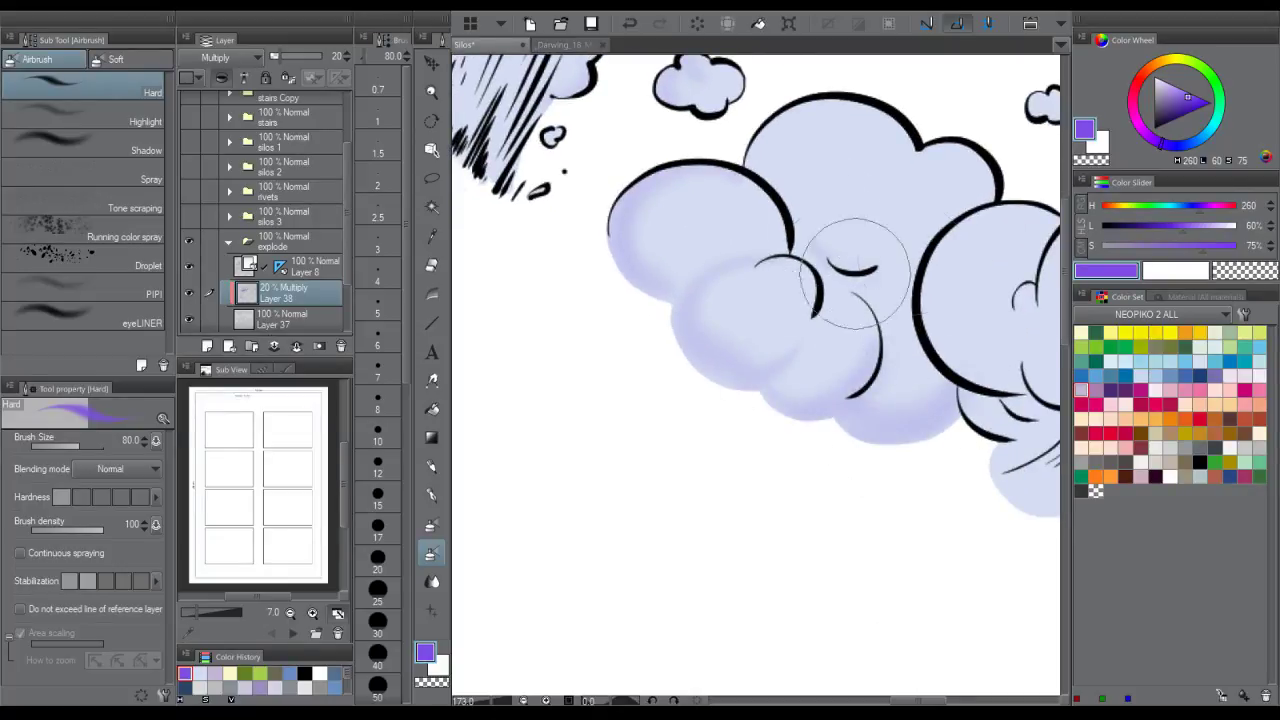
{"action": "left_click_drag", "start_coordinate": [867, 279], "coordinate": [852, 280]}
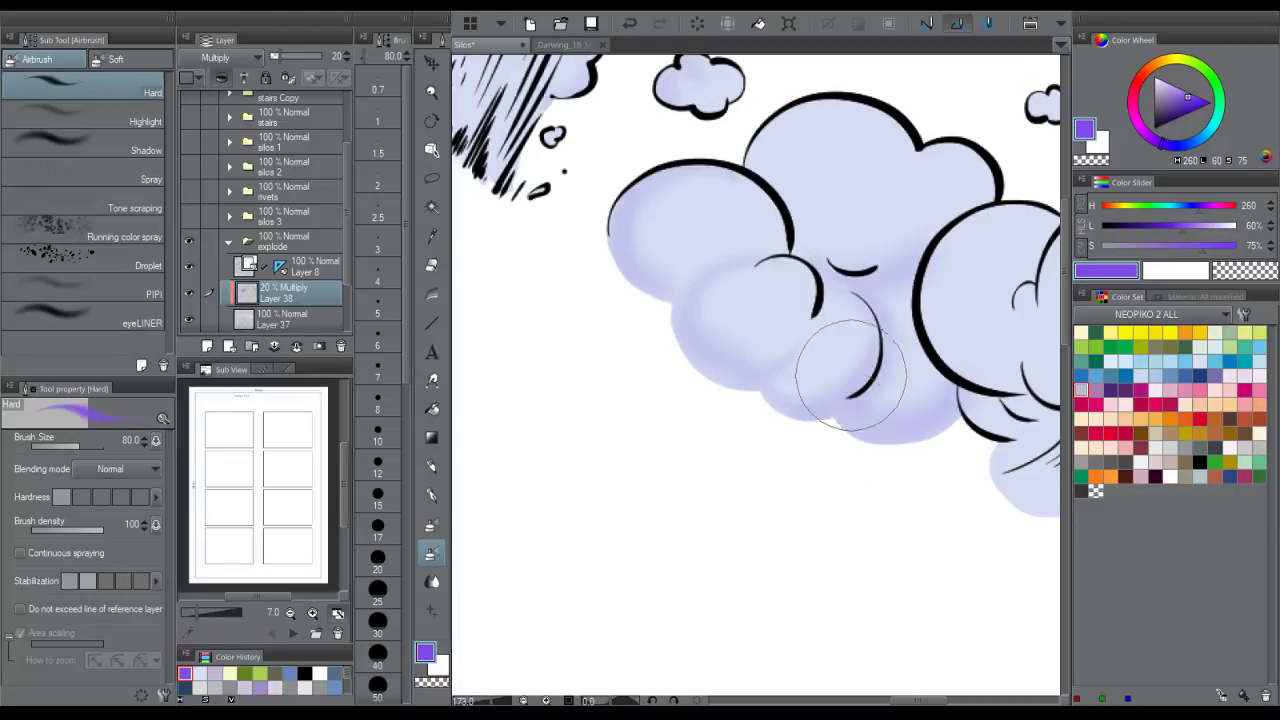
- Airbrush soft purple shadows on Layer 38 over the cloud cluster right of the explosion and the small cloud near the page's top-right corner
{"action": "left_click_drag", "start_coordinate": [1029, 219], "coordinate": [789, 223]}
{"action": "left_click_drag", "start_coordinate": [711, 347], "coordinate": [713, 383]}
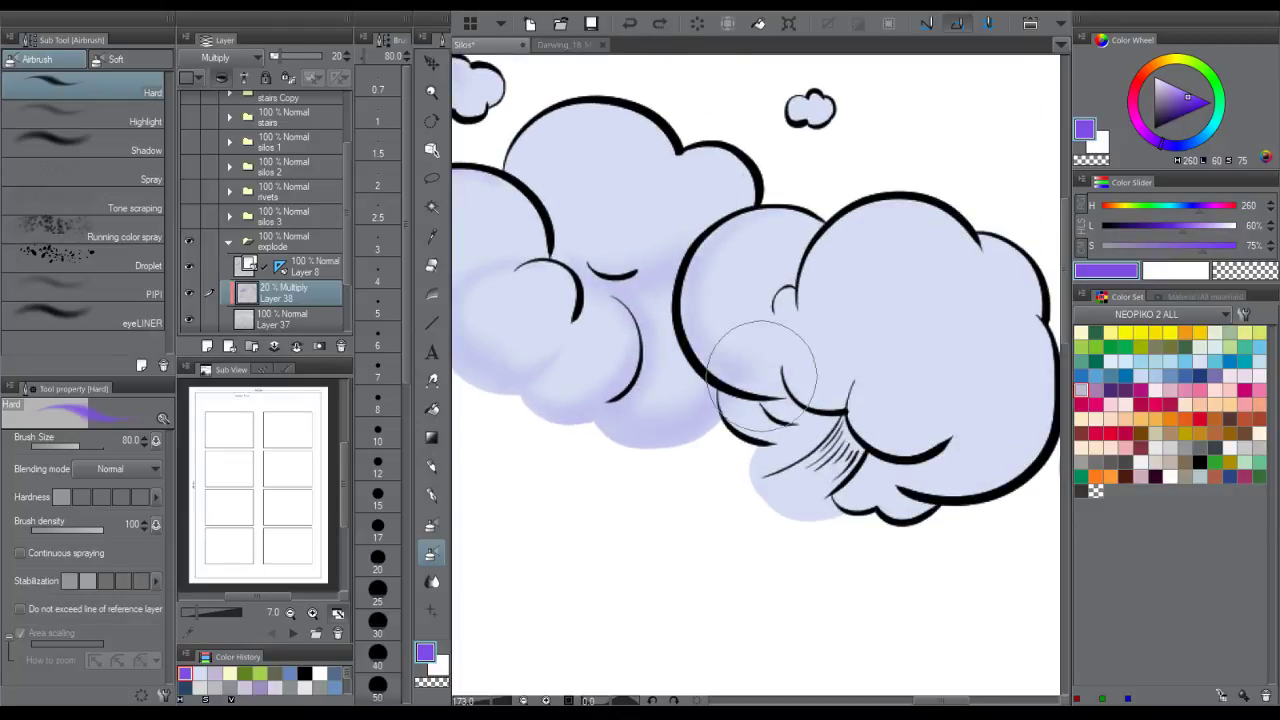
{"action": "mouse_move", "coordinate": [850, 393]}
{"action": "left_mouse_down"}
{"action": "mouse_move", "coordinate": [929, 427]}
{"action": "mouse_move", "coordinate": [892, 439]}
{"action": "mouse_move", "coordinate": [1036, 349]}
{"action": "mouse_move", "coordinate": [928, 365]}
{"action": "left_mouse_up"}
{"action": "mouse_move", "coordinate": [994, 328]}
{"action": "left_mouse_down"}
{"action": "mouse_move", "coordinate": [897, 451]}
{"action": "mouse_move", "coordinate": [793, 419]}
{"action": "mouse_move", "coordinate": [825, 487]}
{"action": "mouse_move", "coordinate": [757, 370]}
{"action": "mouse_move", "coordinate": [706, 370]}
{"action": "left_mouse_up"}
{"action": "left_click_drag", "start_coordinate": [742, 252], "coordinate": [704, 390]}
{"action": "left_click_drag", "start_coordinate": [985, 205], "coordinate": [687, 291]}
{"action": "mouse_move", "coordinate": [784, 186]}
{"action": "left_mouse_down"}
{"action": "mouse_move", "coordinate": [755, 217]}
{"action": "mouse_move", "coordinate": [783, 332]}
{"action": "mouse_move", "coordinate": [831, 307]}
{"action": "mouse_move", "coordinate": [862, 255]}
{"action": "mouse_move", "coordinate": [871, 303]}
{"action": "left_mouse_up"}
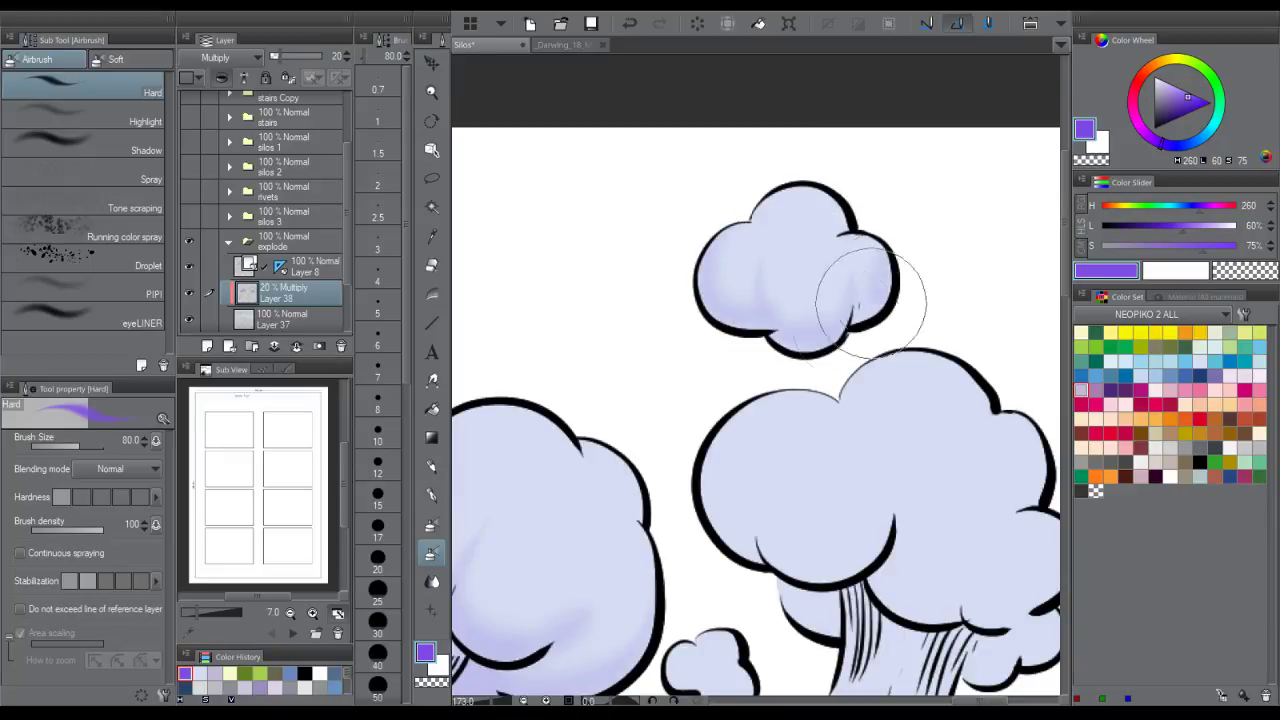
- Shade the lobes and stem of the large mushroom cloud at the right page edge with the purple airbrush
{"action": "mouse_move", "coordinate": [821, 434]}
{"action": "left_mouse_down"}
{"action": "mouse_move", "coordinate": [769, 325]}
{"action": "mouse_move", "coordinate": [779, 297]}
{"action": "mouse_move", "coordinate": [663, 346]}
{"action": "mouse_move", "coordinate": [736, 424]}
{"action": "mouse_move", "coordinate": [714, 300]}
{"action": "mouse_move", "coordinate": [699, 397]}
{"action": "mouse_move", "coordinate": [774, 471]}
{"action": "mouse_move", "coordinate": [712, 417]}
{"action": "mouse_move", "coordinate": [836, 409]}
{"action": "mouse_move", "coordinate": [861, 444]}
{"action": "mouse_move", "coordinate": [820, 452]}
{"action": "mouse_move", "coordinate": [957, 439]}
{"action": "mouse_move", "coordinate": [910, 467]}
{"action": "mouse_move", "coordinate": [955, 504]}
{"action": "mouse_move", "coordinate": [963, 419]}
{"action": "mouse_move", "coordinate": [1004, 491]}
{"action": "mouse_move", "coordinate": [919, 547]}
{"action": "mouse_move", "coordinate": [902, 536]}
{"action": "mouse_move", "coordinate": [888, 565]}
{"action": "mouse_move", "coordinate": [877, 524]}
{"action": "mouse_move", "coordinate": [812, 634]}
{"action": "mouse_move", "coordinate": [804, 484]}
{"action": "mouse_move", "coordinate": [765, 615]}
{"action": "mouse_move", "coordinate": [764, 479]}
{"action": "mouse_move", "coordinate": [767, 524]}
{"action": "left_mouse_up"}
{"action": "left_click_drag", "start_coordinate": [664, 507], "coordinate": [688, 582]}
{"action": "key", "text": "ctrl+space"}
{"action": "left_click_drag", "start_coordinate": [767, 524], "coordinate": [898, 430]}
{"action": "scroll", "coordinate": [898, 430], "scroll_direction": "up", "scroll_amount": 10}
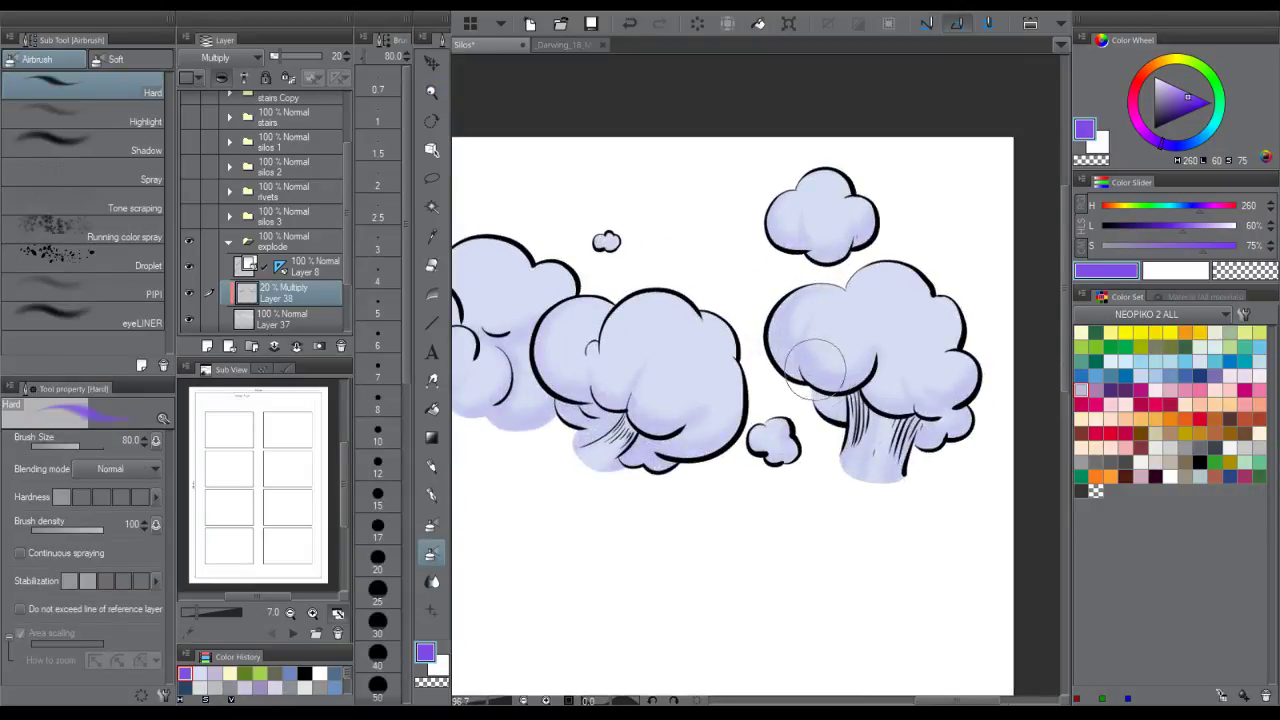
- Recolor all the vector line art on Layer 8 to a dark grey with 17% luminosity
{"action": "key", "text": "ctrl+space"}
{"action": "left_click_drag", "start_coordinate": [749, 314], "coordinate": [863, 237]}
{"action": "left_click_drag", "start_coordinate": [936, 197], "coordinate": [775, 234]}
{"action": "scroll", "coordinate": [670, 289], "scroll_direction": "up", "scroll_amount": 2}
{"action": "left_click", "coordinate": [323, 273]}
{"action": "key", "text": "o"}
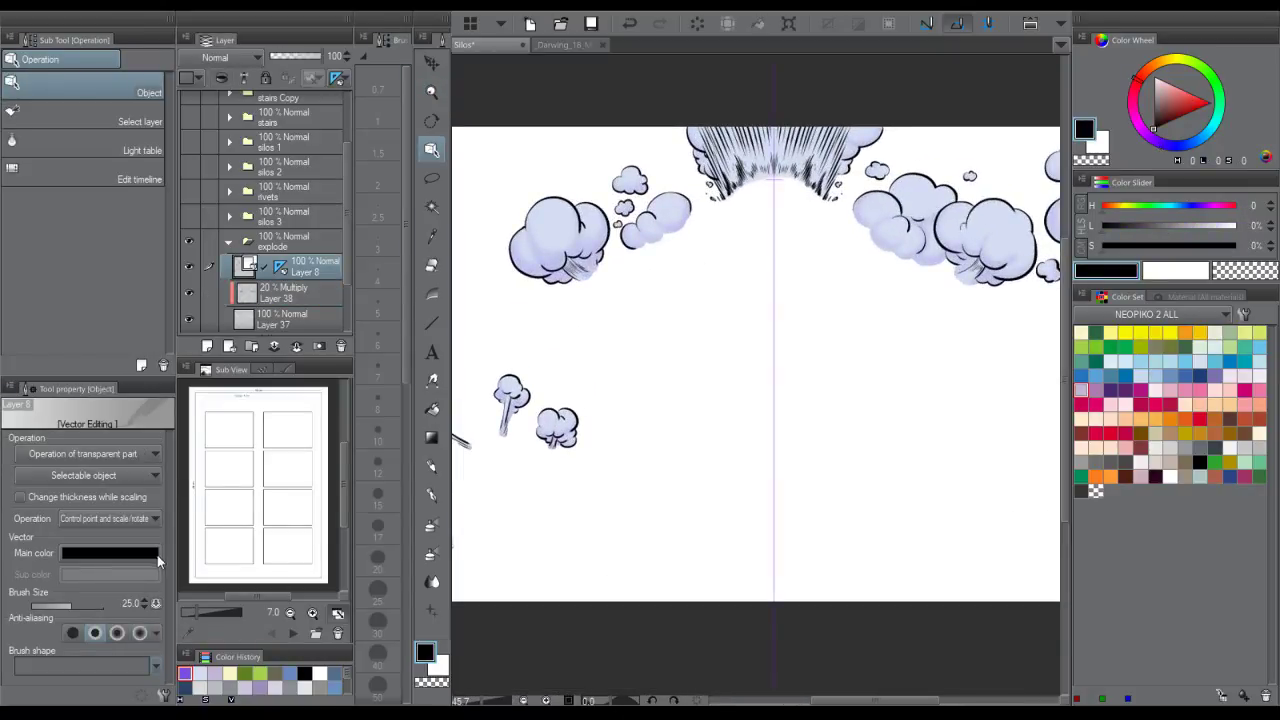
{"action": "key", "text": "ctrl+a"}
{"action": "left_click", "coordinate": [160, 551]}
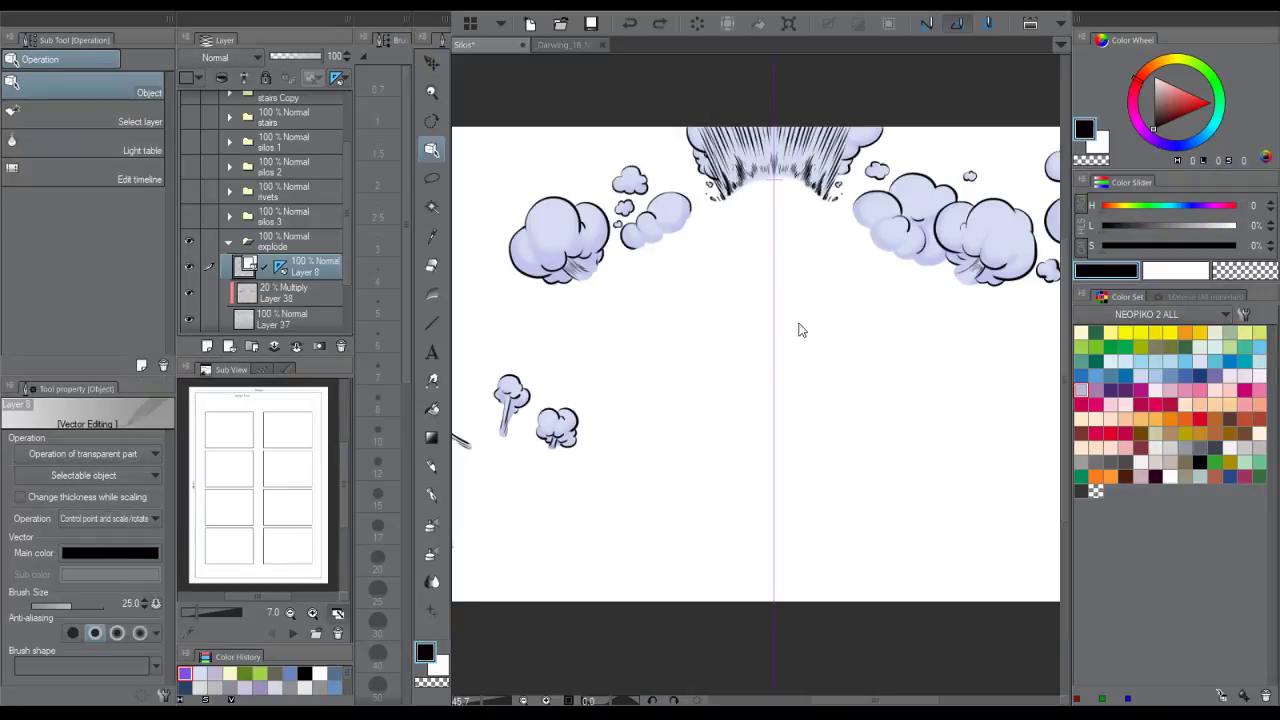
{"action": "key", "text": "ctrl+y"}
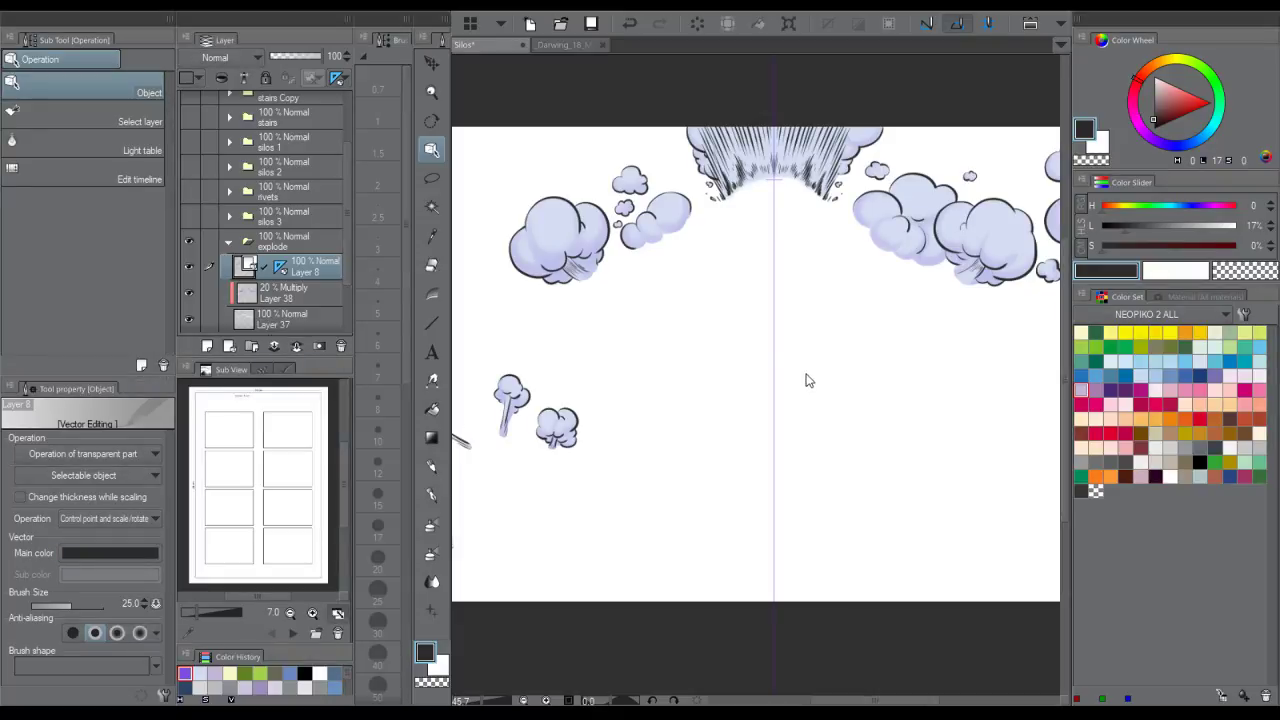
- On Layer 37, airbrush soft white highlights onto the large cloud left of the explosion at brush size 170
{"action": "key", "text": "ctrl+space"}
{"action": "left_click_drag", "start_coordinate": [735, 303], "coordinate": [610, 356]}
{"action": "left_click", "coordinate": [320, 313]}
{"action": "left_click_drag", "start_coordinate": [591, 216], "coordinate": [629, 204]}
{"action": "key", "text": "b"}
{"action": "mouse_move", "coordinate": [622, 281]}
{"action": "left_mouse_down"}
{"action": "mouse_move", "coordinate": [592, 252]}
{"action": "mouse_move", "coordinate": [657, 149]}
{"action": "mouse_move", "coordinate": [649, 287]}
{"action": "mouse_move", "coordinate": [646, 254]}
{"action": "left_mouse_up"}
{"action": "key", "text": "ctrl+z"}
{"action": "key", "text": "d"}
{"action": "key", "text": "x"}
{"action": "key", "text": "ctrl+z"}
{"action": "key", "text": "bracketright"}
{"action": "key", "text": "bracketright"}
{"action": "key", "text": "bracketright"}
{"action": "left_click", "coordinate": [749, 251]}
- Add white highlights to the small cloud and the three-lobed cloud between the large left cloud and the explosion
{"action": "left_click", "coordinate": [854, 147]}
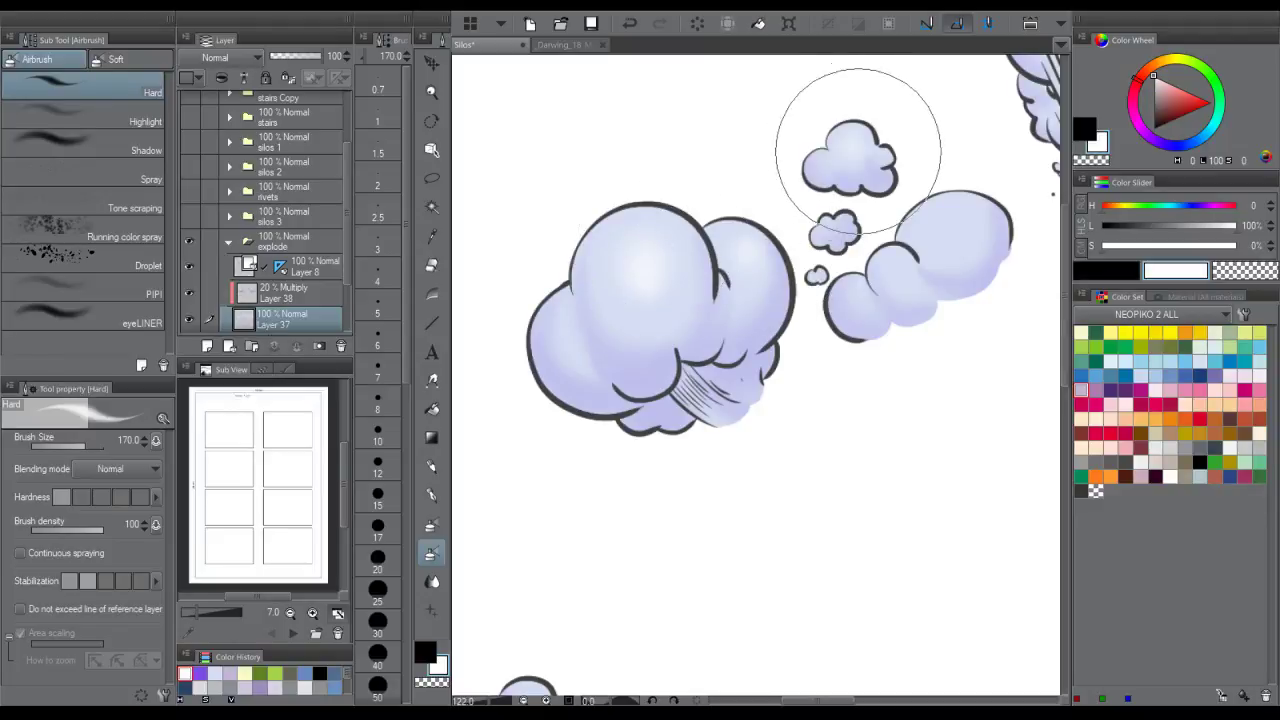
{"action": "left_click", "coordinate": [942, 238]}
{"action": "left_click", "coordinate": [893, 273]}
{"action": "left_click", "coordinate": [856, 298]}
- Highlight the small mushroom clouds near the left edge of the page in white
{"action": "key", "text": "space"}
{"action": "mouse_move", "coordinate": [644, 520]}
{"action": "left_mouse_down"}
{"action": "mouse_move", "coordinate": [735, 410]}
{"action": "mouse_move", "coordinate": [852, 196]}
{"action": "left_mouse_up"}
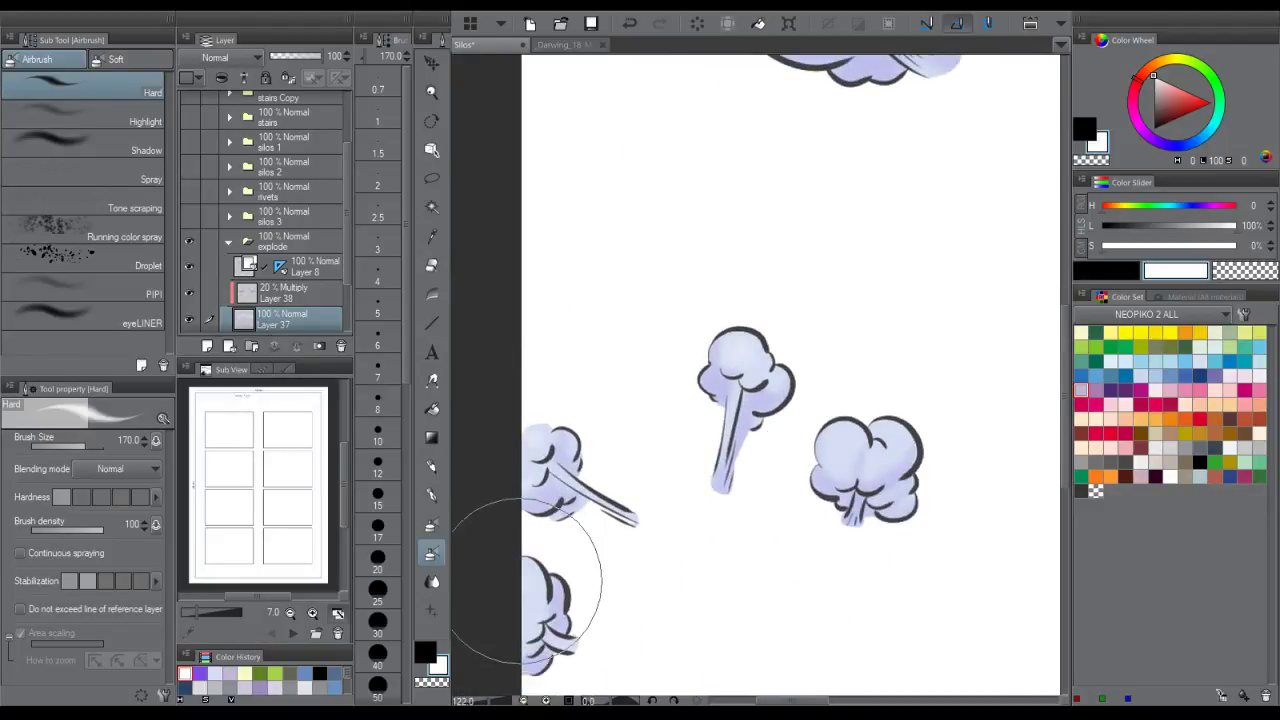
{"action": "left_click", "coordinate": [843, 438]}
{"action": "left_click", "coordinate": [885, 424]}
- Brighten the three-lobed cloud again and add a white highlight to the puff on the explosion's right side
{"action": "key", "text": "space"}
{"action": "mouse_move", "coordinate": [992, 78]}
{"action": "left_mouse_down"}
{"action": "mouse_move", "coordinate": [694, 414]}
{"action": "mouse_move", "coordinate": [600, 552]}
{"action": "left_mouse_up"}
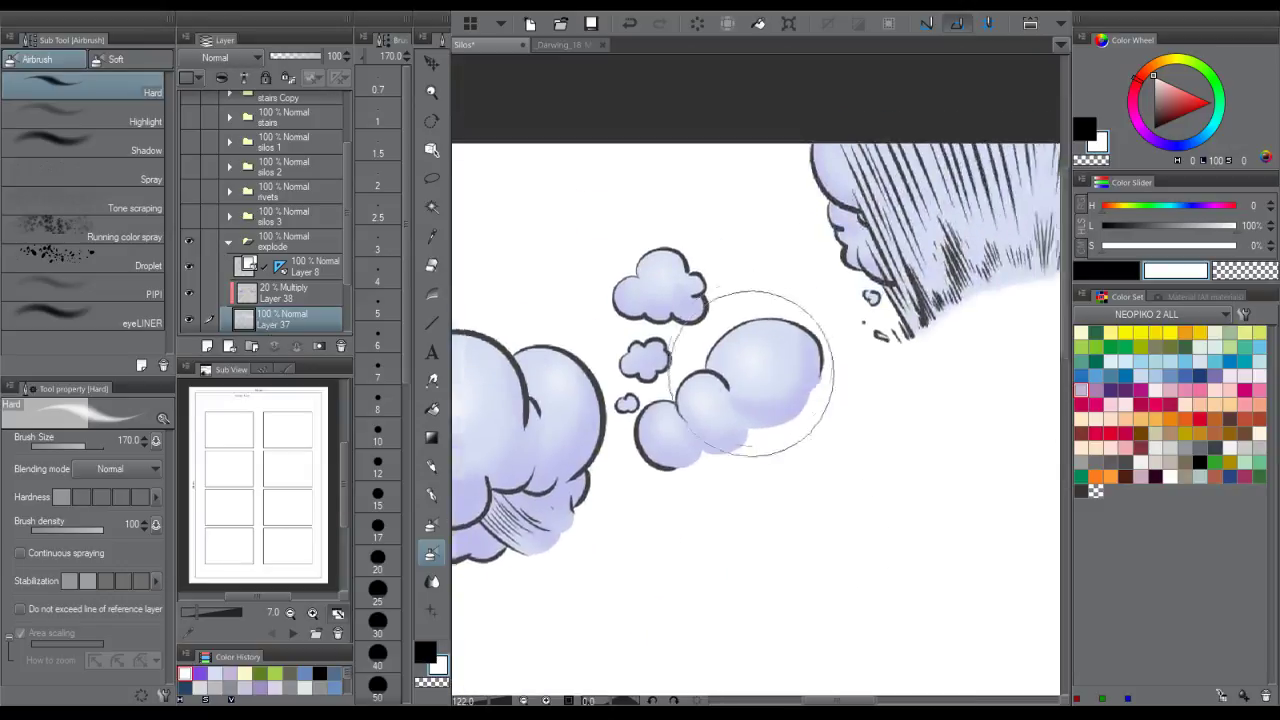
{"action": "left_click", "coordinate": [755, 374]}
{"action": "key", "text": "space"}
{"action": "mouse_move", "coordinate": [1018, 168]}
{"action": "left_mouse_down"}
{"action": "mouse_move", "coordinate": [696, 398]}
{"action": "mouse_move", "coordinate": [608, 444]}
{"action": "left_mouse_up"}
{"action": "left_click", "coordinate": [888, 418]}
- Airbrush white highlights on the rounded lobes of the cloud cluster just right of the explosion
{"action": "key", "text": "space"}
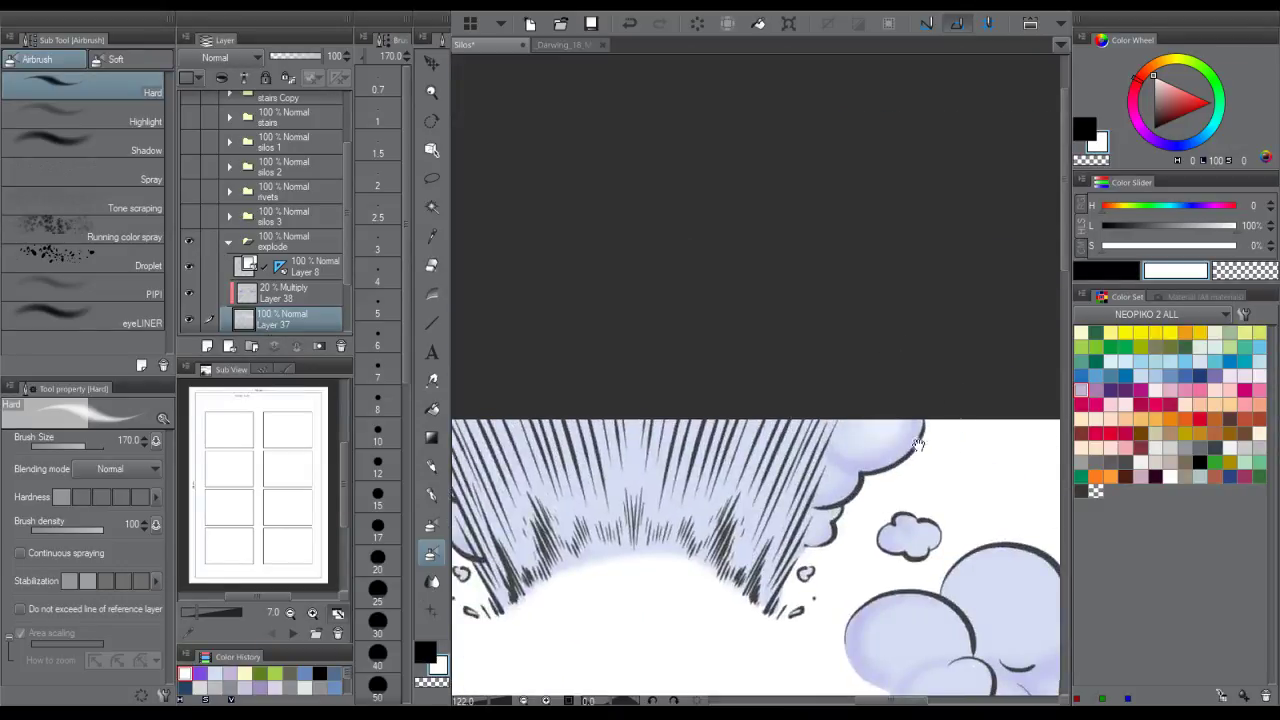
{"action": "left_click_drag", "start_coordinate": [918, 445], "coordinate": [842, 268]}
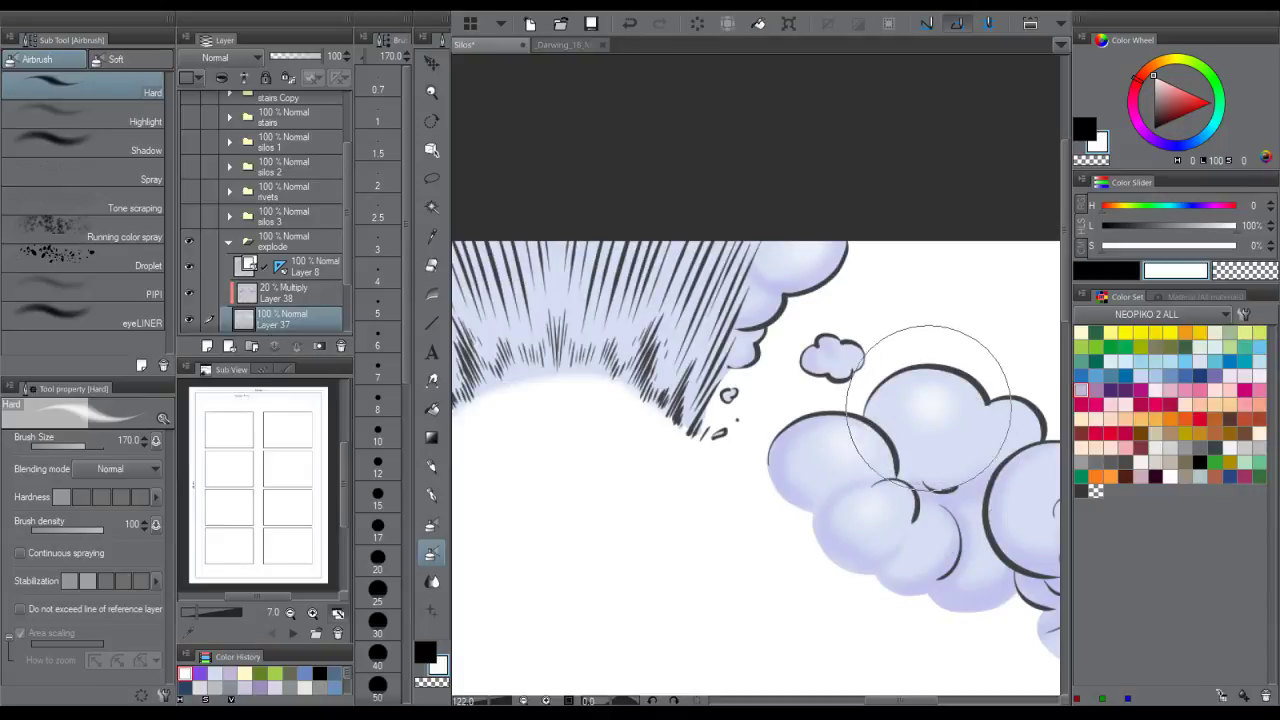
{"action": "left_click", "coordinate": [926, 531]}
{"action": "left_click", "coordinate": [998, 430]}
- Add white highlights to the large front cloud of the right cluster and to its streaked stem
{"action": "key", "text": "space"}
{"action": "left_click_drag", "start_coordinate": [1013, 405], "coordinate": [754, 350]}
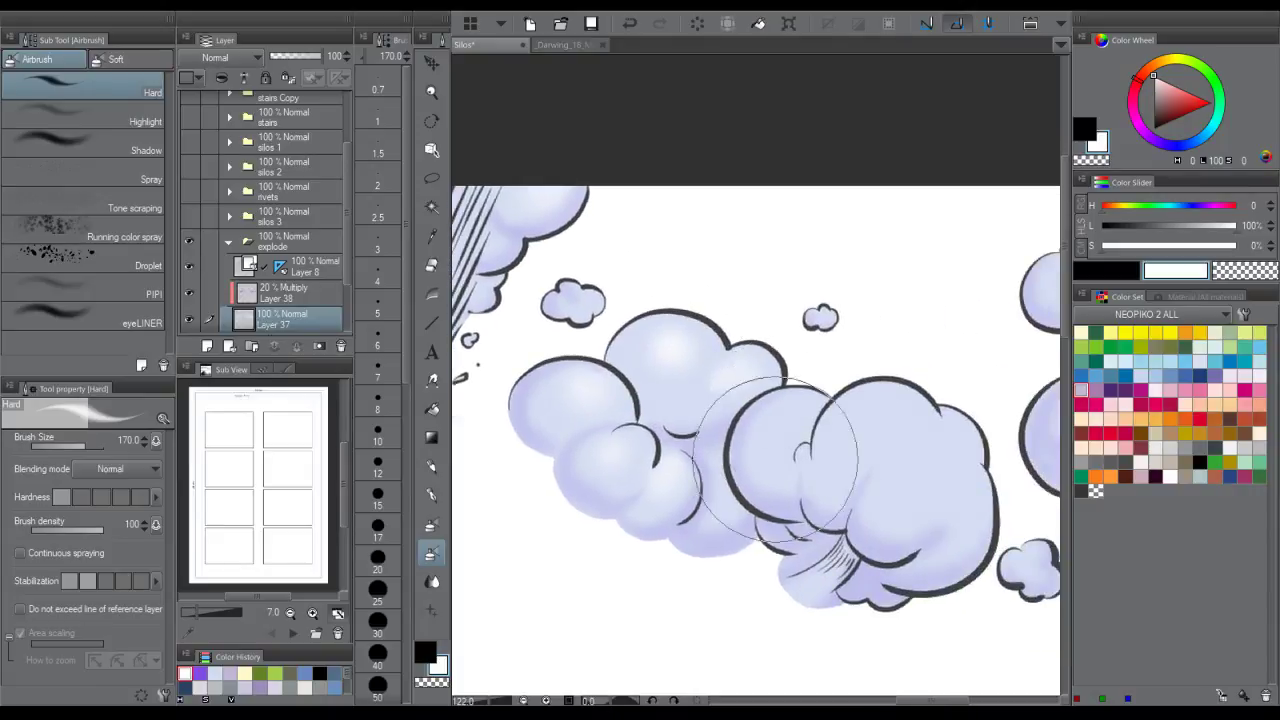
{"action": "left_click_drag", "start_coordinate": [947, 560], "coordinate": [865, 495]}
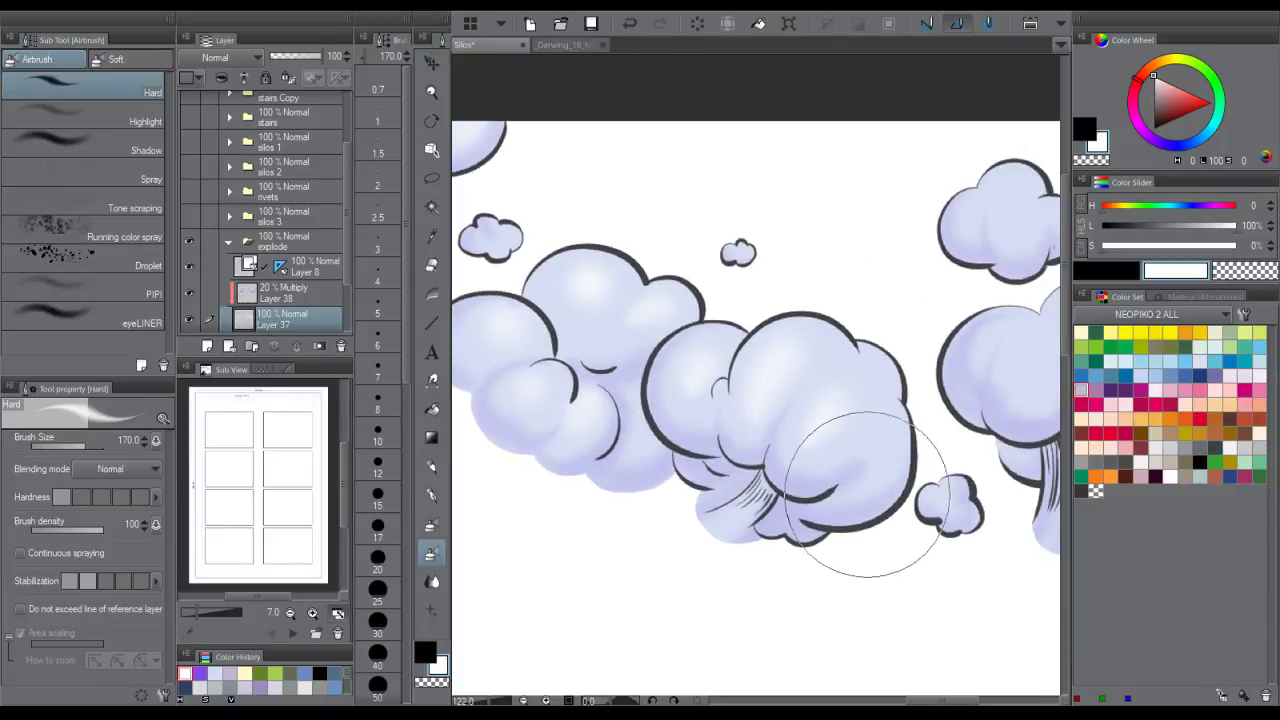
{"action": "key", "text": "ctrl+z"}
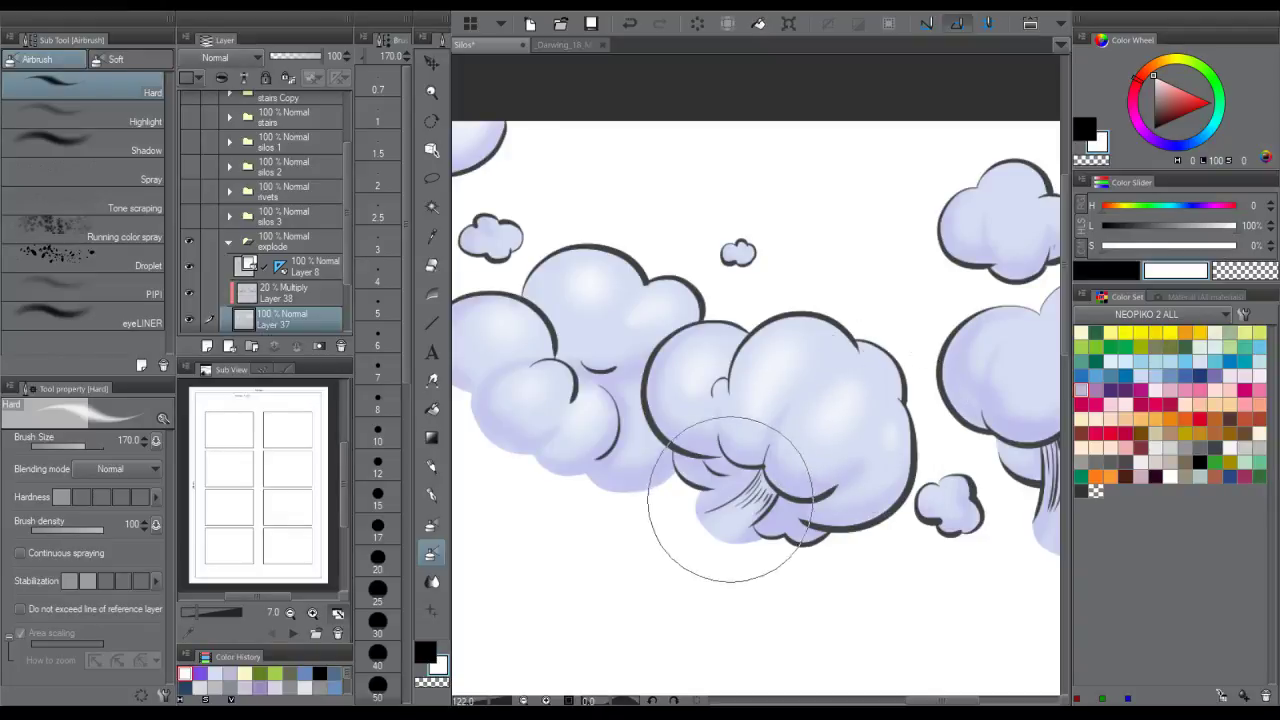
{"action": "mouse_move", "coordinate": [737, 528]}
{"action": "left_mouse_down"}
{"action": "mouse_move", "coordinate": [650, 572]}
{"action": "mouse_move", "coordinate": [558, 576]}
{"action": "mouse_move", "coordinate": [702, 535]}
{"action": "left_mouse_up"}
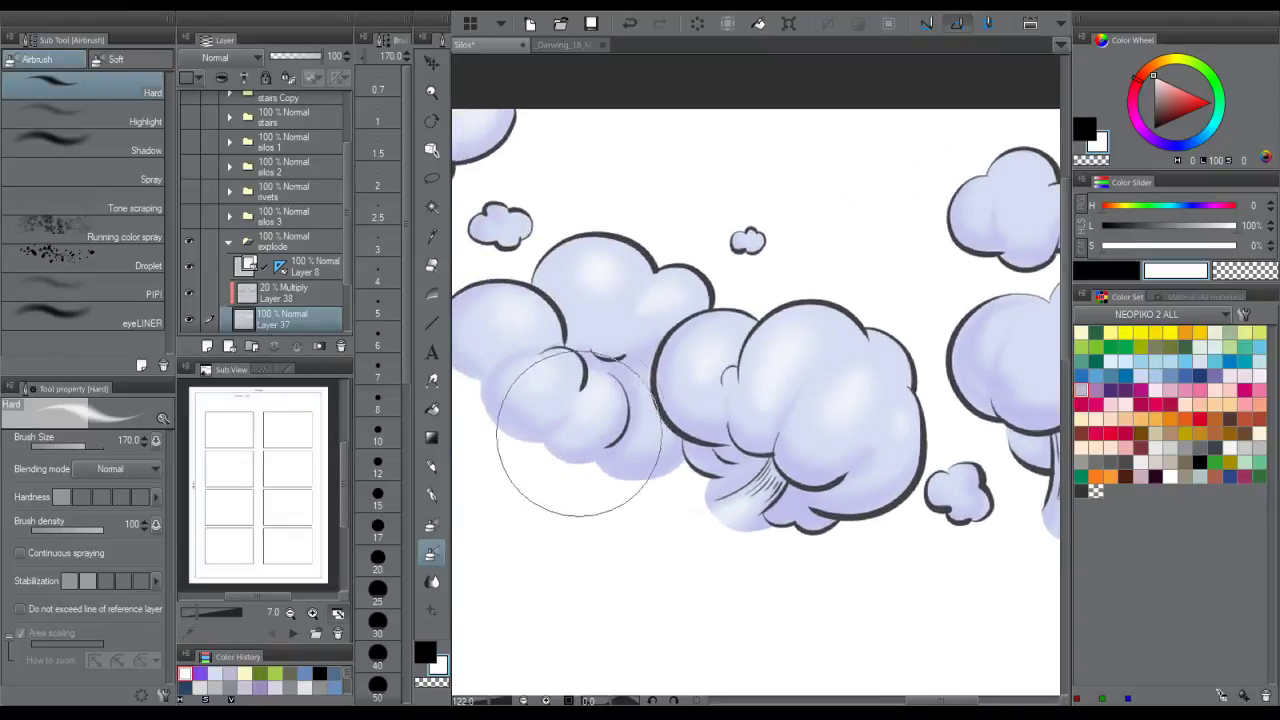
- Highlight the lobes and stem of the far-right mushroom cloud and the small cloud above it in white
{"action": "left_click_drag", "start_coordinate": [864, 360], "coordinate": [565, 460]}
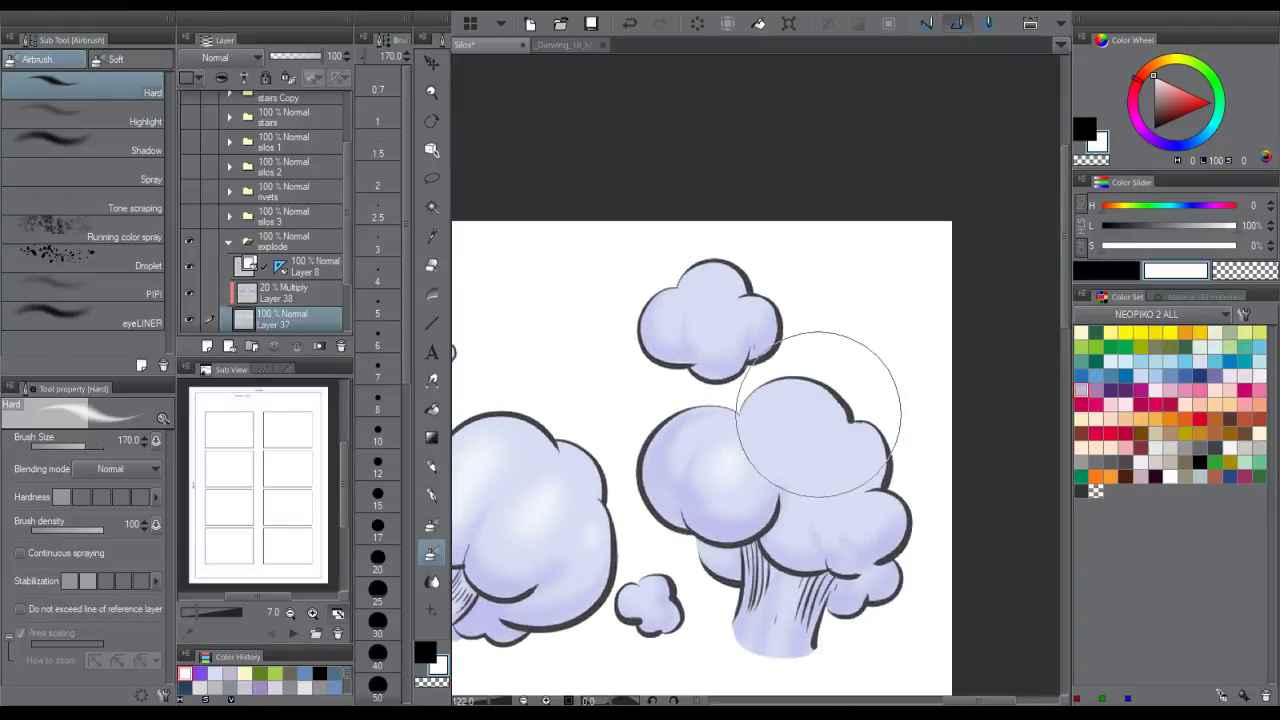
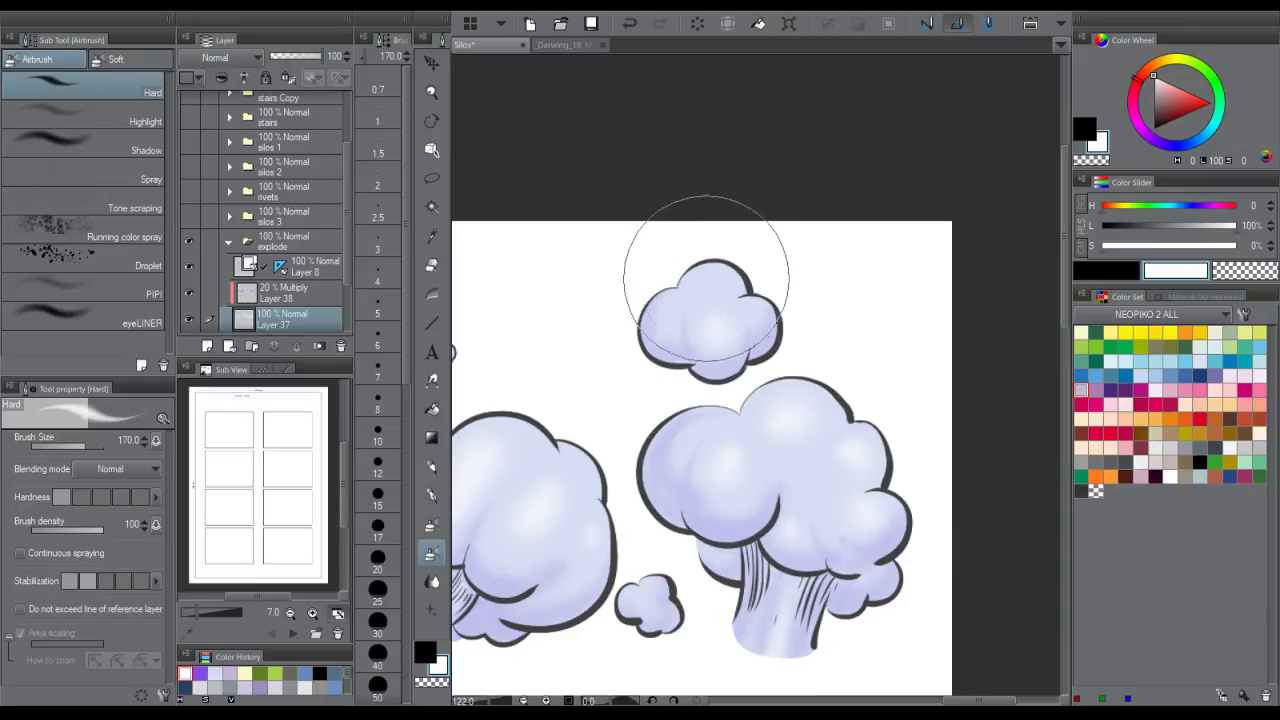
{"action": "left_click_drag", "start_coordinate": [582, 430], "coordinate": [767, 325]}
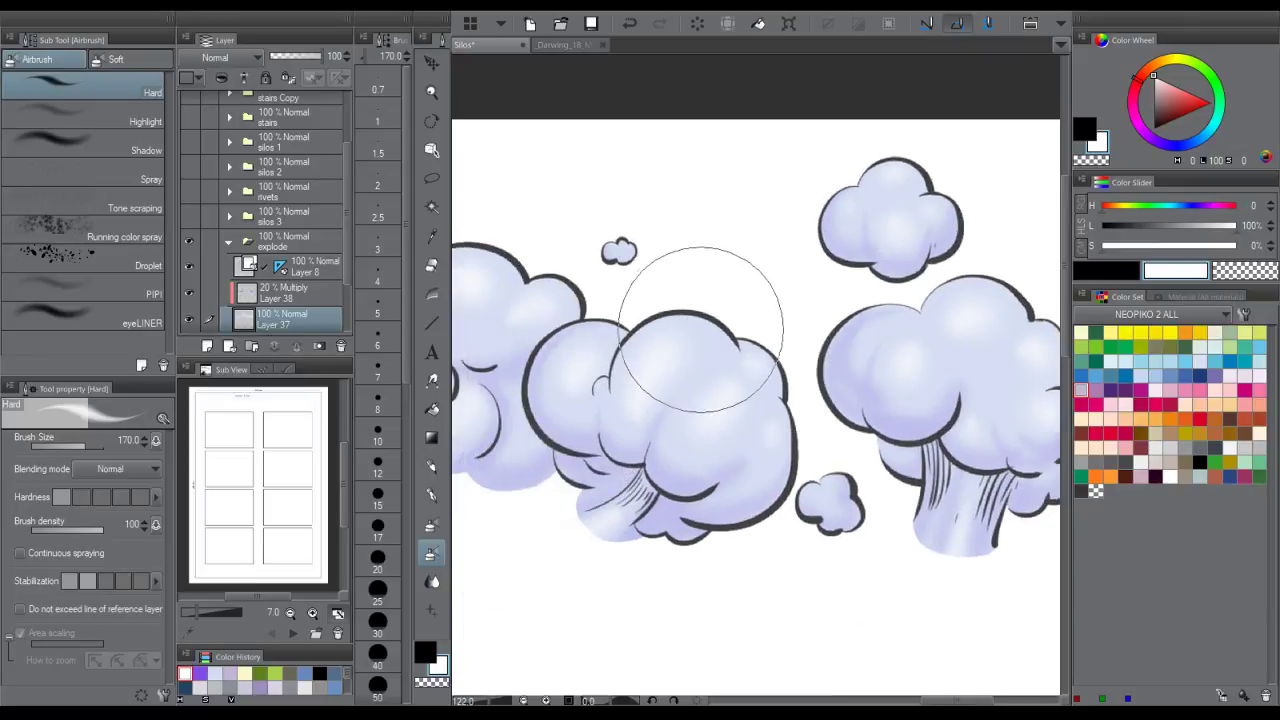
{"action": "left_click_drag", "start_coordinate": [619, 370], "coordinate": [803, 345]}
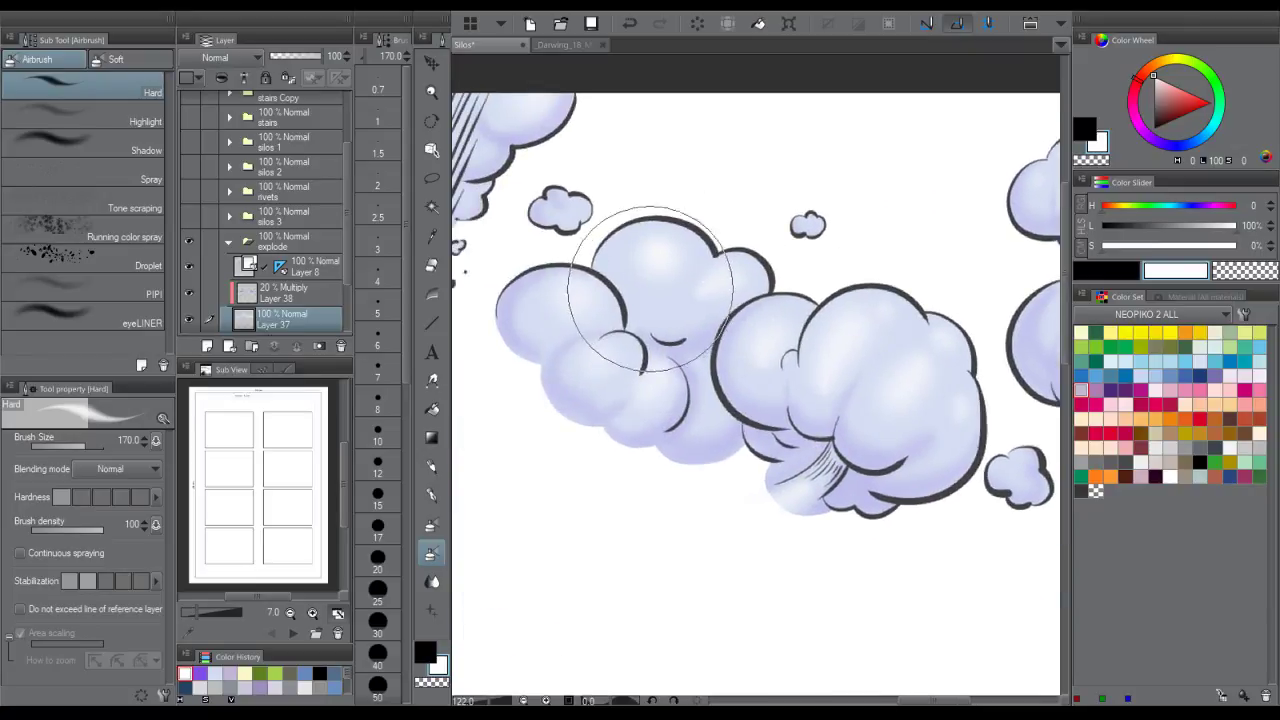
- Set the airbrush to orange (H 36, L 52, S 87) at size 600 and lock Layer 37's transparent pixels
{"action": "key", "text": "/"}
{"action": "left_click_drag", "start_coordinate": [755, 211], "coordinate": [813, 181]}
{"action": "left_click_drag", "start_coordinate": [772, 242], "coordinate": [886, 270]}
{"action": "left_click_drag", "start_coordinate": [863, 183], "coordinate": [804, 294]}
{"action": "left_click_drag", "start_coordinate": [798, 312], "coordinate": [854, 292]}
{"action": "key", "text": "b"}
{"action": "scroll", "coordinate": [348, 280], "scroll_direction": "down", "scroll_amount": 2}
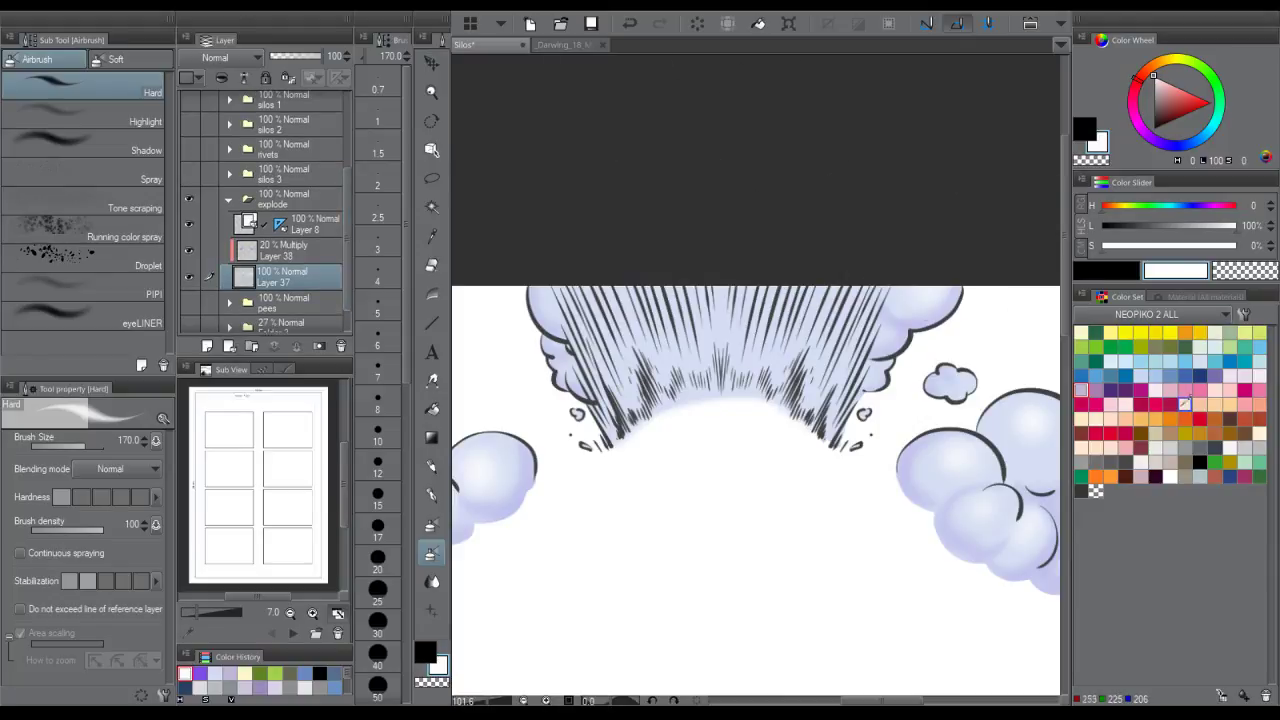
{"action": "left_click", "coordinate": [1184, 331]}
{"action": "left_click_drag", "start_coordinate": [658, 503], "coordinate": [660, 269]}
{"action": "key", "text": "ctrl+z"}
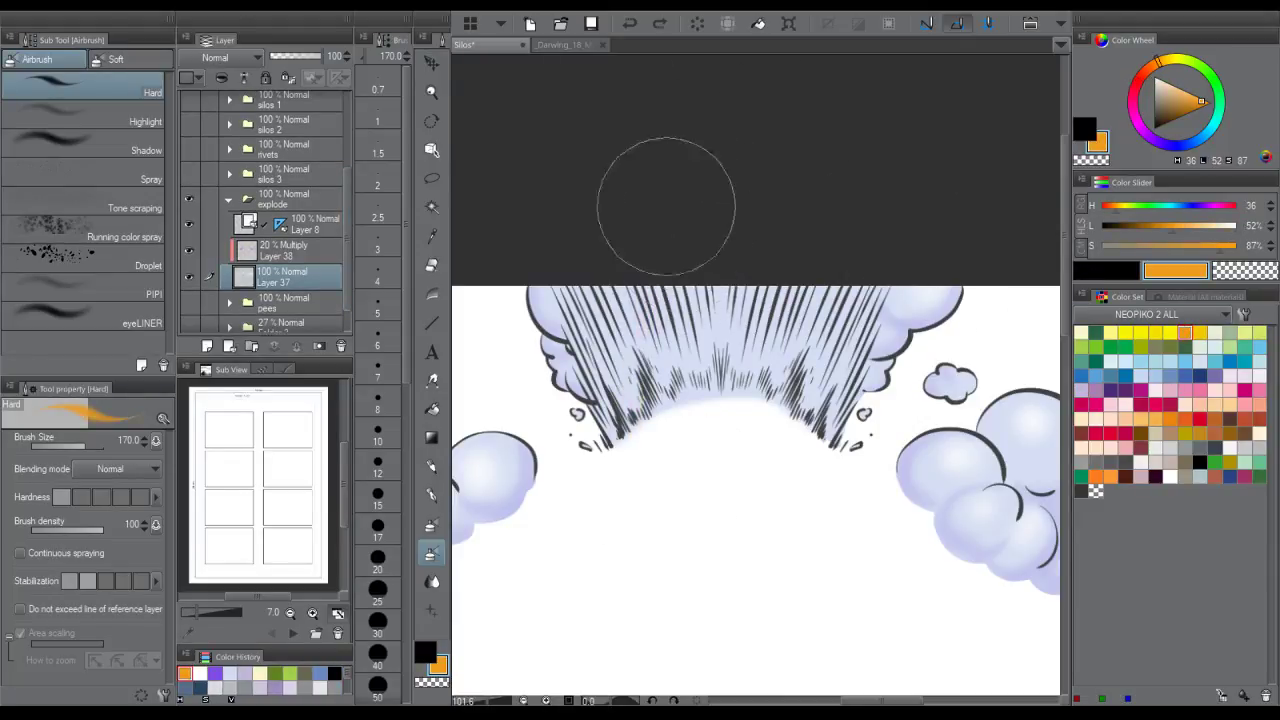
{"action": "key", "text": "]"}
{"action": "key", "text": "]"}
{"action": "key", "text": "bracketright"}
{"action": "key", "text": "bracketright"}
{"action": "key", "text": "bracketright"}
{"action": "key", "text": "bracketright"}
{"action": "left_click_drag", "start_coordinate": [692, 428], "coordinate": [703, 285]}
{"action": "key", "text": "ctrl+z"}
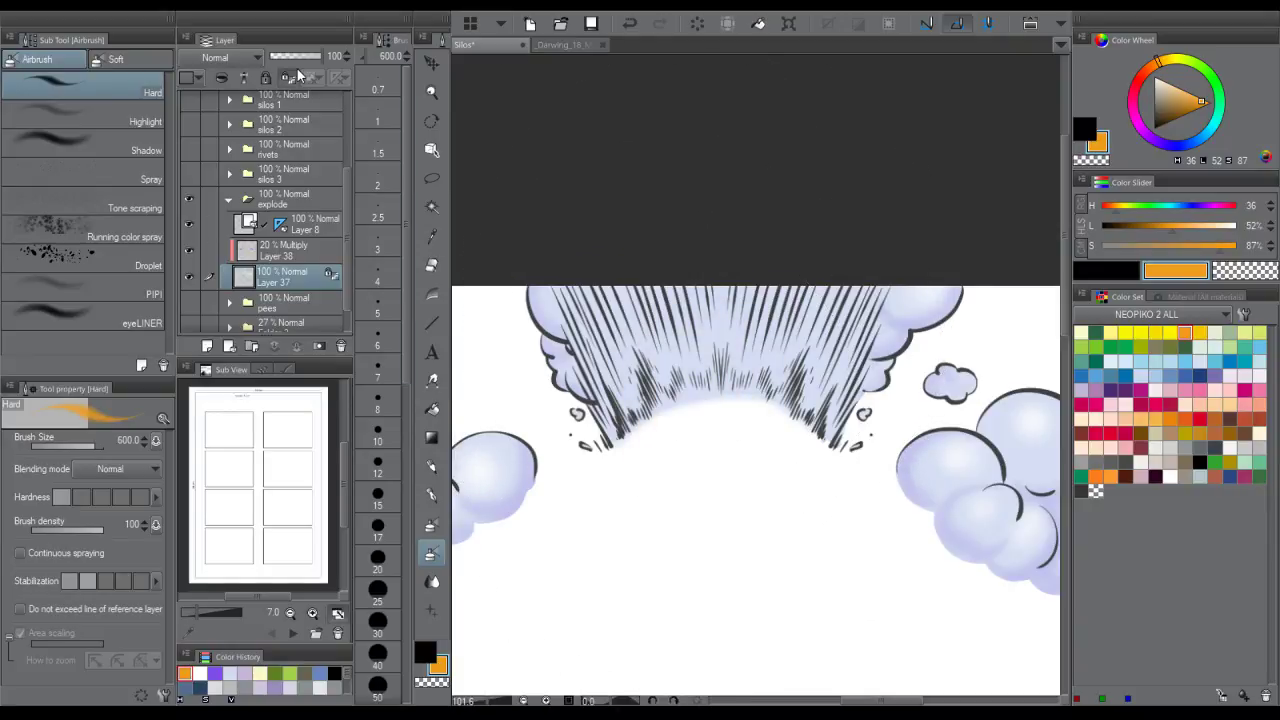
- Airbrush orange across the base and rays of the central explosion, fading towards the page's top edge
{"action": "key", "text": "ctrl+y"}
{"action": "key", "text": "ctrl+z"}
{"action": "key", "text": "ctrl+y"}
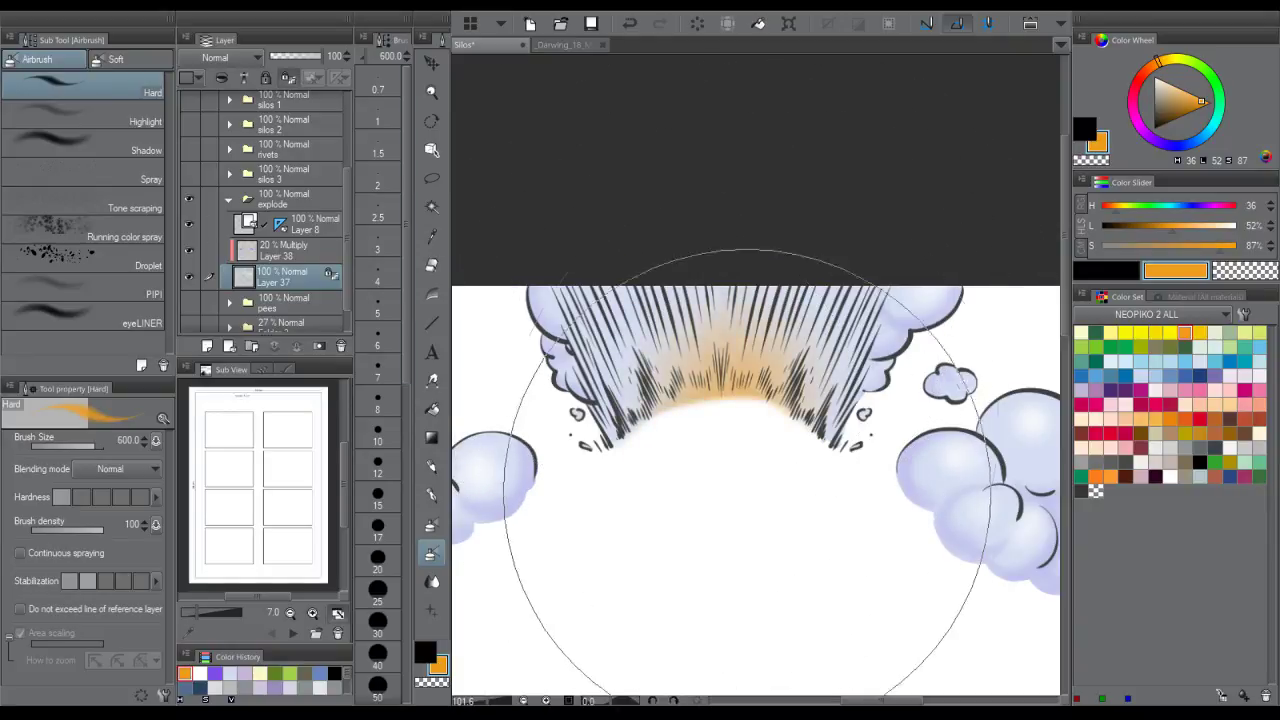
{"action": "left_click_drag", "start_coordinate": [778, 384], "coordinate": [792, 342]}
{"action": "left_click_drag", "start_coordinate": [701, 450], "coordinate": [657, 316]}
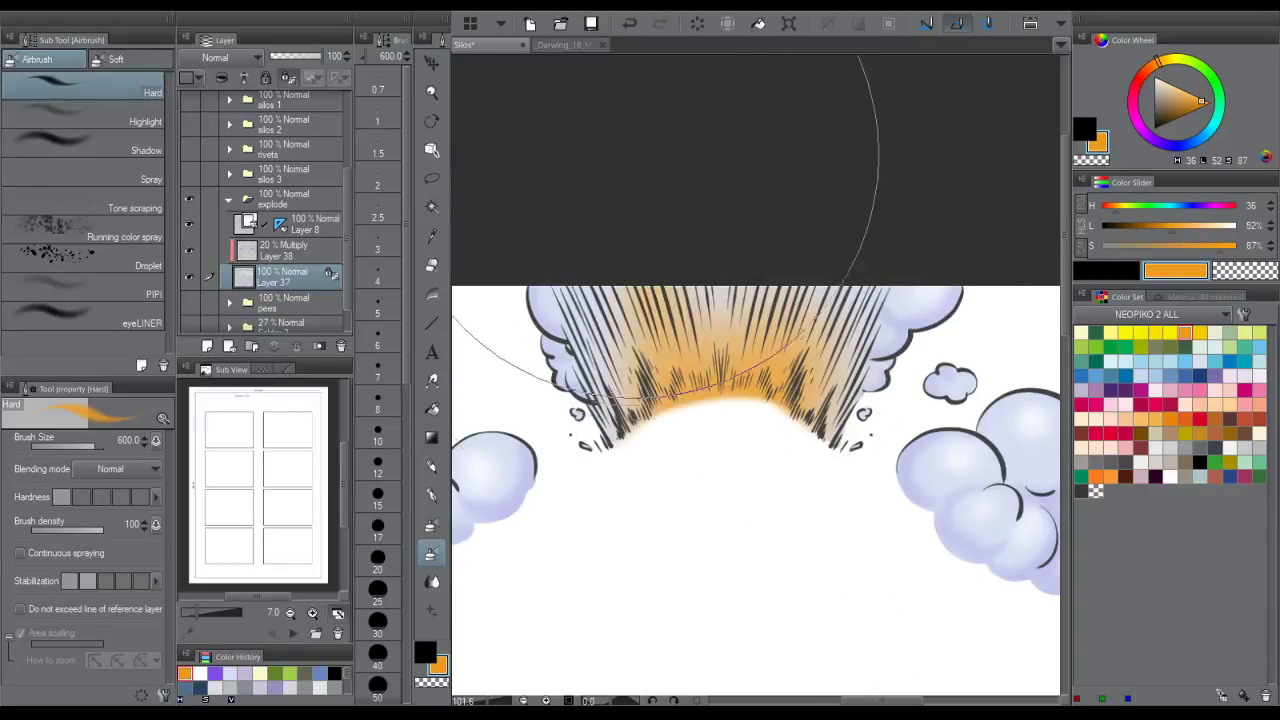
{"action": "mouse_move", "coordinate": [637, 157]}
{"action": "left_mouse_down"}
{"action": "mouse_move", "coordinate": [714, 471]}
{"action": "mouse_move", "coordinate": [585, 230]}
{"action": "mouse_move", "coordinate": [660, 470]}
{"action": "mouse_move", "coordinate": [615, 408]}
{"action": "left_mouse_up"}
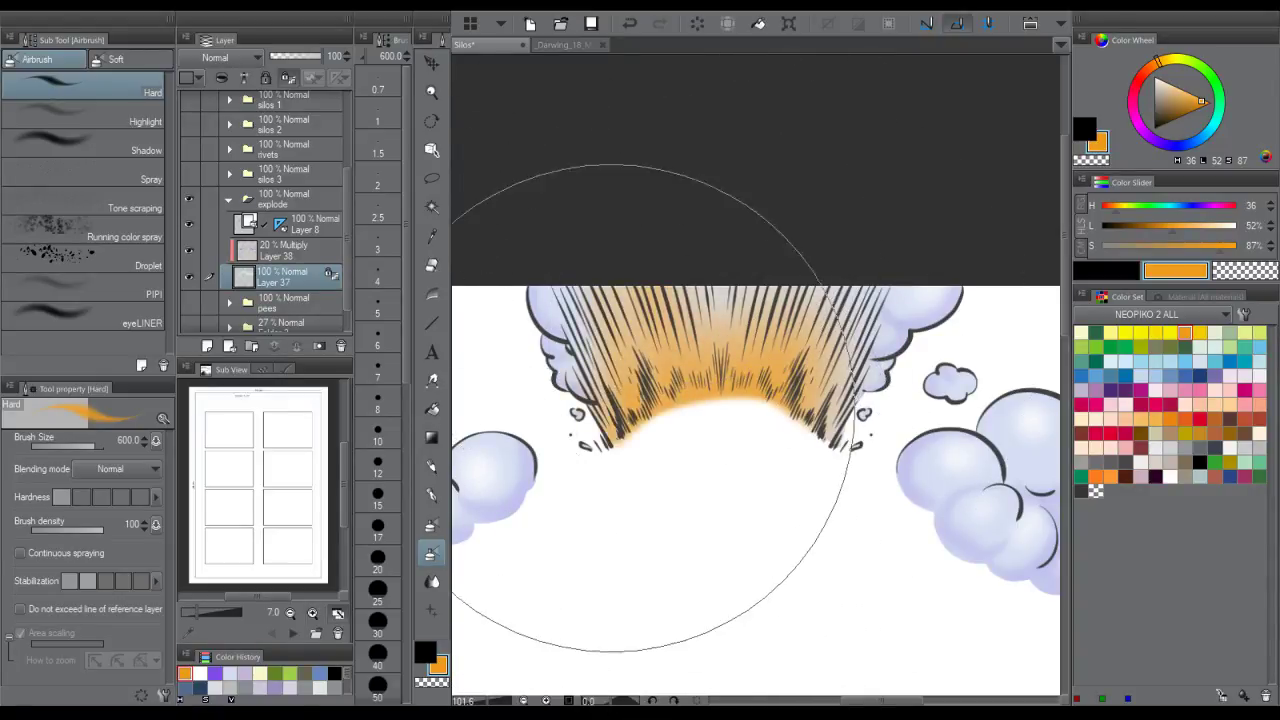
{"action": "left_click_drag", "start_coordinate": [822, 490], "coordinate": [855, 299]}
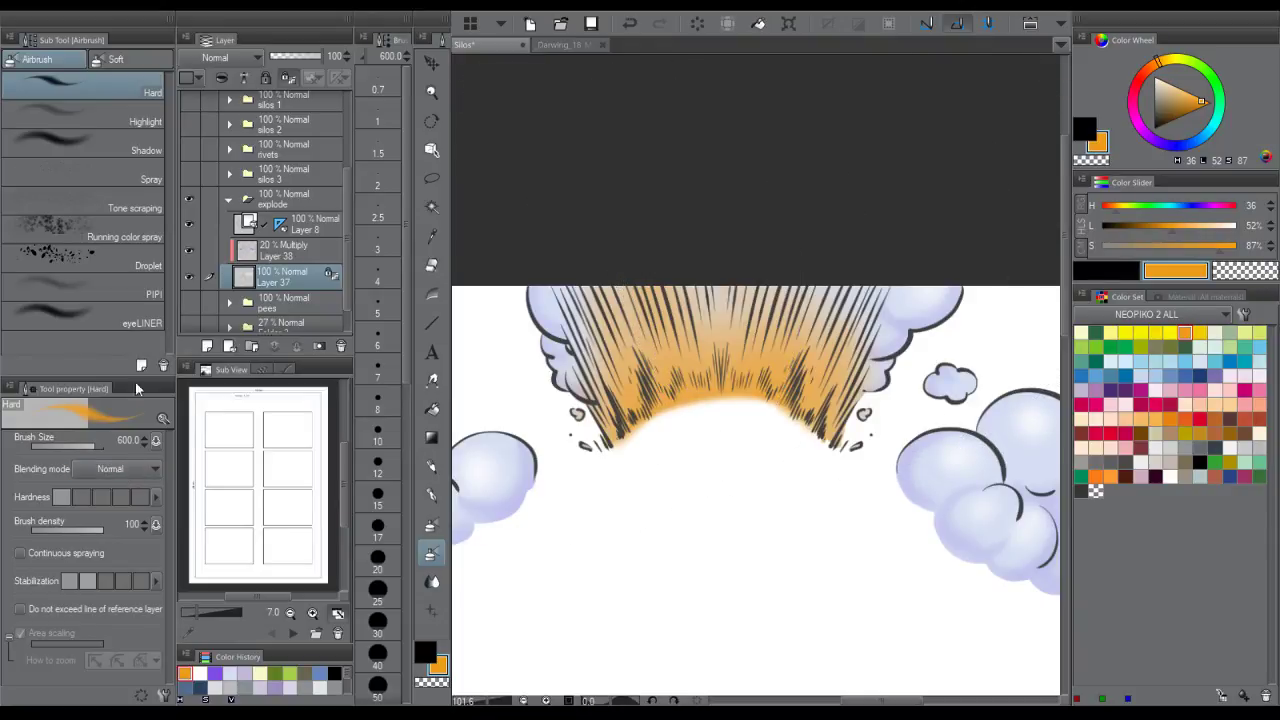
- With the Highlight airbrush reduced to size 60, paint glowing yellow streaks up the explosion's rays and along its curved base
{"action": "left_click", "coordinate": [148, 118]}
{"action": "left_click", "coordinate": [697, 438]}
{"action": "key", "text": "ctrl+z"}
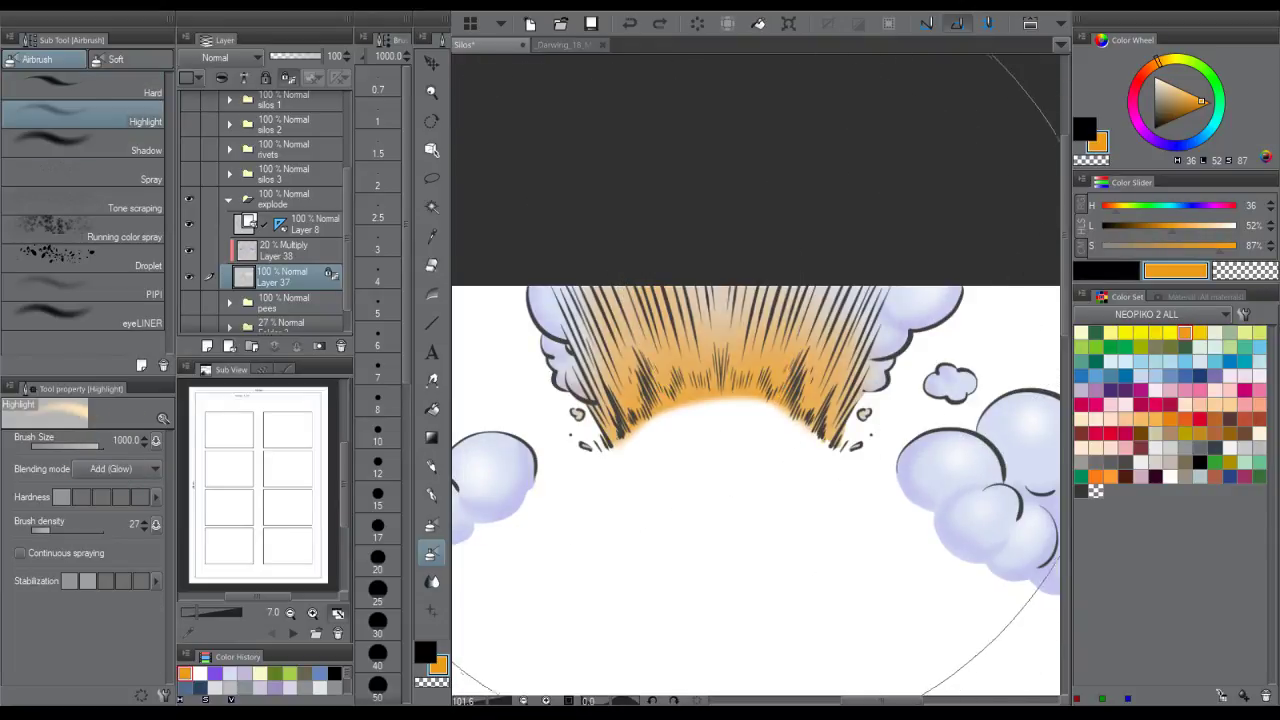
{"action": "key", "text": "bracketleft"}
{"action": "key", "text": "bracketleft"}
{"action": "key", "text": "bracketleft"}
{"action": "key", "text": "bracketleft"}
{"action": "key", "text": "bracketleft"}
{"action": "key", "text": "bracketleft"}
{"action": "key", "text": "bracketleft"}
{"action": "key", "text": "bracketleft"}
{"action": "mouse_move", "coordinate": [695, 435]}
{"action": "left_mouse_down"}
{"action": "mouse_move", "coordinate": [697, 451]}
{"action": "mouse_move", "coordinate": [694, 320]}
{"action": "mouse_move", "coordinate": [640, 327]}
{"action": "left_mouse_up"}
{"action": "key", "text": "bracketleft"}
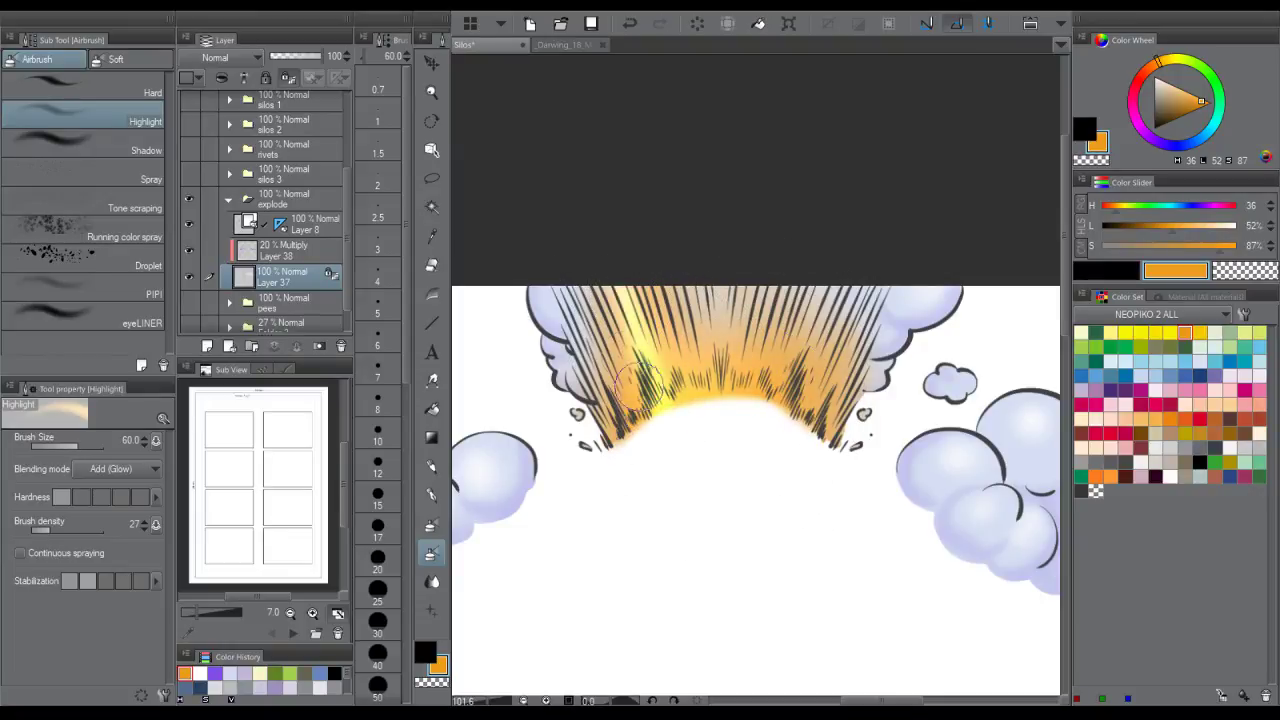
{"action": "left_click_drag", "start_coordinate": [661, 283], "coordinate": [702, 499]}
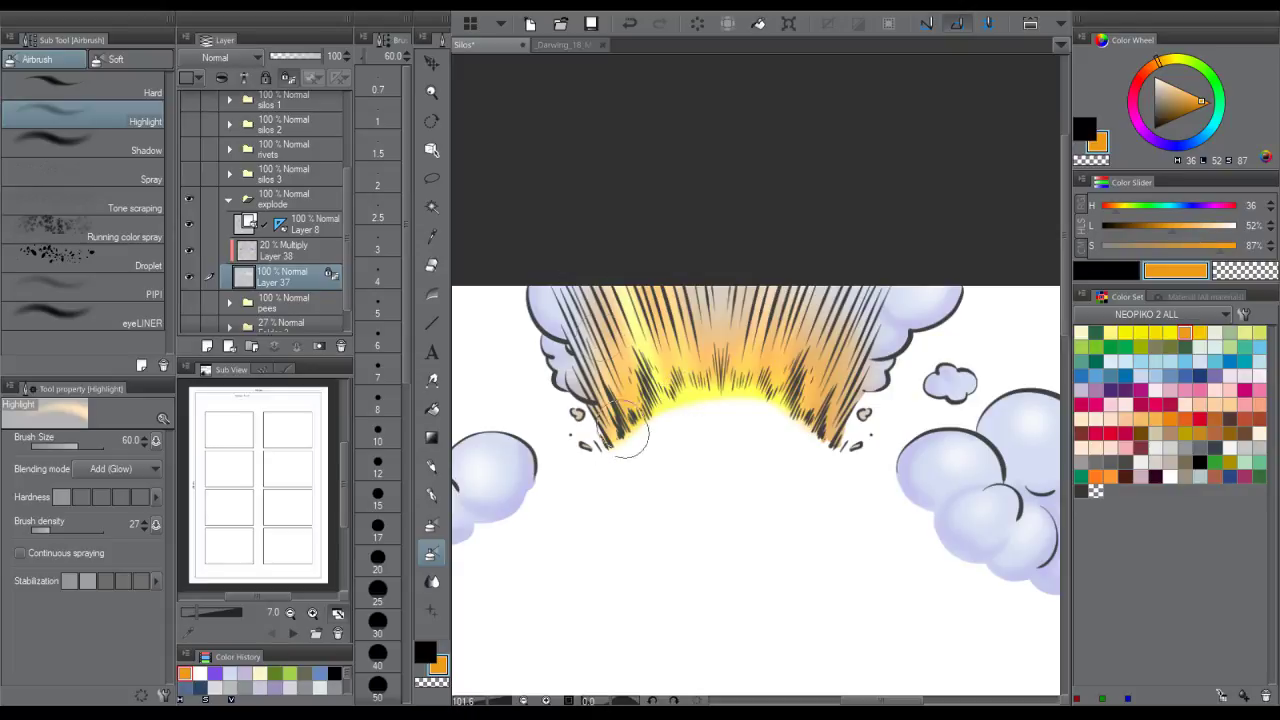
- Add thinner yellow glow streaks to the explosion's right and central rays with the brush reduced to size 30 and 25
{"action": "key", "text": "bracketleft"}
{"action": "key", "text": "bracketleft"}
{"action": "key", "text": "bracketleft"}
{"action": "key", "text": "bracketleft"}
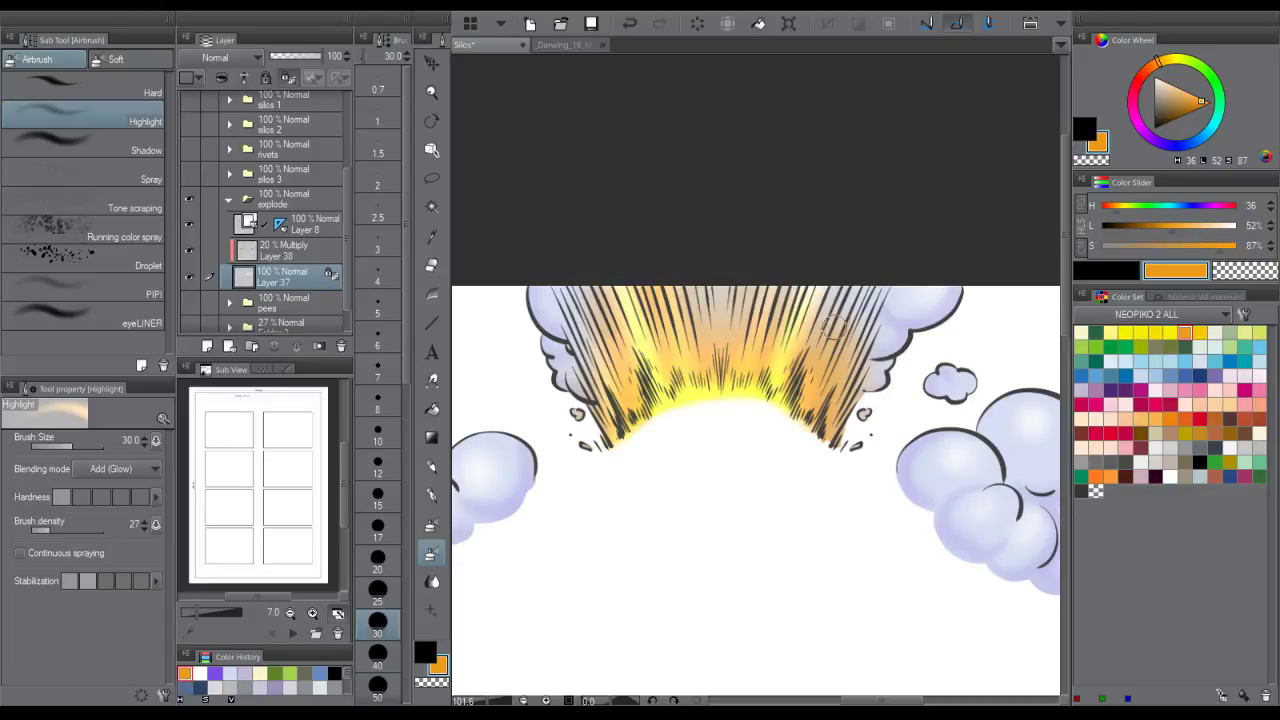
{"action": "left_click_drag", "start_coordinate": [834, 405], "coordinate": [859, 332]}
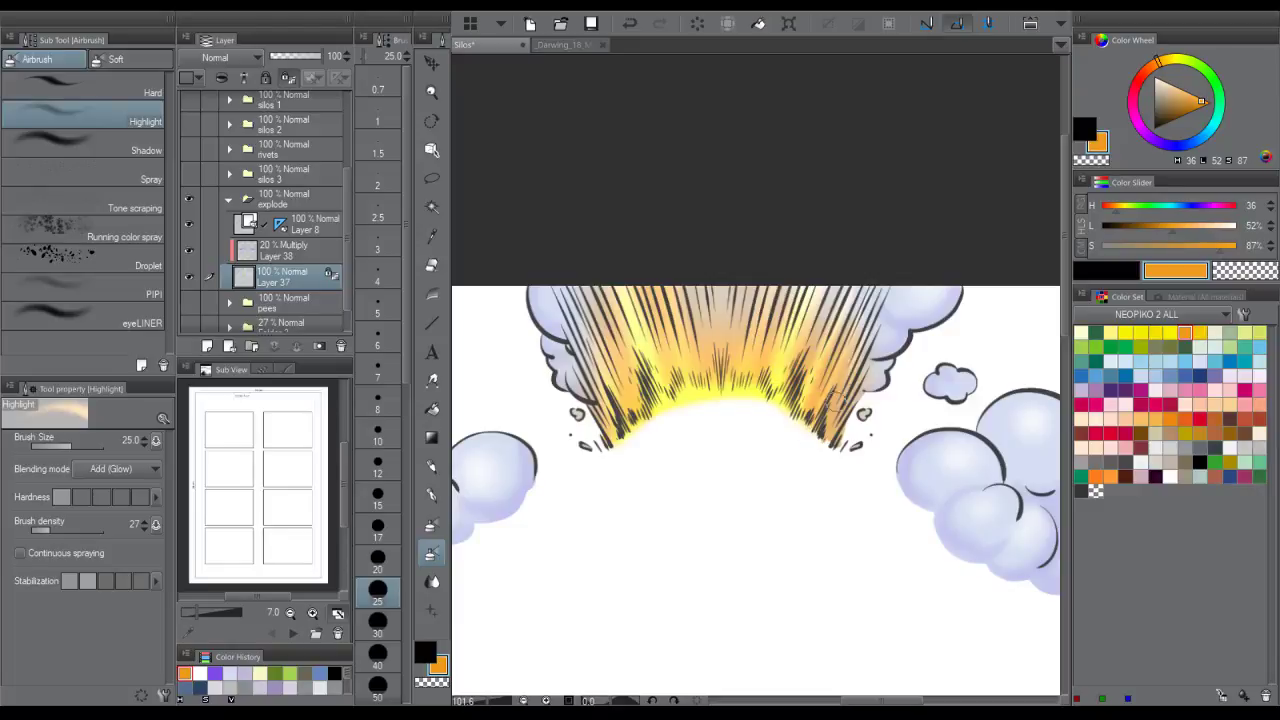
{"action": "left_click_drag", "start_coordinate": [720, 308], "coordinate": [721, 352]}
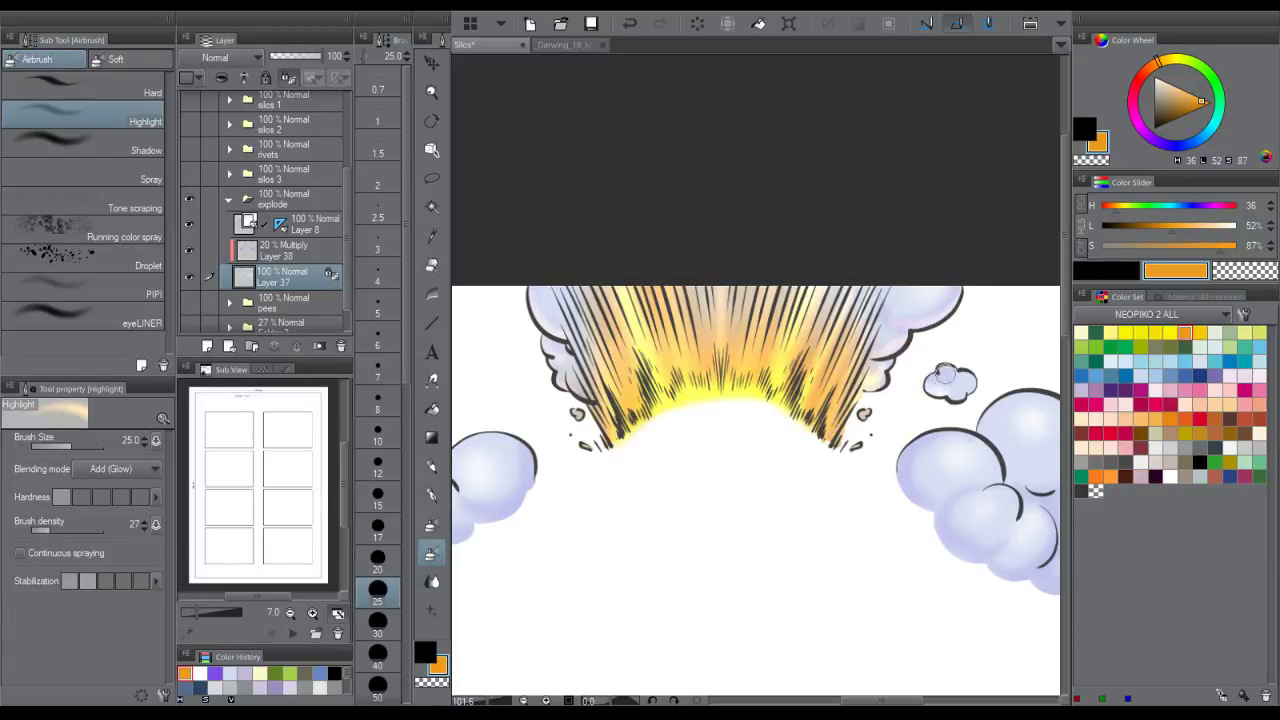
- Enlarge the Highlight airbrush and add a faint warm glow to the small cloud right of the explosion
{"action": "key", "text": "]"}
{"action": "key", "text": "]"}
{"action": "key", "text": "]"}
{"action": "left_click_drag", "start_coordinate": [951, 386], "coordinate": [948, 408]}
- Try a faint warm glow on the edge of the right cloud cluster facing the explosion, then undo it
{"action": "key", "text": "["}
{"action": "key", "text": "["}
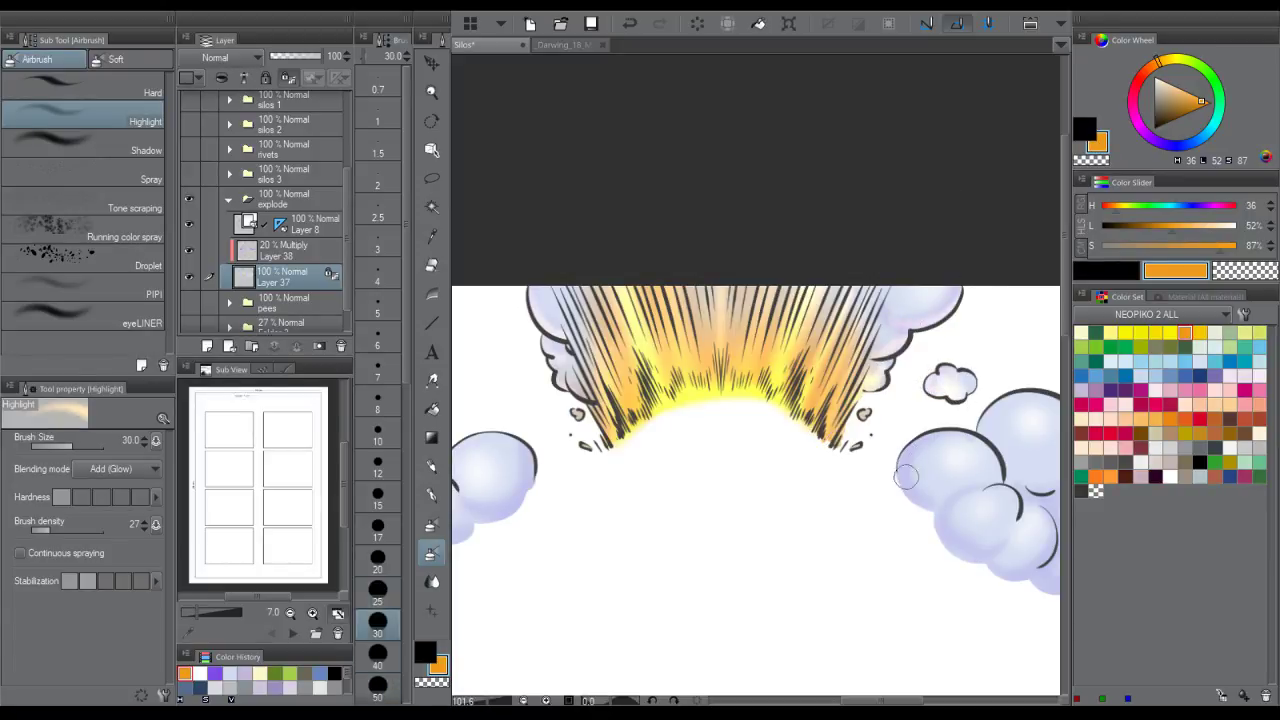
{"action": "left_click_drag", "start_coordinate": [907, 480], "coordinate": [926, 439]}
{"action": "key", "text": "bracketright"}
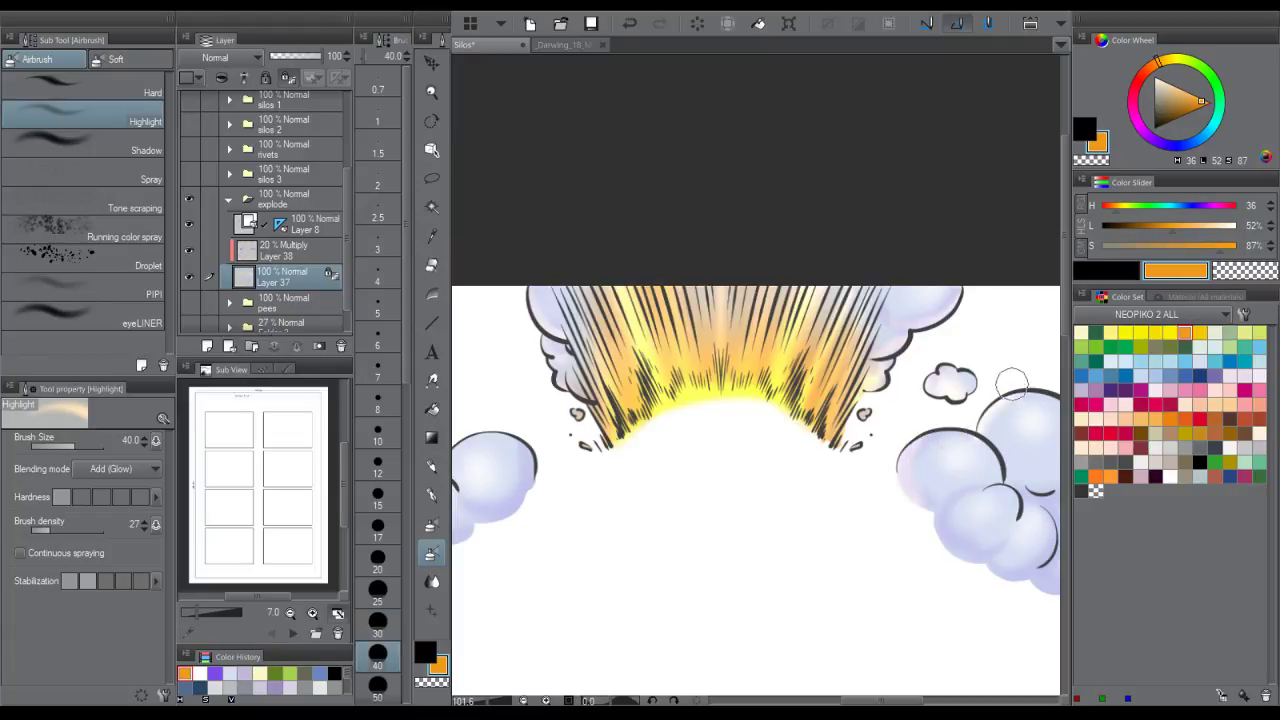
{"action": "key", "text": "ctrl+z"}
{"action": "key", "text": "ctrl+z"}
{"action": "left_click_drag", "start_coordinate": [940, 455], "coordinate": [880, 351]}
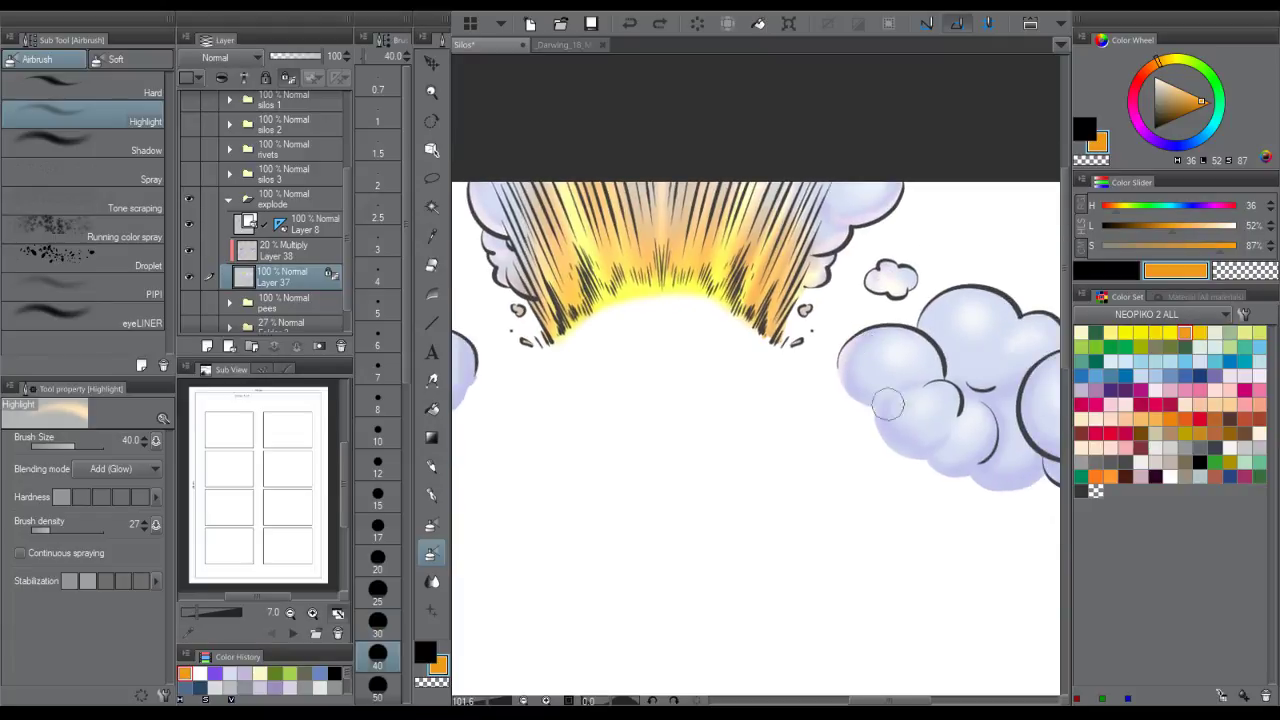
- Airbrush a faint warm glow along the lower edge and inner creases of the cloud cluster right of the explosion
{"action": "key", "text": "ctrl+z"}
{"action": "mouse_move", "coordinate": [888, 403]}
{"action": "left_mouse_down"}
{"action": "mouse_move", "coordinate": [915, 432]}
{"action": "mouse_move", "coordinate": [908, 446]}
{"action": "left_mouse_up"}
{"action": "mouse_move", "coordinate": [940, 293]}
{"action": "left_mouse_down"}
{"action": "mouse_move", "coordinate": [928, 318]}
{"action": "mouse_move", "coordinate": [890, 309]}
{"action": "left_mouse_up"}
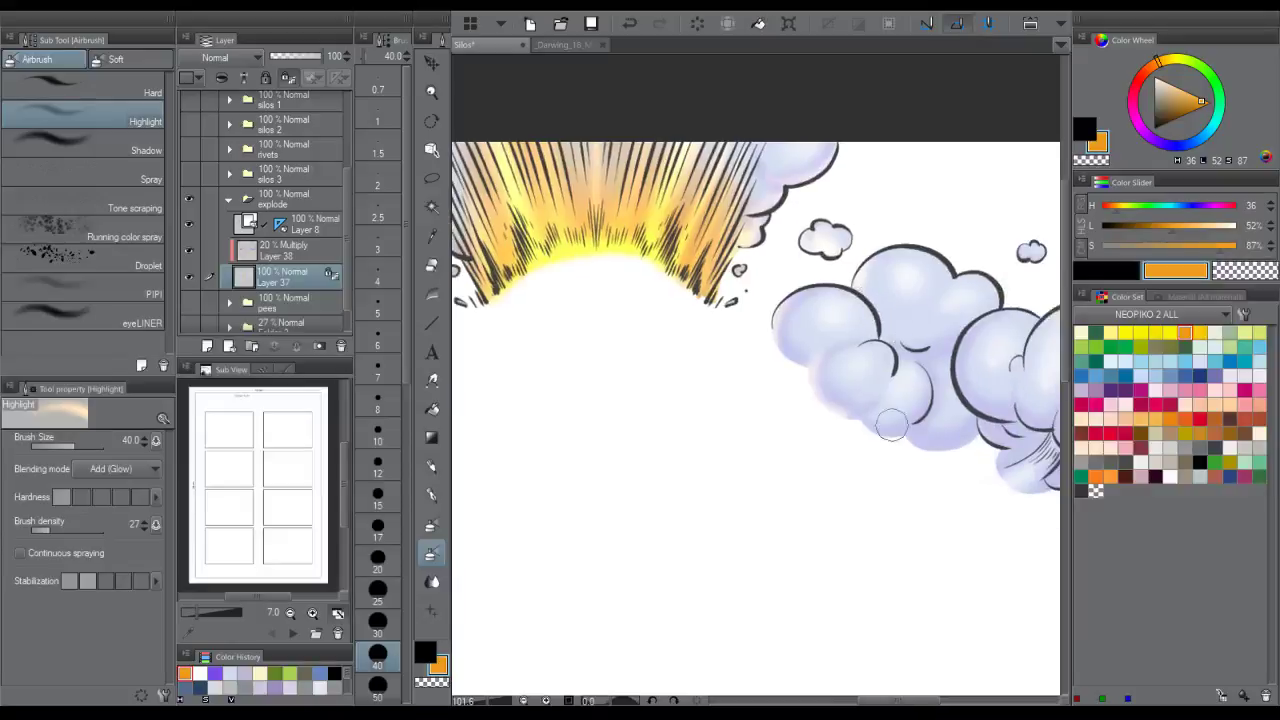
{"action": "left_click_drag", "start_coordinate": [864, 412], "coordinate": [893, 424]}
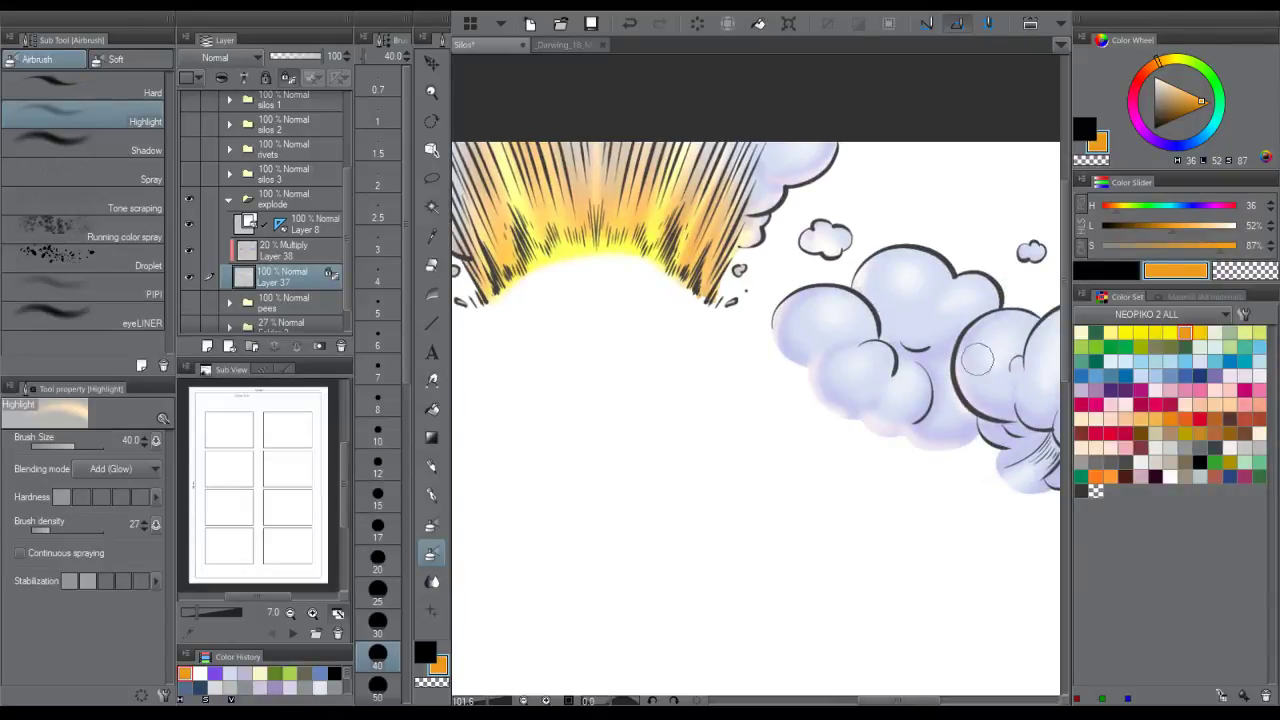
{"action": "left_click_drag", "start_coordinate": [952, 362], "coordinate": [890, 324]}
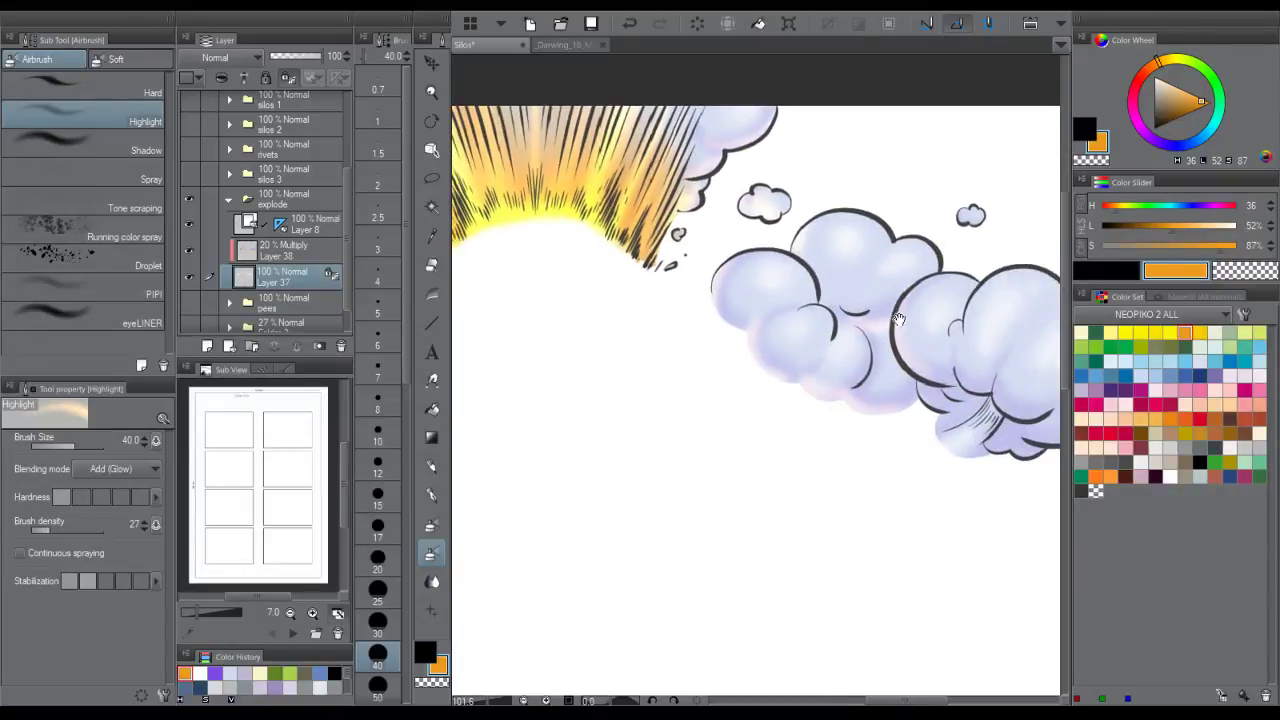
- Airbrush a faint warm glow onto the sides of the clouds left of the explosion that face it
{"action": "key", "text": "ctrl+space"}
{"action": "left_click_drag", "start_coordinate": [960, 372], "coordinate": [930, 368]}
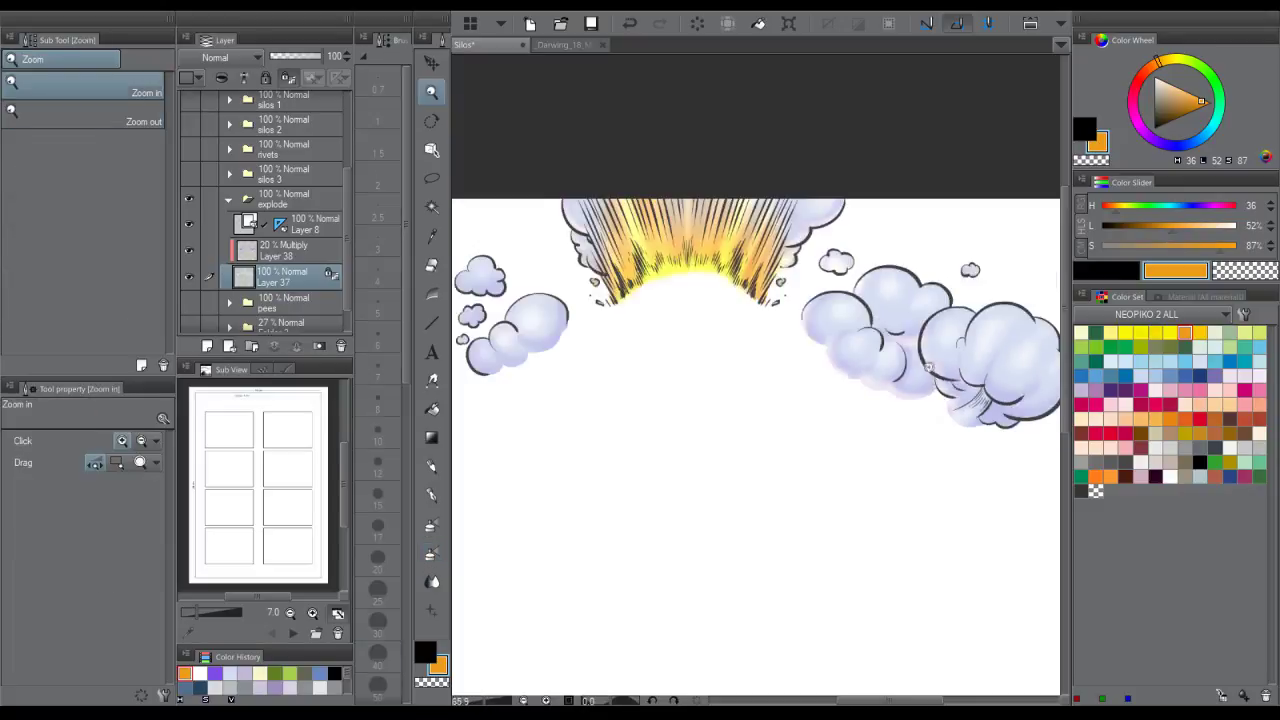
{"action": "left_click_drag", "start_coordinate": [634, 334], "coordinate": [802, 372]}
{"action": "left_click_drag", "start_coordinate": [681, 383], "coordinate": [735, 380]}
{"action": "mouse_move", "coordinate": [777, 286]}
{"action": "left_mouse_down"}
{"action": "mouse_move", "coordinate": [739, 389]}
{"action": "mouse_move", "coordinate": [691, 377]}
{"action": "mouse_move", "coordinate": [686, 408]}
{"action": "left_mouse_up"}
{"action": "left_click_drag", "start_coordinate": [648, 248], "coordinate": [608, 266]}
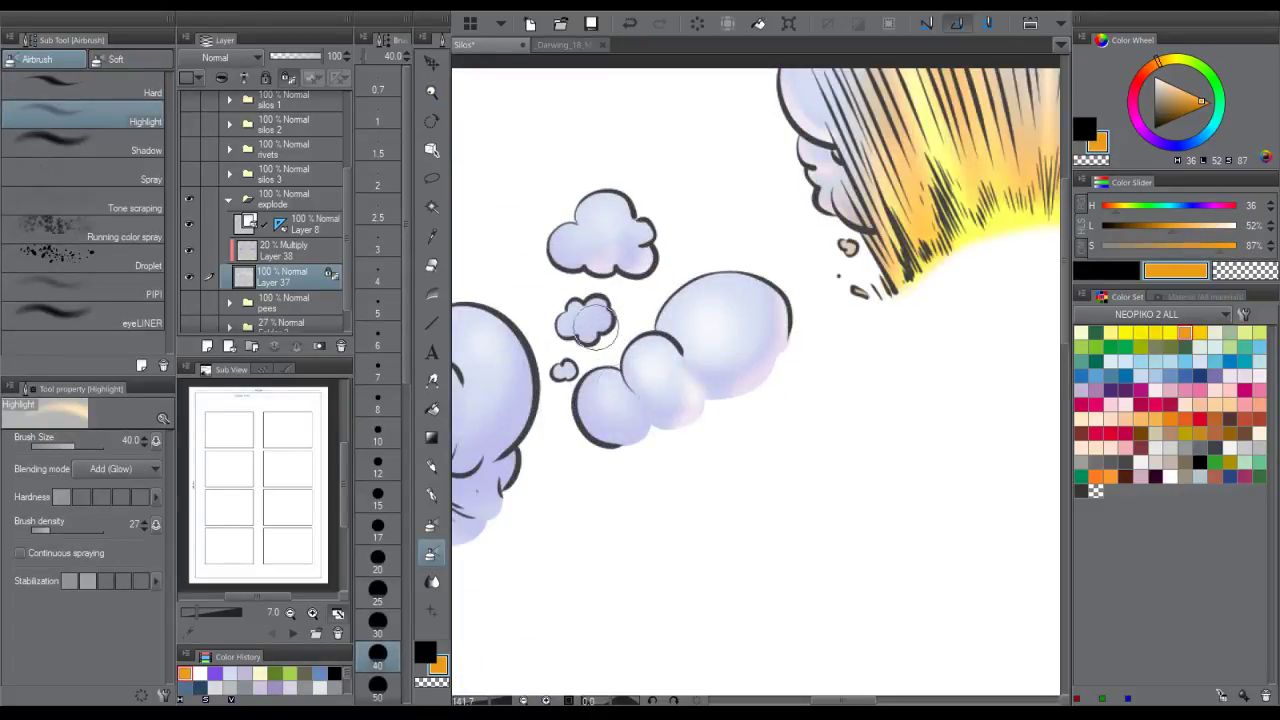
{"action": "mouse_move", "coordinate": [633, 397]}
{"action": "left_mouse_down"}
{"action": "mouse_move", "coordinate": [603, 410]}
{"action": "mouse_move", "coordinate": [734, 409]}
{"action": "left_mouse_up"}
{"action": "mouse_move", "coordinate": [640, 325]}
{"action": "left_mouse_down"}
{"action": "mouse_move", "coordinate": [759, 352]}
{"action": "mouse_move", "coordinate": [641, 472]}
{"action": "mouse_move", "coordinate": [601, 472]}
{"action": "mouse_move", "coordinate": [545, 530]}
{"action": "mouse_move", "coordinate": [525, 522]}
{"action": "mouse_move", "coordinate": [575, 540]}
{"action": "mouse_move", "coordinate": [686, 478]}
{"action": "left_mouse_up"}
{"action": "mouse_move", "coordinate": [760, 420]}
{"action": "left_mouse_down"}
{"action": "mouse_move", "coordinate": [660, 425]}
{"action": "mouse_move", "coordinate": [700, 430]}
{"action": "left_mouse_up"}
- Add faint warm highlights to the small smoke puffs near the lower-left edge of the artwork
{"action": "mouse_move", "coordinate": [700, 580]}
{"action": "left_mouse_down"}
{"action": "mouse_move", "coordinate": [770, 575]}
{"action": "mouse_move", "coordinate": [785, 560]}
{"action": "left_mouse_up"}
{"action": "scroll", "coordinate": [766, 520], "scroll_direction": "down", "scroll_amount": 5}
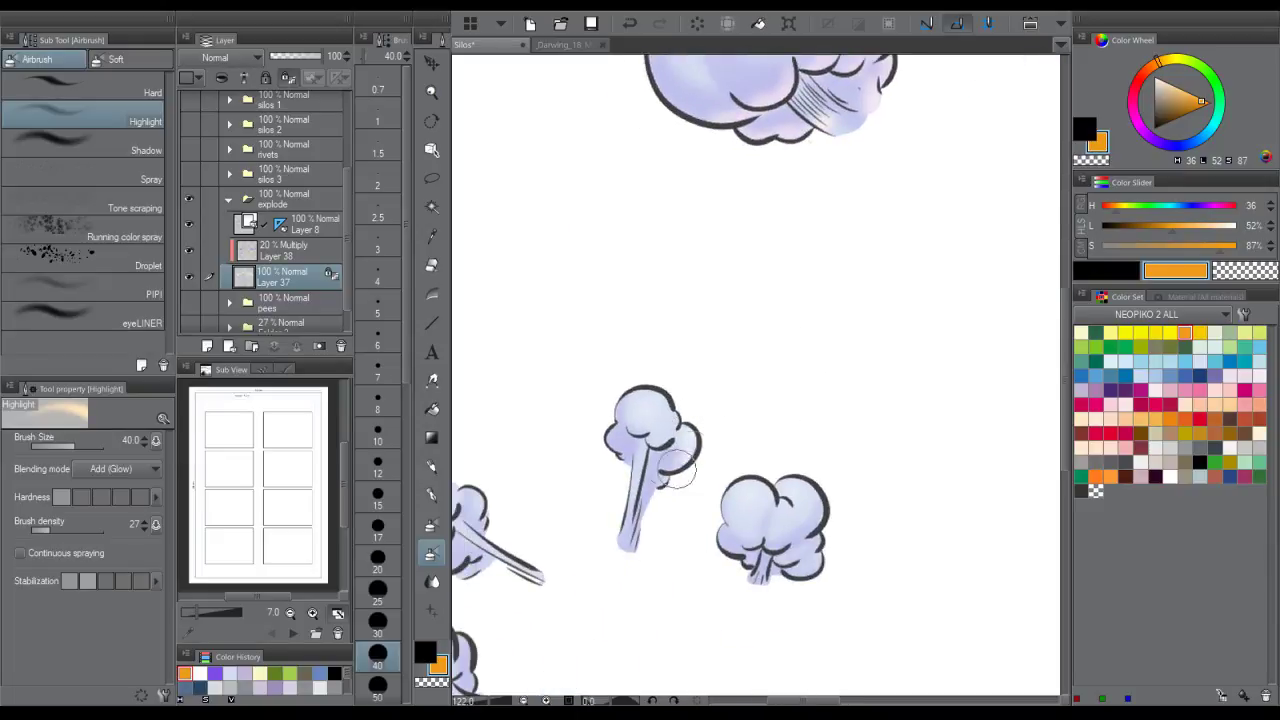
{"action": "mouse_move", "coordinate": [770, 500]}
{"action": "left_mouse_down"}
{"action": "mouse_move", "coordinate": [738, 535]}
{"action": "mouse_move", "coordinate": [795, 540]}
{"action": "mouse_move", "coordinate": [812, 525]}
{"action": "mouse_move", "coordinate": [778, 543]}
{"action": "mouse_move", "coordinate": [764, 532]}
{"action": "left_mouse_up"}
{"action": "left_click_drag", "start_coordinate": [662, 500], "coordinate": [850, 404]}
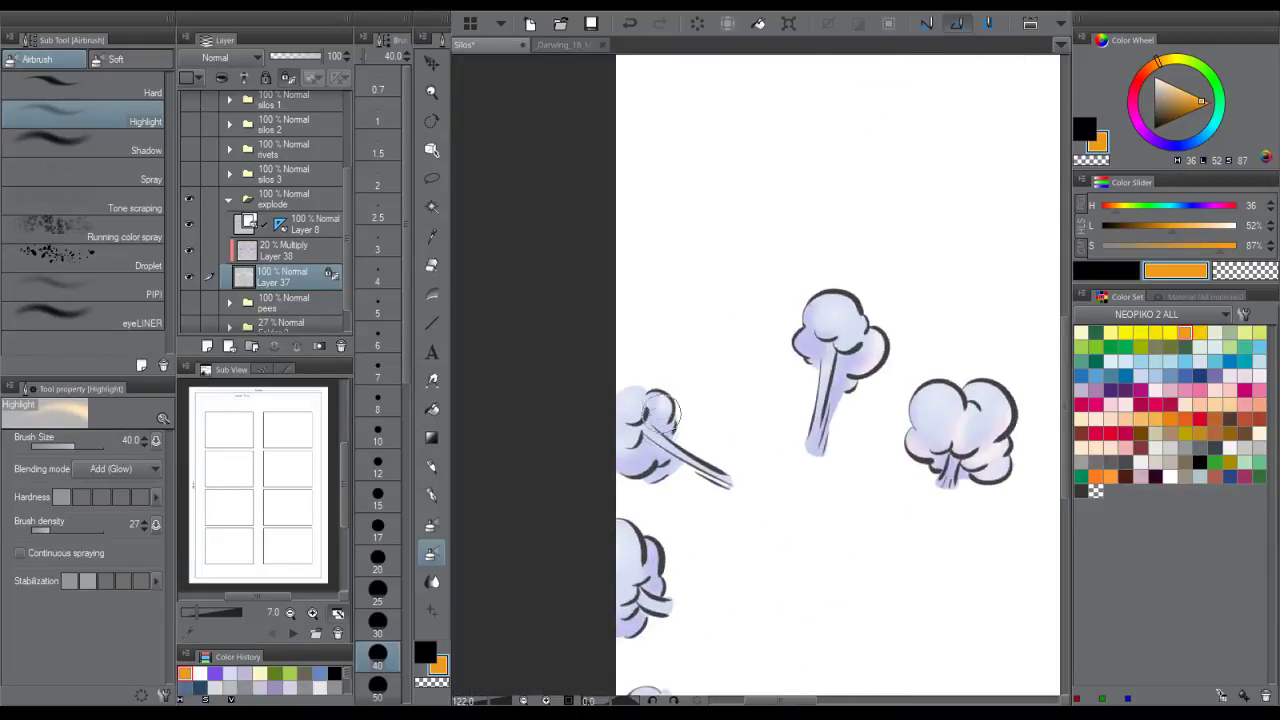
{"action": "left_click_drag", "start_coordinate": [651, 452], "coordinate": [642, 459]}
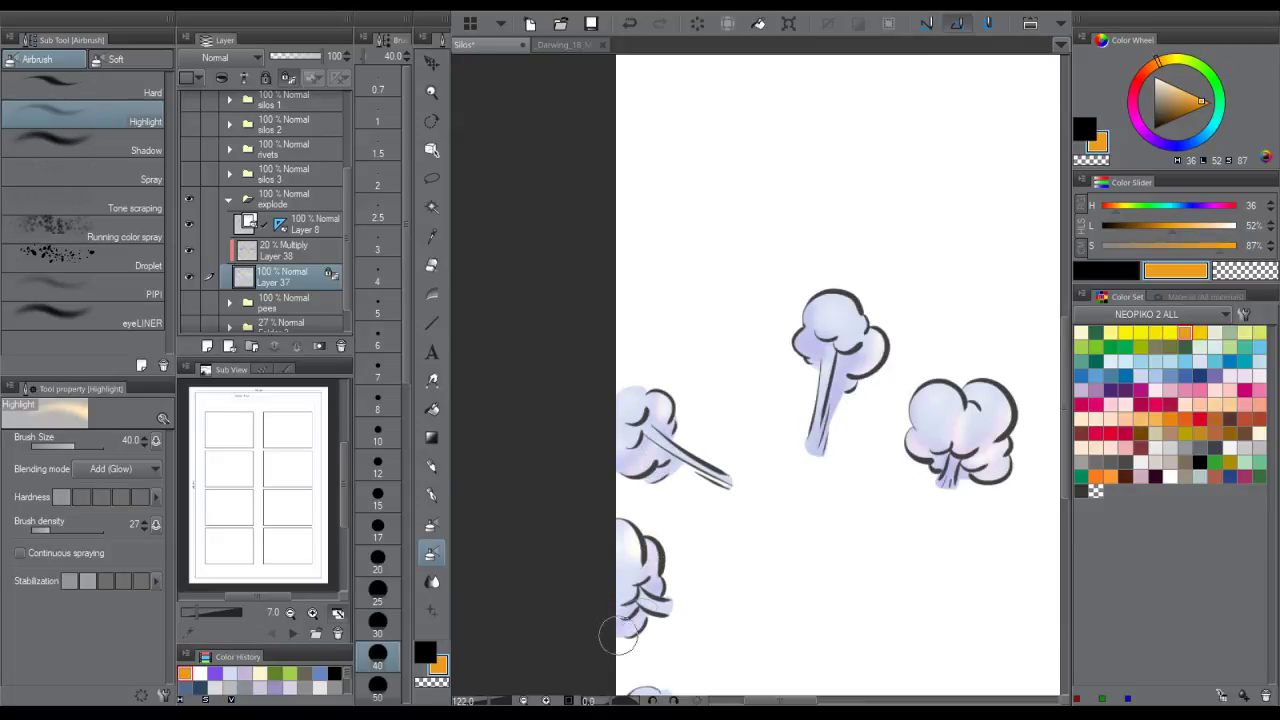
{"action": "left_click_drag", "start_coordinate": [640, 630], "coordinate": [708, 450]}
{"action": "mouse_move", "coordinate": [668, 520]}
{"action": "left_mouse_down"}
{"action": "mouse_move", "coordinate": [658, 578]}
{"action": "mouse_move", "coordinate": [615, 520]}
{"action": "left_mouse_up"}
- Try small warm highlights on the large right-hand clouds, undo them, and enlarge the Highlight airbrush to size 170
{"action": "left_click_drag", "start_coordinate": [828, 507], "coordinate": [558, 618]}
{"action": "left_click_drag", "start_coordinate": [803, 455], "coordinate": [755, 467]}
{"action": "mouse_move", "coordinate": [948, 398]}
{"action": "left_mouse_down"}
{"action": "mouse_move", "coordinate": [980, 374]}
{"action": "mouse_move", "coordinate": [918, 370]}
{"action": "mouse_move", "coordinate": [944, 368]}
{"action": "left_mouse_up"}
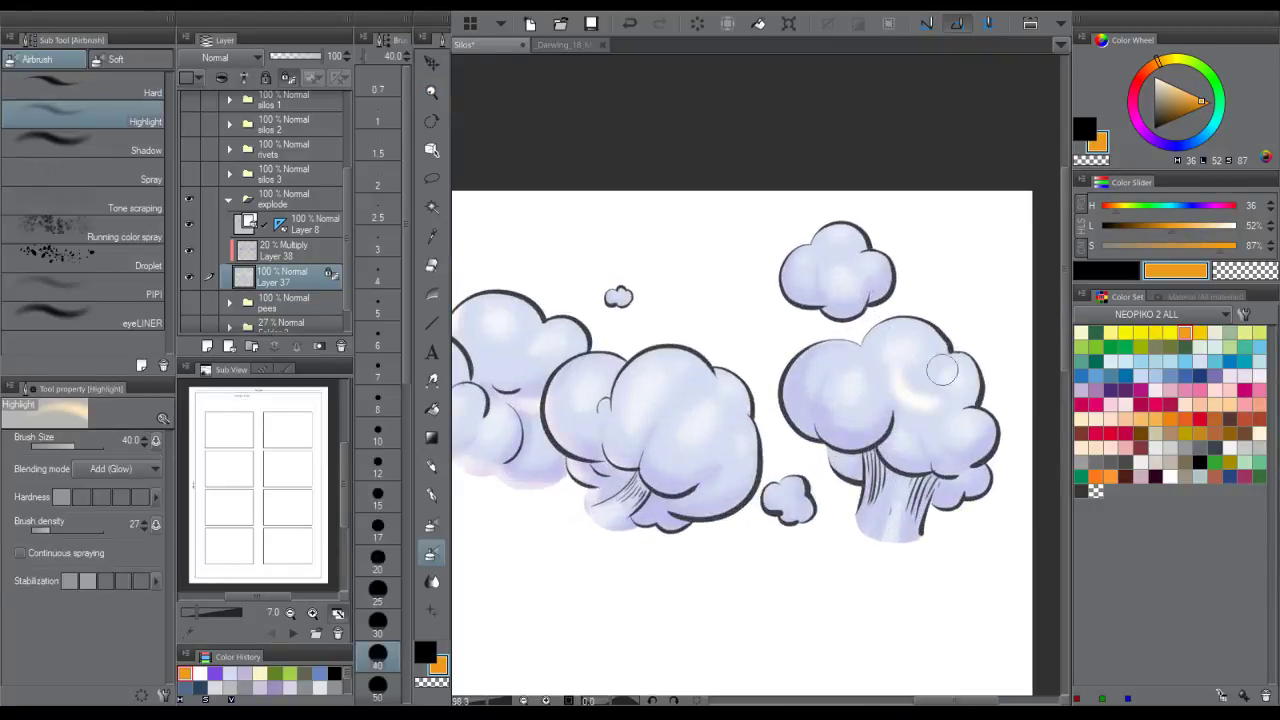
{"action": "key", "text": "]"}
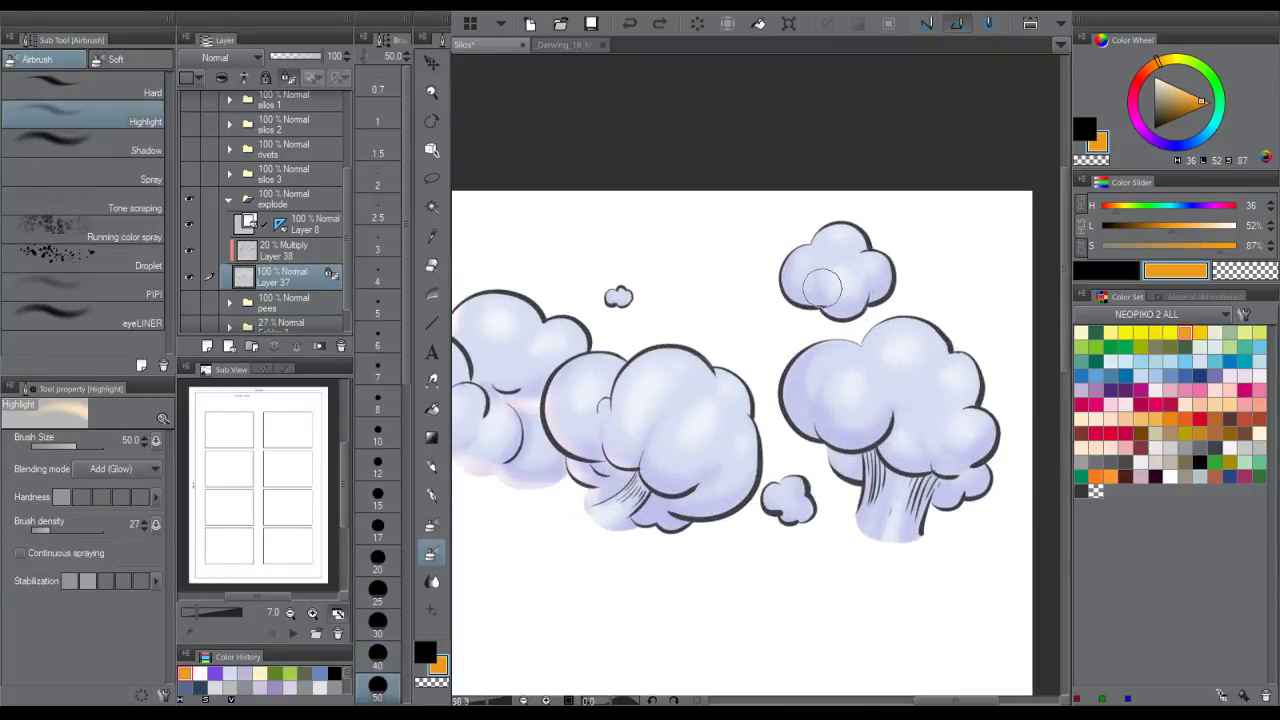
{"action": "key", "text": "]"}
{"action": "key", "text": "]"}
{"action": "left_click_drag", "start_coordinate": [680, 412], "coordinate": [697, 379]}
{"action": "key", "text": "]"}
{"action": "key", "text": "]"}
{"action": "key", "text": "]"}
{"action": "key", "text": "]"}
{"action": "key", "text": "]"}
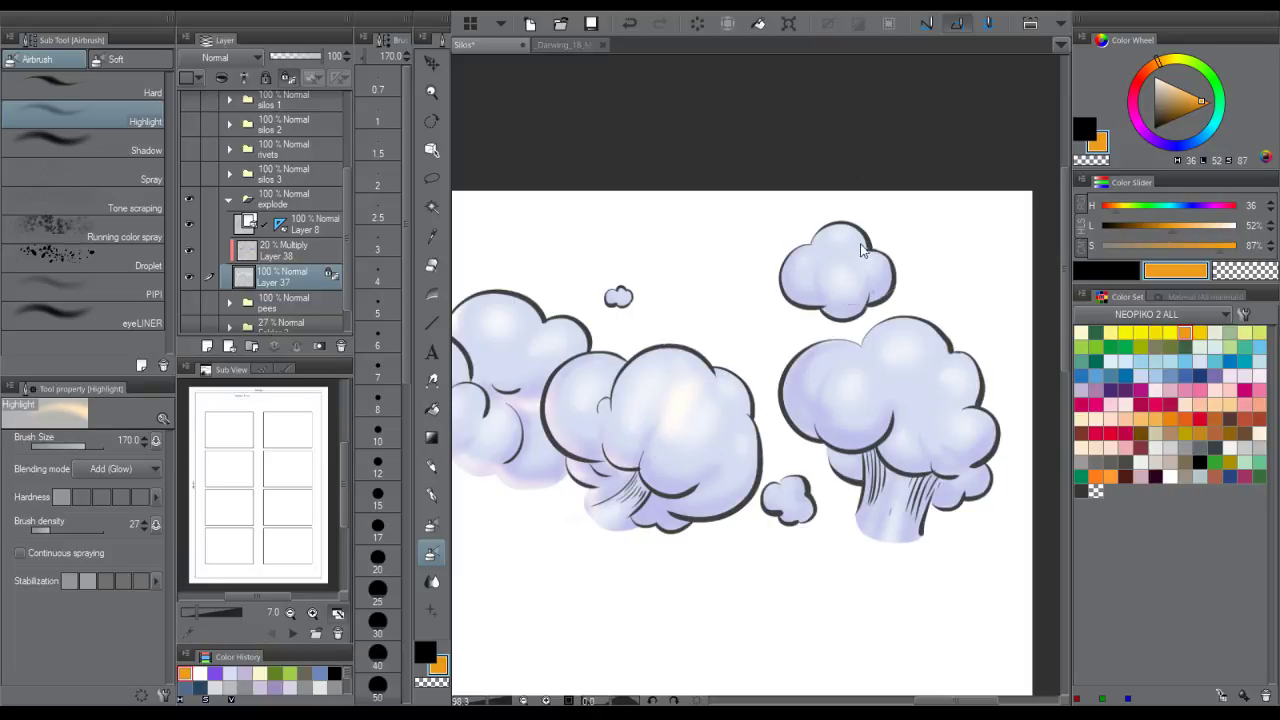
{"action": "key", "text": "ctrl+z"}
- Dab a broad, soft warm glow over the right-hand clouds and the smoke beside the explosion, undoing the last dab on the explosion's left
{"action": "left_click", "coordinate": [842, 278]}
{"action": "mouse_move", "coordinate": [935, 445]}
{"action": "left_mouse_down"}
{"action": "mouse_move", "coordinate": [962, 416]}
{"action": "mouse_move", "coordinate": [928, 424]}
{"action": "left_mouse_up"}
{"action": "left_click_drag", "start_coordinate": [696, 416], "coordinate": [686, 442]}
{"action": "left_click", "coordinate": [653, 373]}
{"action": "left_click_drag", "start_coordinate": [654, 373], "coordinate": [849, 378]}
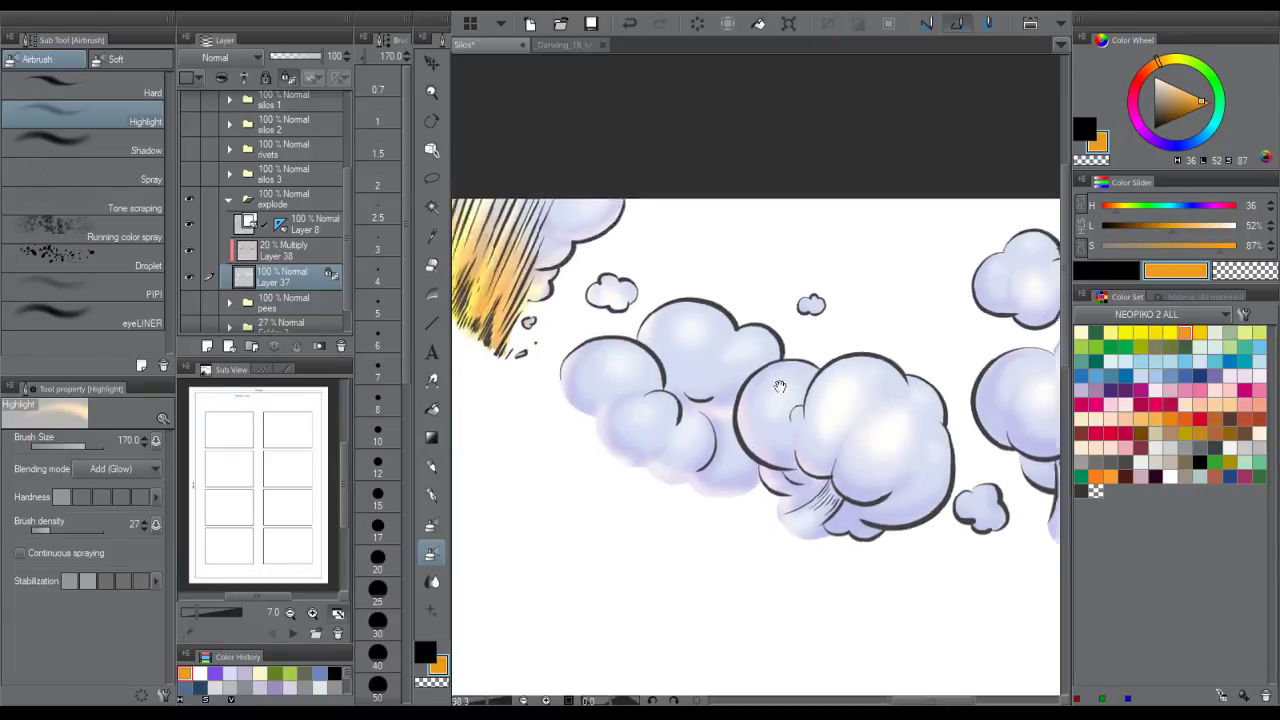
{"action": "left_click", "coordinate": [640, 354]}
{"action": "left_click", "coordinate": [663, 420]}
{"action": "left_click_drag", "start_coordinate": [690, 380], "coordinate": [891, 424]}
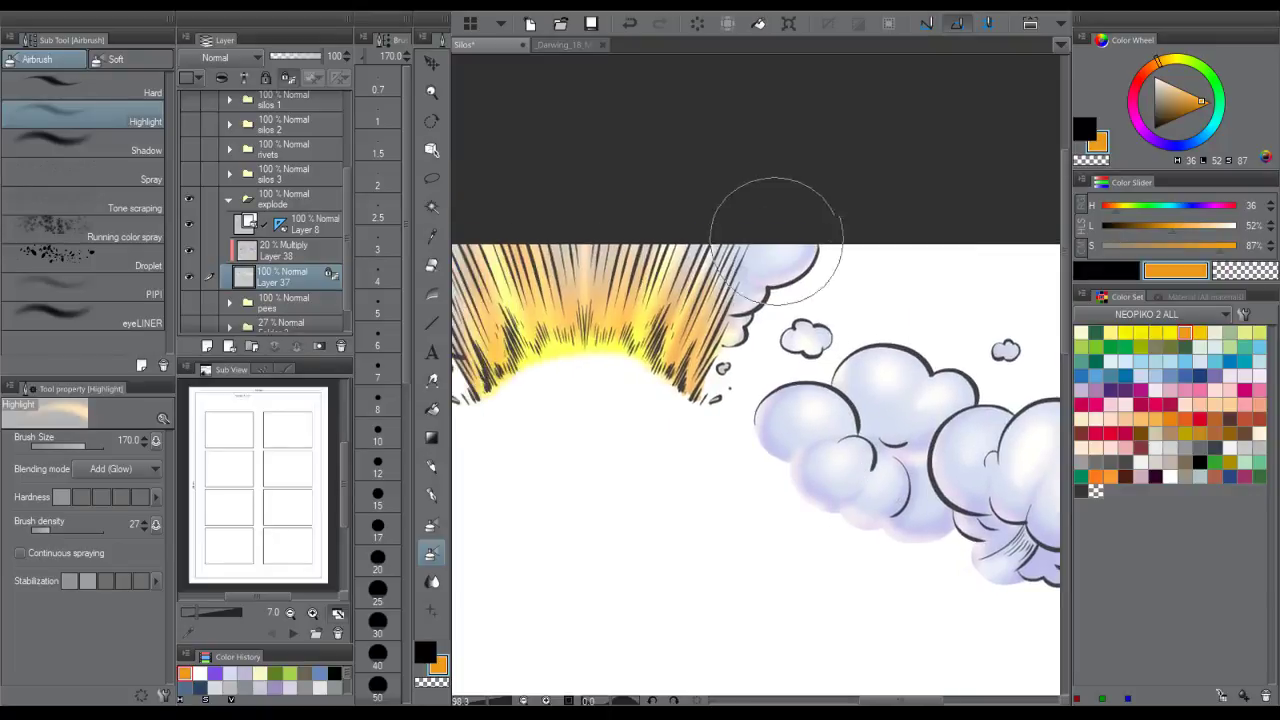
{"action": "left_click", "coordinate": [776, 243]}
{"action": "left_click_drag", "start_coordinate": [612, 393], "coordinate": [785, 393]}
{"action": "left_click", "coordinate": [602, 240]}
{"action": "key", "text": "ctrl+z"}
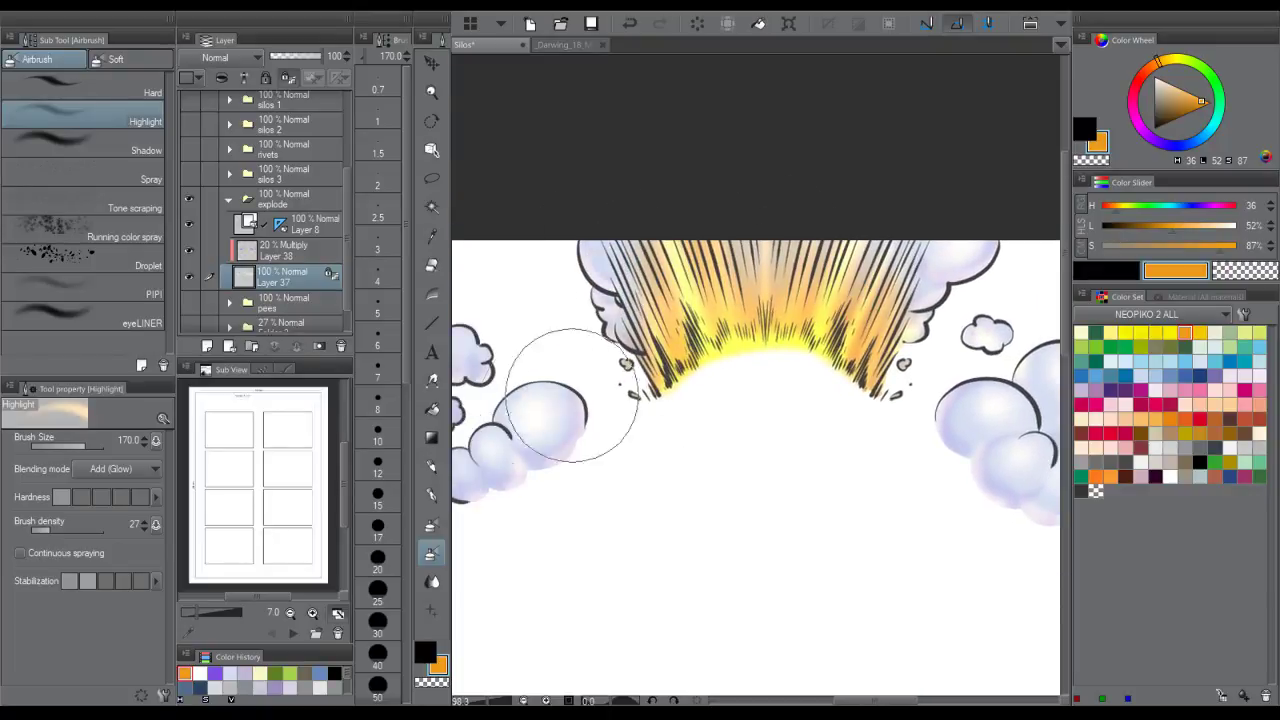
- Collapse the explode folder and show all the folders above it, from silos 3 up to Baby Food
{"action": "left_click_drag", "start_coordinate": [823, 312], "coordinate": [776, 381]}
{"action": "left_click_drag", "start_coordinate": [878, 346], "coordinate": [855, 342]}
{"action": "left_click", "coordinate": [228, 198]}
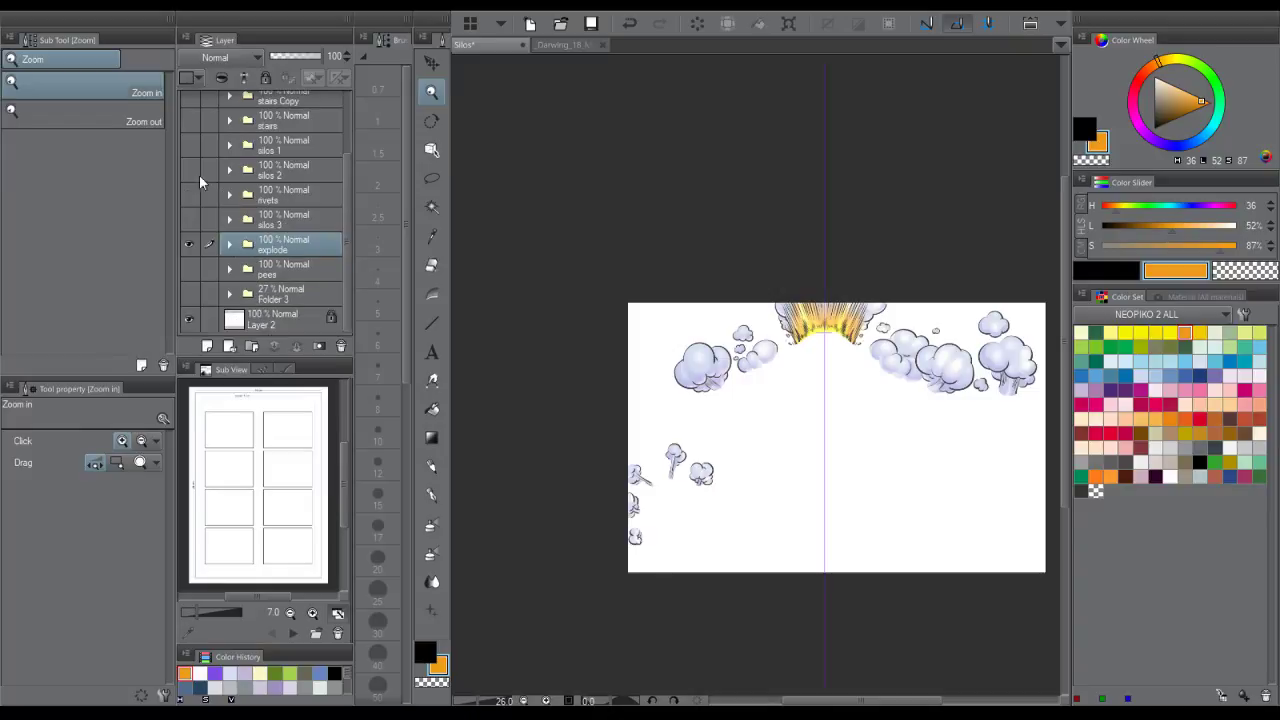
{"action": "left_click", "coordinate": [198, 172]}
{"action": "left_click_drag", "start_coordinate": [190, 199], "coordinate": [189, 146]}
{"action": "left_click_drag", "start_coordinate": [347, 177], "coordinate": [347, 115]}
{"action": "left_click_drag", "start_coordinate": [189, 199], "coordinate": [189, 104]}
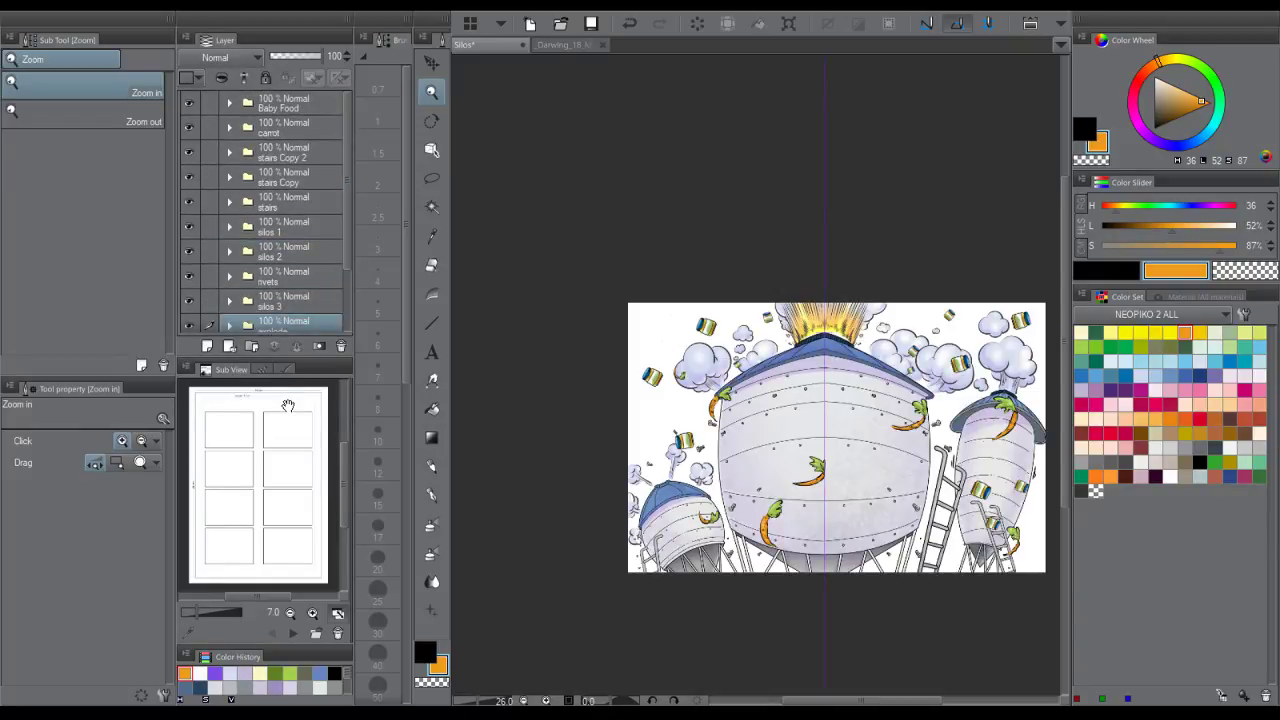
- Examine the full silo illustration up close and check the contents of the rivets folder
{"action": "scroll", "coordinate": [956, 301], "scroll_direction": "up", "scroll_amount": 3}
{"action": "scroll", "coordinate": [975, 292], "scroll_direction": "down", "scroll_amount": 2}
{"action": "left_click_drag", "start_coordinate": [988, 300], "coordinate": [936, 316]}
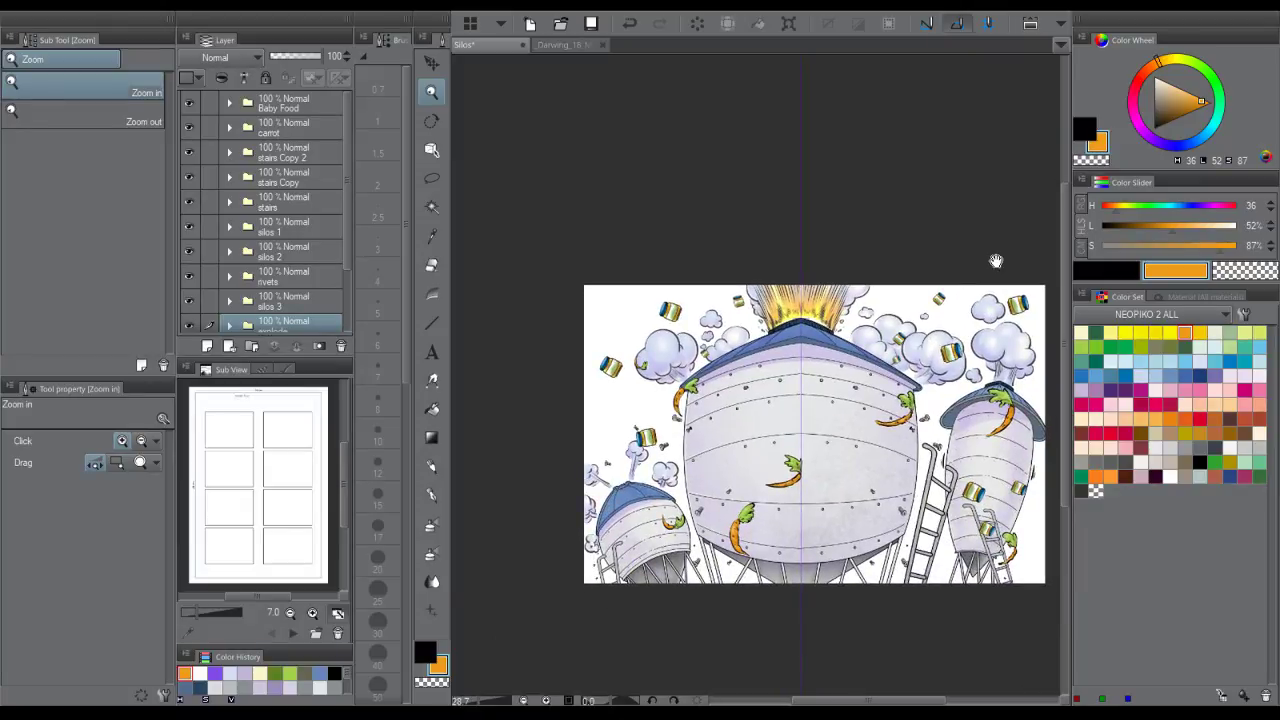
{"action": "left_click_drag", "start_coordinate": [659, 413], "coordinate": [712, 346]}
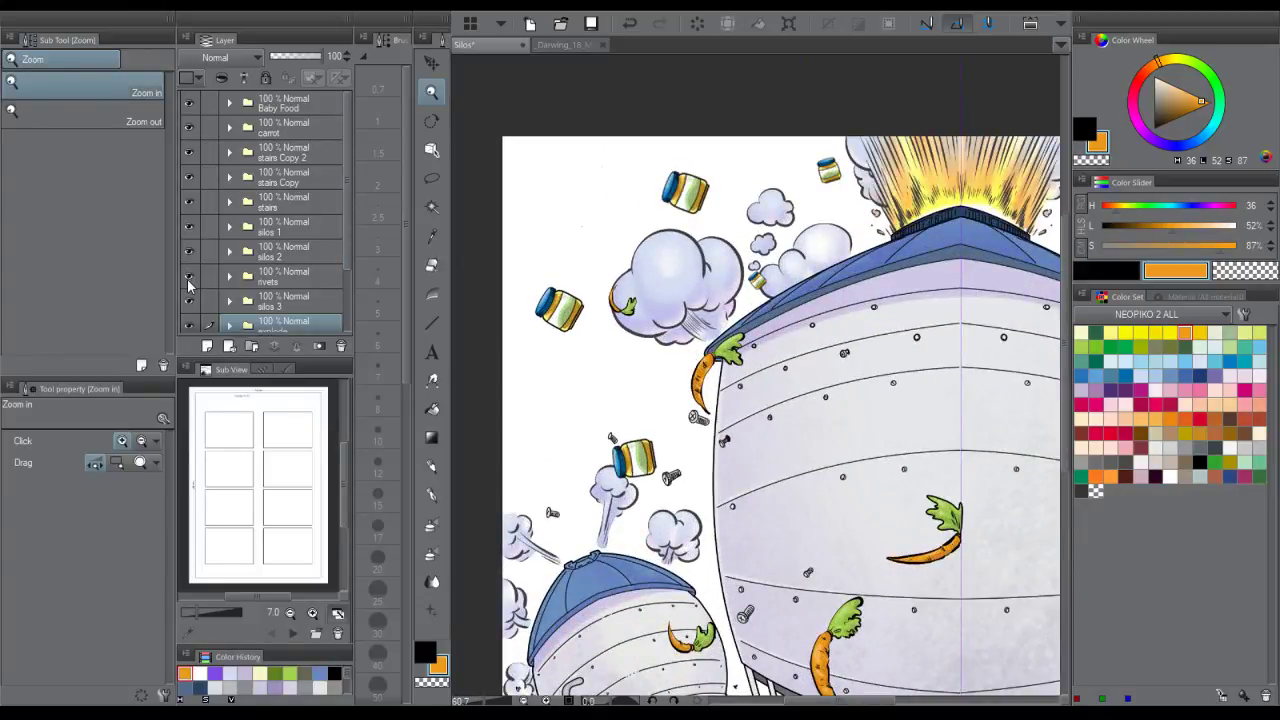
{"action": "left_click", "coordinate": [247, 277]}
{"action": "scroll", "coordinate": [342, 180], "scroll_direction": "down", "scroll_amount": 3}
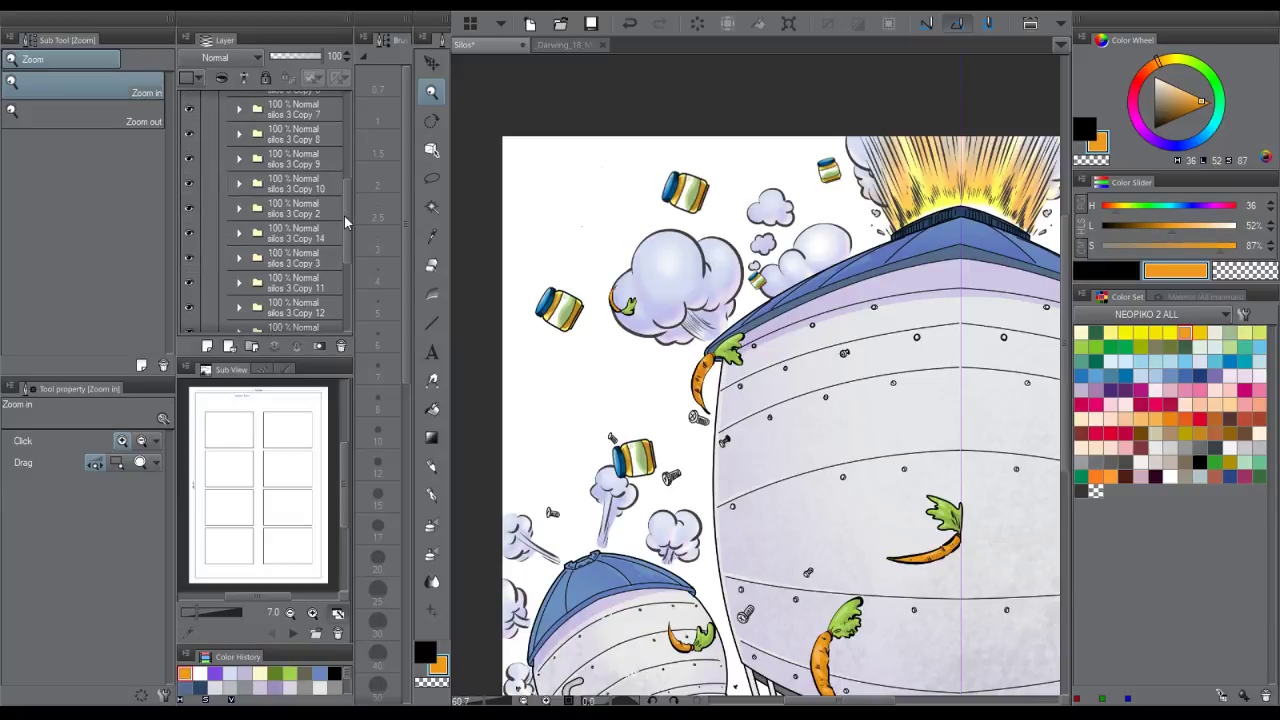
{"action": "left_click_drag", "start_coordinate": [346, 158], "coordinate": [335, 137]}
{"action": "left_click", "coordinate": [231, 222]}
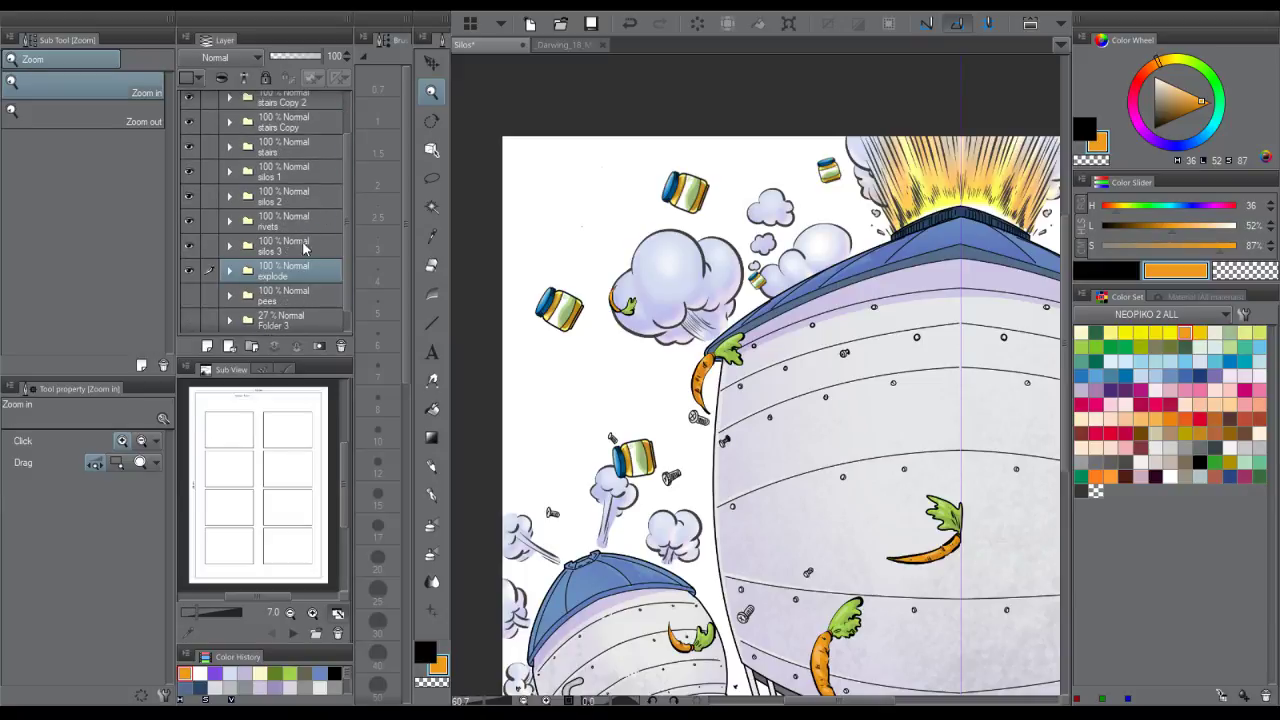
- Show the pees folder and check the sketch in Folder 3 by toggling its visibility, leaving Folder 3 hidden
{"action": "scroll", "coordinate": [346, 223], "scroll_direction": "down", "scroll_amount": 1}
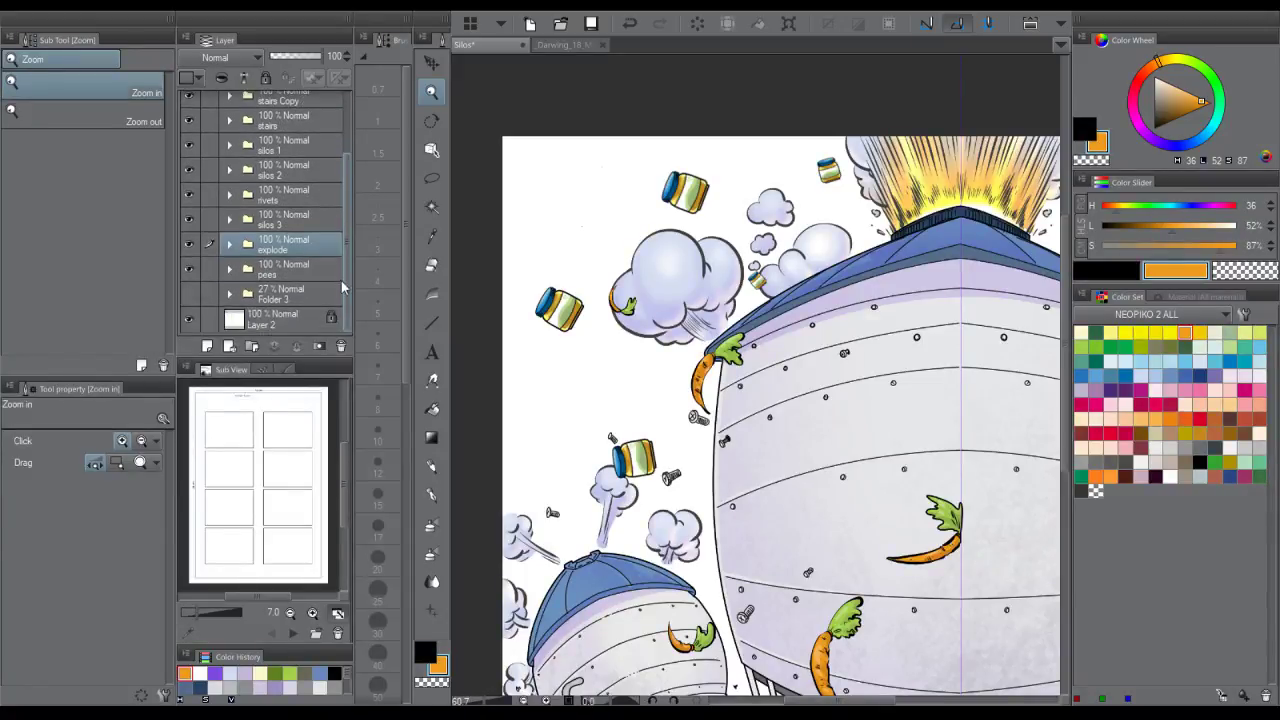
{"action": "left_click", "coordinate": [189, 292]}
{"action": "key", "text": "ctrl+minus"}
{"action": "key", "text": "ctrl+minus"}
{"action": "key", "text": "ctrl+minus"}
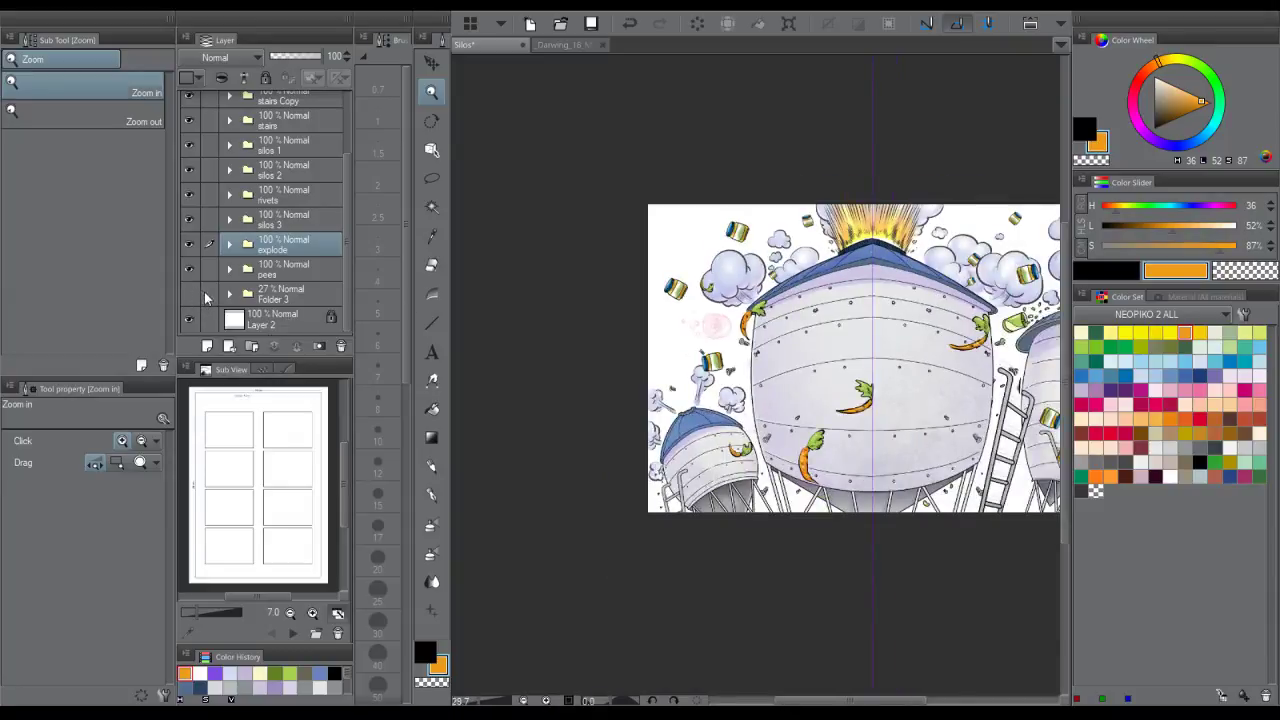
{"action": "left_click", "coordinate": [256, 296]}
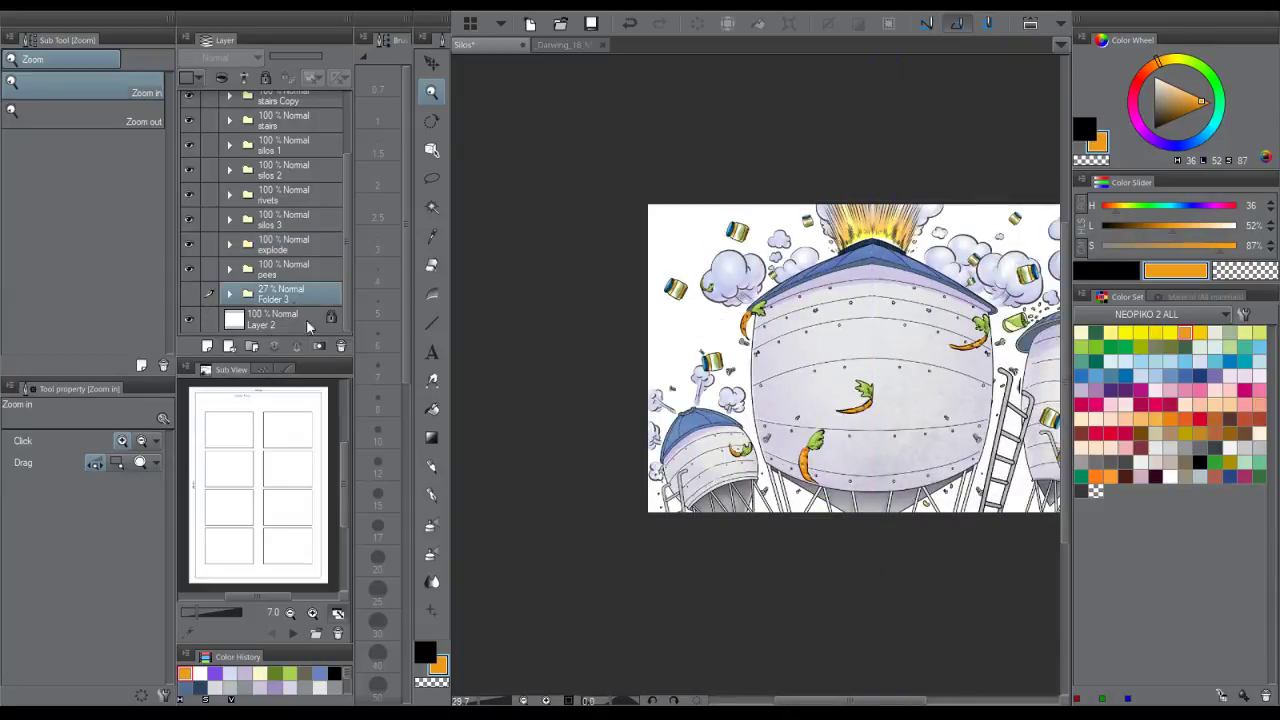
{"action": "left_click", "coordinate": [189, 294]}
{"action": "left_click", "coordinate": [209, 297]}
{"action": "left_click_drag", "start_coordinate": [802, 254], "coordinate": [650, 304]}
- Add a new layer directly above Layer 2 and choose gradient preset 11 from the sky set
{"action": "left_click", "coordinate": [257, 318]}
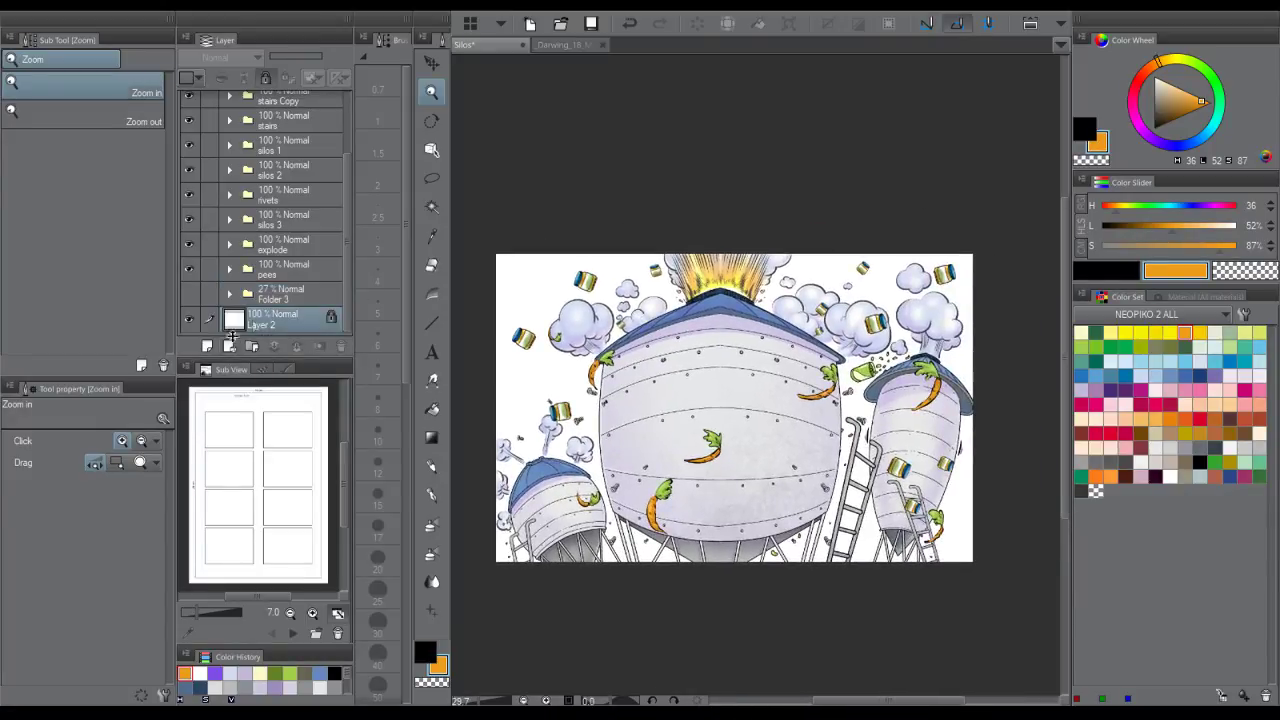
{"action": "left_click", "coordinate": [205, 346]}
{"action": "key", "text": "g"}
{"action": "left_click", "coordinate": [93, 62]}
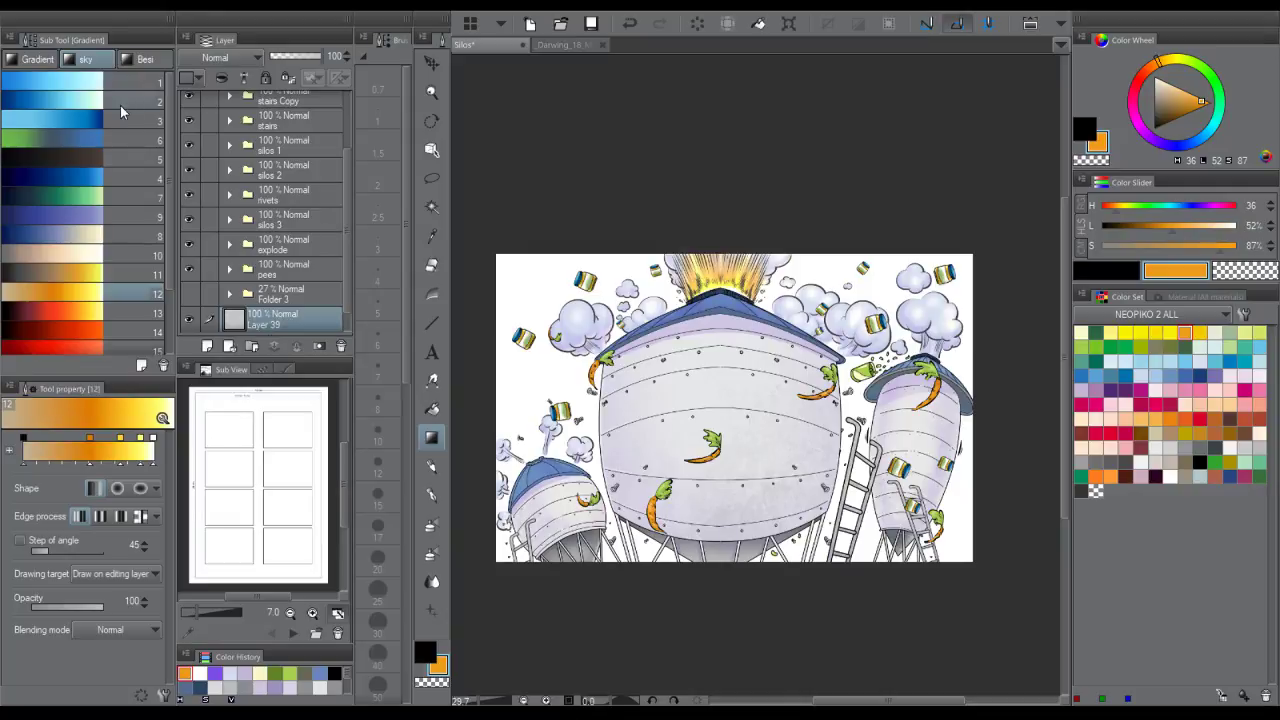
{"action": "left_click", "coordinate": [80, 274]}
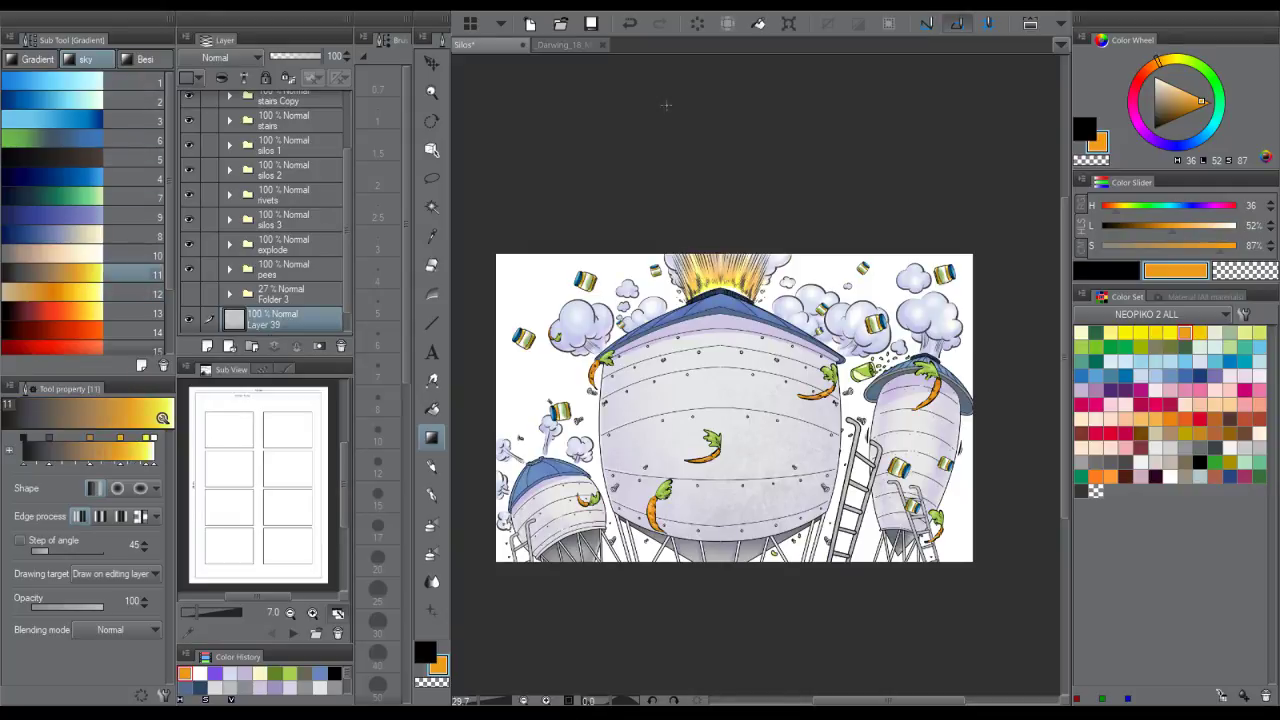
- Try vertical dark-to-orange sky gradients of different lengths on the background layer and undo them
{"action": "left_click_drag", "start_coordinate": [666, 106], "coordinate": [646, 601]}
{"action": "key", "text": "ctrl+z"}
{"action": "left_click_drag", "start_coordinate": [741, 240], "coordinate": [741, 630]}
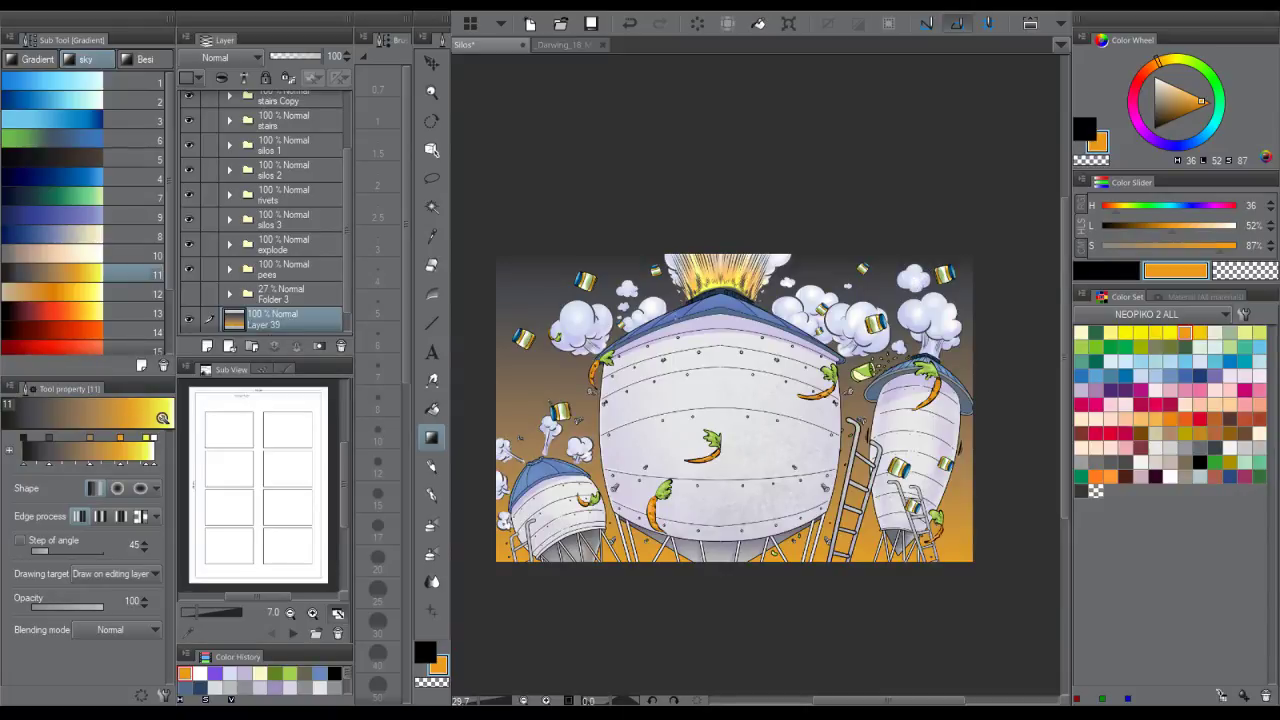
{"action": "left_click_drag", "start_coordinate": [659, 471], "coordinate": [676, 437]}
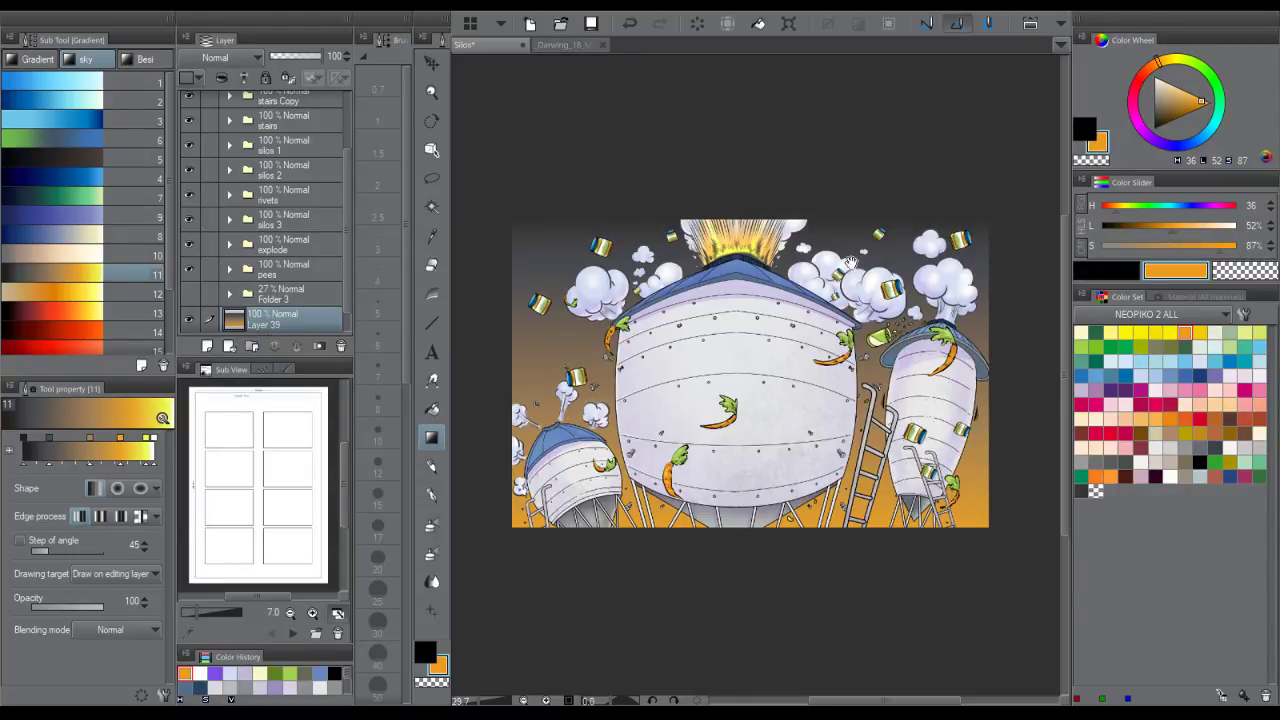
{"action": "left_click_drag", "start_coordinate": [850, 262], "coordinate": [854, 304]}
{"action": "key", "text": "ctrl+z"}
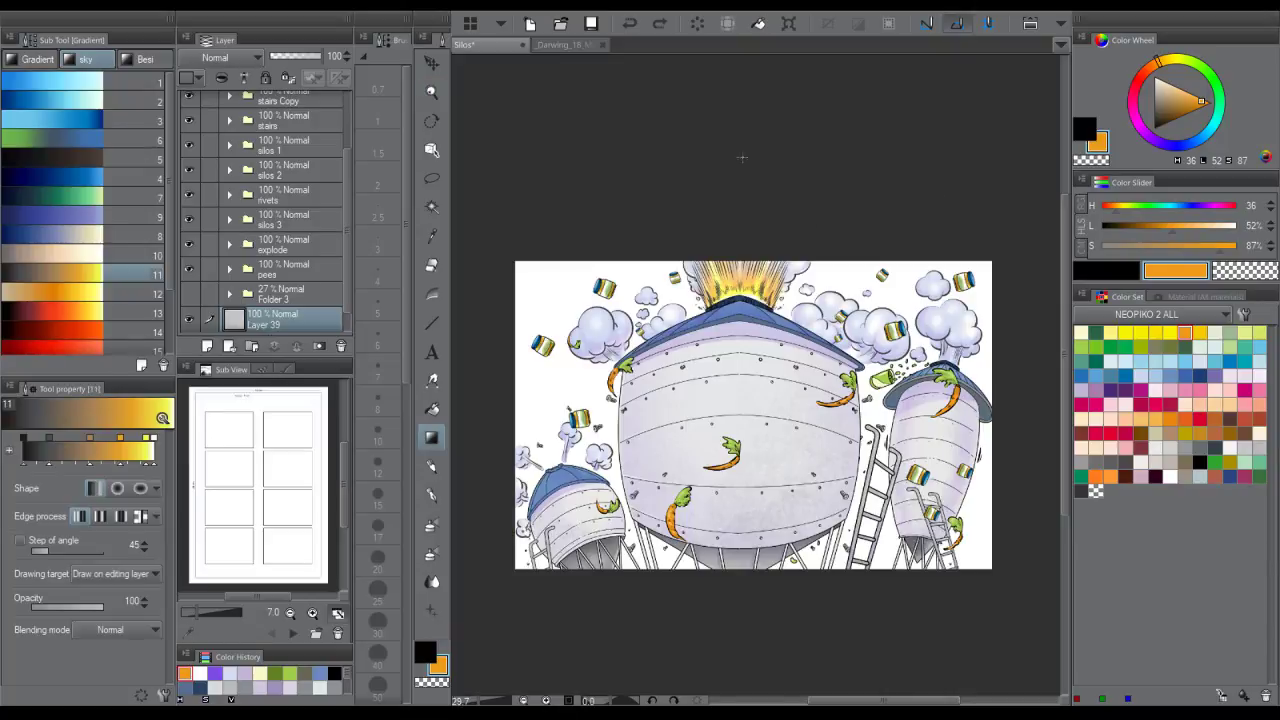
- Fill the background with a vertical gradient from well above the canvas to its bottom edge, ending in yellow
{"action": "left_click_drag", "start_coordinate": [742, 157], "coordinate": [742, 568]}
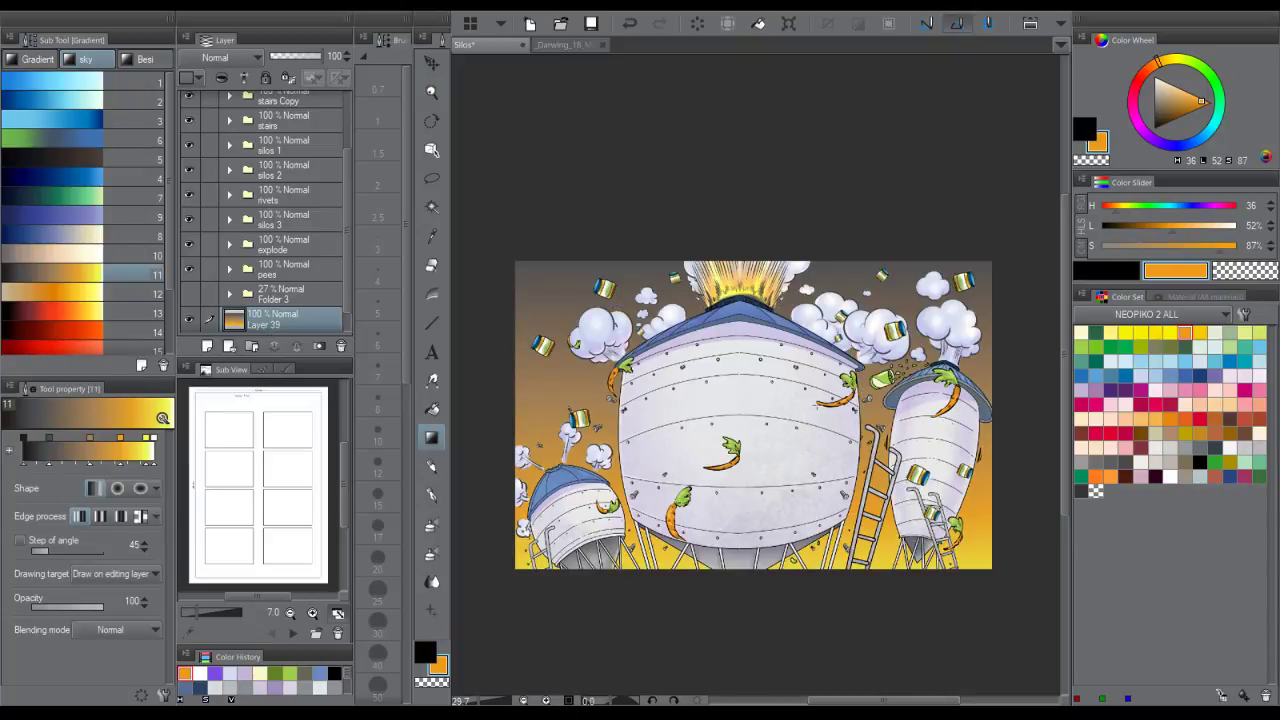
{"action": "left_click_drag", "start_coordinate": [843, 357], "coordinate": [856, 337]}
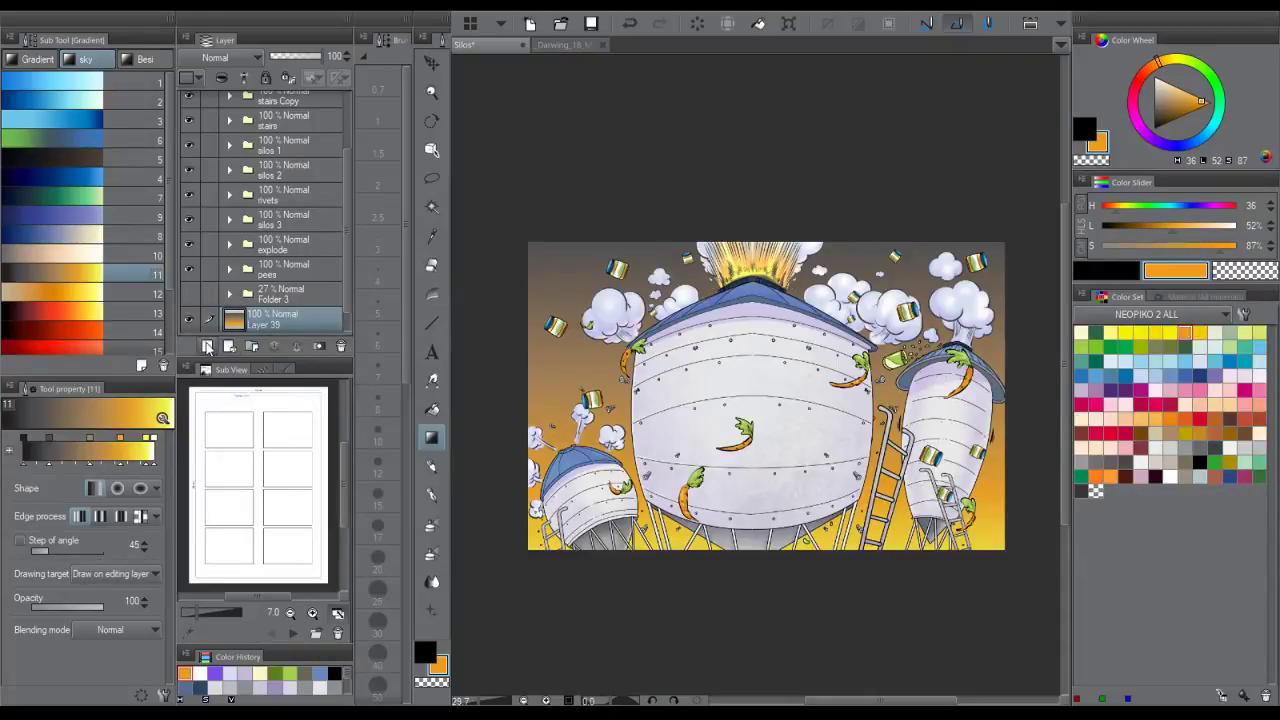
- Add a new layer above the gradient and draw a filled dark blue rectangle behind the large silo's left legs
{"action": "left_click", "coordinate": [207, 346]}
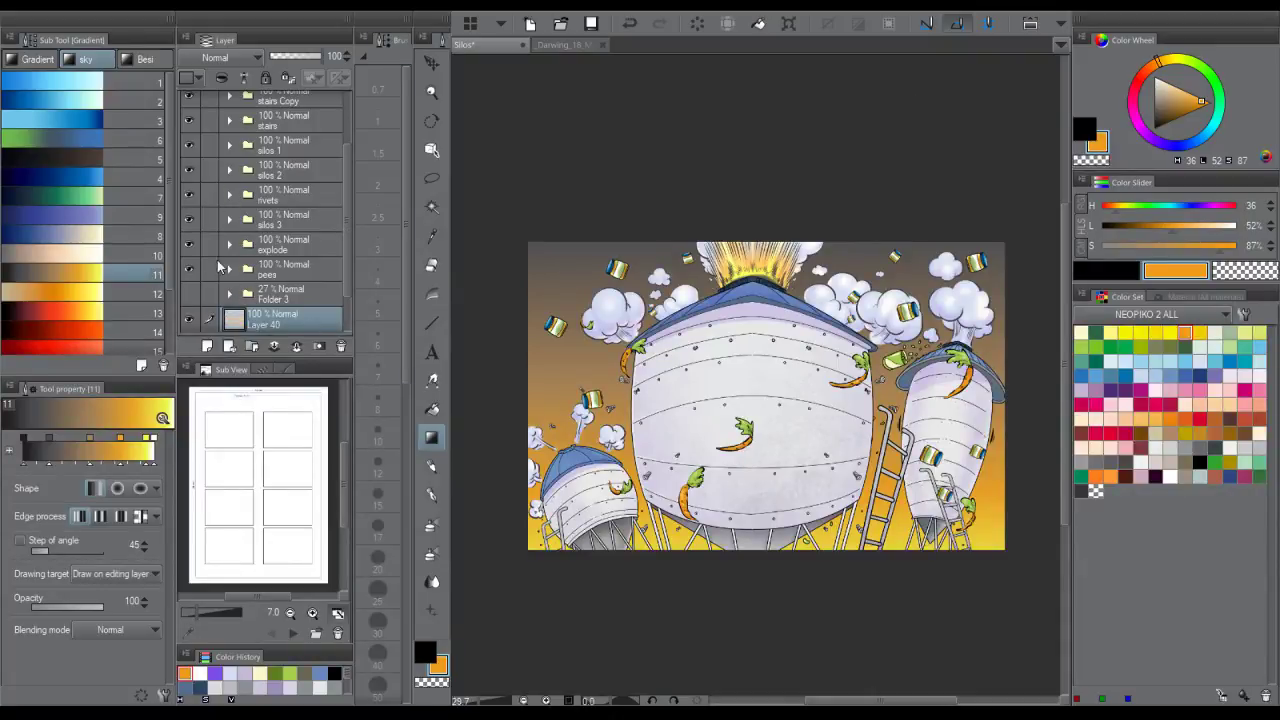
{"action": "key", "text": "u"}
{"action": "scroll", "coordinate": [333, 174], "scroll_direction": "down", "scroll_amount": 2}
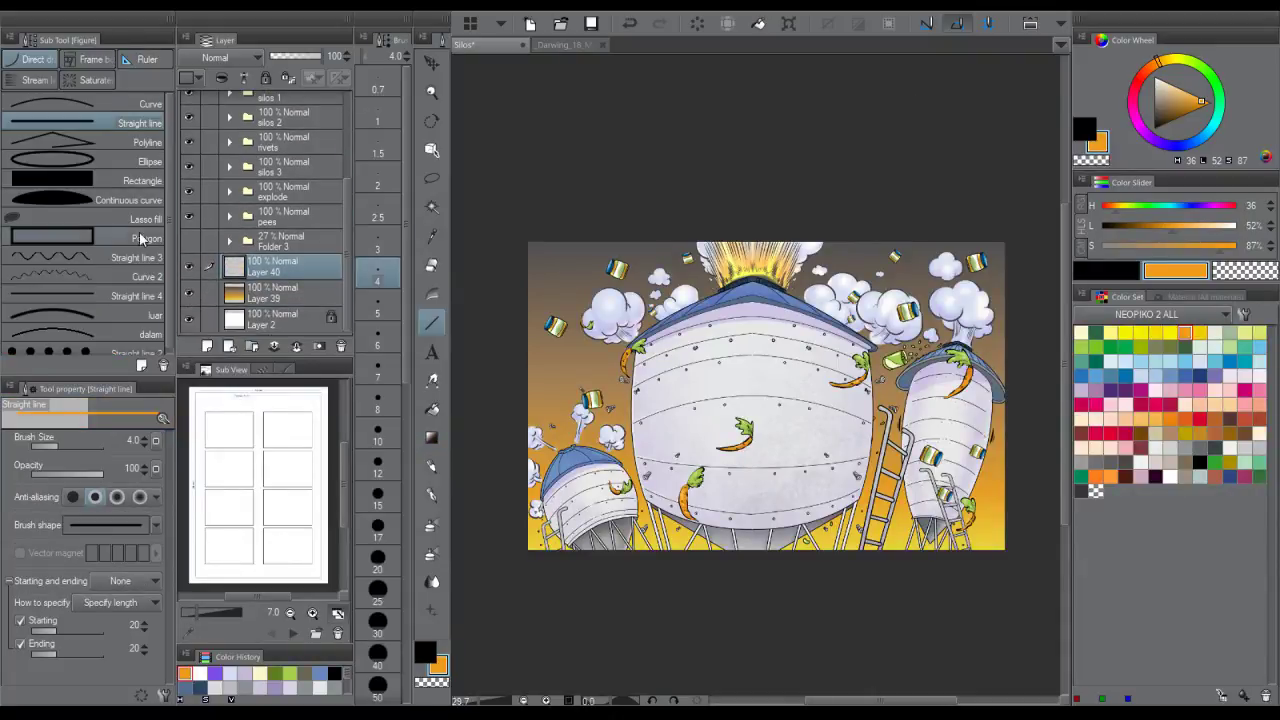
{"action": "left_click", "coordinate": [140, 180]}
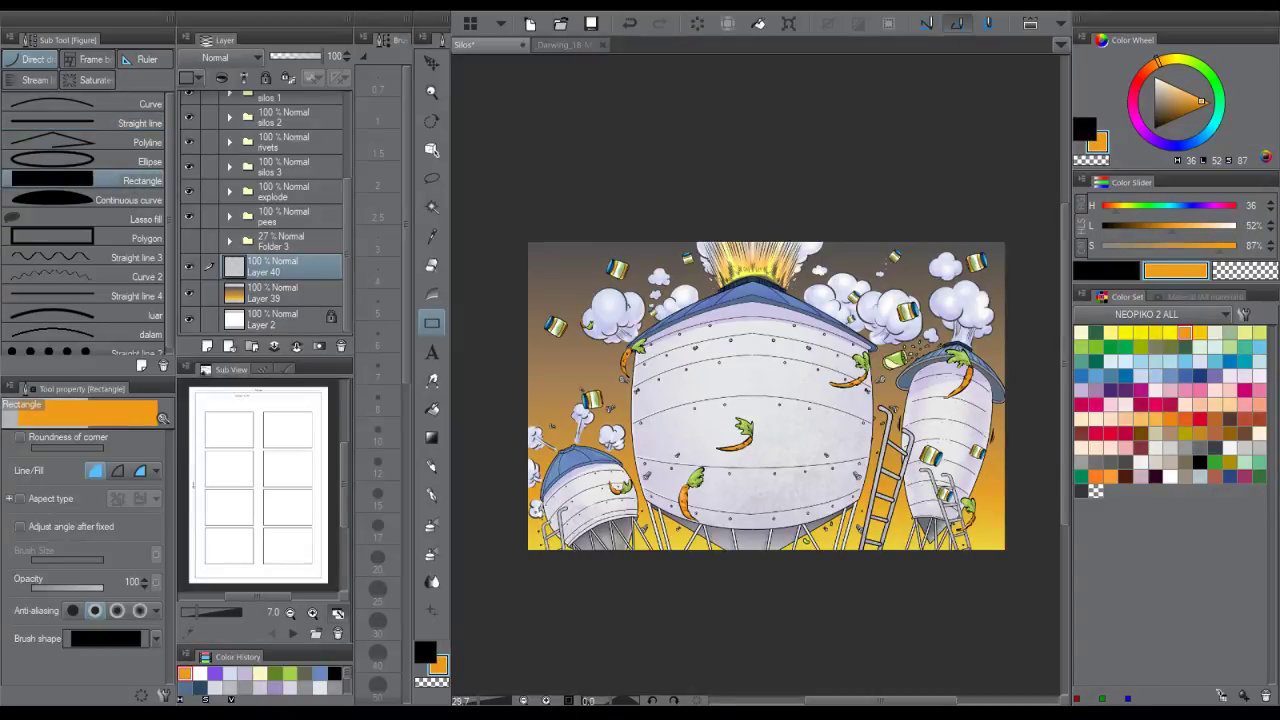
{"action": "left_click", "coordinate": [200, 687]}
{"action": "left_click_drag", "start_coordinate": [653, 475], "coordinate": [701, 560]}
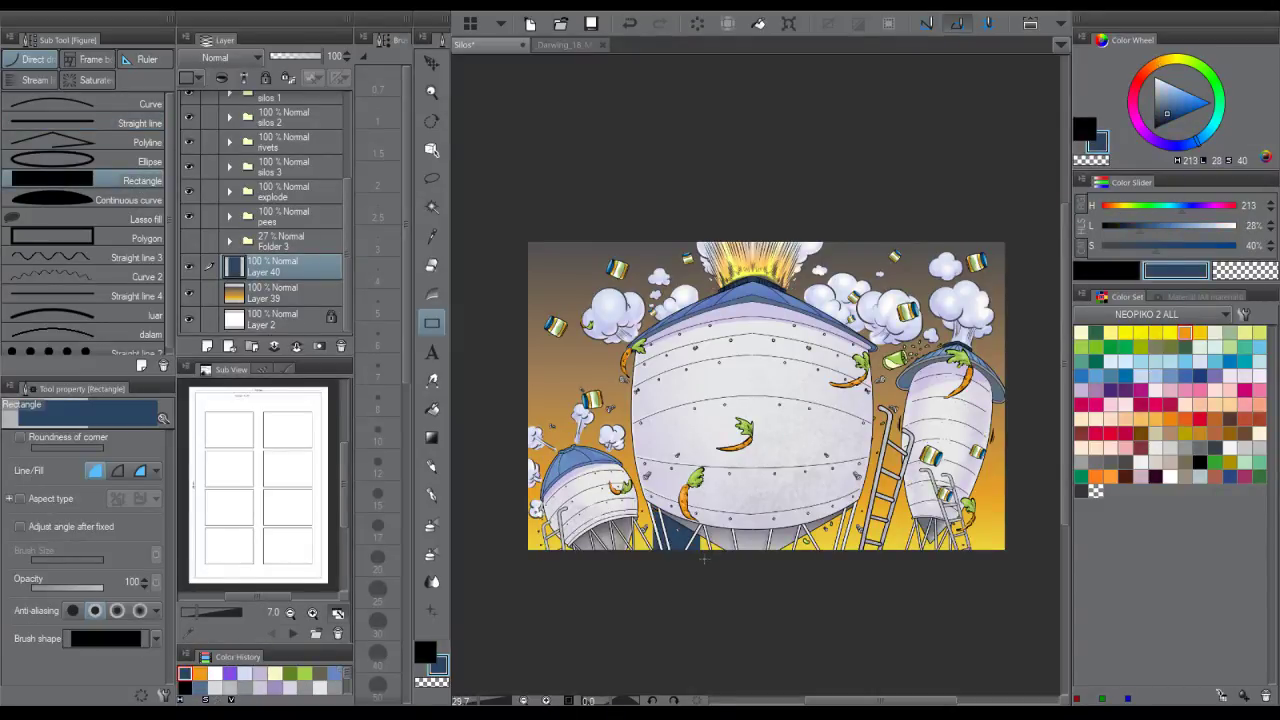
- Draw filled dark blue rectangles of varying heights as a city skyline behind the large silo's legs and the right-hand silo
{"action": "left_click_drag", "start_coordinate": [702, 510], "coordinate": [600, 595]}
{"action": "left_click_drag", "start_coordinate": [755, 528], "coordinate": [950, 578]}
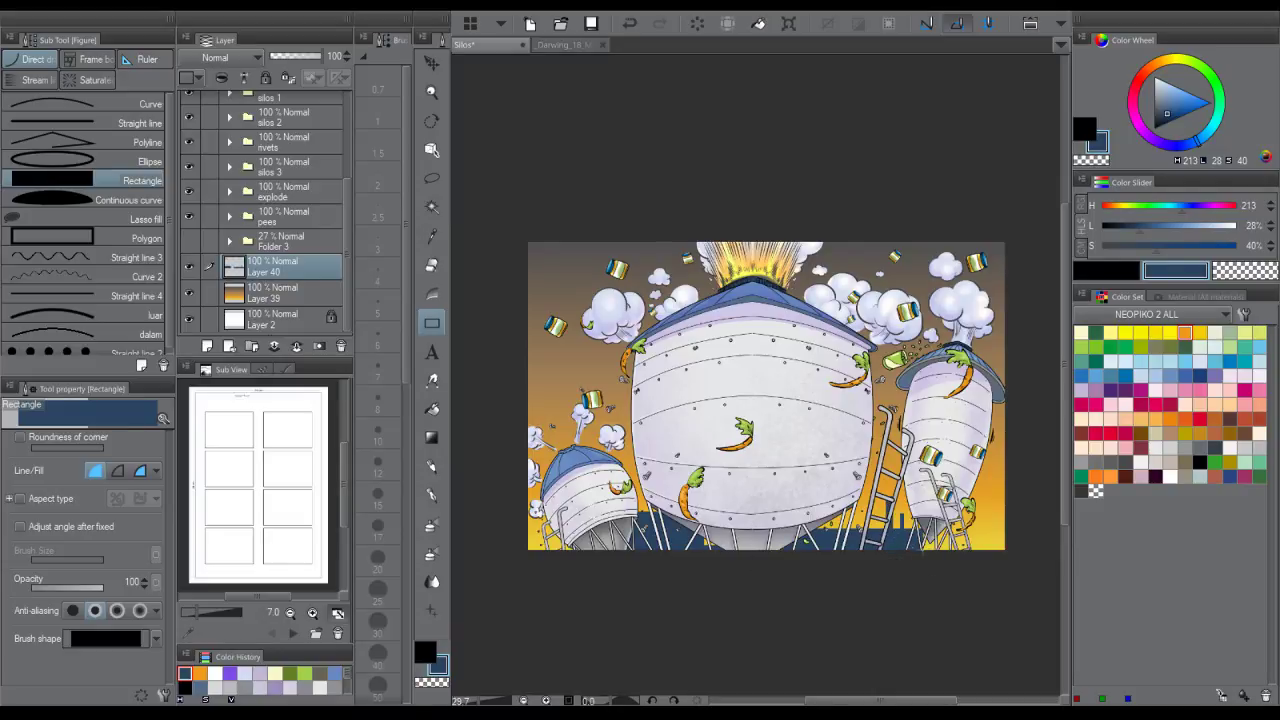
{"action": "mouse_move", "coordinate": [921, 537]}
{"action": "left_mouse_down"}
{"action": "mouse_move", "coordinate": [1030, 562]}
{"action": "mouse_move", "coordinate": [982, 489]}
{"action": "mouse_move", "coordinate": [990, 546]}
{"action": "left_mouse_up"}
{"action": "key", "text": "ctrl+z"}
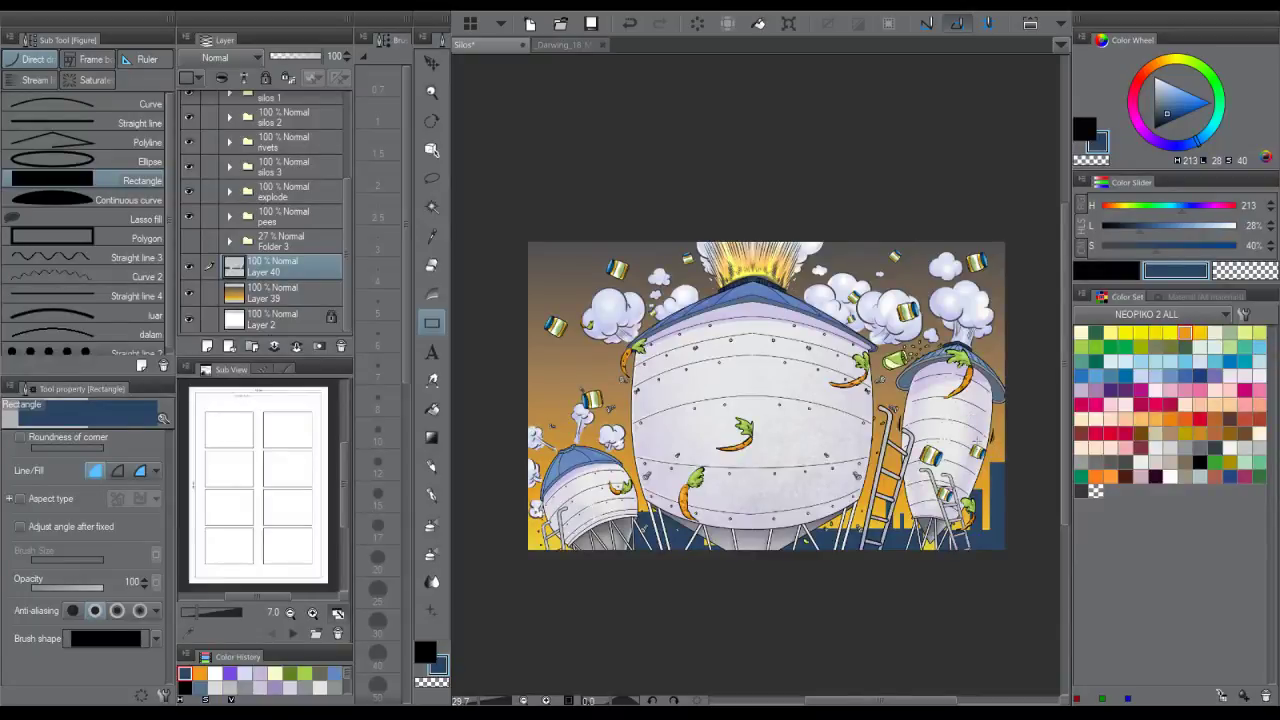
{"action": "left_click_drag", "start_coordinate": [945, 429], "coordinate": [1026, 549]}
{"action": "key", "text": "ctrl+z"}
{"action": "left_click_drag", "start_coordinate": [861, 498], "coordinate": [881, 544]}
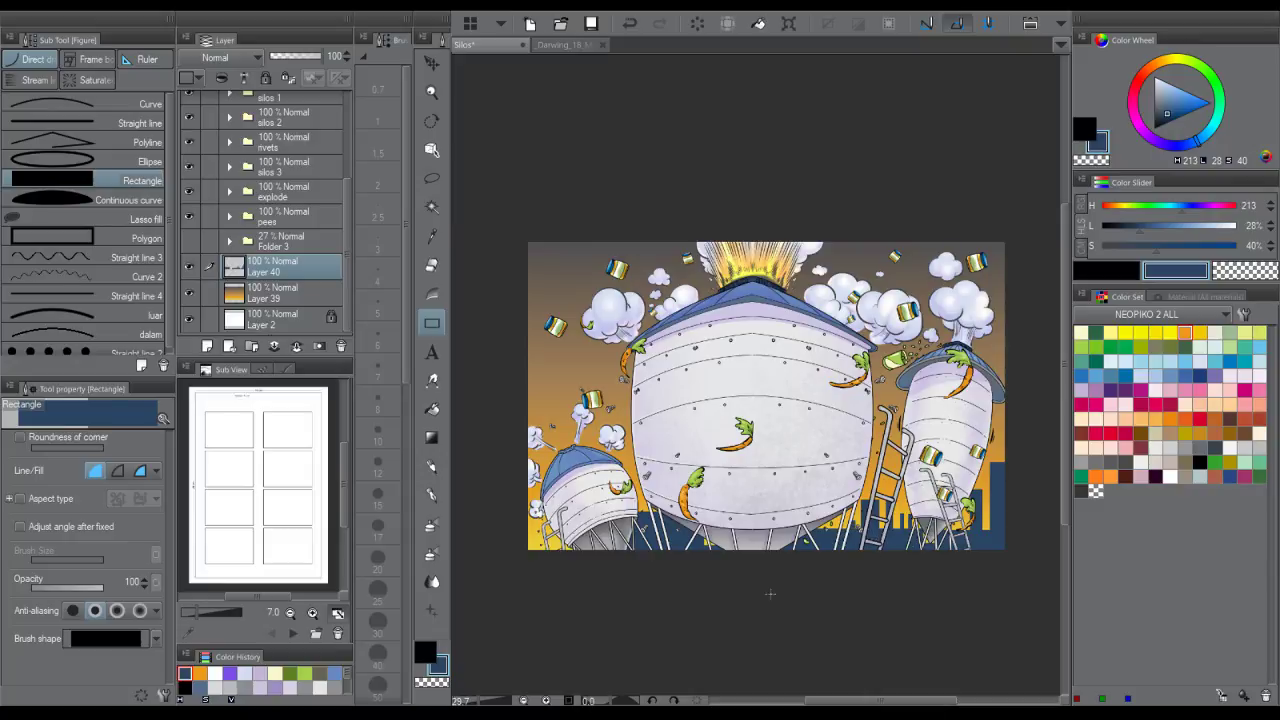
- Extend the dark blue skyline with filled rectangles at the scene's left edge, behind the small silo
{"action": "left_click_drag", "start_coordinate": [524, 542], "coordinate": [560, 590]}
{"action": "mouse_move", "coordinate": [529, 486]}
{"action": "left_mouse_down"}
{"action": "mouse_move", "coordinate": [567, 584]}
{"action": "mouse_move", "coordinate": [542, 562]}
{"action": "left_mouse_up"}
{"action": "key", "text": "ctrl+z"}
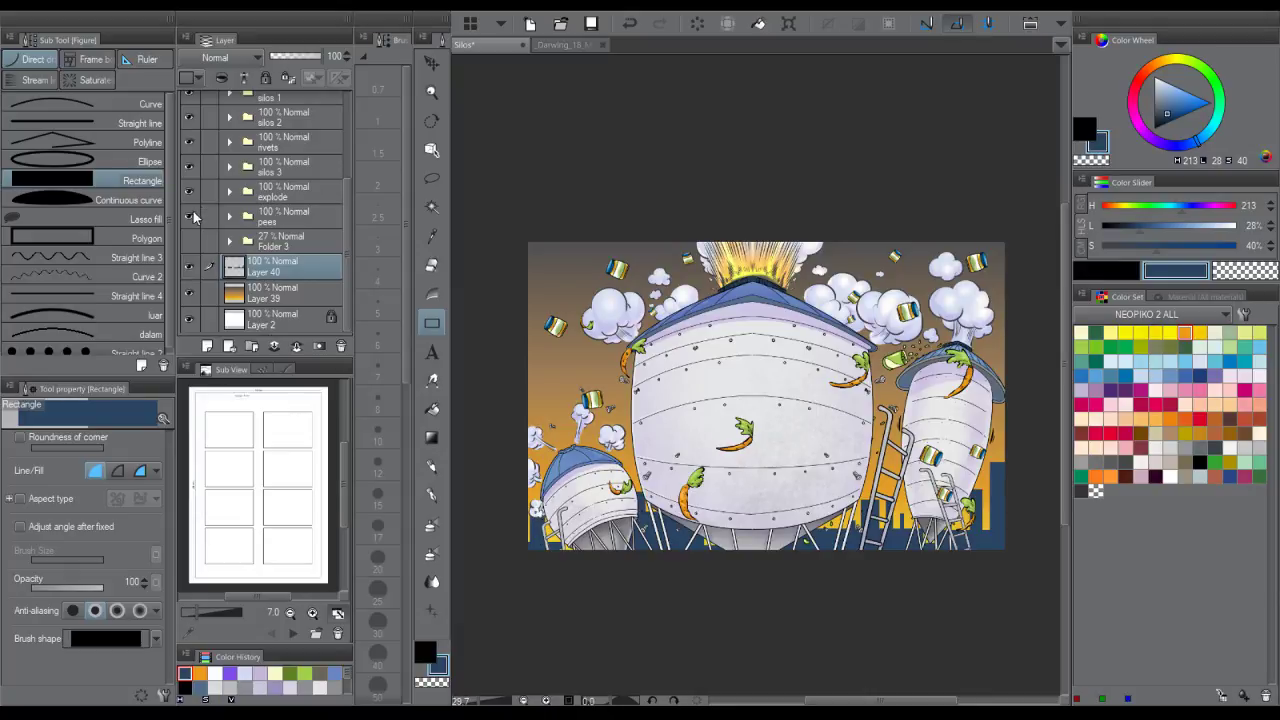
- Temporarily hide the silo, rivet, smoke and other foreground folders to examine the full skyline, and show them again
{"action": "left_click_drag", "start_coordinate": [190, 215], "coordinate": [190, 98]}
{"action": "left_click_drag", "start_coordinate": [347, 187], "coordinate": [336, 90]}
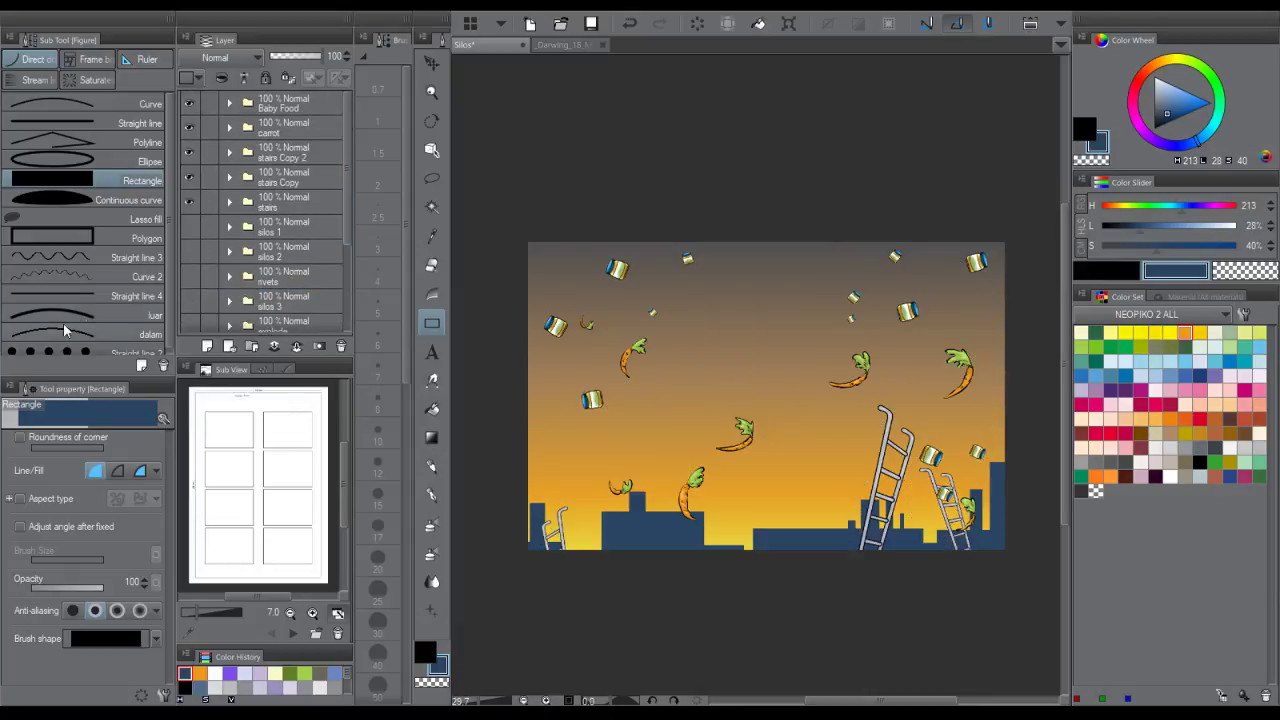
{"action": "left_click_drag", "start_coordinate": [190, 222], "coordinate": [191, 322]}
{"action": "left_click_drag", "start_coordinate": [347, 207], "coordinate": [348, 267]}
{"action": "left_click", "coordinate": [190, 260]}
{"action": "left_click_drag", "start_coordinate": [882, 330], "coordinate": [862, 320]}
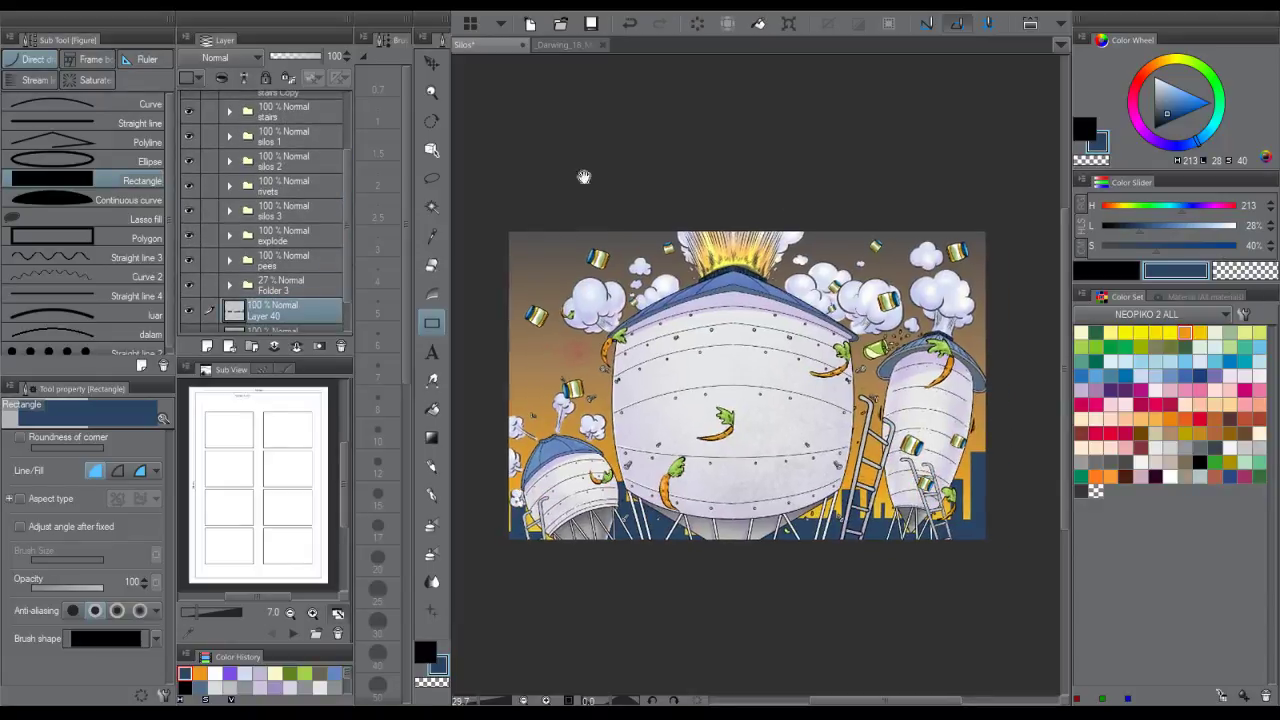
- Lock Layer 40's transparent pixels and recolour the skyline with a short vertical gradient from sky preset 9
{"action": "key", "text": "g"}
{"action": "left_click", "coordinate": [87, 218]}
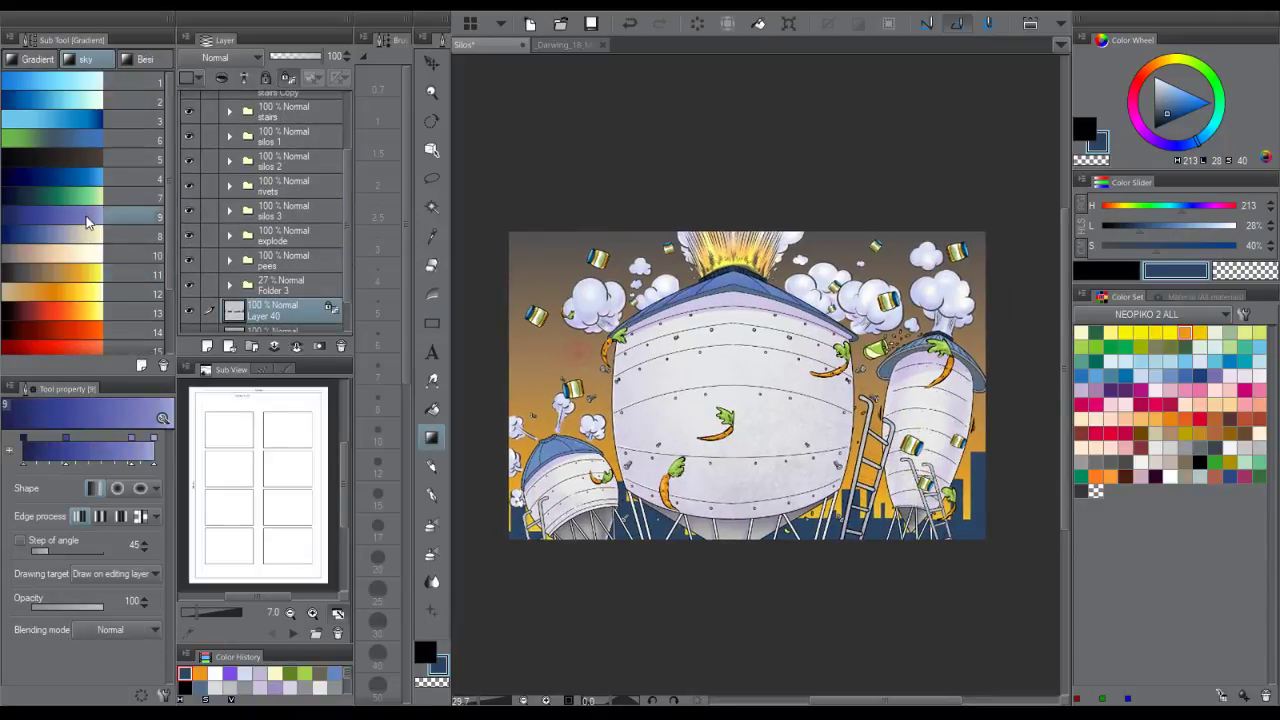
{"action": "left_click_drag", "start_coordinate": [781, 388], "coordinate": [781, 618]}
{"action": "key", "text": "ctrl+z"}
{"action": "left_click_drag", "start_coordinate": [751, 458], "coordinate": [751, 588]}
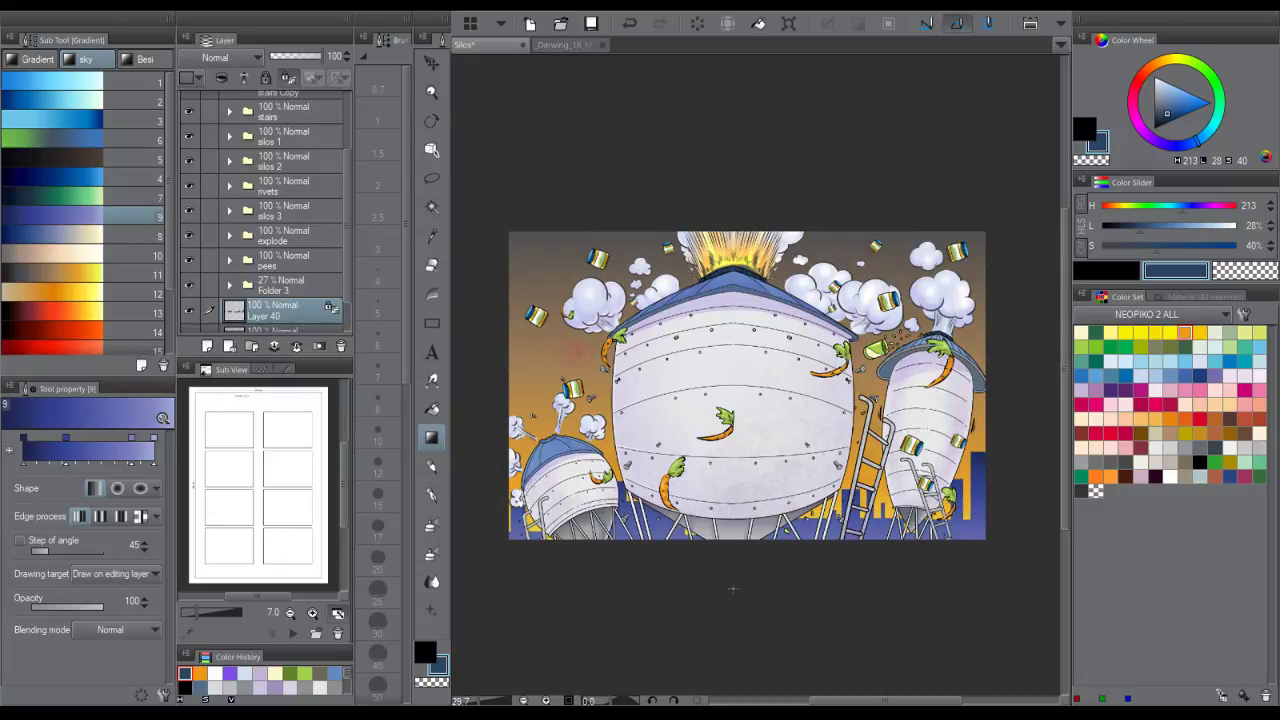
- Set the skyline layer's blending mode to Multiply and its opacity to 41%
{"action": "left_click", "coordinate": [242, 59]}
{"action": "left_click", "coordinate": [218, 114]}
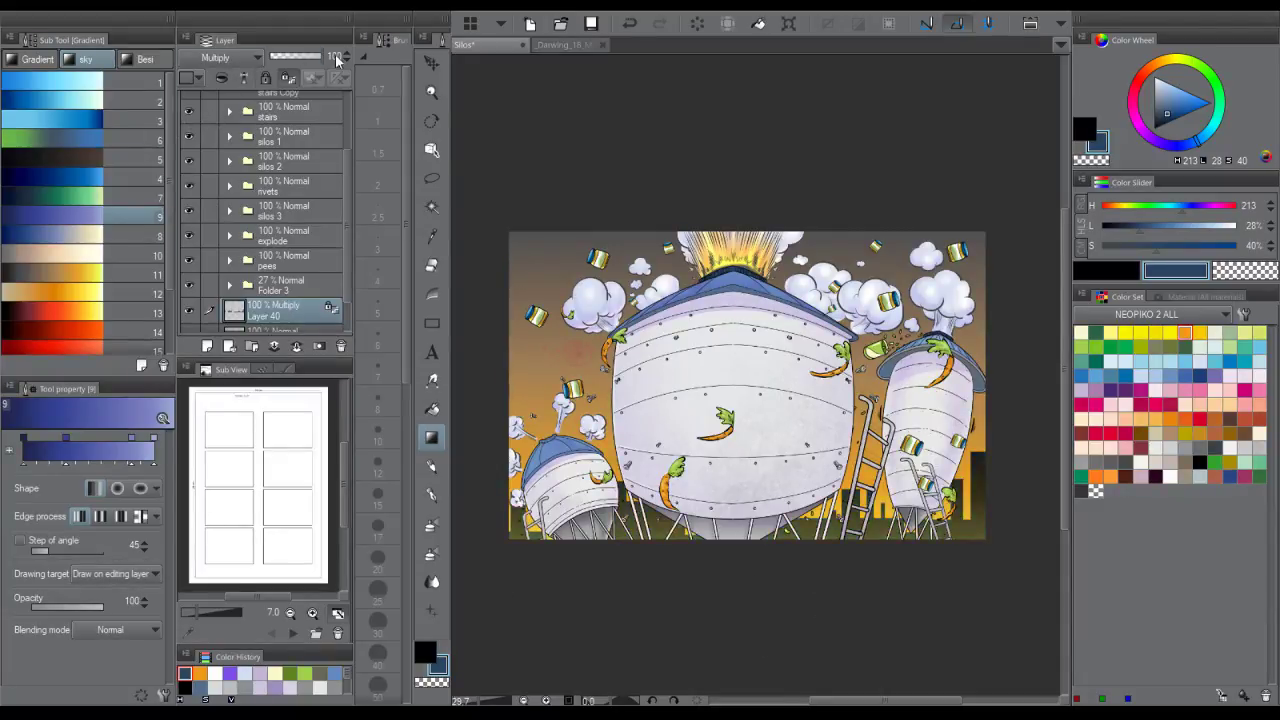
{"action": "left_click_drag", "start_coordinate": [933, 250], "coordinate": [928, 237]}
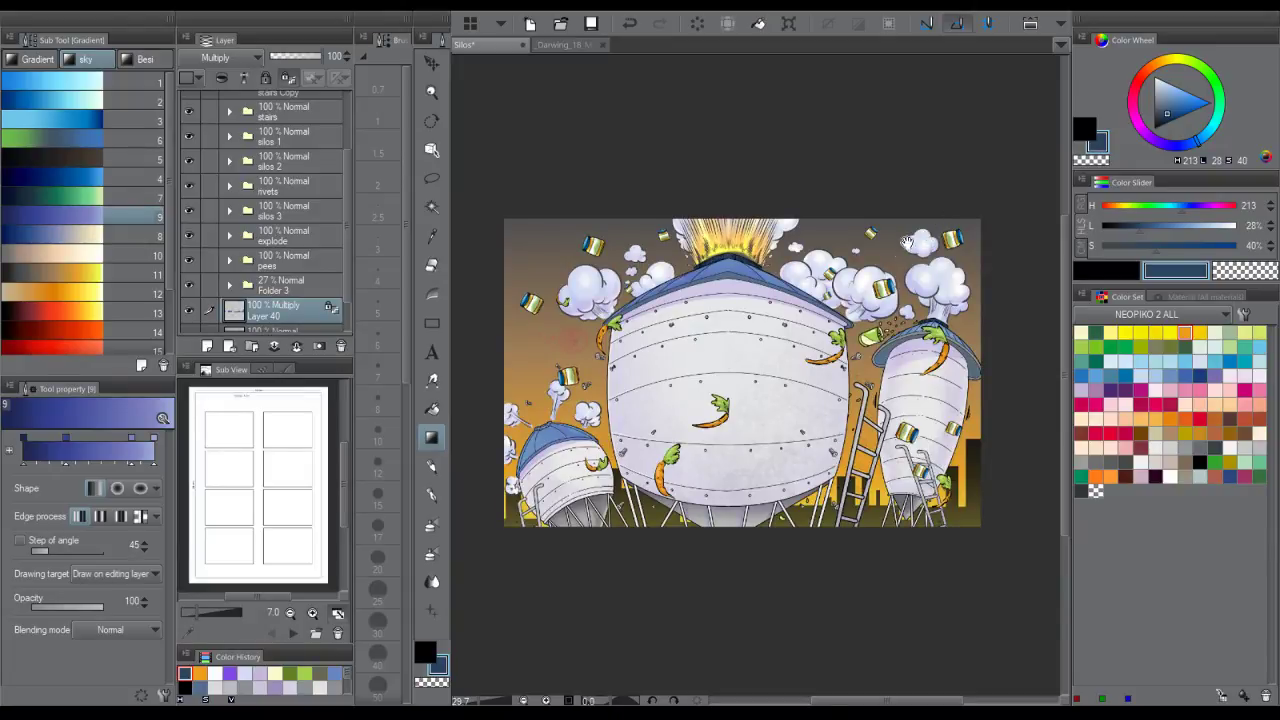
{"action": "left_click_drag", "start_coordinate": [905, 241], "coordinate": [892, 245]}
{"action": "left_click_drag", "start_coordinate": [281, 62], "coordinate": [292, 63]}
{"action": "left_click_drag", "start_coordinate": [922, 209], "coordinate": [928, 237]}
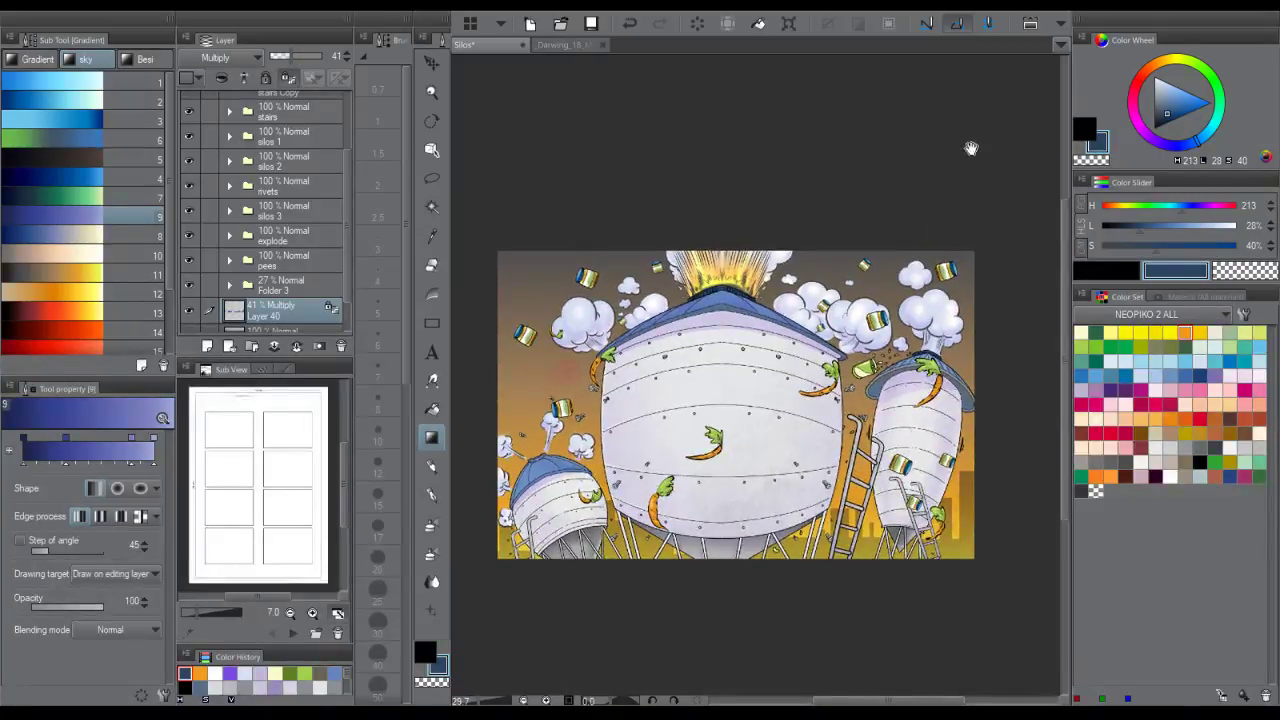
- Rename Folder 3 as sketch and hide it to remove the rough lines around the ladder
{"action": "key", "text": "ctrl+space"}
{"action": "left_click", "coordinate": [857, 537]}
{"action": "left_click", "coordinate": [857, 537]}
{"action": "left_click", "coordinate": [889, 430]}
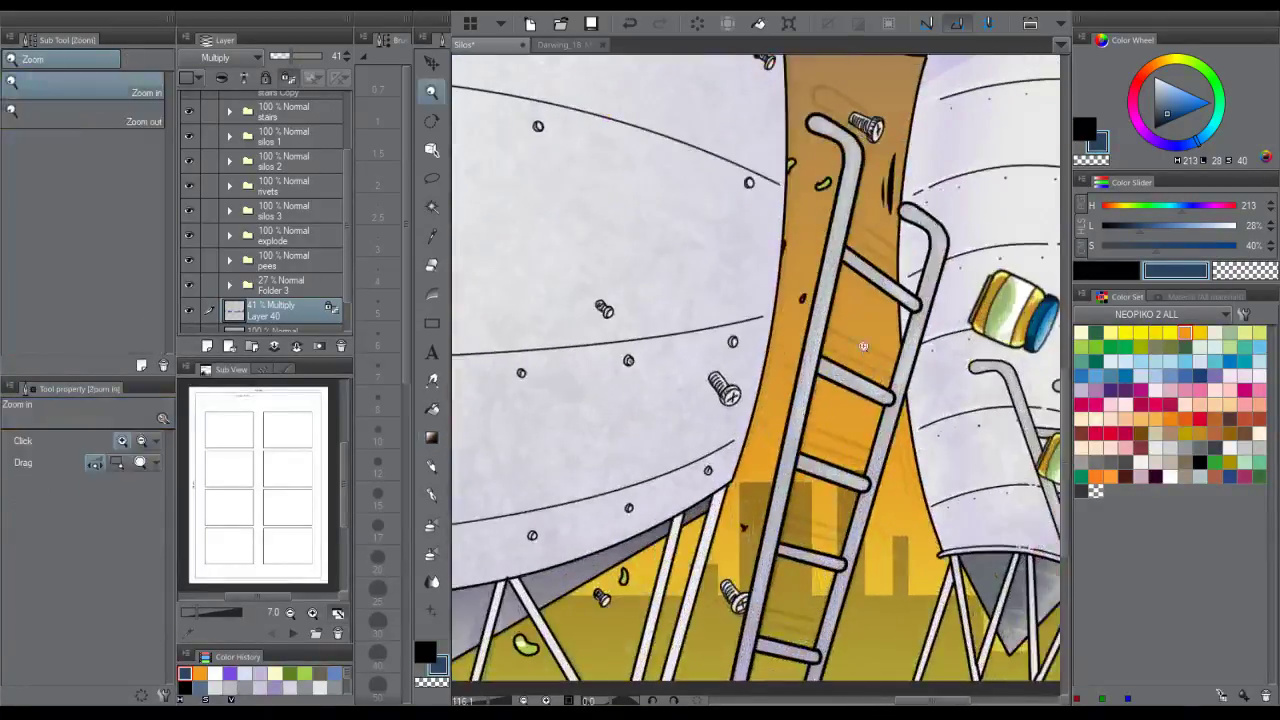
{"action": "left_click", "coordinate": [268, 294]}
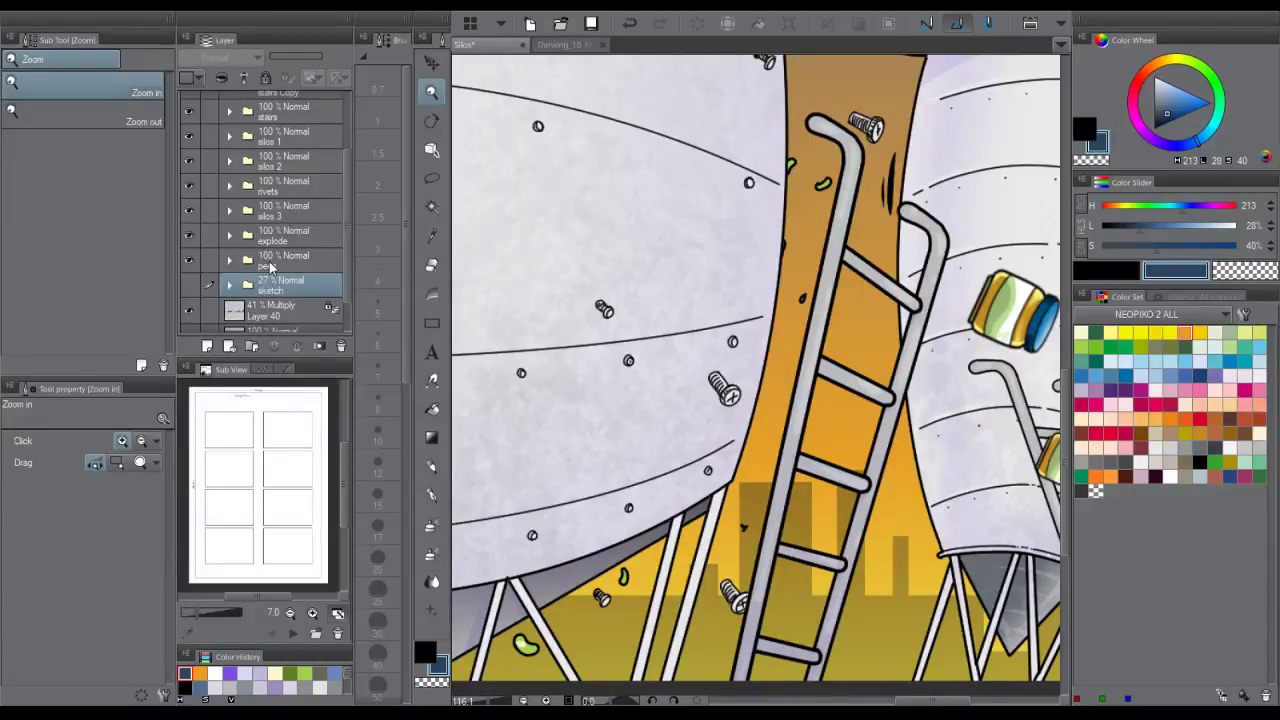
{"action": "left_click_drag", "start_coordinate": [789, 326], "coordinate": [914, 249]}
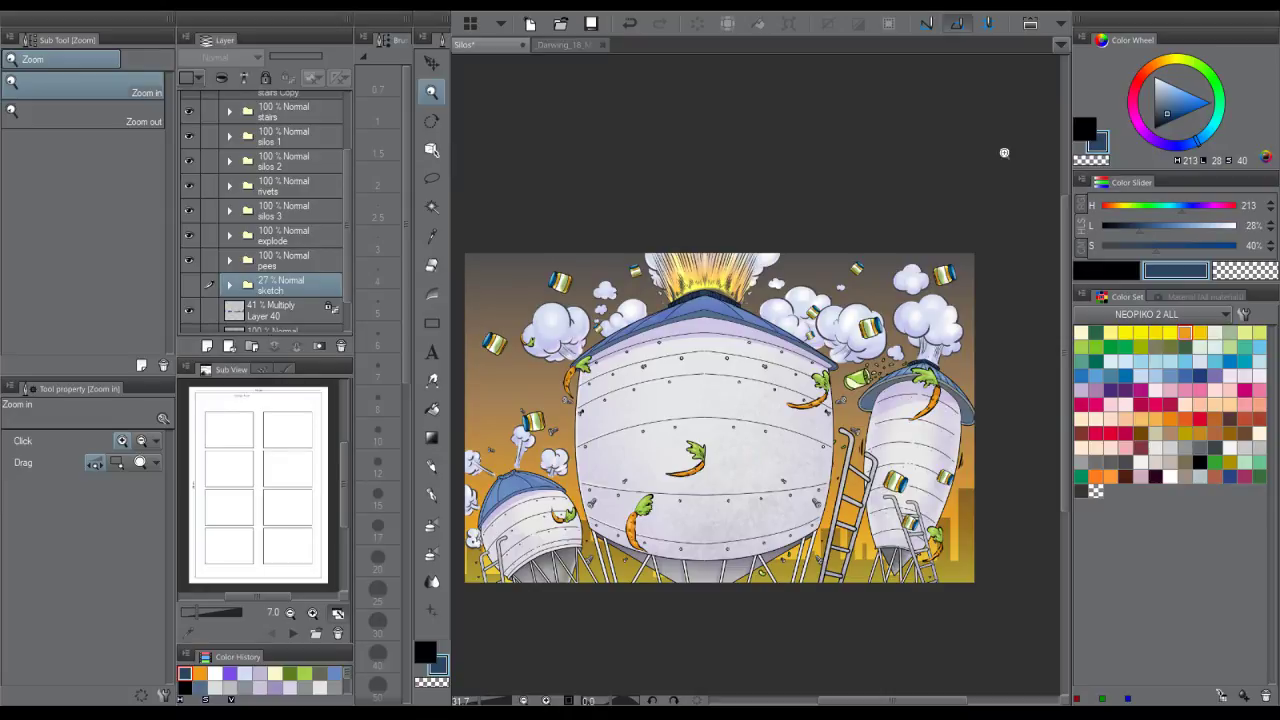
- Move the pees folder directly above the stairs folder so the pea cans sit in front of the silos
{"action": "mouse_move", "coordinate": [289, 263]}
{"action": "left_mouse_down"}
{"action": "mouse_move", "coordinate": [310, 212]}
{"action": "mouse_move", "coordinate": [308, 126]}
{"action": "left_mouse_up"}
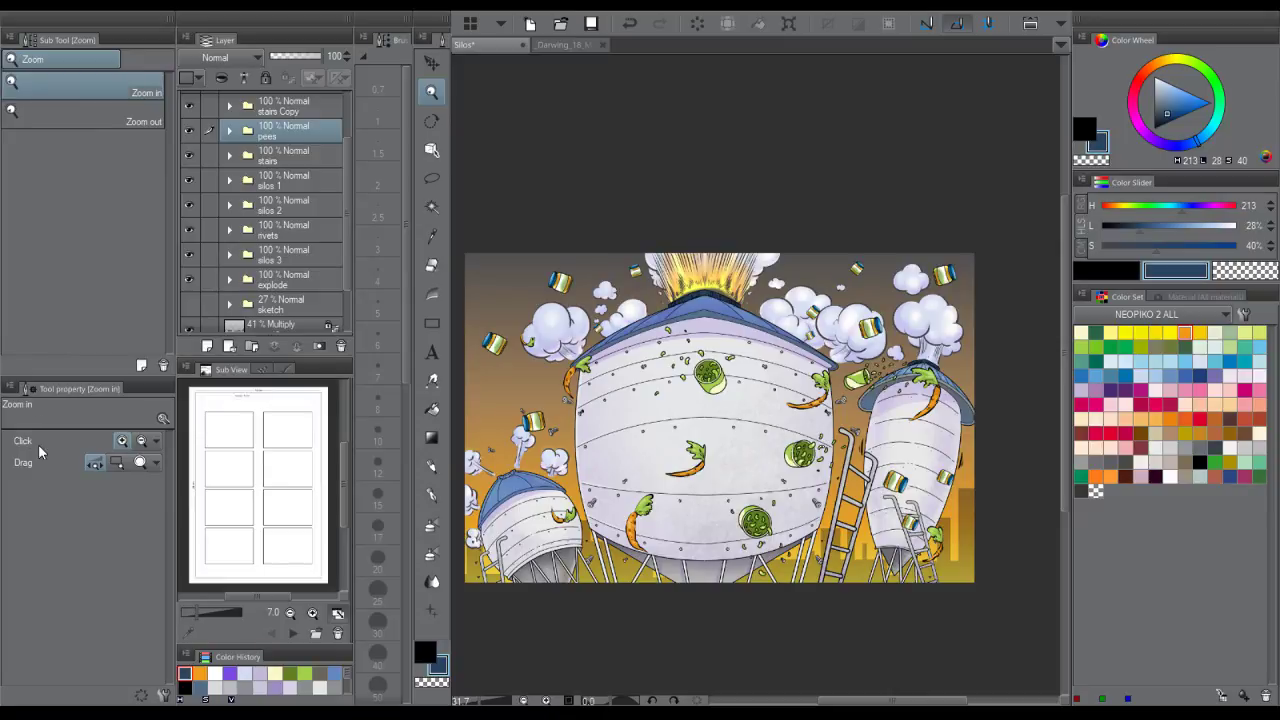
{"action": "left_click", "coordinate": [189, 131]}
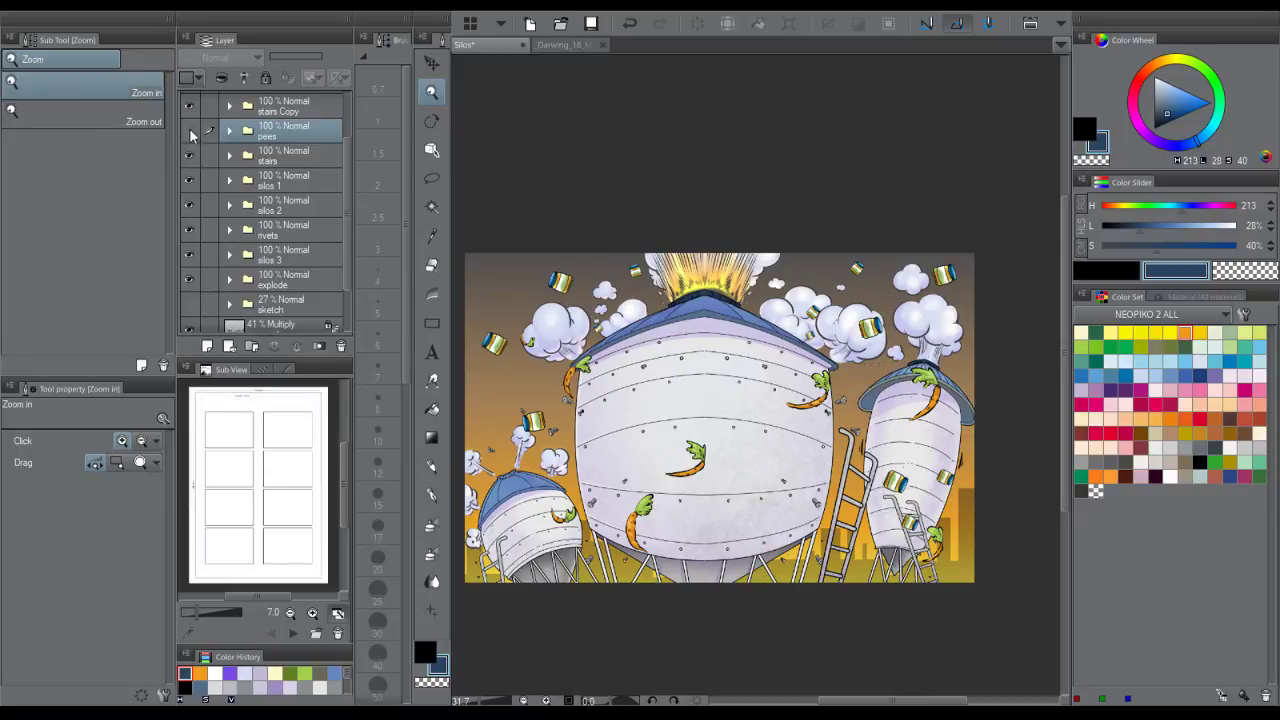
{"action": "left_click", "coordinate": [189, 135]}
- Expand the pees folder and toggle its subfolders one at a time to identify which can each contains
{"action": "left_click", "coordinate": [229, 131]}
{"action": "left_click", "coordinate": [189, 156]}
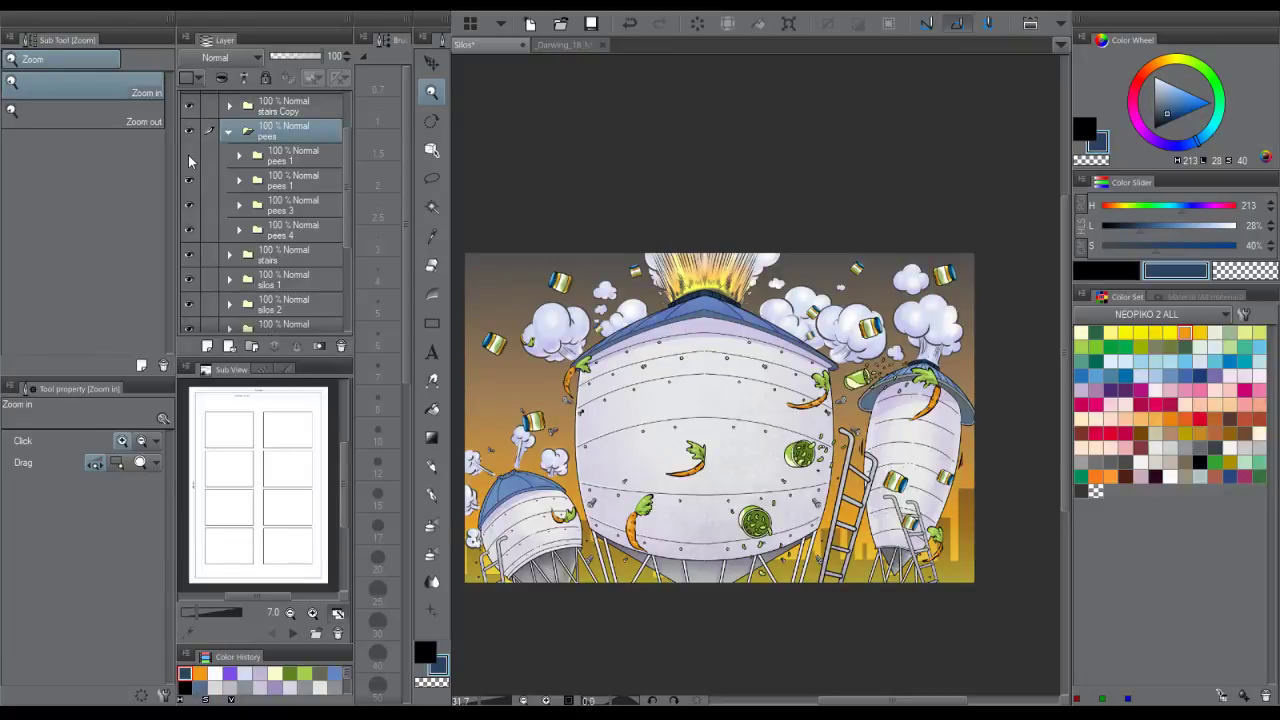
{"action": "left_click", "coordinate": [189, 156]}
{"action": "left_click", "coordinate": [190, 233]}
{"action": "left_click", "coordinate": [190, 233]}
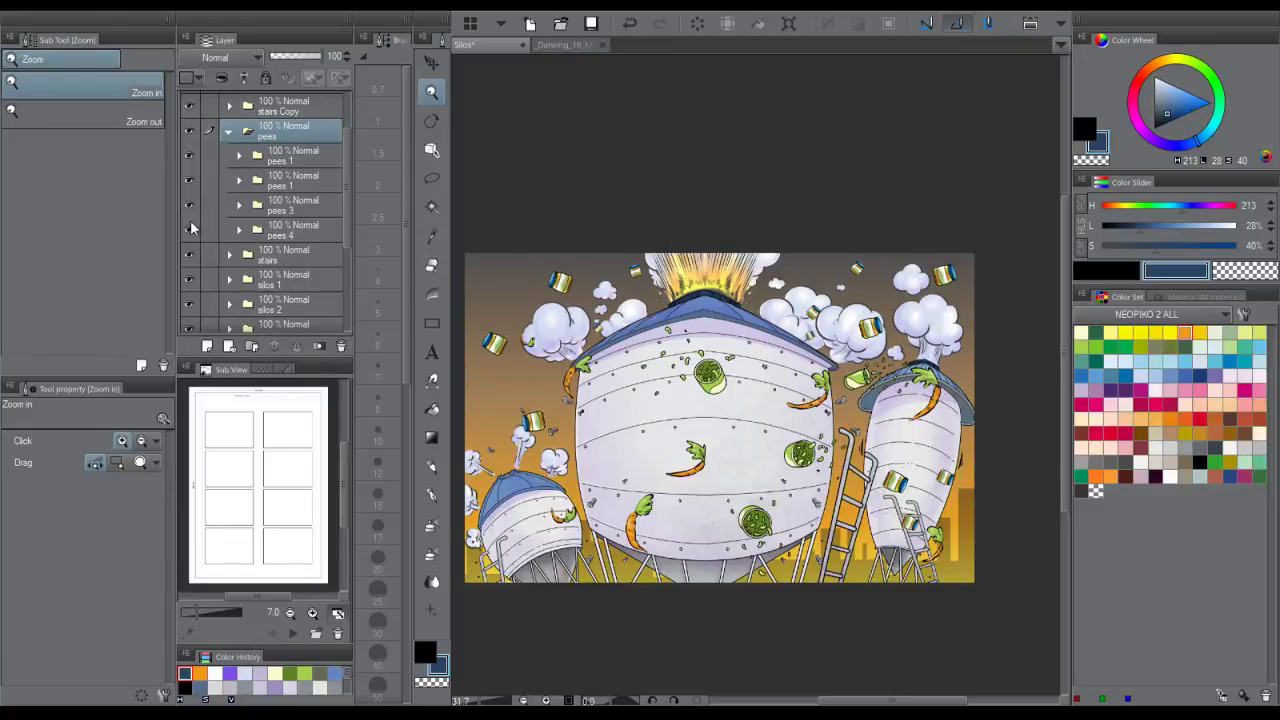
{"action": "left_click", "coordinate": [194, 203]}
{"action": "left_click", "coordinate": [194, 203]}
{"action": "left_click", "coordinate": [190, 180]}
{"action": "left_click", "coordinate": [190, 180]}
- Duplicate the second pees 1 folder, flip the copy horizontally and place it left of the large silo, below the smoke cloud
{"action": "left_click", "coordinate": [295, 177]}
{"action": "key", "text": "ctrl+v"}
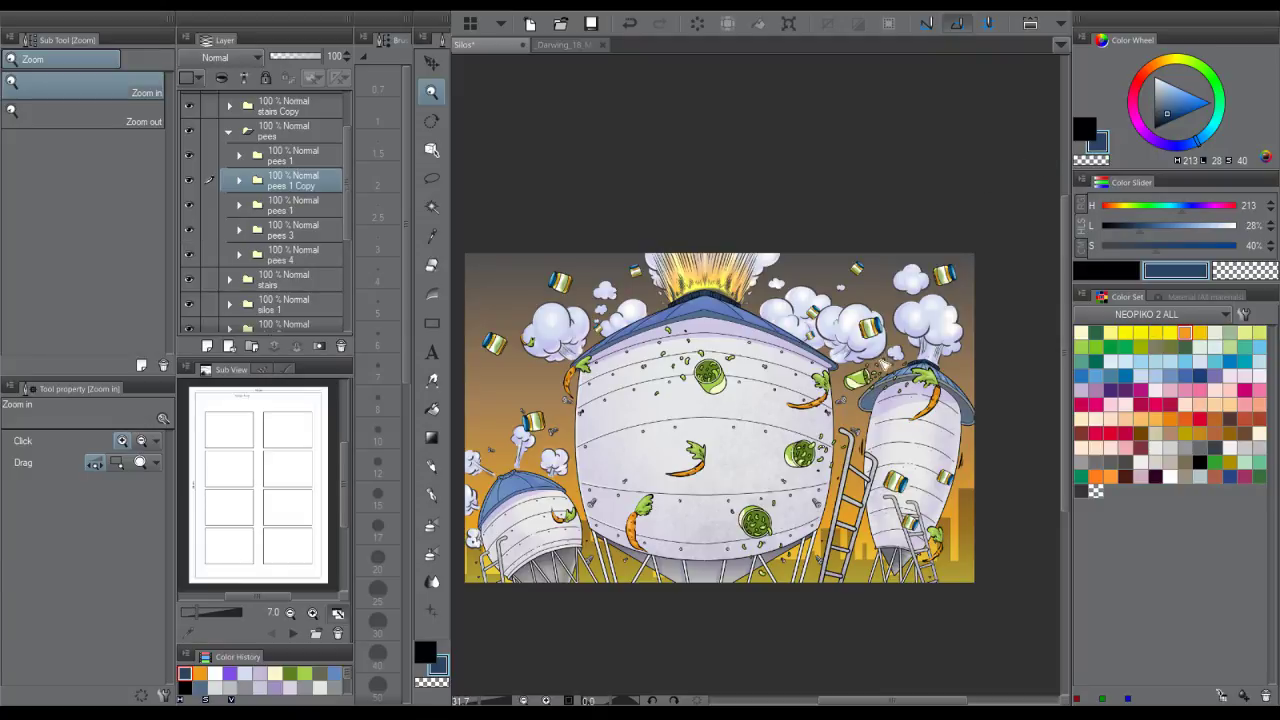
{"action": "key", "text": "ctrl+t"}
{"action": "left_click_drag", "start_coordinate": [882, 365], "coordinate": [553, 403]}
{"action": "left_click", "coordinate": [60, 455]}
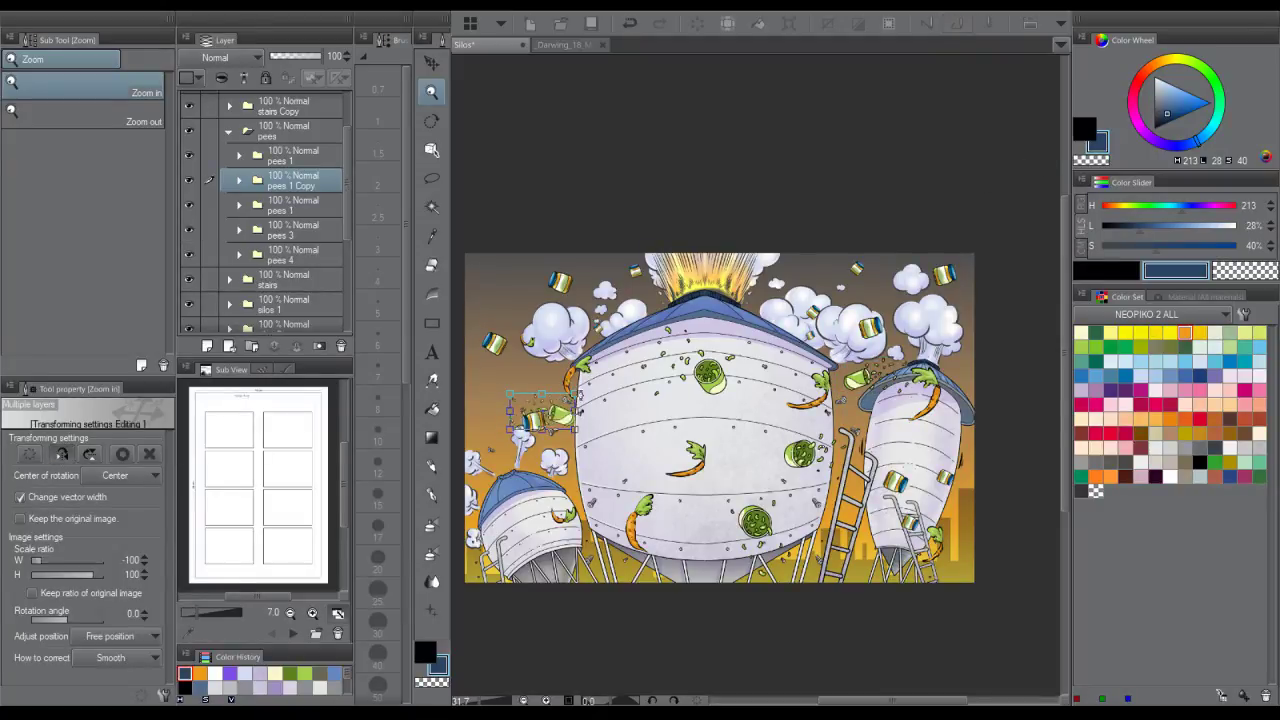
{"action": "left_click_drag", "start_coordinate": [567, 413], "coordinate": [544, 386]}
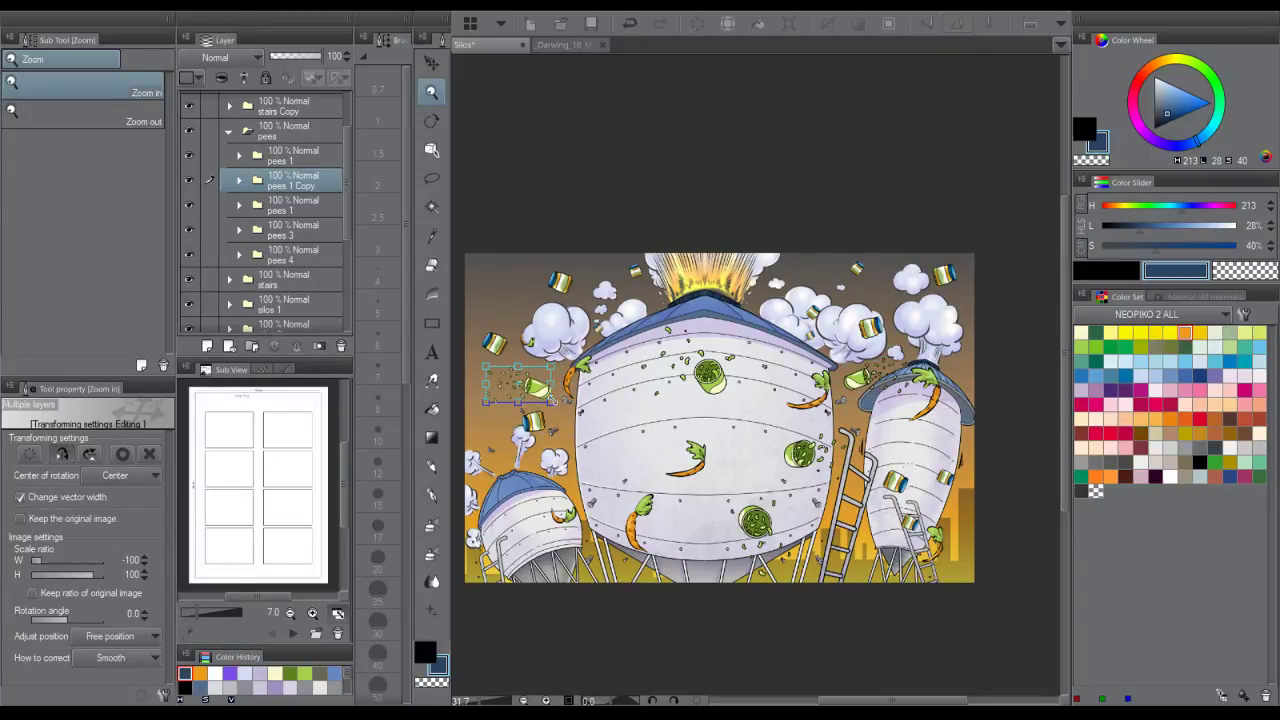
{"action": "key", "text": "Return"}
- Duplicate the flipped pea can, tilt the new copy and place it over the large silo's lower left edge
{"action": "scroll", "coordinate": [551, 393], "scroll_direction": "up", "scroll_amount": 3}
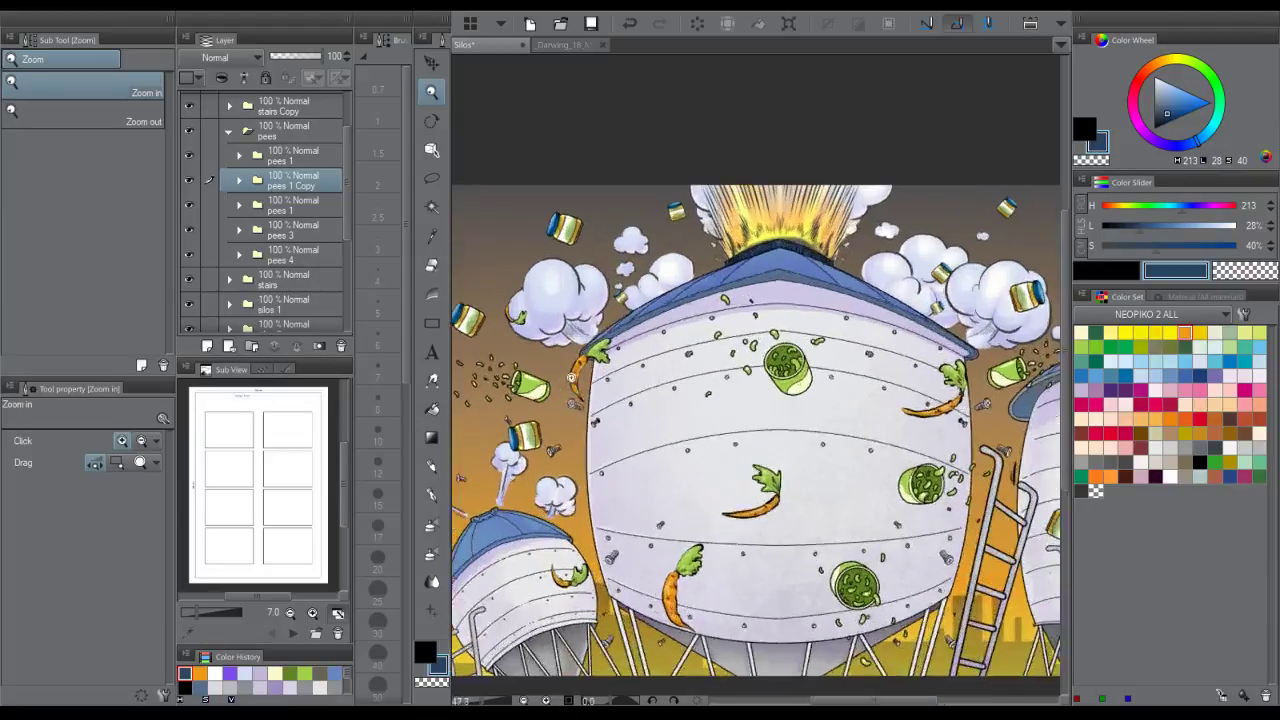
{"action": "key", "text": "ctrl+c"}
{"action": "key", "text": "ctrl+v"}
{"action": "key", "text": "ctrl+t"}
{"action": "left_click_drag", "start_coordinate": [541, 386], "coordinate": [634, 406]}
{"action": "left_click_drag", "start_coordinate": [618, 457], "coordinate": [618, 503]}
{"action": "key", "text": "Return"}
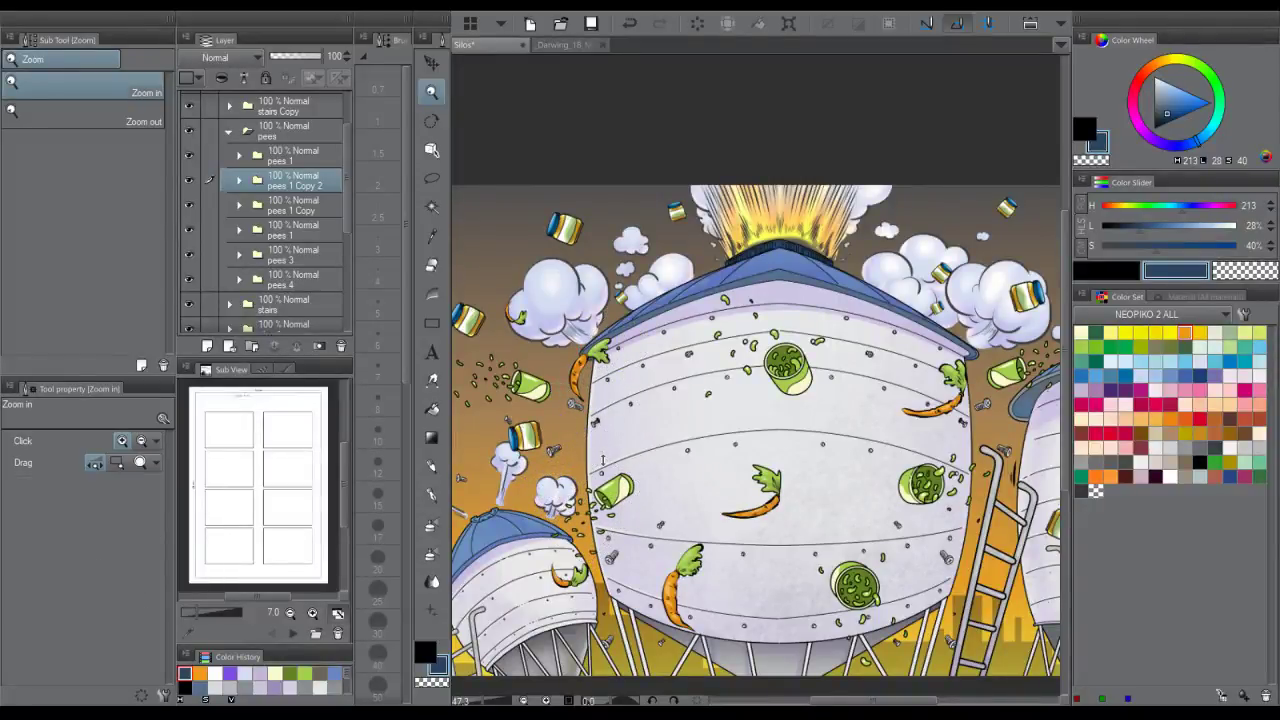
- Examine the whole illustration and the details around the large silo's left roof edge
{"action": "left_click_drag", "start_coordinate": [997, 309], "coordinate": [983, 259]}
{"action": "scroll", "coordinate": [982, 260], "scroll_direction": "down", "scroll_amount": 2}
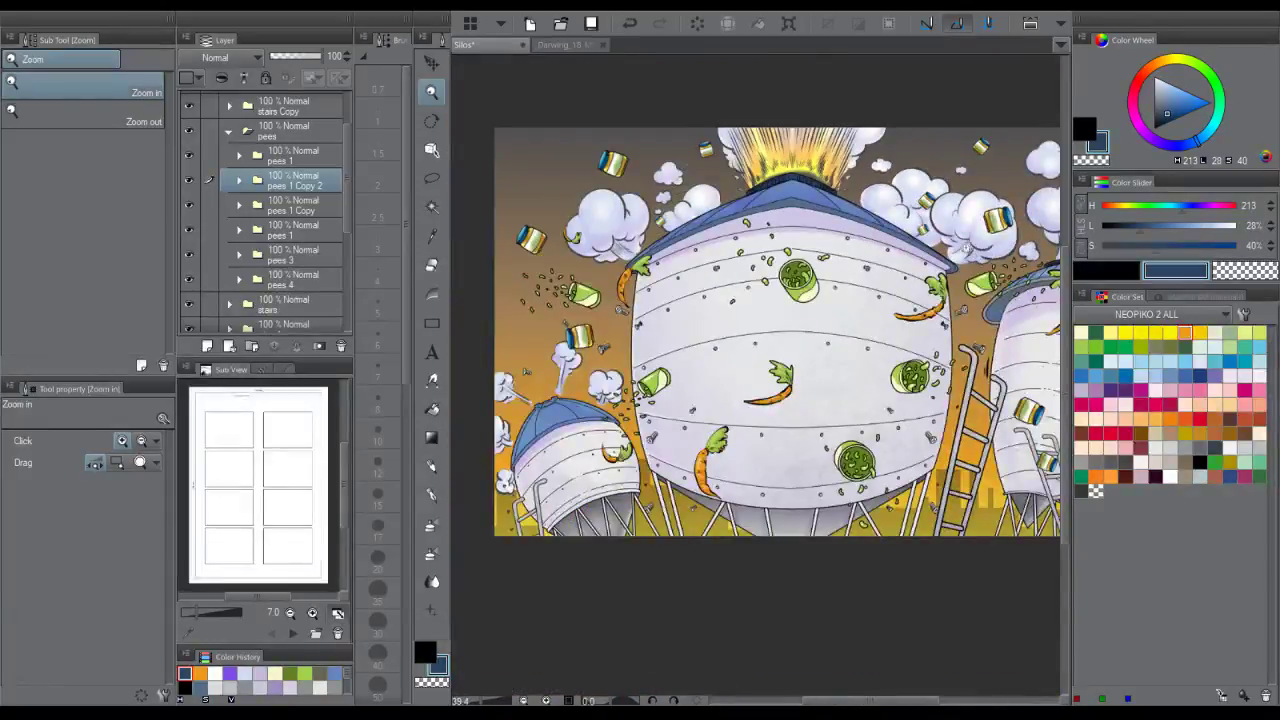
{"action": "scroll", "coordinate": [962, 252], "scroll_direction": "up", "scroll_amount": 1}
{"action": "scroll", "coordinate": [984, 228], "scroll_direction": "down", "scroll_amount": 2}
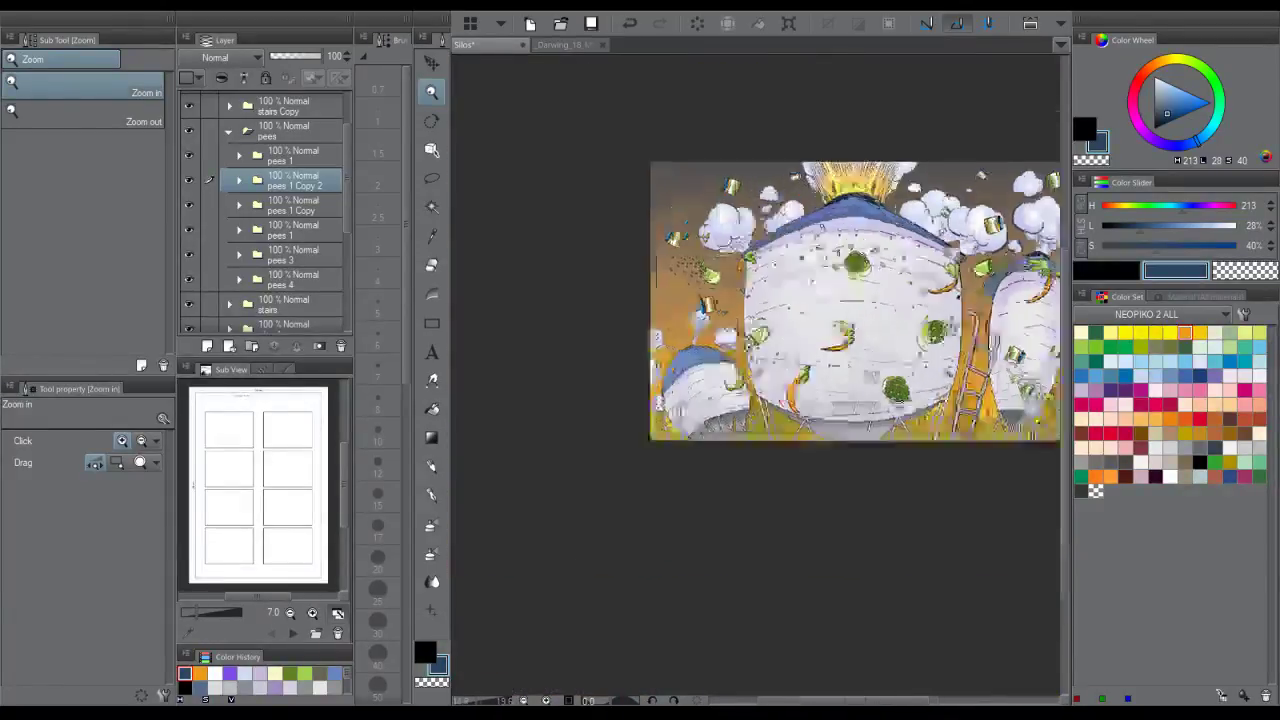
{"action": "scroll", "coordinate": [975, 245], "scroll_direction": "up", "scroll_amount": 1}
{"action": "left_click_drag", "start_coordinate": [975, 249], "coordinate": [928, 276]}
{"action": "scroll", "coordinate": [905, 265], "scroll_direction": "down", "scroll_amount": 1}
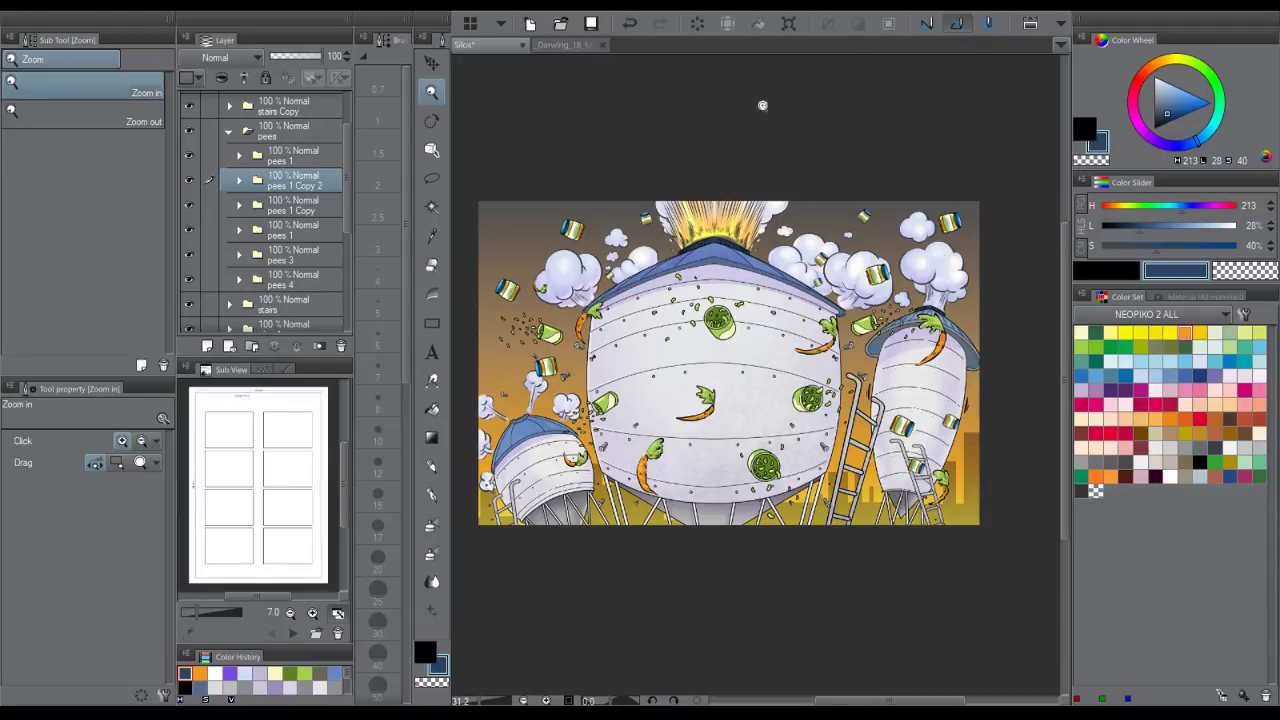
{"action": "left_click_drag", "start_coordinate": [575, 339], "coordinate": [653, 258]}
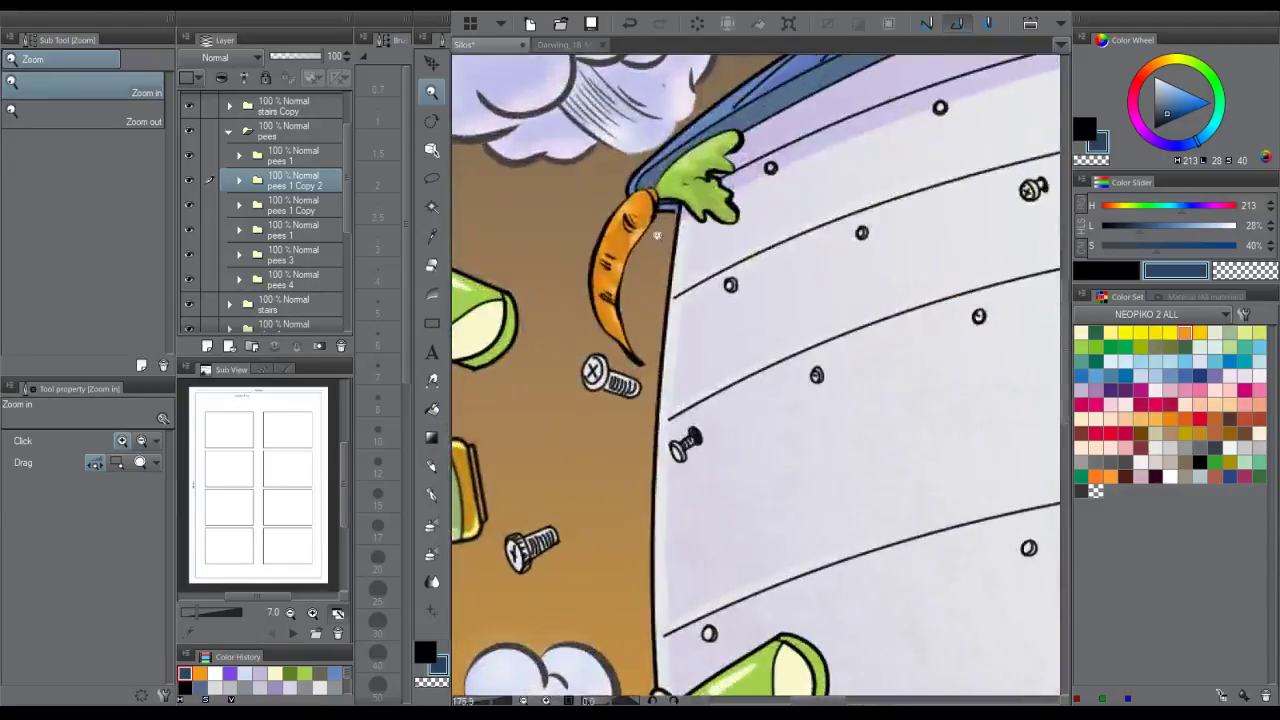
{"action": "left_click_drag", "start_coordinate": [684, 198], "coordinate": [588, 247]}
{"action": "left_click_drag", "start_coordinate": [674, 259], "coordinate": [604, 253]}
{"action": "scroll", "coordinate": [625, 241], "scroll_direction": "down", "scroll_amount": 2}
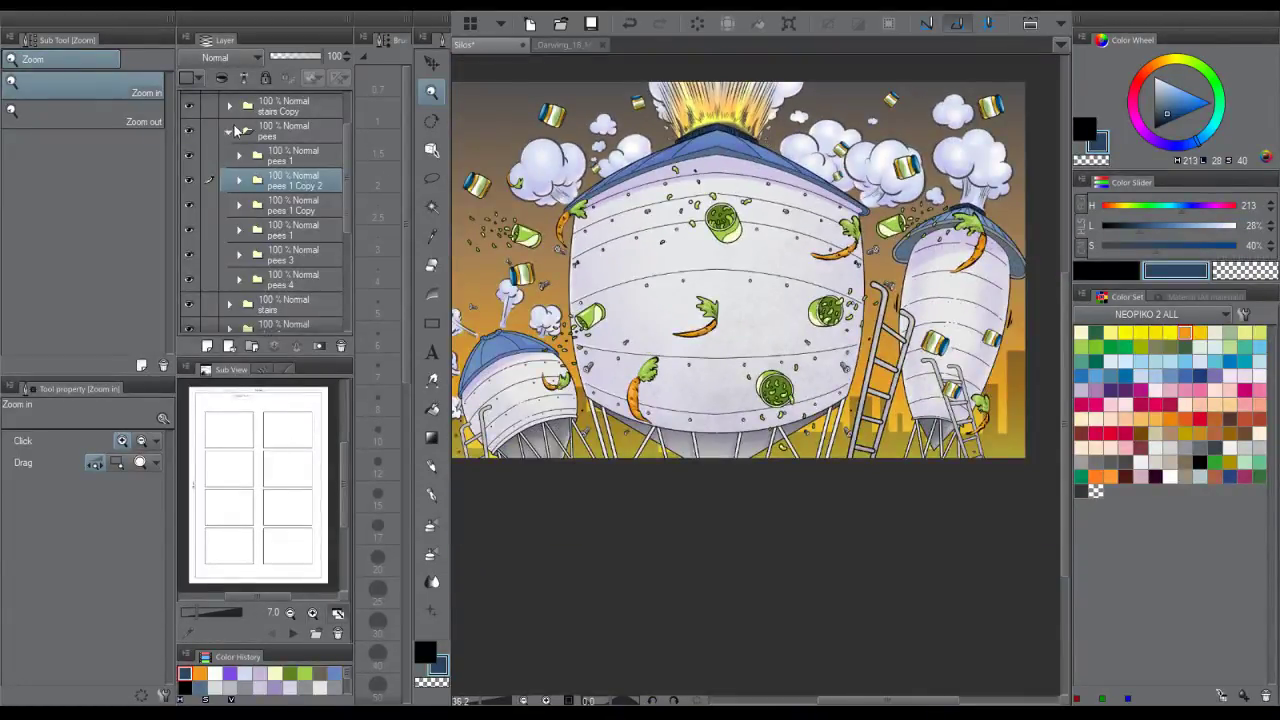
- Collapse the pees folder, clear the whole-canvas selection and save the illustration as Silos.psd
{"action": "left_click", "coordinate": [230, 131]}
{"action": "left_click_drag", "start_coordinate": [348, 136], "coordinate": [350, 94]}
{"action": "key", "text": "ctrl+a"}
{"action": "key", "text": "ctrl+0"}
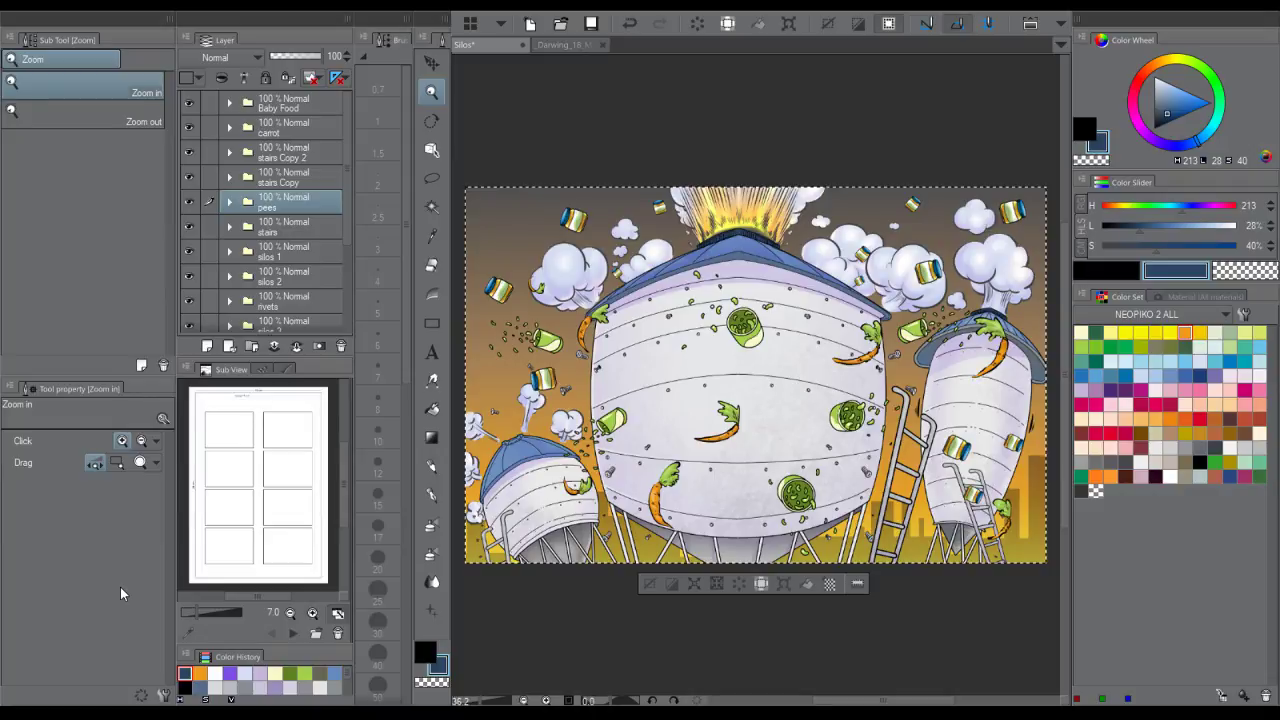
{"action": "key", "text": "ctrl+d"}
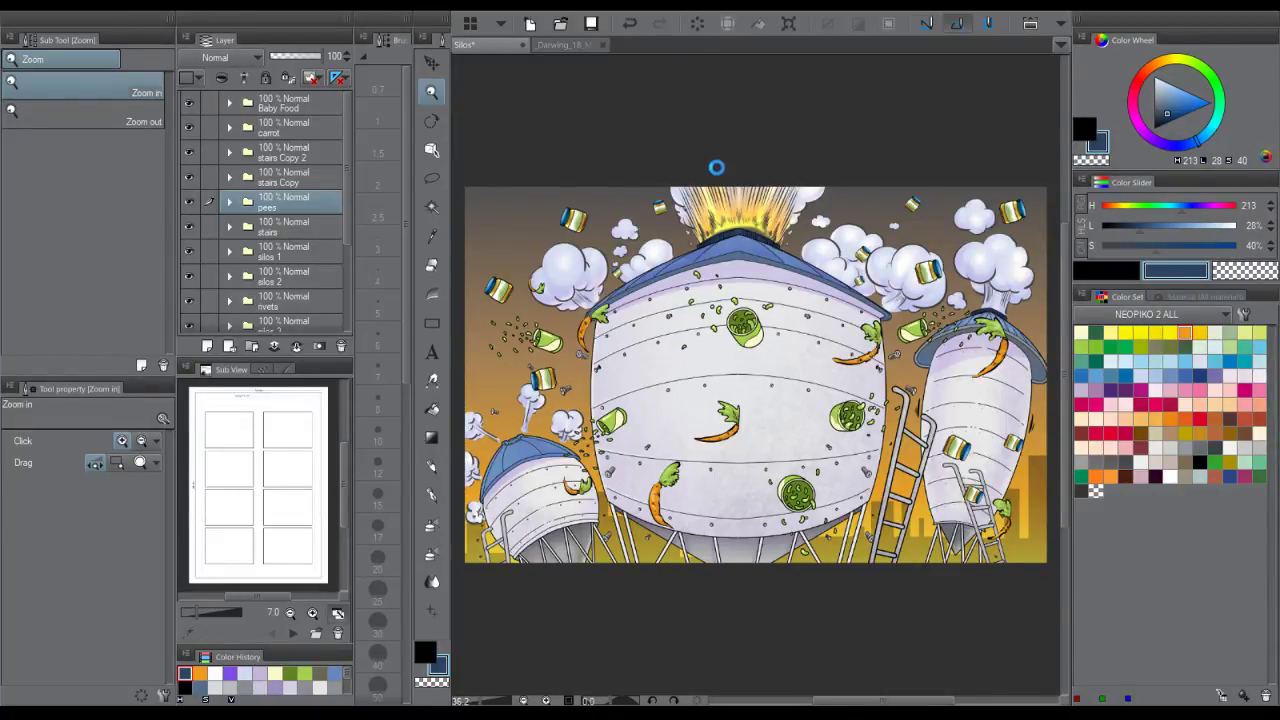
{"action": "key", "text": "ctrl+s"}
- Delete the sketch folder
{"action": "left_click_drag", "start_coordinate": [346, 214], "coordinate": [349, 348]}
{"action": "left_click", "coordinate": [320, 242]}
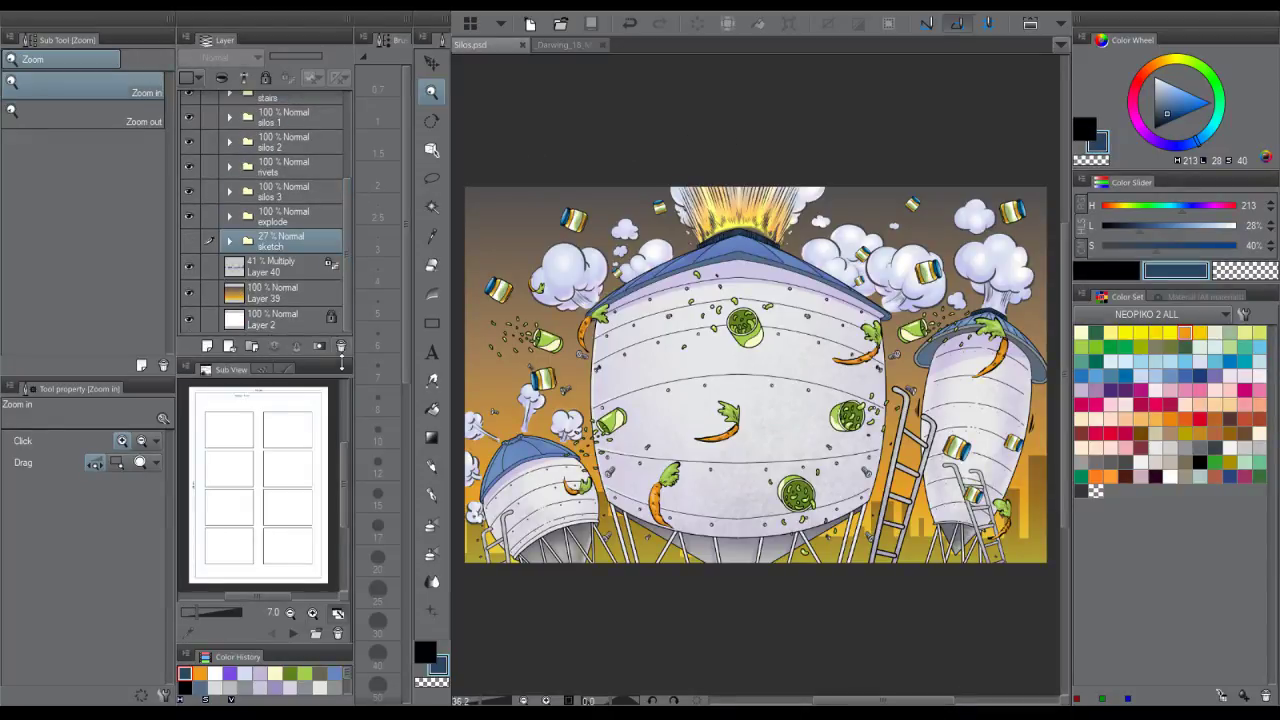
{"action": "left_click", "coordinate": [341, 346]}
- Group Layer 40 and Layer 39 into a new folder named BG
{"action": "left_click", "coordinate": [297, 299], "text": "shift"}
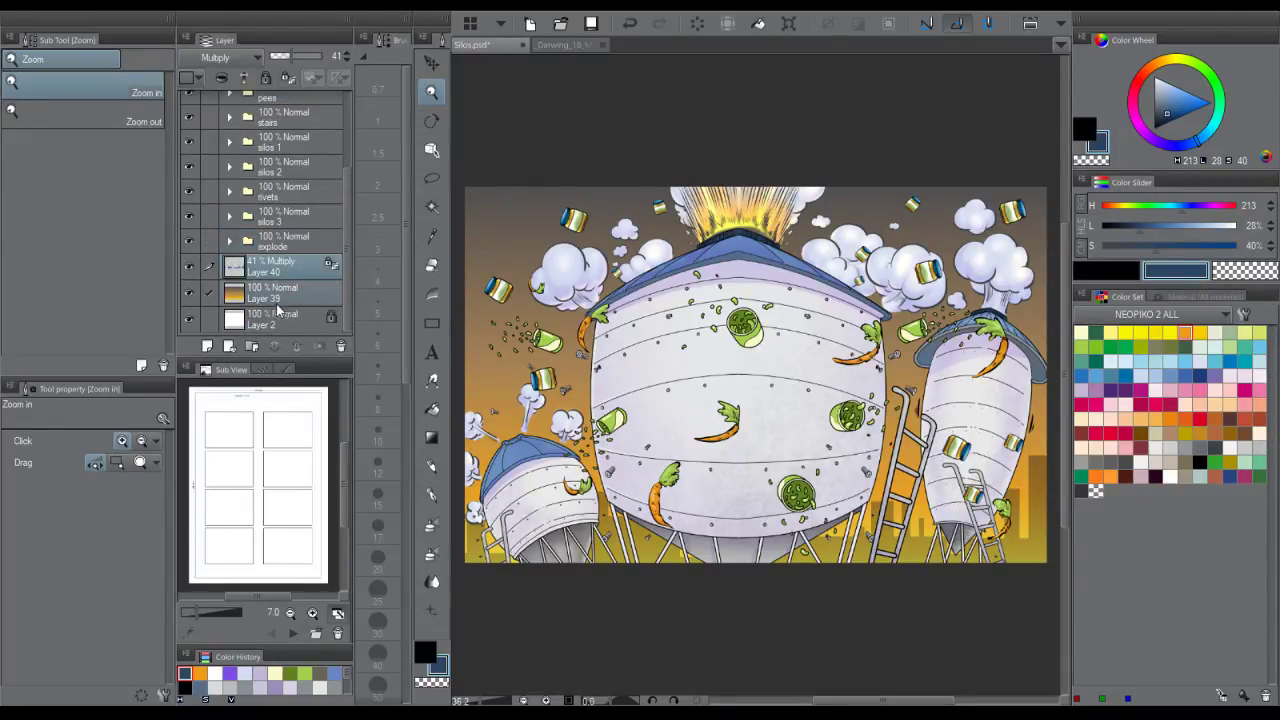
{"action": "left_click_drag", "start_coordinate": [276, 302], "coordinate": [252, 343]}
{"action": "left_click", "coordinate": [229, 267]}
{"action": "left_click_drag", "start_coordinate": [273, 268], "coordinate": [275, 293]}
{"action": "left_click", "coordinate": [277, 295]}
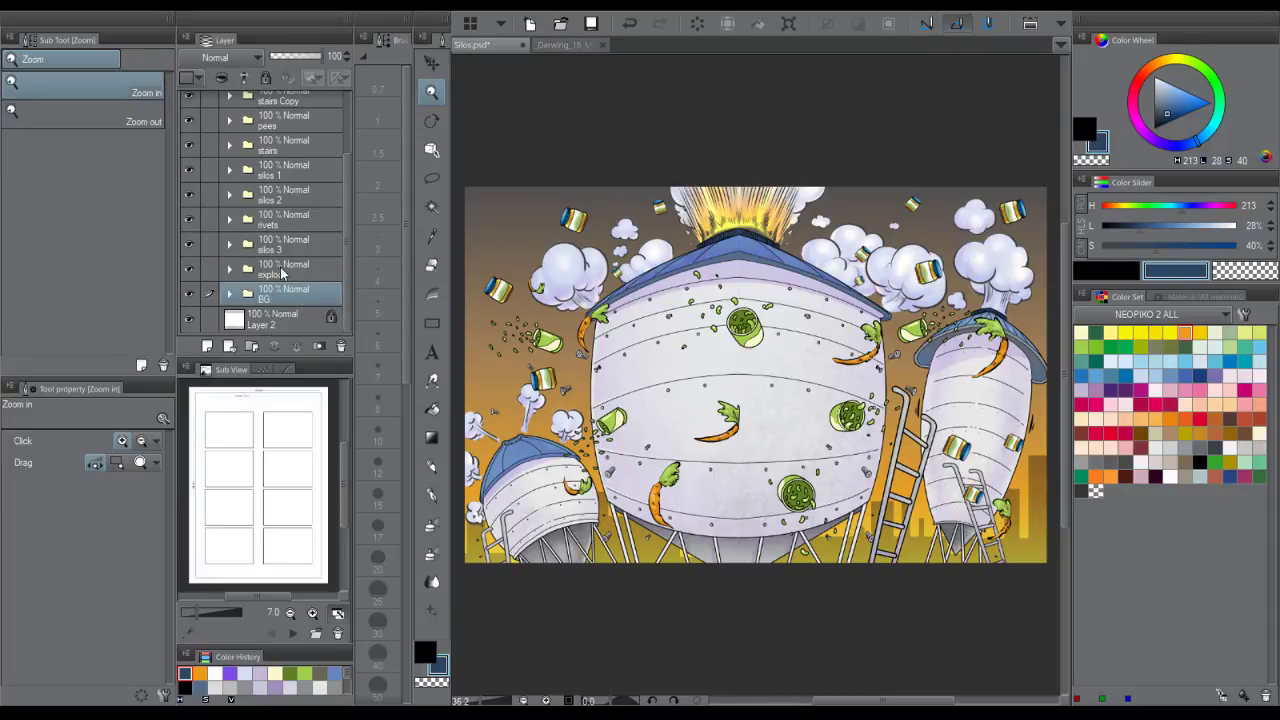
- Unlock and delete the white Layer 2, and check the explode folder by toggling its visibility
{"action": "left_click", "coordinate": [297, 319]}
{"action": "left_click", "coordinate": [265, 79]}
{"action": "left_click", "coordinate": [341, 346]}
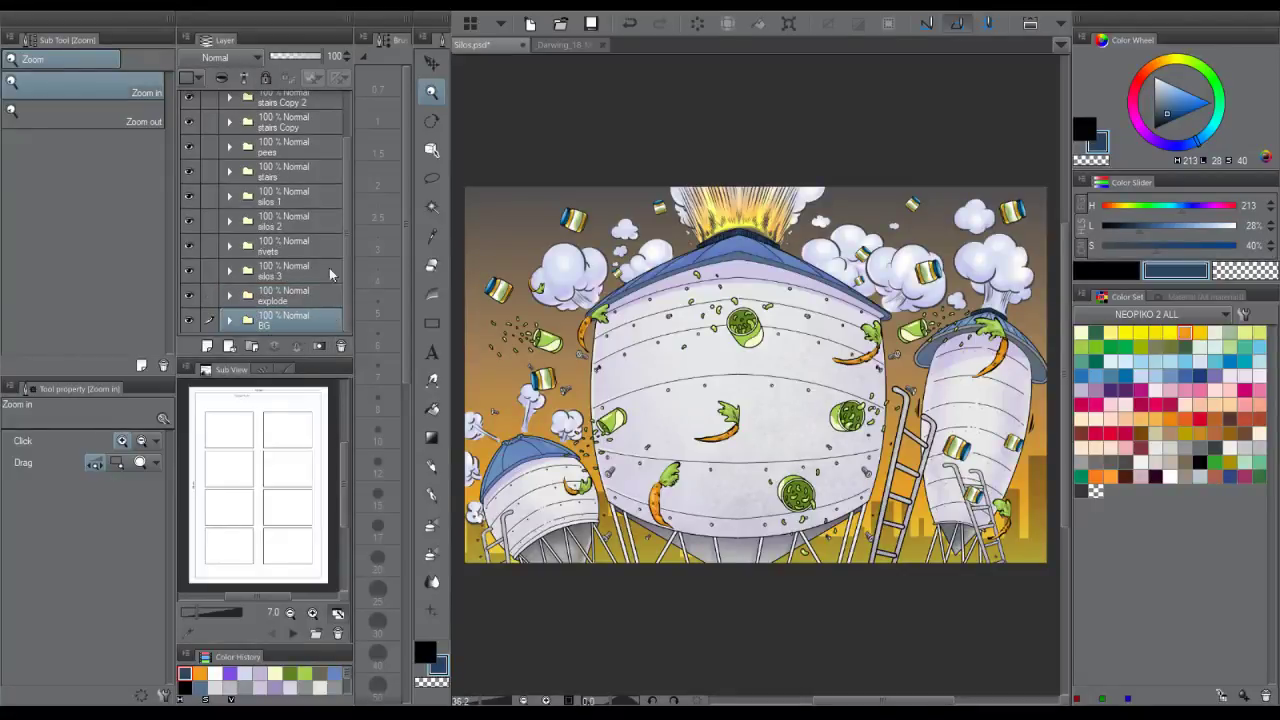
{"action": "left_click", "coordinate": [188, 295]}
{"action": "left_click", "coordinate": [188, 295]}
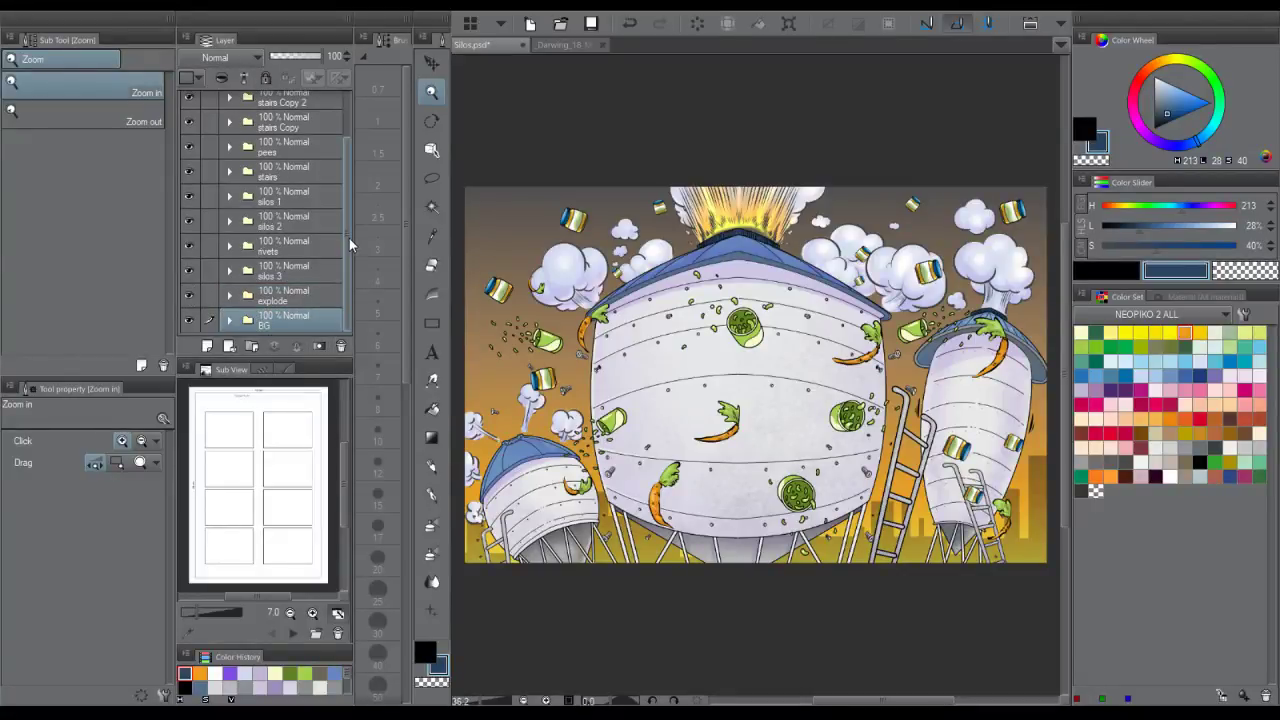
- Check Layer 8 and Layer 38 inside the explode folder by toggling their visibility, and collapse the folder
{"action": "left_click", "coordinate": [229, 295]}
{"action": "scroll", "coordinate": [270, 290], "scroll_direction": "down", "scroll_amount": 2}
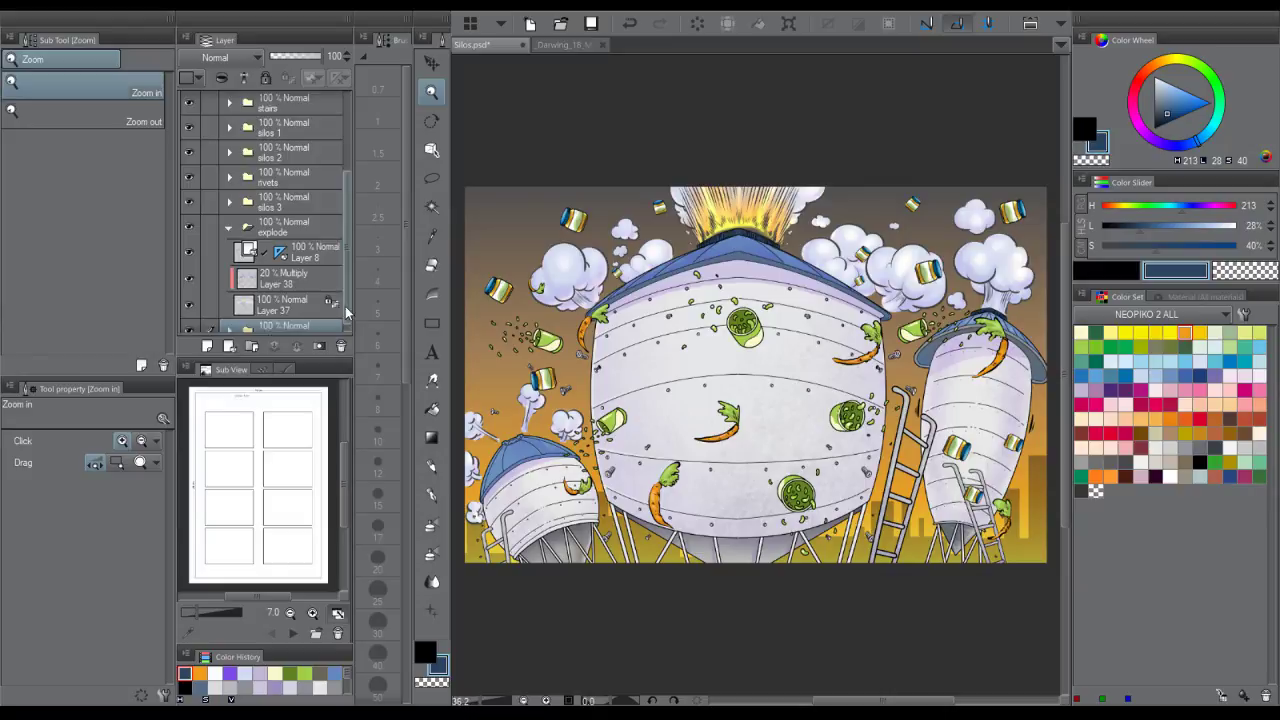
{"action": "left_click", "coordinate": [193, 249]}
{"action": "left_click", "coordinate": [193, 249]}
{"action": "left_click", "coordinate": [194, 268]}
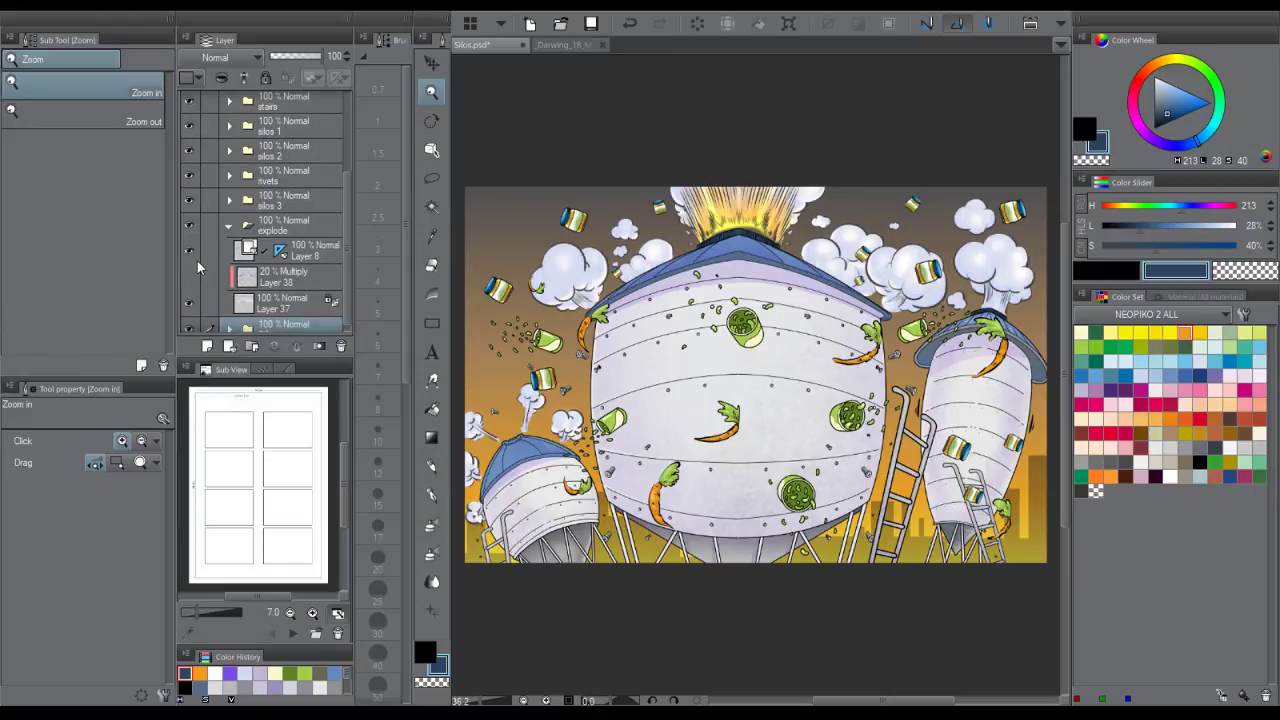
{"action": "left_click", "coordinate": [190, 270]}
{"action": "left_click", "coordinate": [229, 226]}
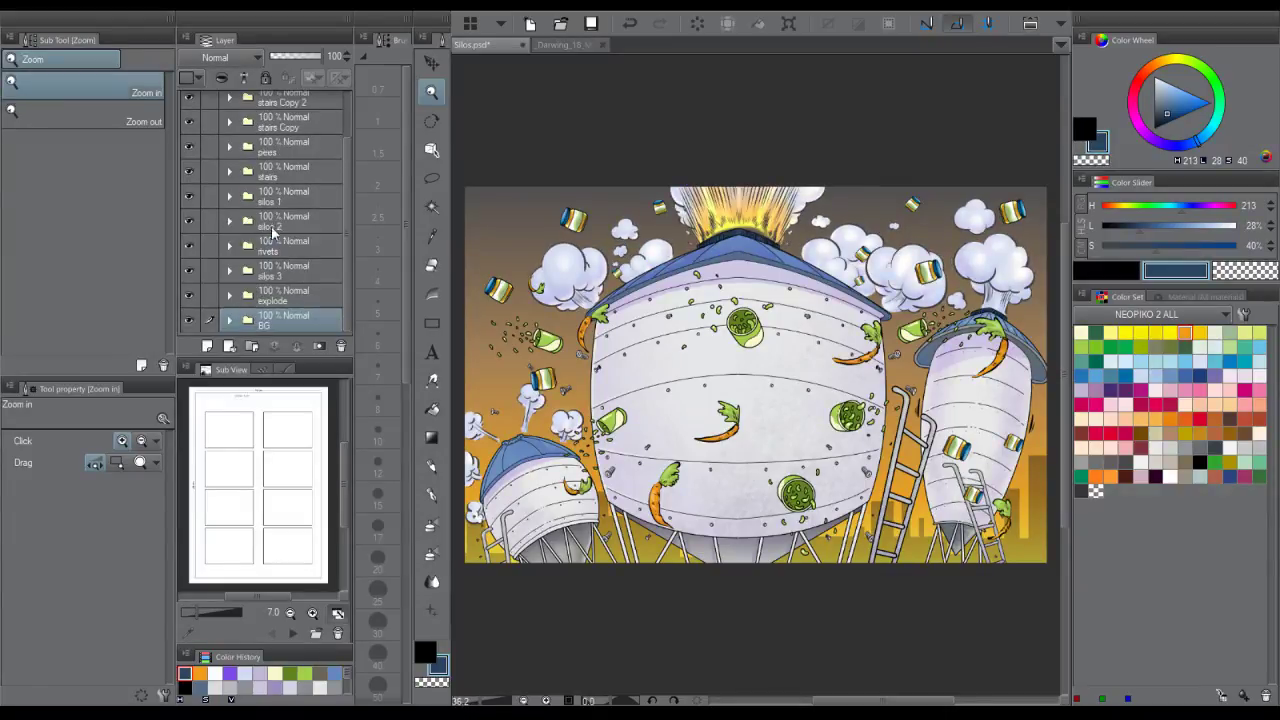
- Check what the silos 3 and rivets folders hold by toggling their visibility, and select the rivets folder
{"action": "left_click", "coordinate": [192, 271]}
{"action": "left_click", "coordinate": [193, 270]}
{"action": "left_click", "coordinate": [195, 249]}
{"action": "left_click", "coordinate": [195, 249]}
{"action": "left_click", "coordinate": [282, 250]}
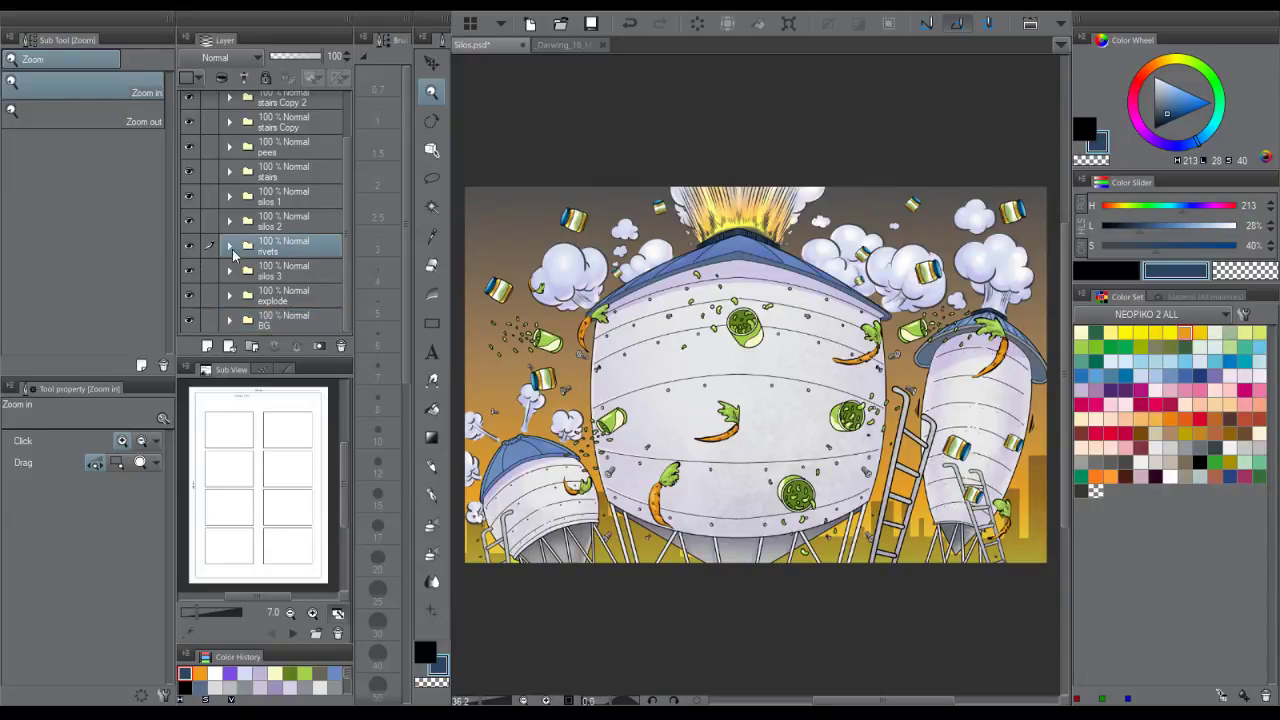
- Examine the silos 3 Copy subfolders inside the rivets folder, including the layers of silos 3 Copy 6, and collapse the folder
{"action": "left_click", "coordinate": [229, 245]}
{"action": "scroll", "coordinate": [340, 220], "scroll_direction": "down", "scroll_amount": 3}
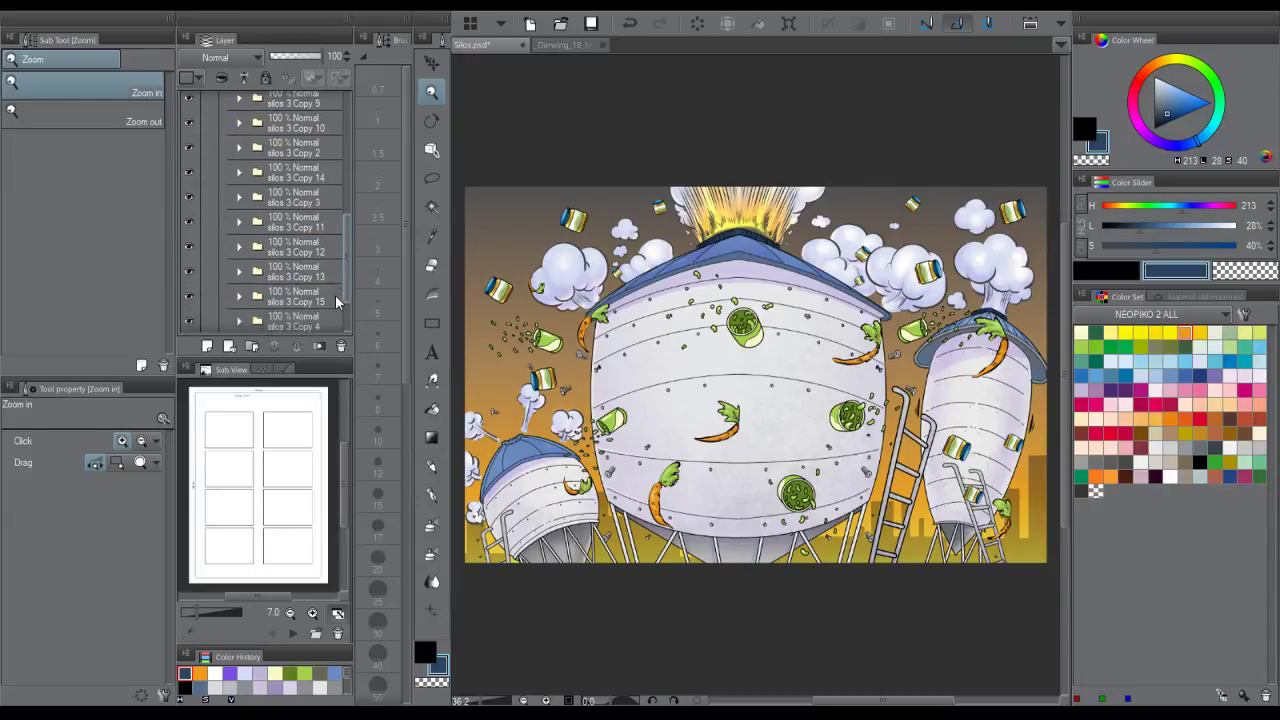
{"action": "scroll", "coordinate": [335, 223], "scroll_direction": "up", "scroll_amount": 2}
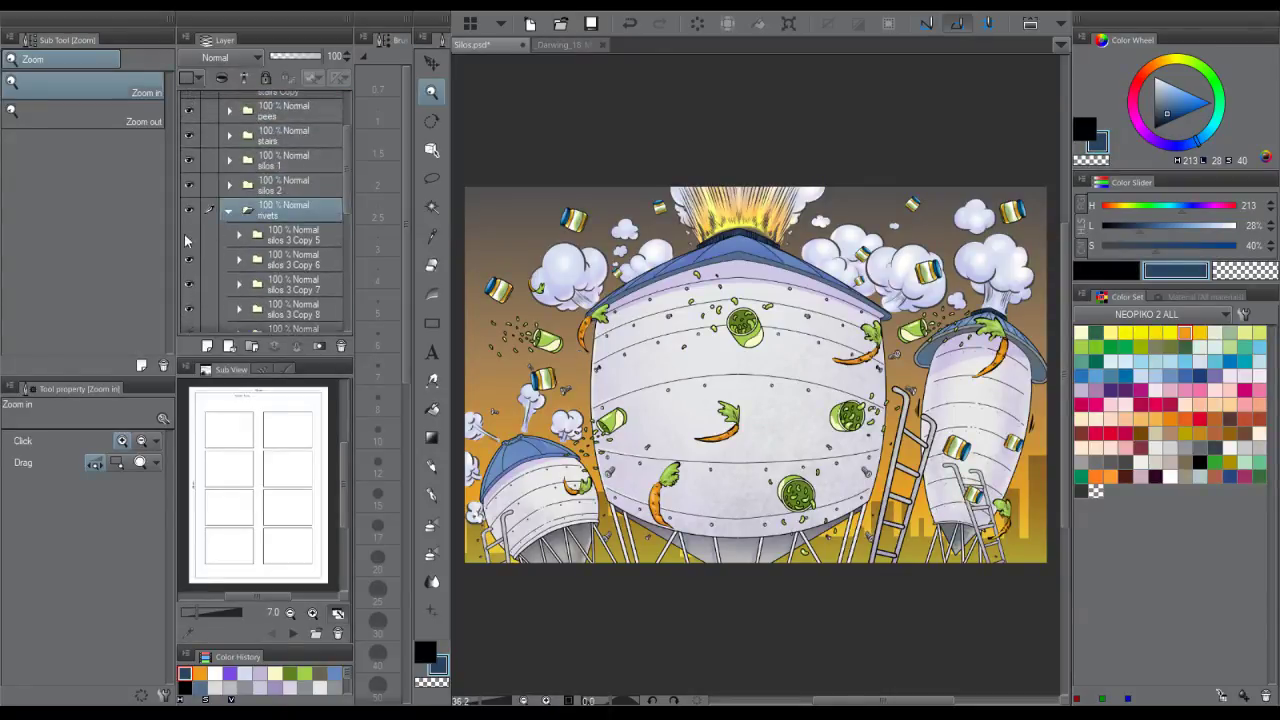
{"action": "left_click", "coordinate": [238, 260]}
{"action": "scroll", "coordinate": [340, 230], "scroll_direction": "down", "scroll_amount": 6}
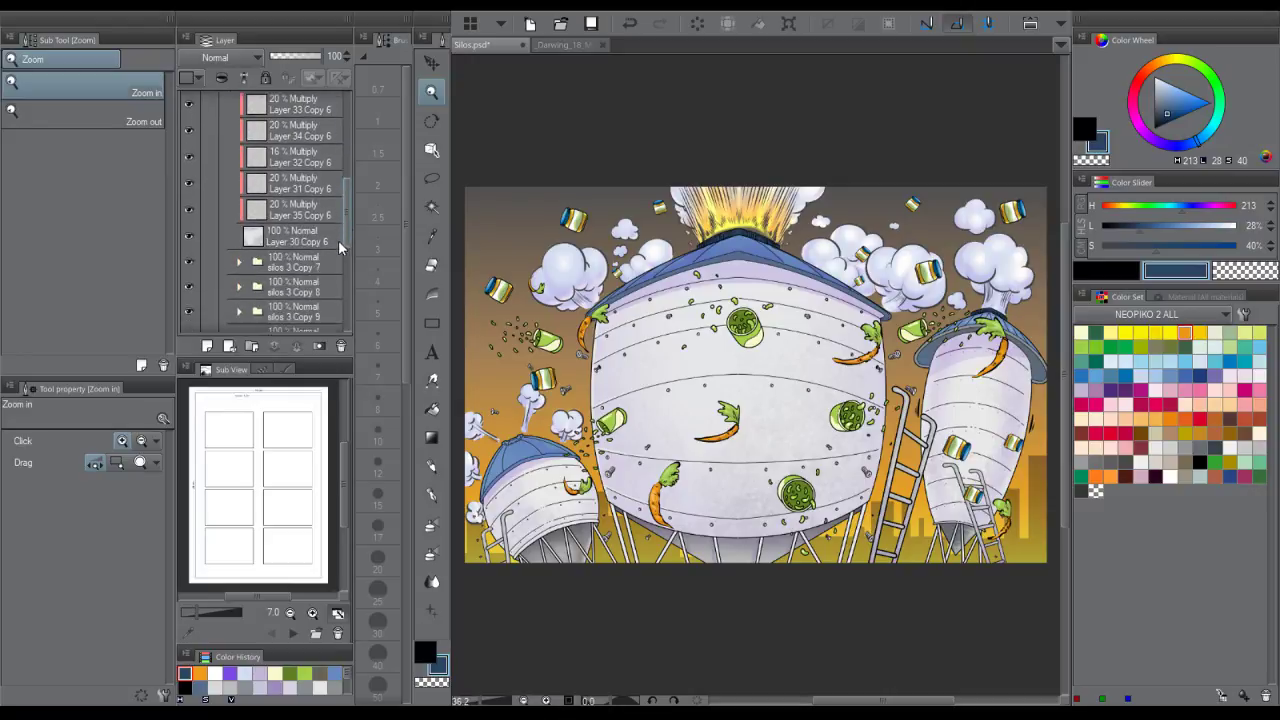
{"action": "scroll", "coordinate": [340, 247], "scroll_direction": "up", "scroll_amount": 6}
{"action": "left_click", "coordinate": [238, 285]}
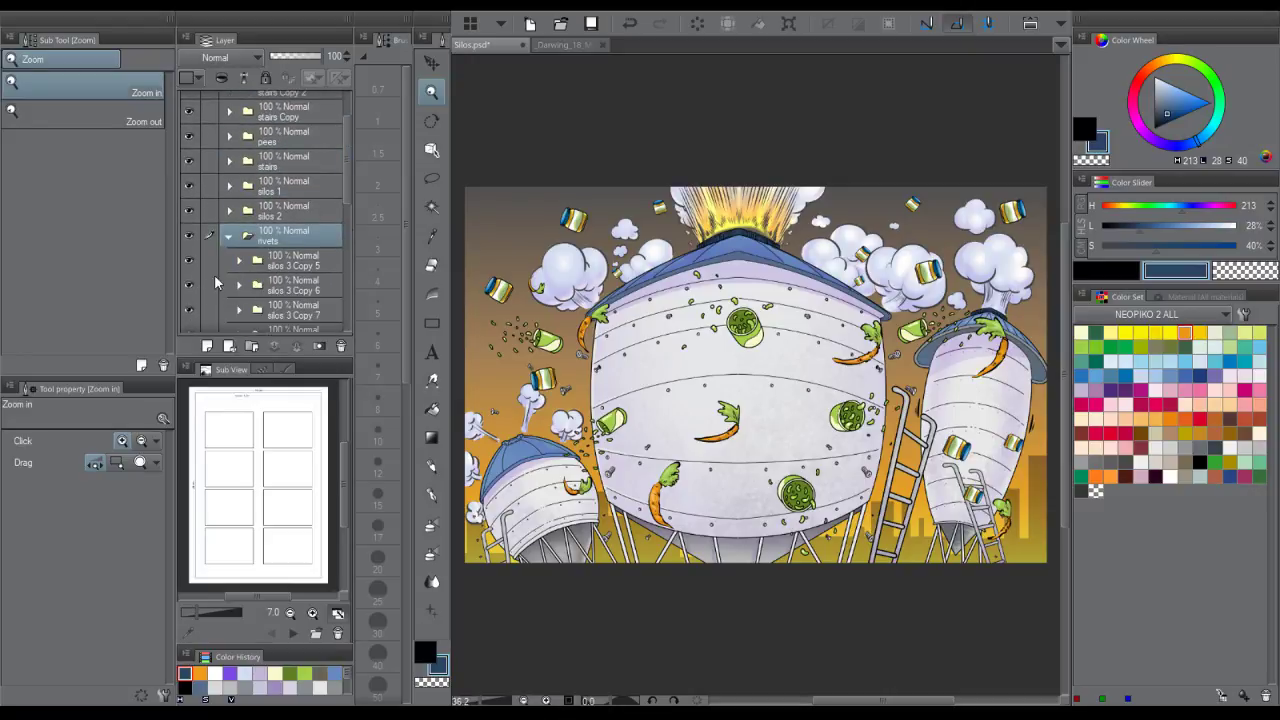
{"action": "left_click", "coordinate": [272, 264]}
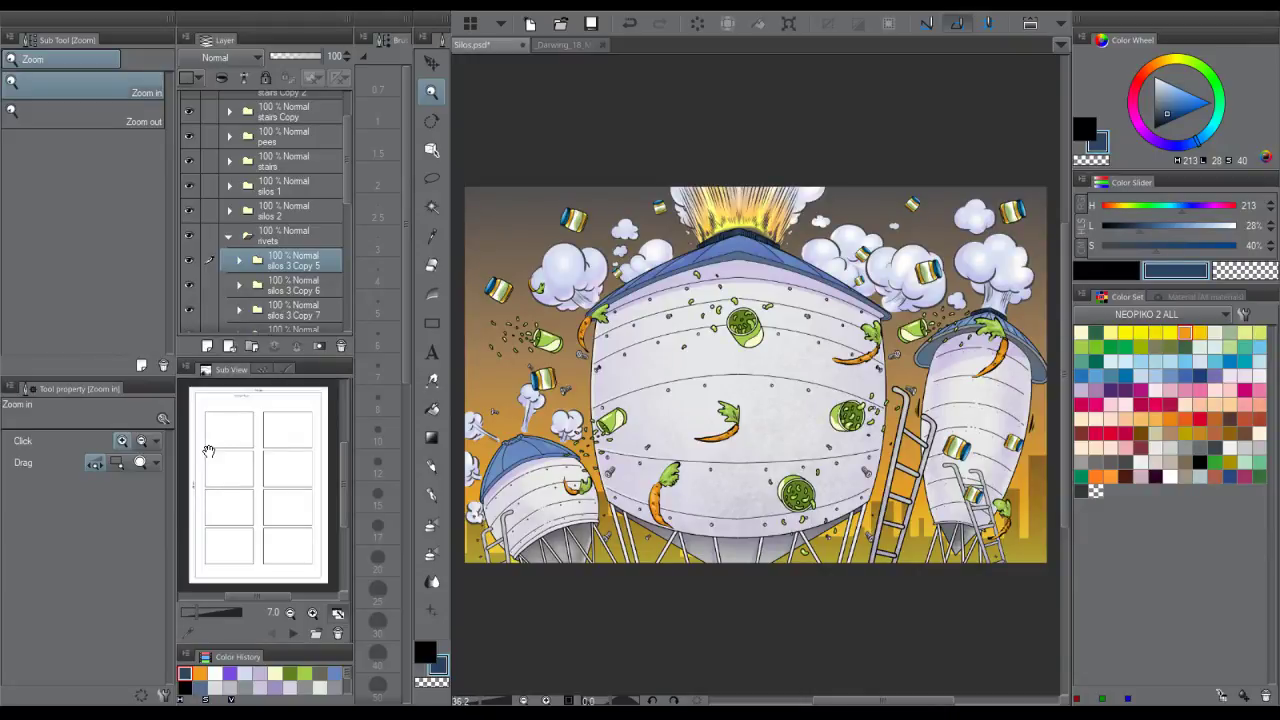
{"action": "left_click", "coordinate": [229, 236]}
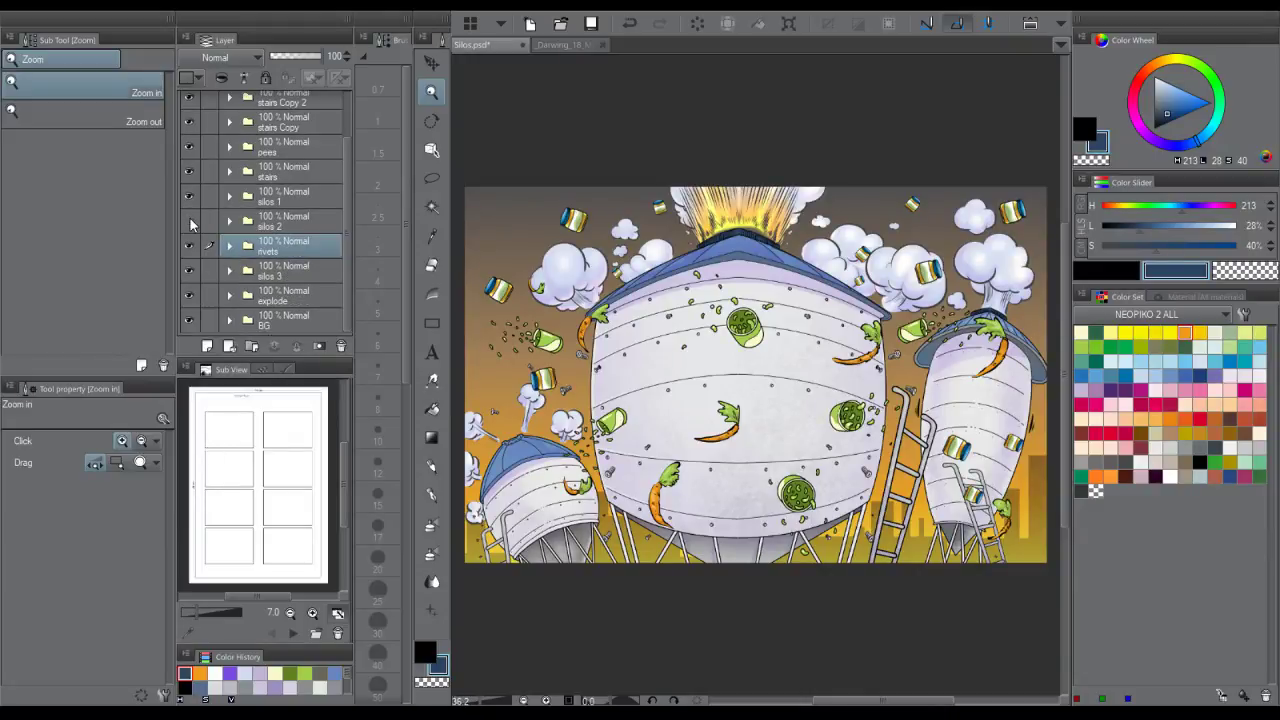
- Check the silos 2 folder by toggling its line art, its Layer 23 shading and the whole collapsed folder
{"action": "left_click", "coordinate": [229, 221]}
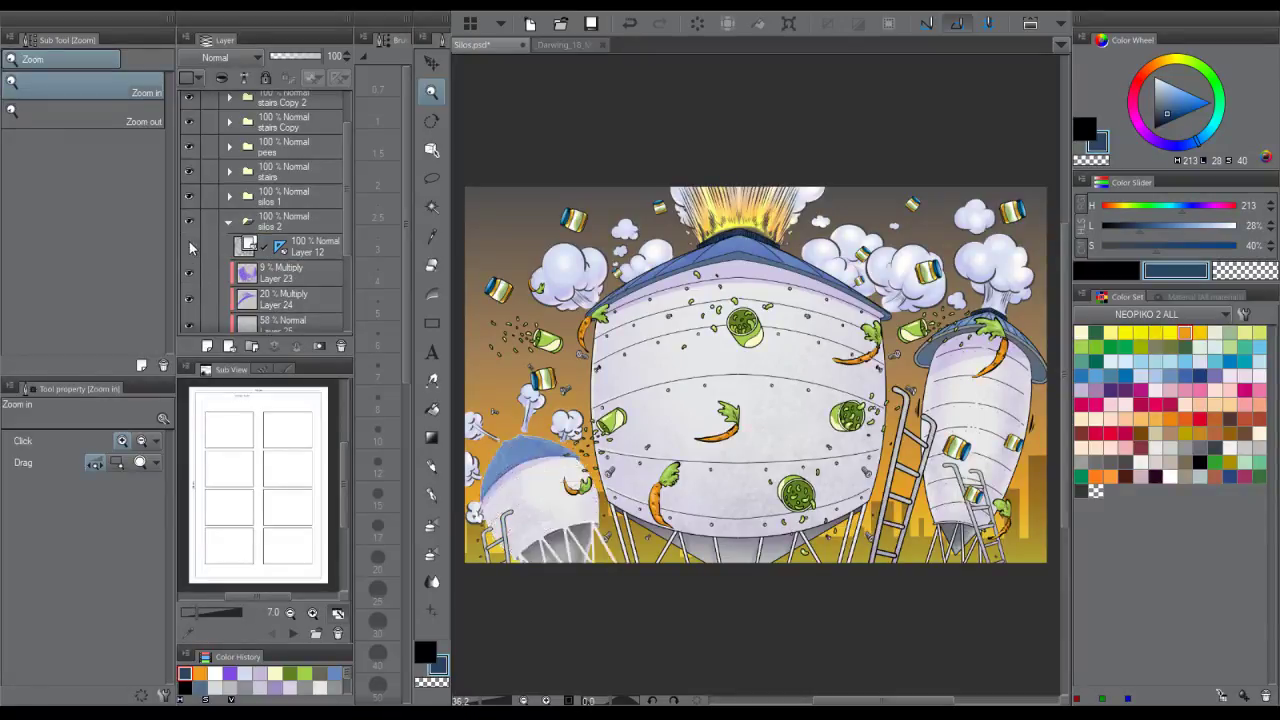
{"action": "left_click", "coordinate": [191, 247]}
{"action": "left_click", "coordinate": [190, 274]}
{"action": "left_click", "coordinate": [190, 274]}
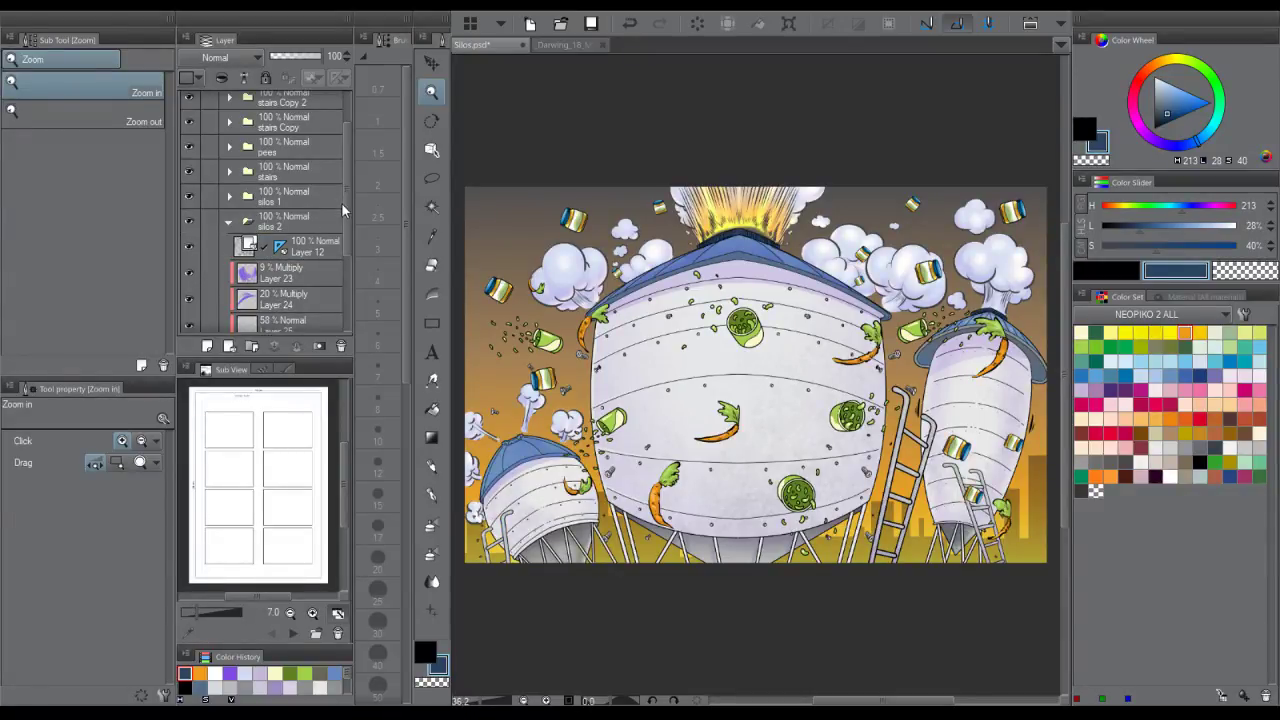
{"action": "left_click", "coordinate": [330, 197]}
{"action": "left_click", "coordinate": [229, 222]}
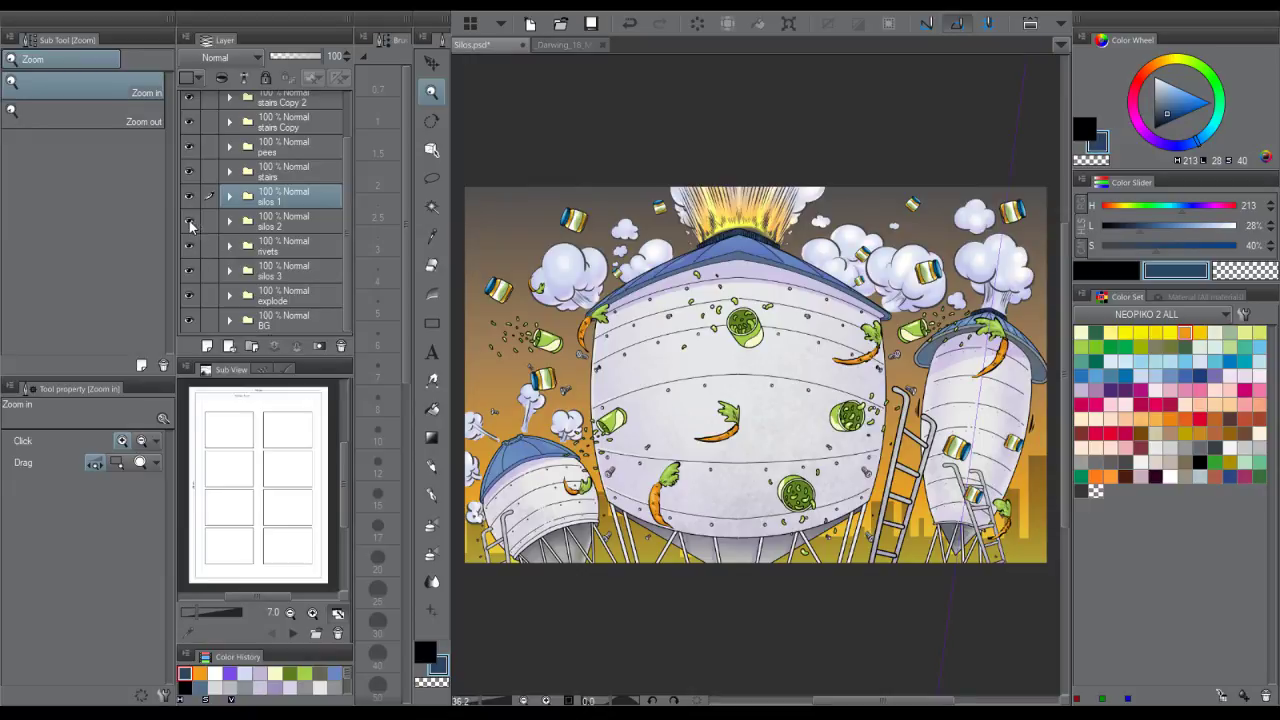
{"action": "left_click", "coordinate": [189, 221]}
{"action": "left_click", "coordinate": [190, 221]}
{"action": "left_click", "coordinate": [190, 221]}
{"action": "left_click", "coordinate": [190, 221]}
- Expand the silos 1 folder and compare the silo with shading Layers 19, 21 and 20 shown and hidden
{"action": "left_click", "coordinate": [230, 196]}
{"action": "scroll", "coordinate": [240, 197], "scroll_direction": "down", "scroll_amount": 2}
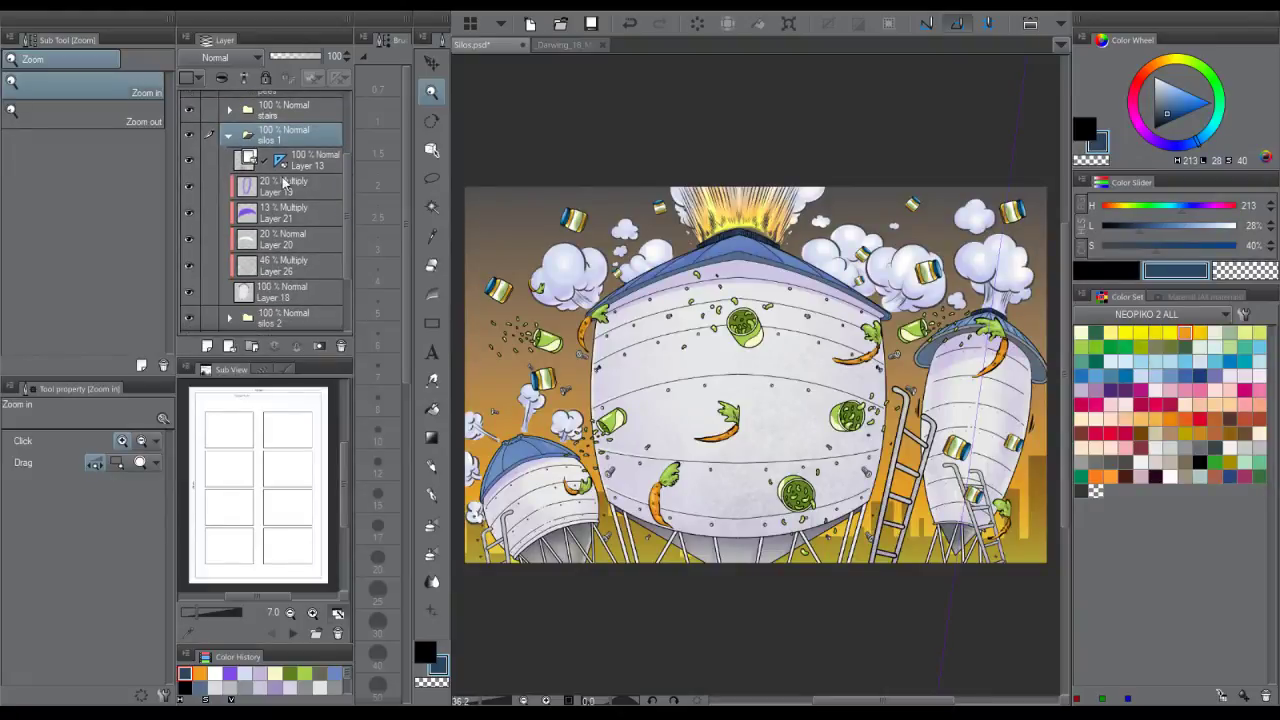
{"action": "left_click", "coordinate": [189, 212]}
{"action": "left_click", "coordinate": [192, 187]}
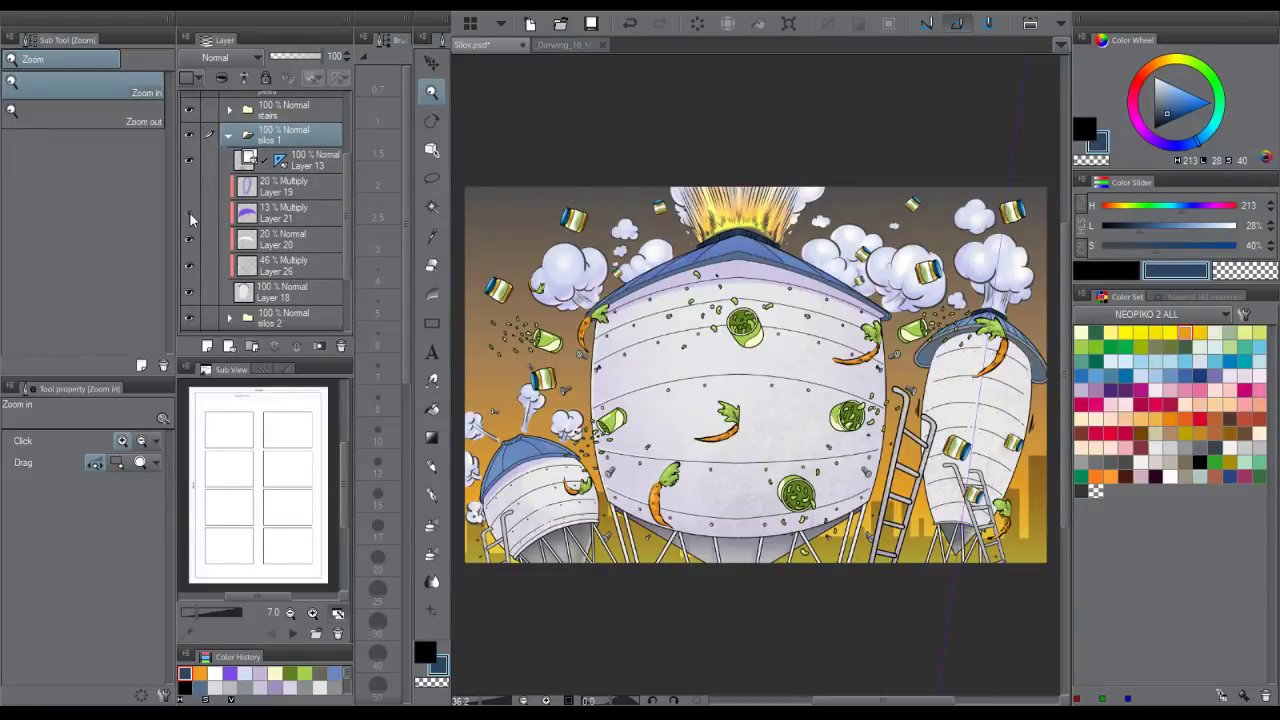
{"action": "left_click", "coordinate": [189, 212]}
{"action": "left_click", "coordinate": [192, 187]}
{"action": "left_click", "coordinate": [190, 240]}
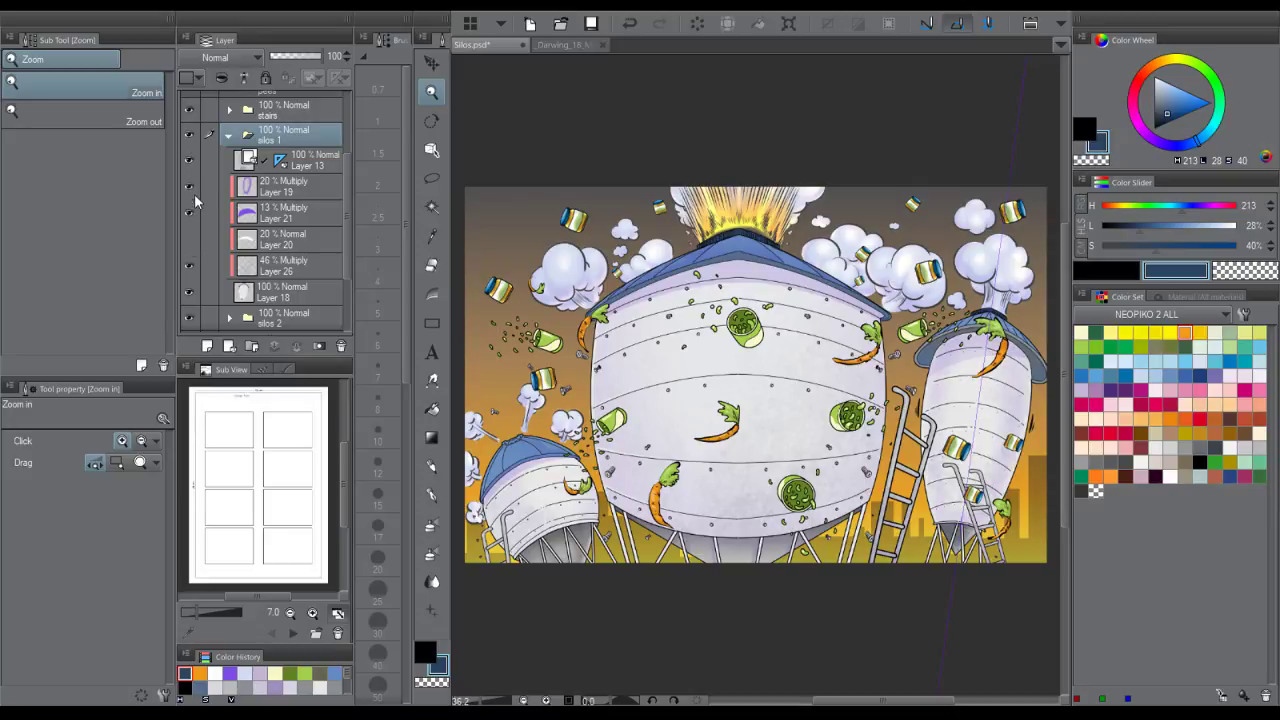
{"action": "left_click", "coordinate": [190, 190]}
{"action": "left_click", "coordinate": [190, 215]}
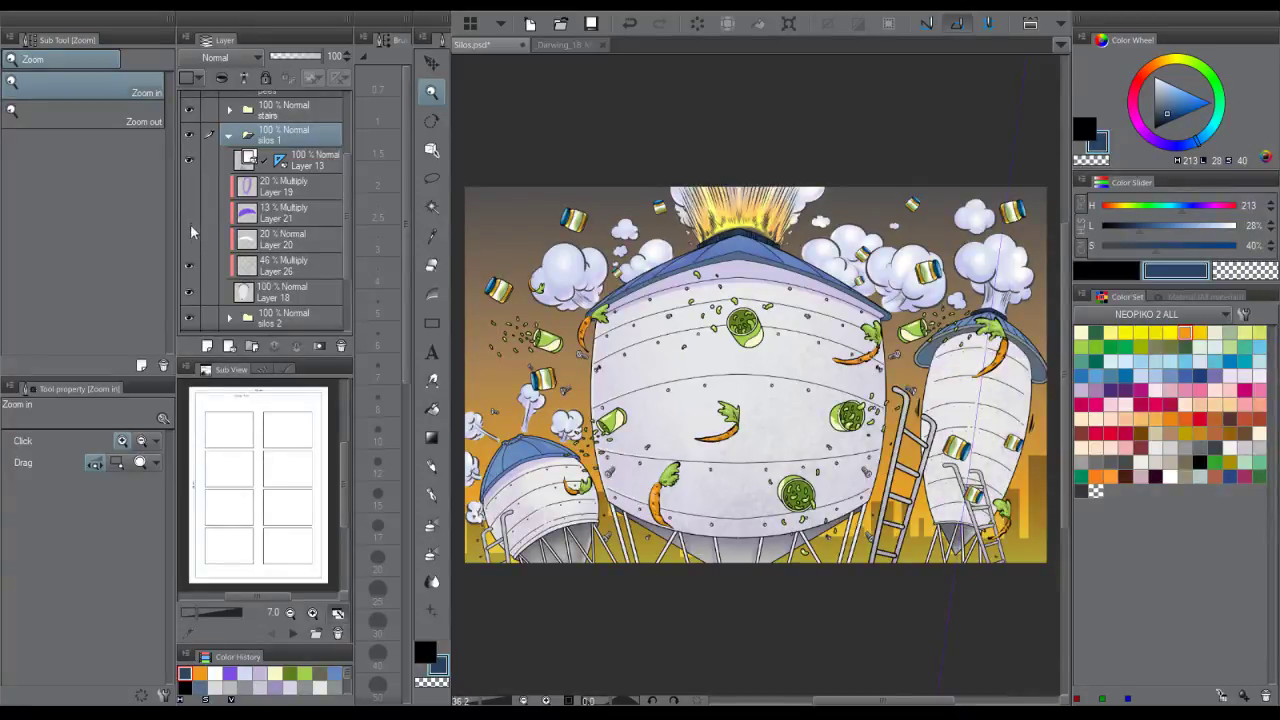
- Check the silos 1 base colour on Layer 18, show all its shading layers again and collapse the folder
{"action": "left_click", "coordinate": [187, 289]}
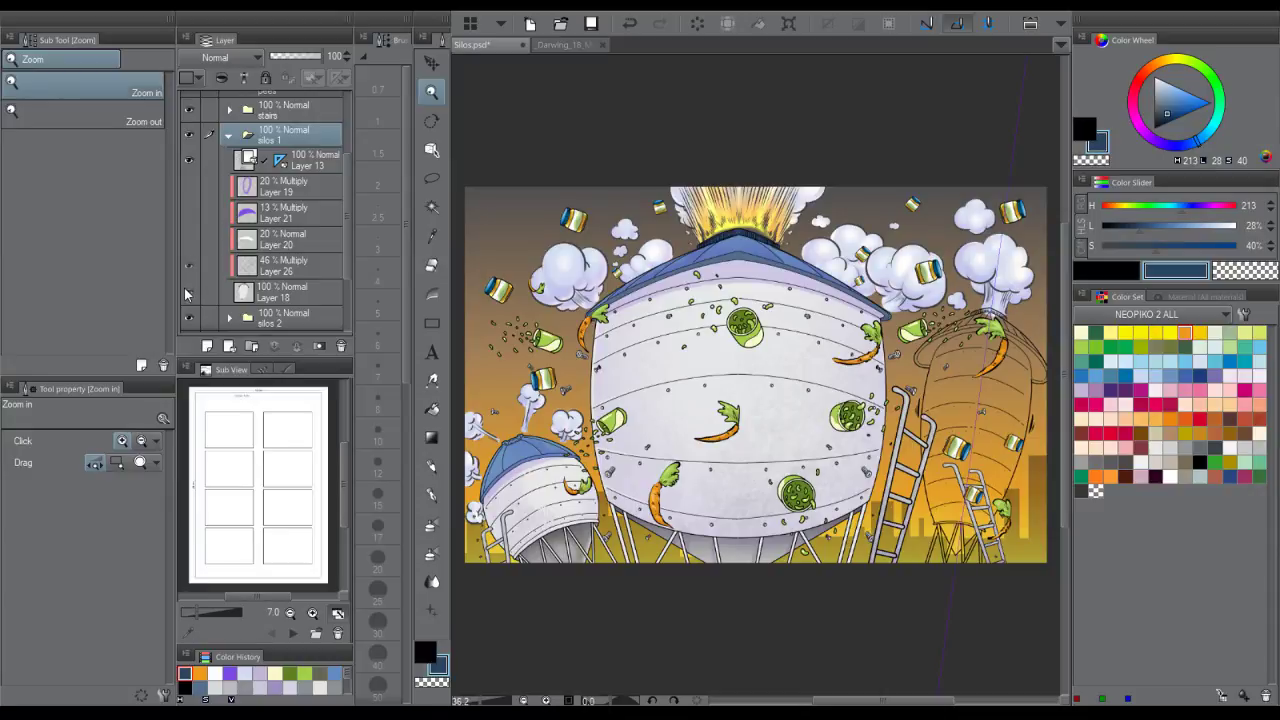
{"action": "left_click_drag", "start_coordinate": [186, 293], "coordinate": [194, 212]}
{"action": "left_click", "coordinate": [191, 188]}
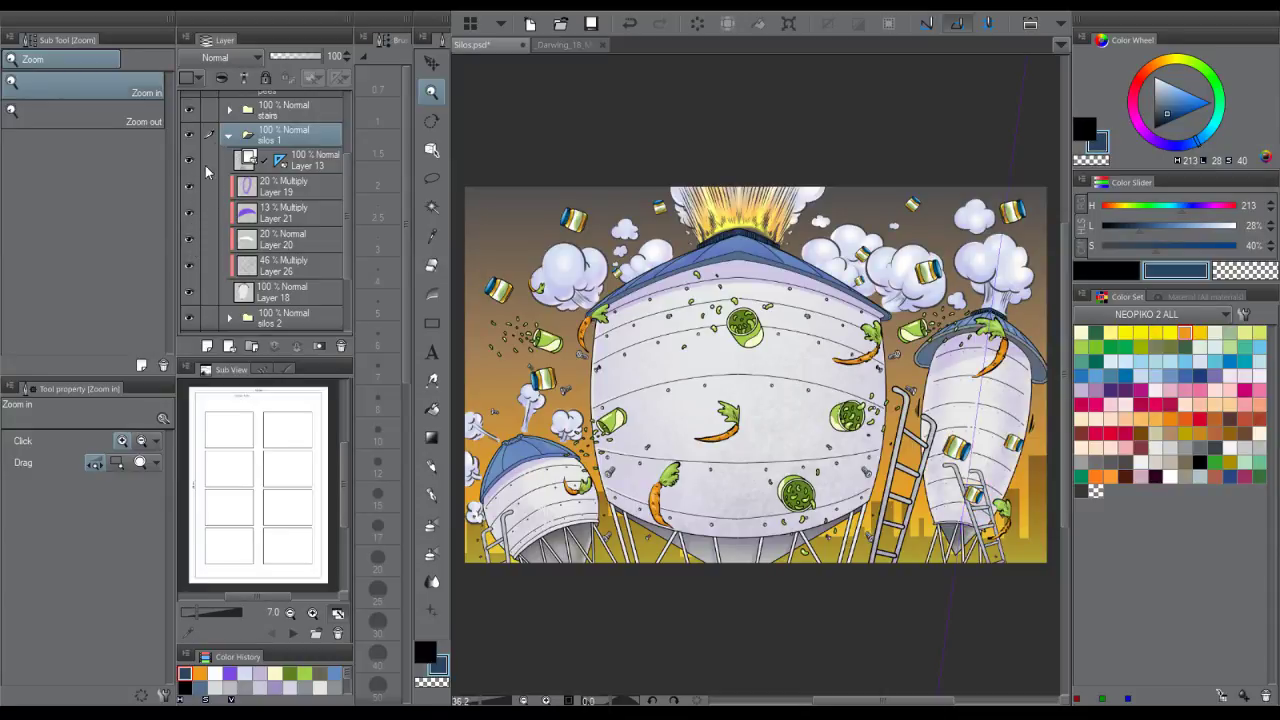
{"action": "left_click", "coordinate": [190, 262]}
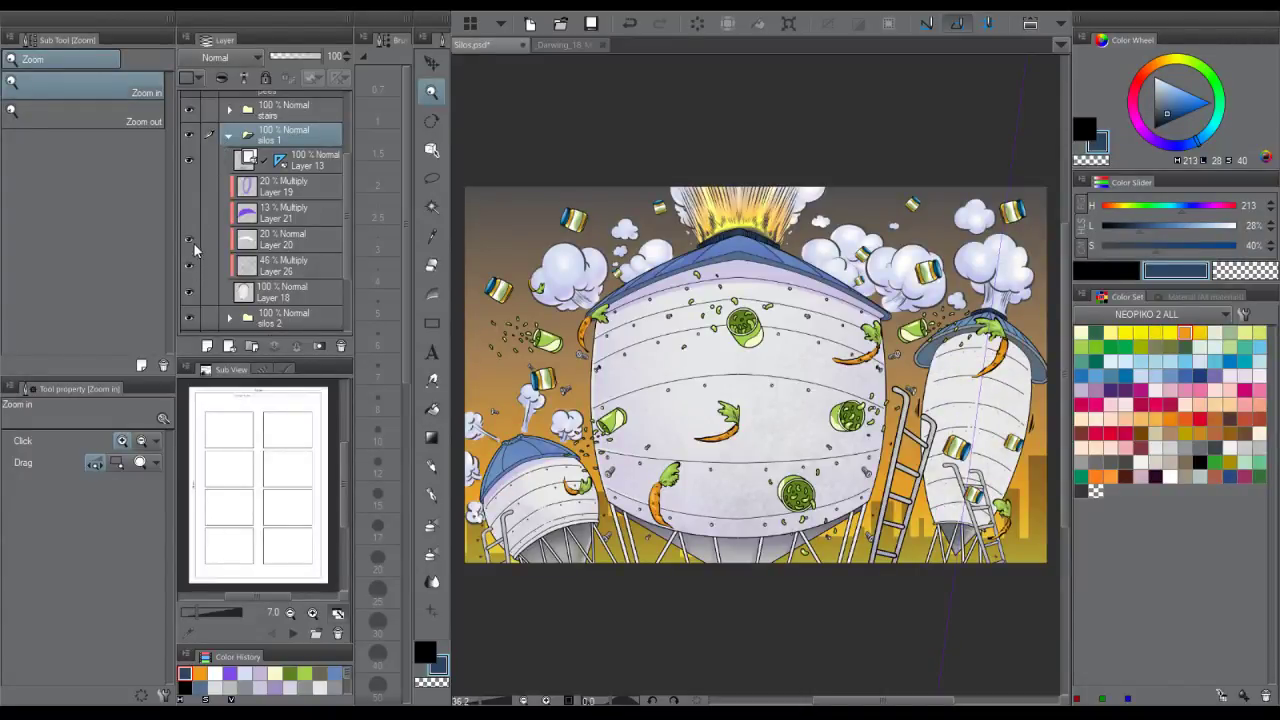
{"action": "left_click", "coordinate": [194, 214]}
{"action": "left_click", "coordinate": [229, 135]}
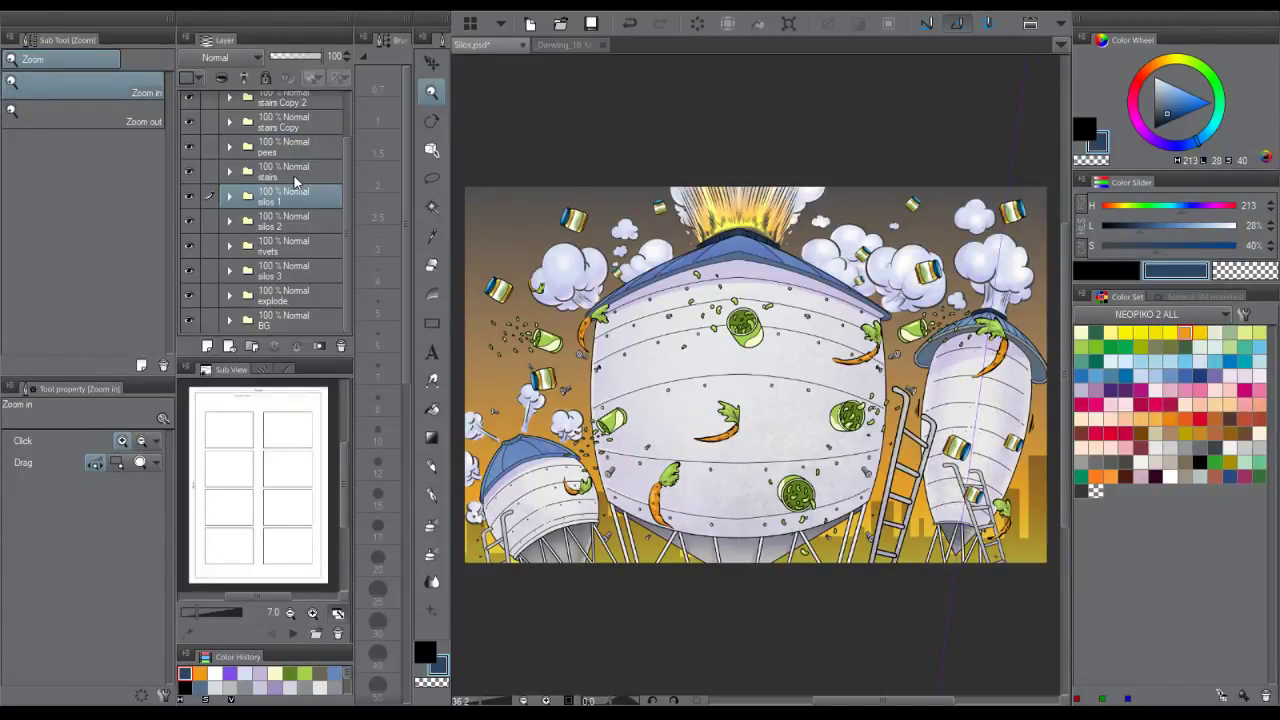
- Rename the stairs Copy folder as stairs 1 and the stairs Copy 2 folder as stairs 2
{"action": "left_click_drag", "start_coordinate": [345, 150], "coordinate": [352, 78]}
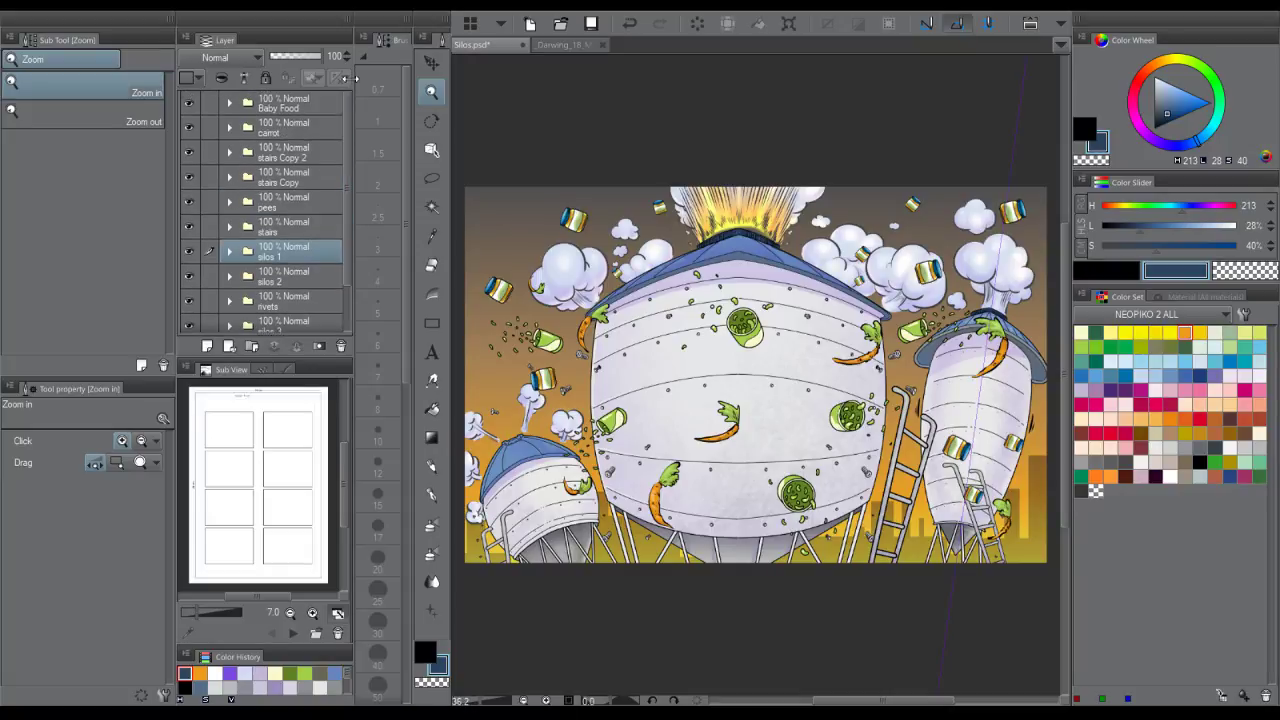
{"action": "left_click", "coordinate": [189, 177]}
{"action": "left_click", "coordinate": [189, 177]}
{"action": "left_click", "coordinate": [292, 184]}
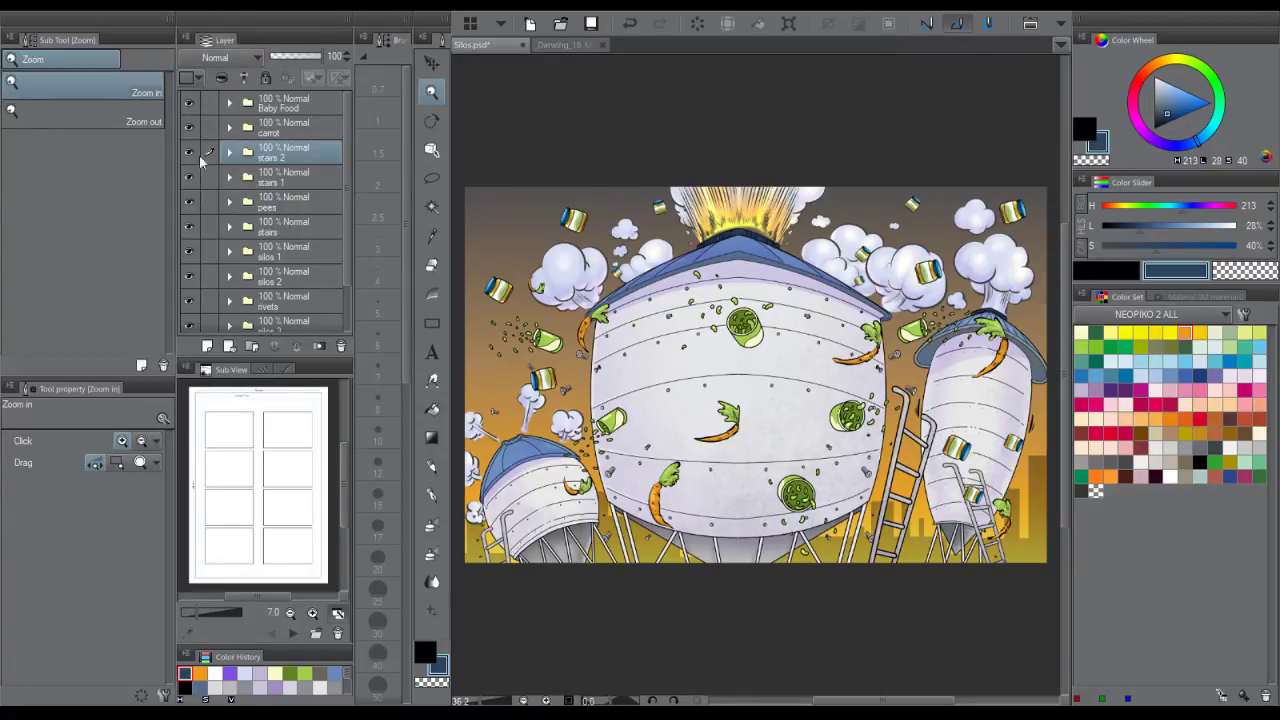
- Identify the large ladder's layer with the Object tool and rename its stairs folder as stairs 3
{"action": "left_click", "coordinate": [432, 150]}
{"action": "left_click_drag", "start_coordinate": [884, 428], "coordinate": [905, 410]}
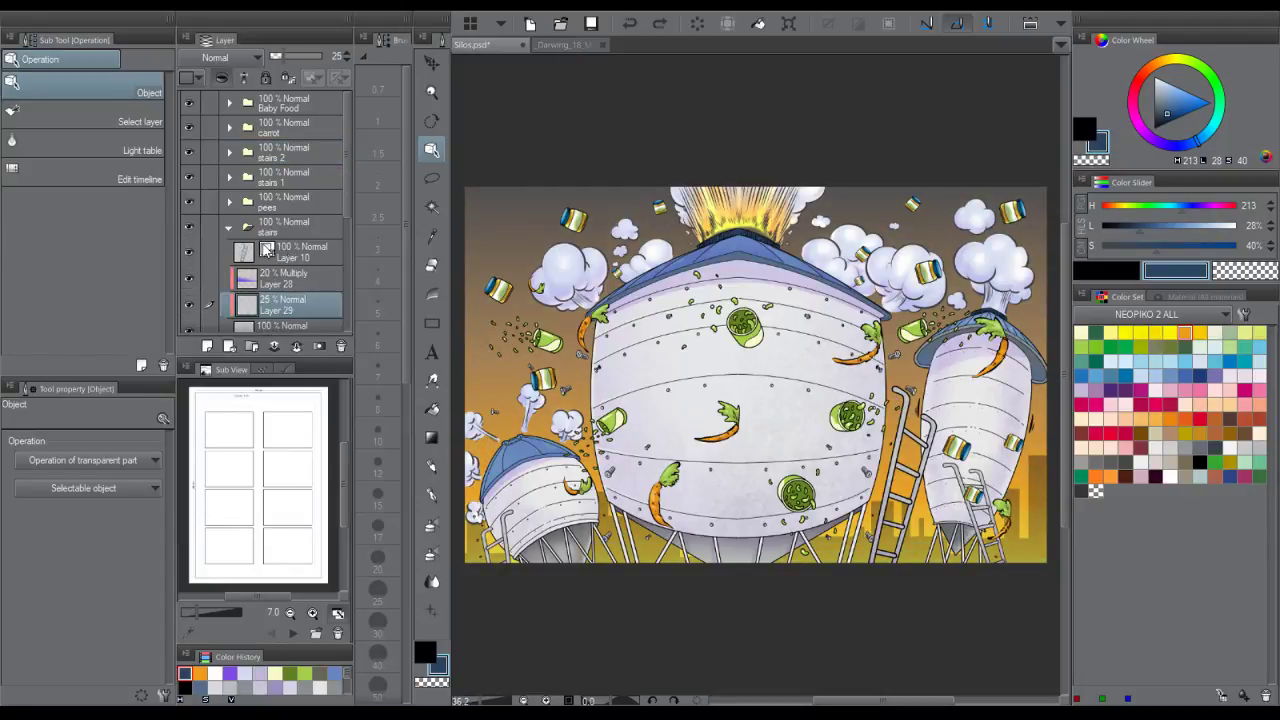
{"action": "left_click", "coordinate": [253, 219]}
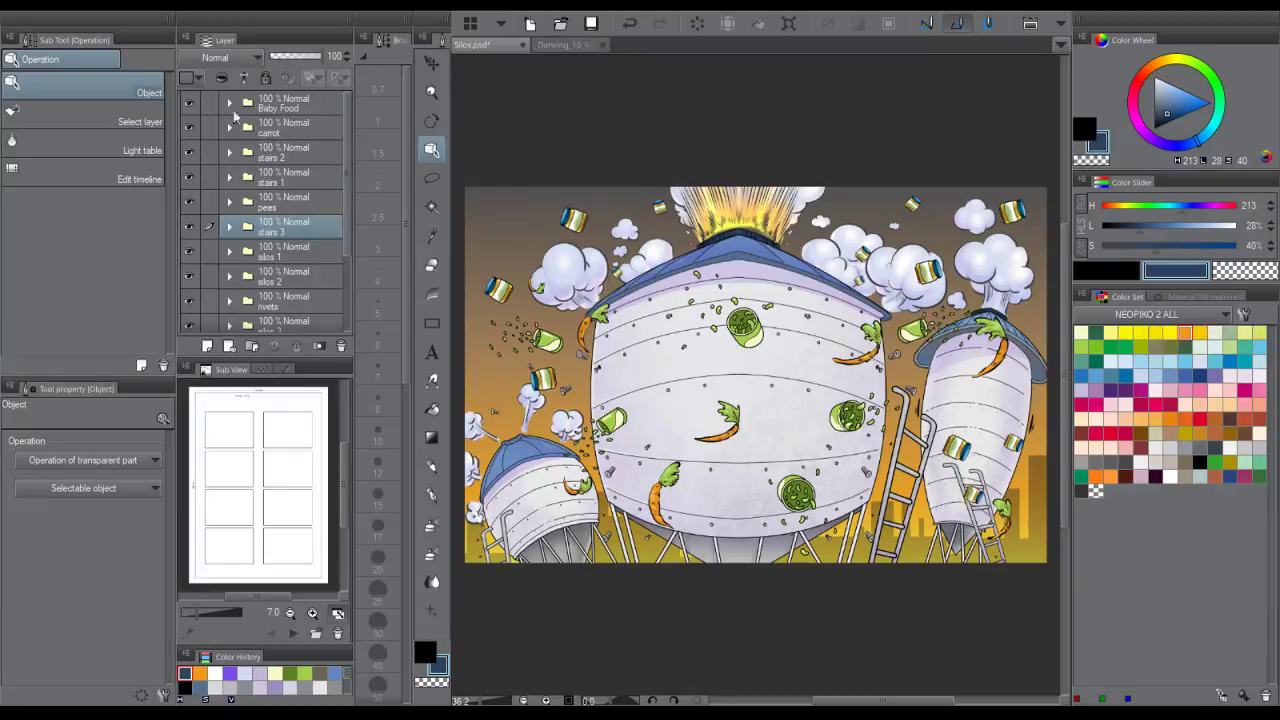
- Rename the Baby Food folder as Baby Foods and expand it to show its can layers
{"action": "left_click", "coordinate": [229, 104]}
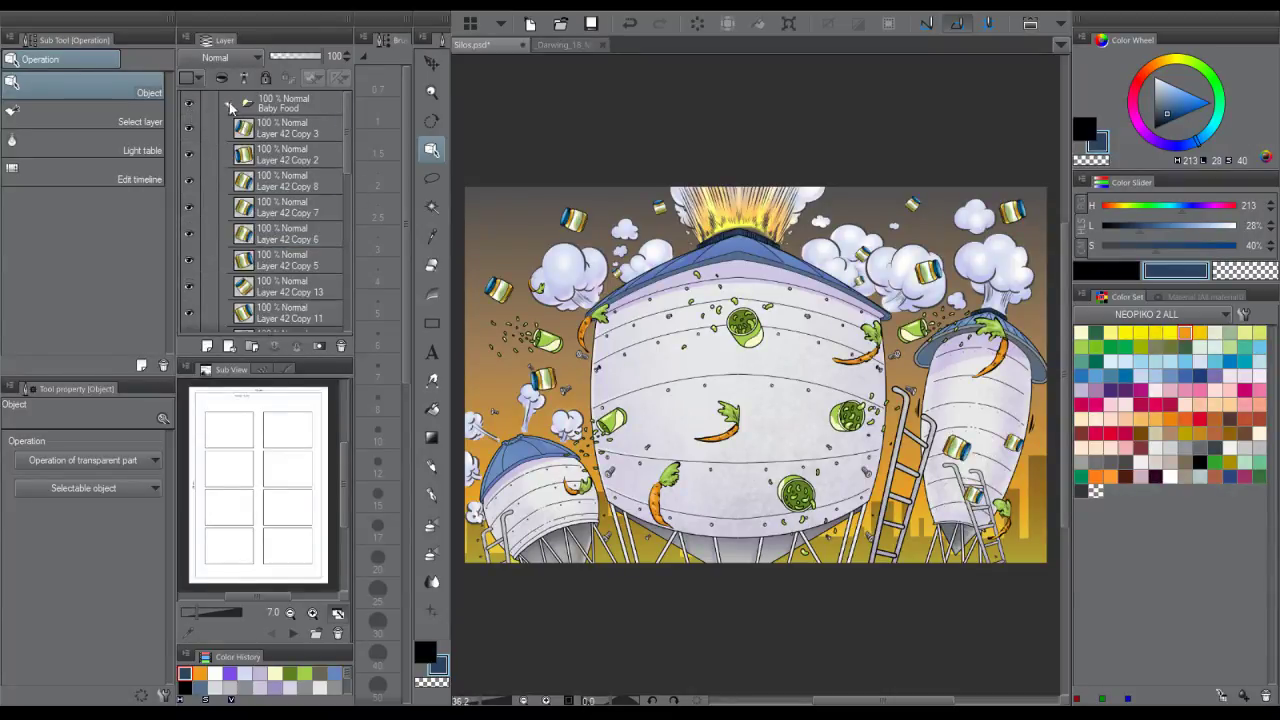
{"action": "left_click", "coordinate": [229, 104]}
{"action": "left_click", "coordinate": [291, 106]}
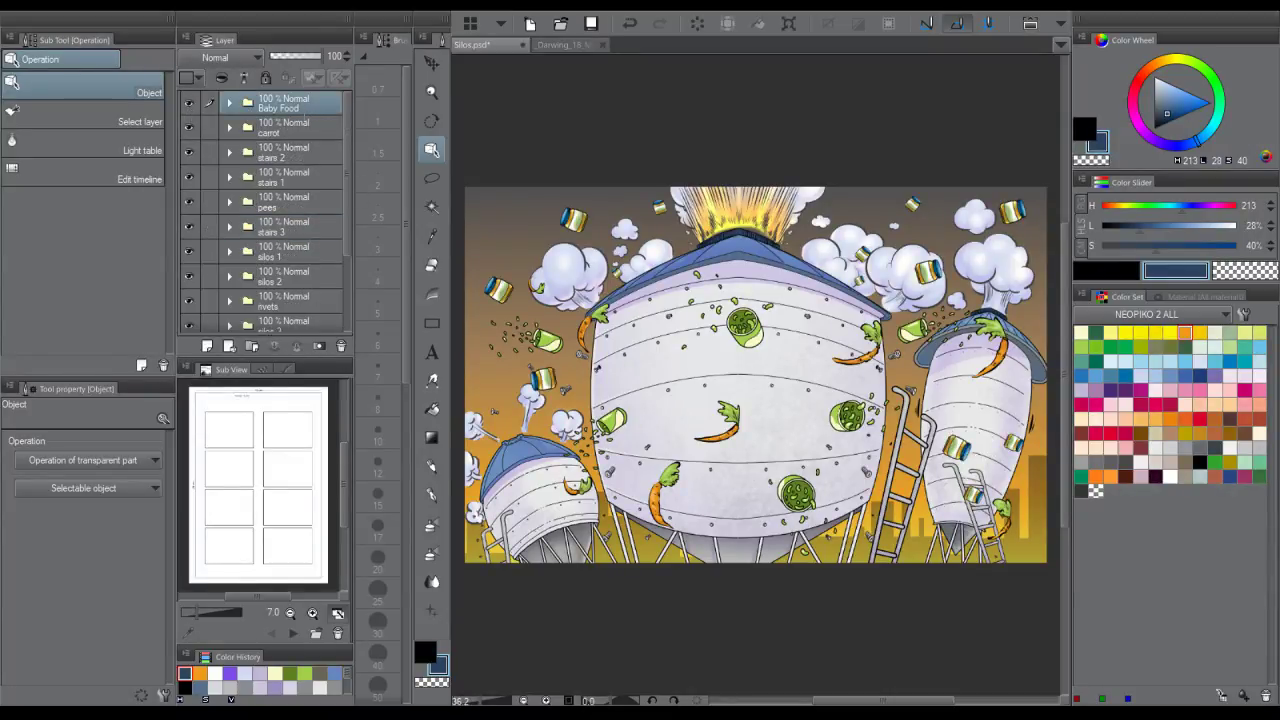
{"action": "left_click", "coordinate": [229, 104]}
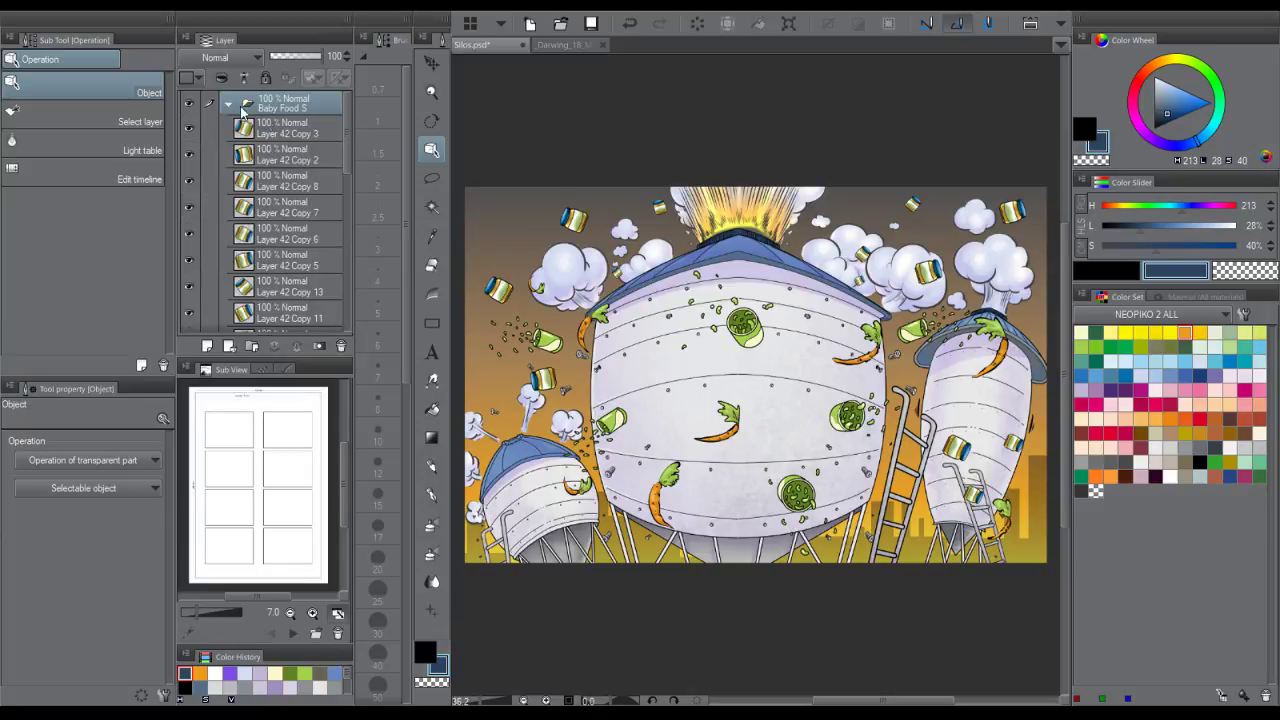
{"action": "left_click", "coordinate": [291, 124]}
{"action": "scroll", "coordinate": [290, 200], "scroll_direction": "down", "scroll_amount": 2}
{"action": "scroll", "coordinate": [290, 200], "scroll_direction": "up", "scroll_amount": 2}
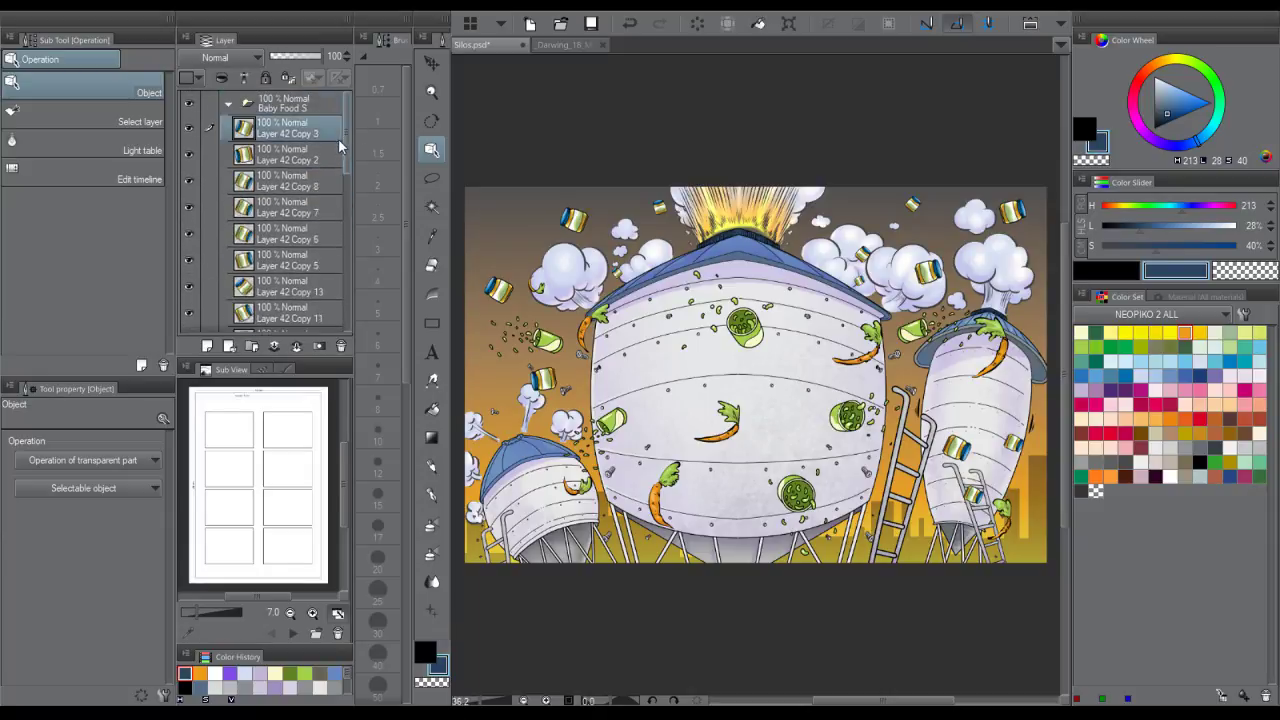
{"action": "left_click", "coordinate": [290, 109]}
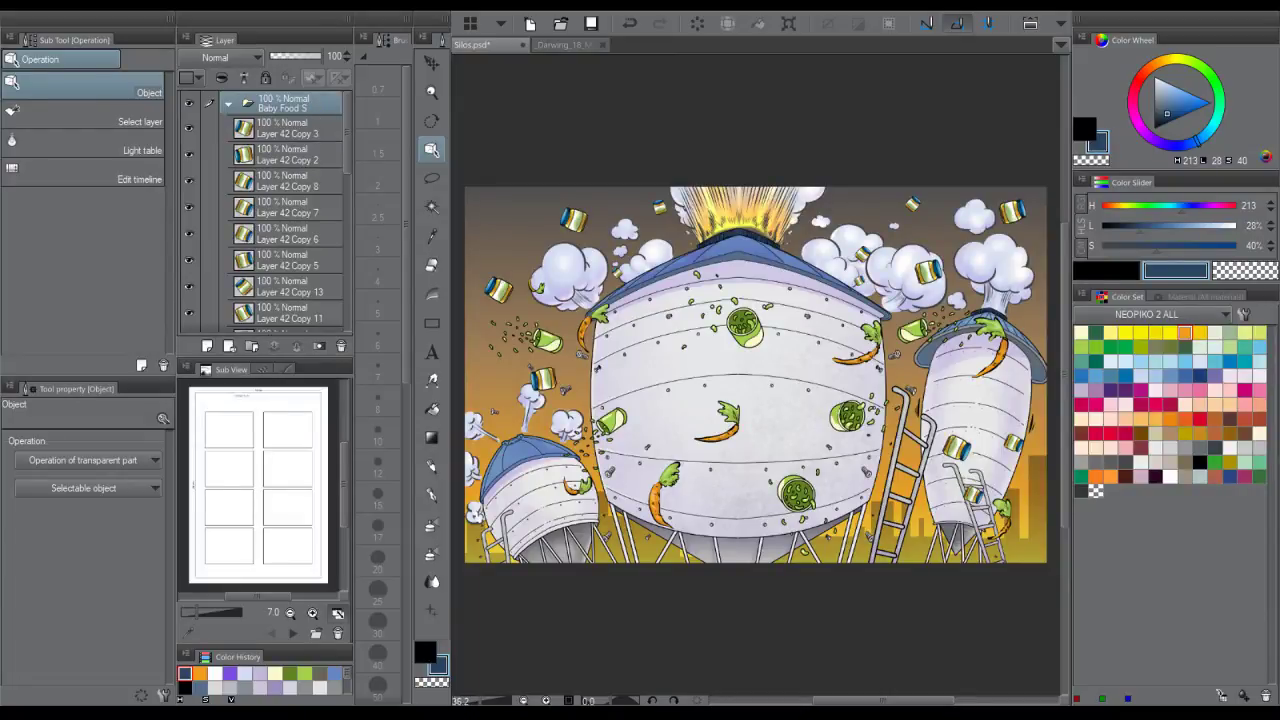
{"action": "key", "text": "Return"}
- Rename the upper can layers, including Layer 42 Copy 8, Copy 7, Copy 6 and Copy 5, as Baby Foods
{"action": "left_click", "coordinate": [298, 189]}
{"action": "double_click", "coordinate": [298, 212]}
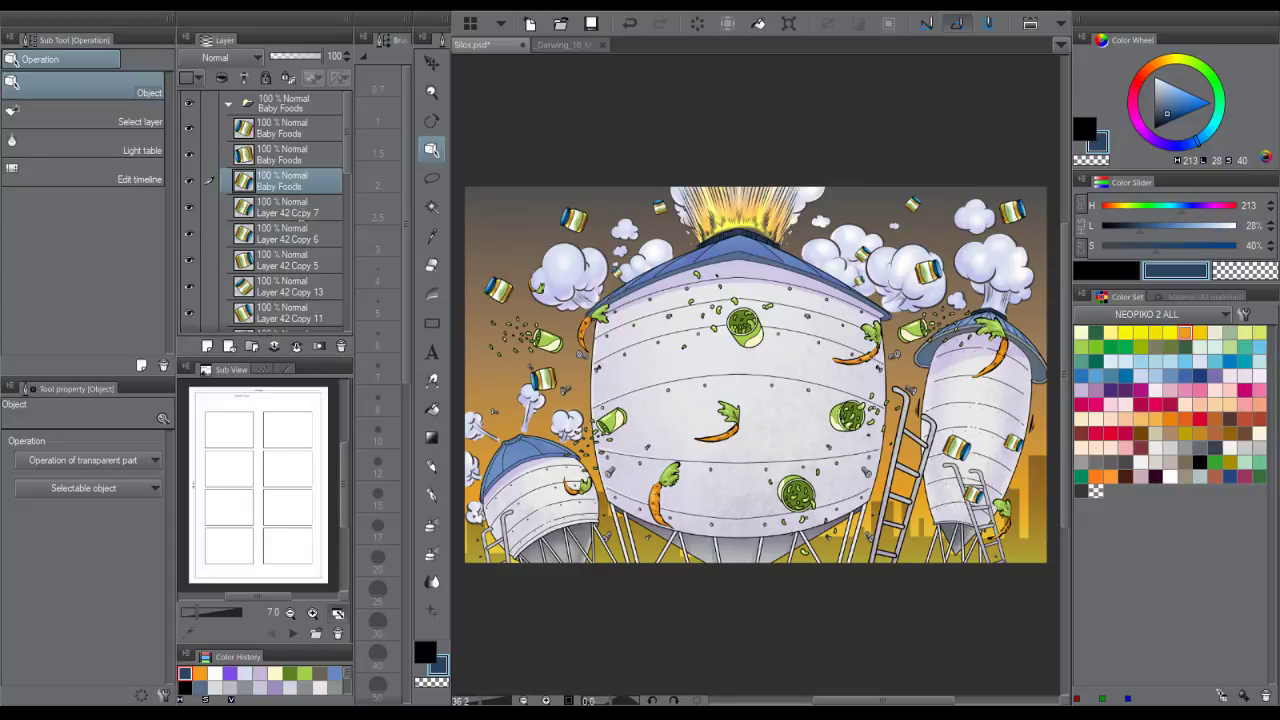
{"action": "type", "text": "Baby Foods"}
{"action": "double_click", "coordinate": [302, 239]}
{"action": "type", "text": "Baby Foods"}
{"action": "double_click", "coordinate": [298, 269]}
- Rename the remaining can layers, including Layer 42 Copy 11, Copy 12, Copy 10 and Copy 9, as Baby Foods
{"action": "scroll", "coordinate": [345, 172], "scroll_direction": "down", "scroll_amount": 3}
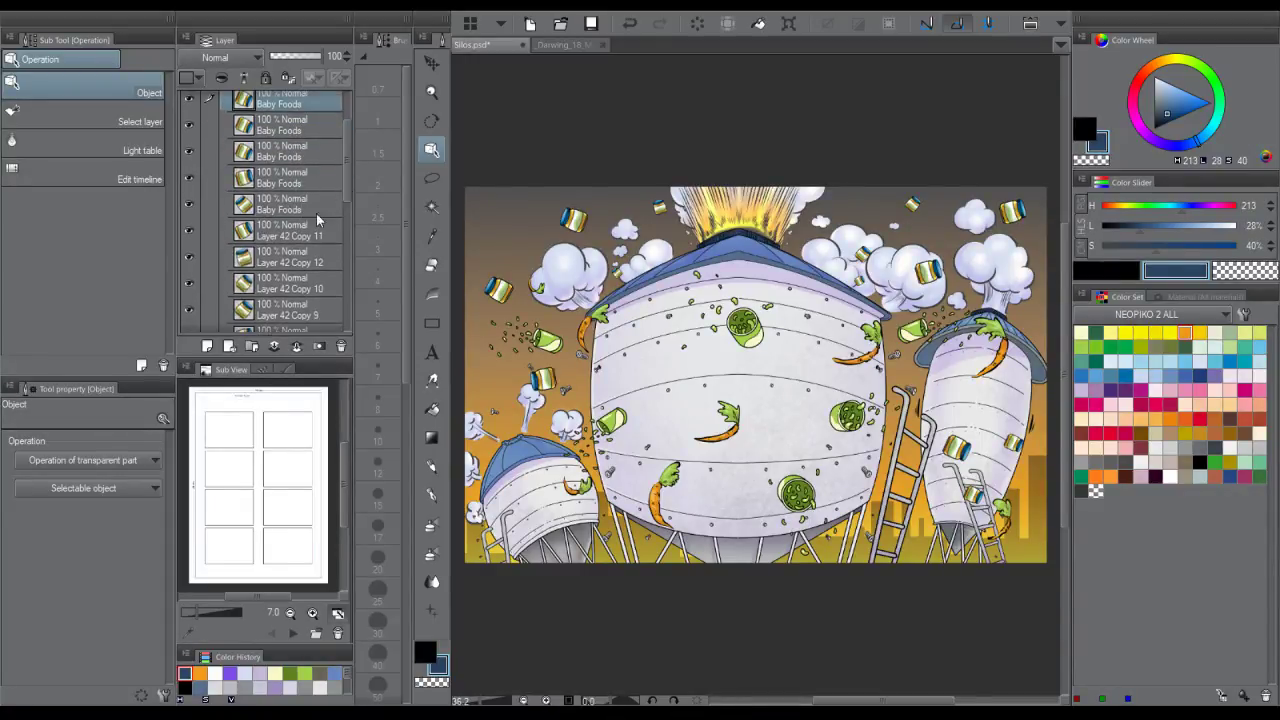
{"action": "left_click", "coordinate": [298, 240]}
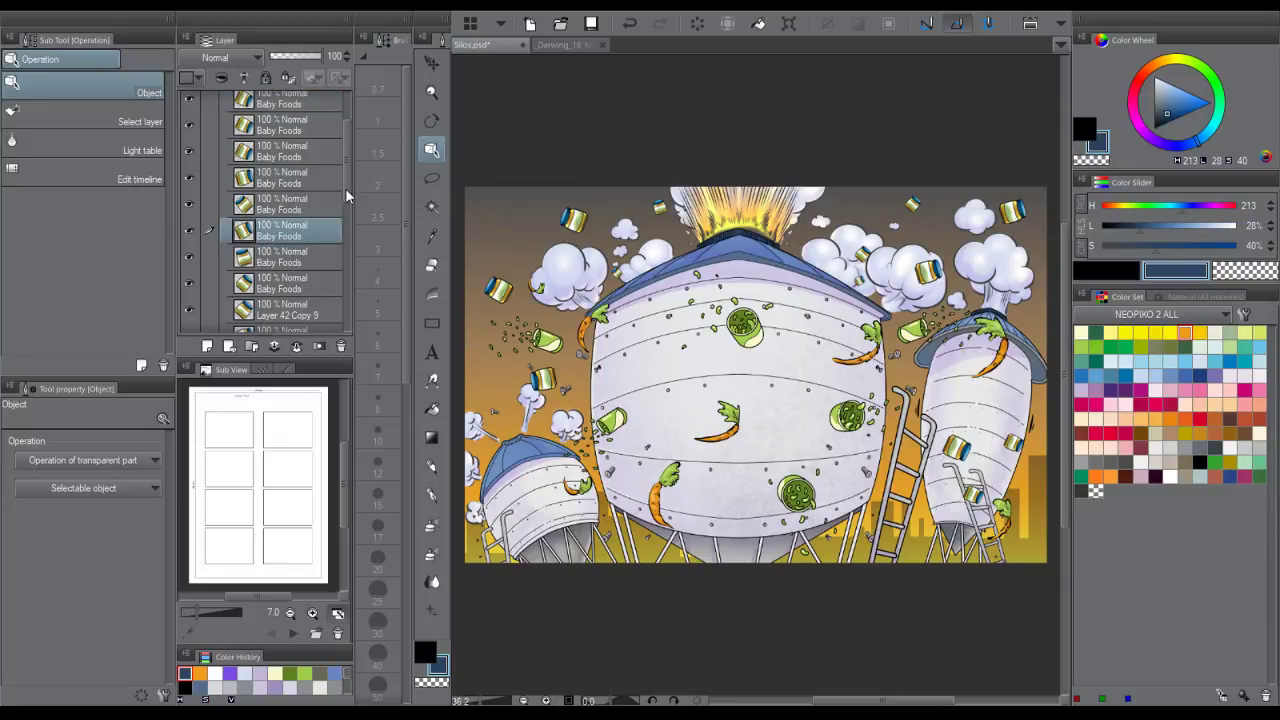
{"action": "scroll", "coordinate": [344, 205], "scroll_direction": "down", "scroll_amount": 5}
{"action": "scroll", "coordinate": [343, 196], "scroll_direction": "up", "scroll_amount": 4}
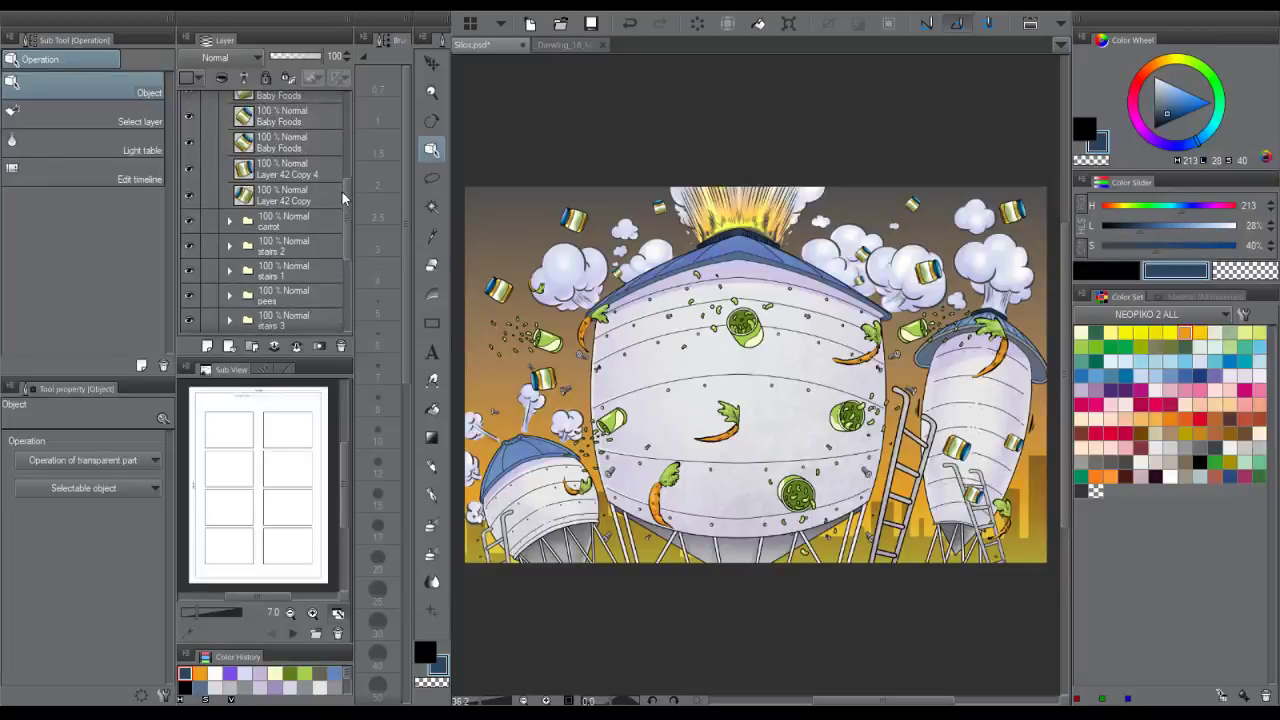
{"action": "left_click", "coordinate": [301, 180]}
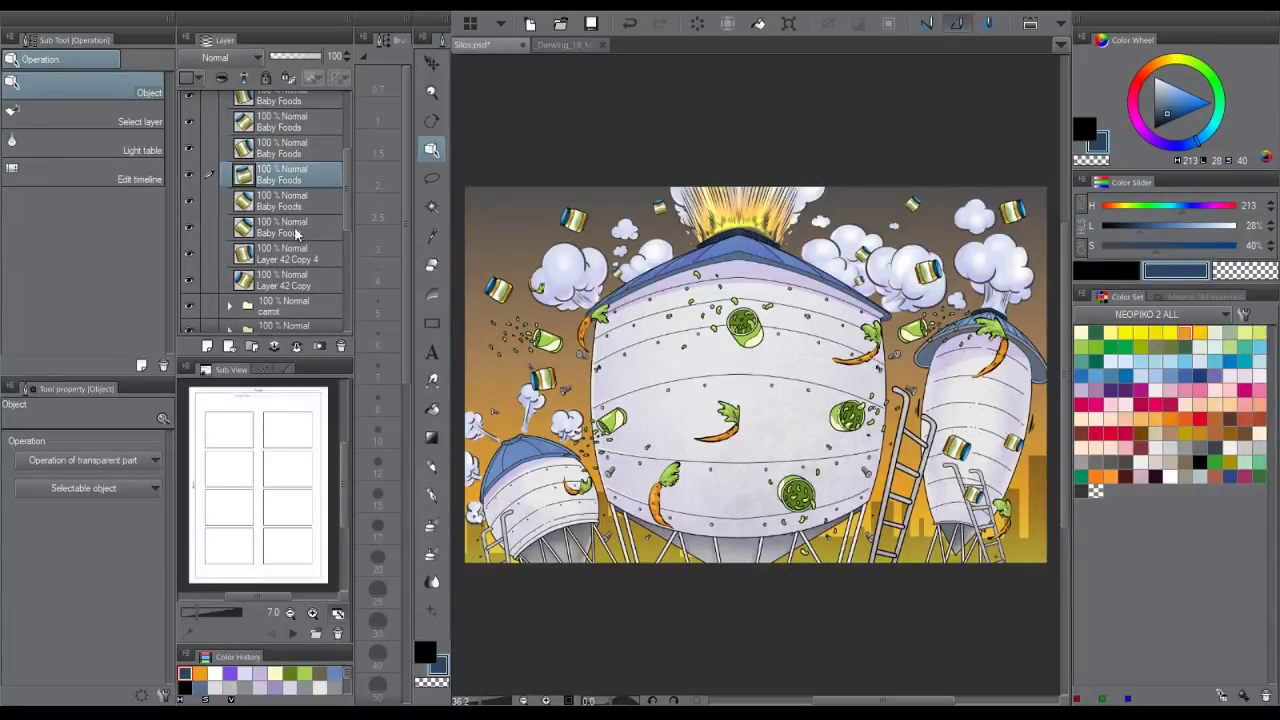
{"action": "left_click", "coordinate": [296, 230]}
{"action": "left_click", "coordinate": [308, 262]}
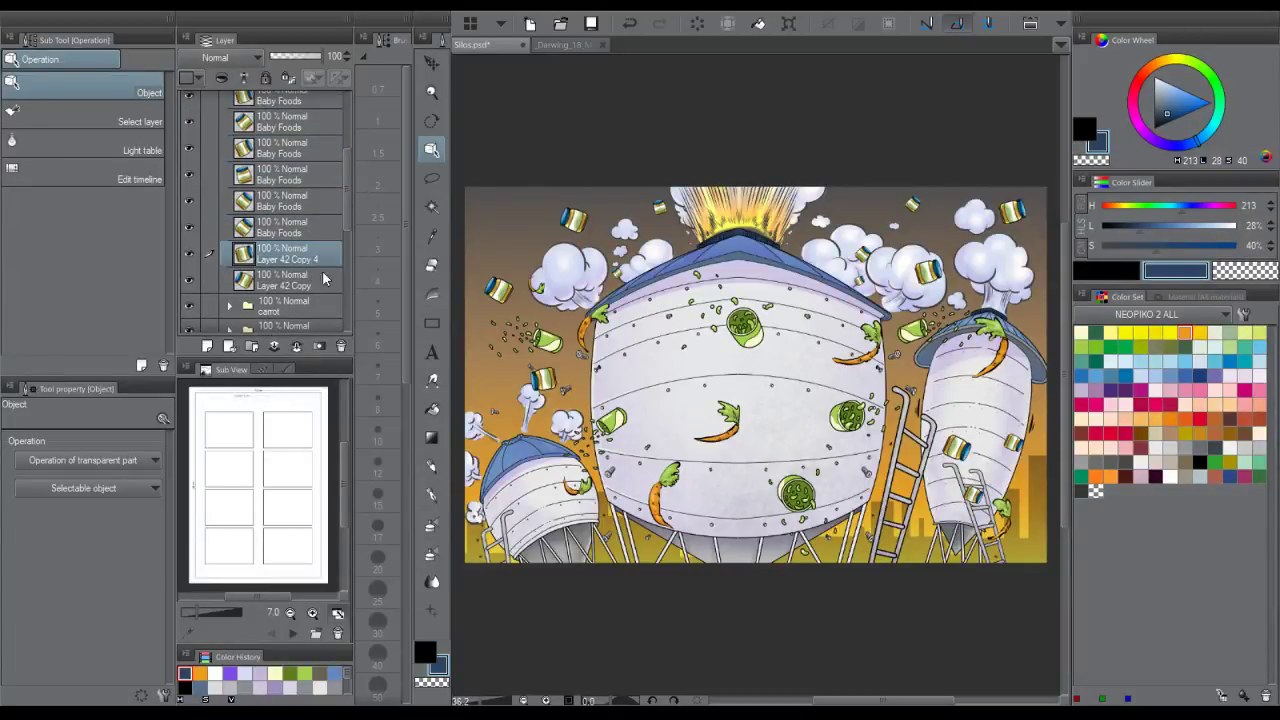
- Collapse the Baby Foods folder, check it by toggling its visibility, and inspect the layers inside the carrot folder
{"action": "scroll", "coordinate": [245, 107], "scroll_direction": "up", "scroll_amount": 5}
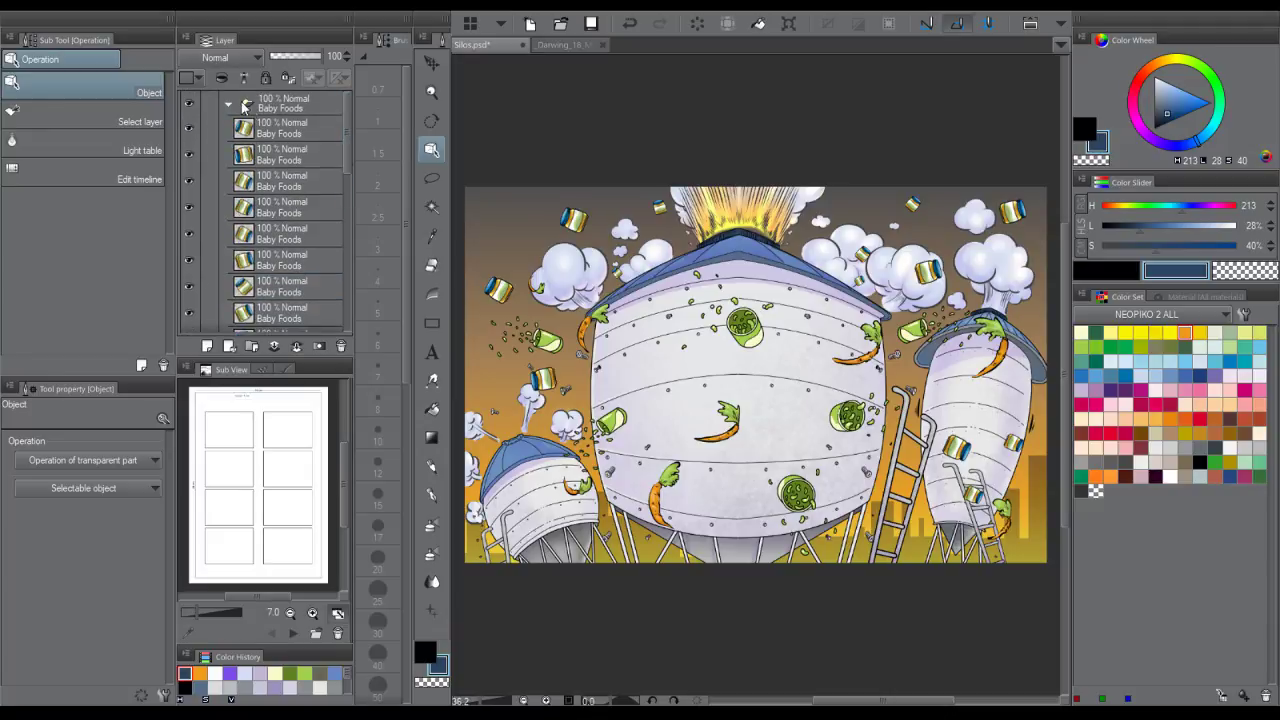
{"action": "left_click", "coordinate": [230, 104]}
{"action": "left_click", "coordinate": [188, 103]}
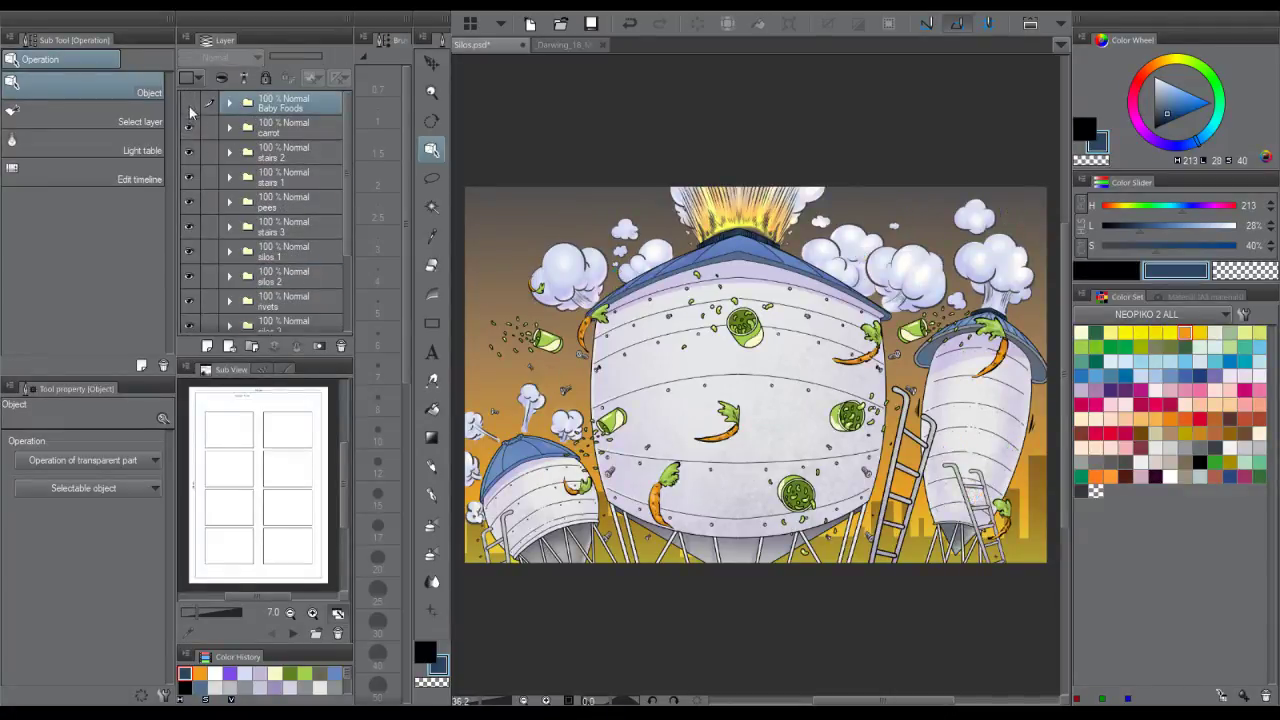
{"action": "left_click", "coordinate": [188, 103]}
{"action": "left_click", "coordinate": [229, 127]}
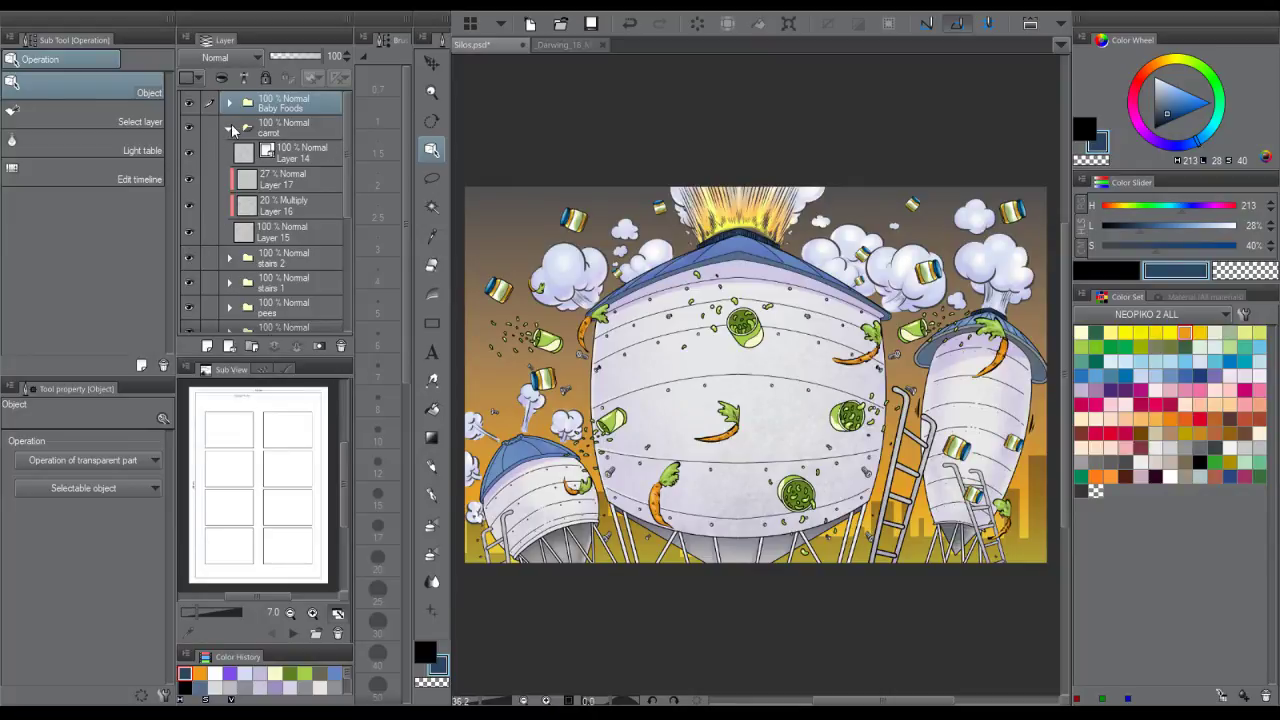
{"action": "left_click", "coordinate": [230, 128]}
- Cut the carrot near the large silo's upper right edge out of the carrot folder and paste it as its own folder
{"action": "left_click", "coordinate": [279, 133]}
{"action": "left_click_drag", "start_coordinate": [644, 296], "coordinate": [592, 236]}
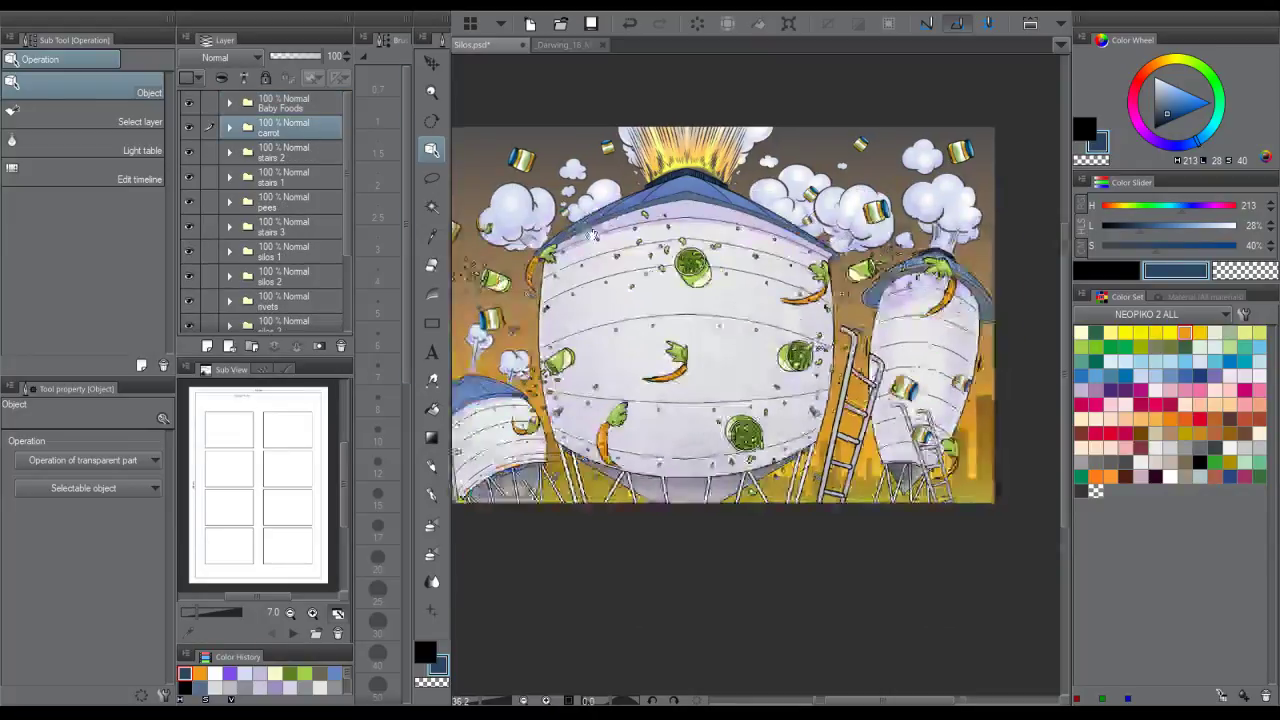
{"action": "key", "text": "m"}
{"action": "left_click_drag", "start_coordinate": [757, 250], "coordinate": [838, 330]}
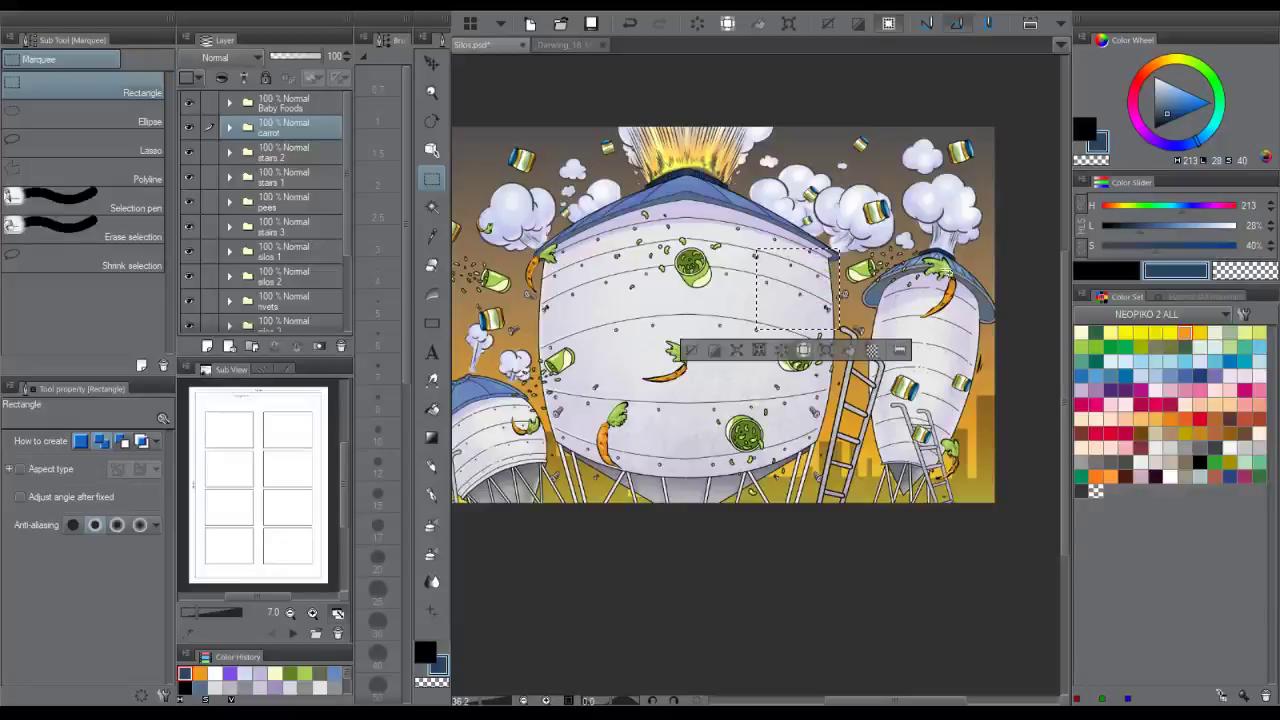
{"action": "key", "text": "ctrl+v"}
{"action": "key", "text": "ctrl+d"}
- Cut the carrot under the right silo's roof out of the carrot folder and paste it as a separate folder
{"action": "left_click", "coordinate": [317, 152]}
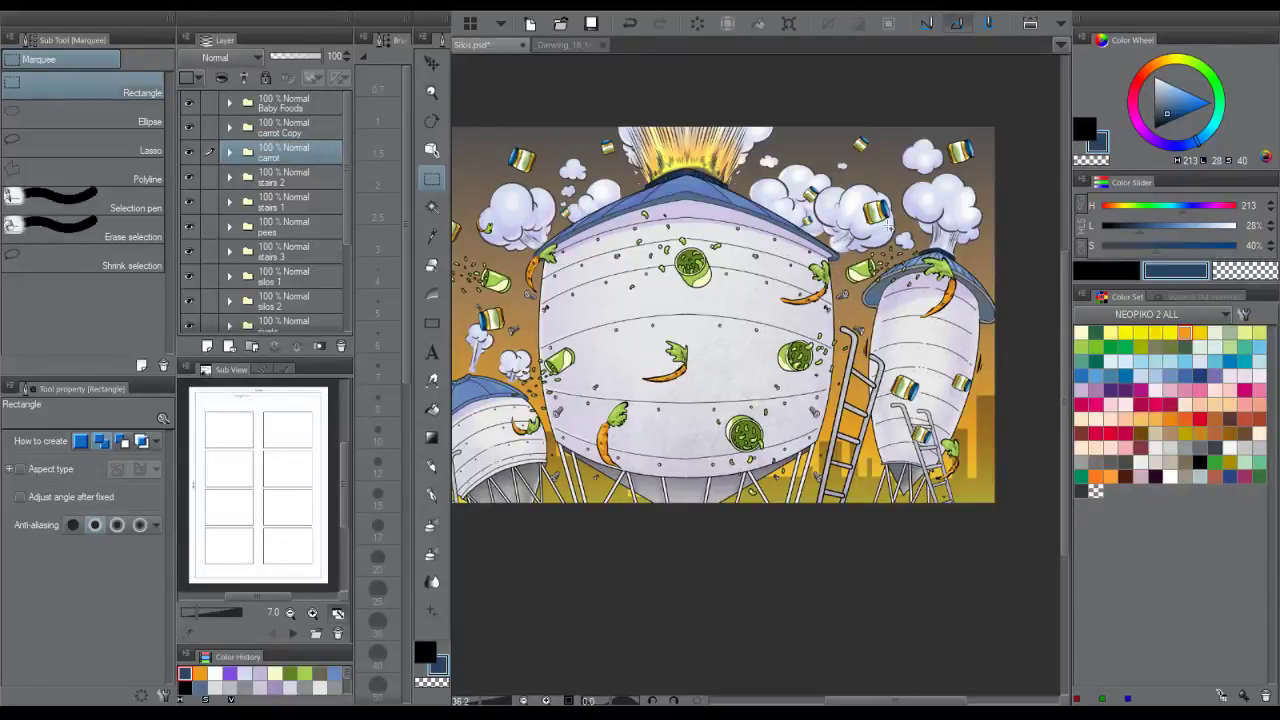
{"action": "left_click_drag", "start_coordinate": [904, 226], "coordinate": [981, 349]}
{"action": "key", "text": "ctrl+v"}
{"action": "key", "text": "ctrl+d"}
- Cut the carrot at the middle of the large silo out of the carrot folder and paste it as a separate folder
{"action": "left_click_drag", "start_coordinate": [632, 330], "coordinate": [722, 390]}
{"action": "left_click", "coordinate": [302, 128]}
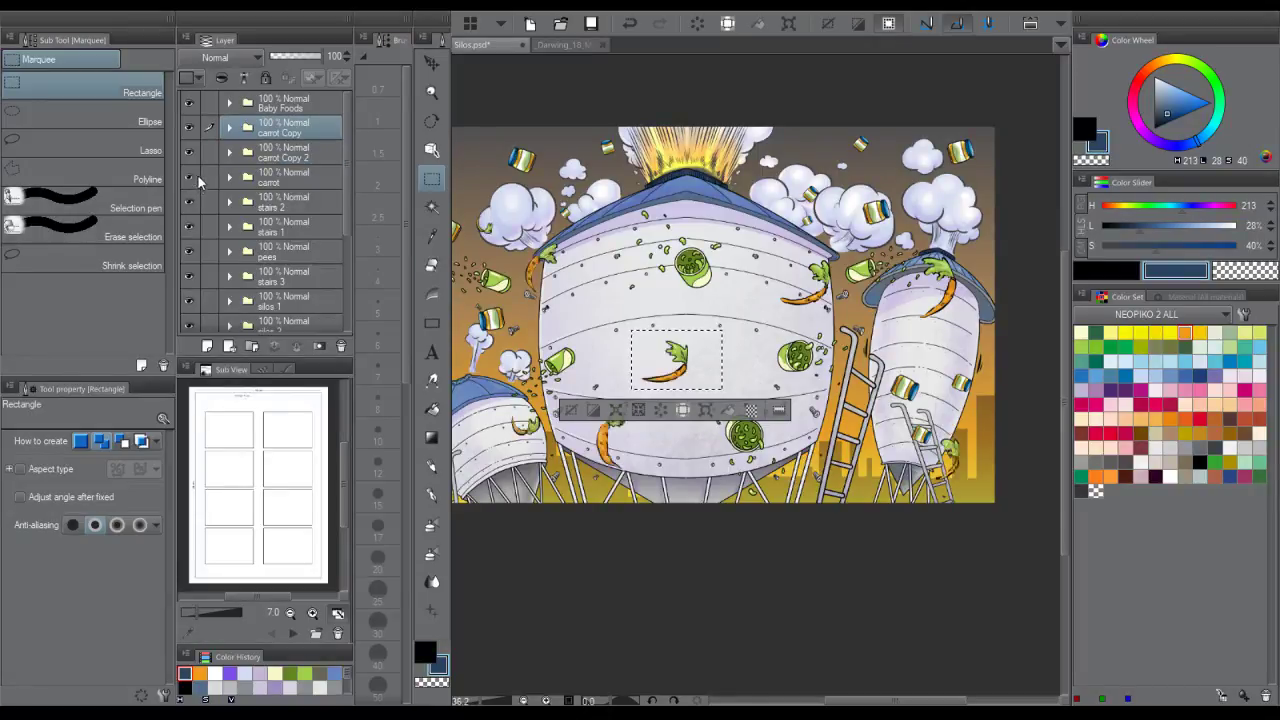
{"action": "left_click", "coordinate": [189, 177]}
{"action": "left_click", "coordinate": [189, 177]}
{"action": "left_click", "coordinate": [275, 182]}
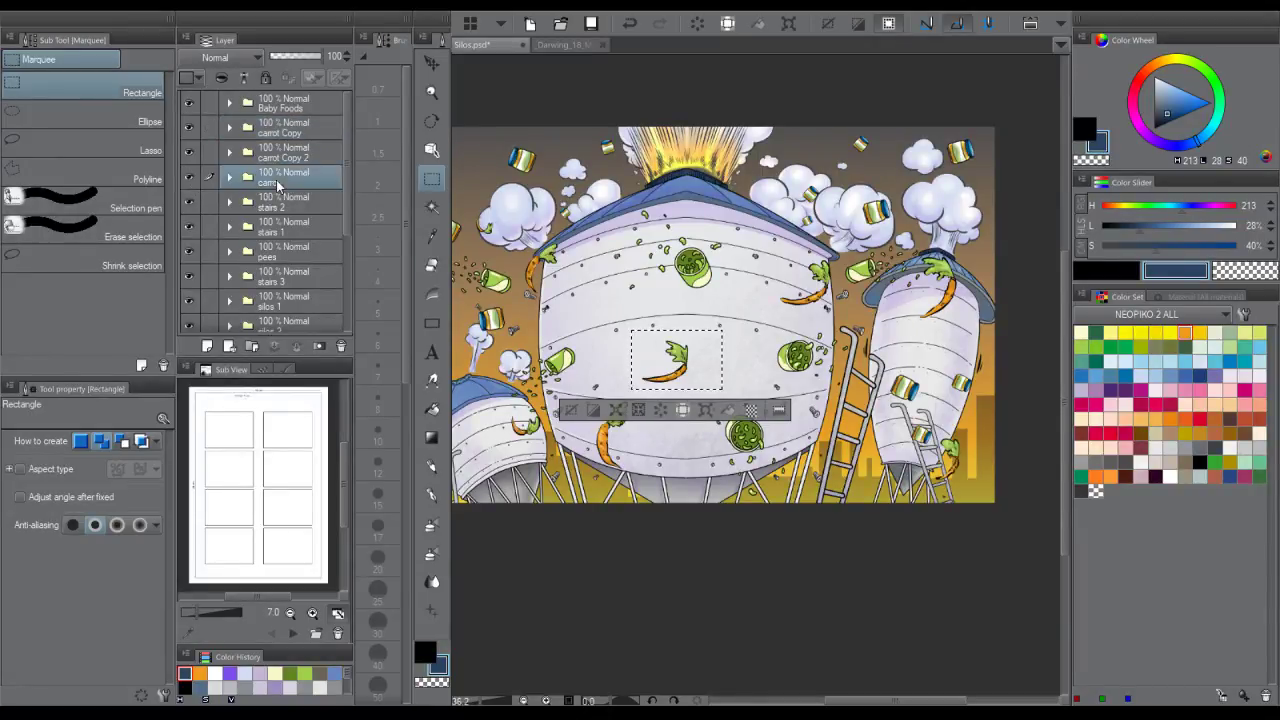
{"action": "key", "text": "ctrl+x"}
{"action": "key", "text": "ctrl+v"}
- Cut the carrot at the large silo's lower left out of the carrot folder and paste it as a separate folder
{"action": "left_click", "coordinate": [189, 202]}
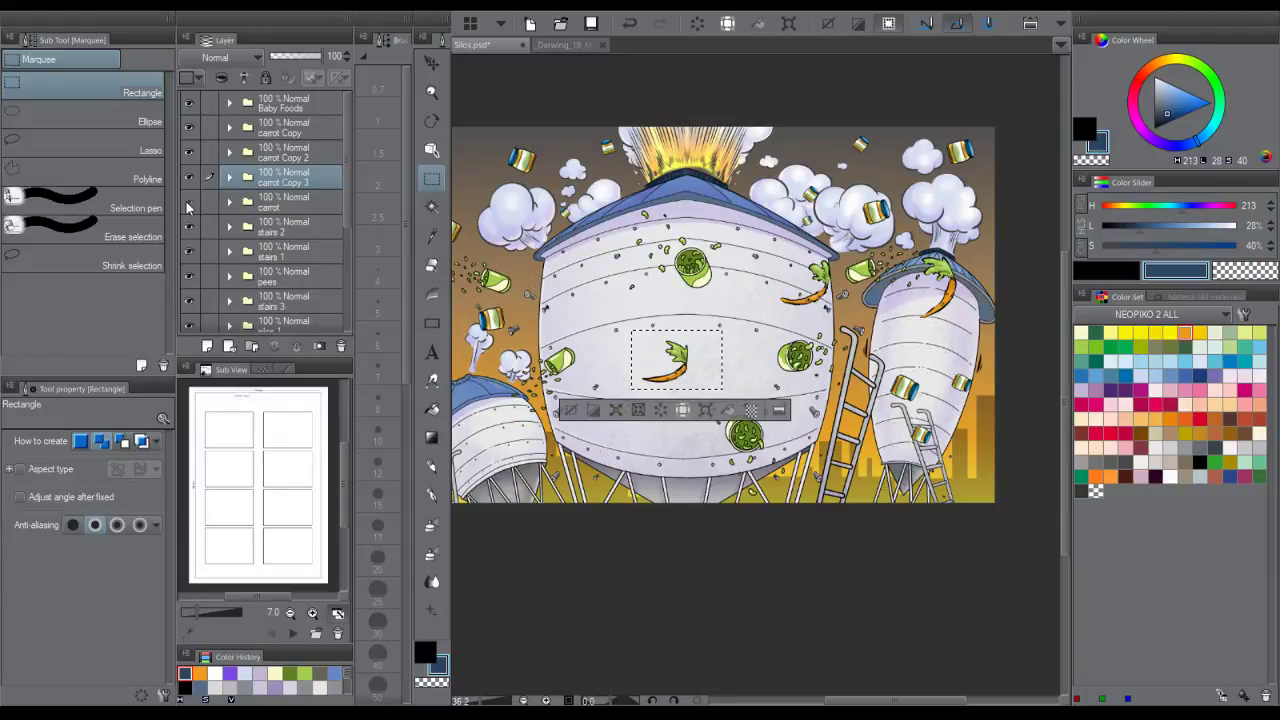
{"action": "left_click", "coordinate": [189, 202]}
{"action": "left_click", "coordinate": [268, 202]}
{"action": "left_click_drag", "start_coordinate": [581, 393], "coordinate": [638, 494]}
{"action": "key", "text": "ctrl+x"}
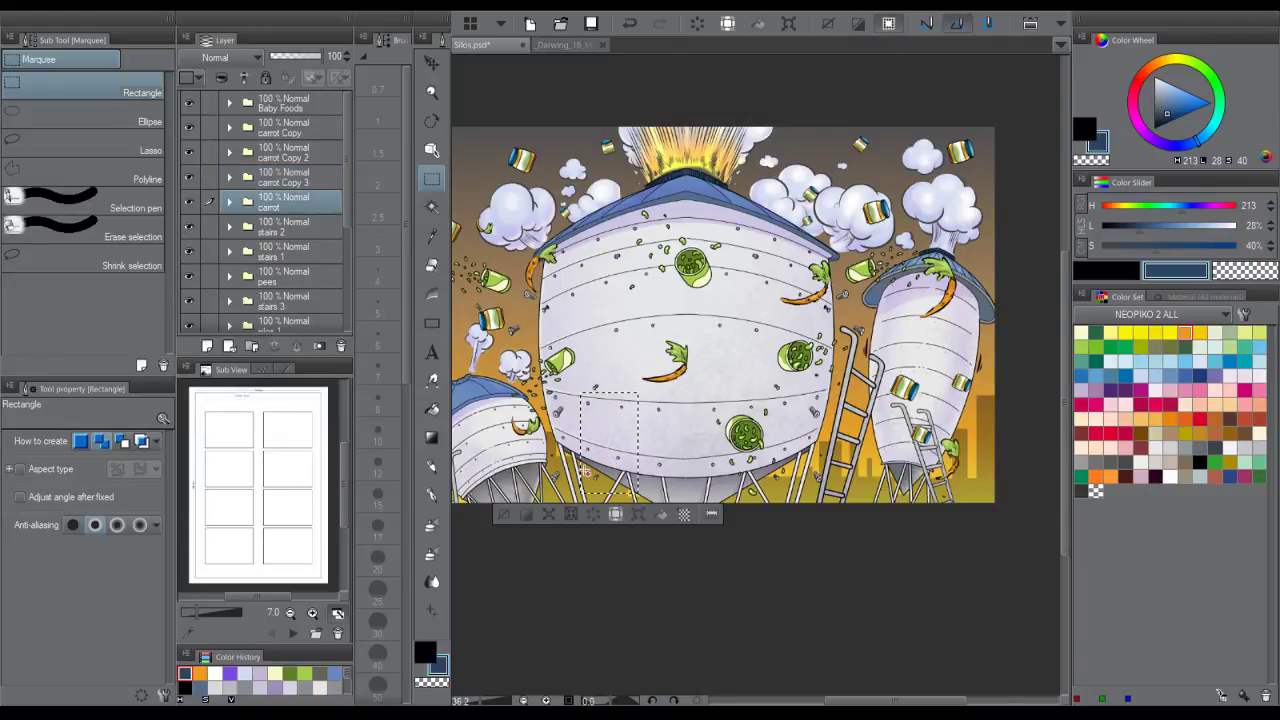
{"action": "key", "text": "ctrl+v"}
- Cut the carrot on the small left silo out of the carrot folder and paste it as a separate folder
{"action": "left_click", "coordinate": [285, 228]}
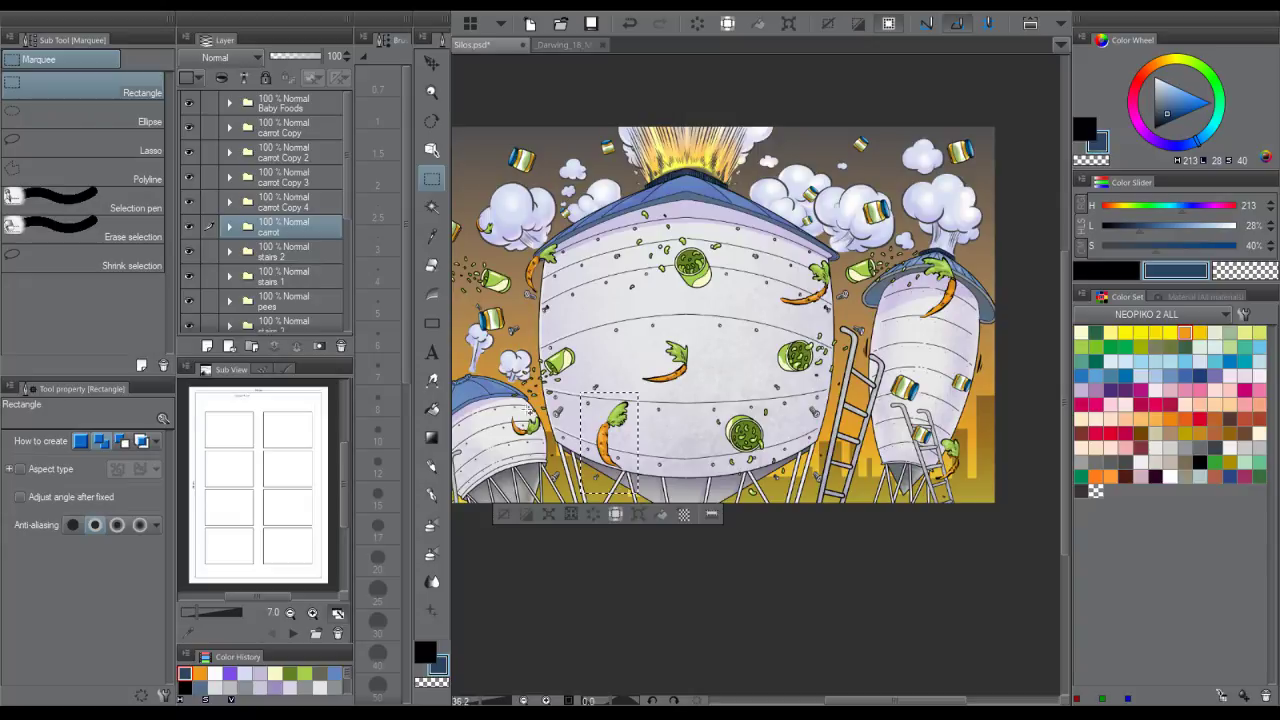
{"action": "key", "text": "ctrl+d"}
{"action": "left_click_drag", "start_coordinate": [499, 390], "coordinate": [556, 451]}
{"action": "key", "text": "ctrl+x"}
{"action": "key", "text": "ctrl+v"}
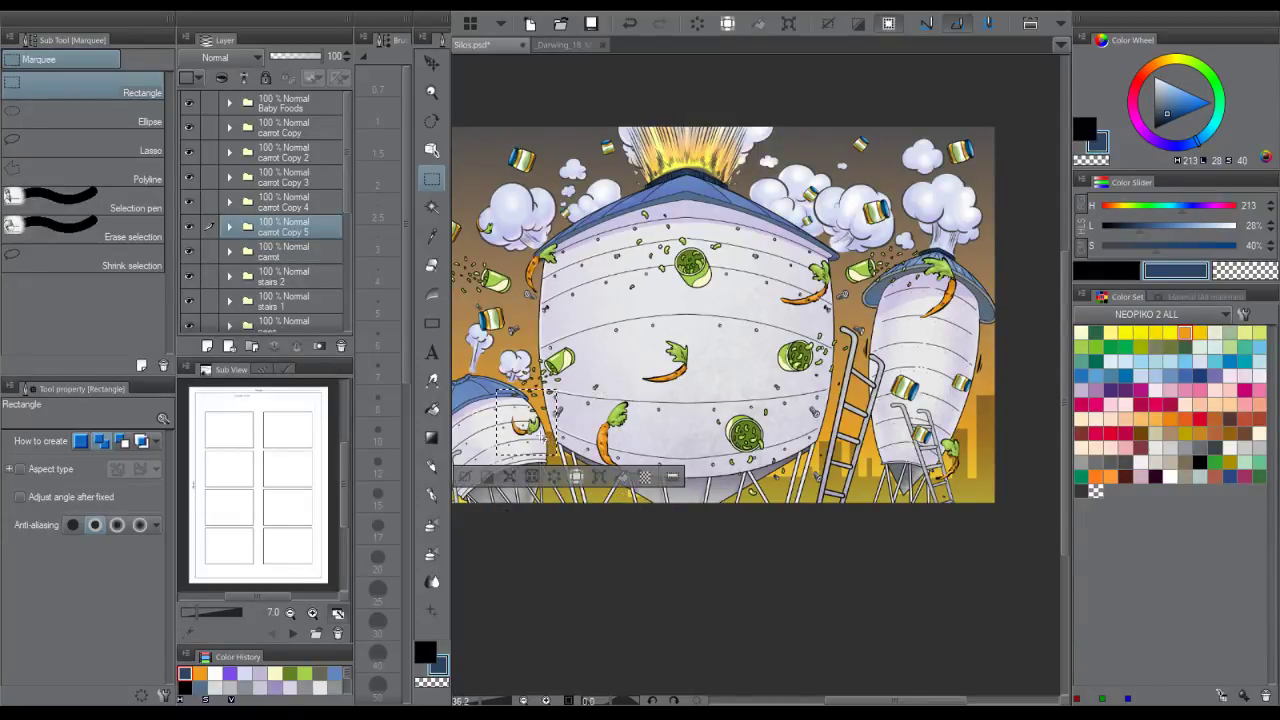
{"action": "key", "text": "ctrl+d"}
- Cut the carrot beside the right silo's small ladder out of the carrot folder and paste it as a separate folder
{"action": "left_click", "coordinate": [285, 252]}
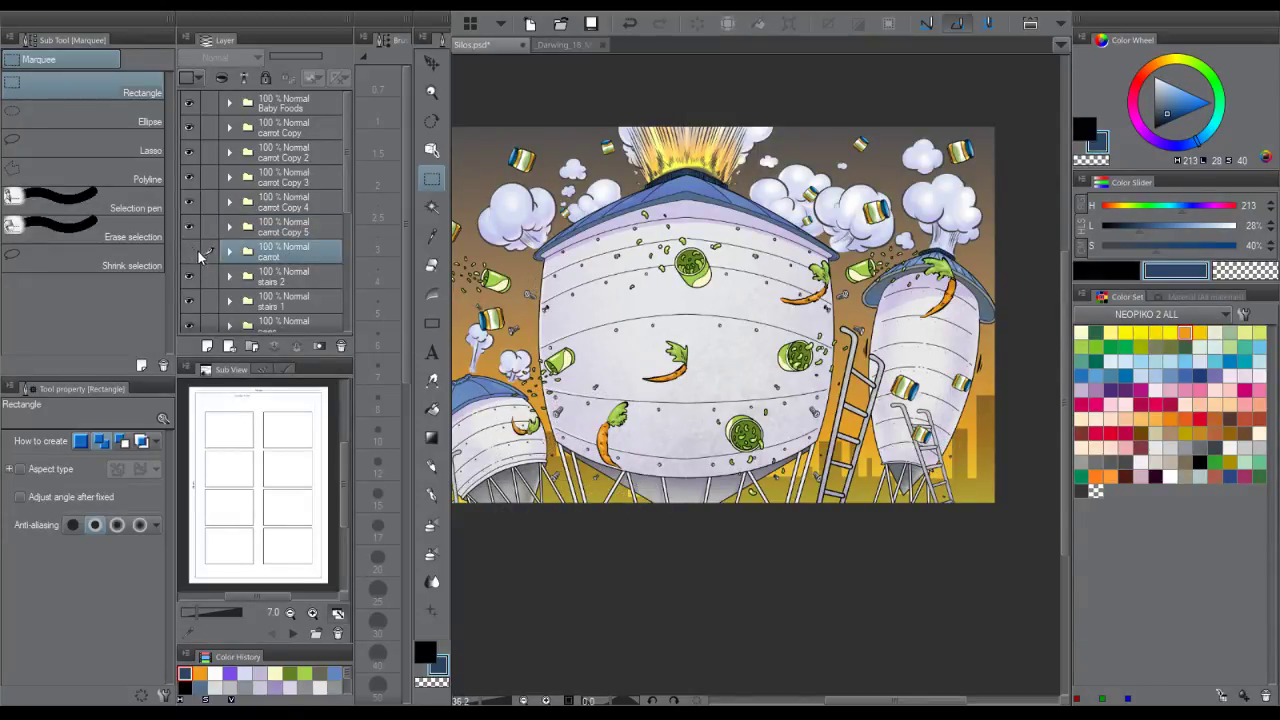
{"action": "left_click_drag", "start_coordinate": [933, 418], "coordinate": [974, 497]}
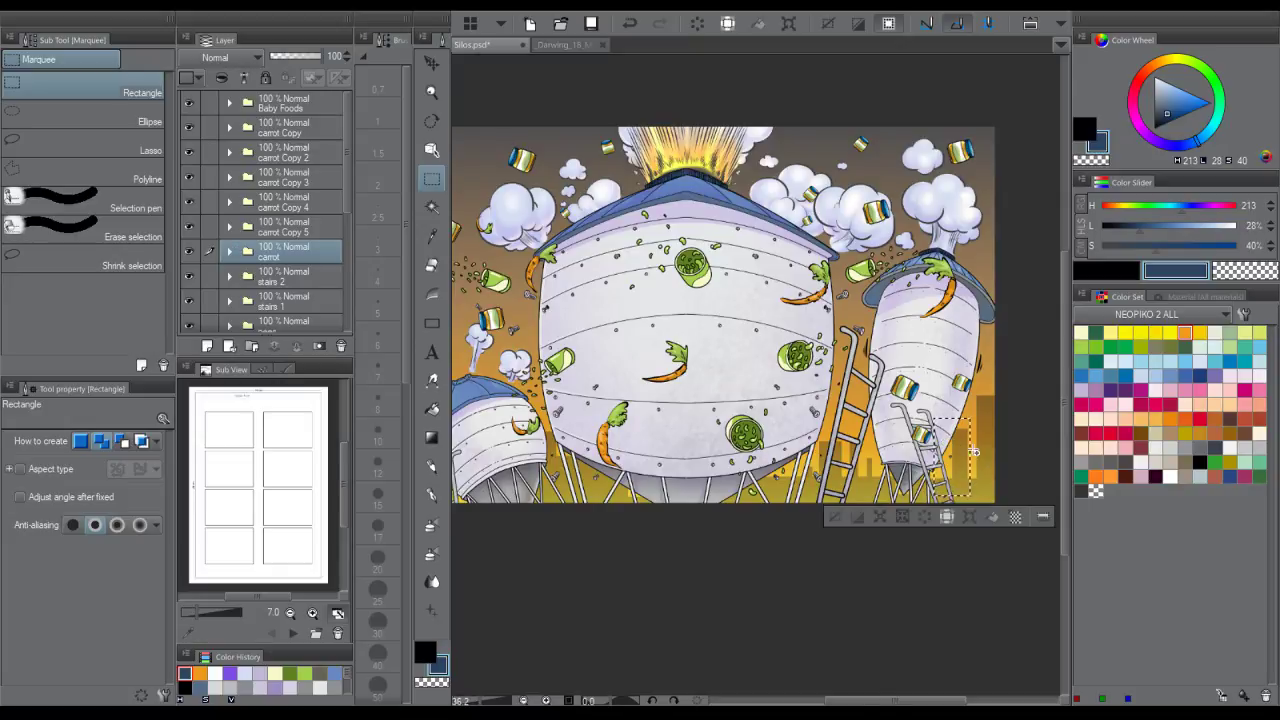
{"action": "key", "text": "ctrl+v"}
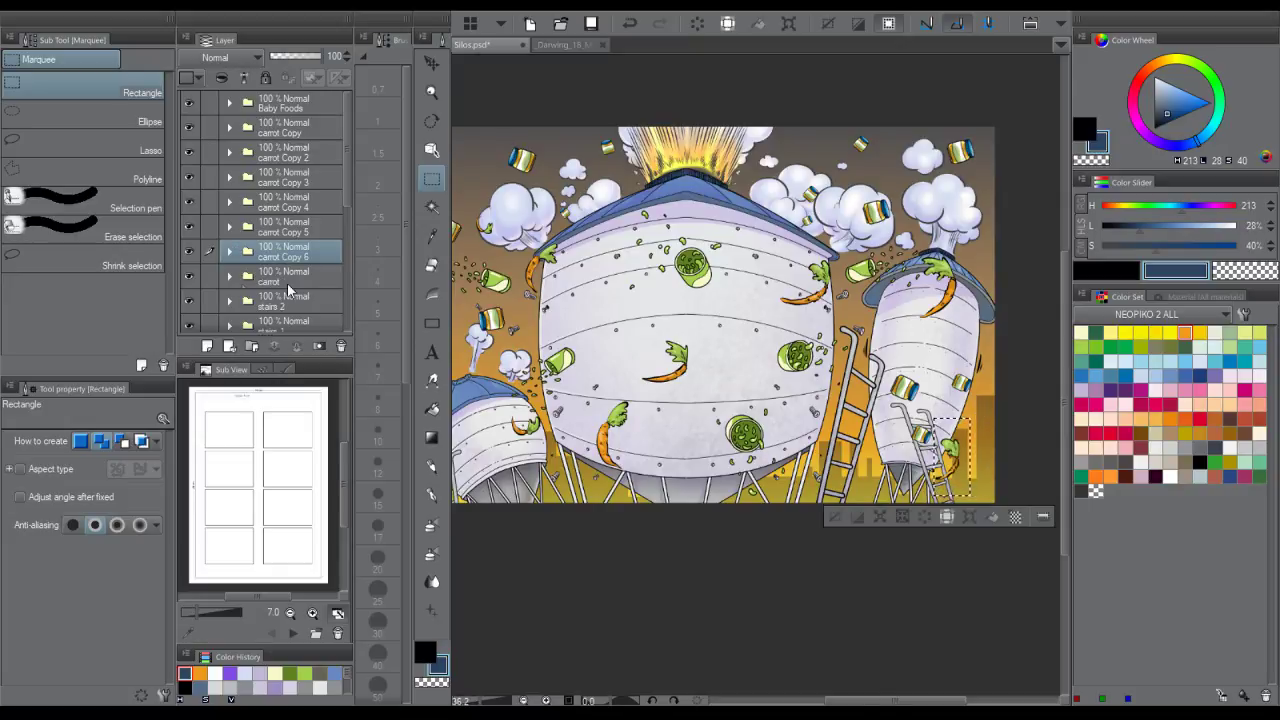
- Cut the carrot part over the left smoke cloud out of the carrot folder, paste it as a separate folder and deselect
{"action": "left_click", "coordinate": [287, 284]}
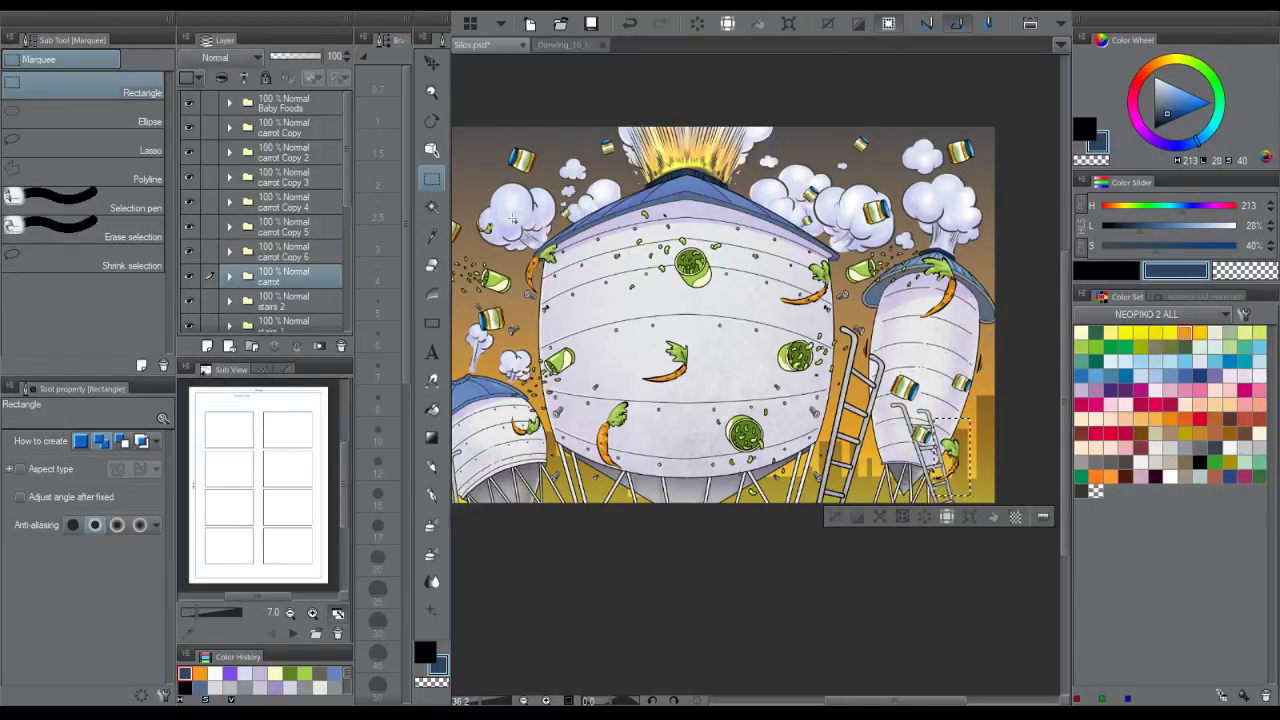
{"action": "left_click_drag", "start_coordinate": [512, 243], "coordinate": [459, 197]}
{"action": "key", "text": "ctrl+x"}
{"action": "key", "text": "ctrl+v"}
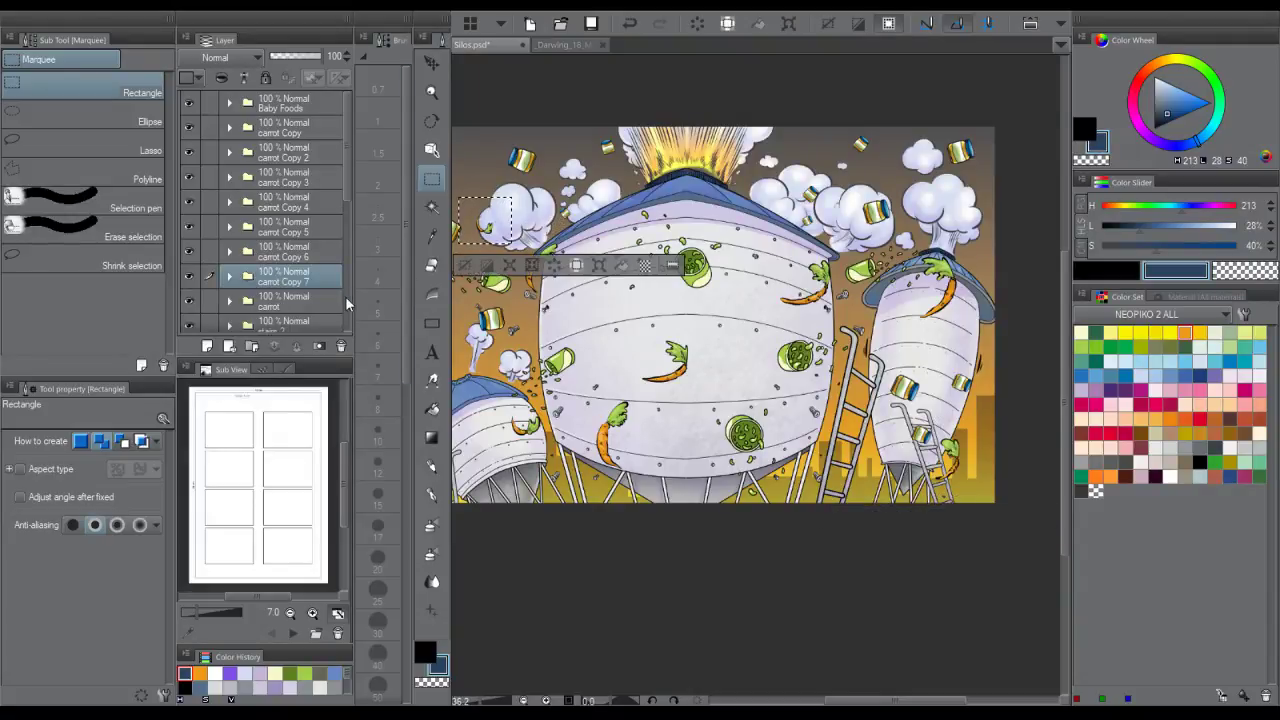
{"action": "key", "text": "ctrl+d"}
- Group the carrot folder and all its copies, from carrot Copy to carrot Copy 7, into one new folder
{"action": "key", "text": "slash"}
{"action": "left_click_drag", "start_coordinate": [715, 299], "coordinate": [686, 285]}
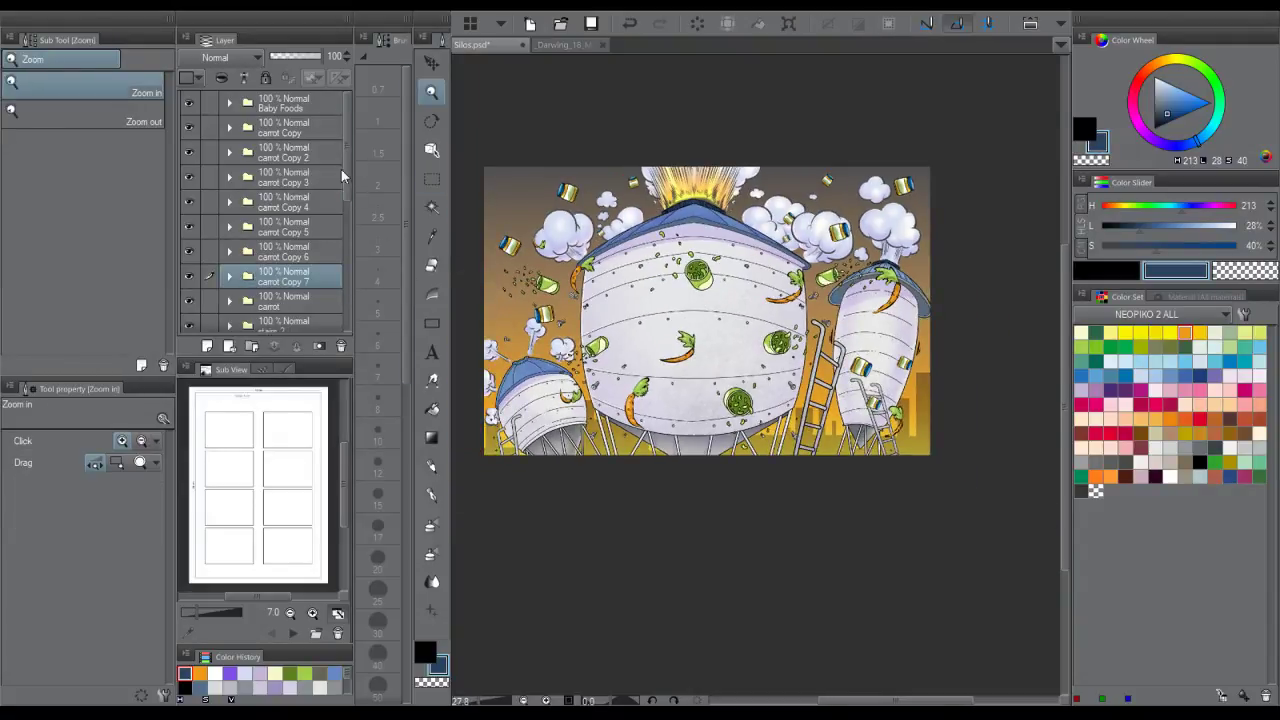
{"action": "left_click", "coordinate": [319, 126]}
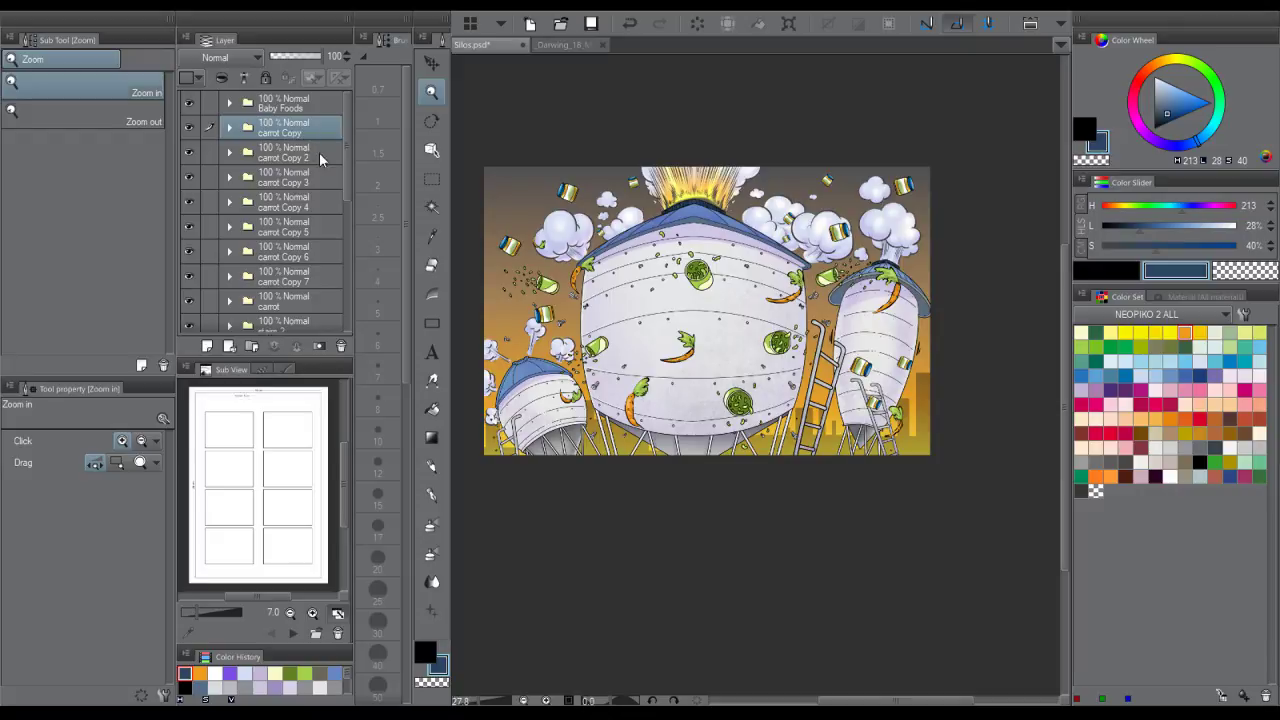
{"action": "left_click", "coordinate": [308, 304], "text": "shift"}
{"action": "left_click_drag", "start_coordinate": [348, 183], "coordinate": [346, 195]}
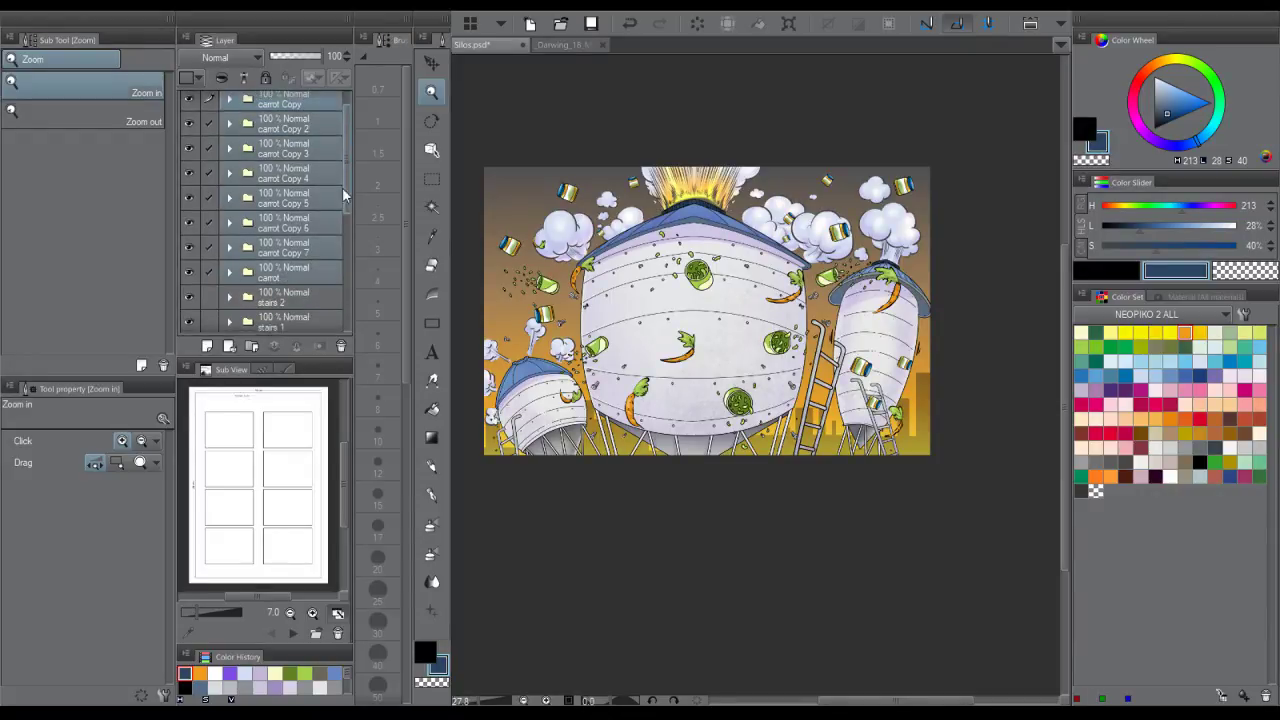
{"action": "left_click", "coordinate": [320, 105]}
{"action": "scroll", "coordinate": [348, 160], "scroll_direction": "down", "scroll_amount": 2}
{"action": "left_click", "coordinate": [317, 234], "text": "shift"}
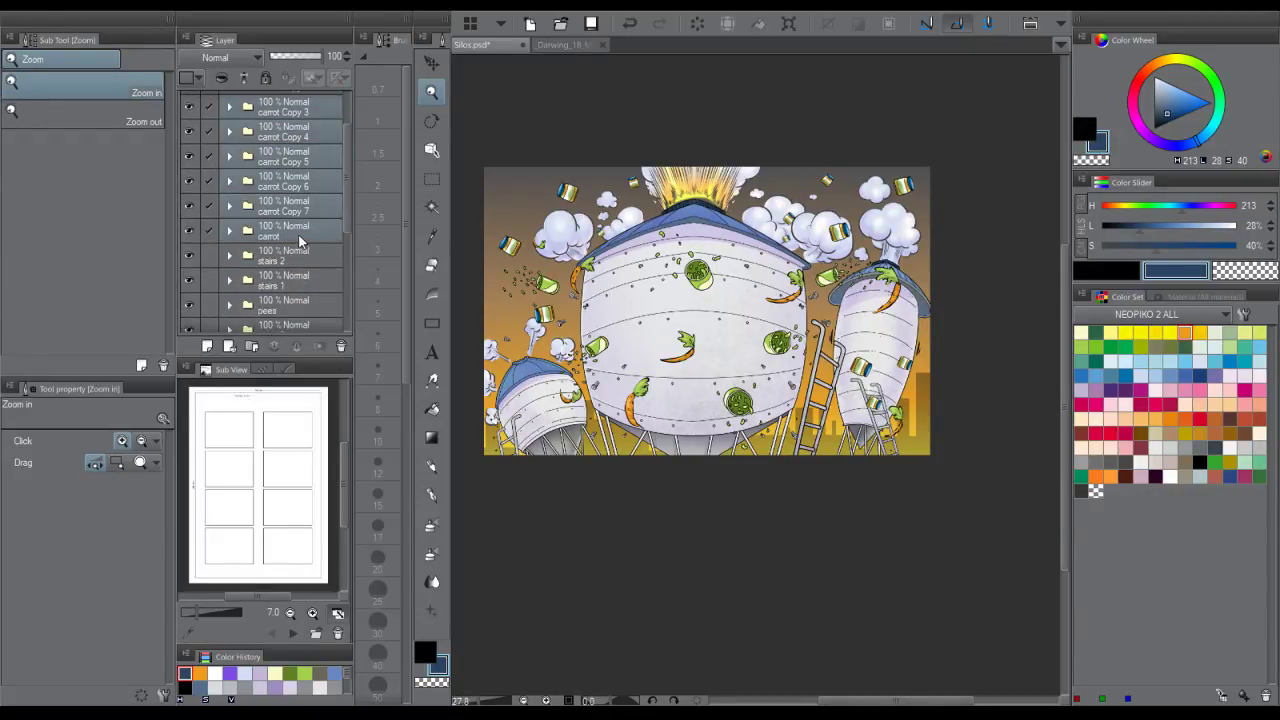
{"action": "left_click", "coordinate": [252, 347]}
- Name the new group folder Carrots, check the carrot folders inside it and collapse it
{"action": "scroll", "coordinate": [265, 255], "scroll_direction": "up", "scroll_amount": 1}
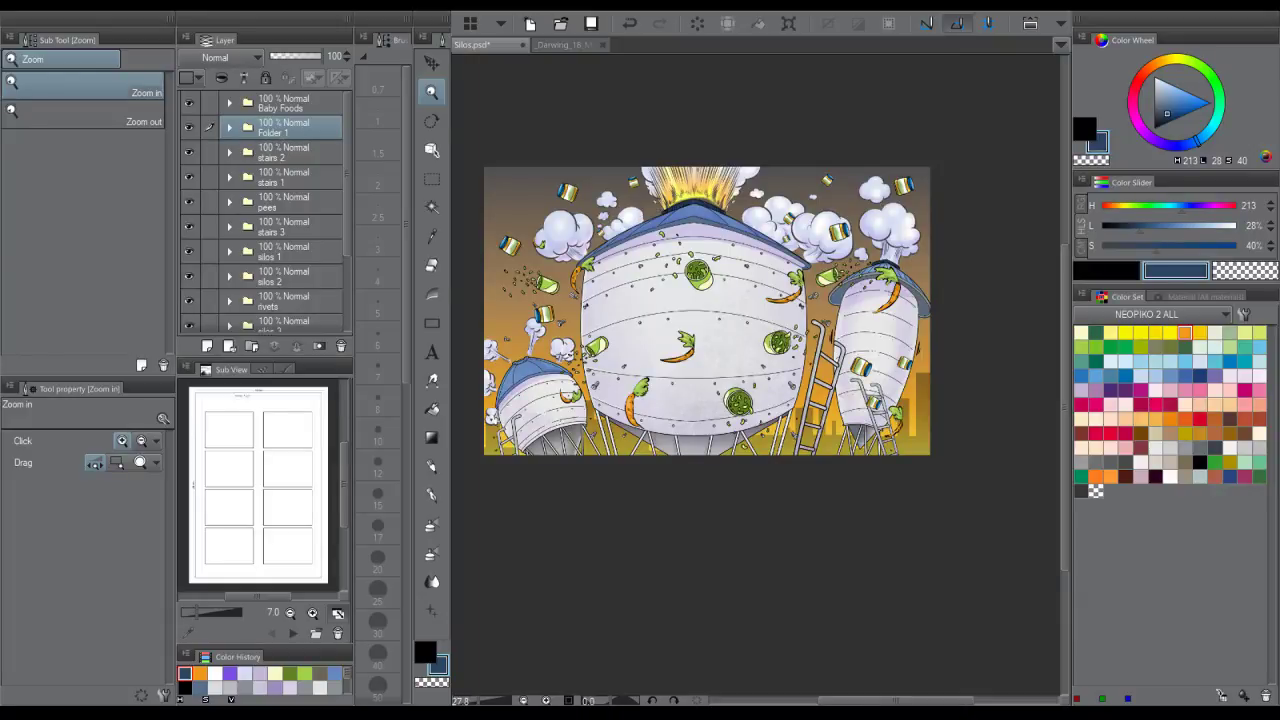
{"action": "left_click", "coordinate": [231, 129]}
{"action": "left_click", "coordinate": [300, 158]}
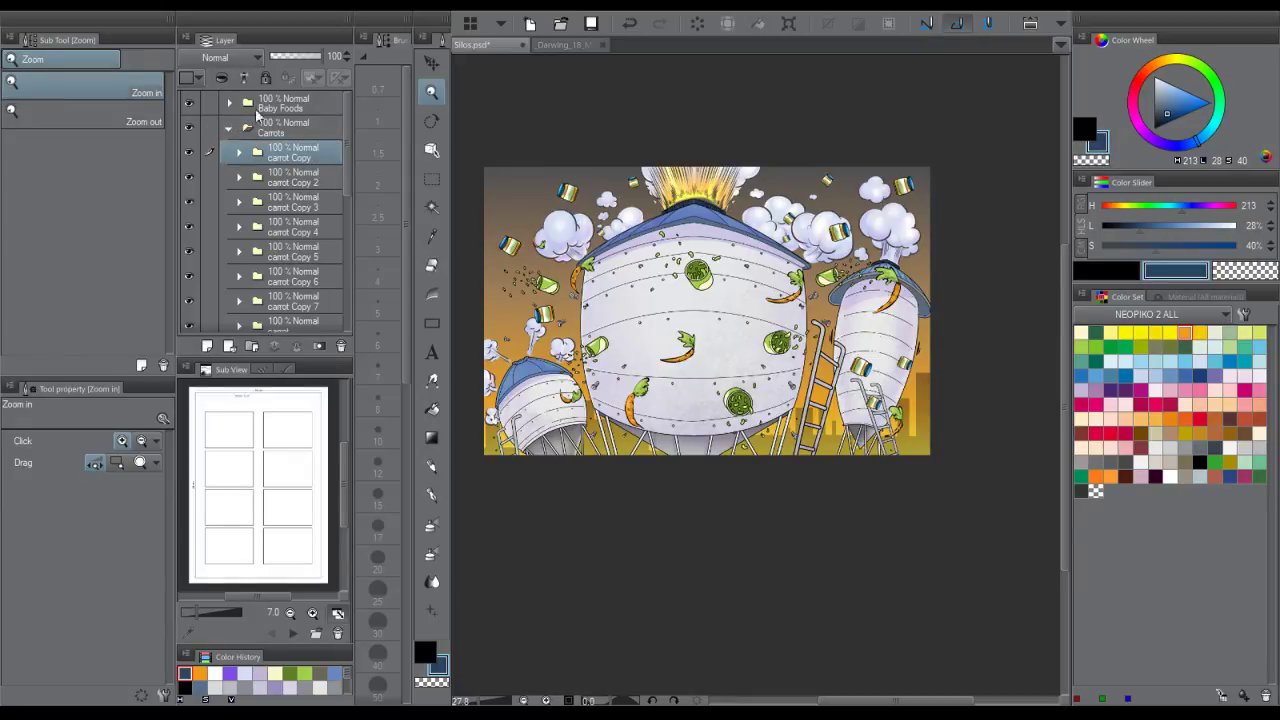
{"action": "left_click", "coordinate": [229, 128]}
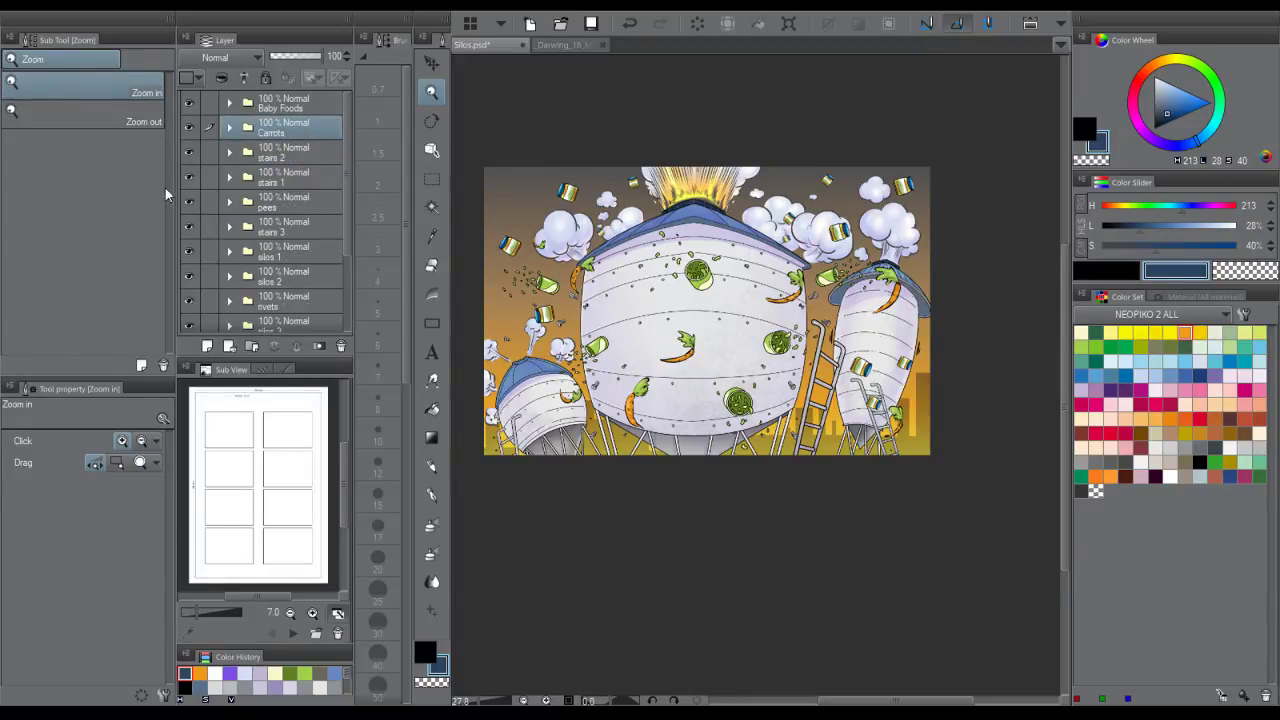
- Check the stairs 2 and stairs 1 folders by toggling their visibility, and move the stairs 3 folder into the pees folder
{"action": "left_click", "coordinate": [188, 151]}
{"action": "left_click", "coordinate": [190, 151]}
{"action": "left_click", "coordinate": [189, 176]}
{"action": "left_click", "coordinate": [189, 176]}
{"action": "left_click_drag", "start_coordinate": [294, 226], "coordinate": [286, 205]}
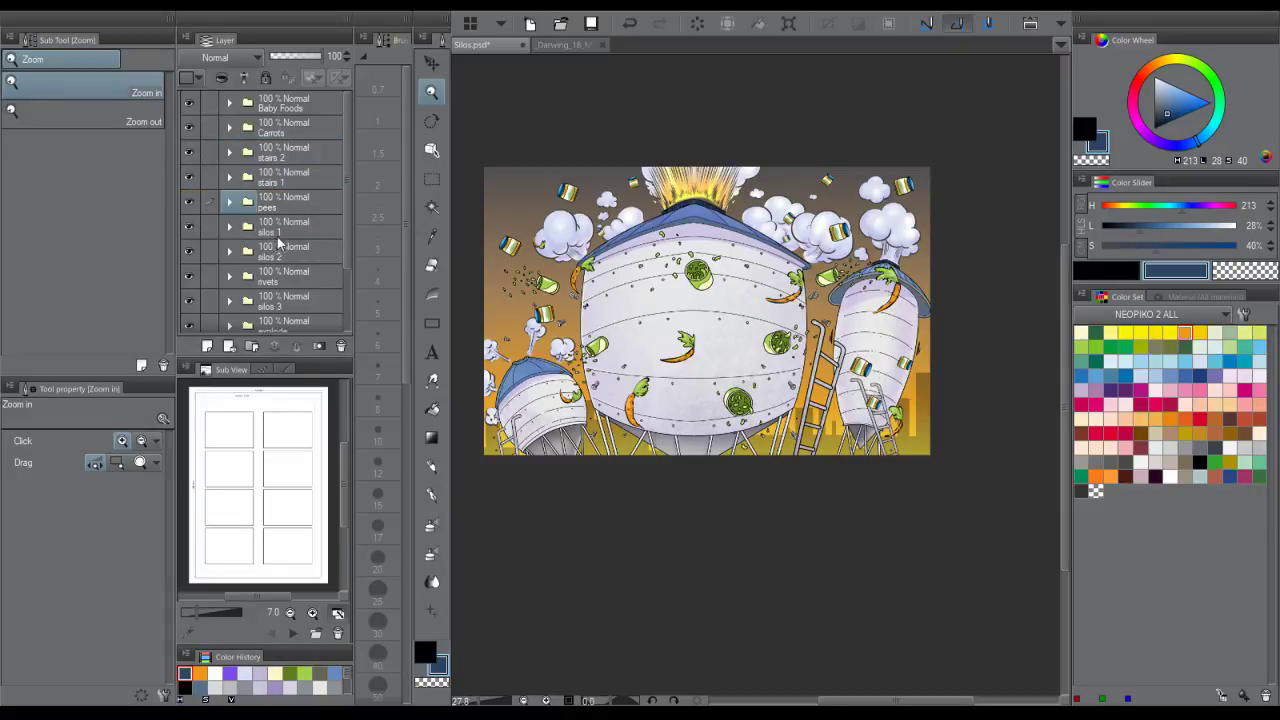
- Check the silos 2 and rivets folders by toggling their visibility, and move the rivets folder above silos 1
{"action": "left_click", "coordinate": [294, 250]}
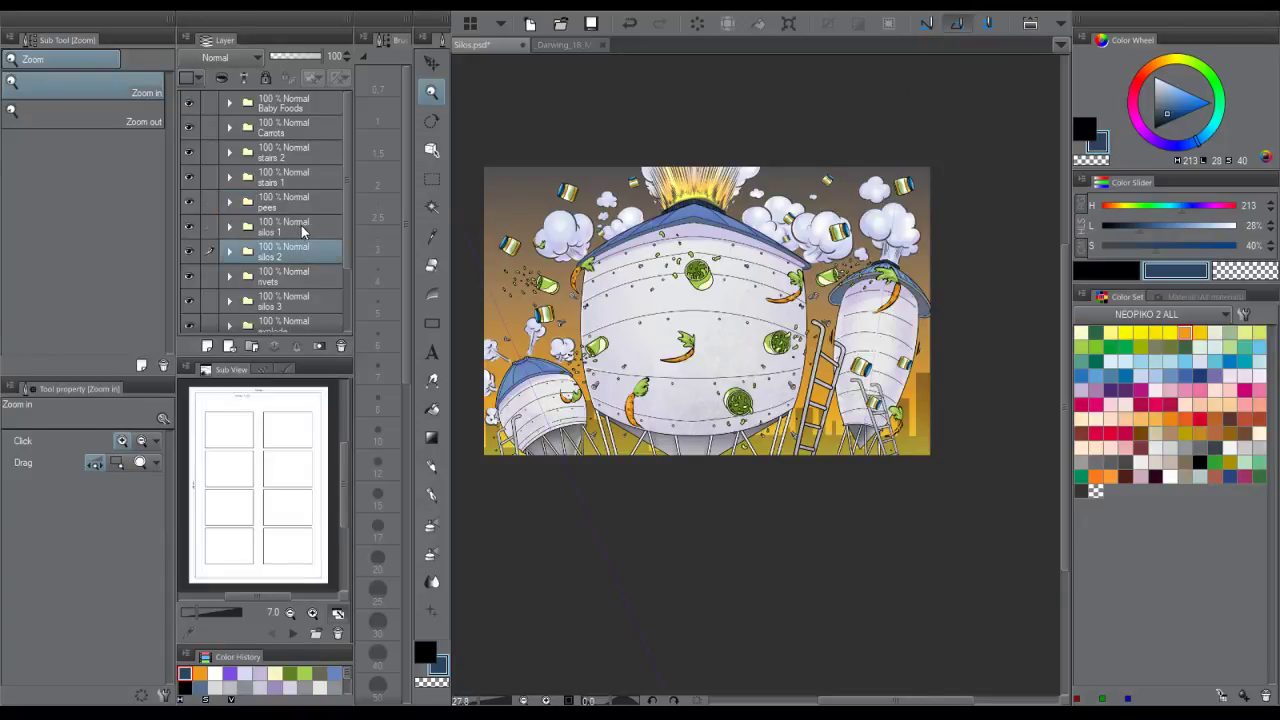
{"action": "left_click", "coordinate": [302, 230]}
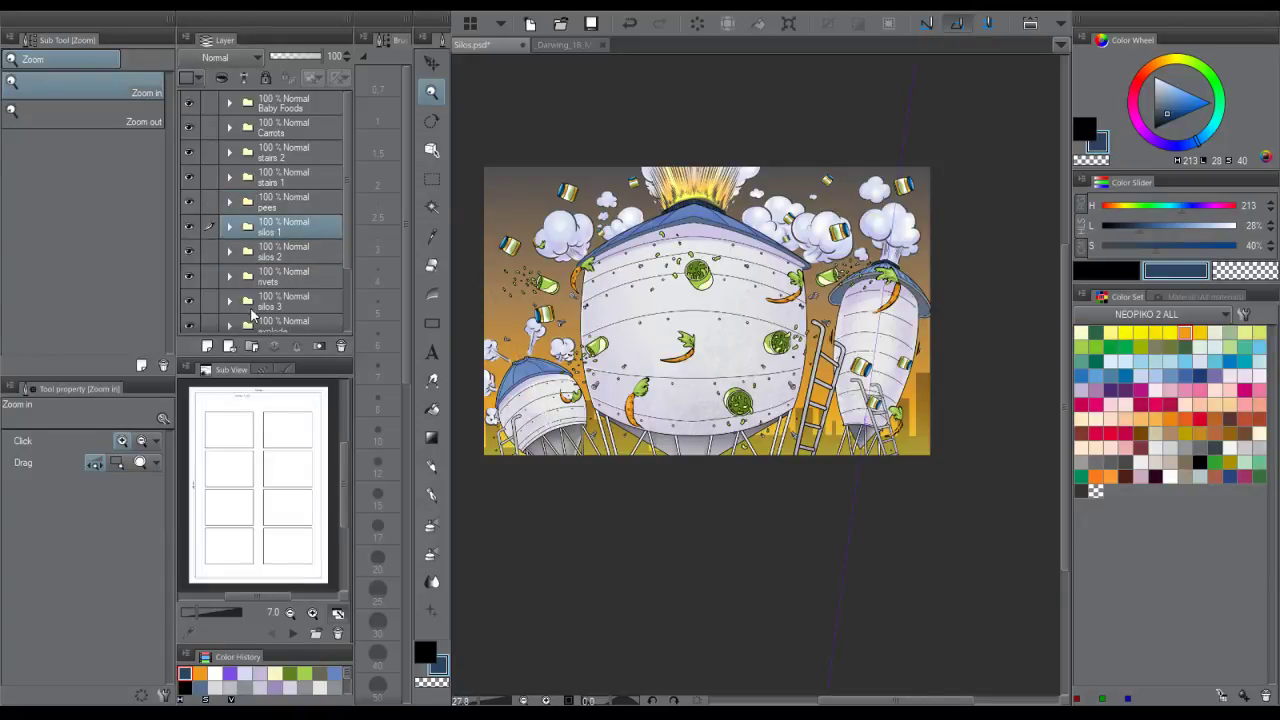
{"action": "left_click", "coordinate": [189, 251]}
{"action": "left_click", "coordinate": [190, 250]}
{"action": "left_click", "coordinate": [287, 280]}
{"action": "left_click", "coordinate": [189, 276]}
{"action": "left_click", "coordinate": [190, 275]}
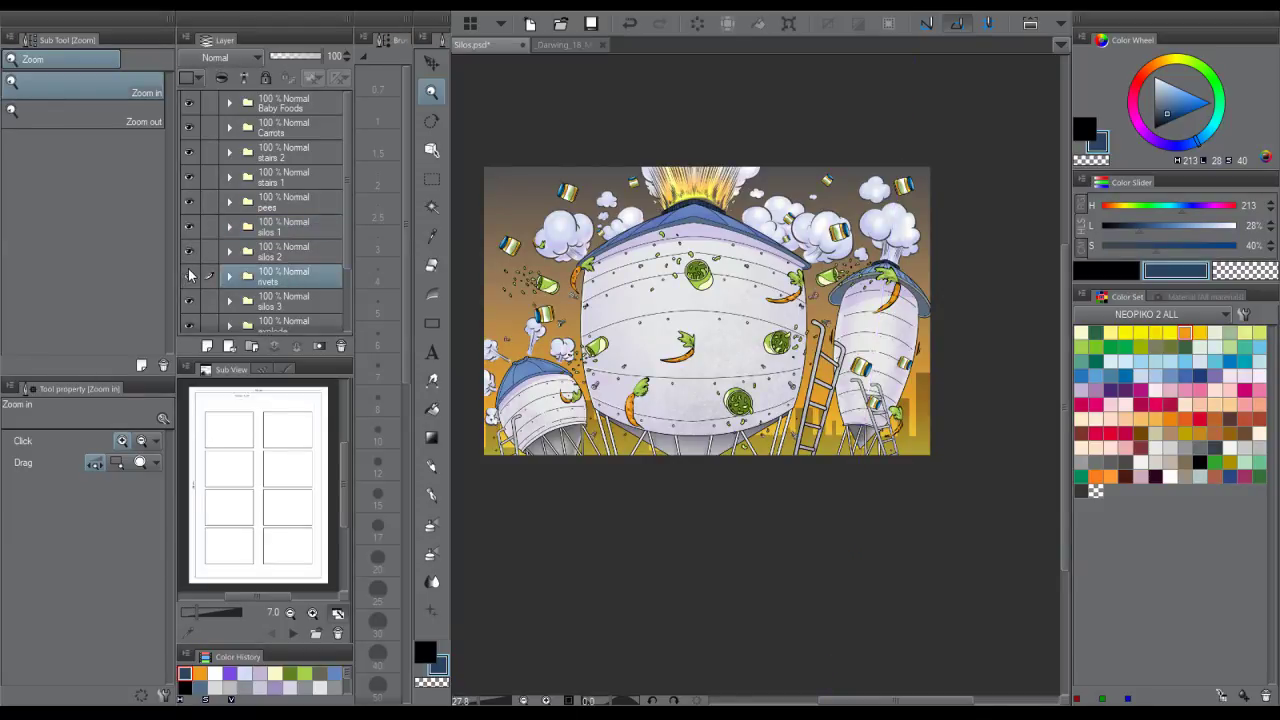
{"action": "left_click_drag", "start_coordinate": [290, 287], "coordinate": [302, 220]}
- Group the silos 1, silos 2 and silos 3 folders into a new folder named Silos
{"action": "left_click", "coordinate": [316, 250]}
{"action": "left_click", "coordinate": [302, 305], "text": "shift"}
{"action": "key", "text": "ctrl+g"}
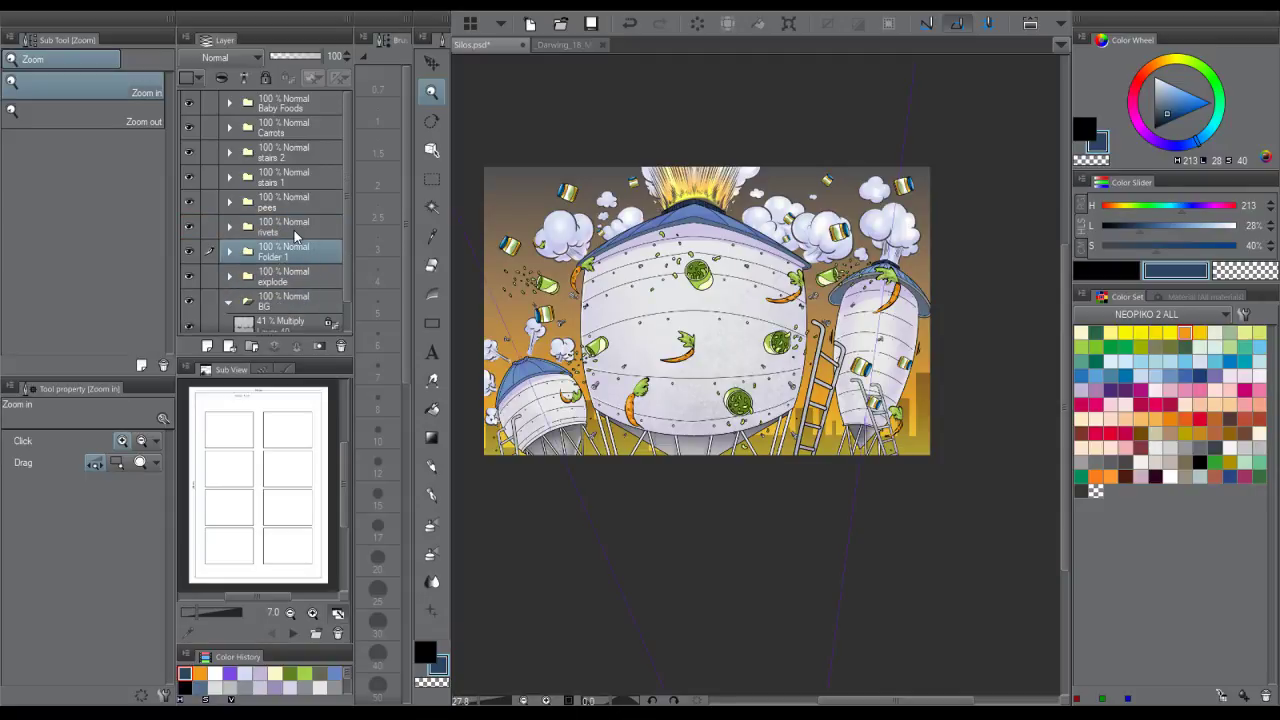
{"action": "left_click", "coordinate": [189, 252]}
{"action": "left_click", "coordinate": [189, 252]}
{"action": "left_click", "coordinate": [281, 234]}
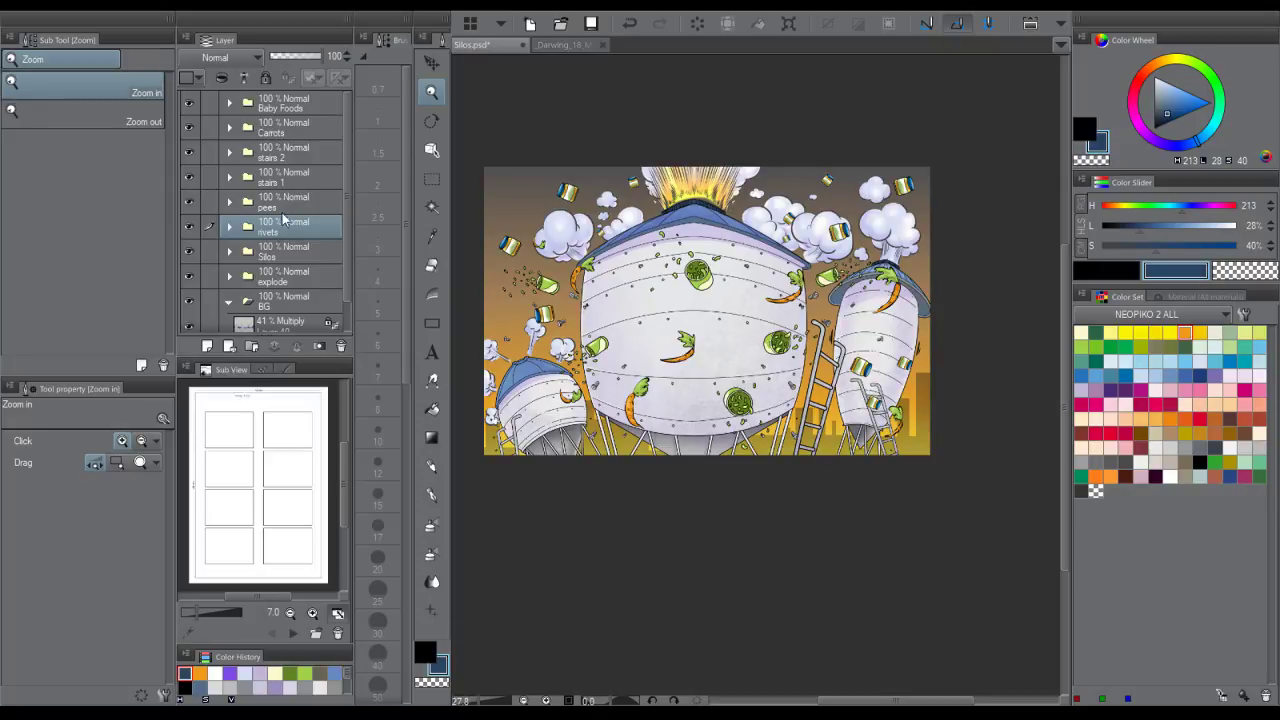
- Rename the Silos group folder as SILOS and check the contents of the pees folder
{"action": "left_click", "coordinate": [270, 258]}
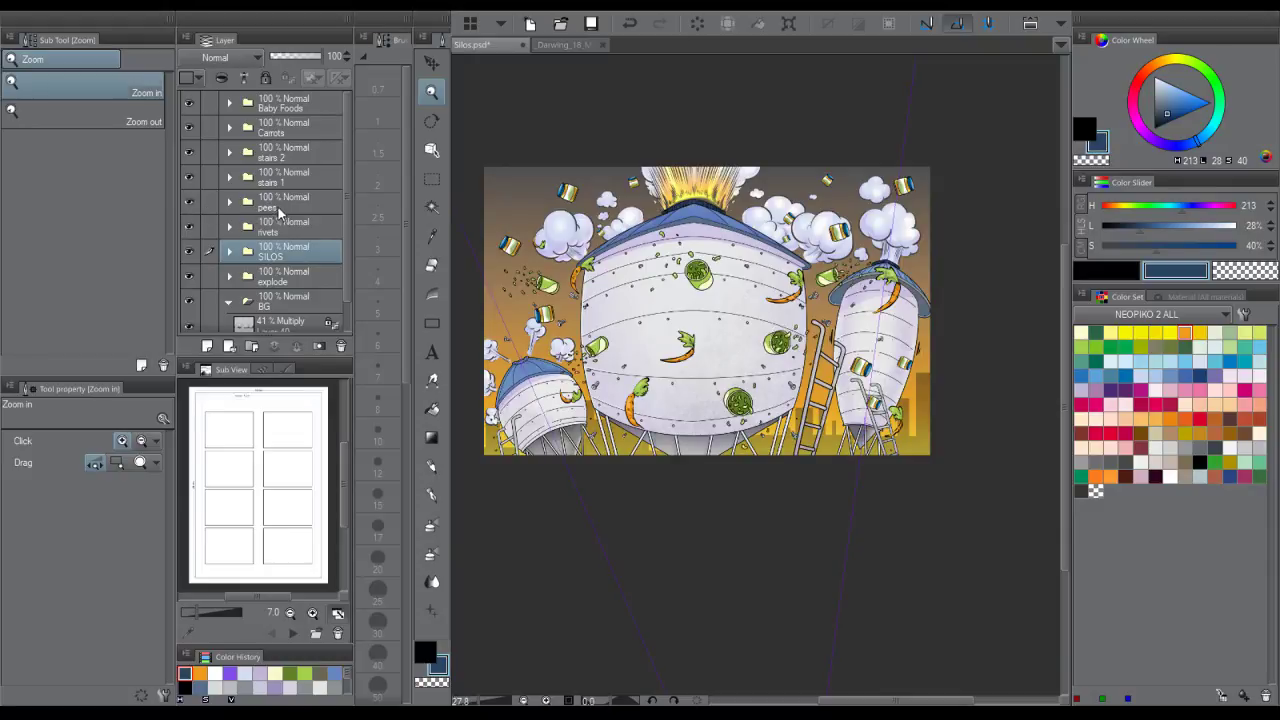
{"action": "left_click", "coordinate": [278, 207]}
{"action": "left_click", "coordinate": [229, 201]}
{"action": "left_click", "coordinate": [229, 201]}
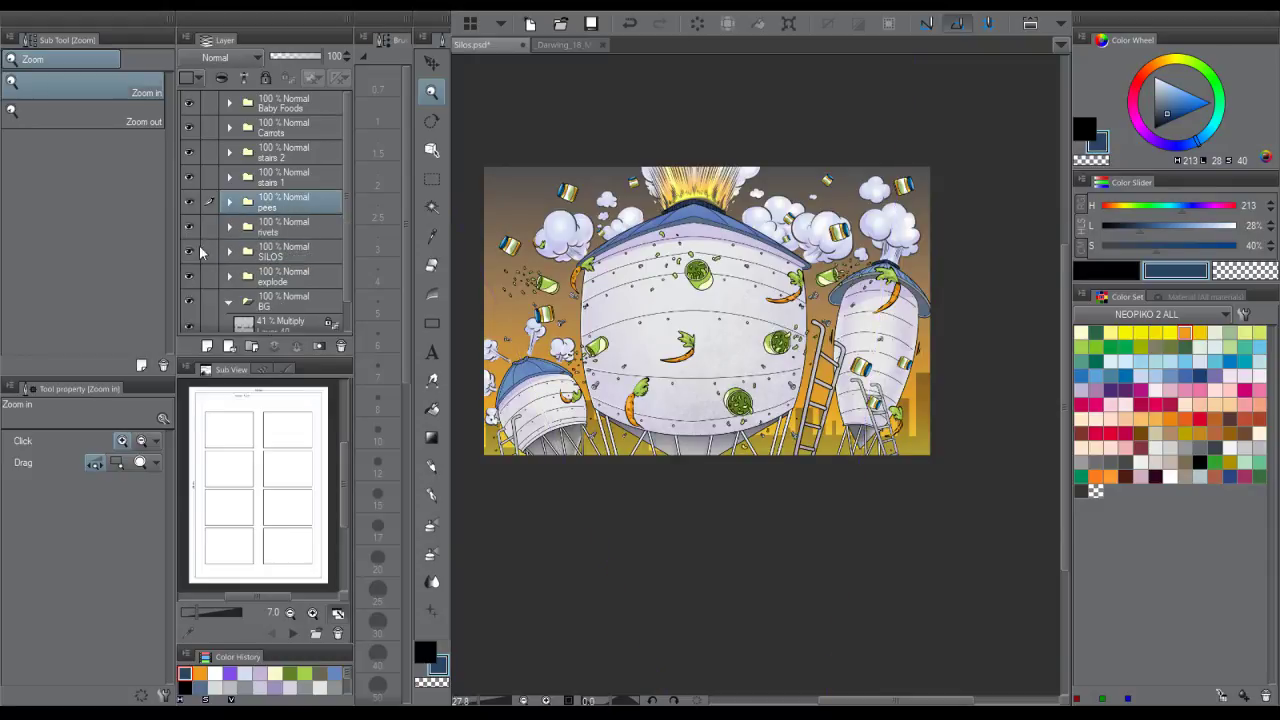
- Look through the contents of the stairs 1, stairs 2 and SILOS folders to find the misplaced stairs 3 folder
{"action": "left_click_drag", "start_coordinate": [347, 206], "coordinate": [349, 133]}
{"action": "left_click", "coordinate": [308, 178]}
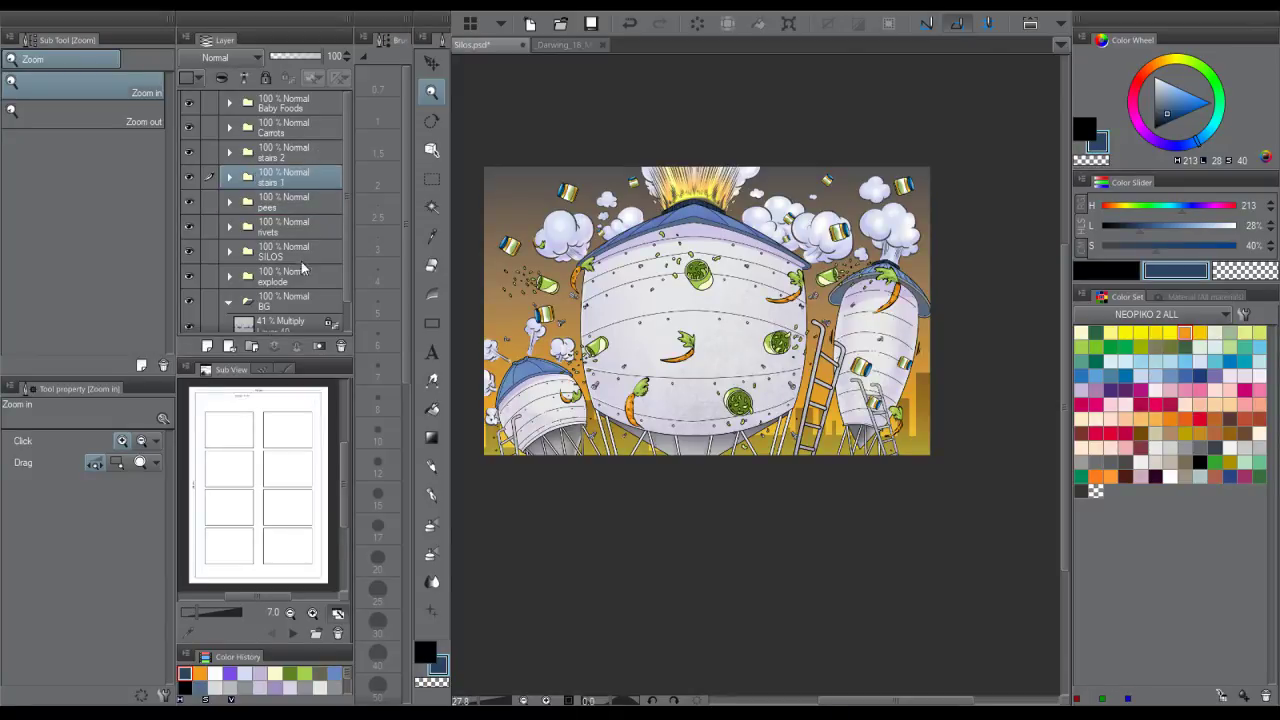
{"action": "left_click", "coordinate": [230, 177]}
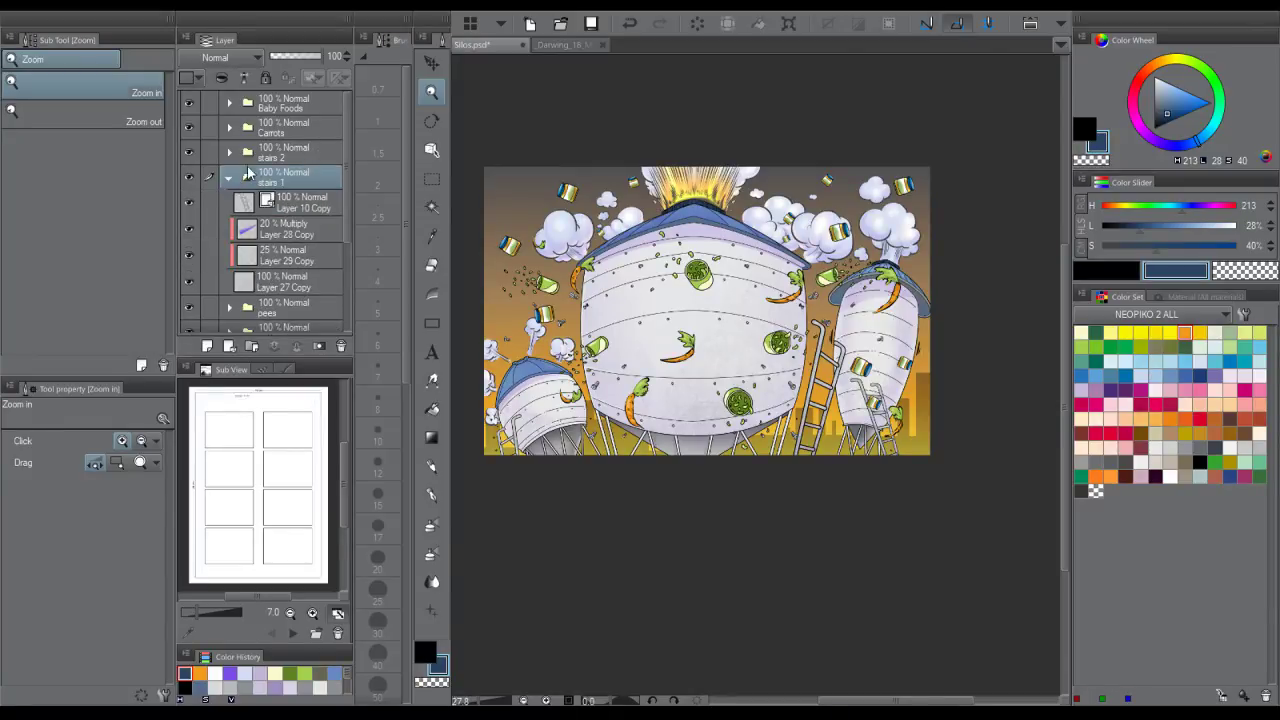
{"action": "left_click", "coordinate": [229, 177]}
{"action": "left_click", "coordinate": [229, 153]}
{"action": "left_click", "coordinate": [229, 153]}
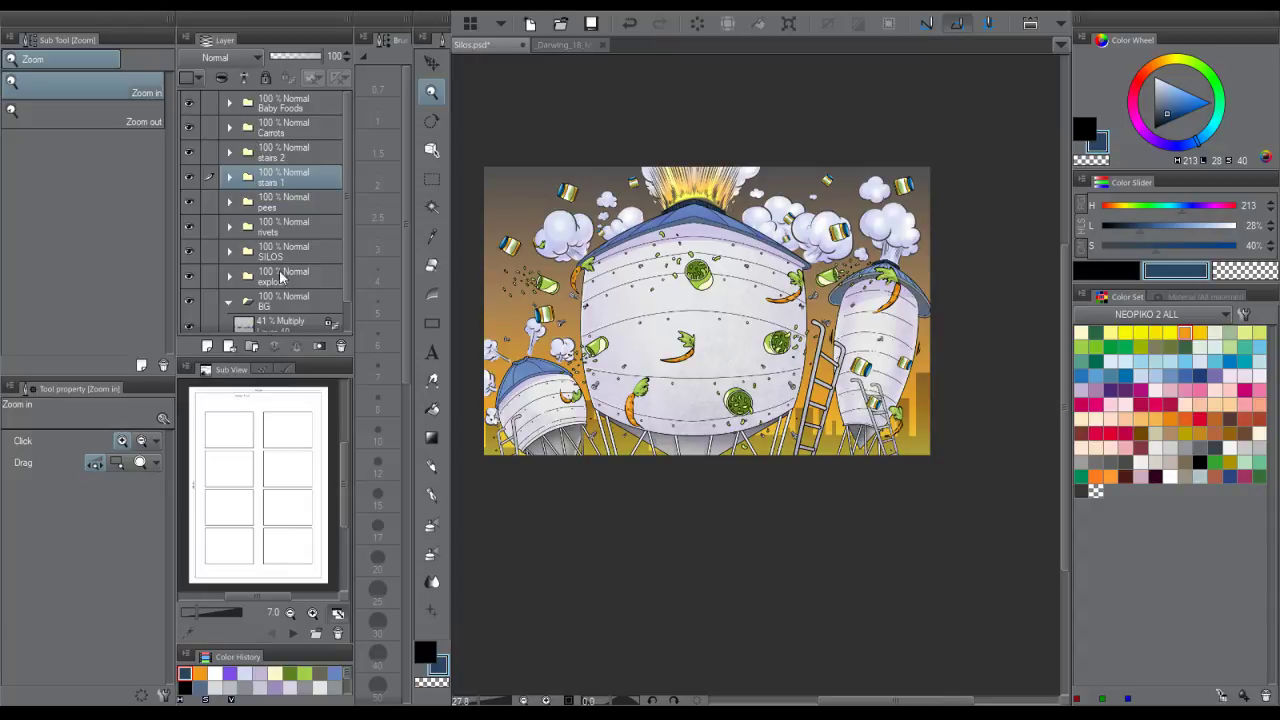
{"action": "left_click", "coordinate": [229, 252]}
{"action": "scroll", "coordinate": [262, 275], "scroll_direction": "down", "scroll_amount": 2}
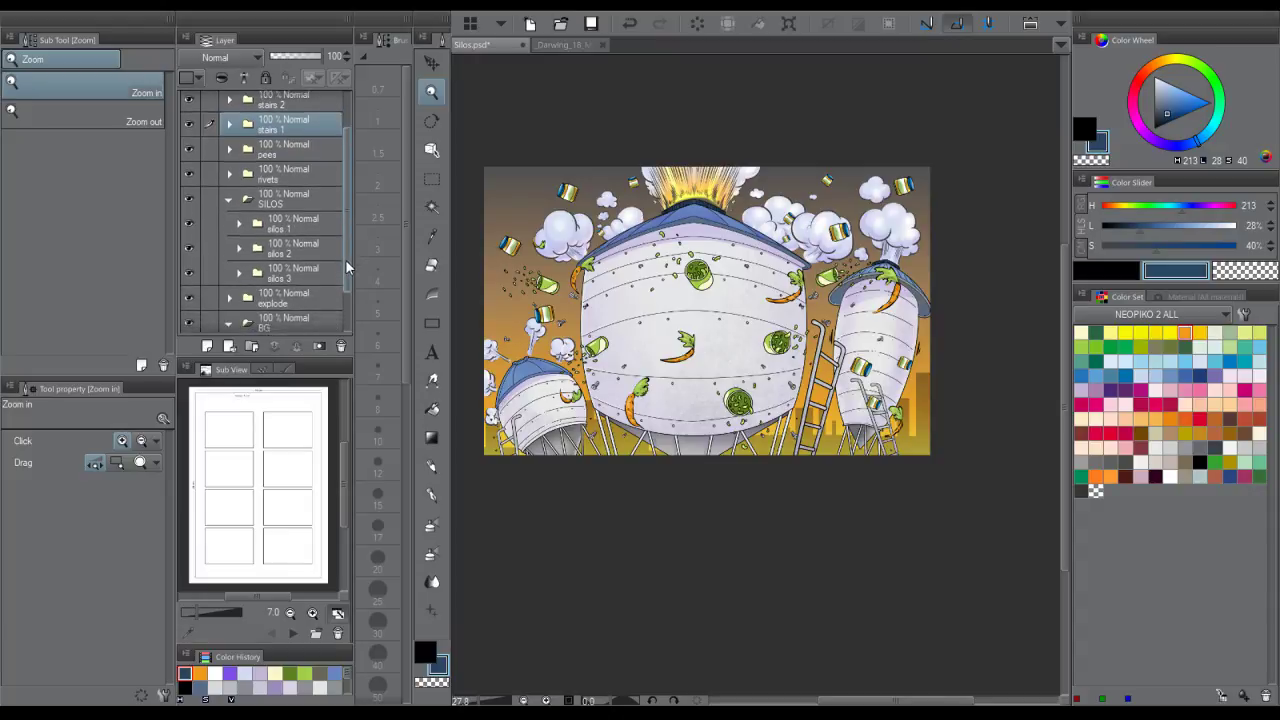
- Locate the ladder's stairs 3 folder from the canvas and move it out of the pees folder to just below stairs 1
{"action": "key", "text": "o"}
{"action": "left_click", "coordinate": [822, 345]}
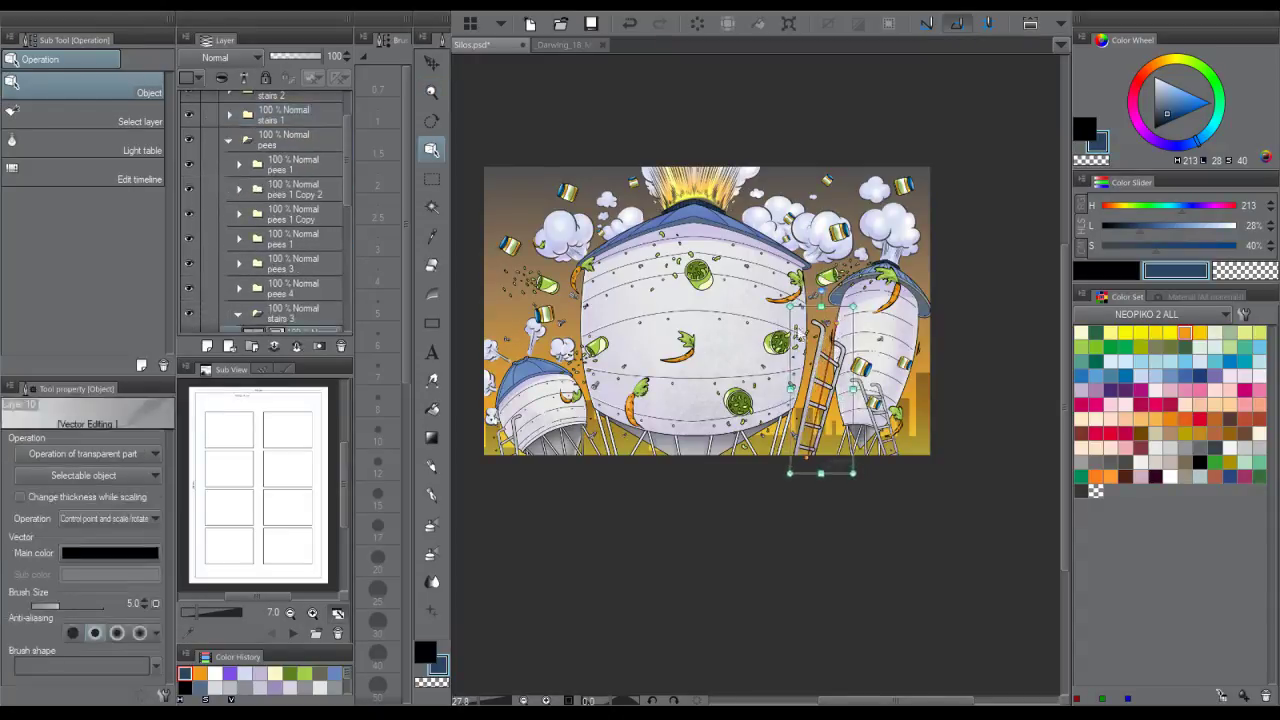
{"action": "key", "text": "ctrl+z"}
{"action": "left_click_drag", "start_coordinate": [347, 201], "coordinate": [350, 167]}
{"action": "left_click", "coordinate": [239, 238]}
{"action": "left_click_drag", "start_coordinate": [297, 283], "coordinate": [313, 140]}
{"action": "scroll", "coordinate": [313, 142], "scroll_direction": "up", "scroll_amount": 2}
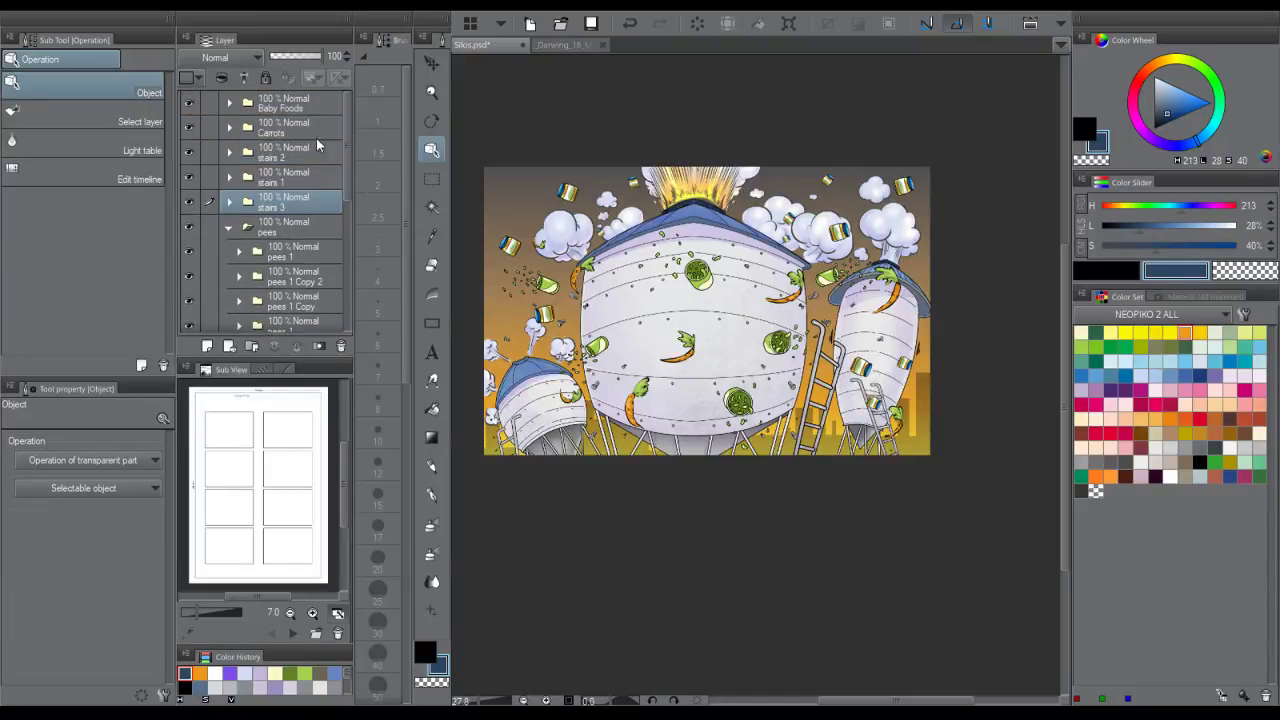
- Group the stairs 1, stairs 2 and stairs 3 folders into a new folder named STAIRS, and collapse it and the SILOS folder
{"action": "left_click", "coordinate": [297, 148], "text": "shift"}
{"action": "left_click_drag", "start_coordinate": [289, 205], "coordinate": [252, 346]}
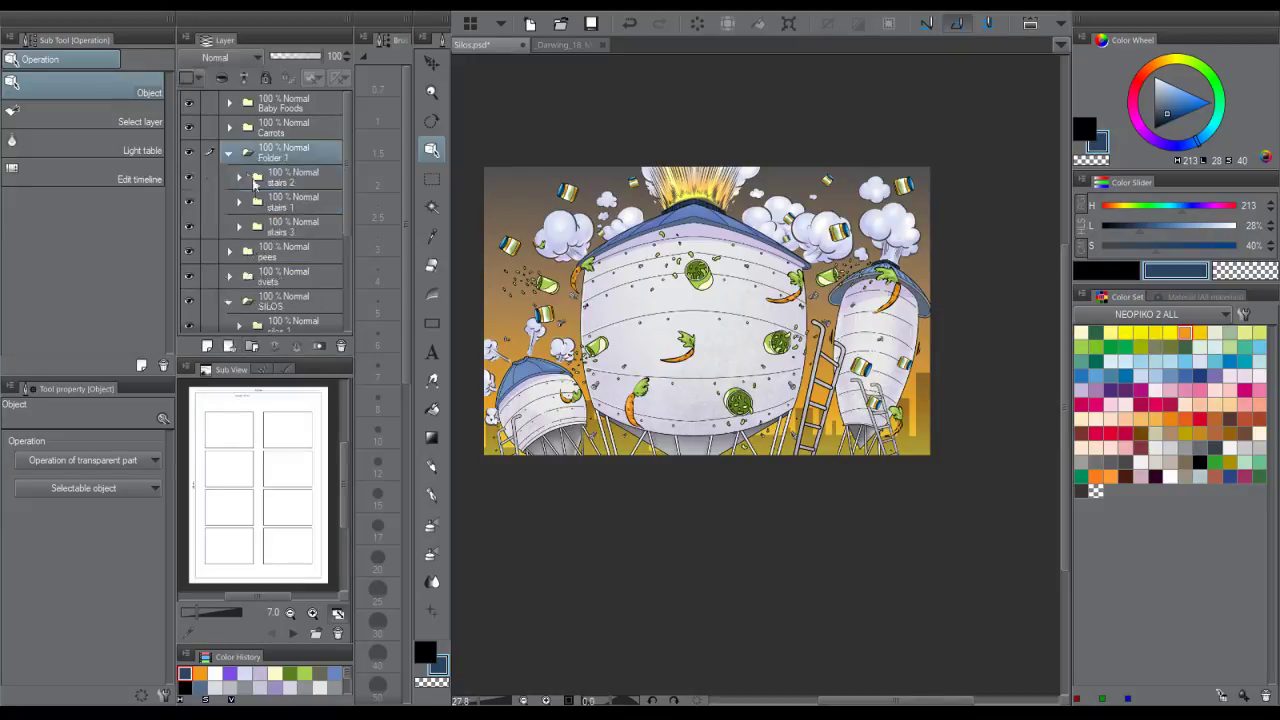
{"action": "left_click", "coordinate": [230, 153]}
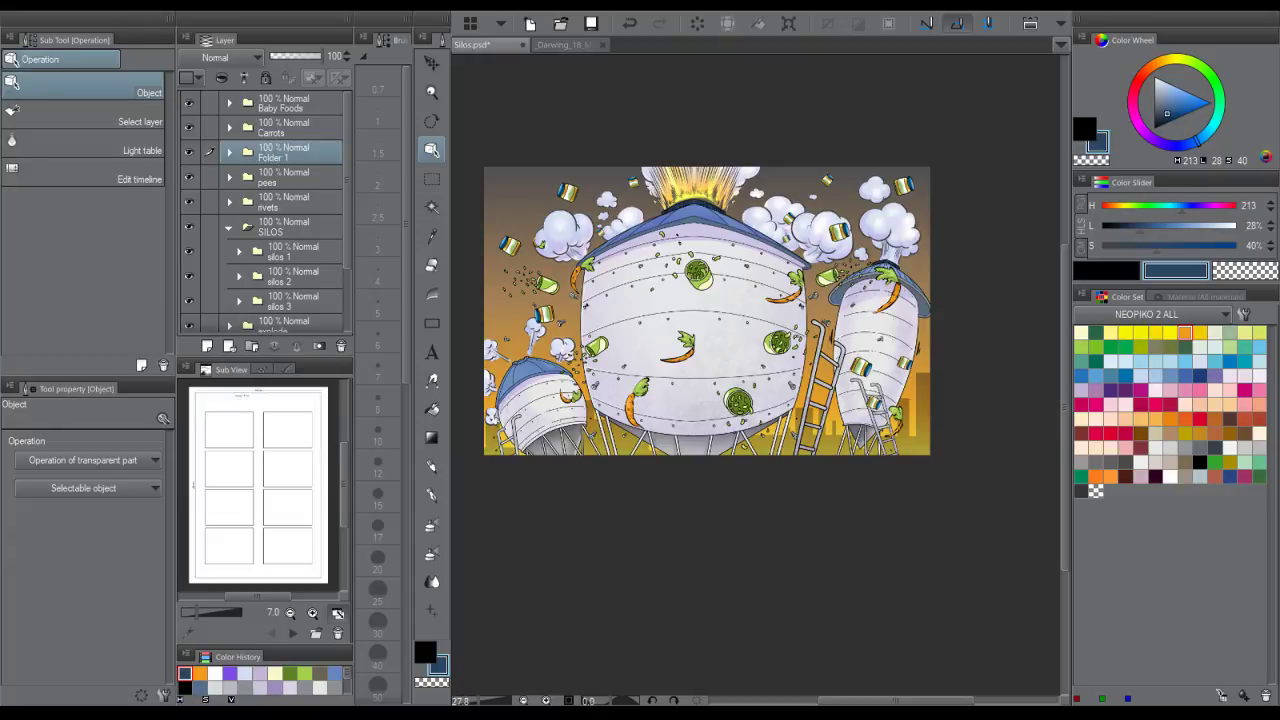
{"action": "left_click", "coordinate": [229, 227]}
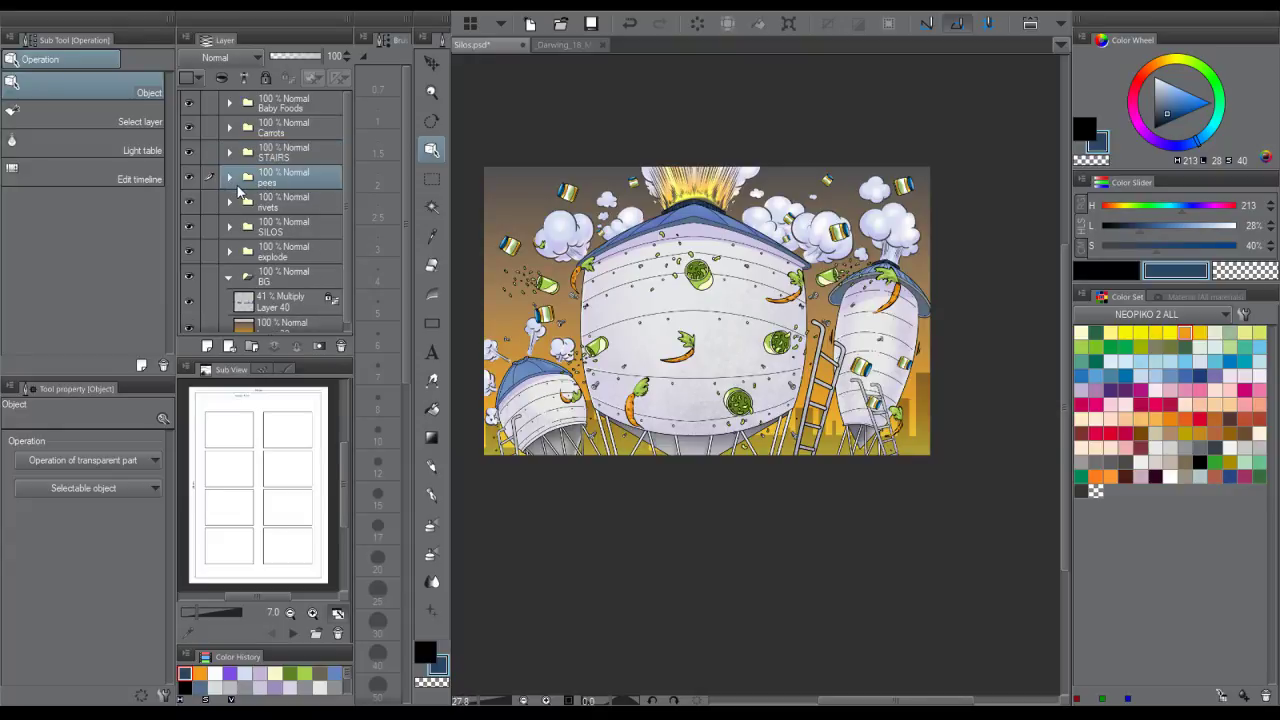
- Rename the pees folder as PEES and the rivets folder as RIVETS
{"action": "type", "text": "PEES"}
{"action": "key", "text": "Return"}
{"action": "double_click", "coordinate": [271, 210]}
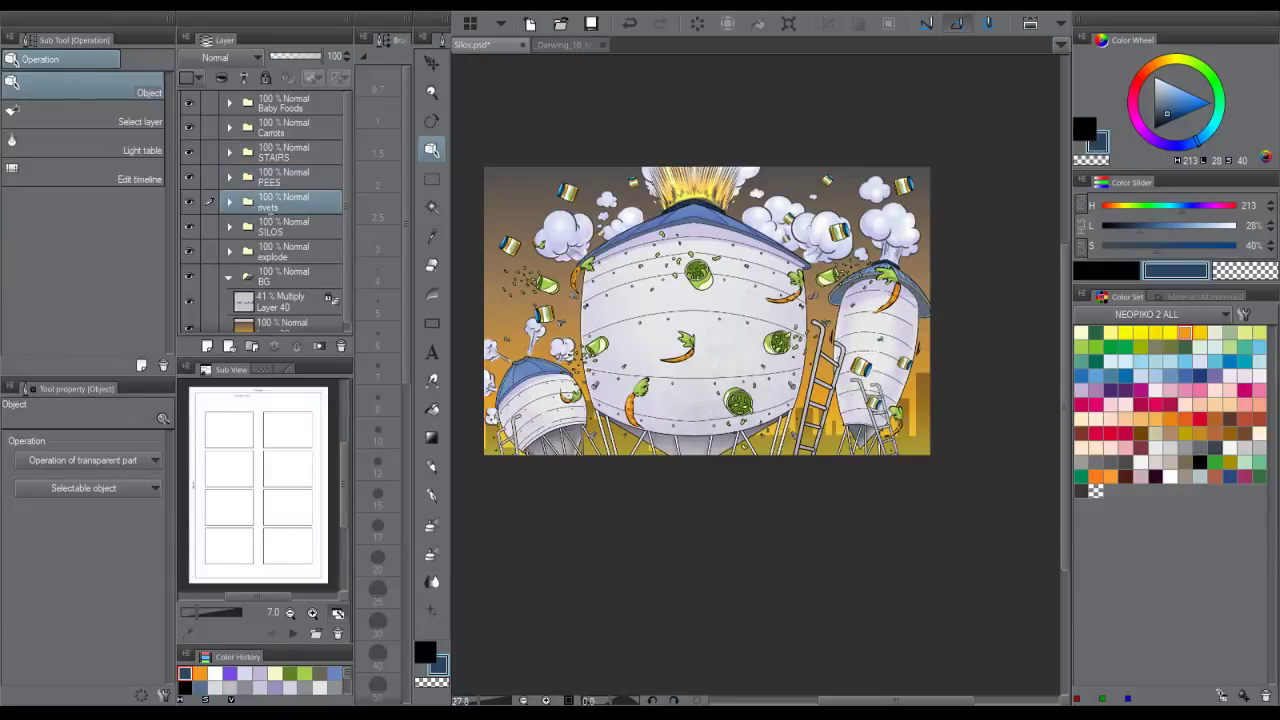
{"action": "type", "text": "RIVETS"}
{"action": "key", "text": "Return"}
- Rename the Carrots folder as CARROTS and collapse the BG folder
{"action": "left_click", "coordinate": [276, 131]}
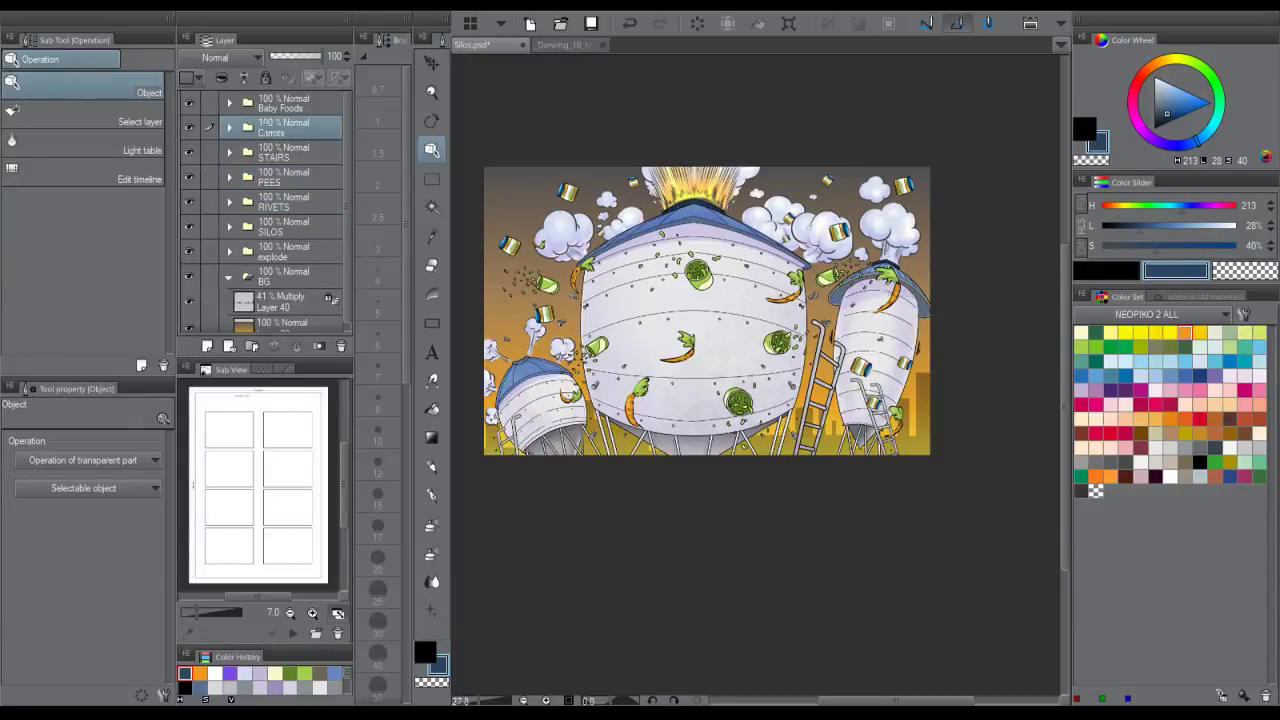
{"action": "type", "text": "CARROTS"}
{"action": "key", "text": "Return"}
{"action": "double_click", "coordinate": [300, 105]}
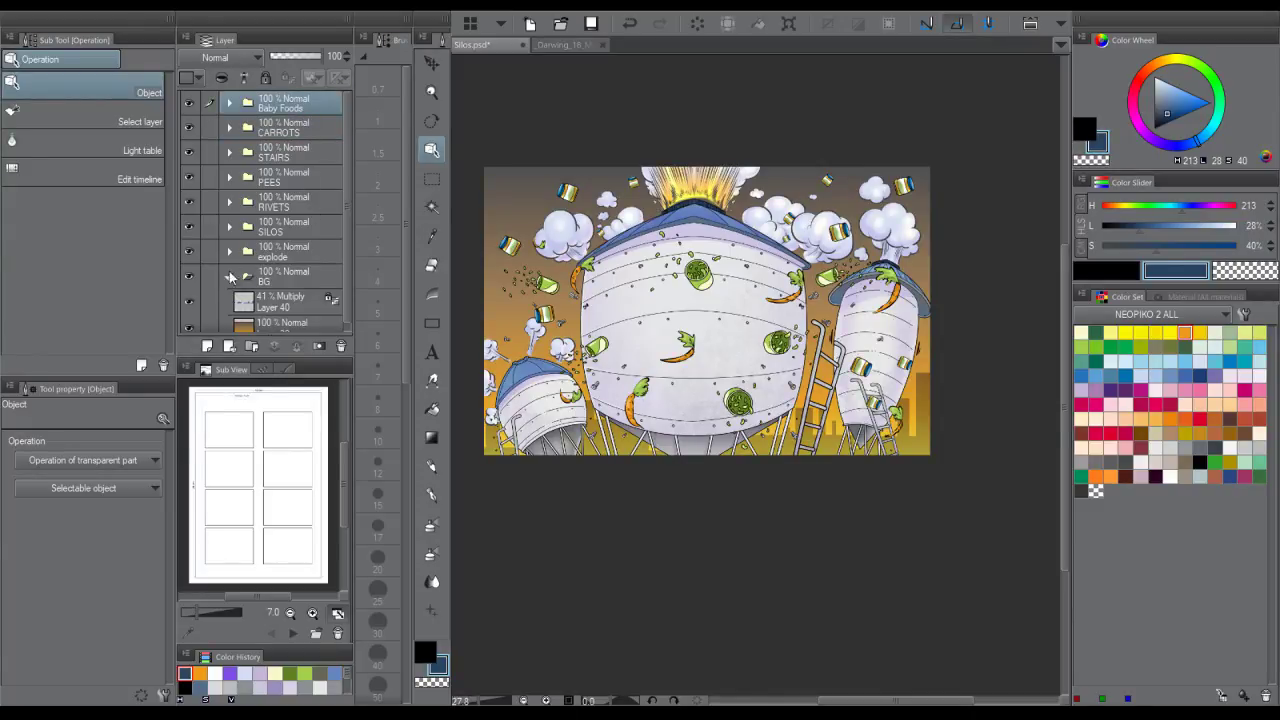
{"action": "left_click", "coordinate": [231, 278]}
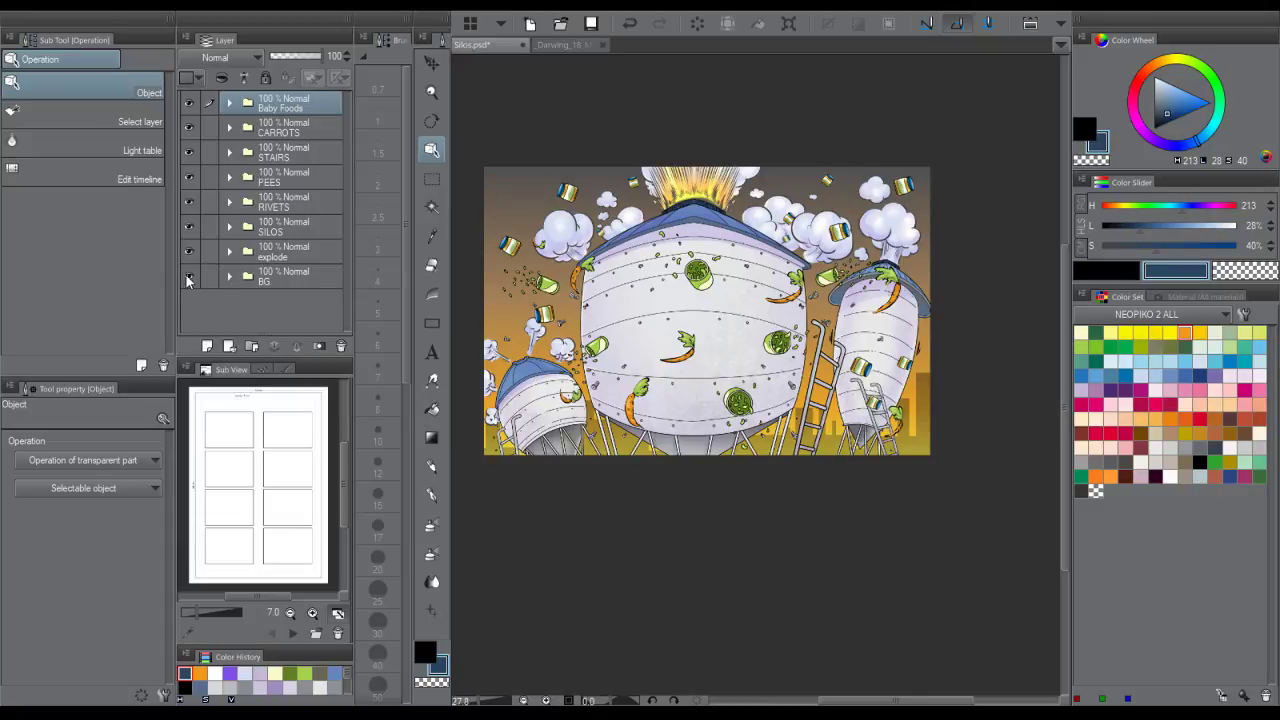
- Group Layer 8, Layer 38 and Layer 37 into a subfolder named Explode inside the explode folder, and check it by toggling its visibility
{"action": "left_click", "coordinate": [229, 251]}
{"action": "scroll", "coordinate": [335, 245], "scroll_direction": "down", "scroll_amount": 1}
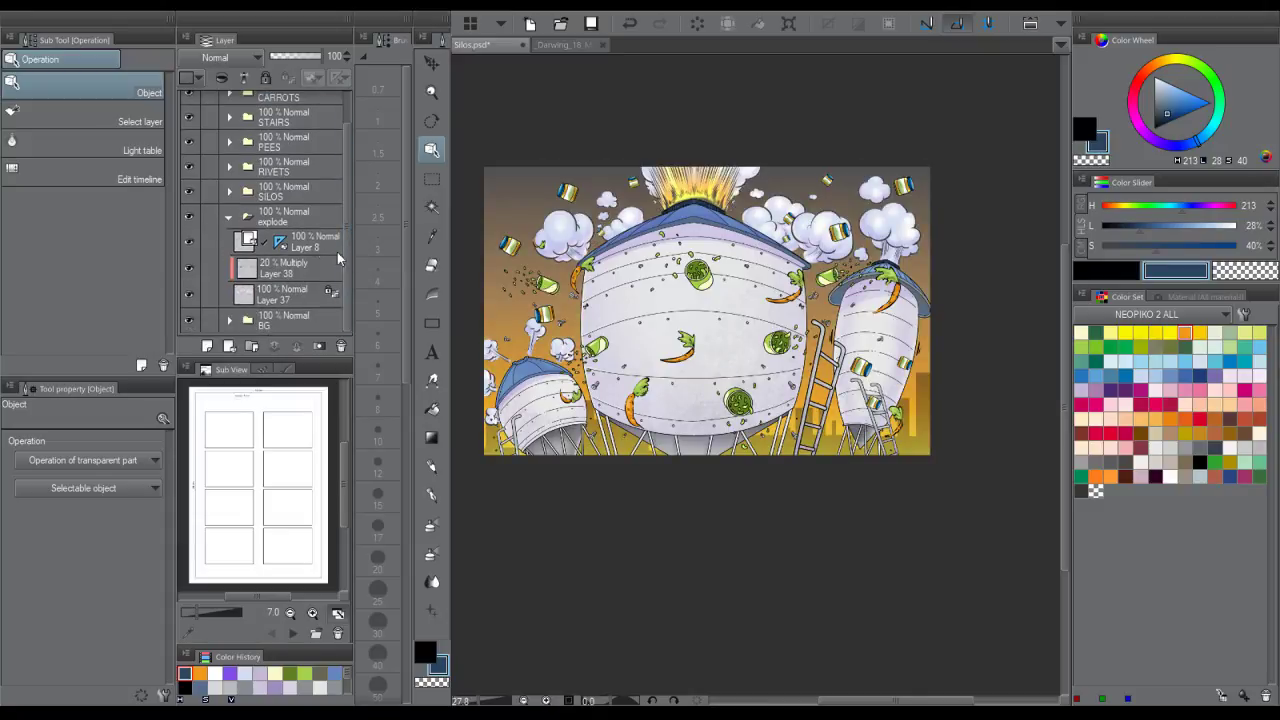
{"action": "left_click", "coordinate": [335, 248]}
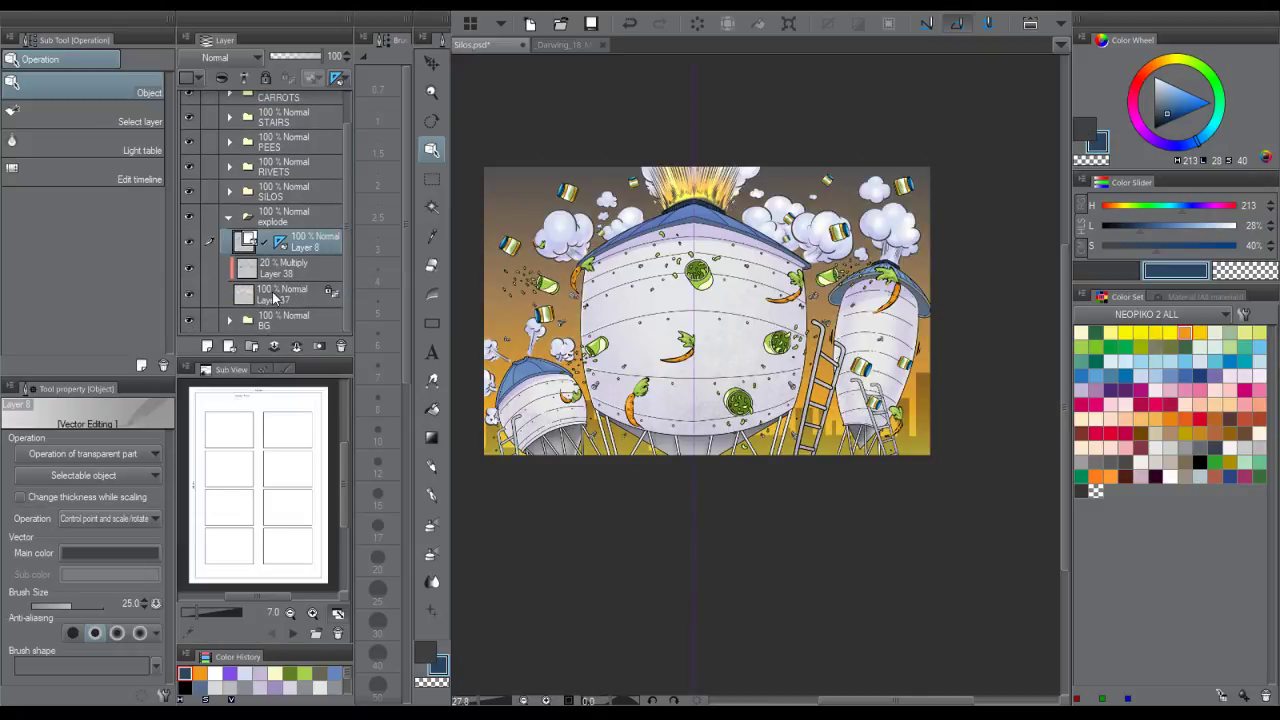
{"action": "left_click", "coordinate": [276, 296], "text": "shift"}
{"action": "left_click", "coordinate": [251, 346]}
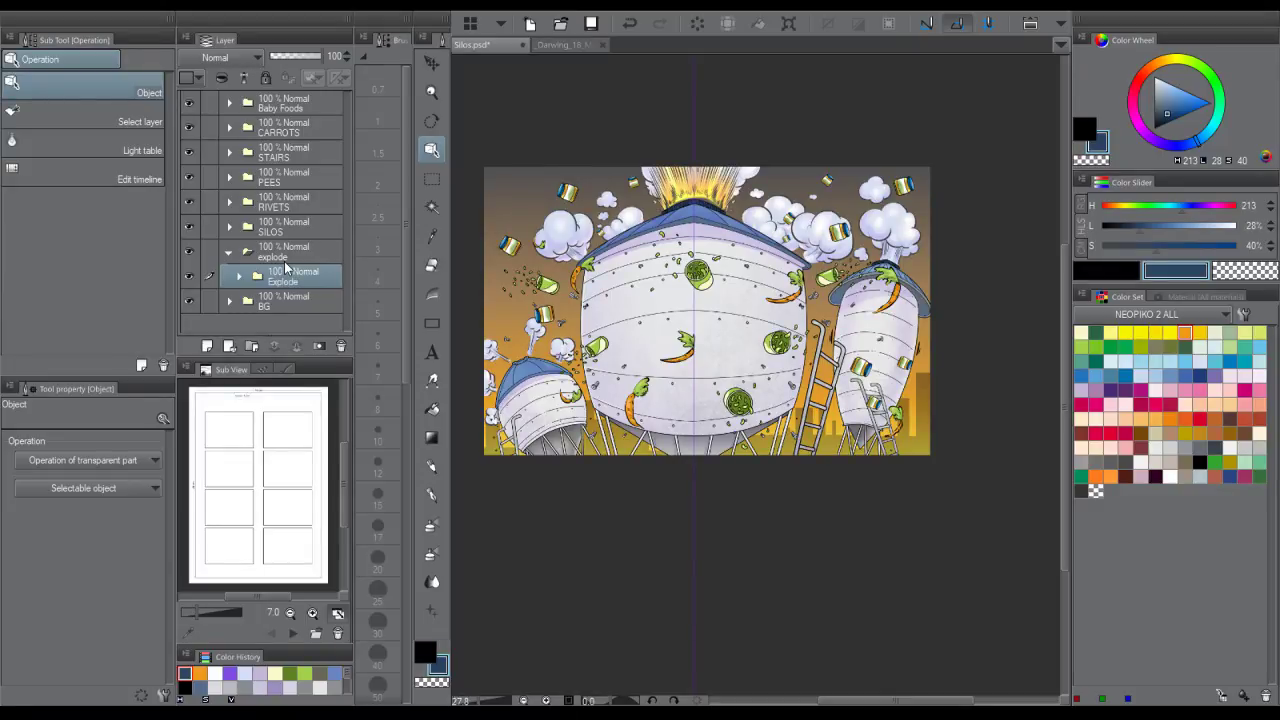
{"action": "left_click", "coordinate": [190, 276]}
{"action": "left_click", "coordinate": [190, 276]}
- Lasso the smoke clouds around the small left silo, cut and paste them into their own folder, and reselect the Explode subfolder
{"action": "key", "text": "l"}
{"action": "key", "text": "z"}
{"action": "left_click_drag", "start_coordinate": [598, 256], "coordinate": [640, 256]}
{"action": "left_click_drag", "start_coordinate": [474, 354], "coordinate": [584, 255]}
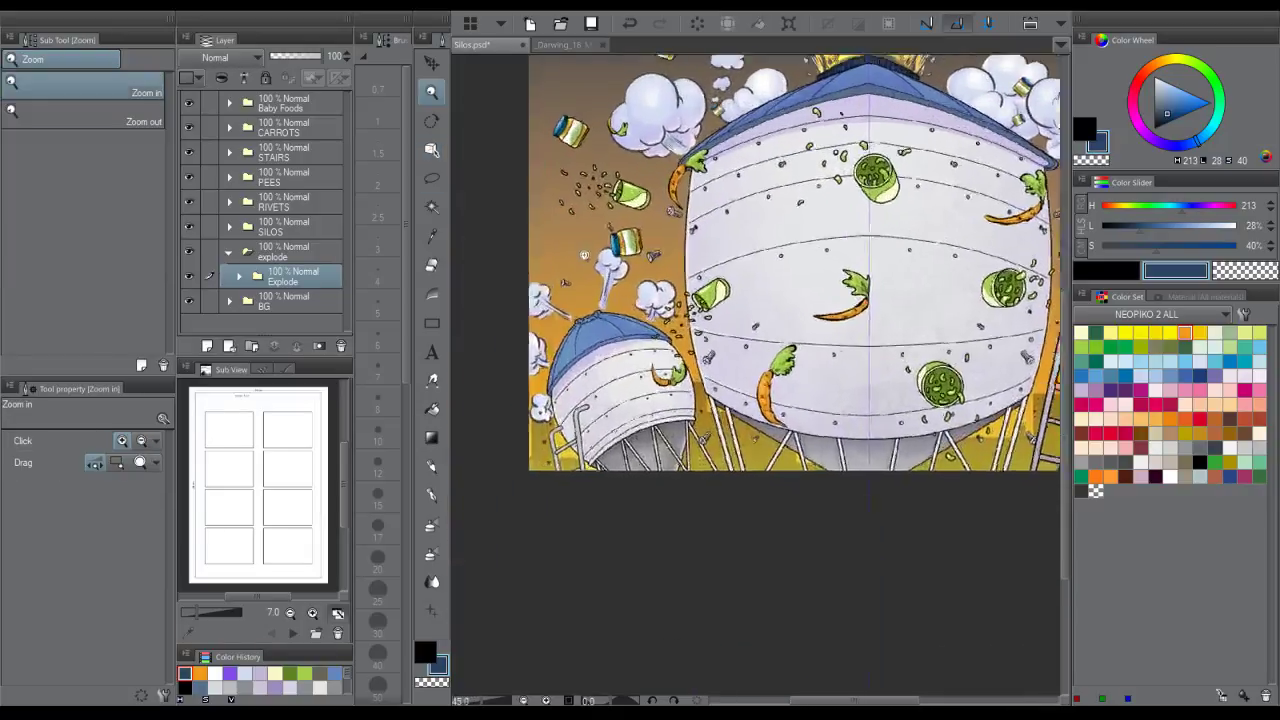
{"action": "left_click", "coordinate": [584, 255]}
{"action": "key", "text": "m"}
{"action": "mouse_move", "coordinate": [470, 285]}
{"action": "left_mouse_down"}
{"action": "mouse_move", "coordinate": [751, 266]}
{"action": "mouse_move", "coordinate": [690, 492]}
{"action": "mouse_move", "coordinate": [485, 420]}
{"action": "left_mouse_up"}
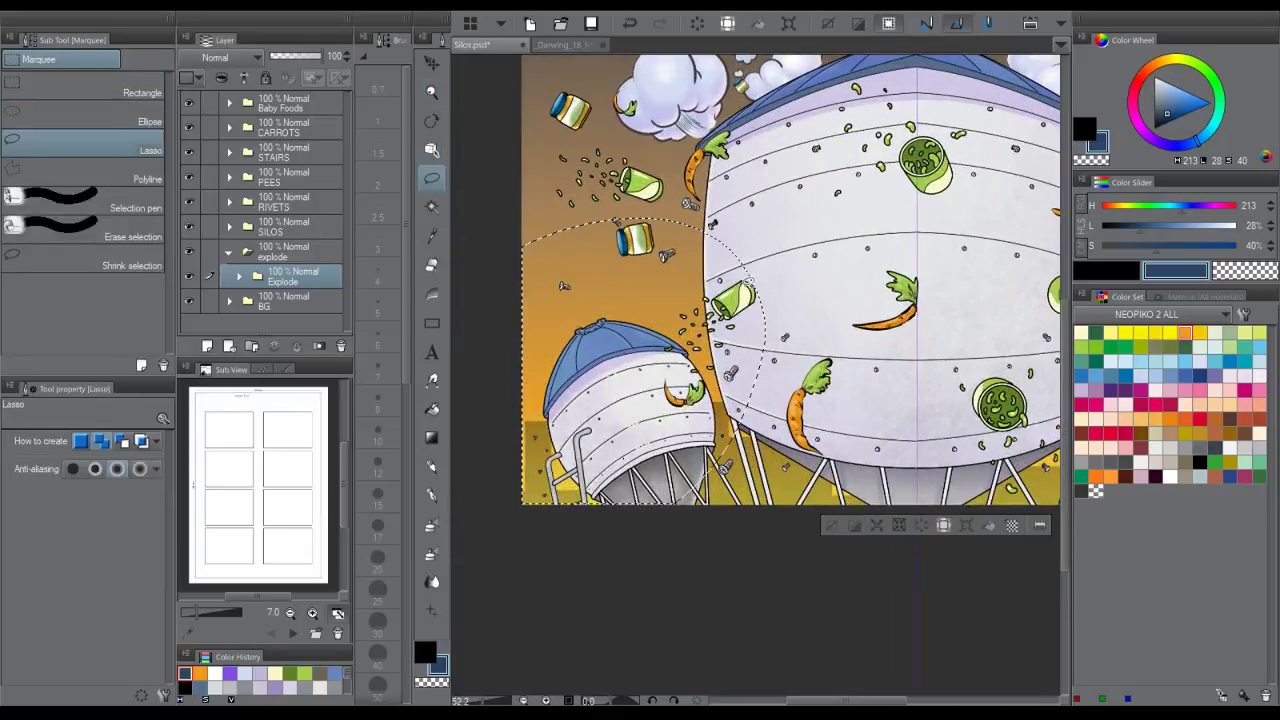
{"action": "key", "text": "ctrl+v"}
{"action": "left_click_drag", "start_coordinate": [750, 282], "coordinate": [703, 366]}
{"action": "key", "text": "ctrl+d"}
{"action": "left_click", "coordinate": [325, 298]}
{"action": "left_click_drag", "start_coordinate": [749, 228], "coordinate": [713, 374]}
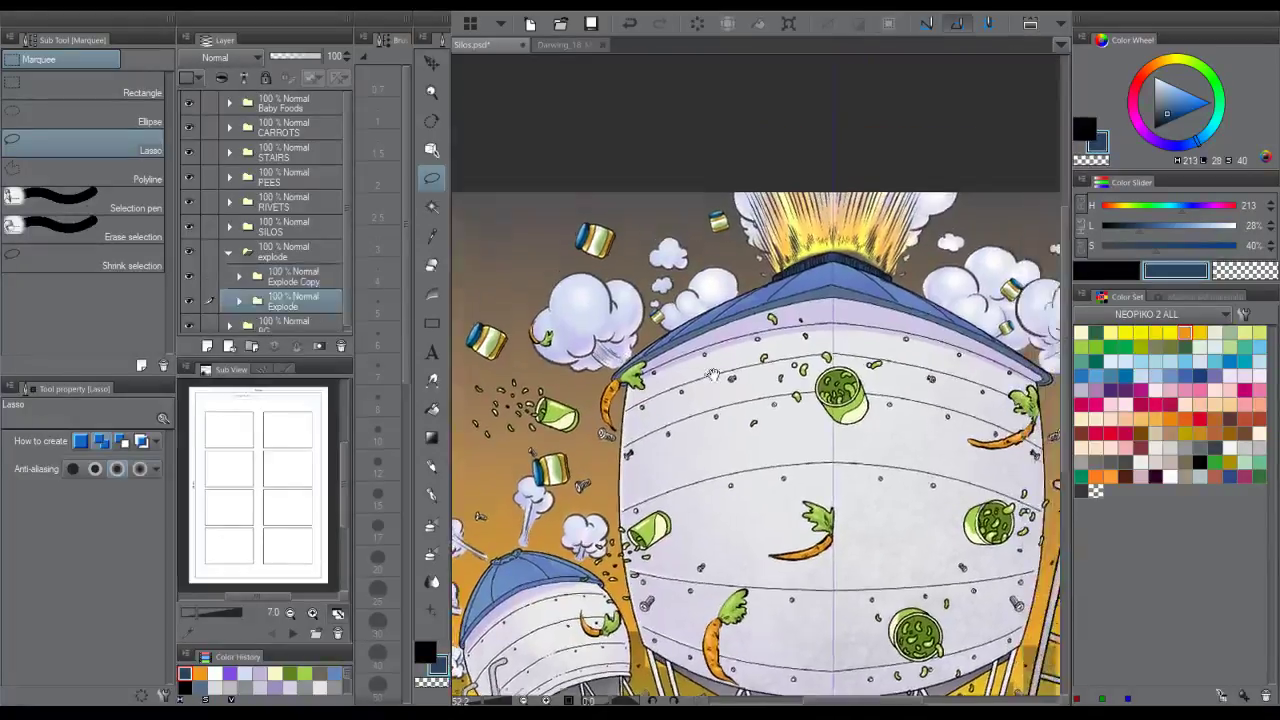
{"action": "mouse_move", "coordinate": [493, 252]}
{"action": "left_mouse_down"}
{"action": "mouse_move", "coordinate": [1016, 140]}
{"action": "mouse_move", "coordinate": [1058, 222]}
{"action": "left_mouse_up"}
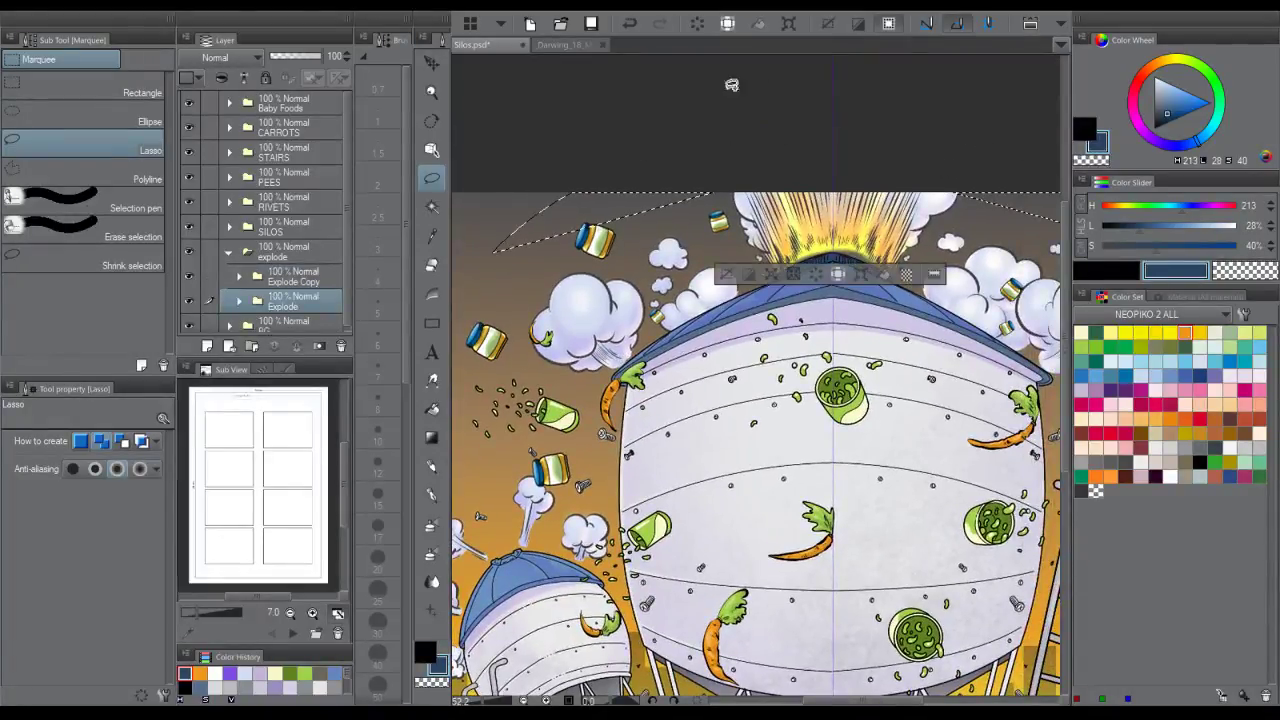
{"action": "key", "text": "ctrl+z"}
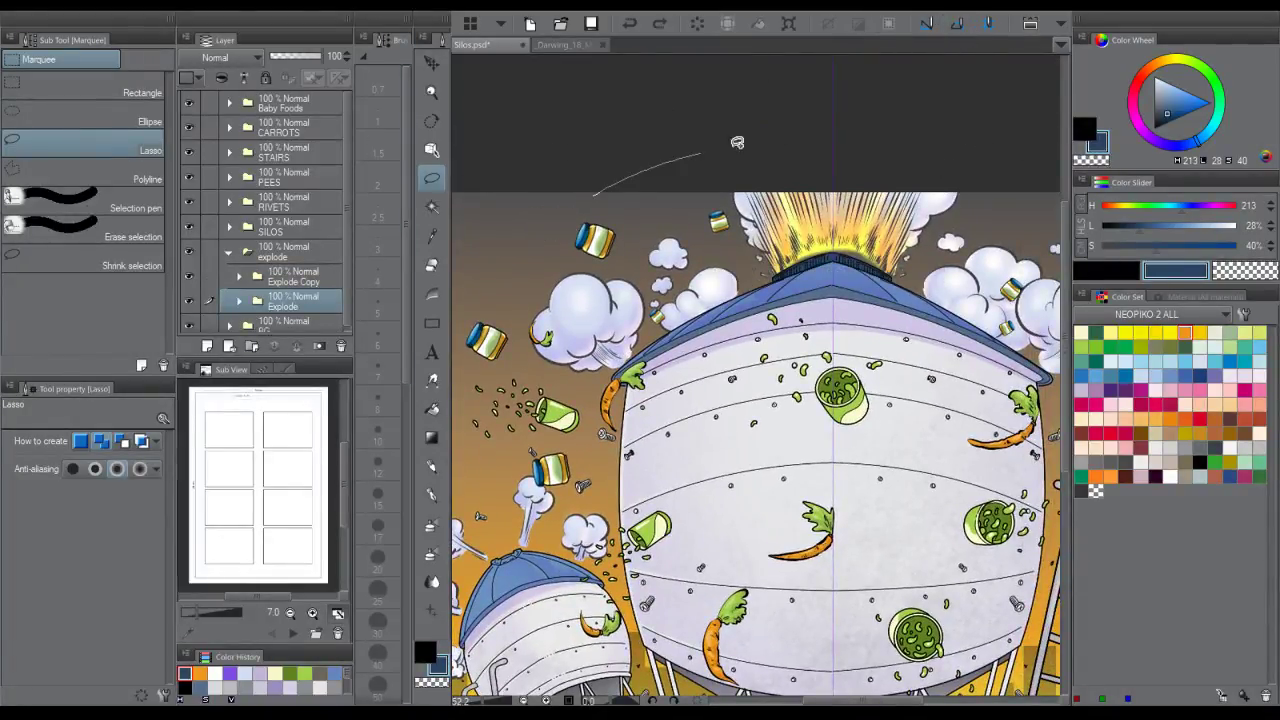
- Lasso the smoke clouds left of the central explosion, cut and paste them into their own folder, and hide that folder
{"action": "key", "text": "Tab"}
{"action": "scroll", "coordinate": [490, 270], "scroll_direction": "up", "scroll_amount": 2}
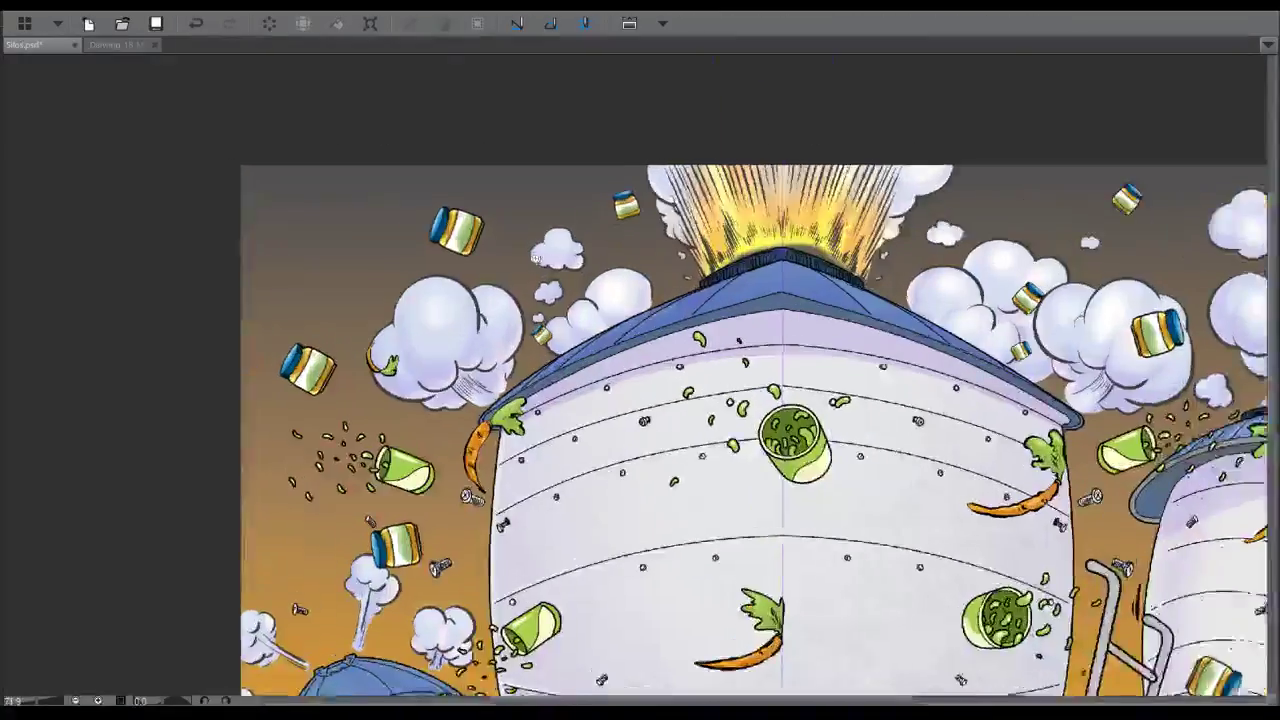
{"action": "mouse_move", "coordinate": [372, 306]}
{"action": "left_mouse_down"}
{"action": "mouse_move", "coordinate": [643, 217]}
{"action": "mouse_move", "coordinate": [685, 323]}
{"action": "mouse_move", "coordinate": [446, 488]}
{"action": "mouse_move", "coordinate": [360, 305]}
{"action": "left_mouse_up"}
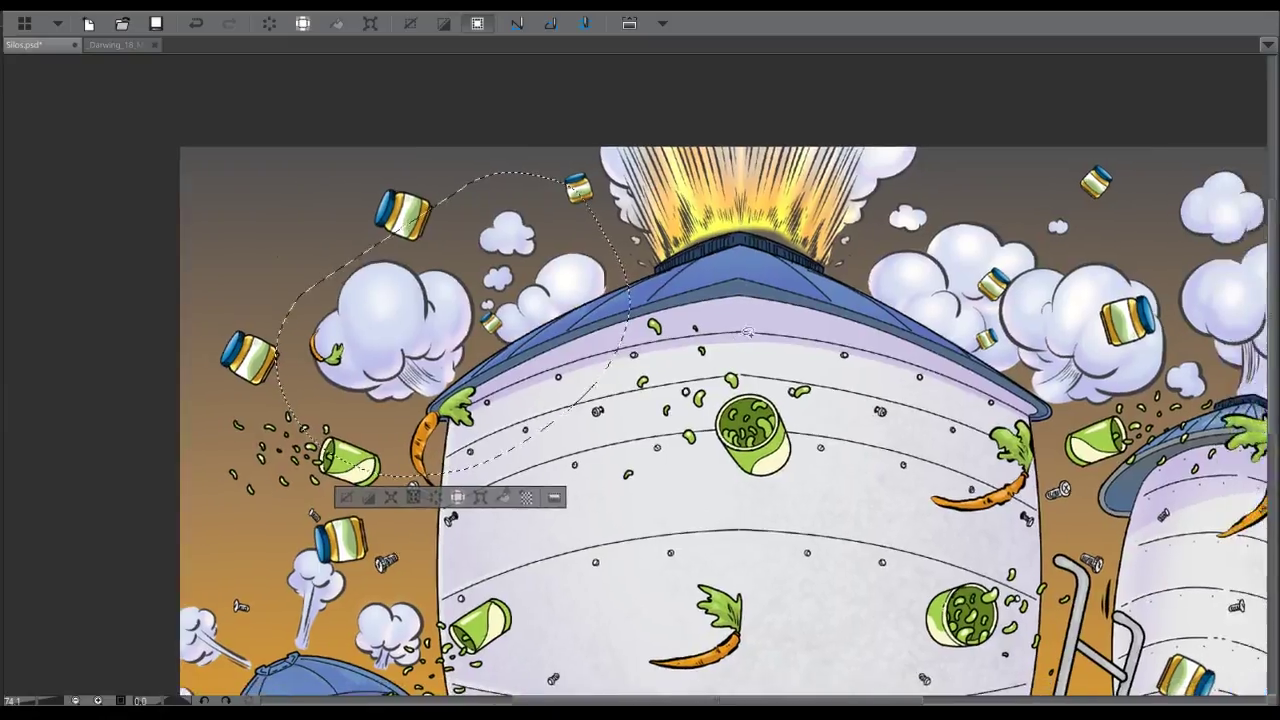
{"action": "key", "text": "Tab"}
{"action": "scroll", "coordinate": [346, 280], "scroll_direction": "down", "scroll_amount": 1}
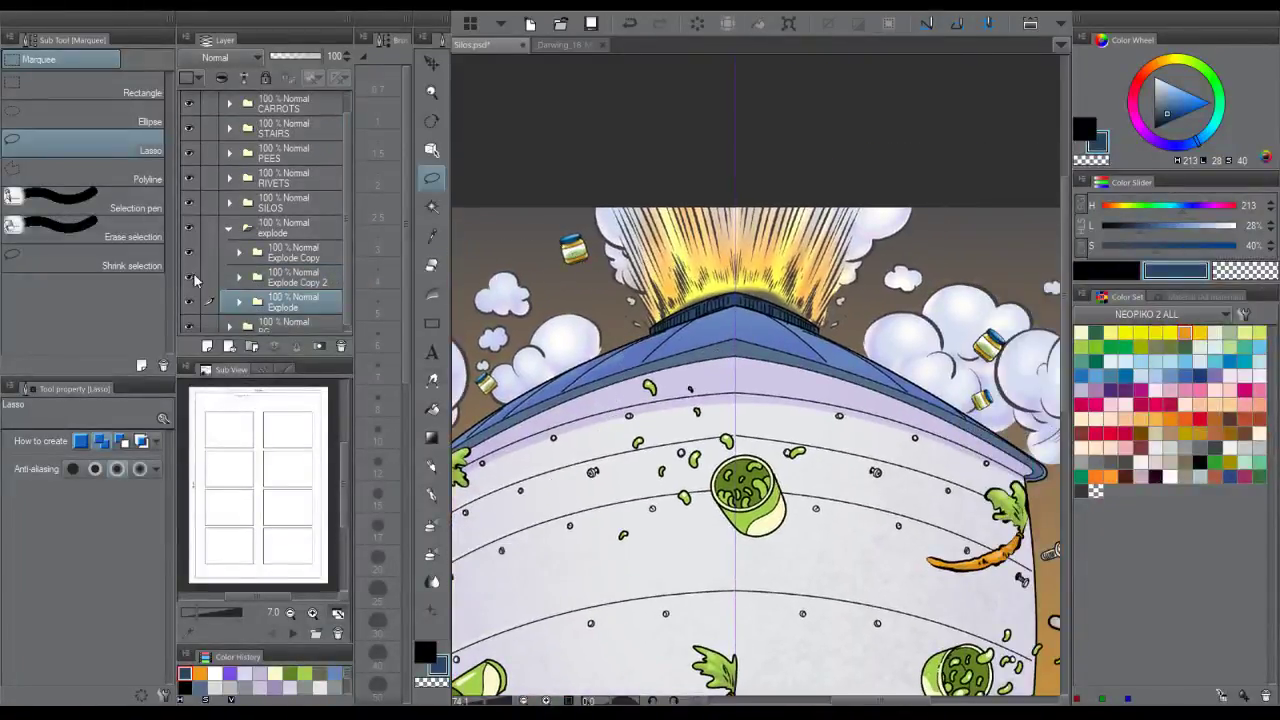
{"action": "left_click", "coordinate": [189, 280]}
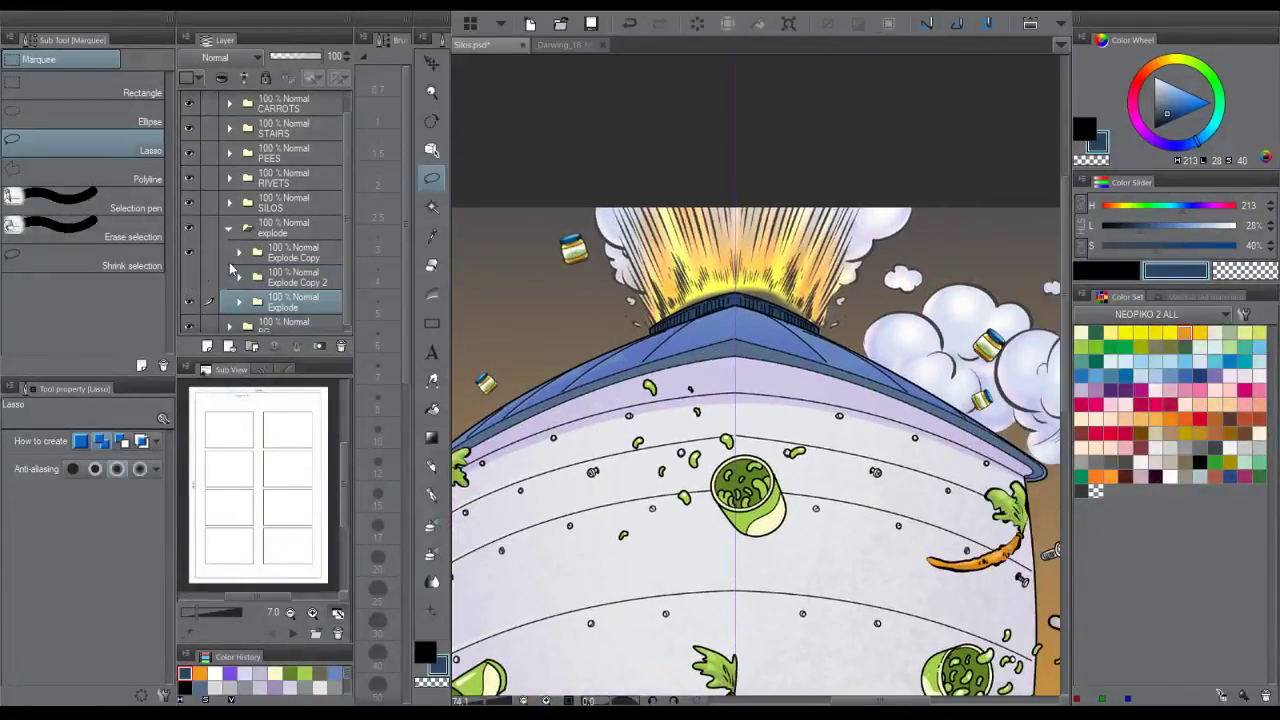
- Lasso the explosion burst above the big silo, cut and paste it into its own folder, and hide that folder
{"action": "mouse_move", "coordinate": [575, 184]}
{"action": "left_mouse_down"}
{"action": "mouse_move", "coordinate": [617, 362]}
{"action": "mouse_move", "coordinate": [804, 376]}
{"action": "mouse_move", "coordinate": [946, 206]}
{"action": "left_mouse_up"}
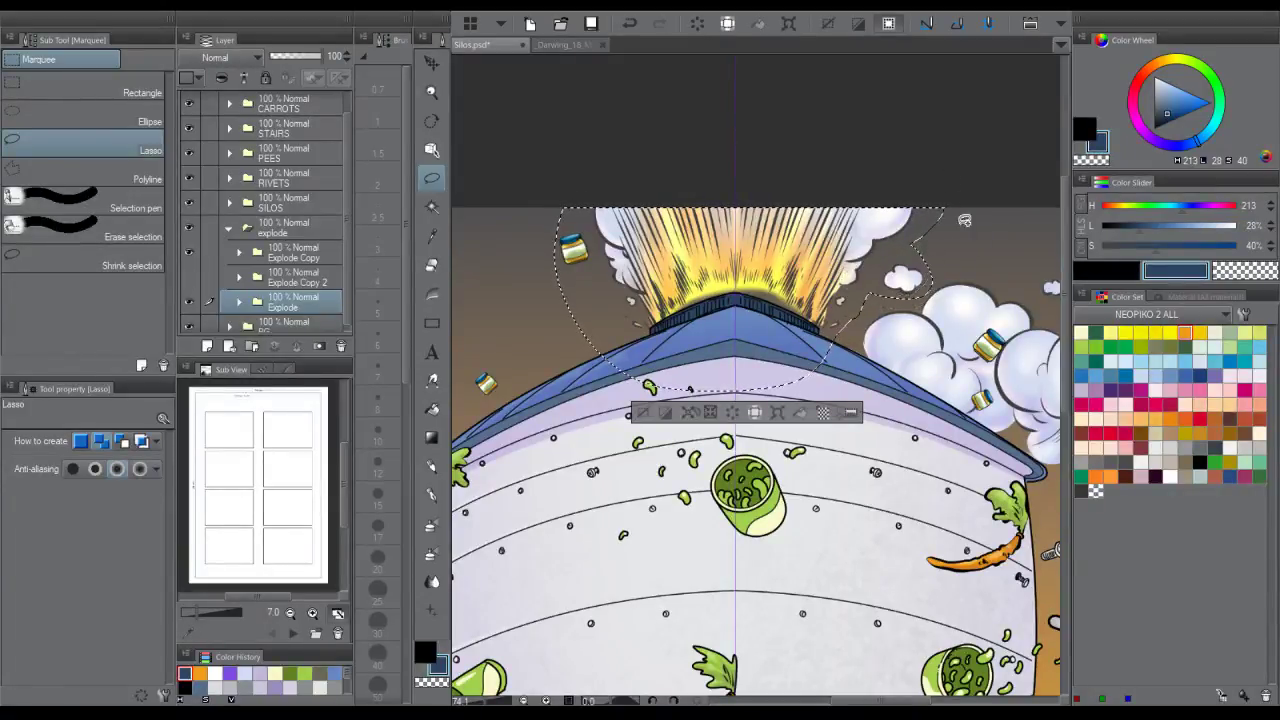
{"action": "key", "text": "ctrl+x"}
{"action": "key", "text": "ctrl+v"}
{"action": "left_click_drag", "start_coordinate": [737, 316], "coordinate": [673, 280]}
{"action": "left_click", "coordinate": [189, 302]}
- Lasso the smoke clouds between the big silo and the right silo, move them into their own folder, and hide that folder
{"action": "left_click", "coordinate": [284, 325]}
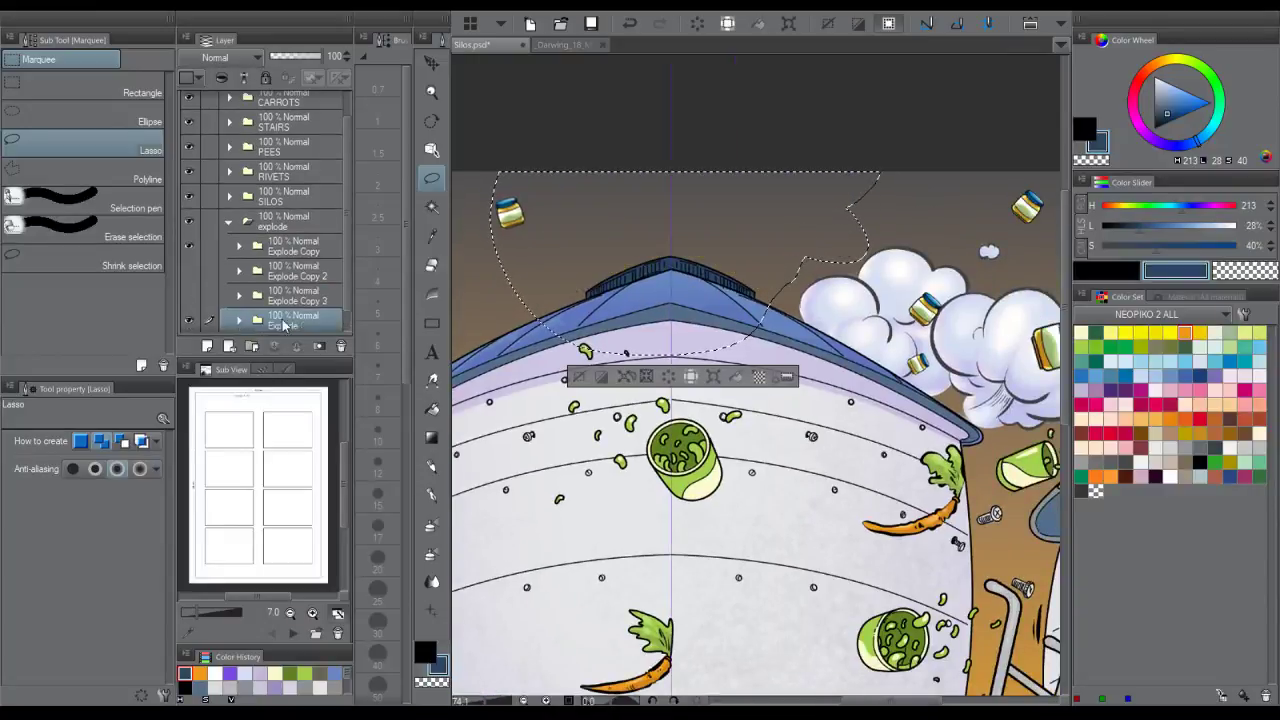
{"action": "mouse_move", "coordinate": [957, 252]}
{"action": "left_mouse_down"}
{"action": "mouse_move", "coordinate": [752, 216]}
{"action": "mouse_move", "coordinate": [889, 260]}
{"action": "mouse_move", "coordinate": [912, 322]}
{"action": "mouse_move", "coordinate": [906, 345]}
{"action": "mouse_move", "coordinate": [930, 350]}
{"action": "mouse_move", "coordinate": [931, 398]}
{"action": "mouse_move", "coordinate": [590, 197]}
{"action": "left_mouse_up"}
{"action": "key", "text": "ctrl+d"}
{"action": "key", "text": "ctrl+x"}
{"action": "key", "text": "ctrl+v"}
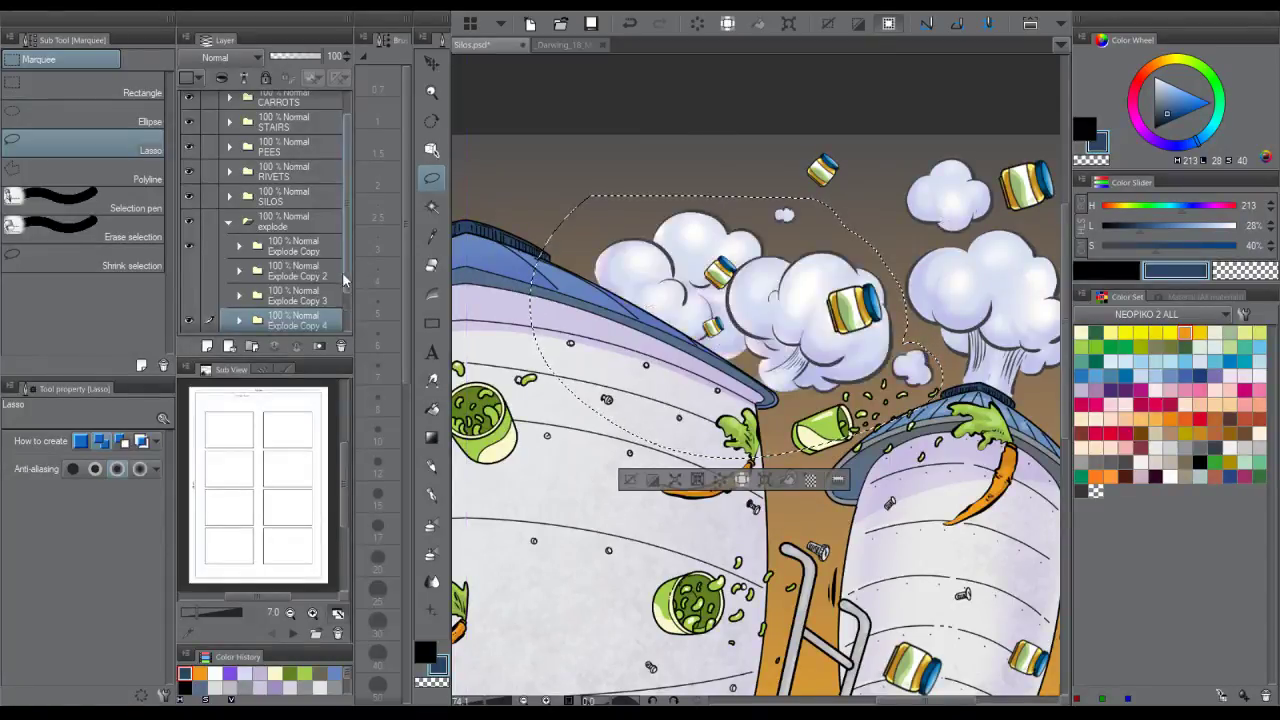
{"action": "left_click_drag", "start_coordinate": [345, 281], "coordinate": [345, 304]}
{"action": "left_click", "coordinate": [189, 290]}
- Select the Explode subfolder holding the right silo's remaining smoke, clear the selection, and show all the hidden explosion folders again
{"action": "left_click", "coordinate": [298, 311]}
{"action": "left_click_drag", "start_coordinate": [853, 271], "coordinate": [581, 295]}
{"action": "key", "text": "ctrl+d"}
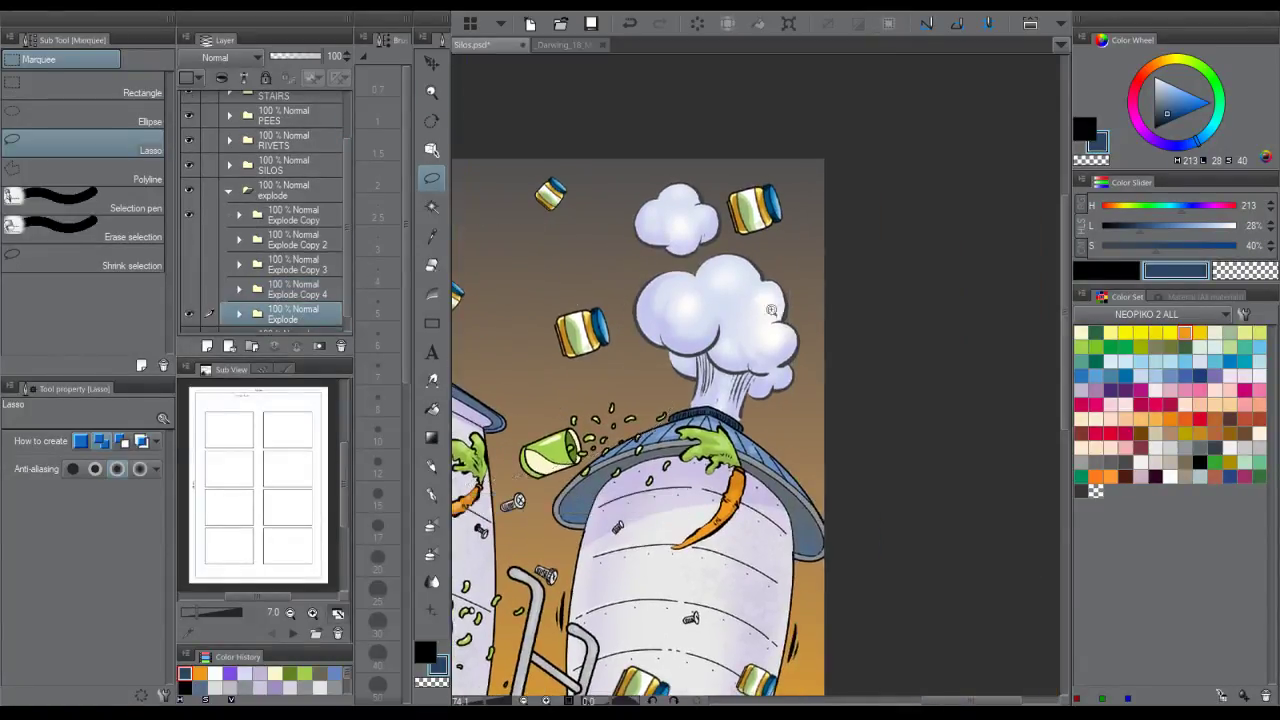
{"action": "left_click_drag", "start_coordinate": [771, 310], "coordinate": [565, 312]}
{"action": "left_click_drag", "start_coordinate": [565, 312], "coordinate": [698, 264]}
{"action": "left_click", "coordinate": [189, 288]}
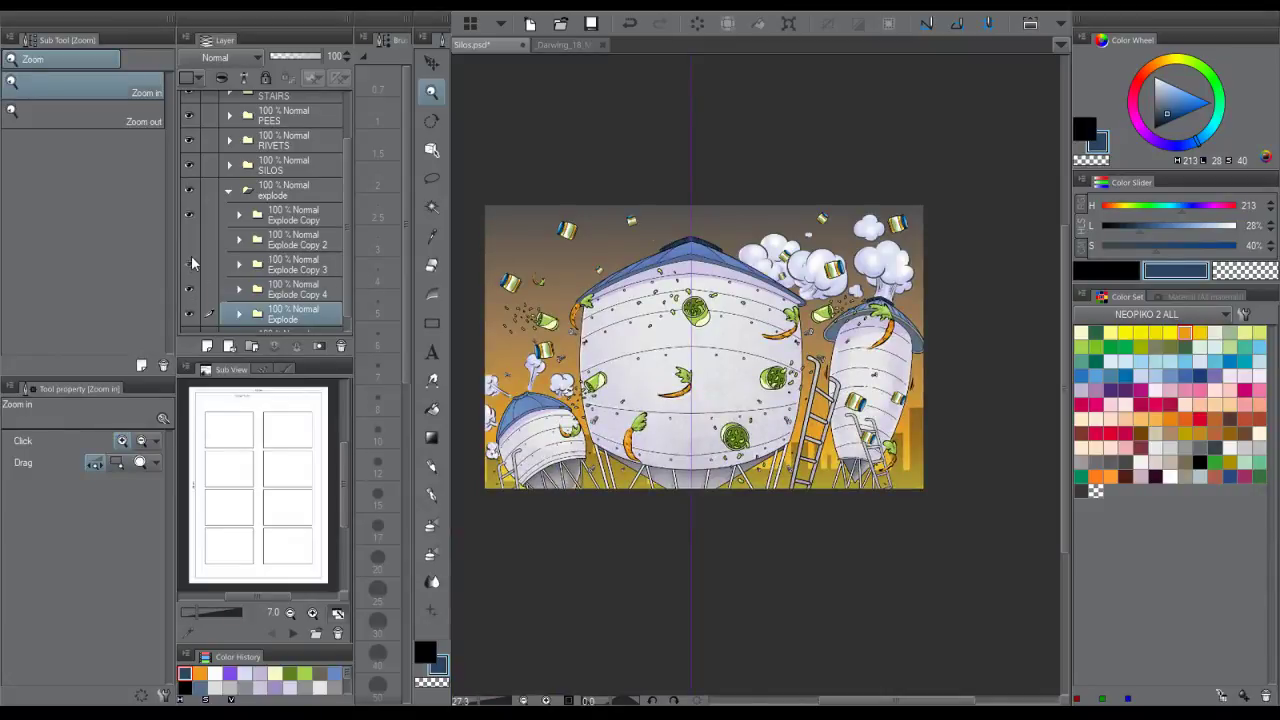
{"action": "key", "text": "ctrl+minus"}
{"action": "mouse_move", "coordinate": [190, 246]}
{"action": "left_mouse_down"}
{"action": "mouse_move", "coordinate": [195, 320]}
{"action": "mouse_move", "coordinate": [179, 227]}
{"action": "left_mouse_up"}
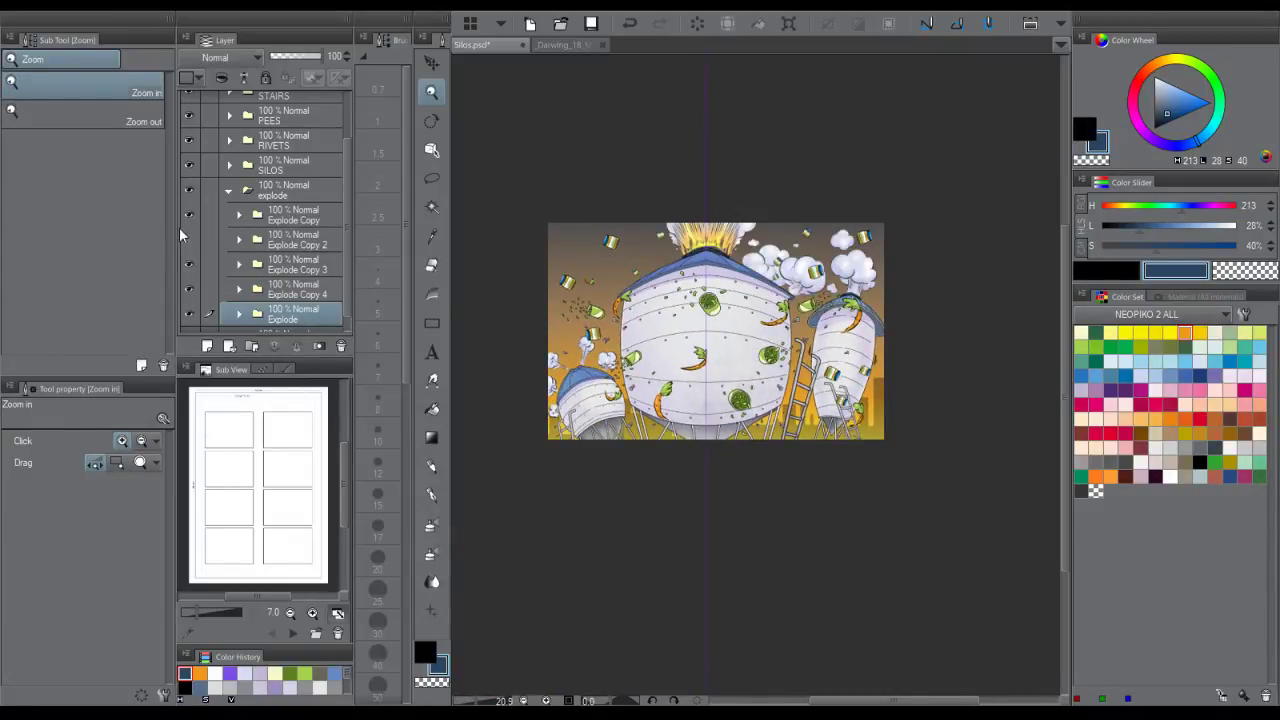
{"action": "left_click", "coordinate": [189, 239]}
{"action": "scroll", "coordinate": [852, 284], "scroll_direction": "down", "scroll_amount": 1}
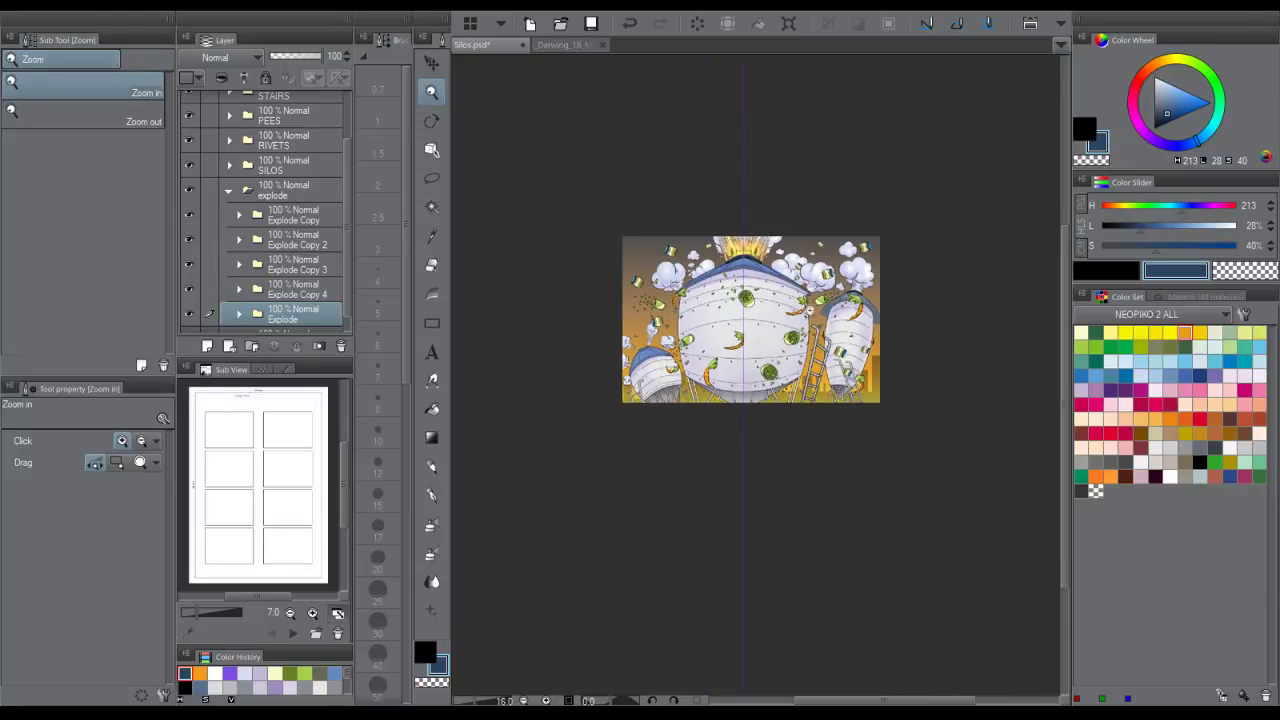
{"action": "scroll", "coordinate": [809, 313], "scroll_direction": "up", "scroll_amount": 2}
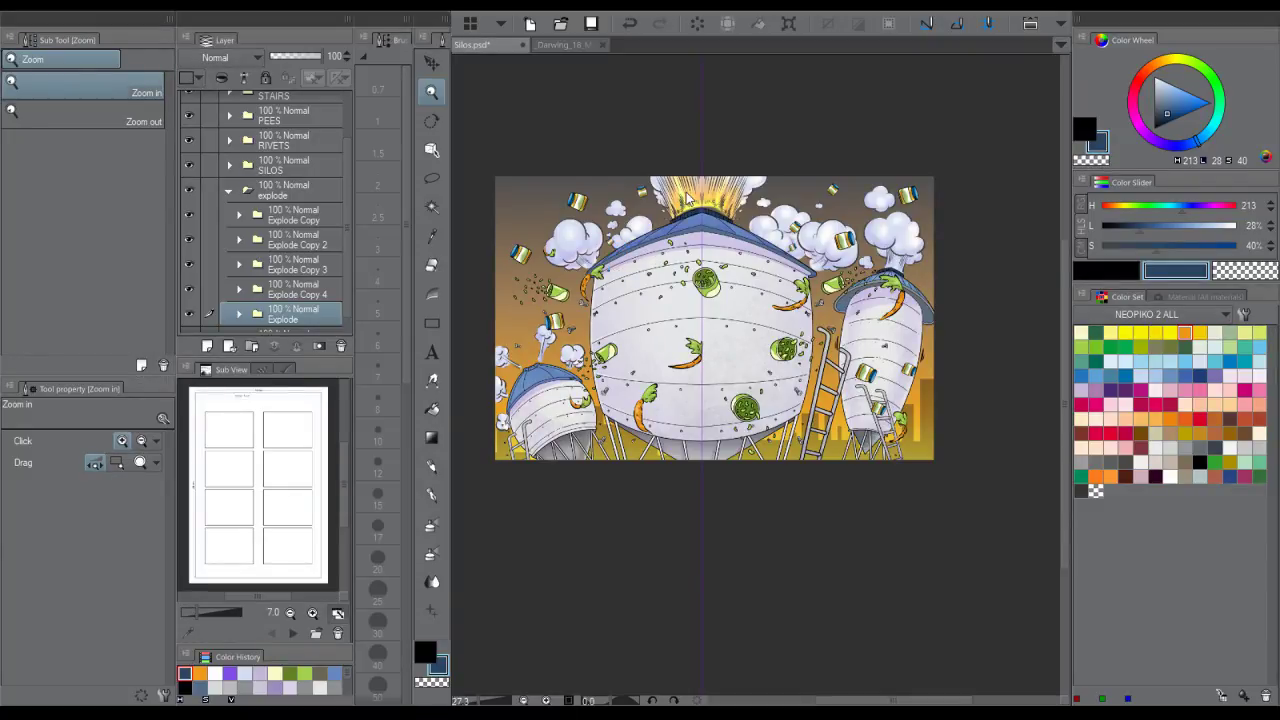
- Save the Silos document, then collapse the explode folder and hide all top-level folders from Baby Foods to BG
{"action": "key", "text": "ctrl+s"}
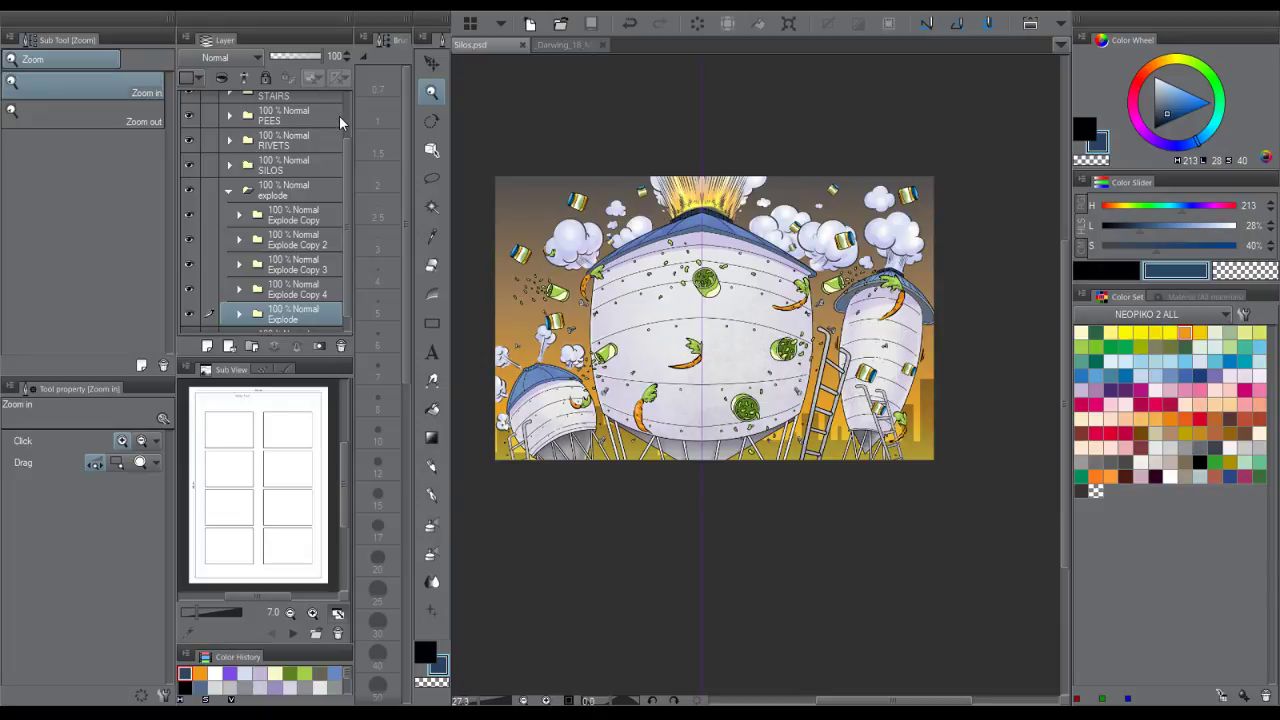
{"action": "left_click", "coordinate": [339, 115]}
{"action": "scroll", "coordinate": [345, 120], "scroll_direction": "up", "scroll_amount": 2}
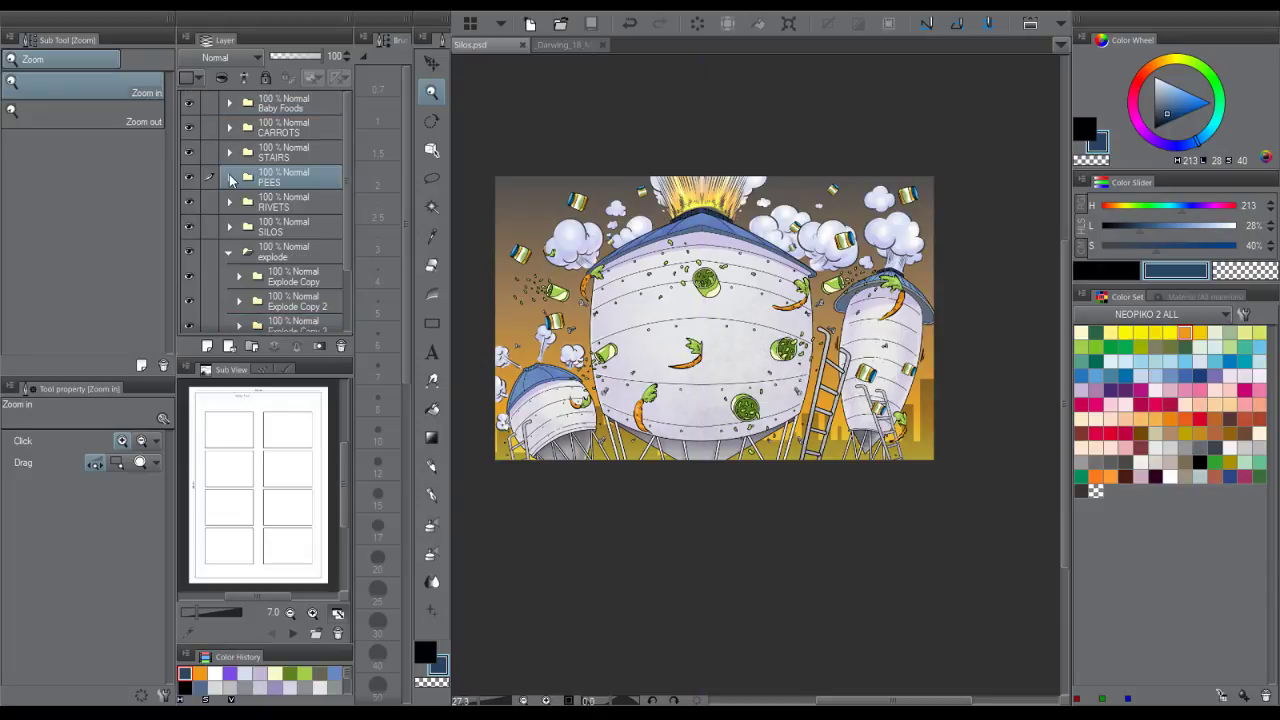
{"action": "left_click", "coordinate": [229, 252]}
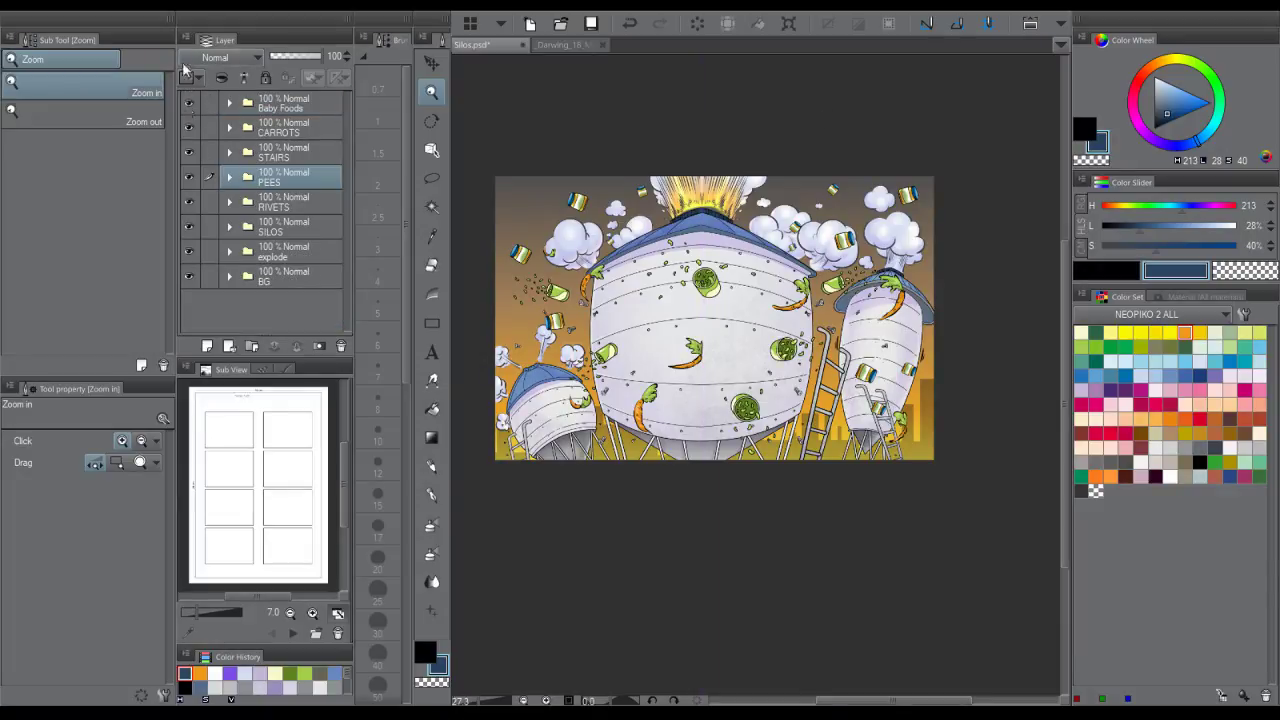
{"action": "left_click_drag", "start_coordinate": [193, 104], "coordinate": [197, 267]}
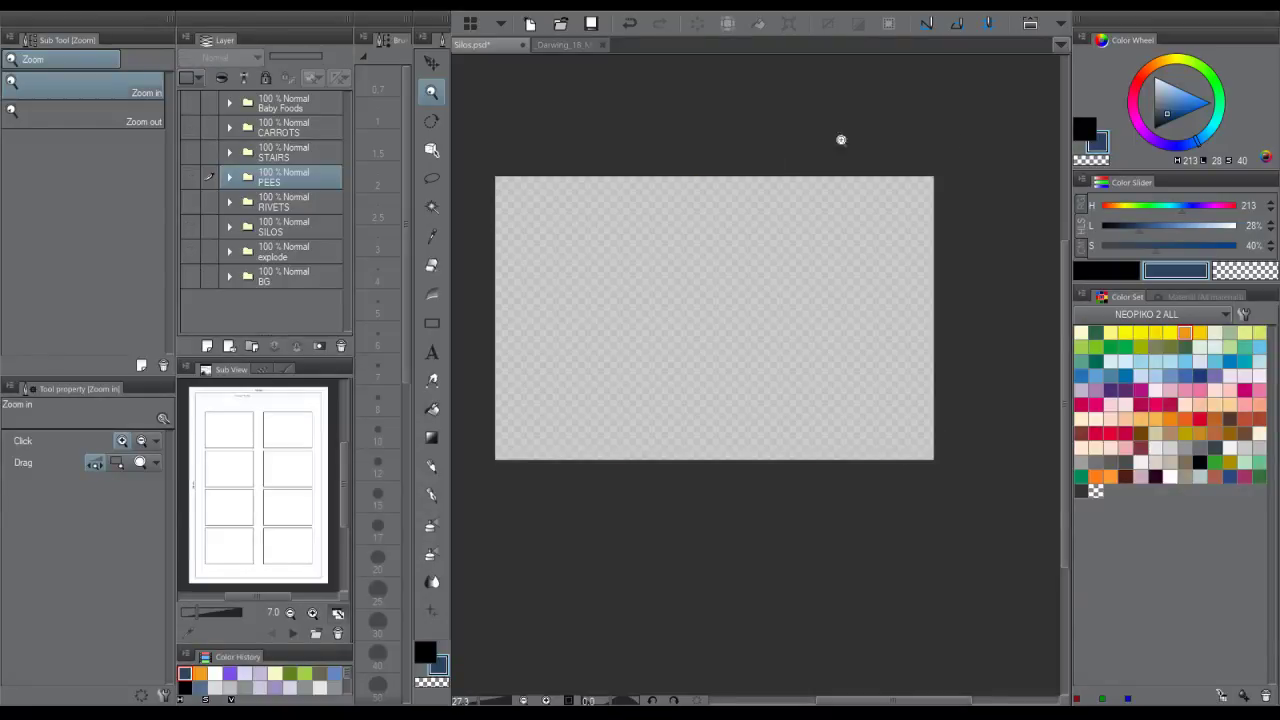
- Switch to the Machine breaking Factory document and try moving its separate scene parts with the Object tool
{"action": "left_click", "coordinate": [558, 40]}
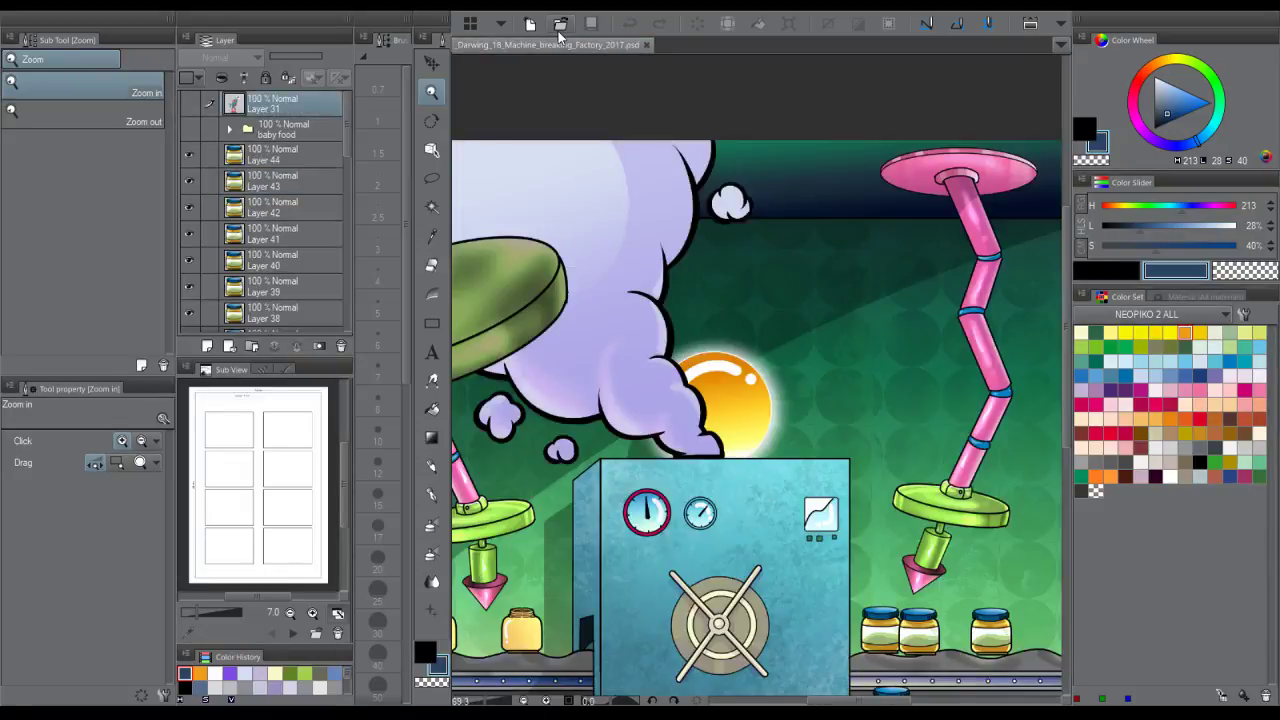
{"action": "key", "text": "o"}
{"action": "left_click", "coordinate": [670, 265]}
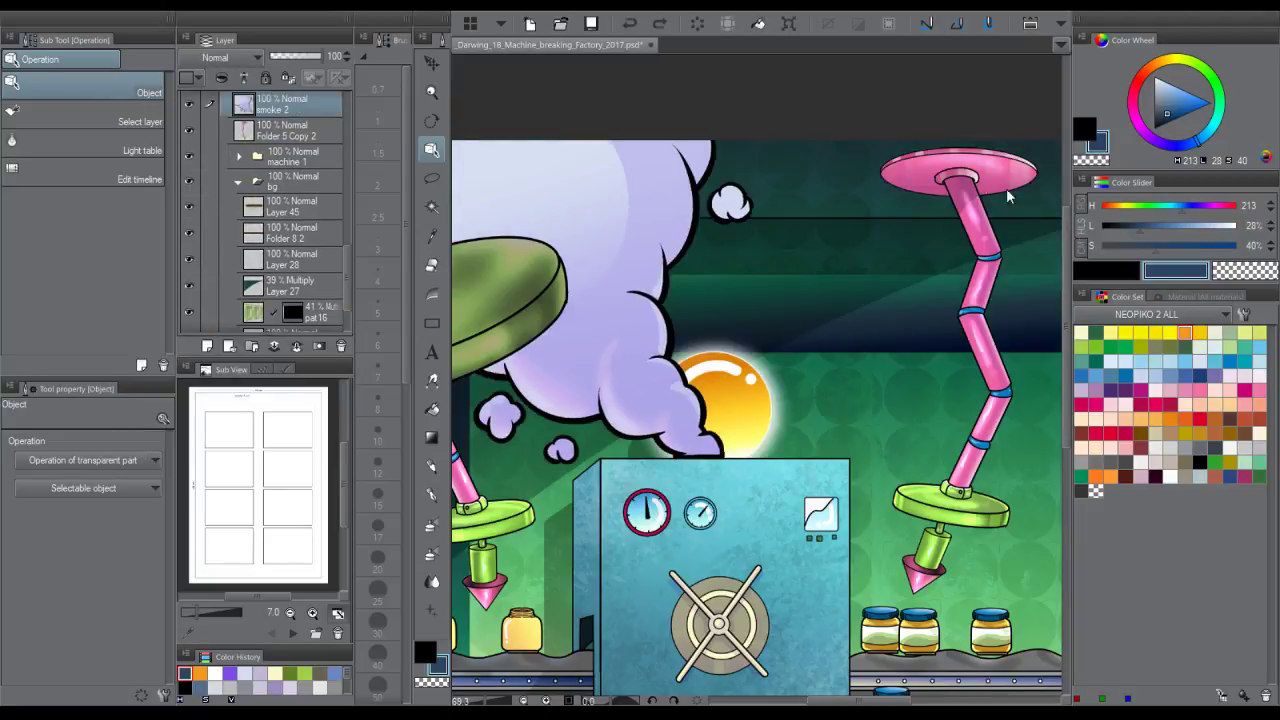
{"action": "left_click_drag", "start_coordinate": [954, 192], "coordinate": [823, 266]}
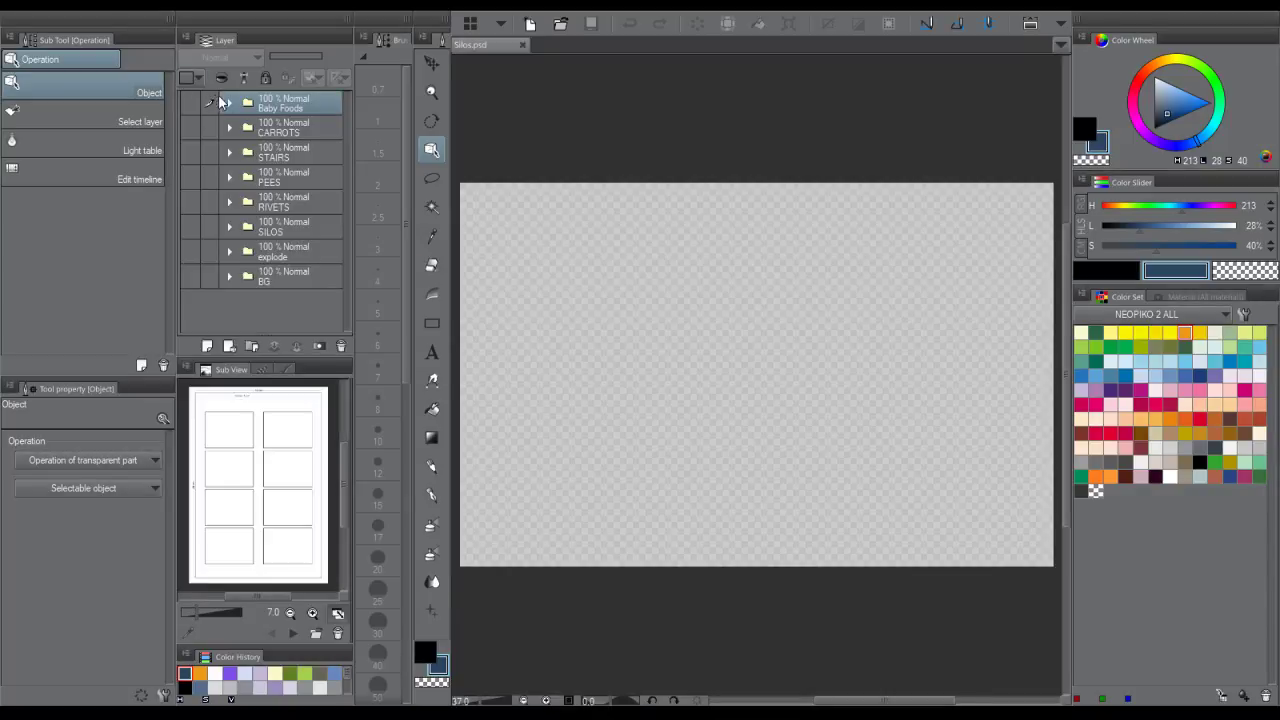
- Check the layers inside the Baby Foods folder, then show the CARROTS folder and expand it down to the layers of carrot Copy
{"action": "left_click", "coordinate": [228, 104]}
{"action": "left_click", "coordinate": [272, 132]}
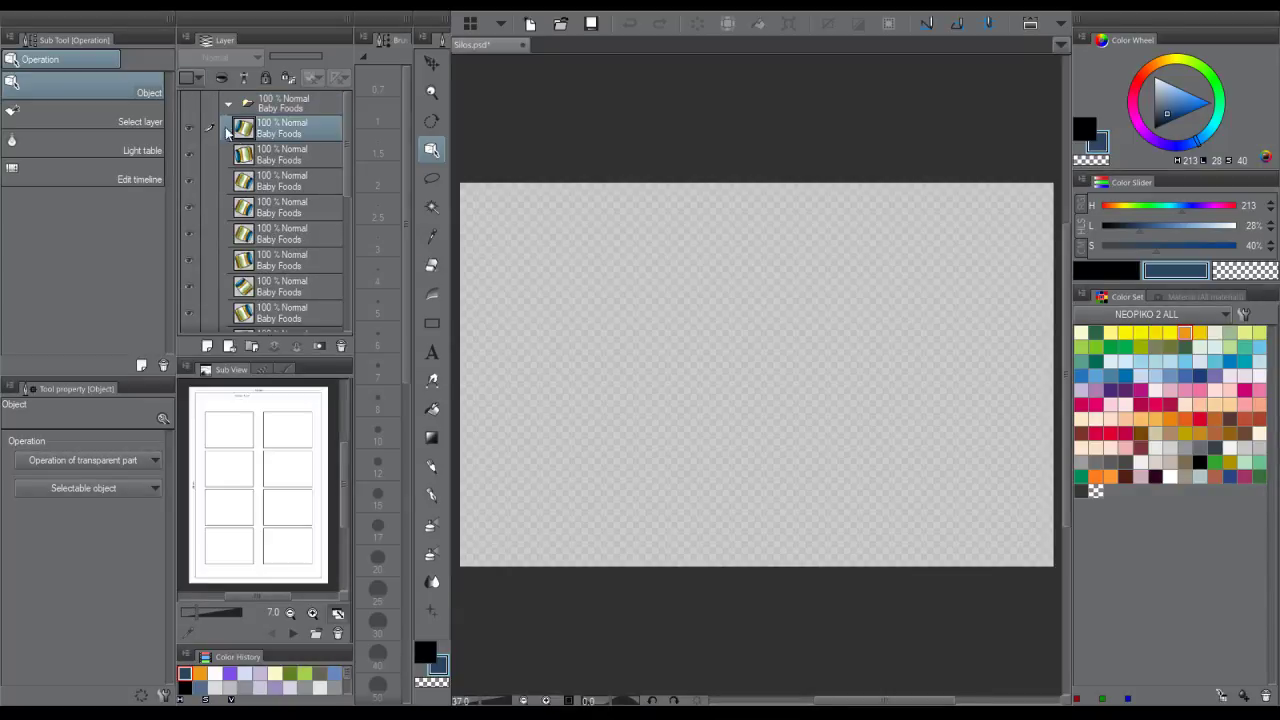
{"action": "left_click", "coordinate": [228, 104]}
{"action": "left_click", "coordinate": [229, 128]}
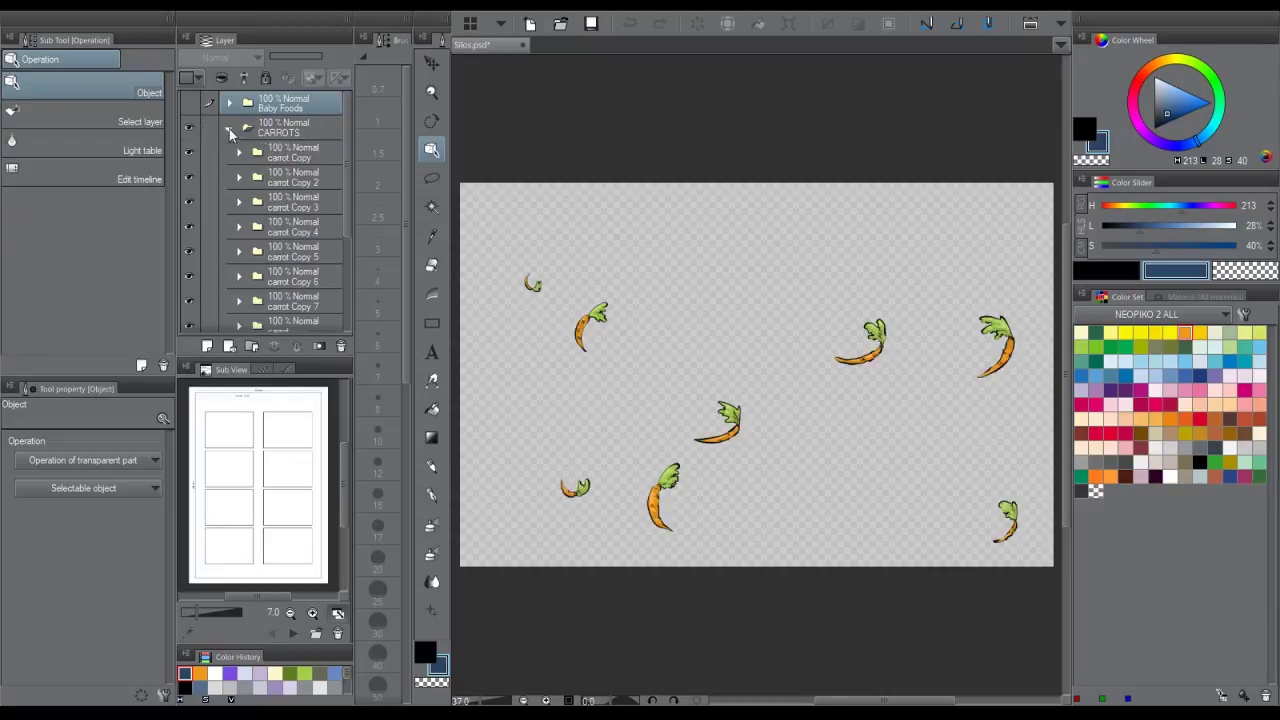
{"action": "left_click", "coordinate": [237, 152]}
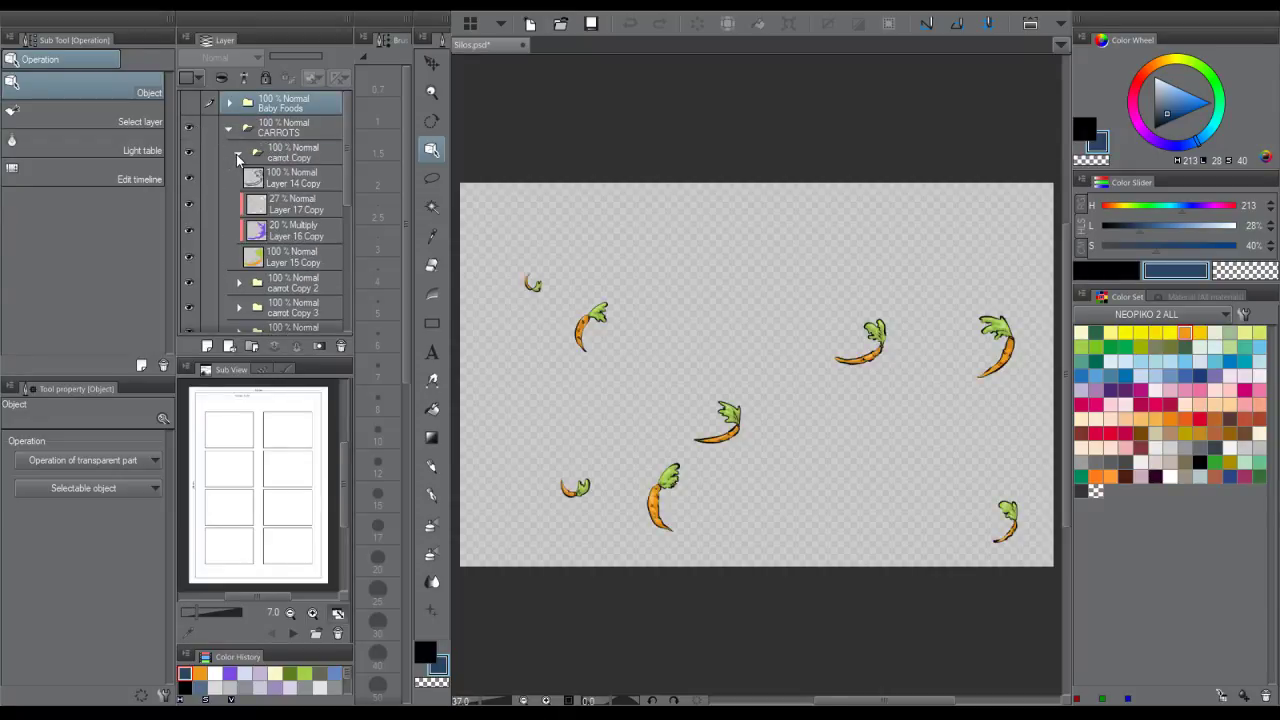
- Toggle the visibility of Layer 14 Copy and the Multiply layer in carrot Copy to check what each contains
{"action": "left_click", "coordinate": [189, 178]}
{"action": "left_click", "coordinate": [189, 178]}
{"action": "left_click", "coordinate": [189, 230]}
{"action": "left_click", "coordinate": [193, 234]}
- Try moving the Multiply shading layer of the carrot Copy folder with the Object tool and undo the change
{"action": "key", "text": "/"}
{"action": "left_click_drag", "start_coordinate": [904, 347], "coordinate": [963, 349]}
{"action": "left_click_drag", "start_coordinate": [799, 343], "coordinate": [857, 332]}
{"action": "mouse_move", "coordinate": [845, 221]}
{"action": "left_mouse_down"}
{"action": "mouse_move", "coordinate": [794, 224]}
{"action": "mouse_move", "coordinate": [722, 195]}
{"action": "mouse_move", "coordinate": [739, 252]}
{"action": "left_mouse_up"}
{"action": "key", "text": "o"}
{"action": "left_click", "coordinate": [858, 234]}
{"action": "key", "text": "ctrl+z"}
{"action": "key", "text": "/"}
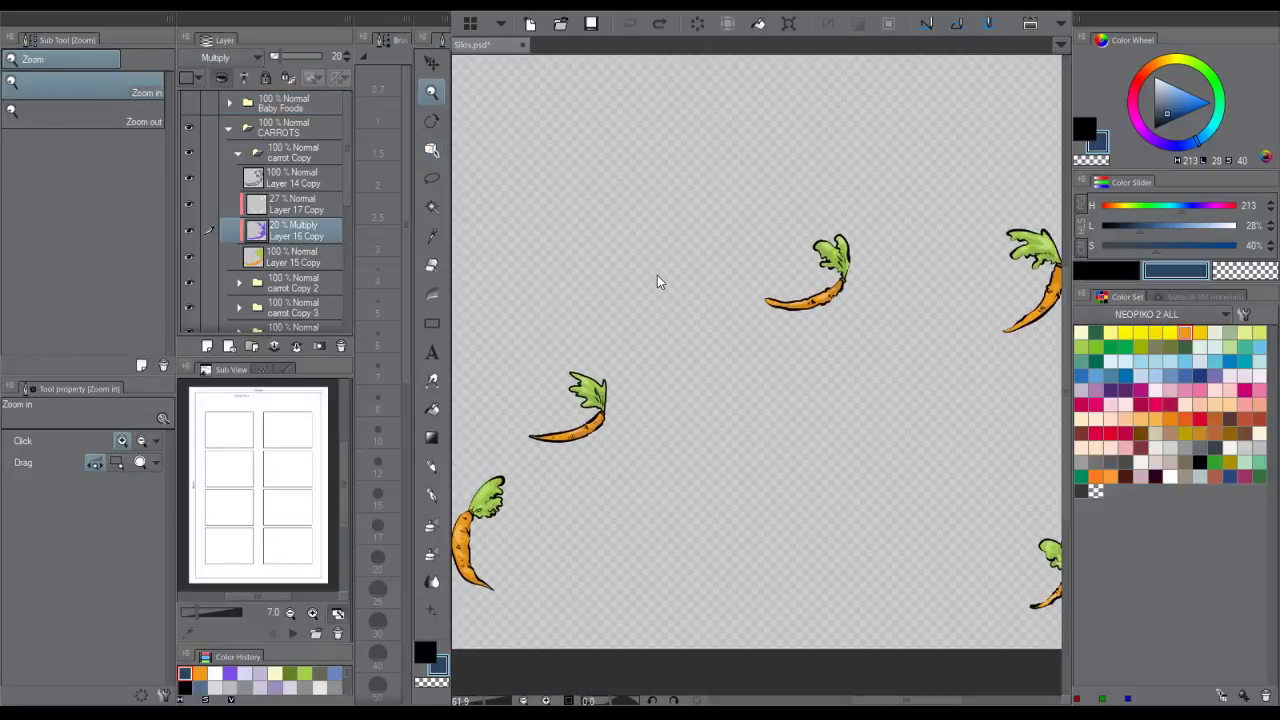